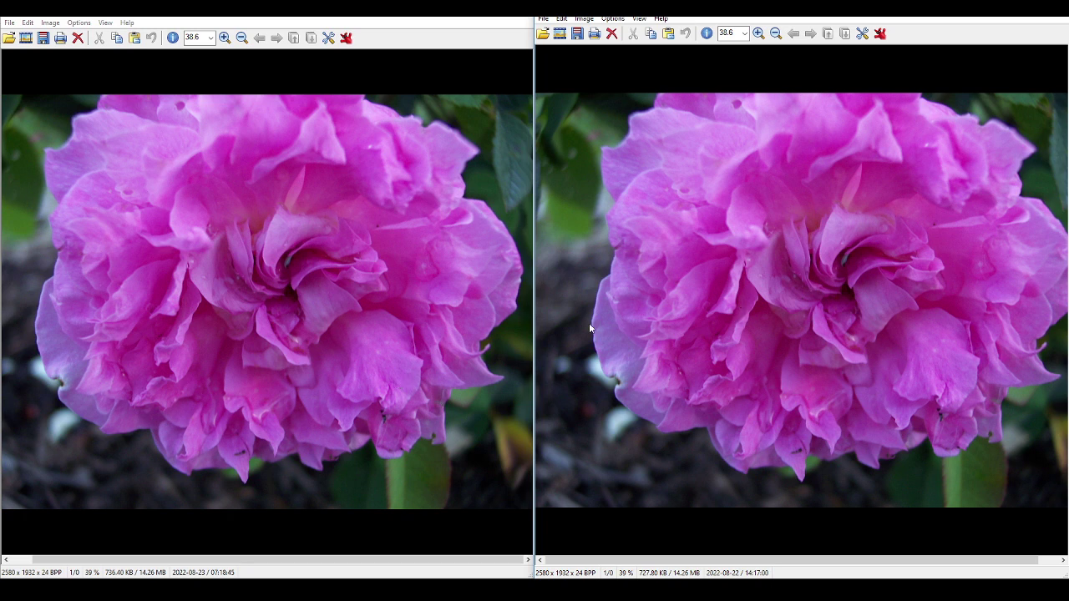
# - In the Word report, answer question 1d with "They are visually identical, but may have technical discrepancies we cannot see with the naked eye."
pyautogui.hotkey('alt', 'Tab')
pyautogui.scroll(-3, 267, 321)
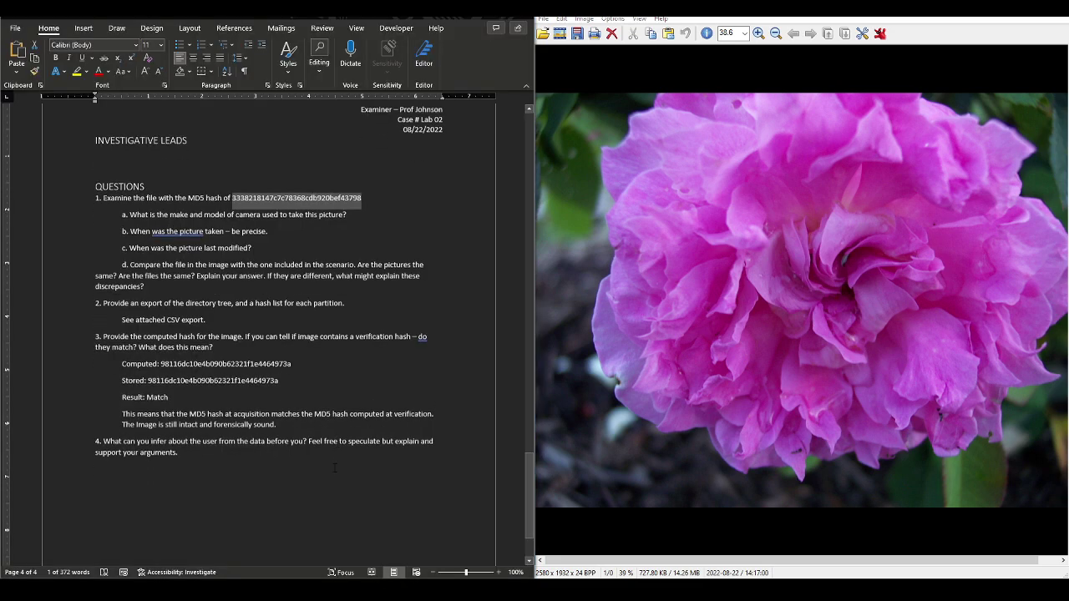
pyautogui.scroll(3, 267, 322)
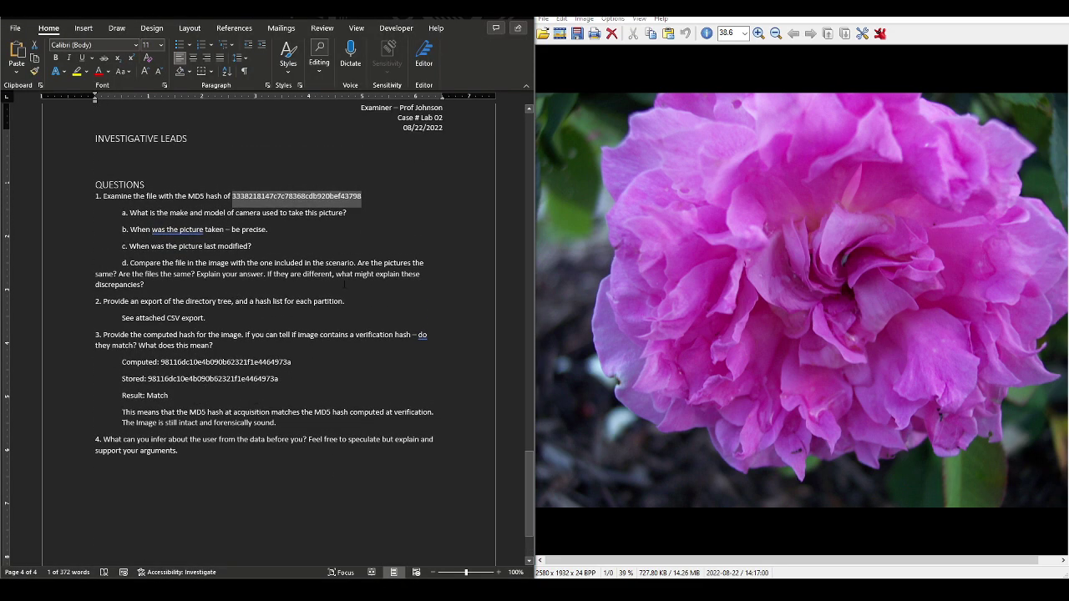
pyautogui.scroll(1, 344, 285)
pyautogui.click(183, 307)
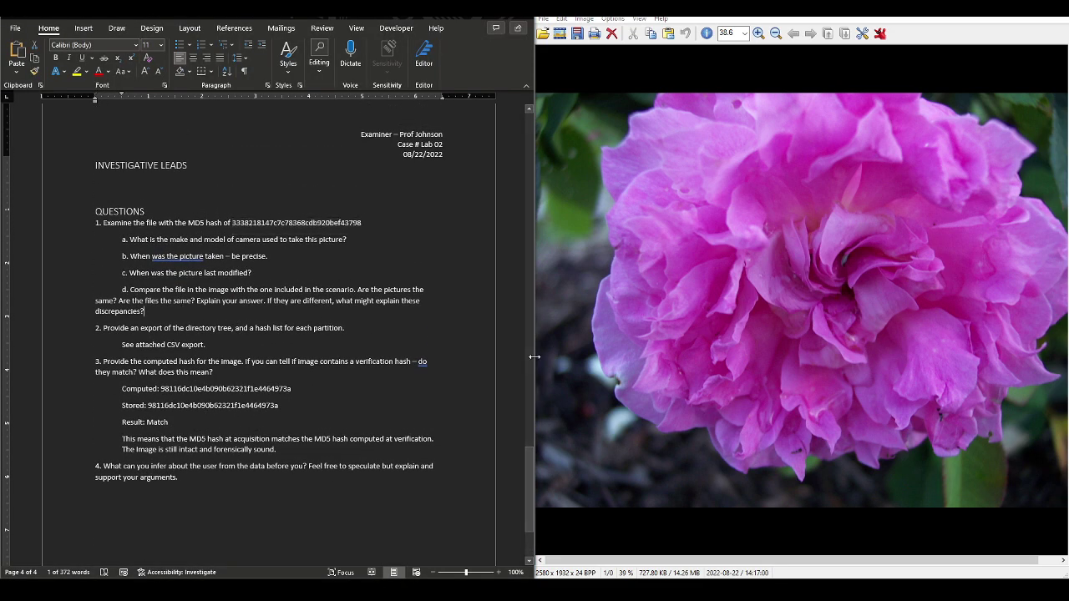
pyautogui.press('Return')
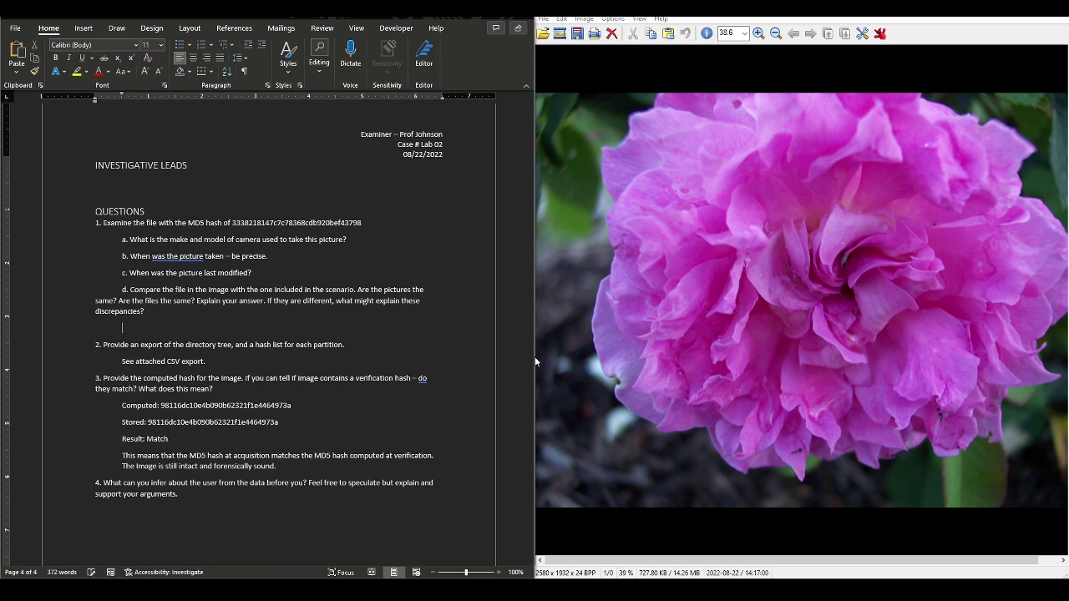
pyautogui.write('They are visually identical, but m')
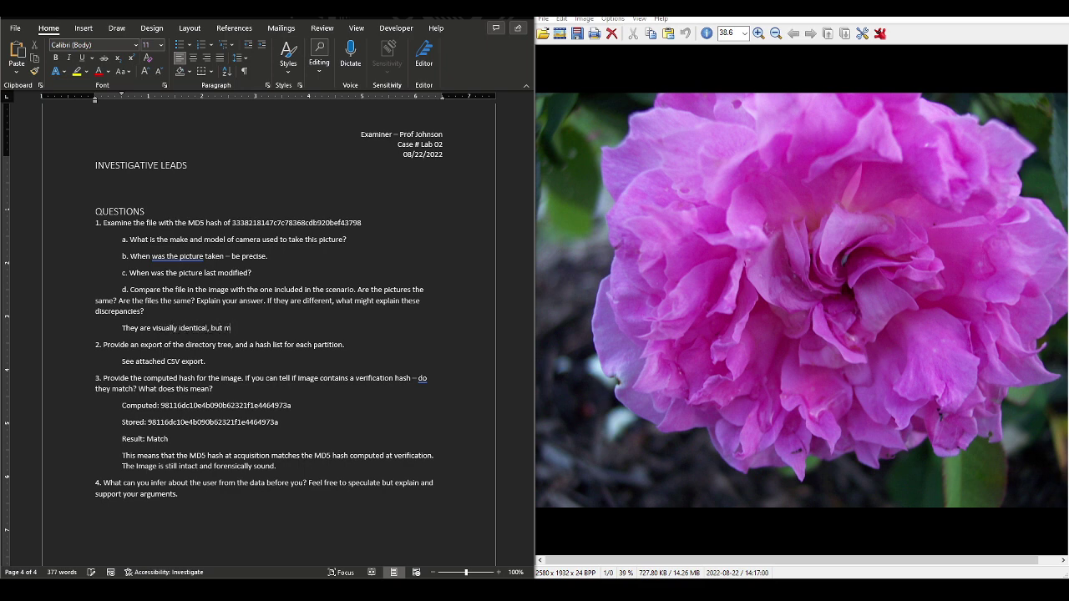
pyautogui.write('ay have technical discrepancies we cannot see with the naked e')
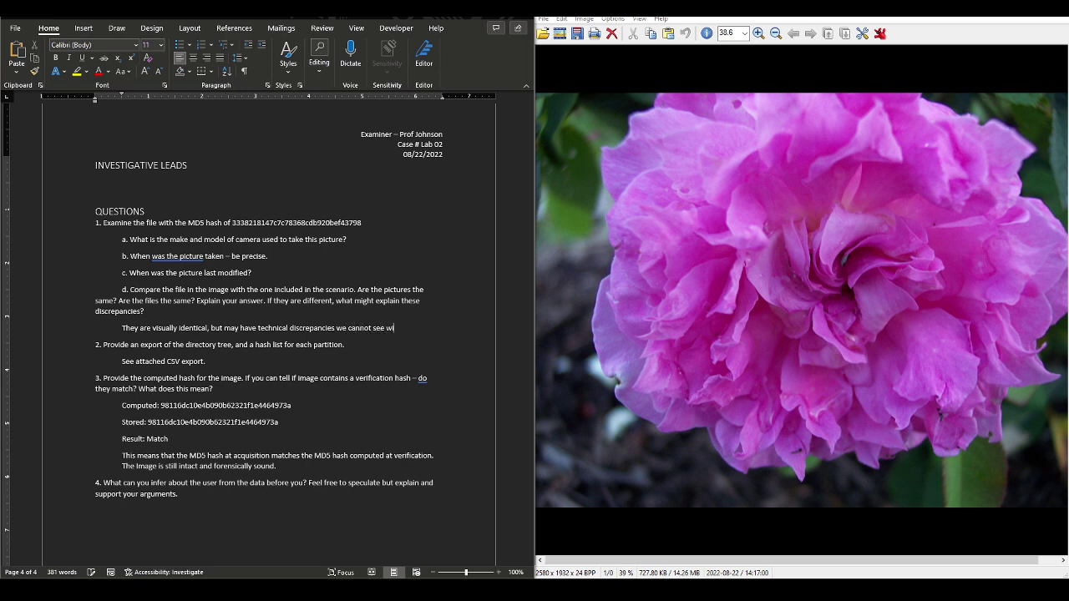
pyautogui.write('ye.')
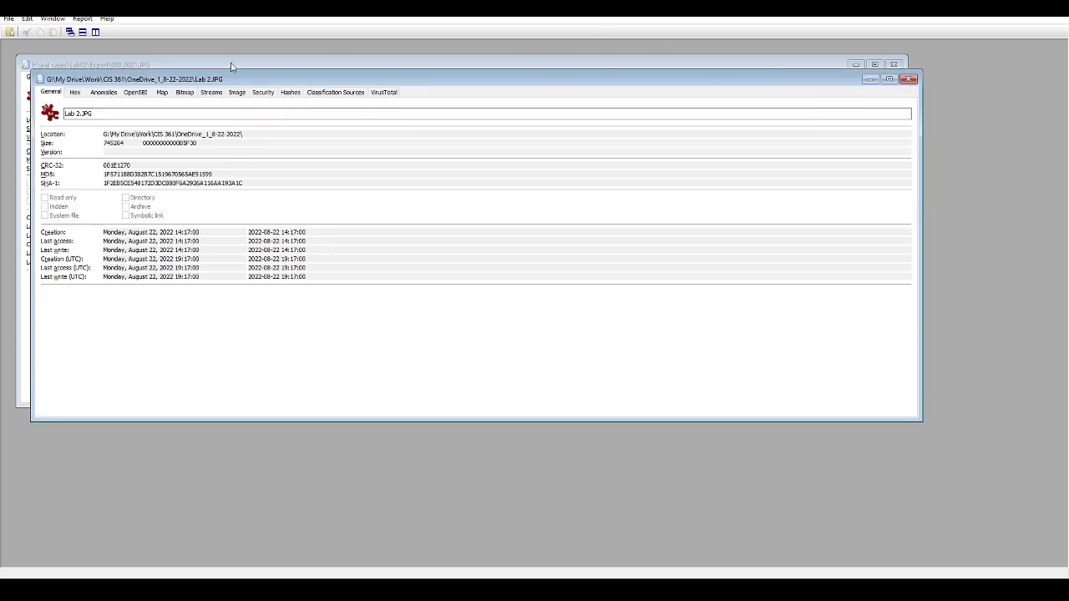
# - In the file analysis program, tile the Lab 2.JPG and 000_0021.JPG windows side by side and compare their MD5 hashes
pyautogui.click(95, 32)
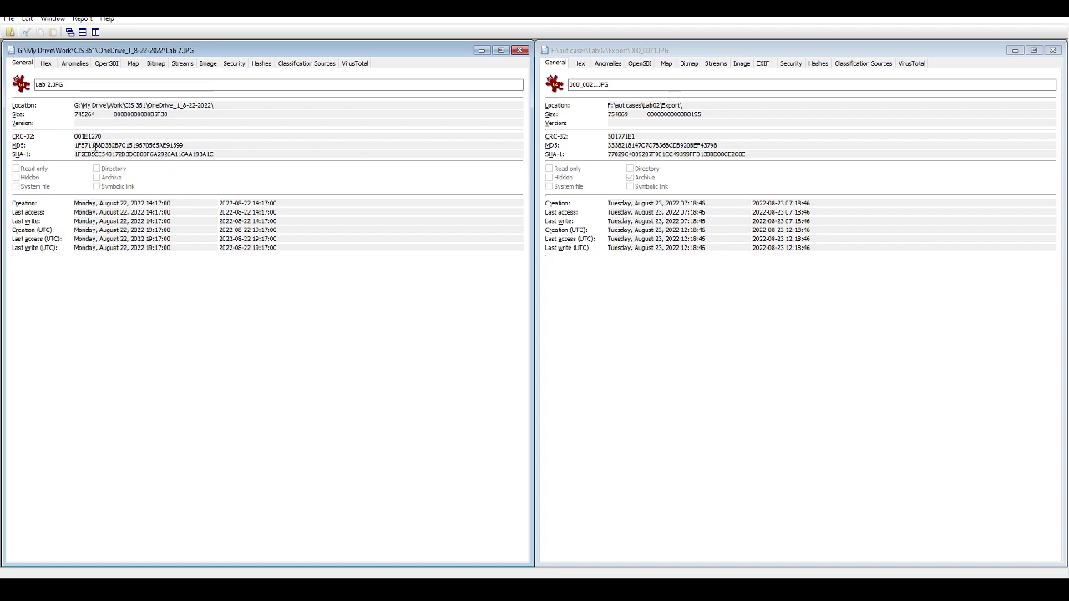
pyautogui.click(44, 85)
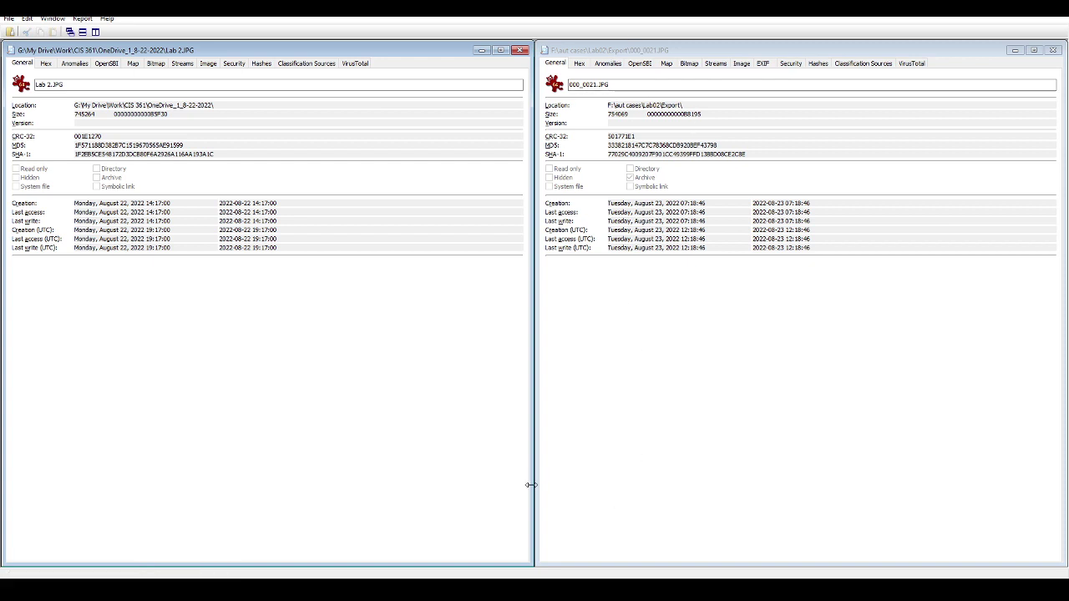
# - Back in the Word report, extend answer 1d with "The hash values do not match, which indicates there certainly are differences we cannot see."
pyautogui.hotkey('alt', 'Tab')
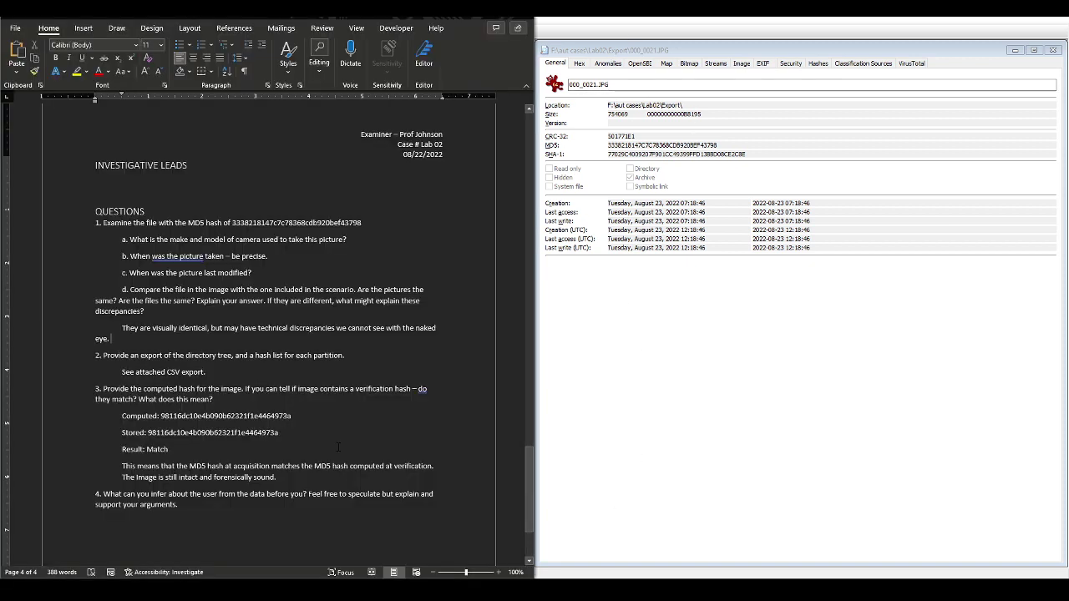
pyautogui.click(210, 339)
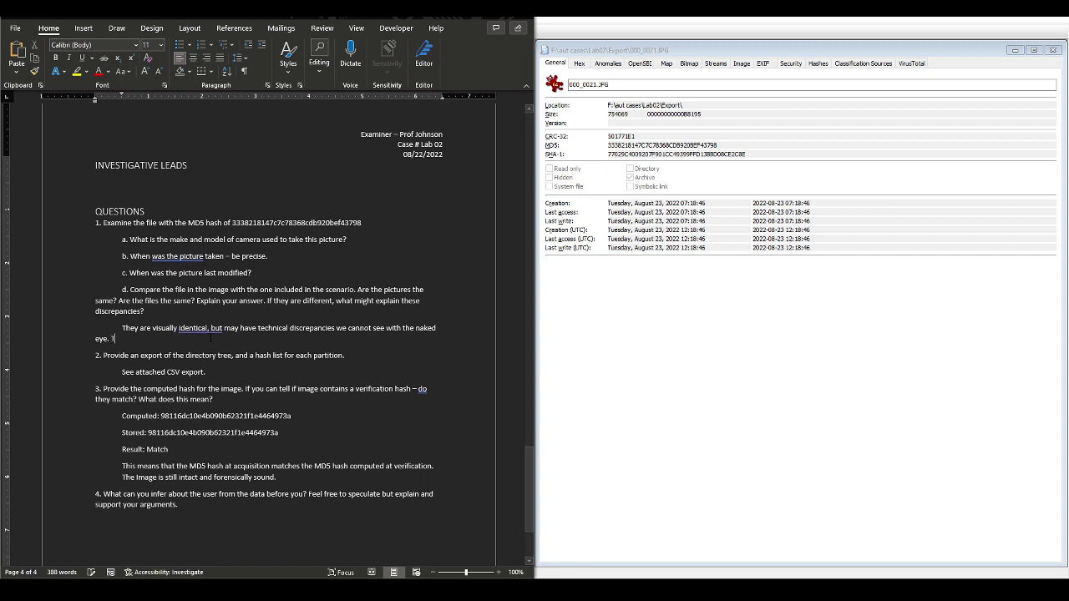
pyautogui.write('The hash value')
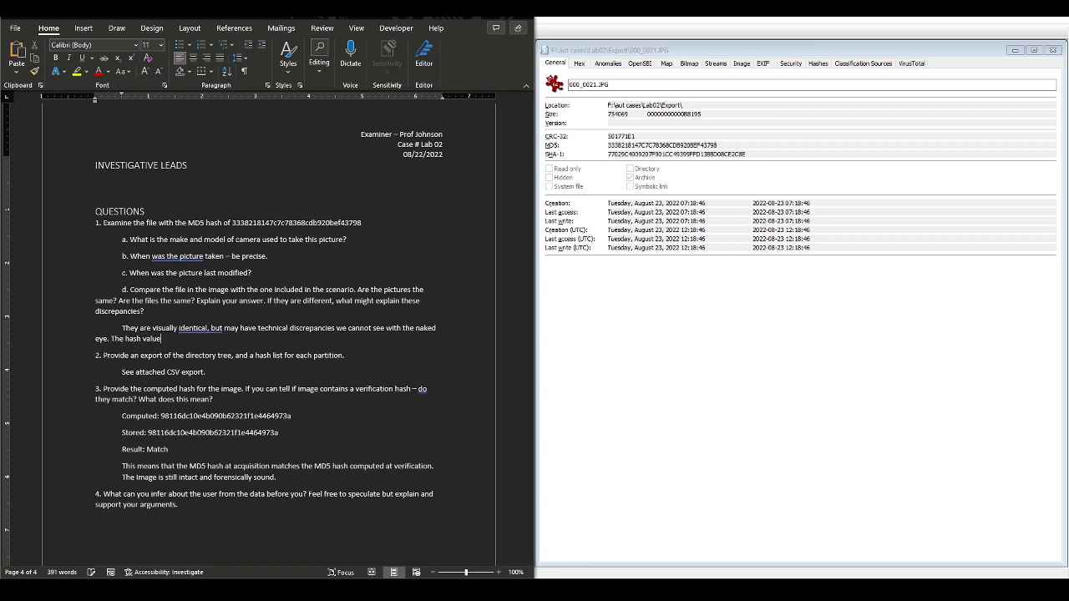
pyautogui.write('s do not match, which indicates there cert')
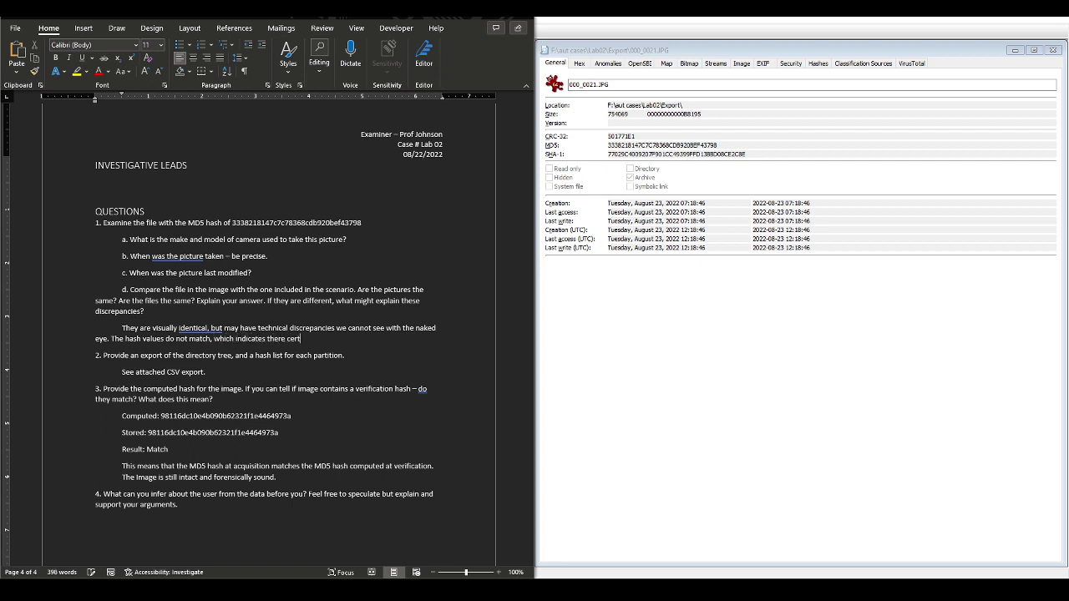
pyautogui.write('ainly are differences we cannot see.')
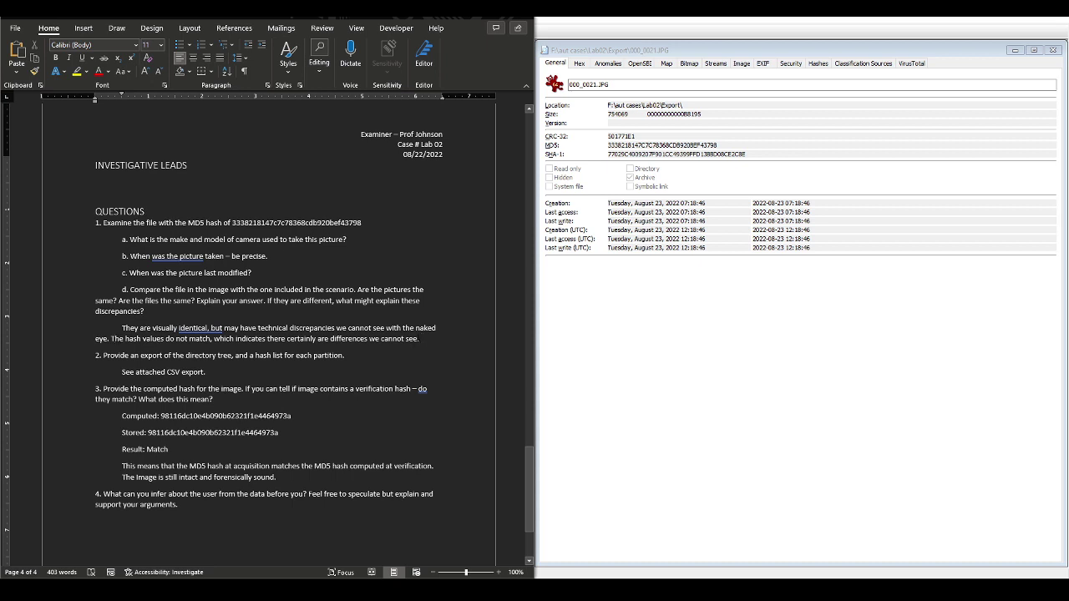
# - Add the sentence "They are not the same." to the end of answer 1d
pyautogui.write('They are no')
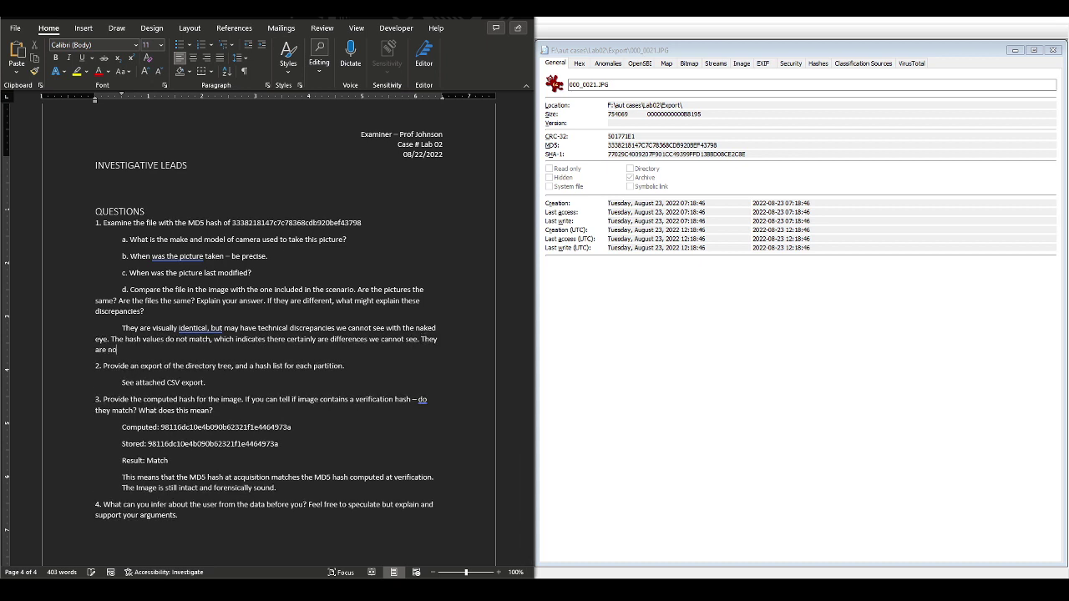
pyautogui.write('t the same ')
pyautogui.write('data.')
pyautogui.press('BackSpace')
pyautogui.press('BackSpace')
pyautogui.press('BackSpace')
pyautogui.press('BackSpace')
pyautogui.press('BackSpace')
pyautogui.press('BackSpace')
pyautogui.write('.')
pyautogui.write('The differences would be in ')
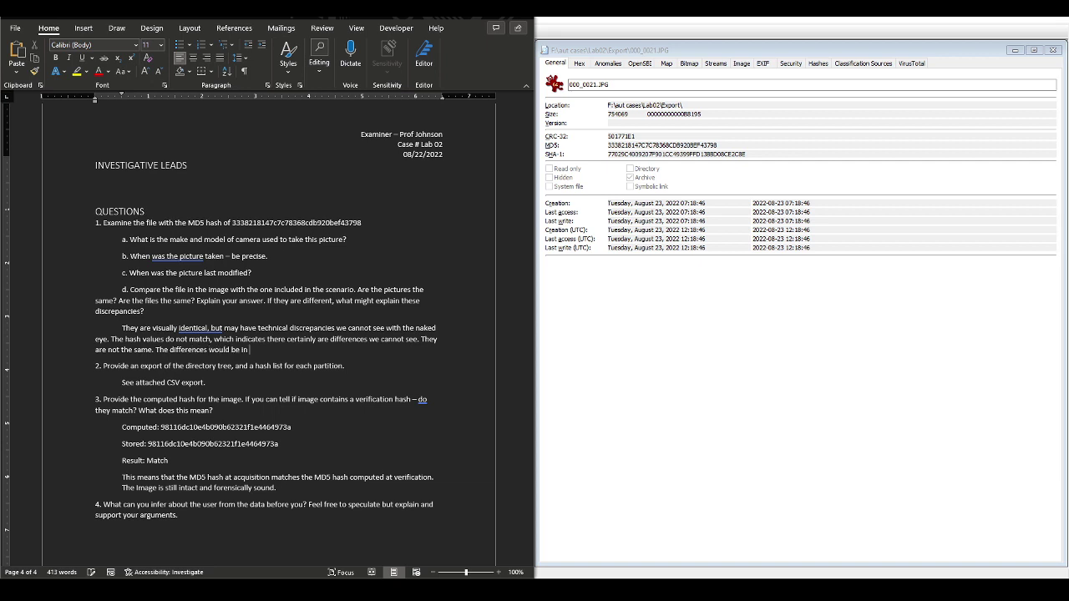
pyautogui.write('non-visual dat')
pyautogui.press('BackSpace')
pyautogui.press('BackSpace')
pyautogui.press('BackSpace')
pyautogui.press('BackSpace')
pyautogui.press('BackSpace')
pyautogui.press('BackSpace')
pyautogui.press('BackSpace')
pyautogui.press('BackSpace')
pyautogui.press('BackSpace')
pyautogui.press('BackSpace')
pyautogui.press('BackSpace')
pyautogui.press('BackSpace')
pyautogui.press('BackSpace')
pyautogui.press('BackSpace')
pyautogui.press('BackSpace')
pyautogui.press('BackSpace')
pyautogui.press('BackSpace')
pyautogui.press('BackSpace')
pyautogui.press('BackSpace')
pyautogui.press('BackSpace')
pyautogui.press('BackSpace')
pyautogui.press('BackSpace')
pyautogui.press('BackSpace')
pyautogui.press('BackSpace')
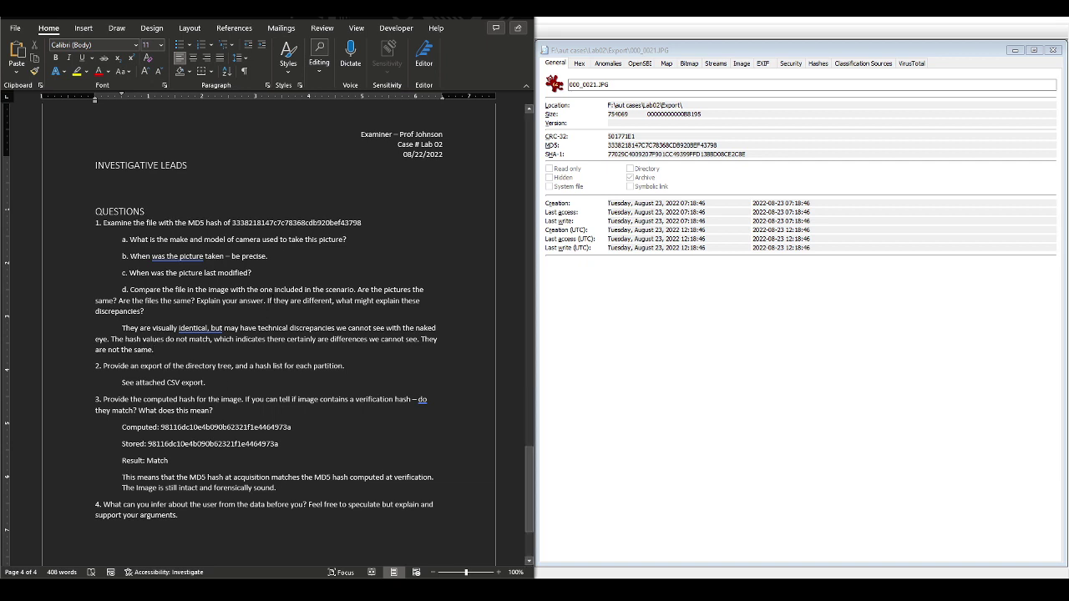
# - Delete "If they are different, what might explain these discrepancies?" from question 1d and indent the answer paragraph below it
pyautogui.moveTo(268, 301); pyautogui.dragTo(146, 314)
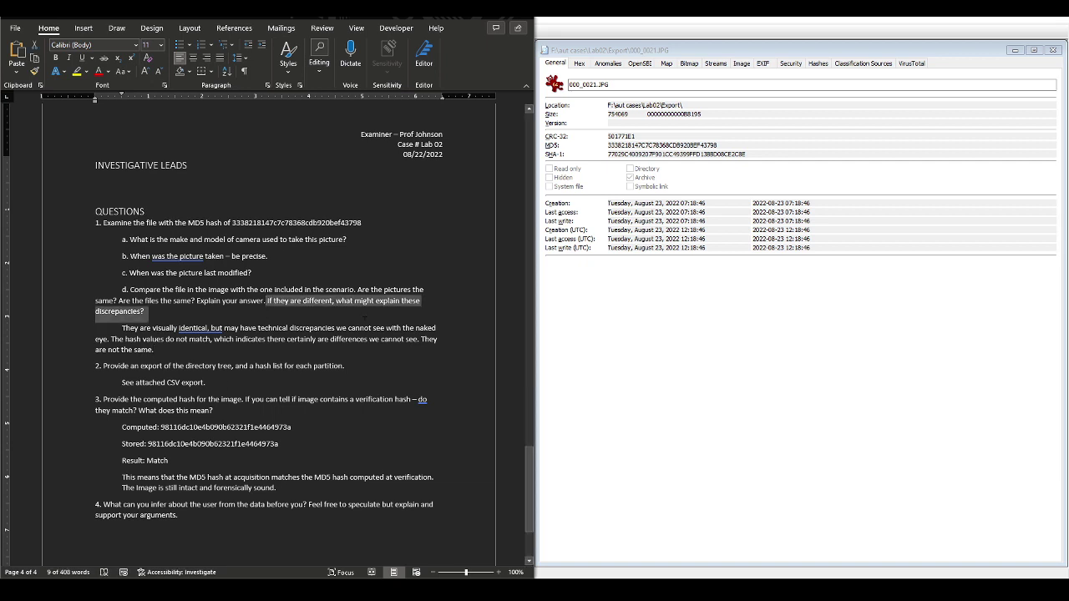
pyautogui.press('BackSpace')
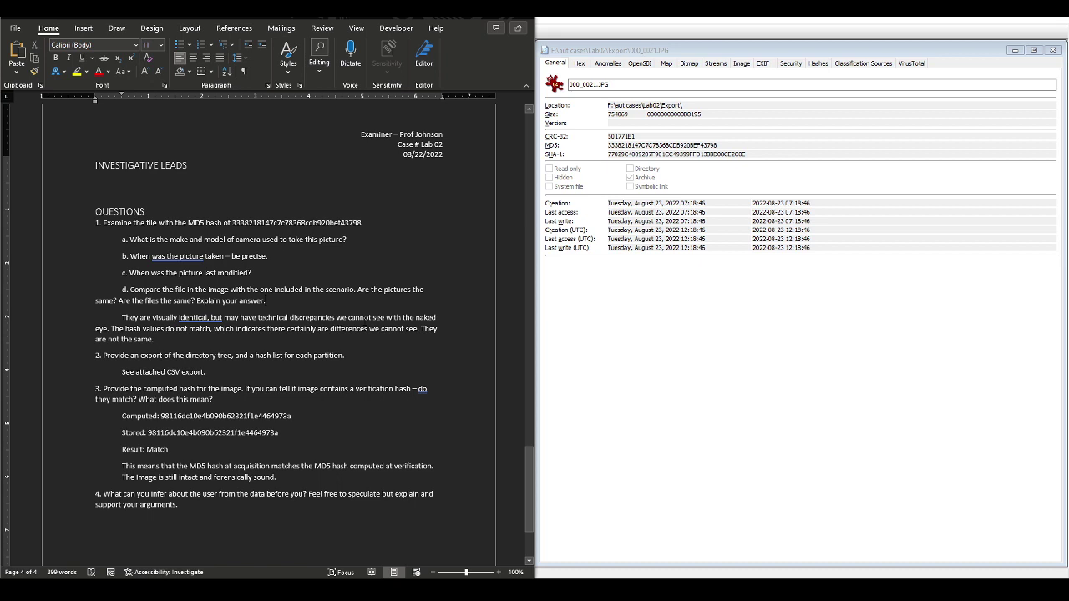
pyautogui.press('Tab')
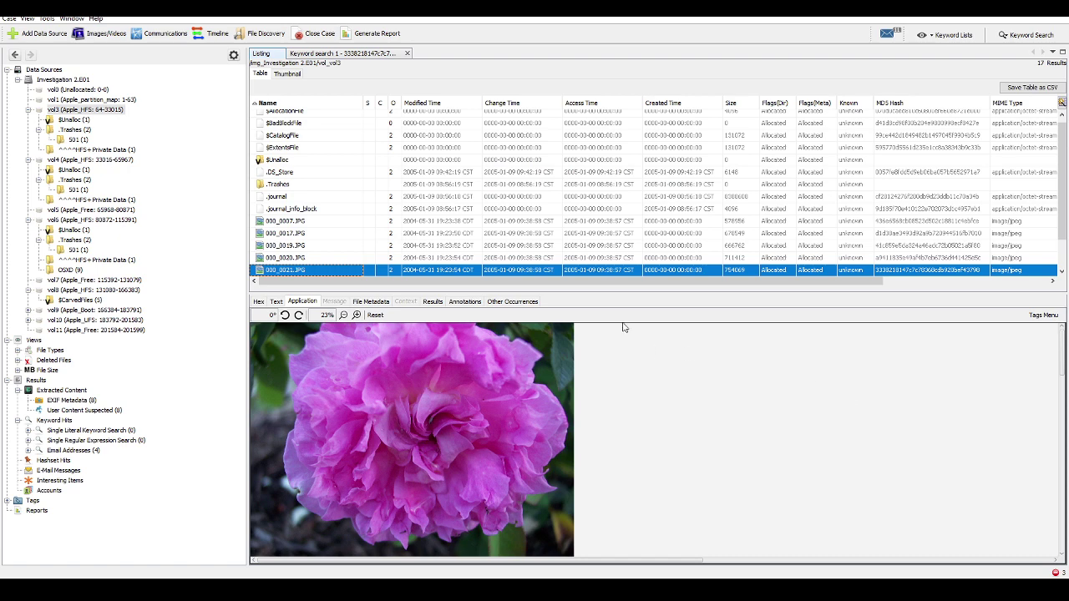
pyautogui.rightClick(418, 272)
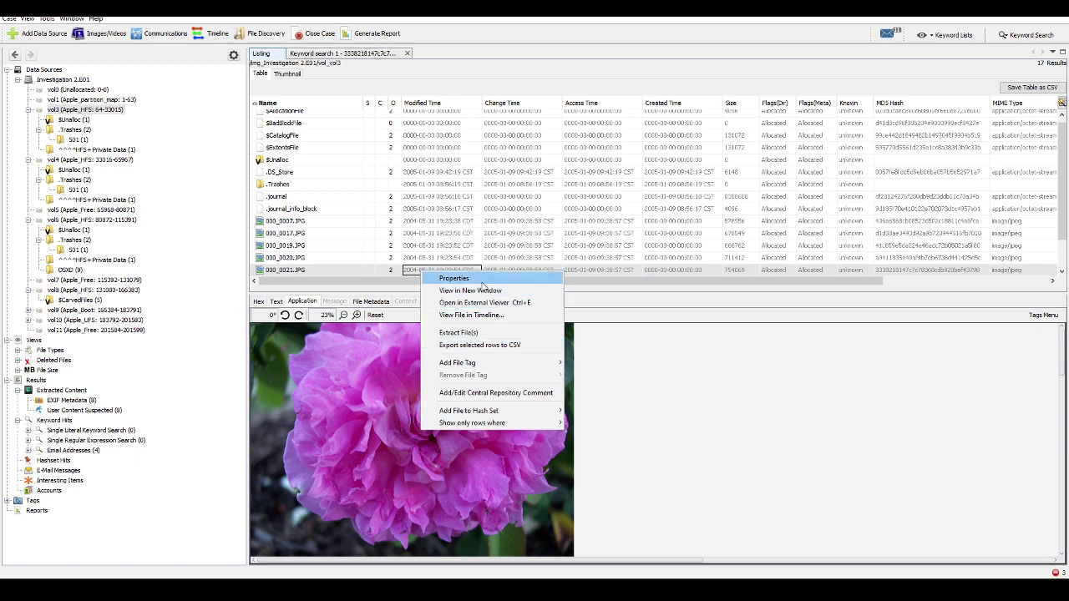
pyautogui.moveTo(480, 423)
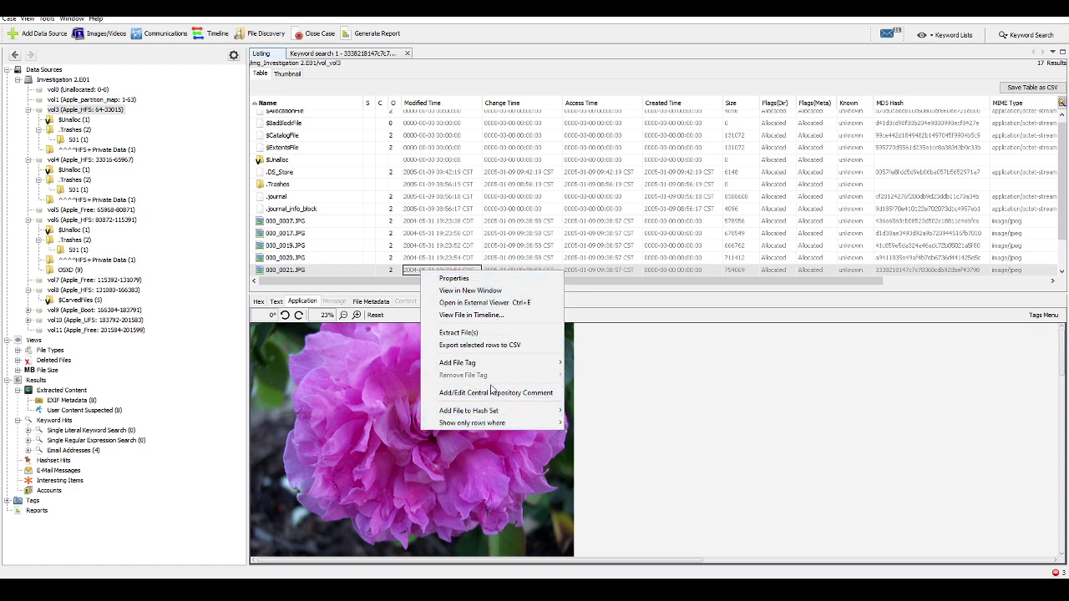
pyautogui.click(627, 356)
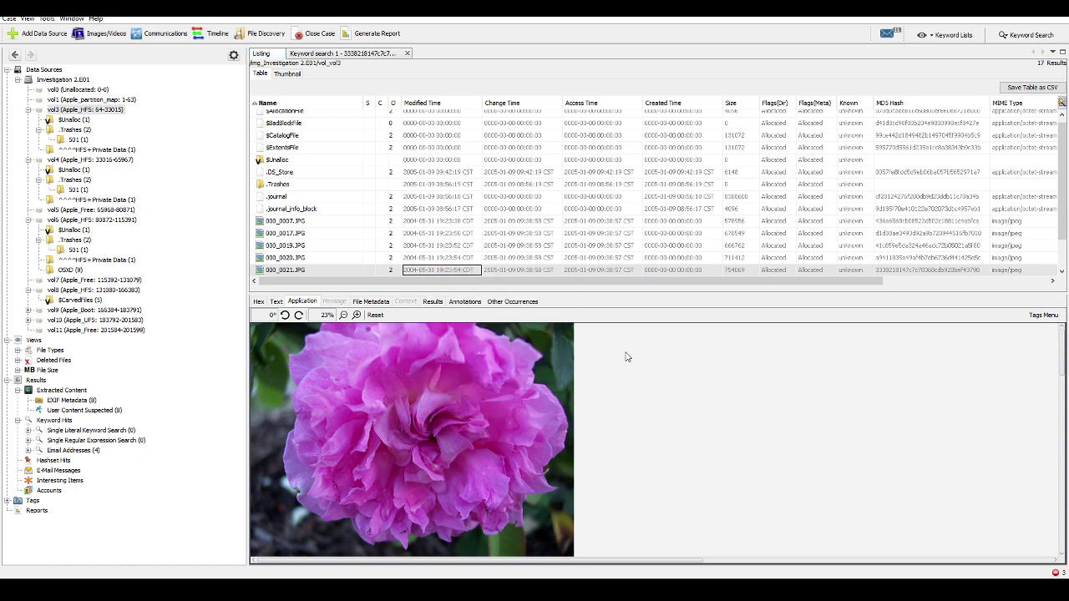
# - In Autopsy, open the properties of 000_0021.JPG and copy its Modified Time entry
pyautogui.rightClick(440, 270)
pyautogui.click(461, 278)
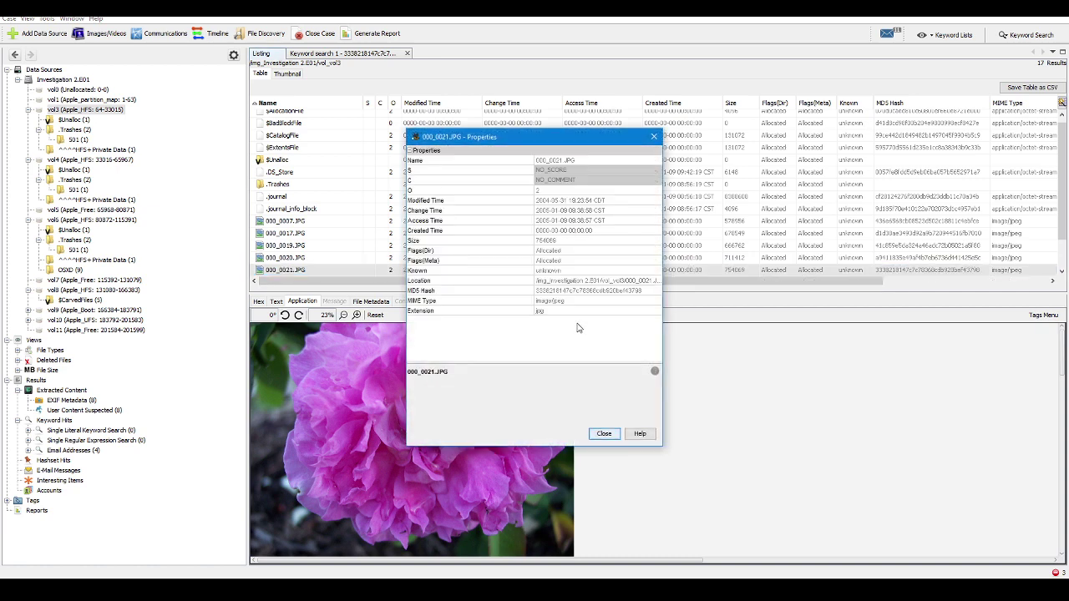
pyautogui.click(558, 203)
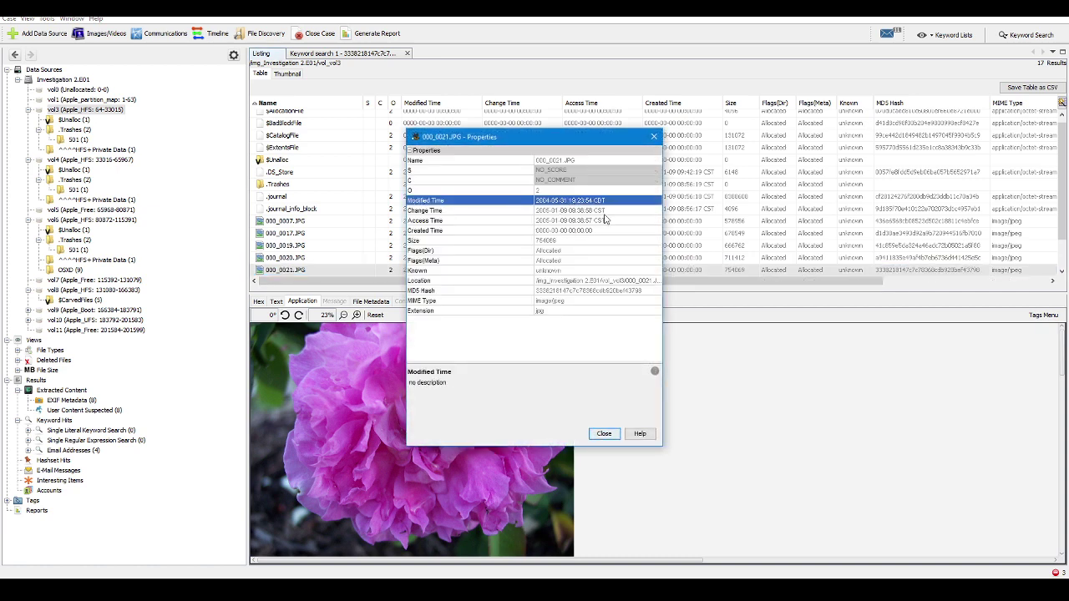
pyautogui.rightClick(596, 201)
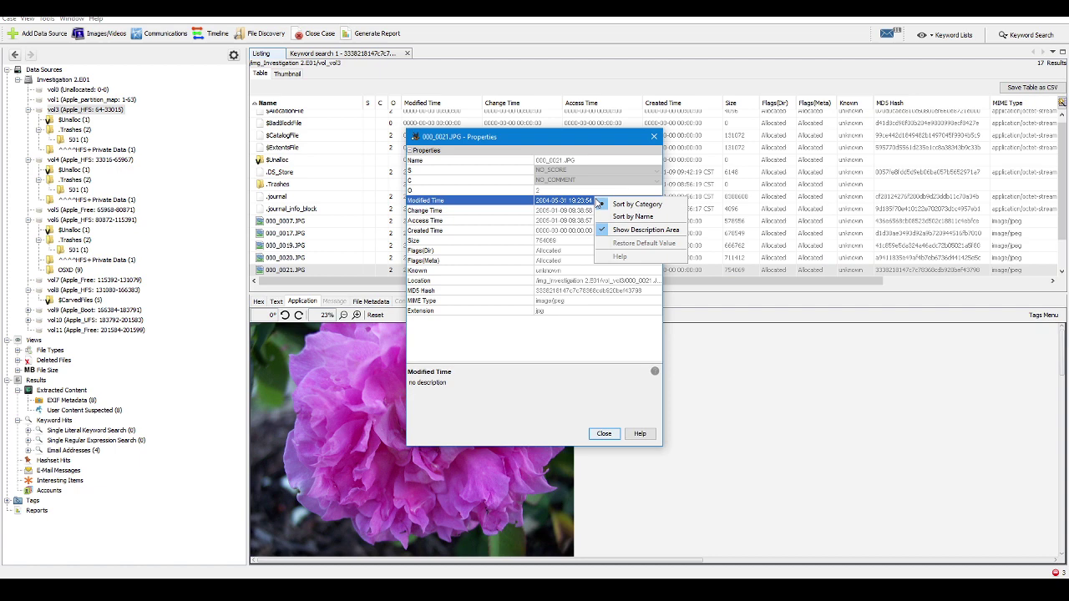
pyautogui.click(547, 206)
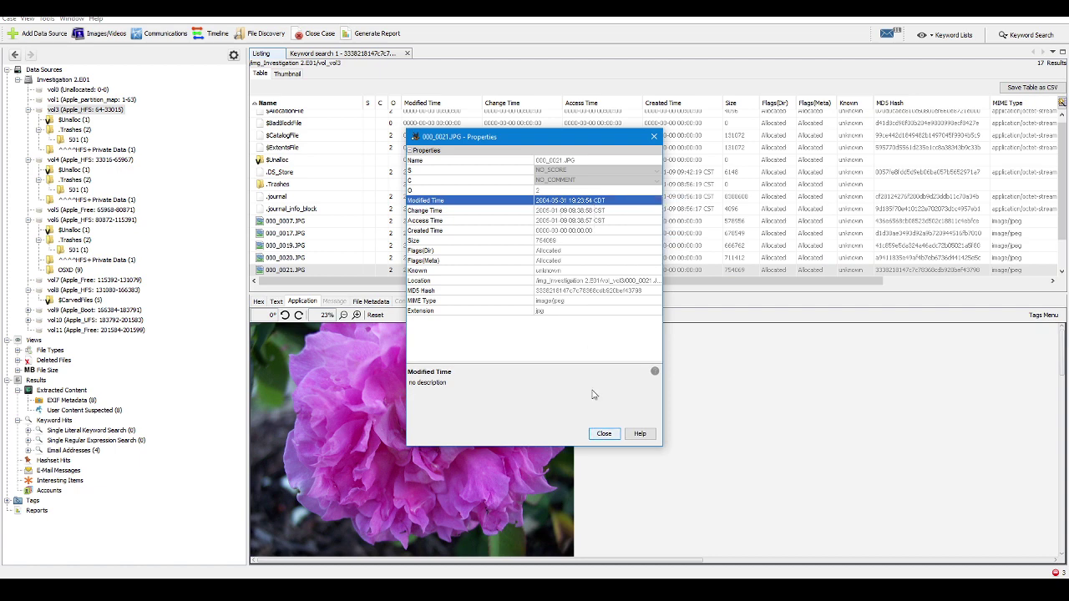
pyautogui.hotkey('alt', 'Tab')
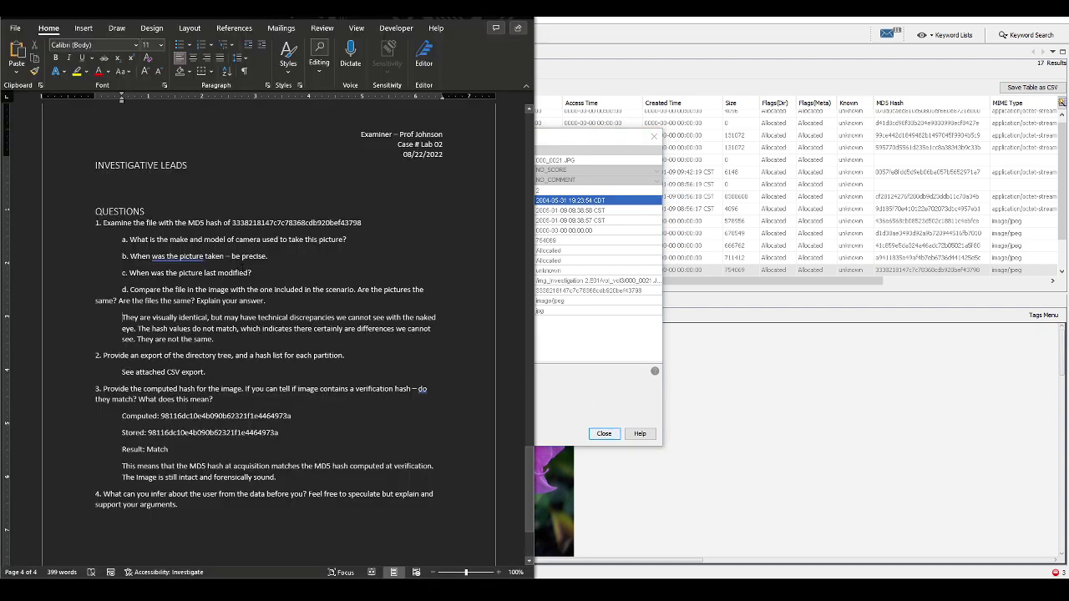
pyautogui.click(284, 276)
pyautogui.press('Return')
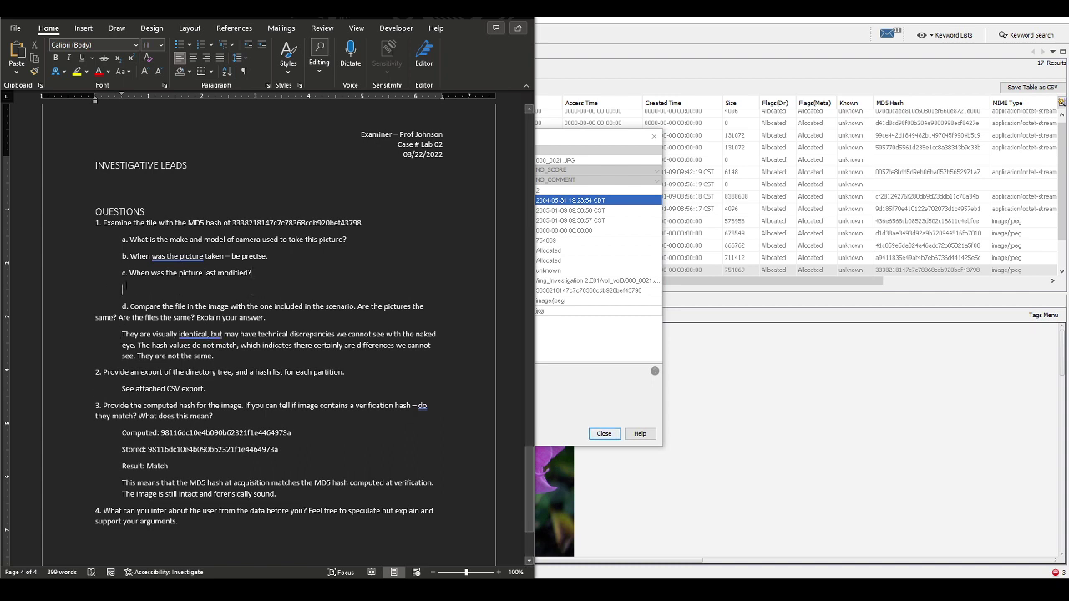
pyautogui.rightClick(124, 288)
pyautogui.click(155, 369)
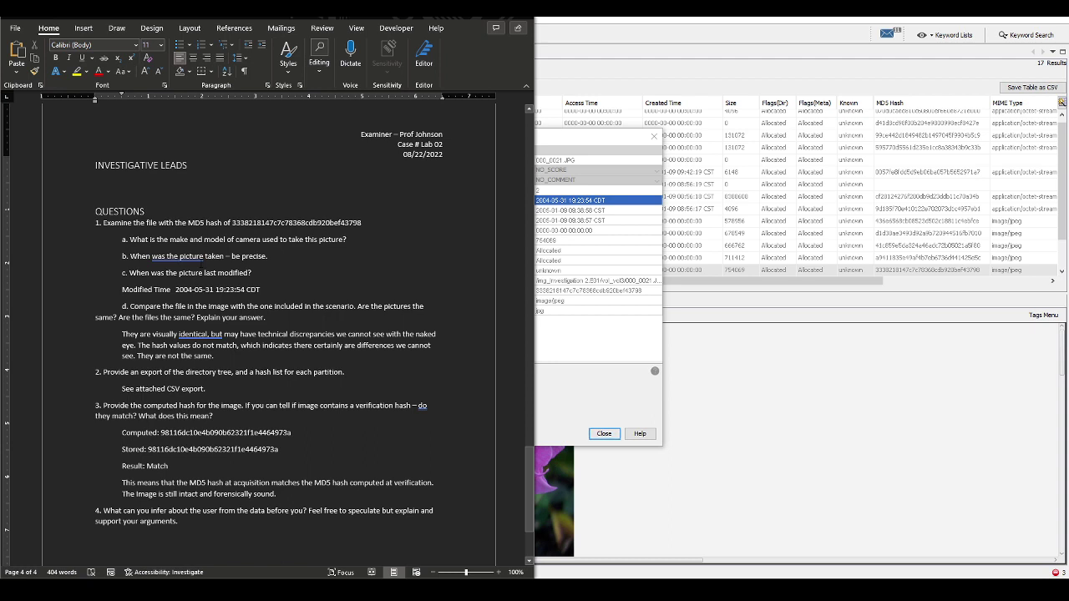
# - Indent the answers under questions 1c and 1d one level deeper, including every line of the 1d paragraph
pyautogui.press('Tab')
pyautogui.click(122, 334)
pyautogui.press('Tab')
pyautogui.press('Tab')
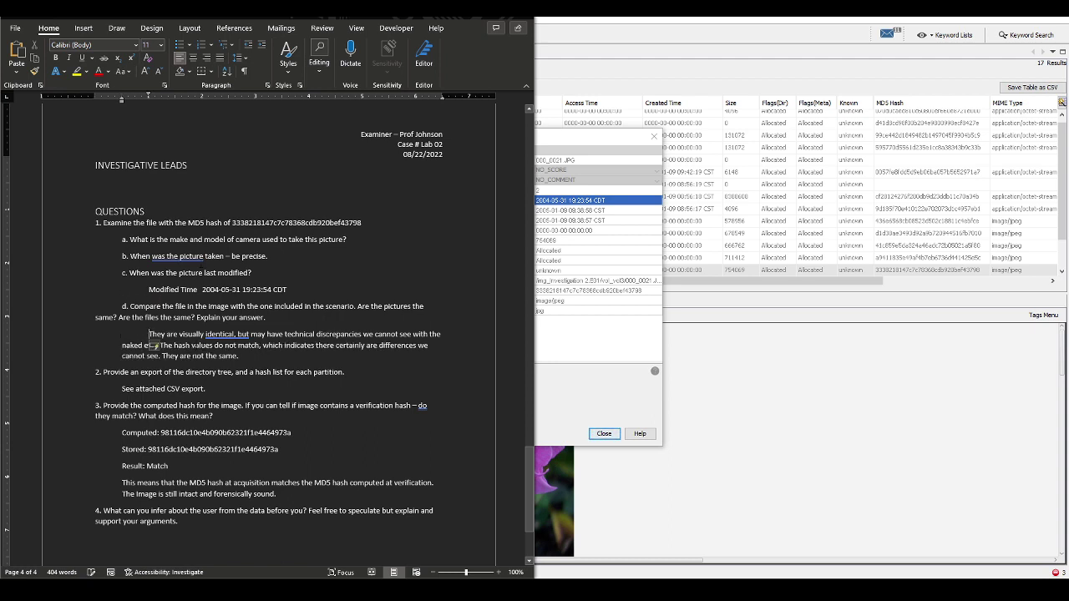
pyautogui.press('BackSpace')
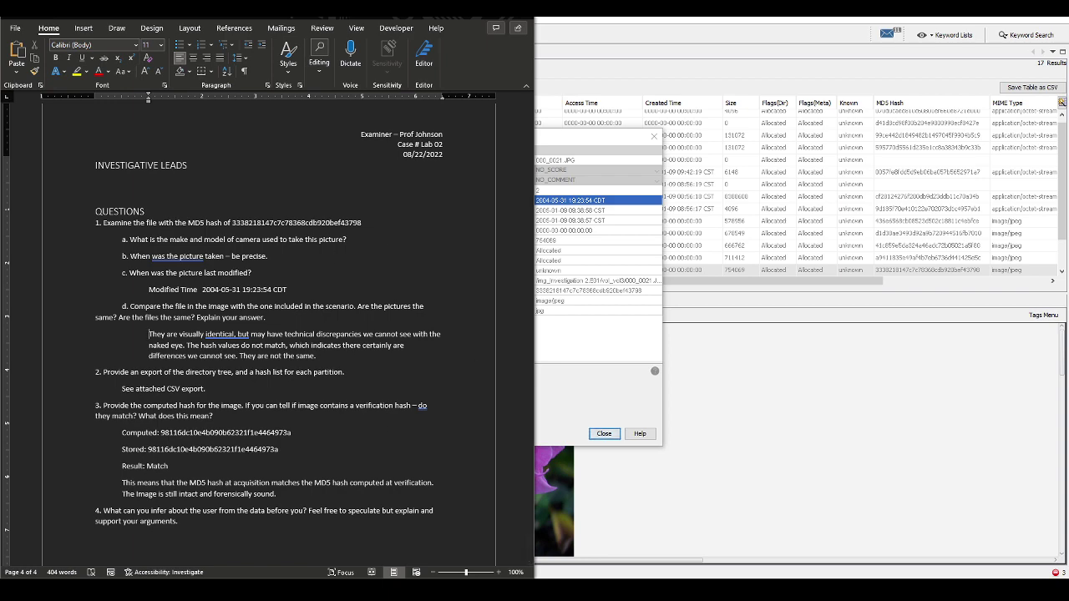
# - Switch to Autopsy, examine the Created Time in the 000_0021.JPG properties, and shift the properties dialog slightly aside
pyautogui.click(605, 351)
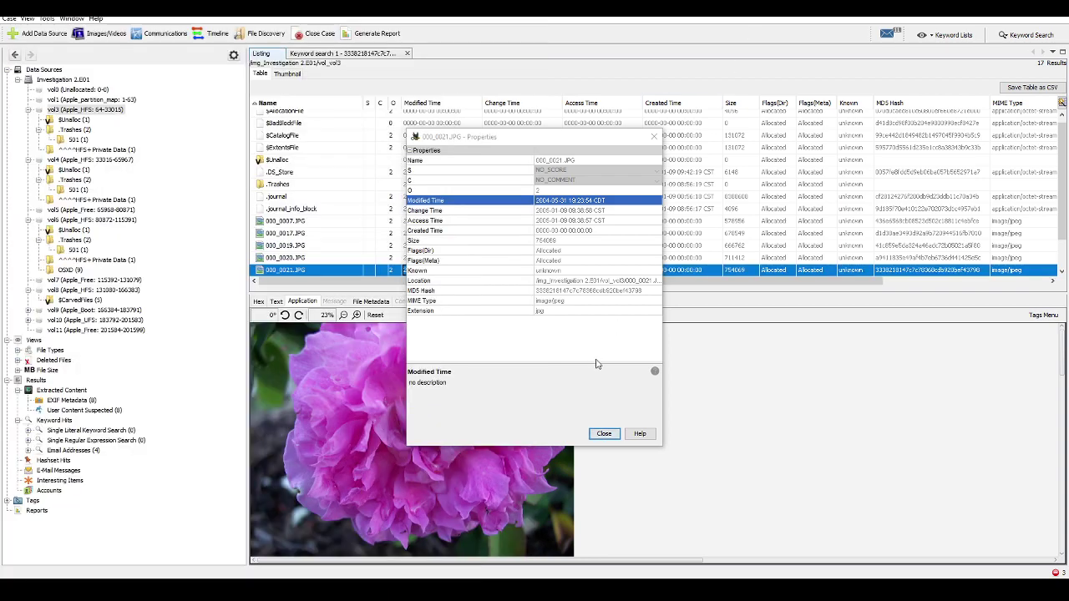
pyautogui.click(499, 231)
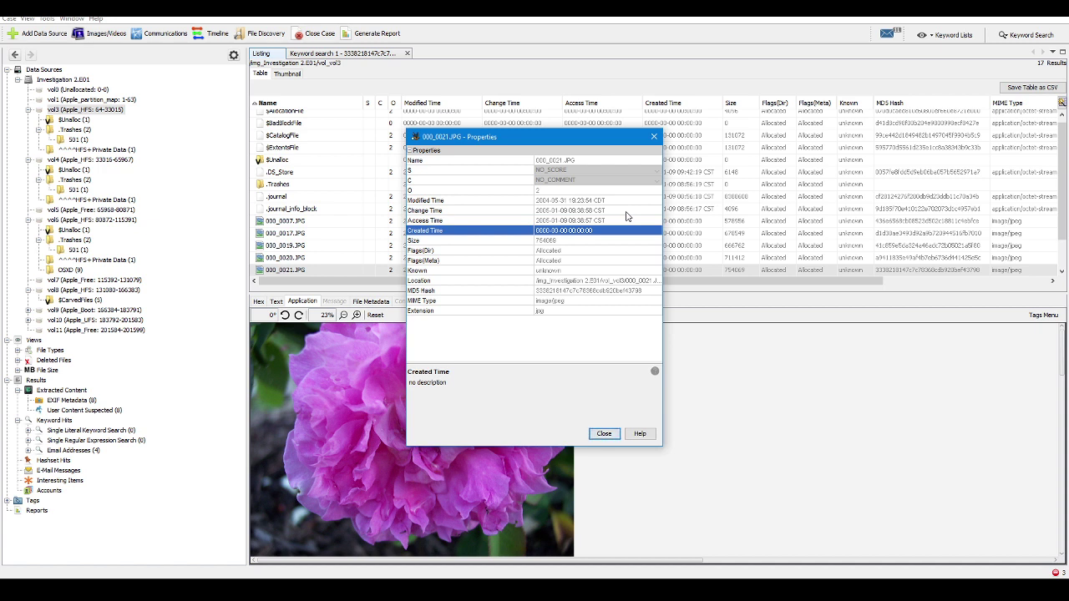
pyautogui.moveTo(564, 142)
pyautogui.mouseDown()
pyautogui.moveTo(481, 255)
pyautogui.moveTo(751, 245)
pyautogui.moveTo(600, 227)
pyautogui.moveTo(576, 241)
pyautogui.moveTo(585, 142)
pyautogui.mouseUp()
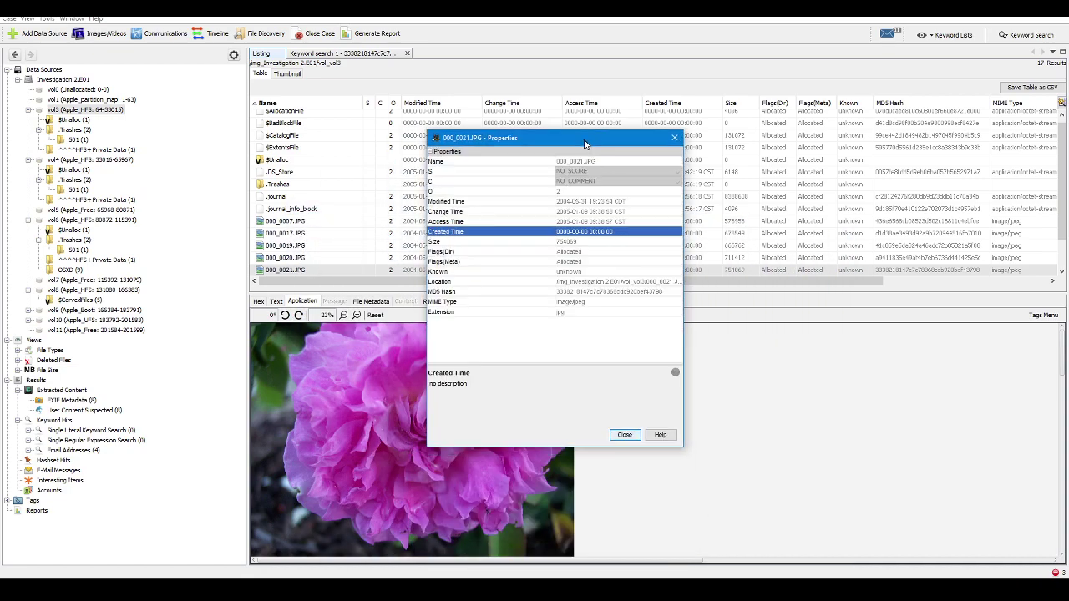
# - Copy the Access Time entry from the 000_0021.JPG properties and insert it on a new line under question 1b in the Word report
pyautogui.click(476, 222)
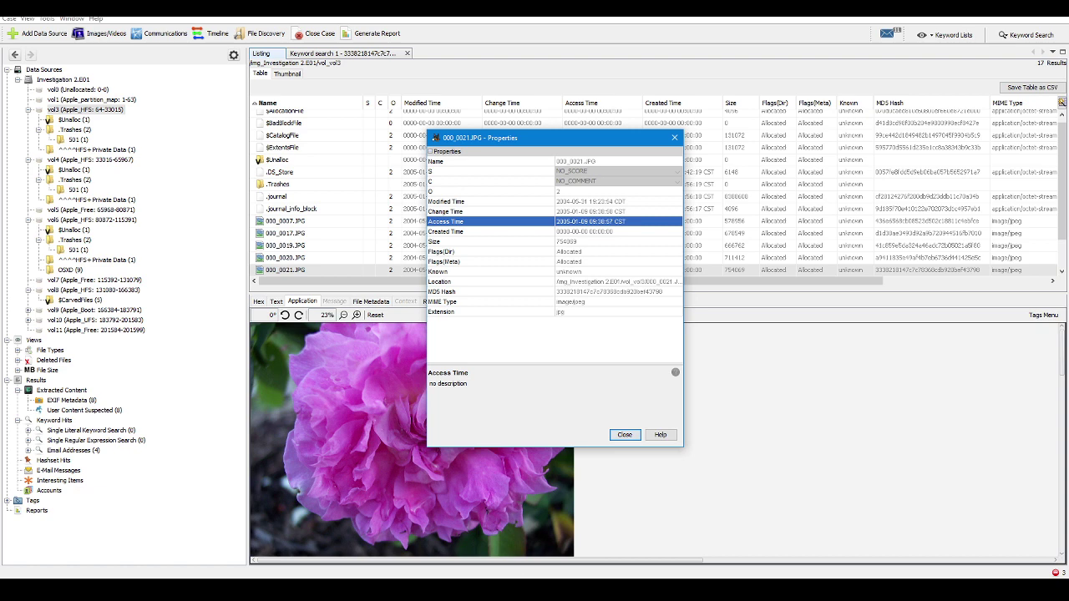
pyautogui.hotkey('alt', 'Tab')
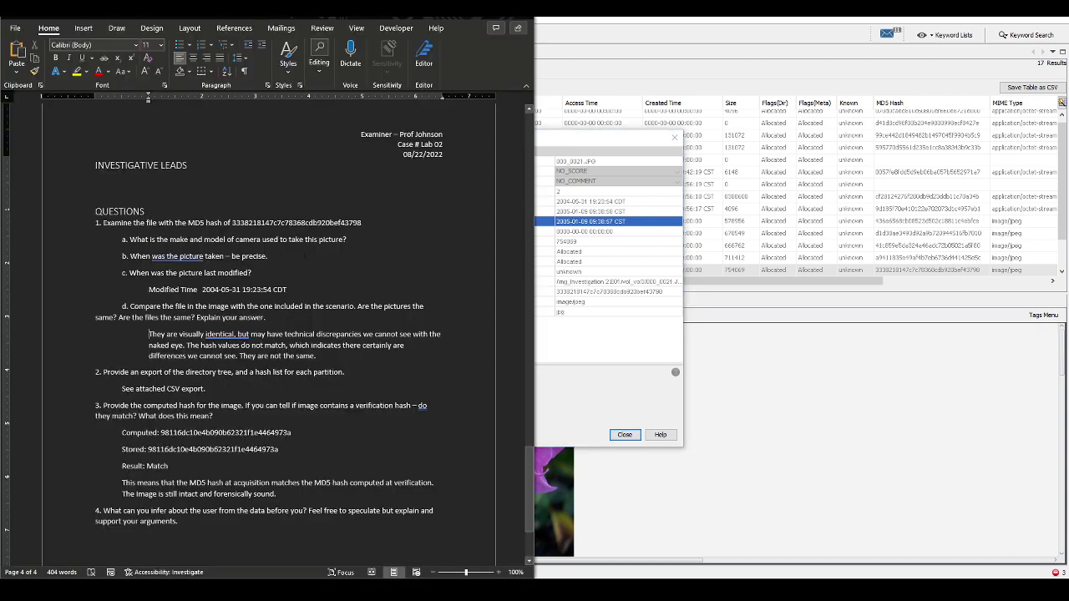
pyautogui.click(317, 248)
pyautogui.press('Return')
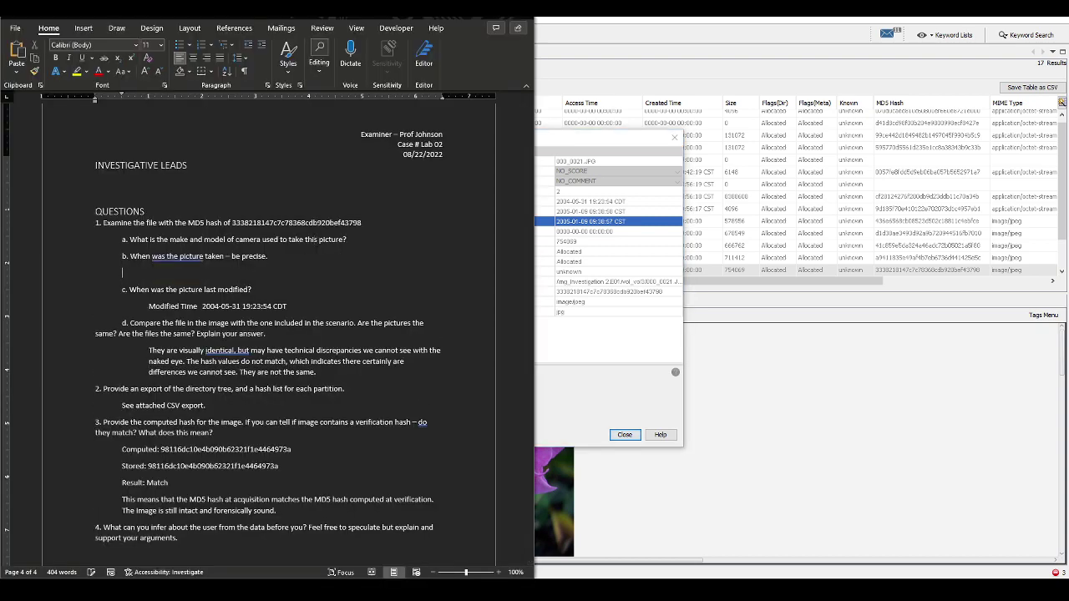
pyautogui.hotkey('ctrl', 'v')
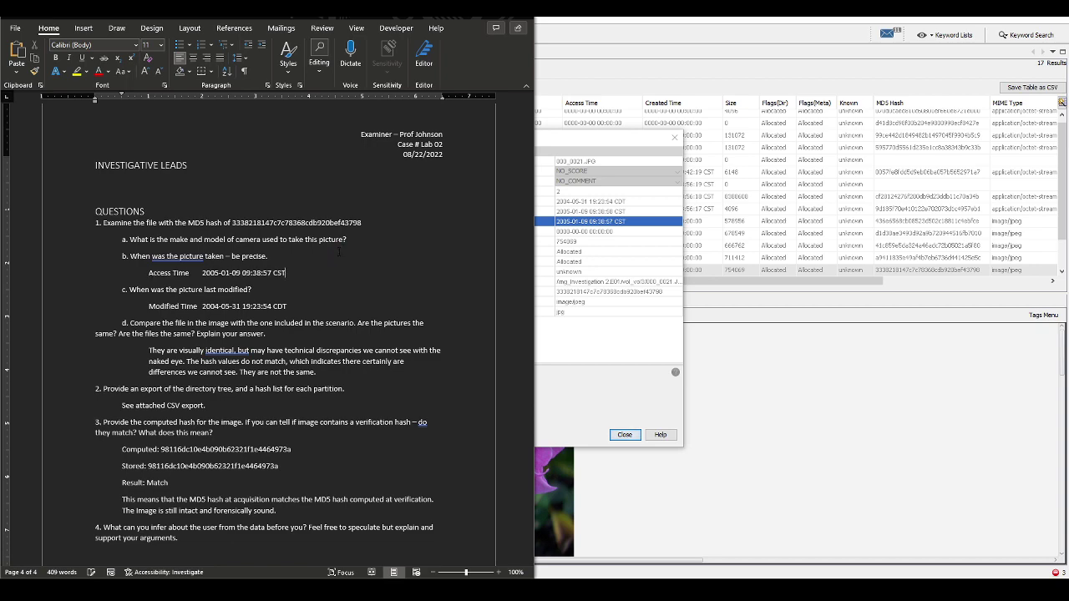
# - Close the 000_0021.JPG properties dialog and bring Autopsy back to the front
pyautogui.click(622, 422)
pyautogui.click(624, 434)
pyautogui.hotkey('alt', 'Tab')
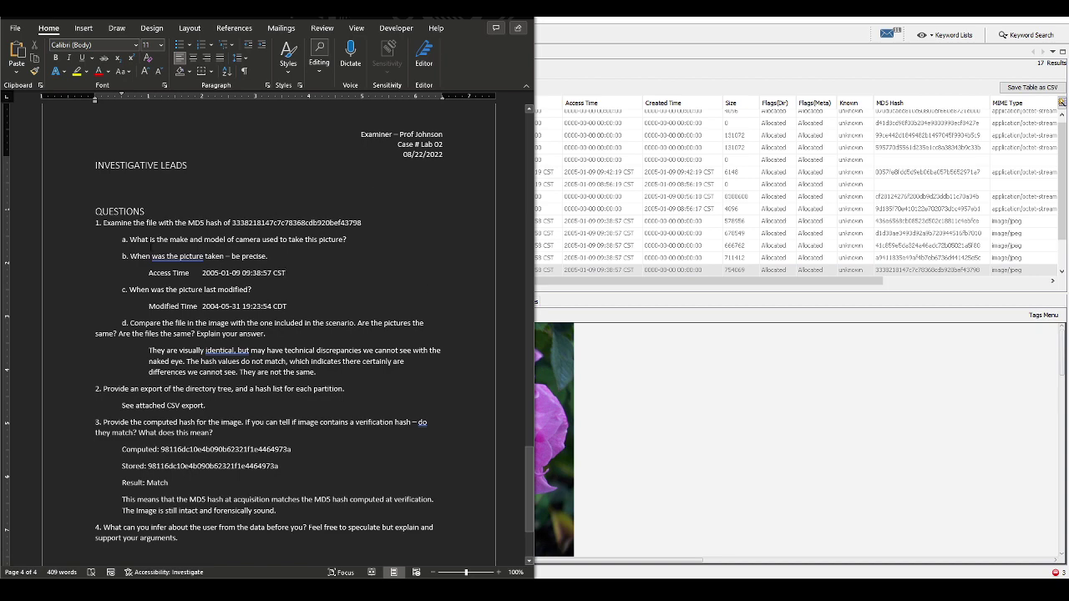
pyautogui.click(806, 410)
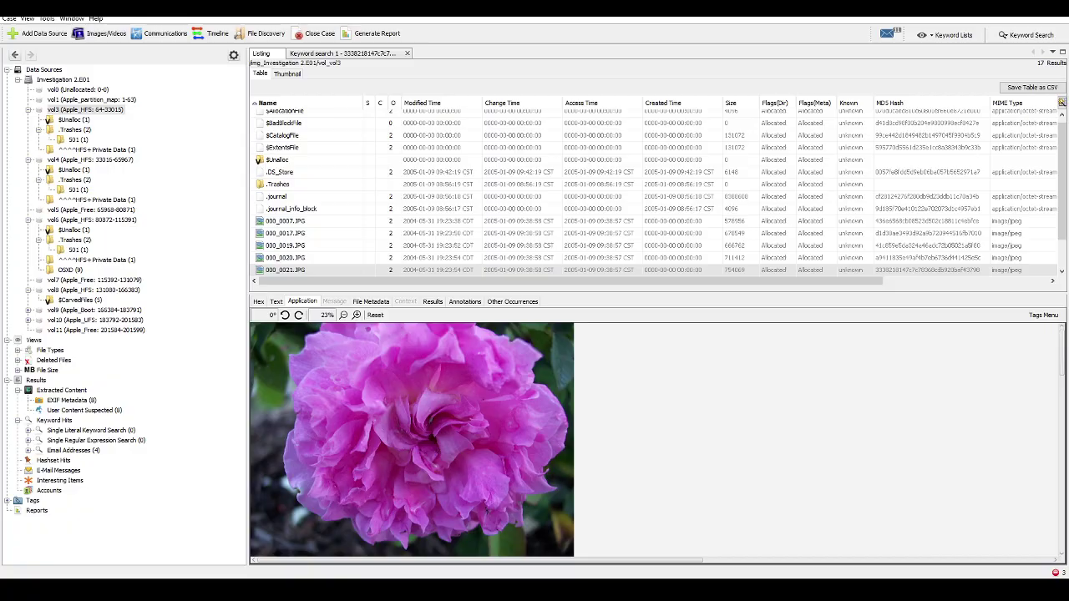
# - Switch to FileAlyzer and examine the EXIF date and time entries of 000_0021.JPG, widening the Field column to show their full names
pyautogui.hotkey('alt', 'Tab')
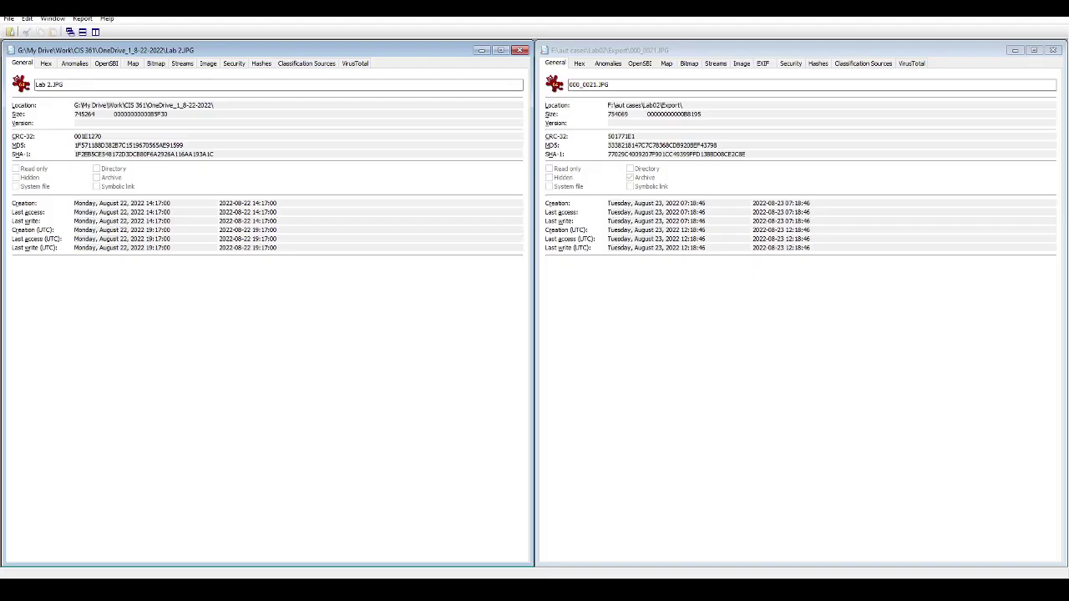
pyautogui.click(763, 65)
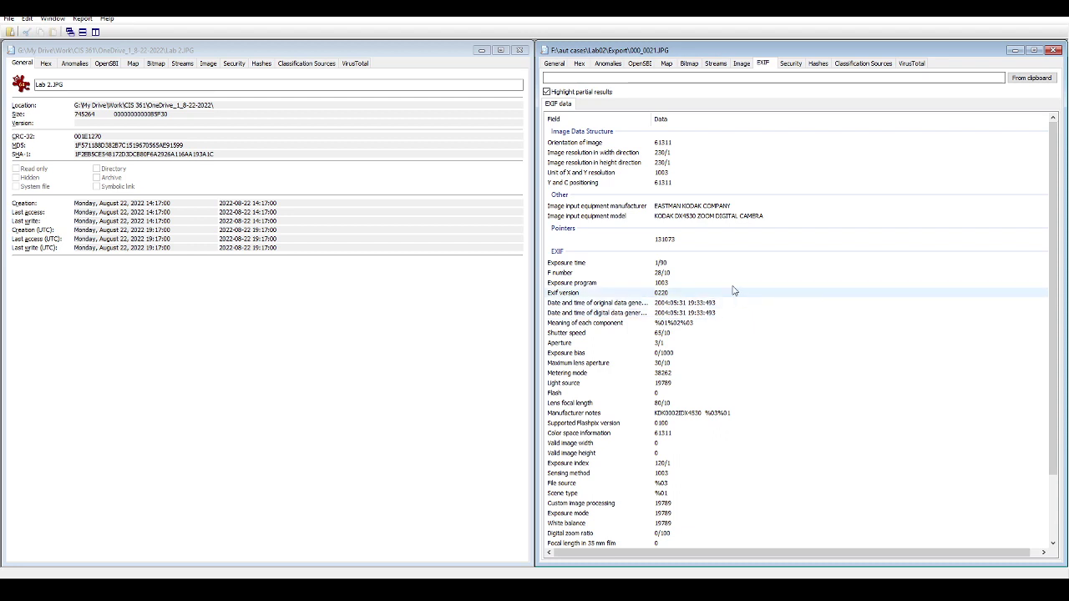
pyautogui.moveTo(652, 120); pyautogui.dragTo(690, 119)
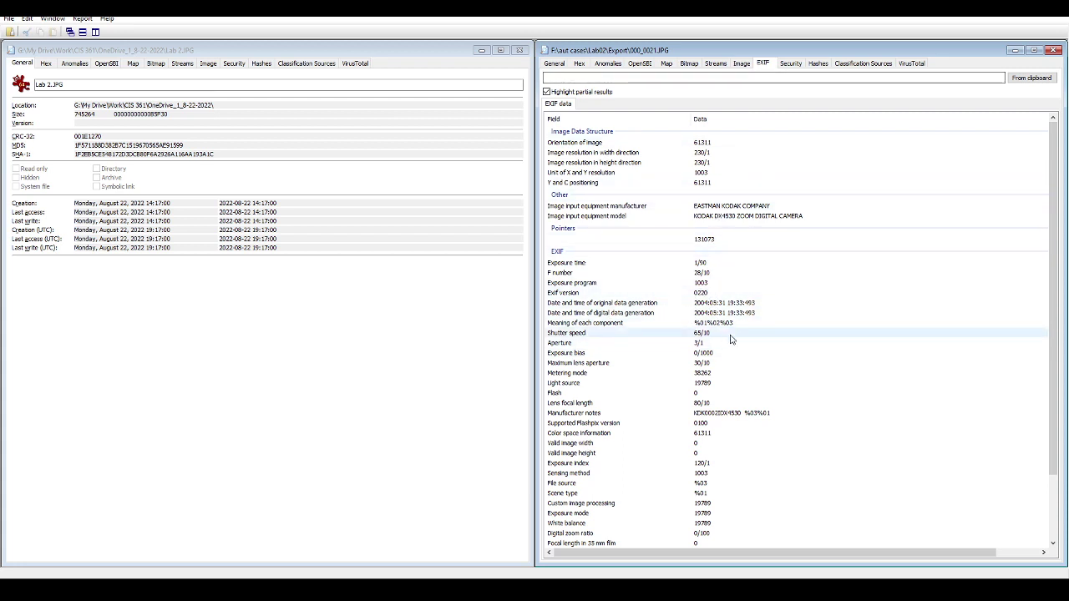
pyautogui.click(612, 315)
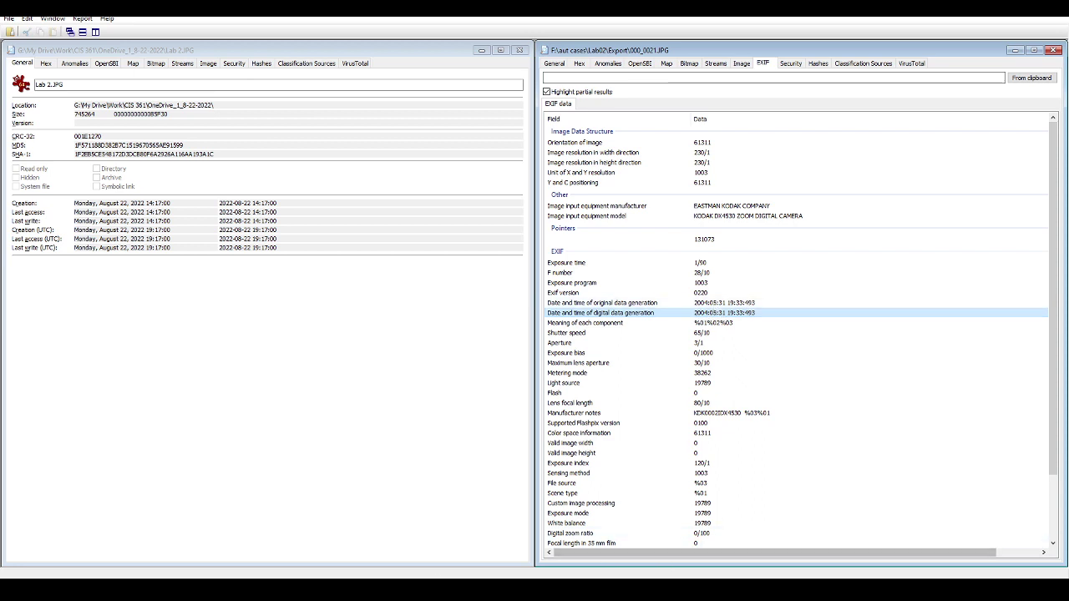
# - Return to the Word report and delete the Access Time answer under question 1b
pyautogui.hotkey('alt', 'Tab')
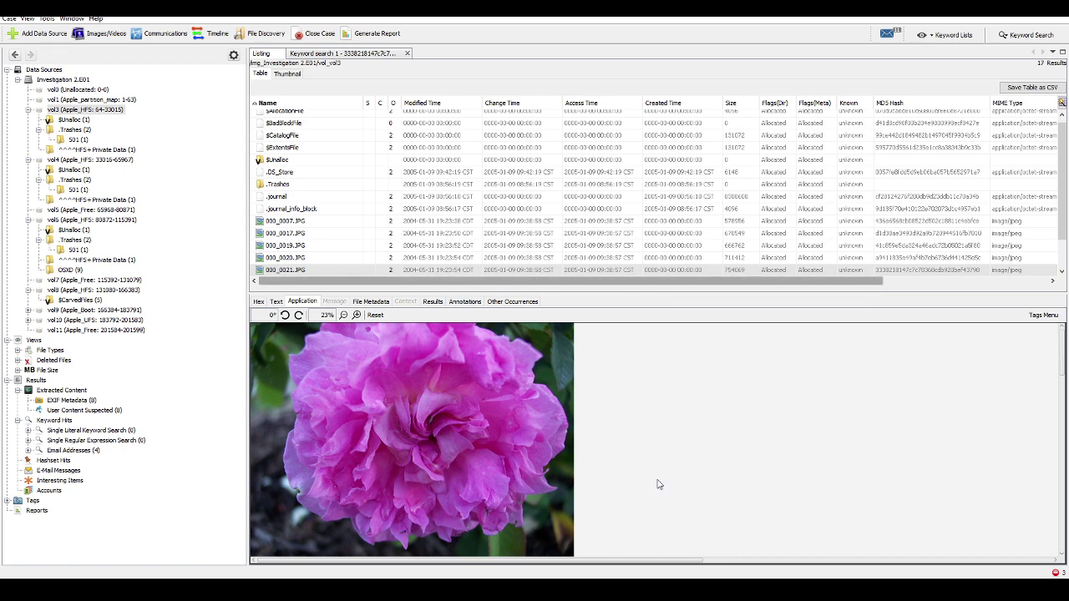
pyautogui.hotkey('alt', 'Tab')
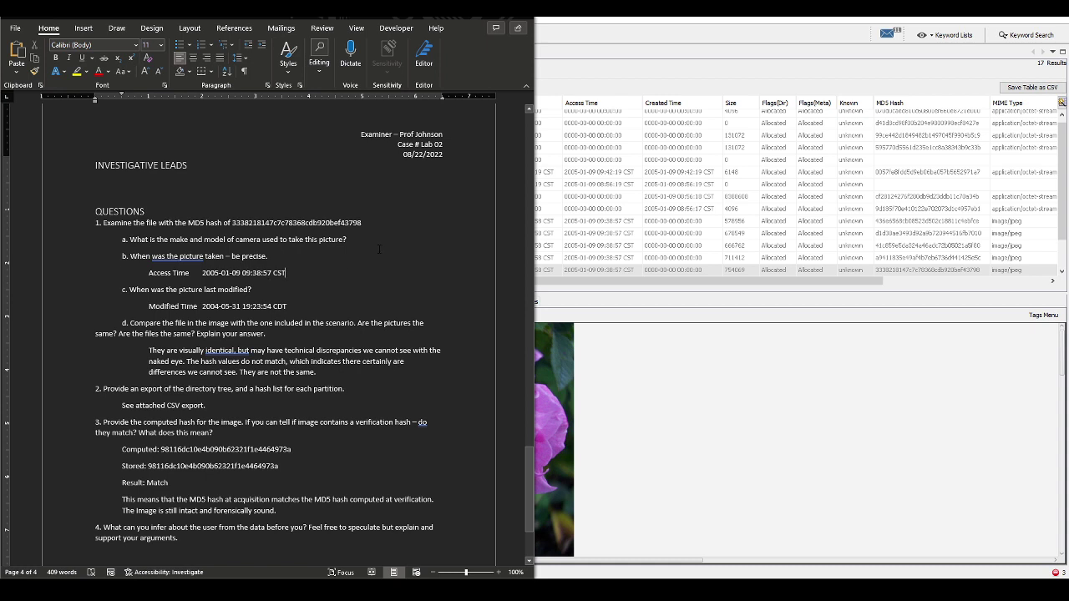
pyautogui.hotkey('shift', 'Home')
pyautogui.hotkey('shift', 'Right')
pyautogui.press('Delete')
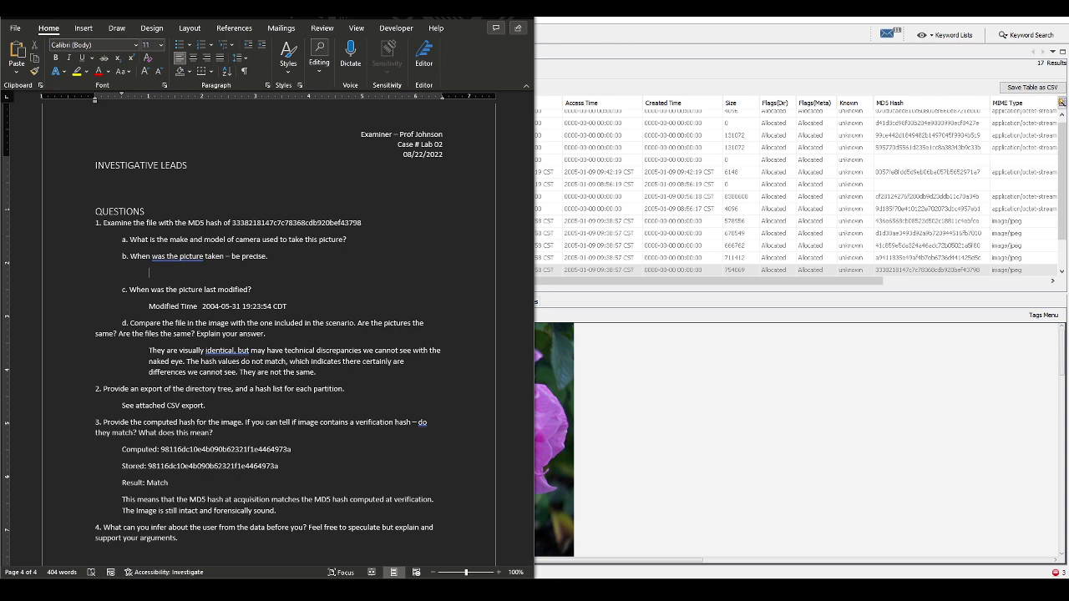
# - Copy the value of "Date and time of digital data generation" from FileAlyzer's EXIF data and insert "2004:05:31 19:33:493" under question 1b in Word
pyautogui.hotkey('alt', 'Tab')
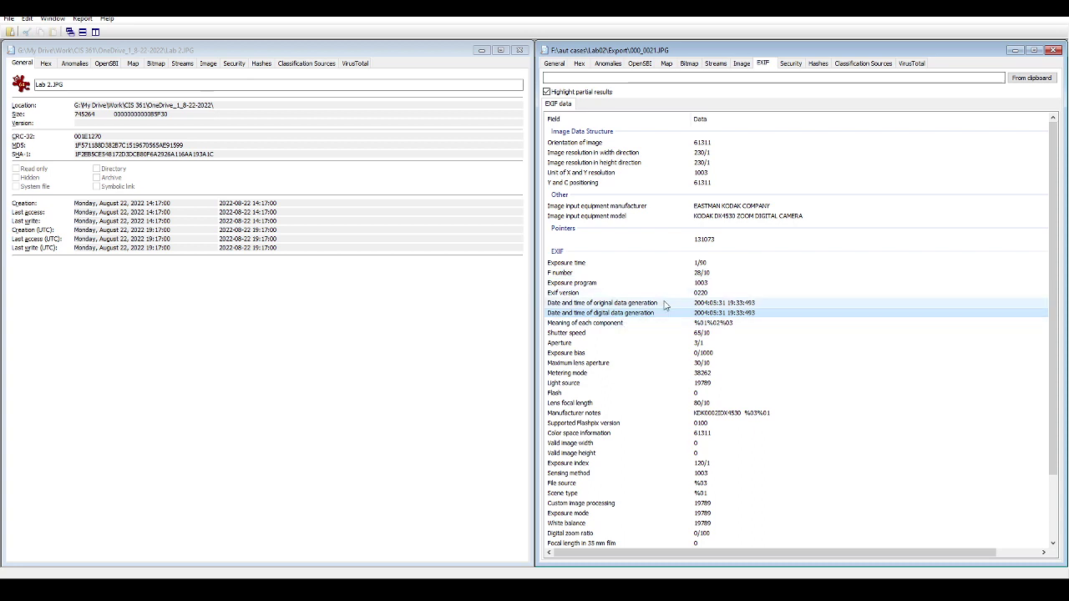
pyautogui.rightClick(716, 315)
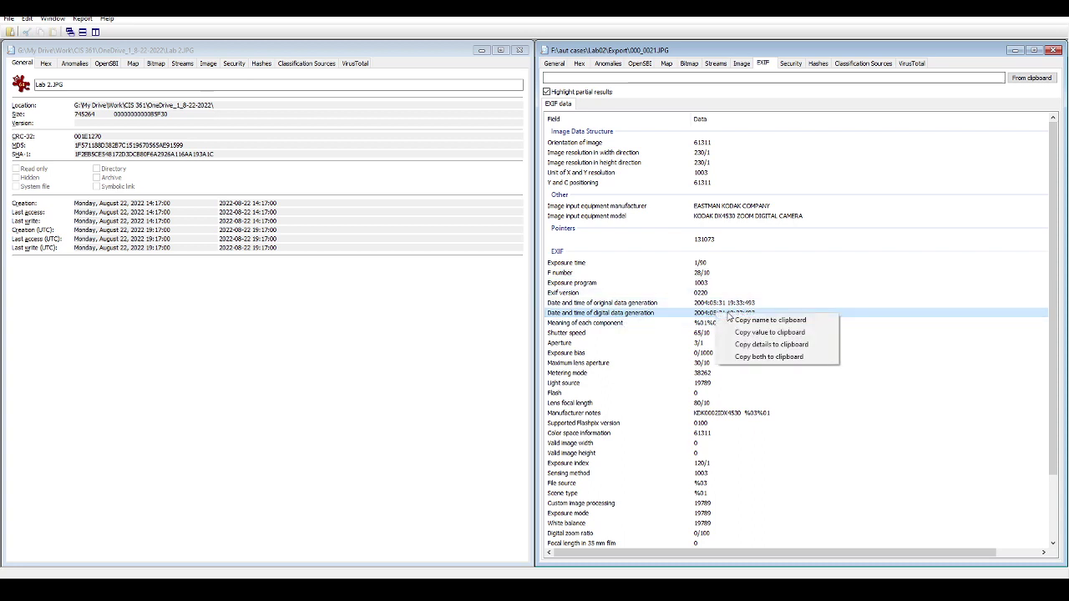
pyautogui.click(773, 332)
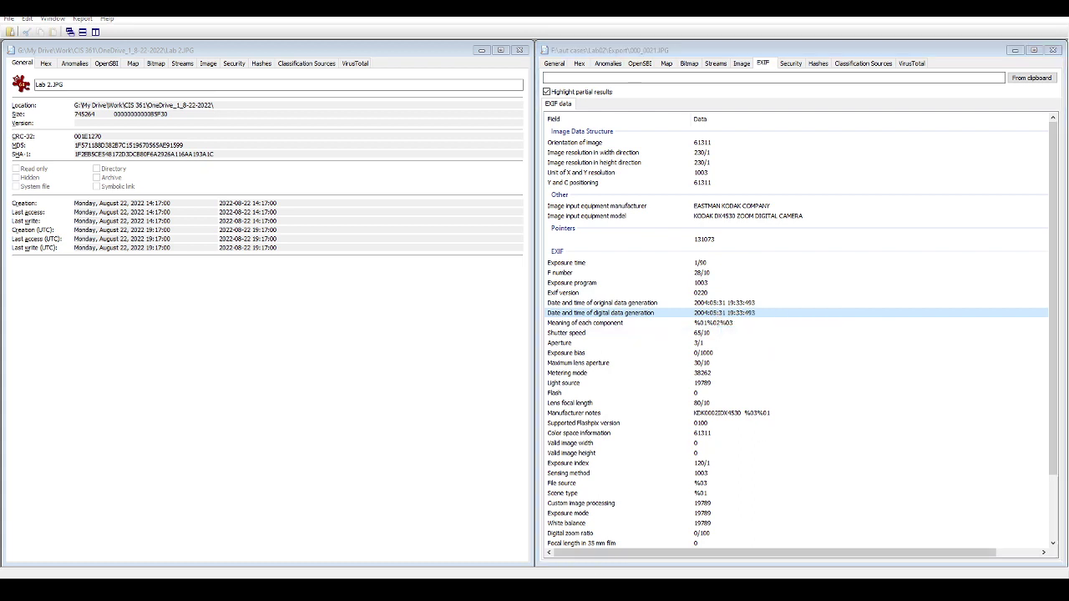
pyautogui.hotkey('alt', 'Tab')
pyautogui.click(306, 273)
pyautogui.hotkey('ctrl', 'v')
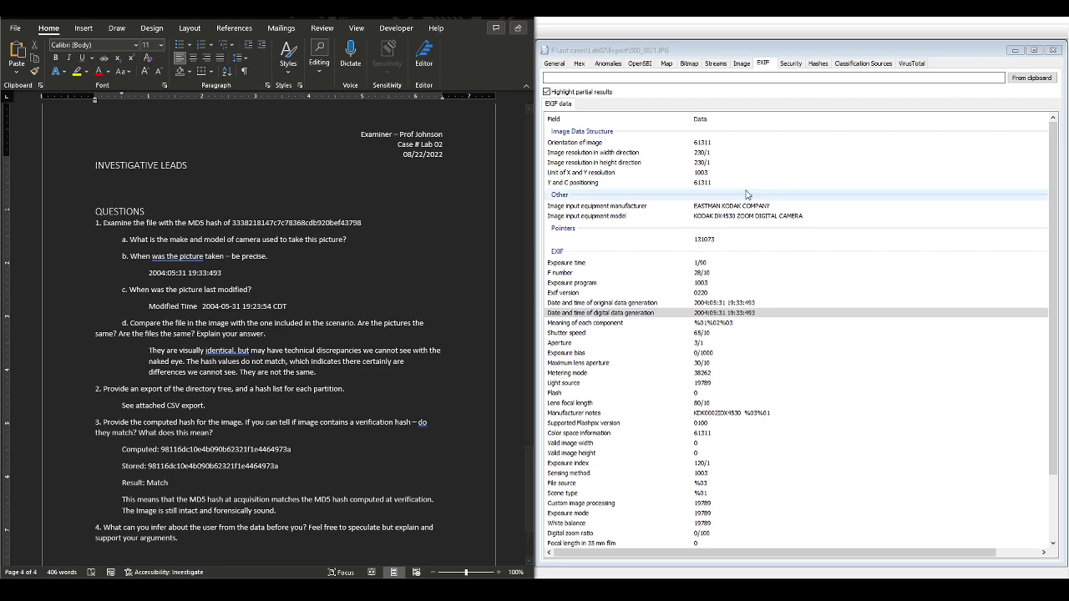
# - Copy the "Image input equipment model" value from FileAlyzer and insert "KODAK DX4530 ZOOM DIGITAL CAMERA" on an indented line under question 1a in Word
pyautogui.click(796, 56)
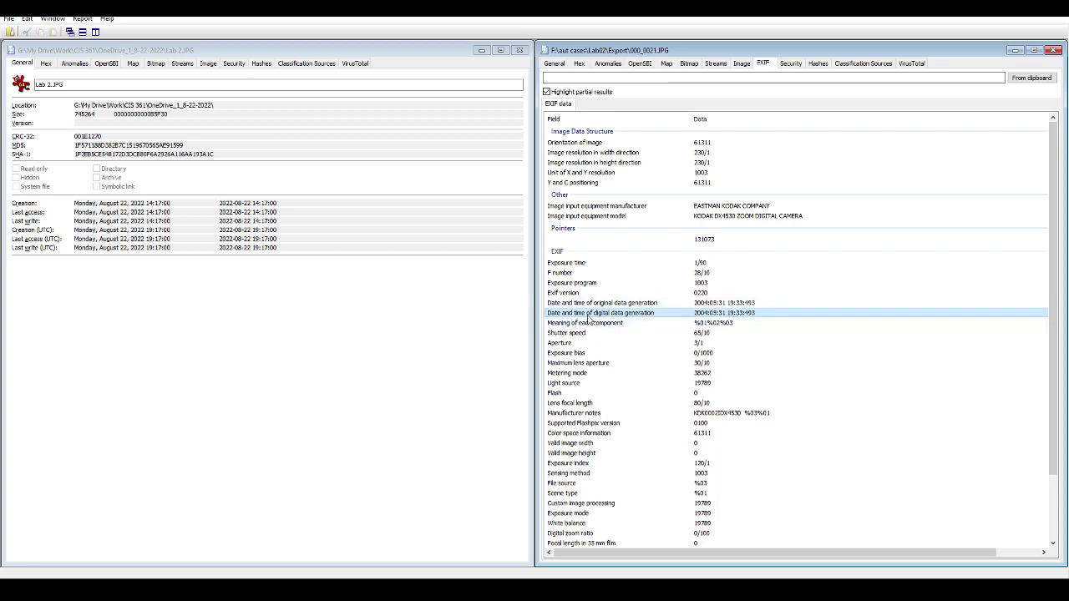
pyautogui.click(723, 219)
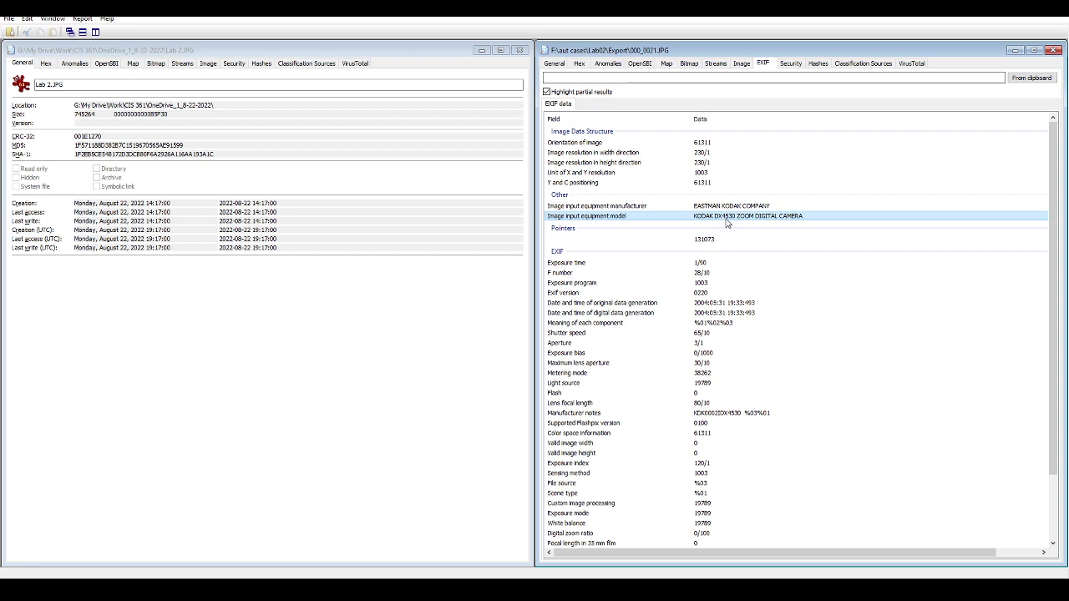
pyautogui.rightClick(749, 219)
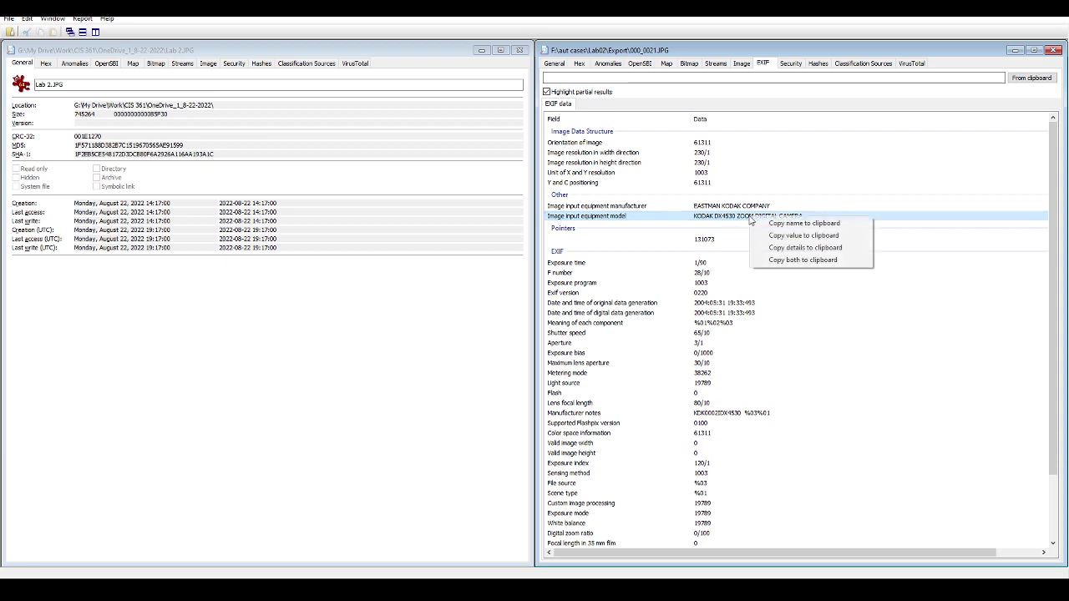
pyautogui.click(814, 236)
pyautogui.hotkey('alt', 'Tab')
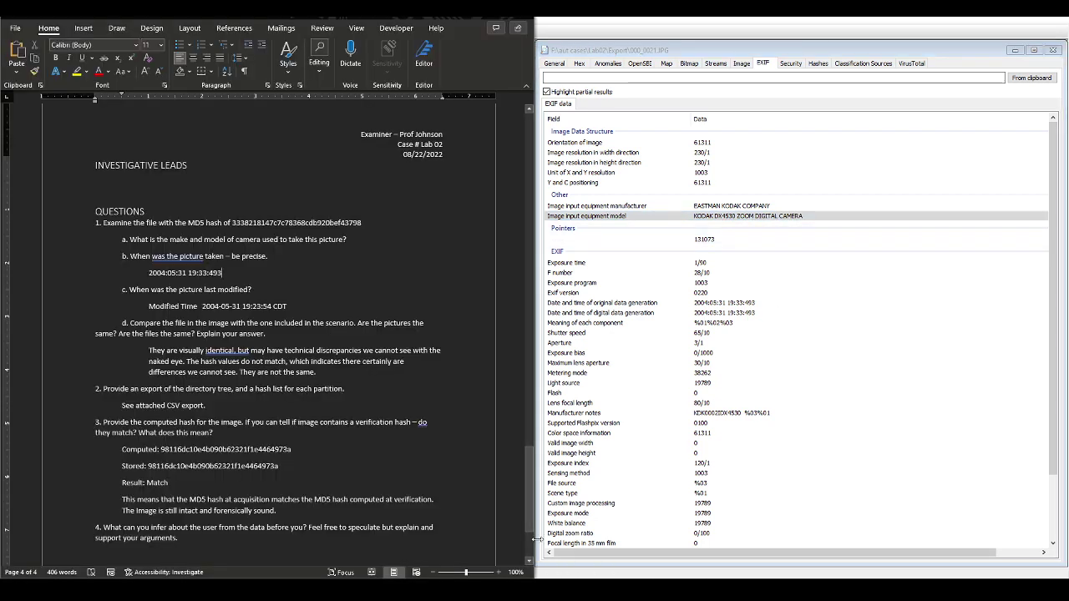
pyautogui.press('Return')
pyautogui.press('Tab')
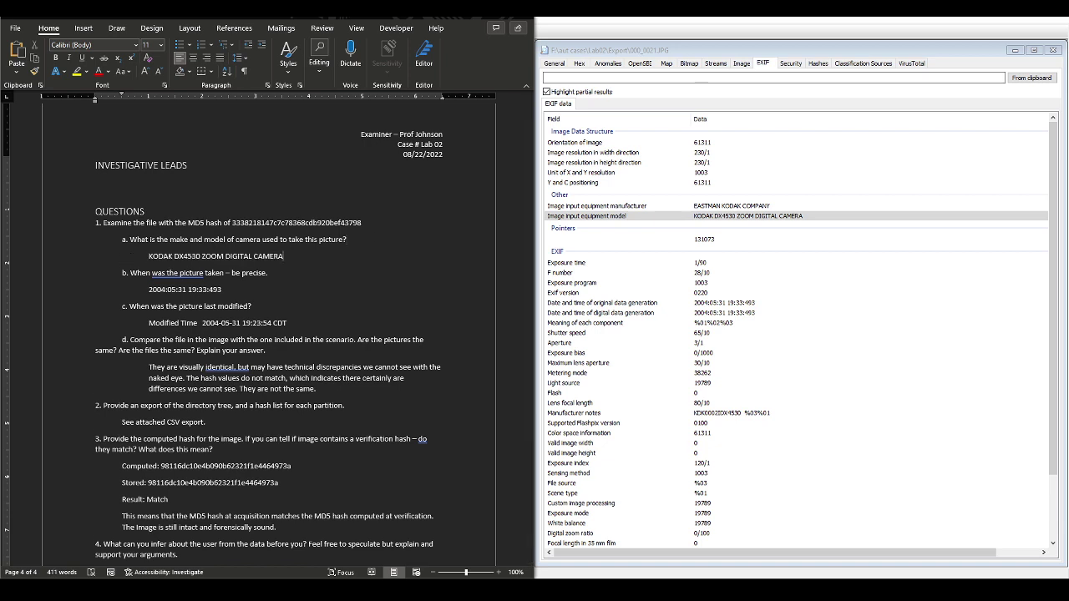
# - Switch to FileAlyzer and examine the complete EXIF data of 000_0021.JPG, including the exposure, lens and scene fields
pyautogui.hotkey('alt', 'Tab')
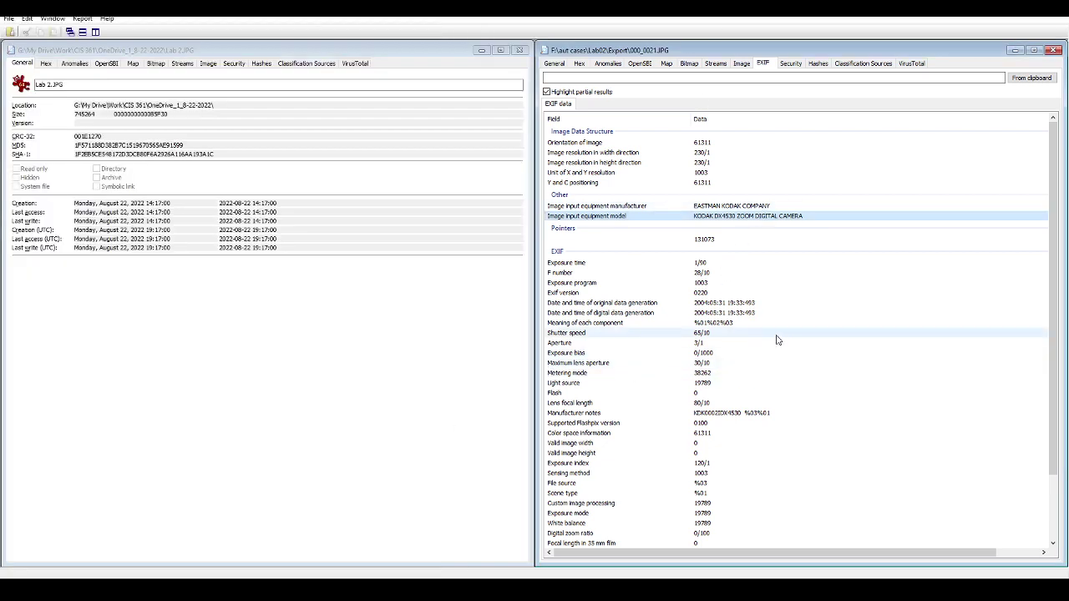
pyautogui.scroll(-3, 783, 410)
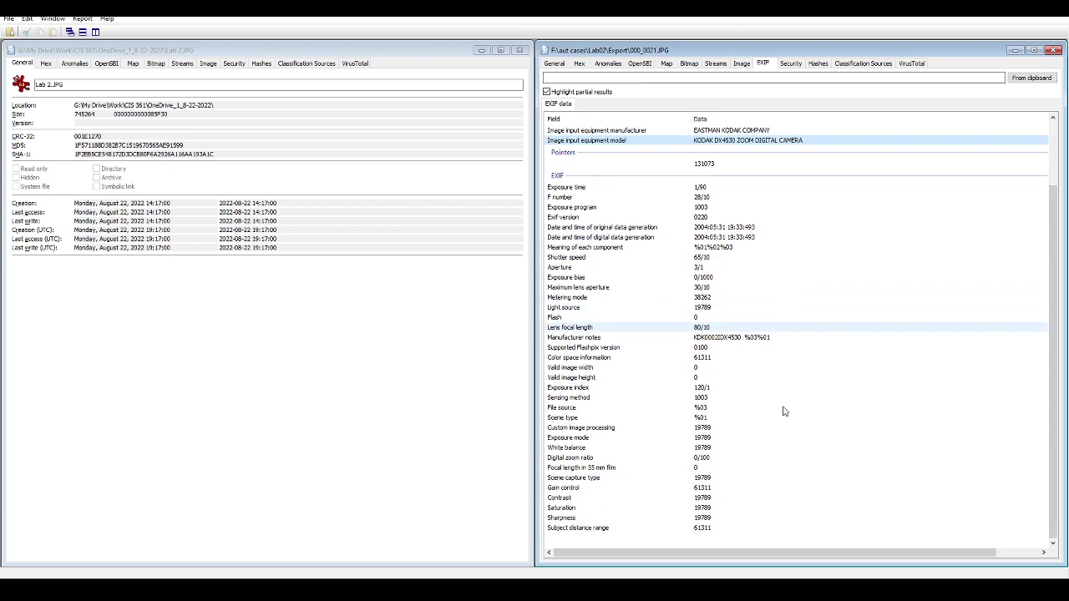
pyautogui.scroll(3, 782, 410)
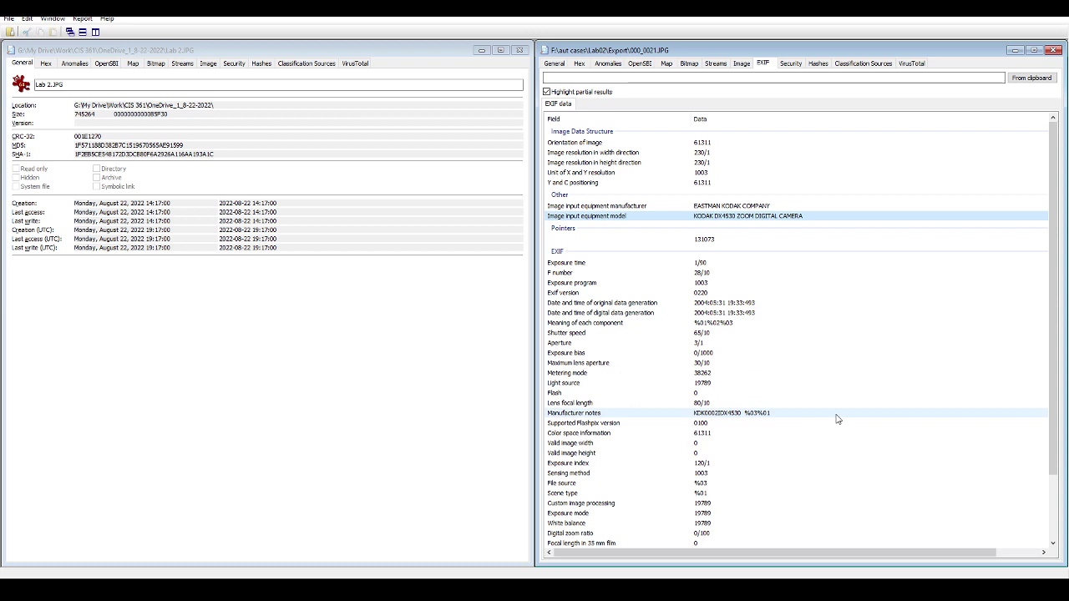
pyautogui.scroll(-3, 869, 343)
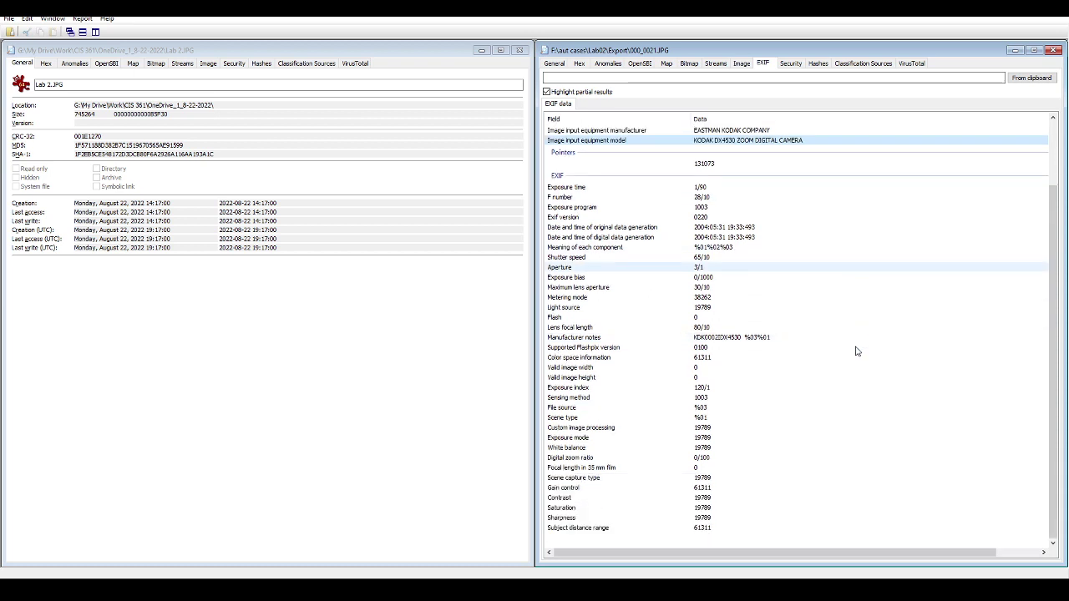
pyautogui.scroll(1, 854, 351)
pyautogui.scroll(2, 855, 349)
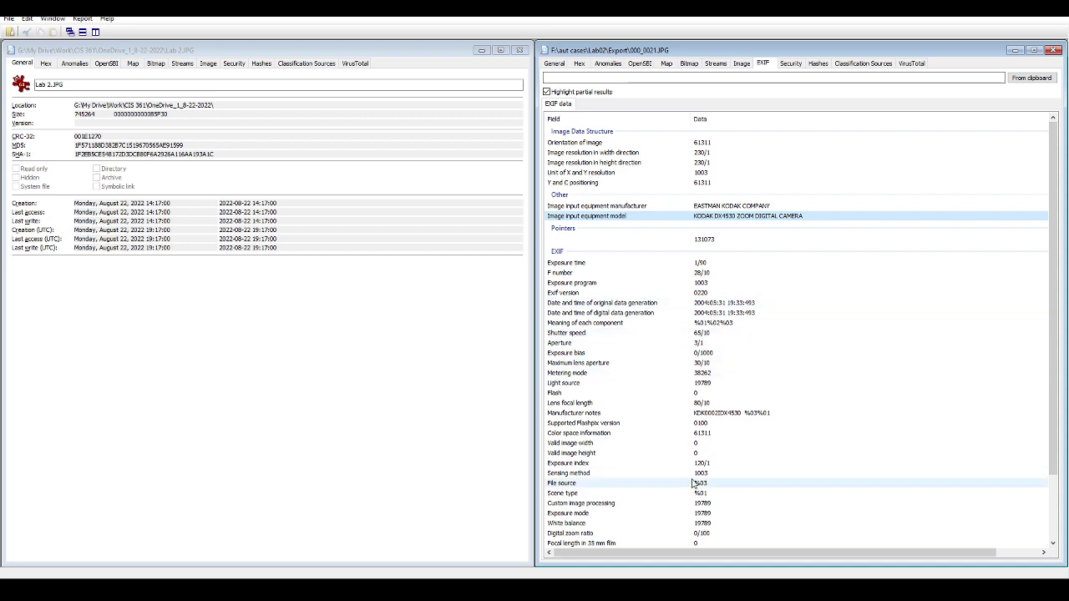
pyautogui.scroll(-3, 763, 436)
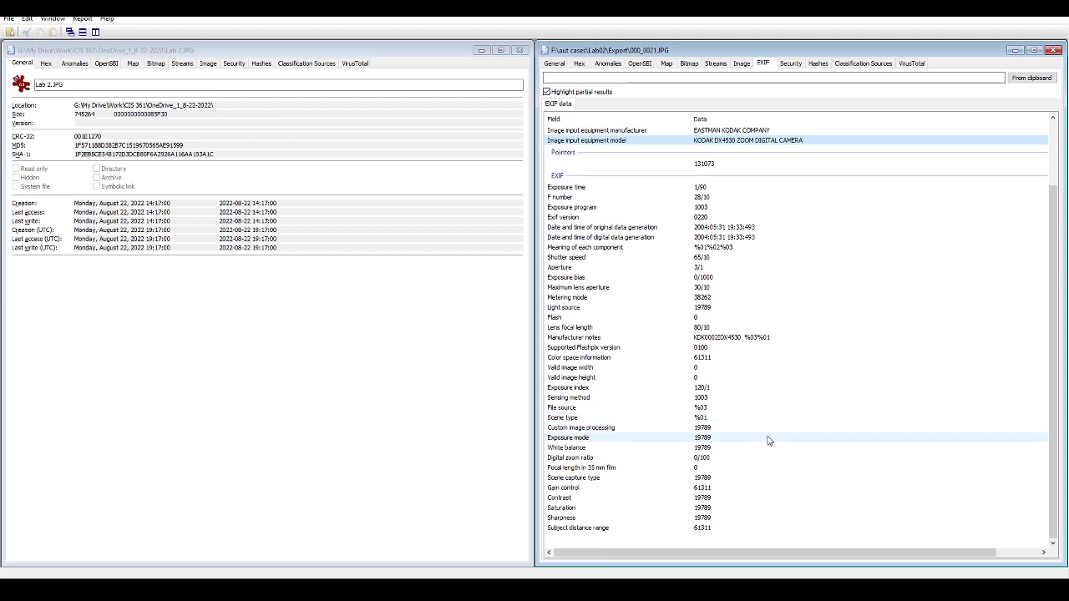
pyautogui.scroll(3, 768, 440)
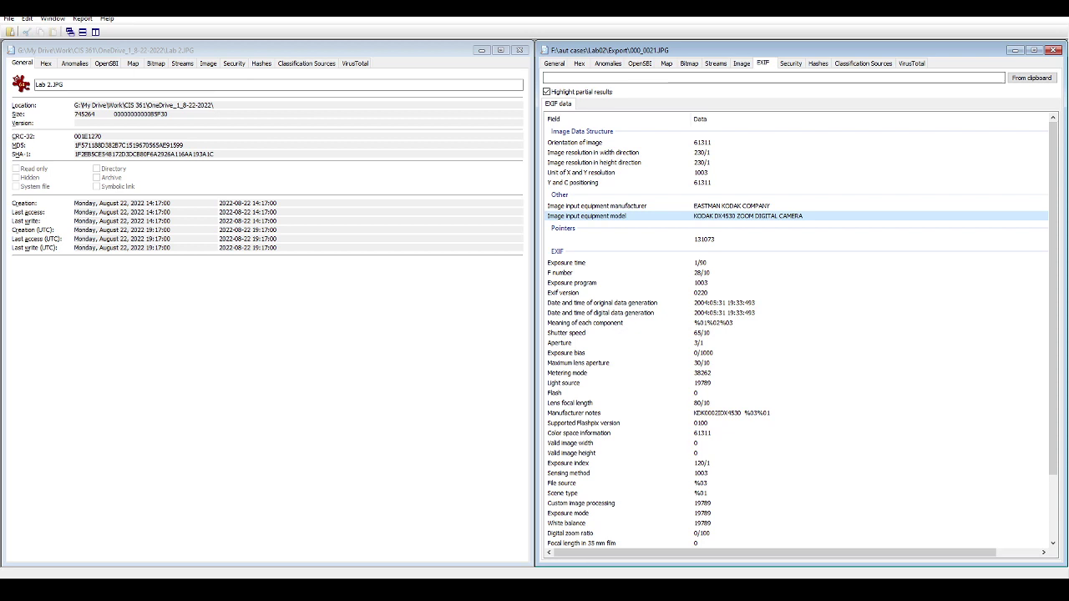
# - Return to the Word report and review the questions and answers through question 4
pyautogui.hotkey('alt', 'Tab')
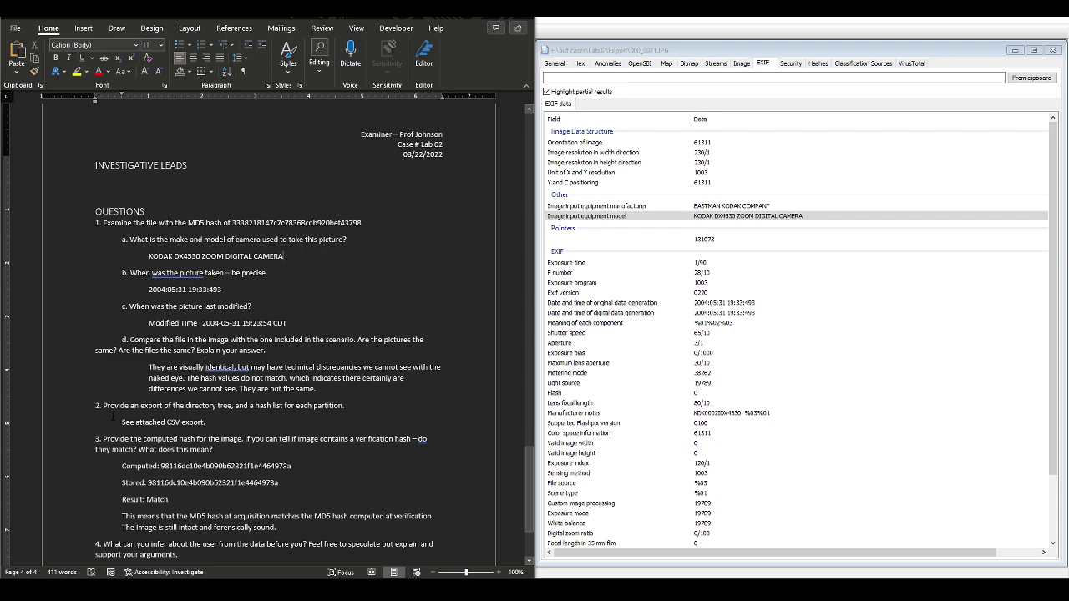
pyautogui.scroll(-2, 113, 416)
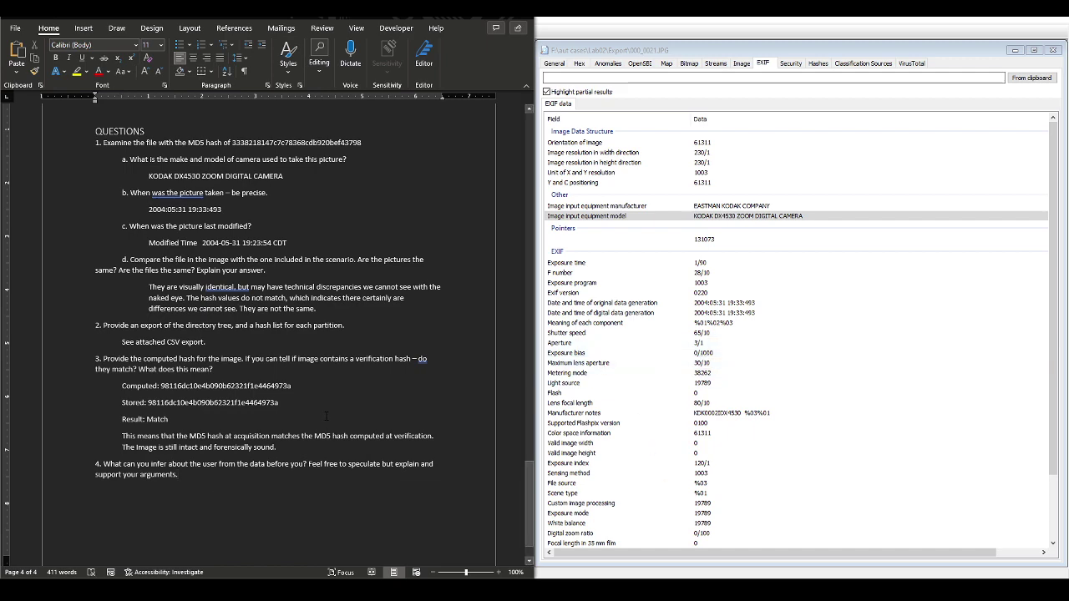
pyautogui.scroll(14, 434, 334)
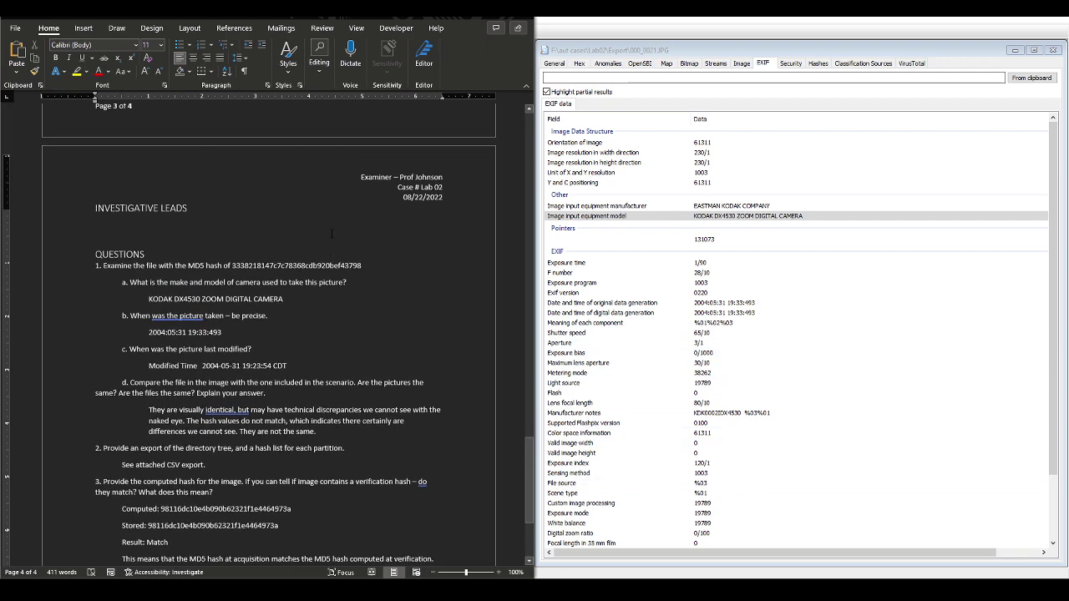
pyautogui.scroll(3, 332, 234)
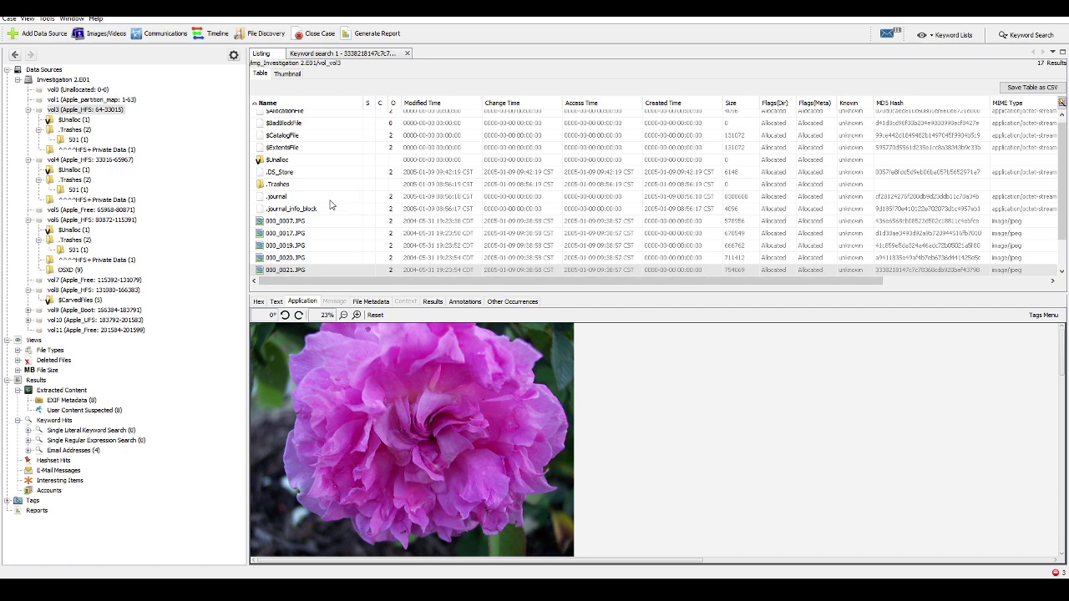
# - In Autopsy, select 000_0007.JPG in the vol3 file listing to preview its picture
pyautogui.scroll(1, 330, 205)
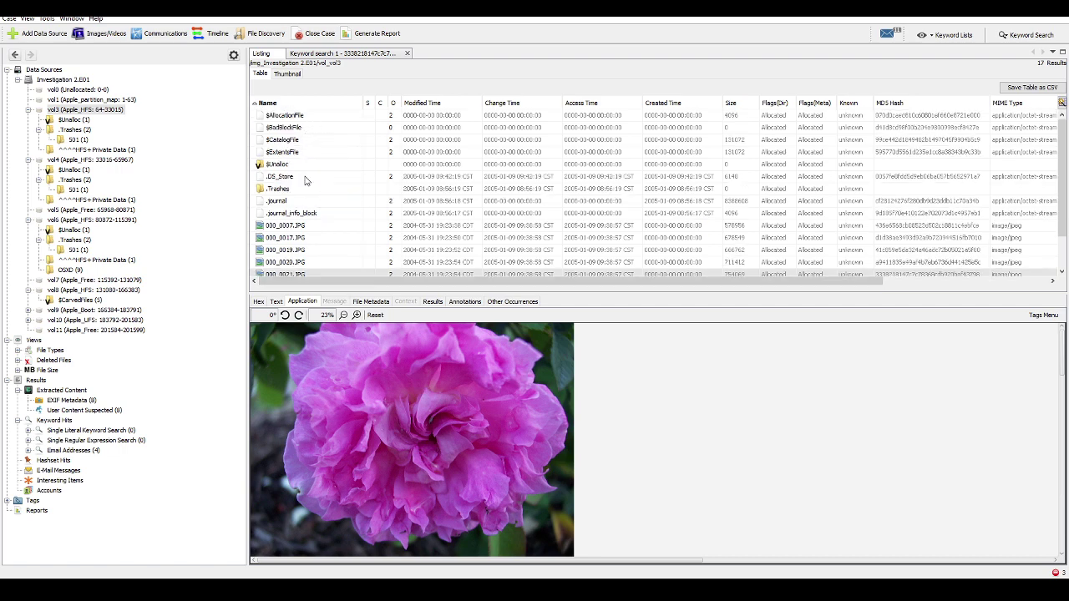
pyautogui.scroll(-1, 333, 197)
pyautogui.click(296, 191)
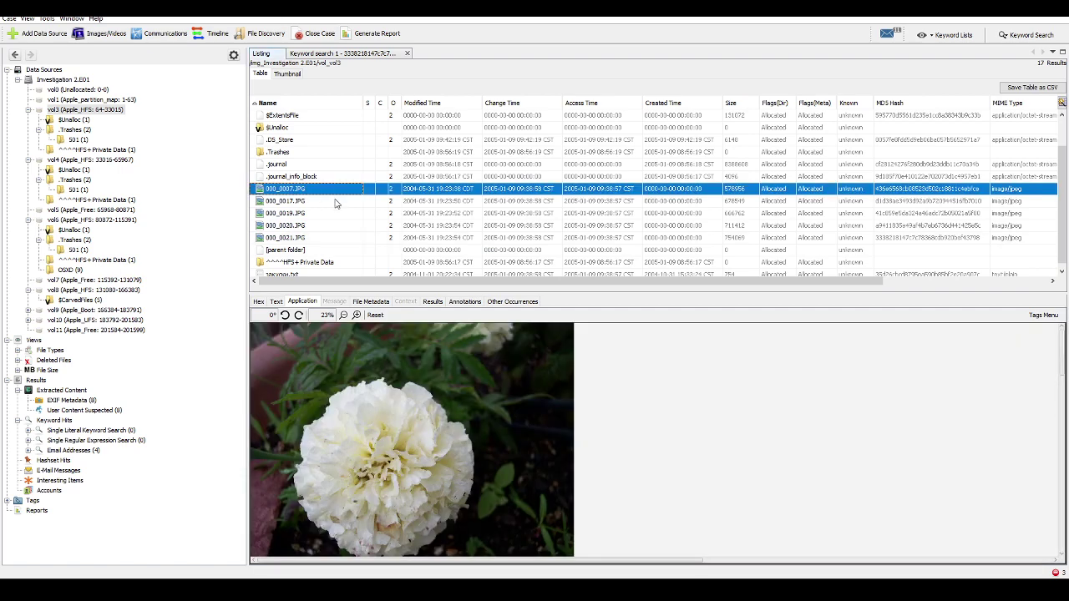
# - Preview 000_0017.JPG, 000_0019.JPG and 000_0020.JPG in the vol3 listing and read the text of закуски.txt
pyautogui.press('Down')
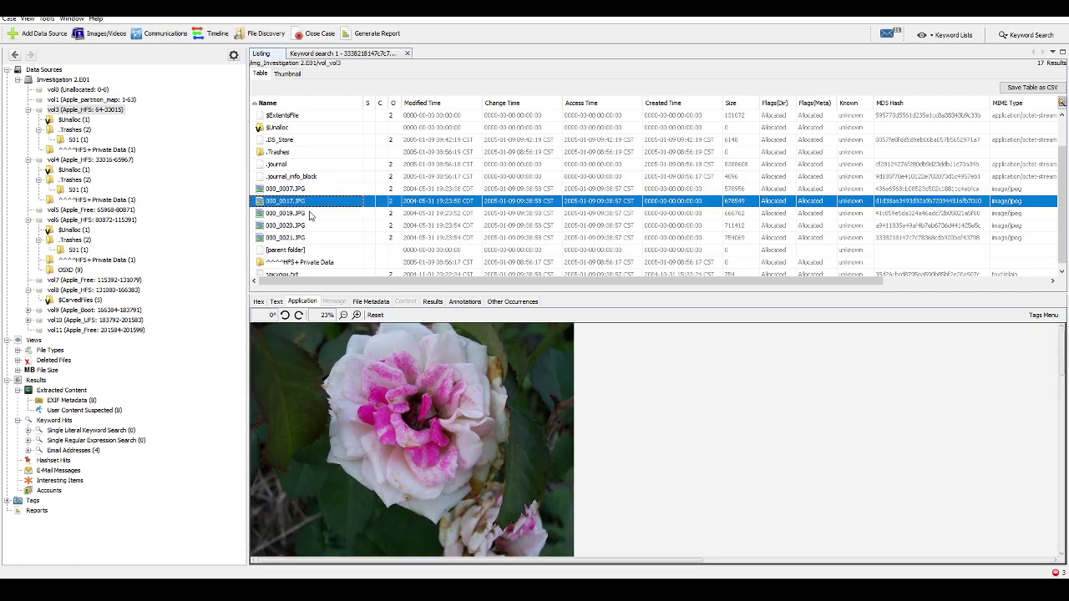
pyautogui.press('Down')
pyautogui.press('Down')
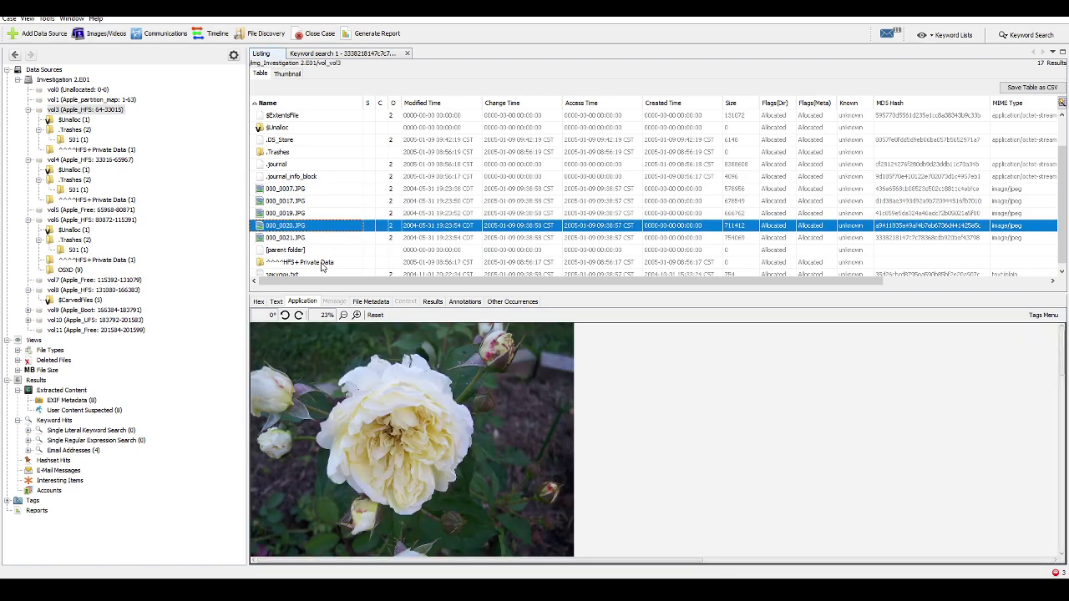
pyautogui.click(302, 274)
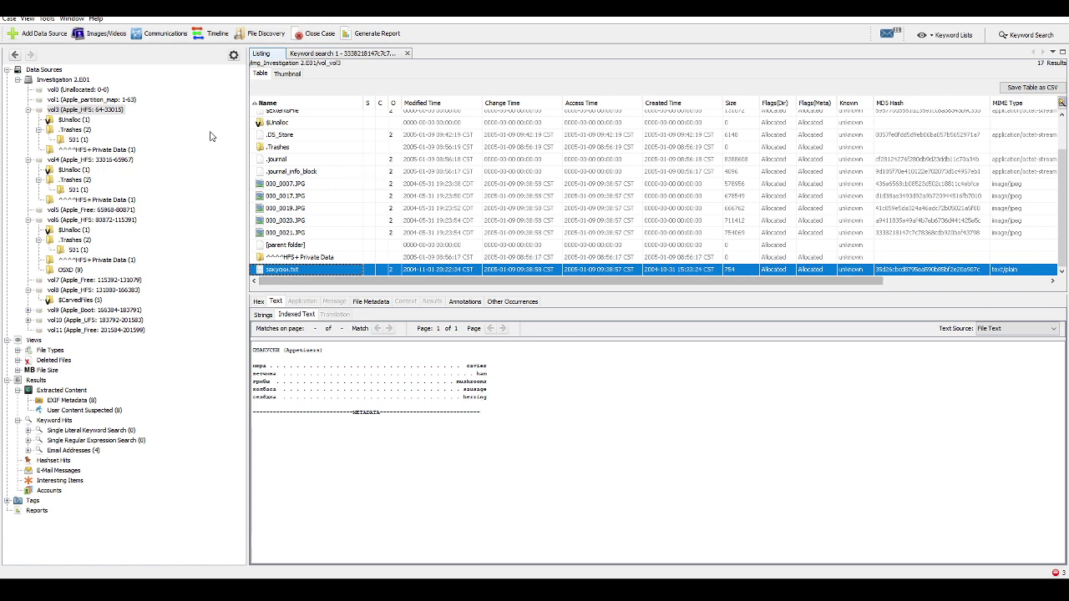
# - List the files of vol4, preview 000_0015 LZW+Diff.tif, 000_0022.GIF and 100_0019.JPG, and read the text of закуски.txt
pyautogui.click(89, 160)
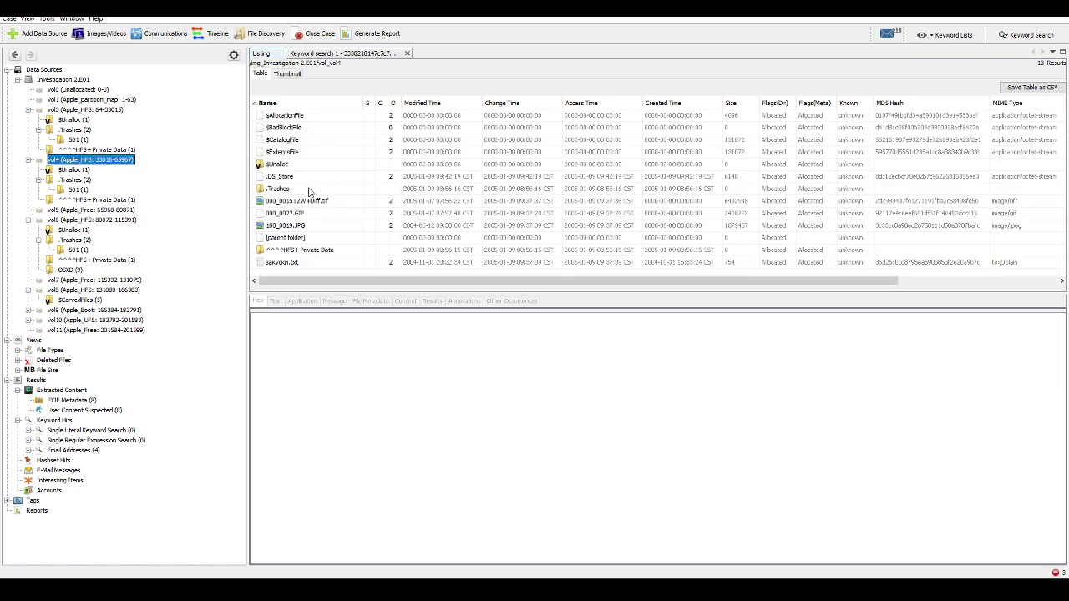
pyautogui.click(293, 203)
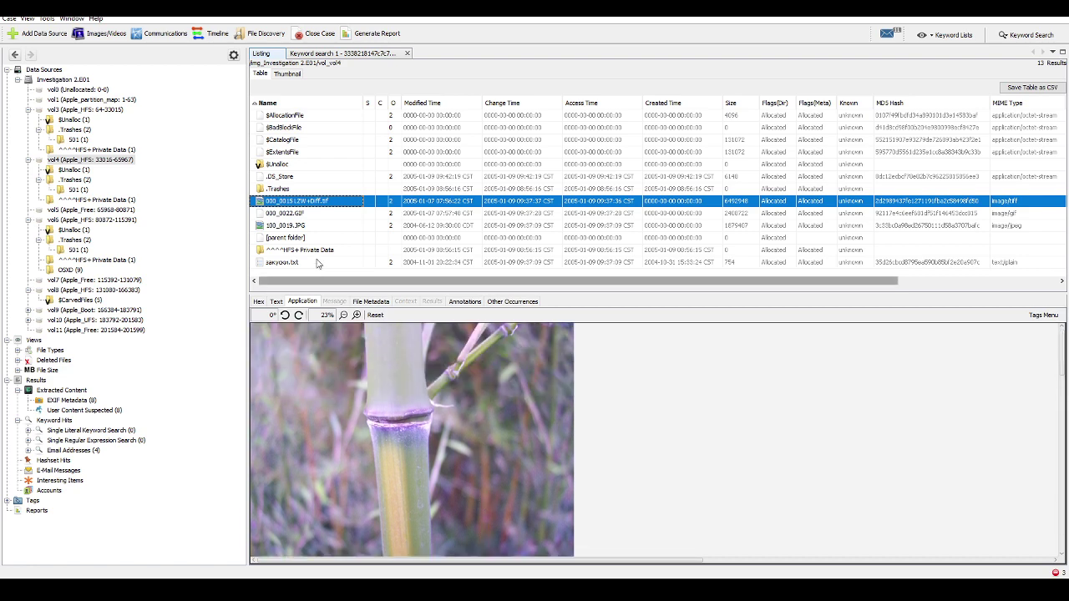
pyautogui.click(302, 214)
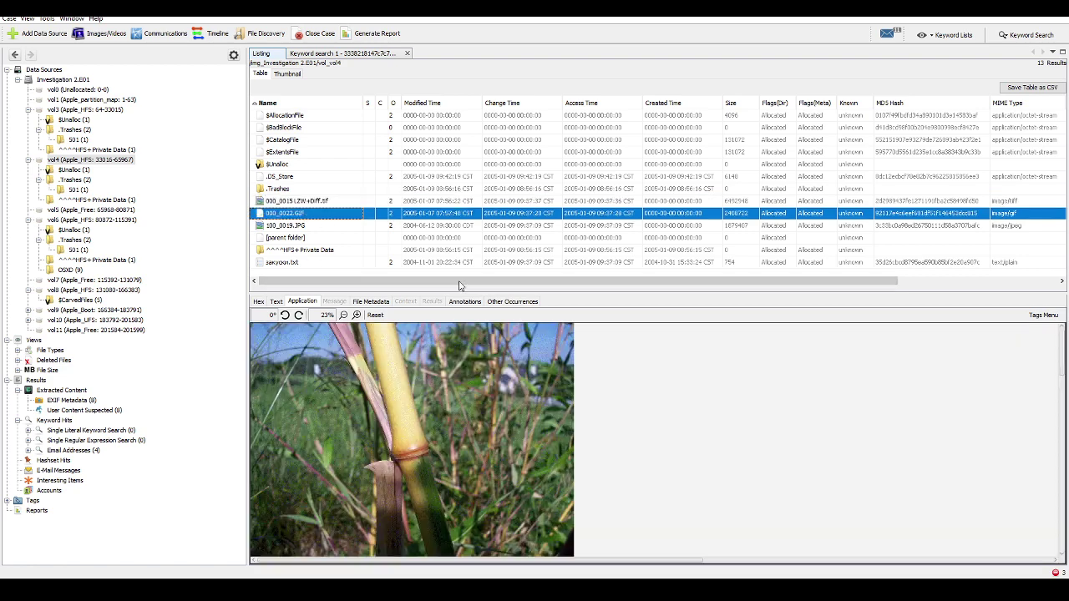
pyautogui.click(306, 227)
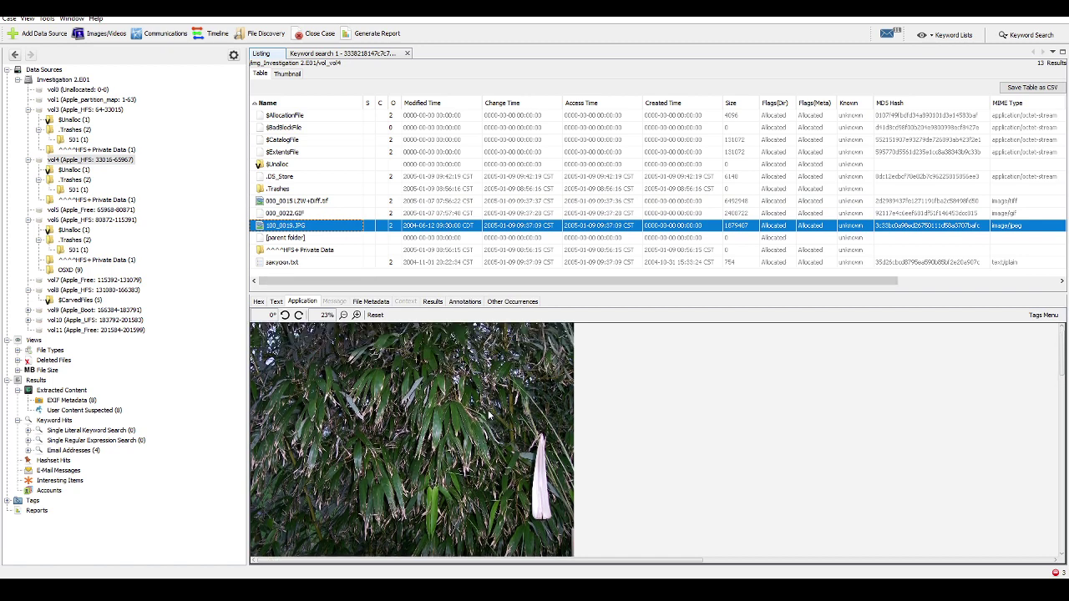
pyautogui.click(308, 263)
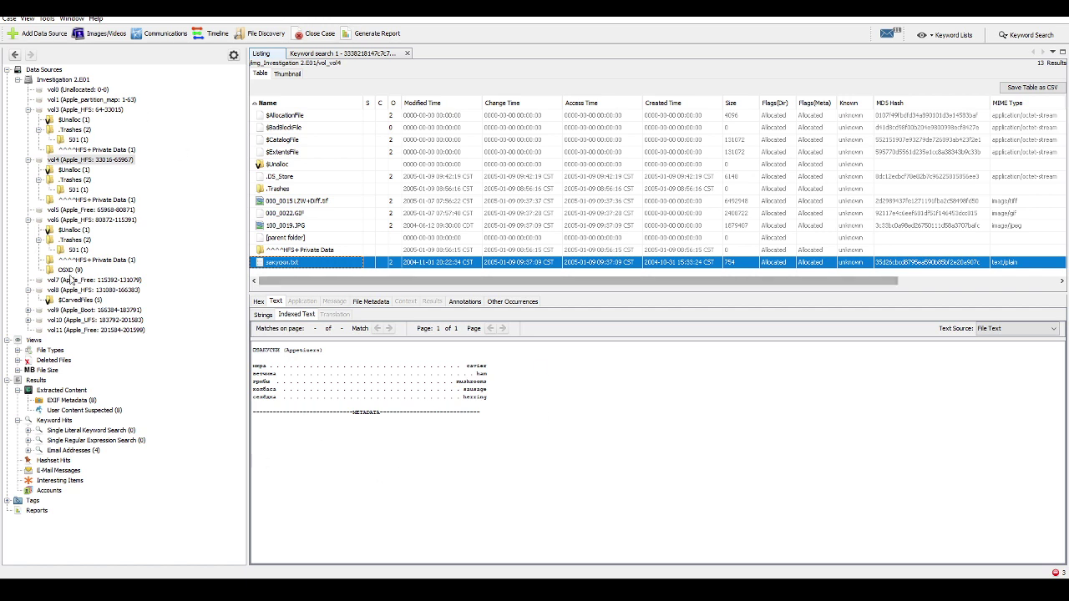
# - Open the OSXD folder of vol6 and examine 02010025.BMP, 02010025.GIF and the indexed text of 02010025.PCX
pyautogui.click(72, 221)
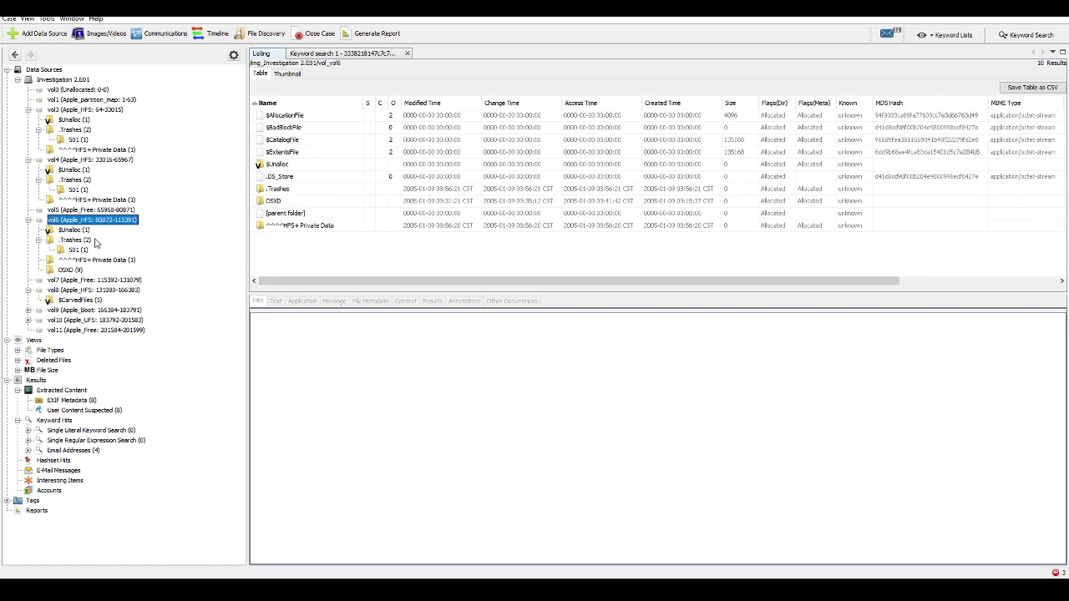
pyautogui.click(71, 270)
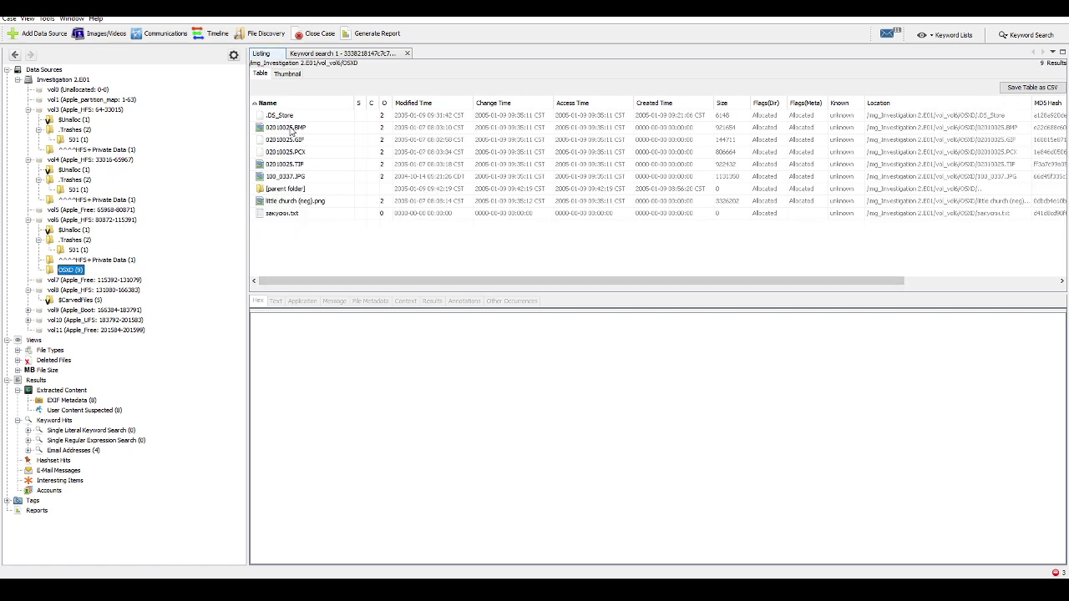
pyautogui.click(290, 128)
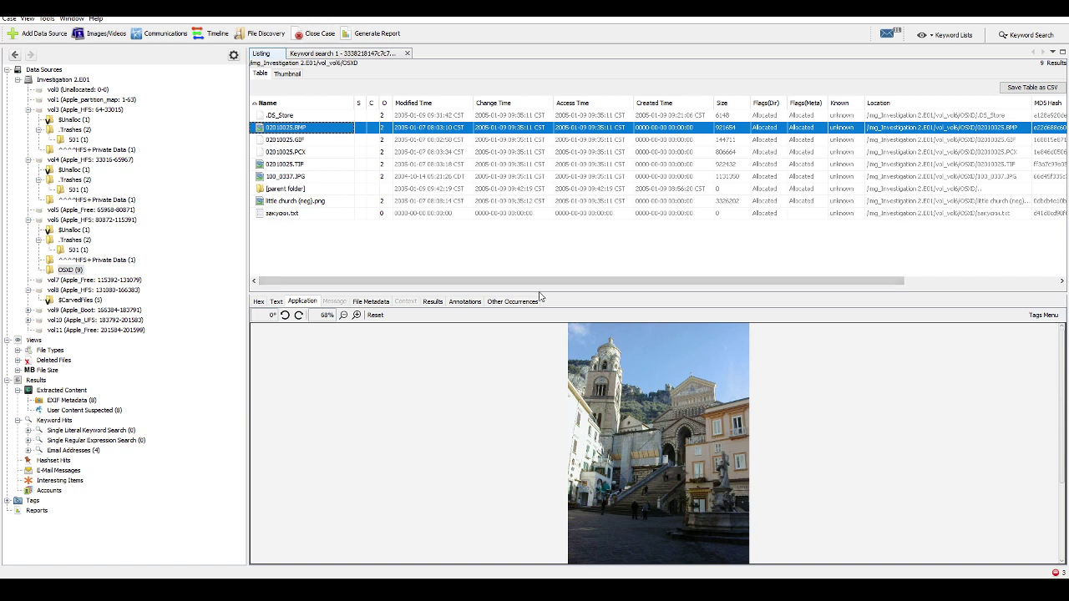
pyautogui.click(290, 141)
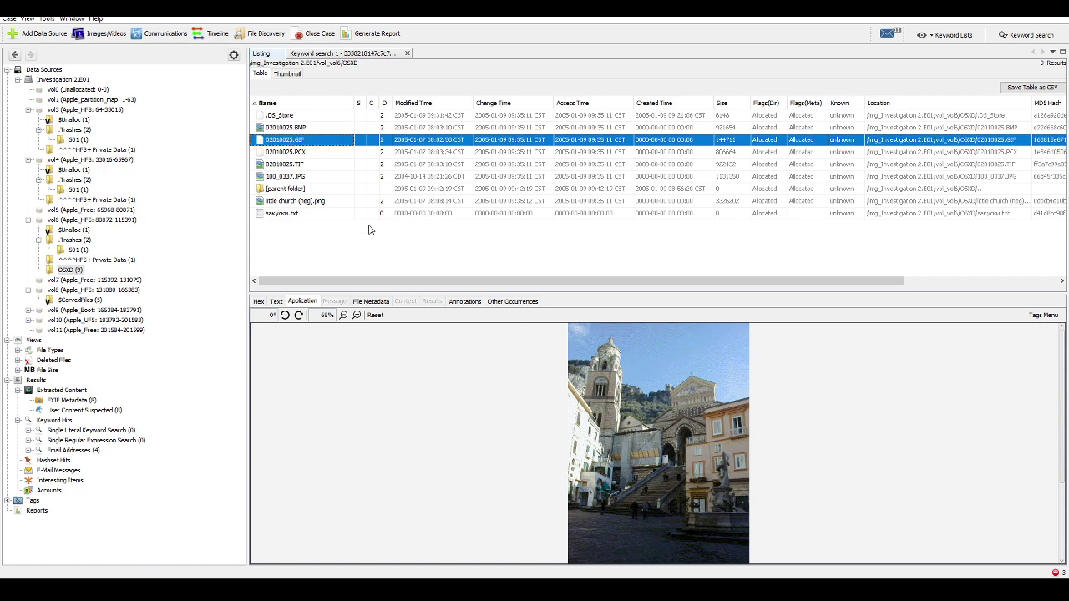
pyautogui.click(293, 154)
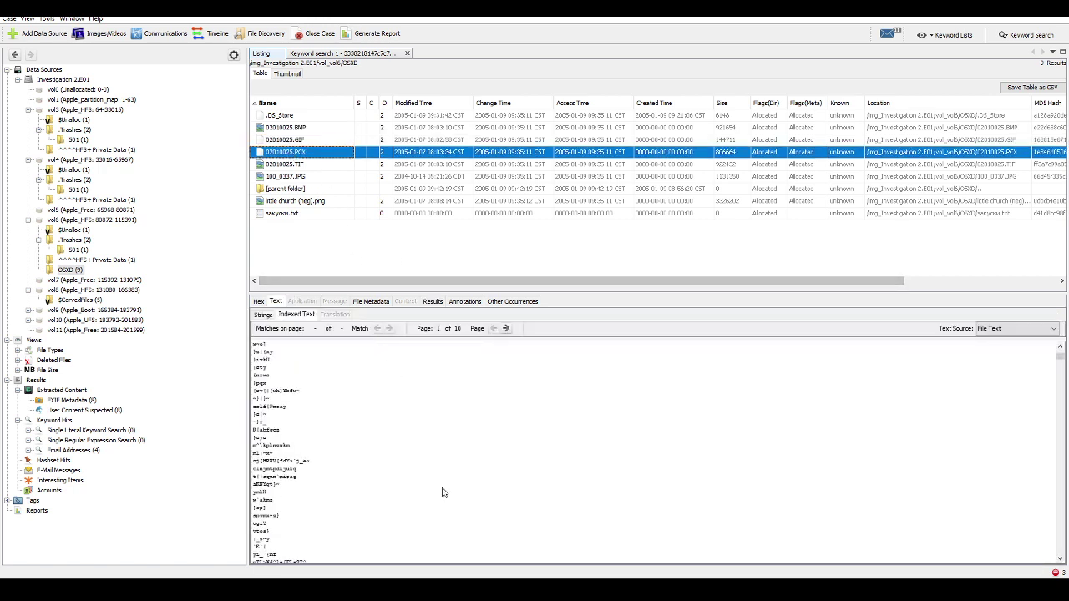
pyautogui.scroll(-10, 441, 492)
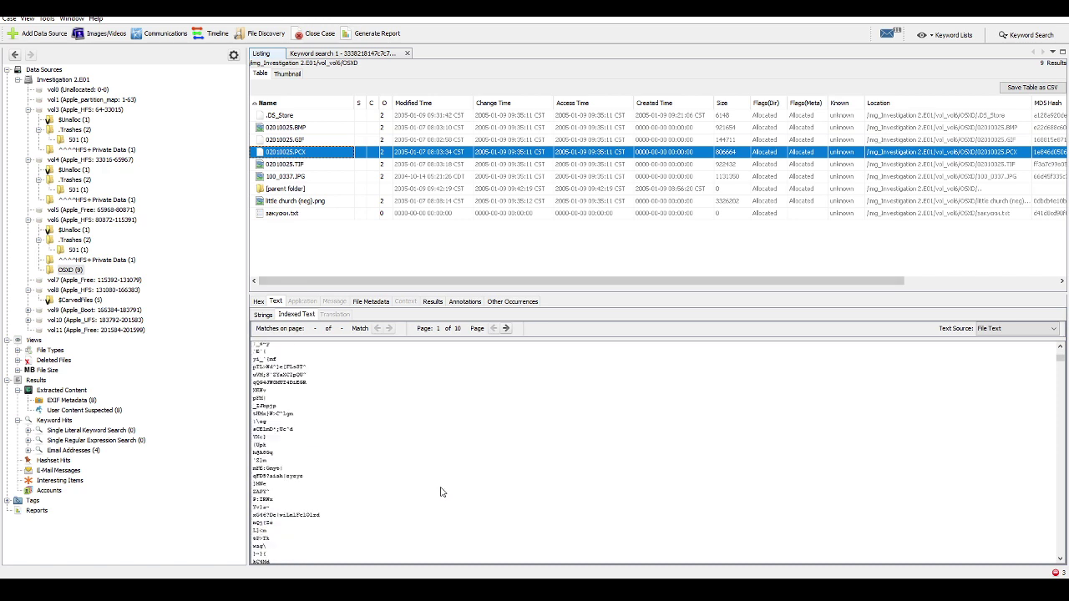
pyautogui.scroll(-8, 442, 492)
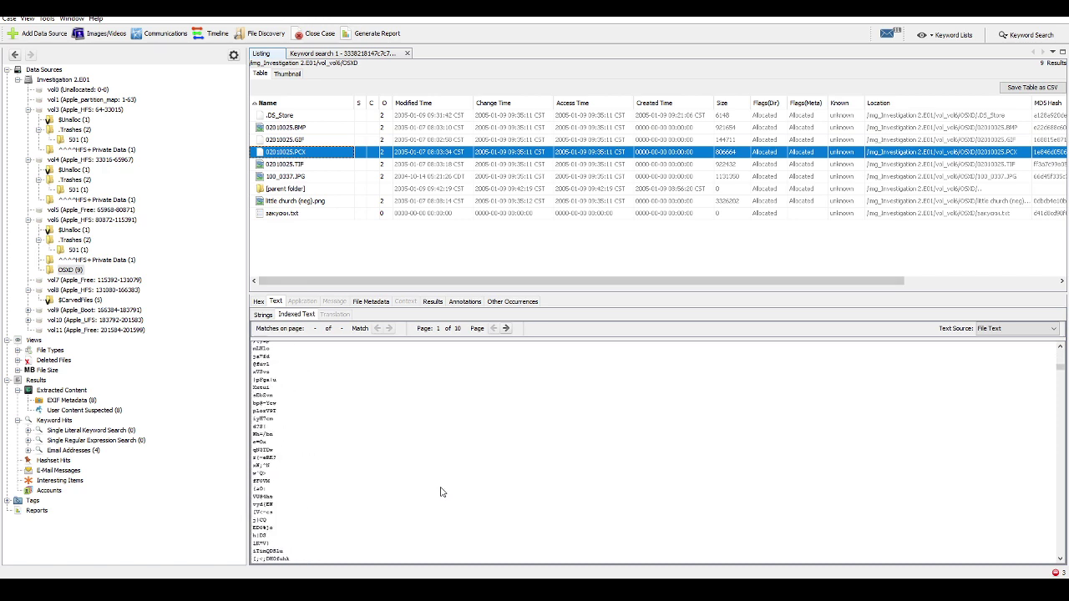
pyautogui.scroll(-8, 441, 492)
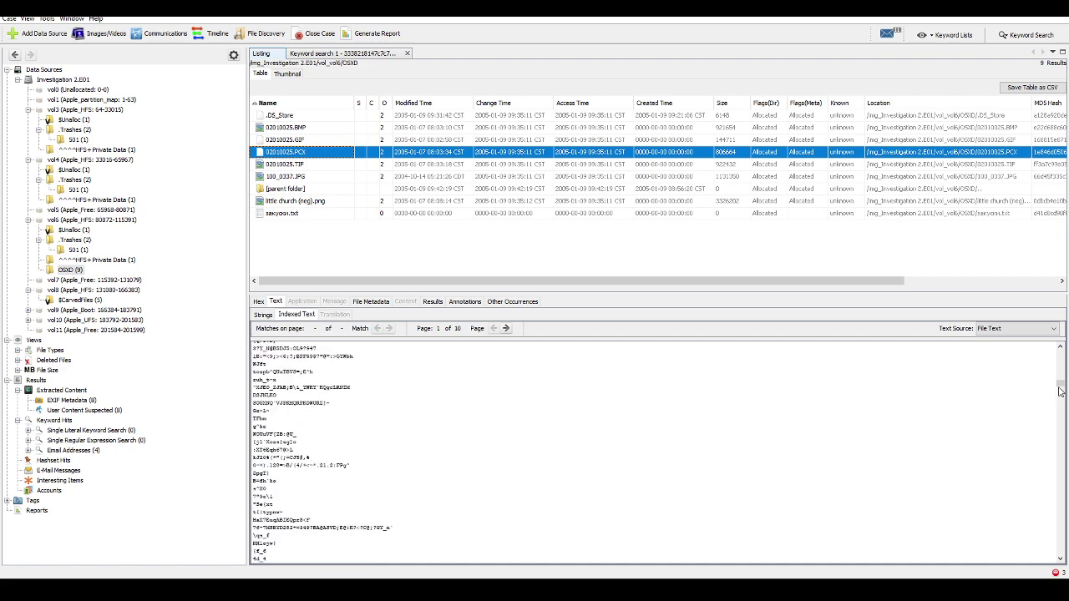
pyautogui.moveTo(1059, 385); pyautogui.dragTo(1059, 334)
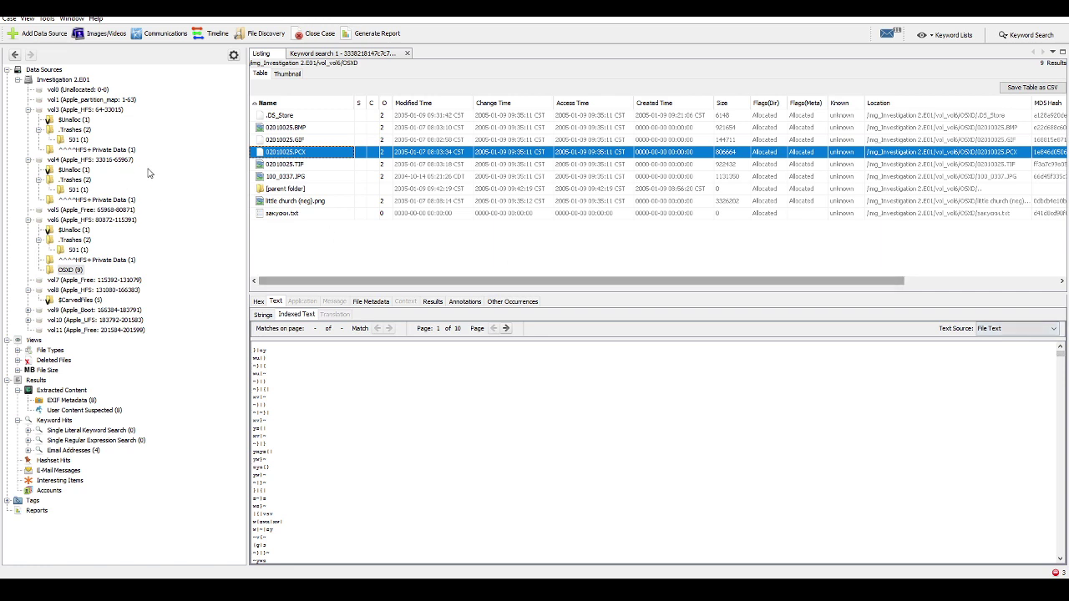
# - Preview 02010025.TIF, 100_0337.JPG and little church (neg).png in the OSXD folder and view the file metadata of закуски.txt
pyautogui.click(306, 165)
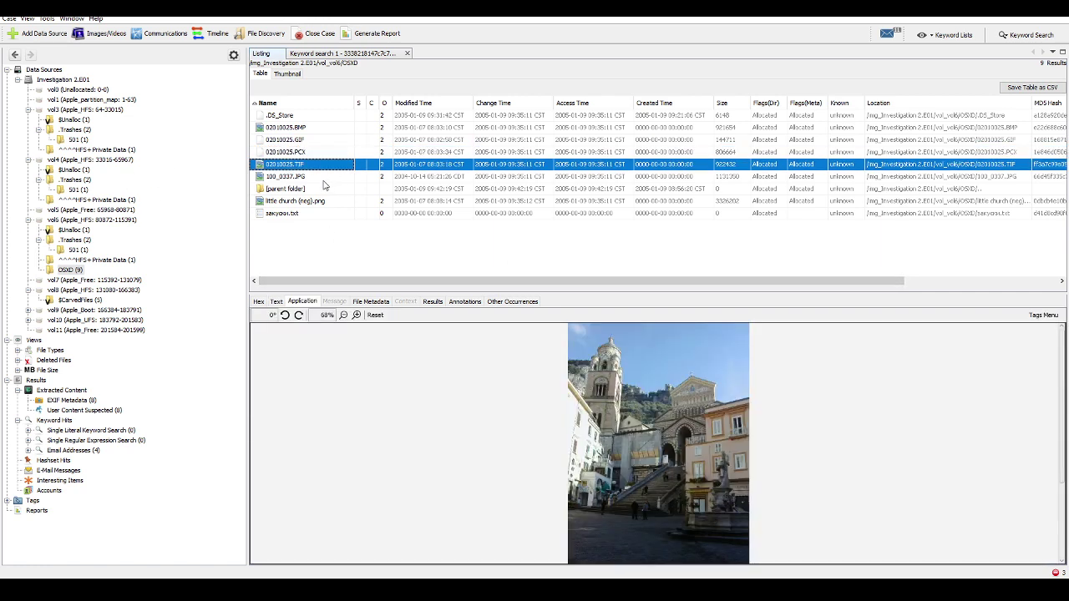
pyautogui.click(323, 177)
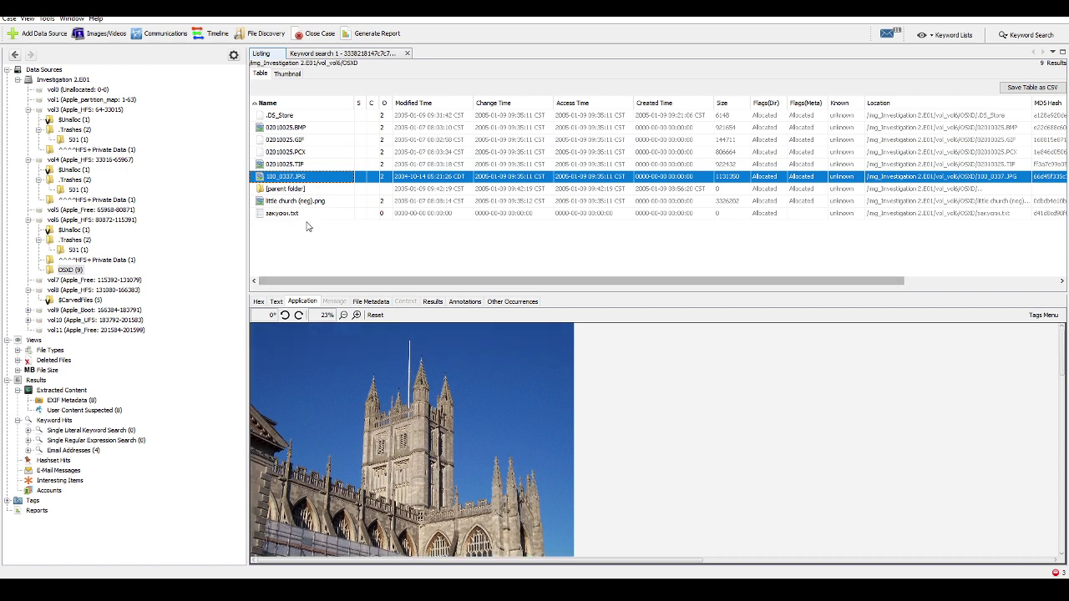
pyautogui.click(328, 202)
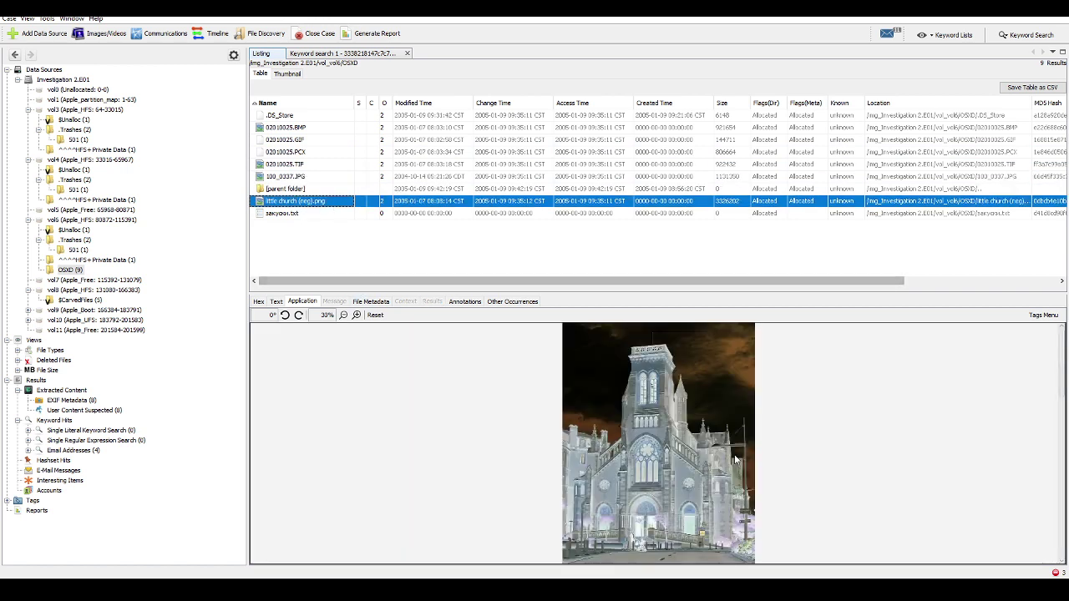
pyautogui.click(299, 215)
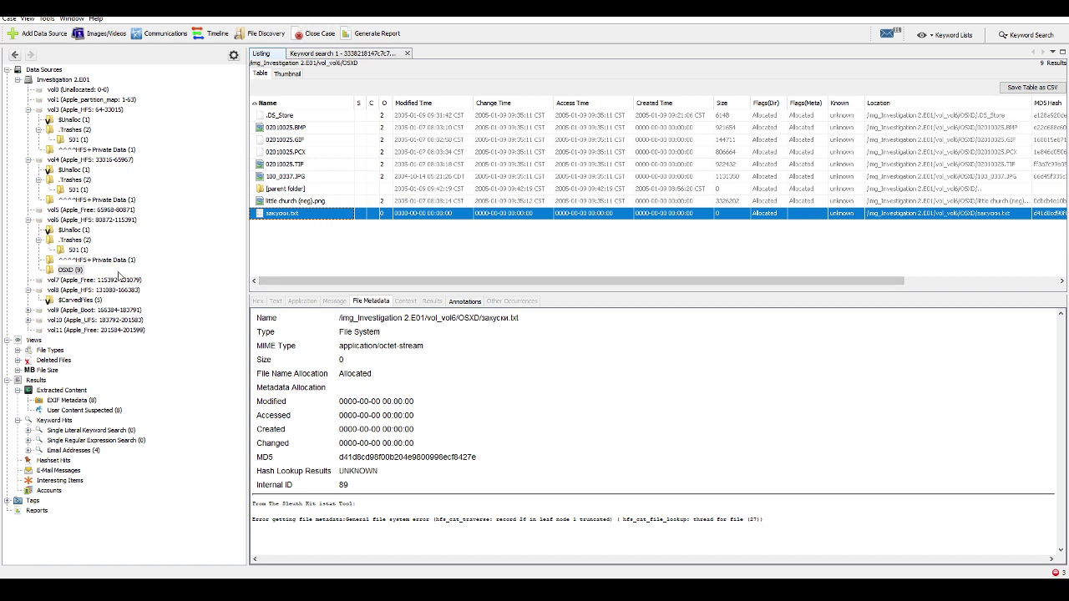
# - Open the $CarvedFiles folder of vol8 and examine each of its carved JPG, BMP, GIF, PCX and PNG files
pyautogui.click(79, 290)
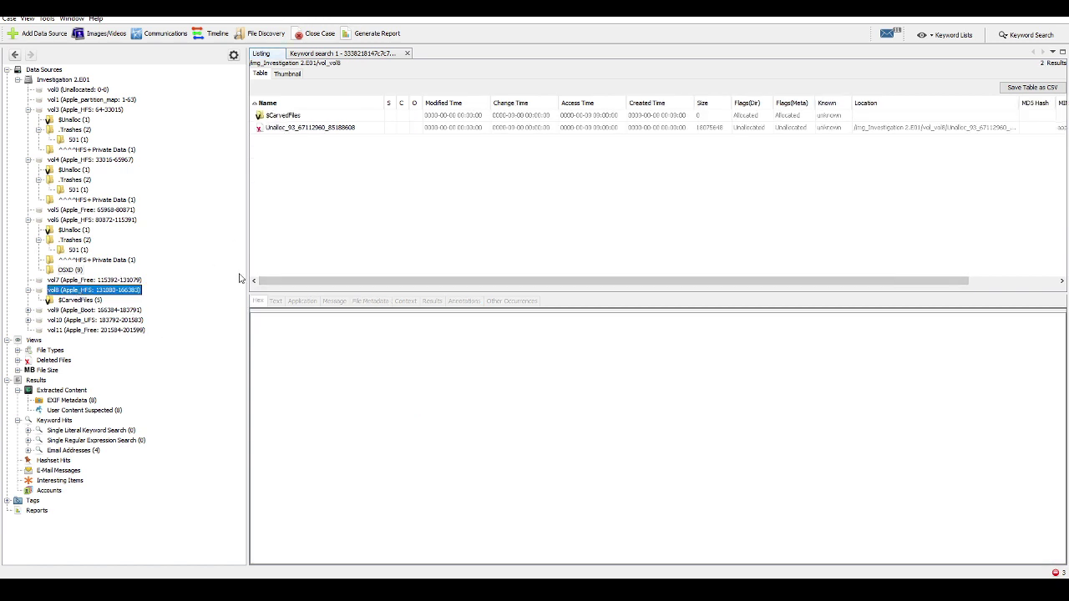
pyautogui.click(86, 301)
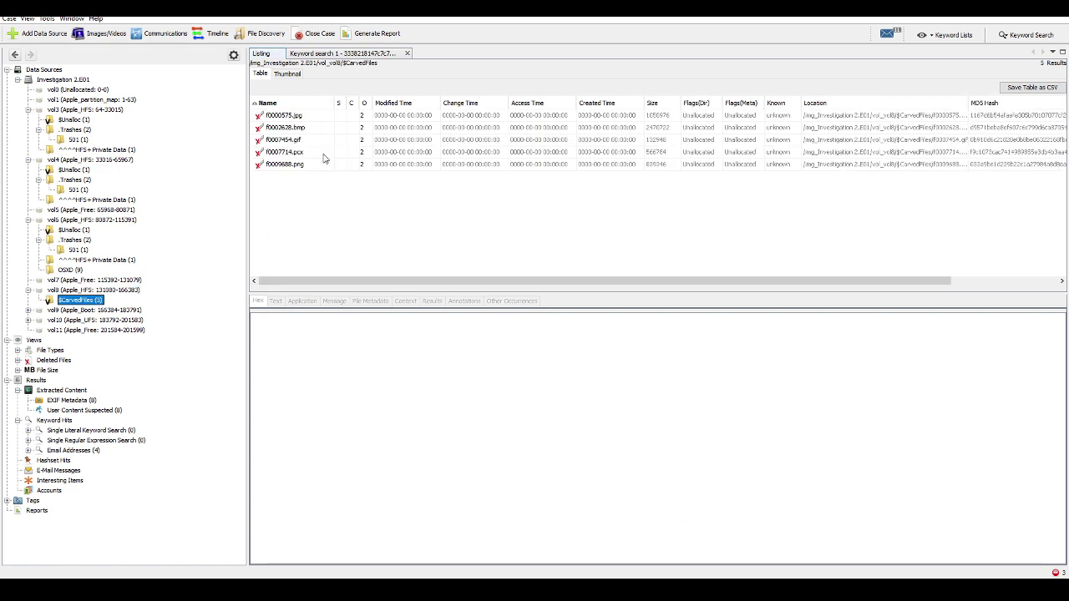
pyautogui.click(296, 119)
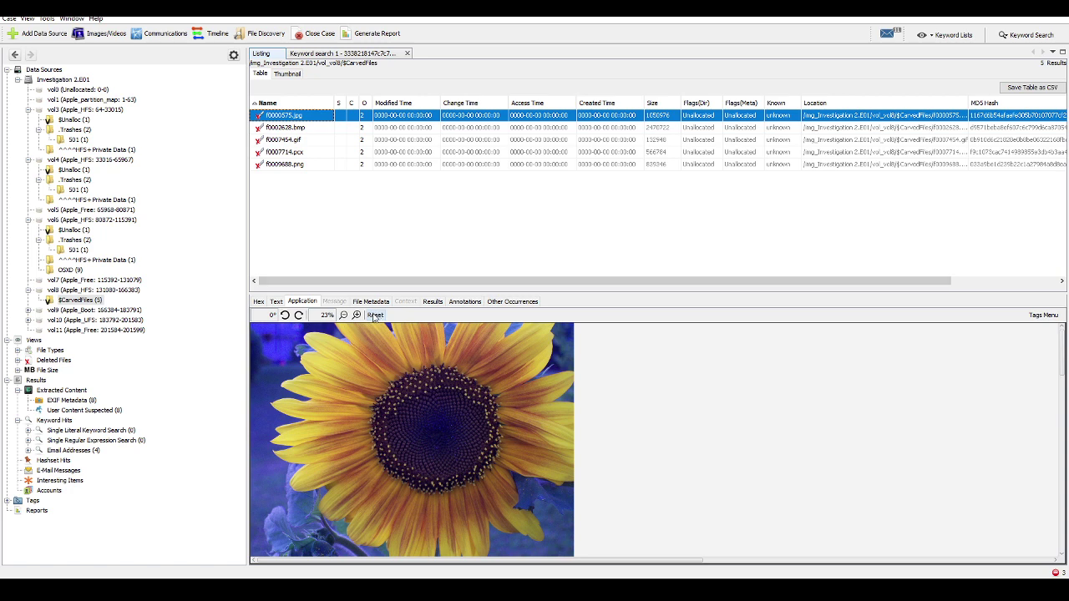
pyautogui.click(307, 127)
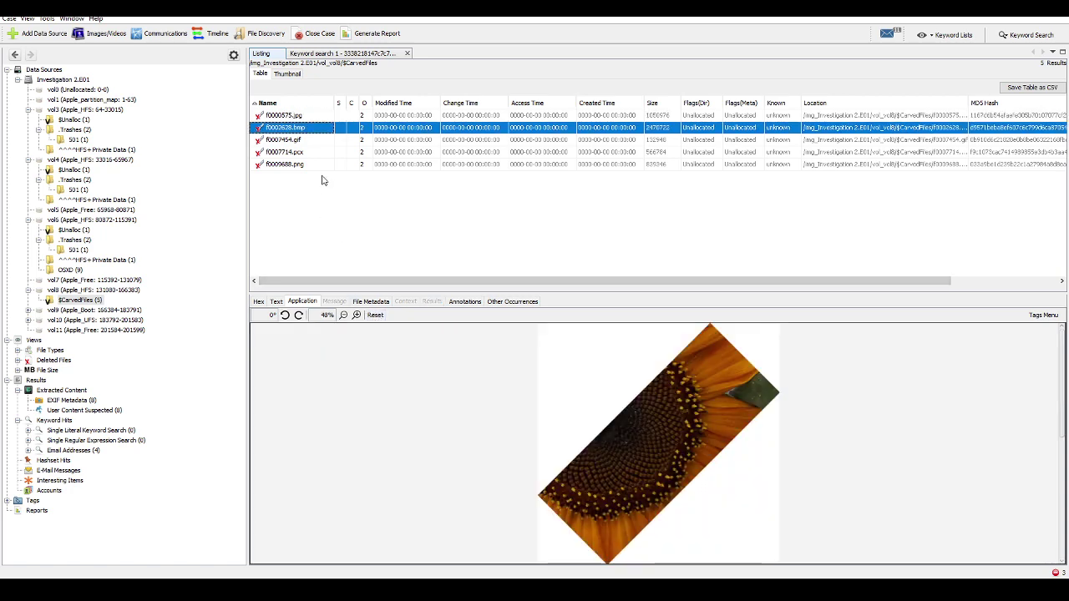
pyautogui.click(316, 140)
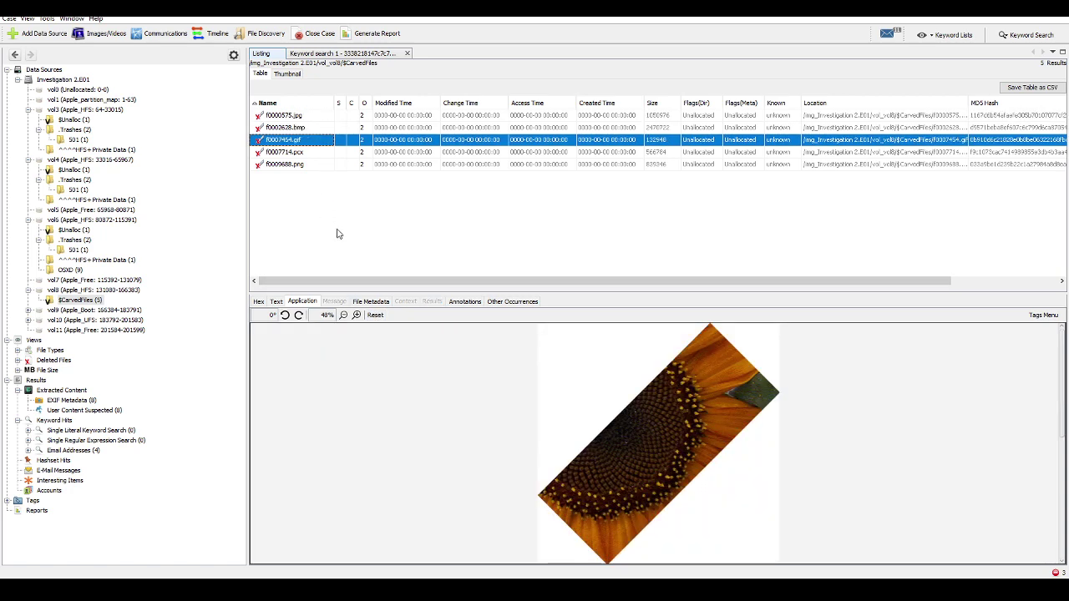
pyautogui.click(323, 153)
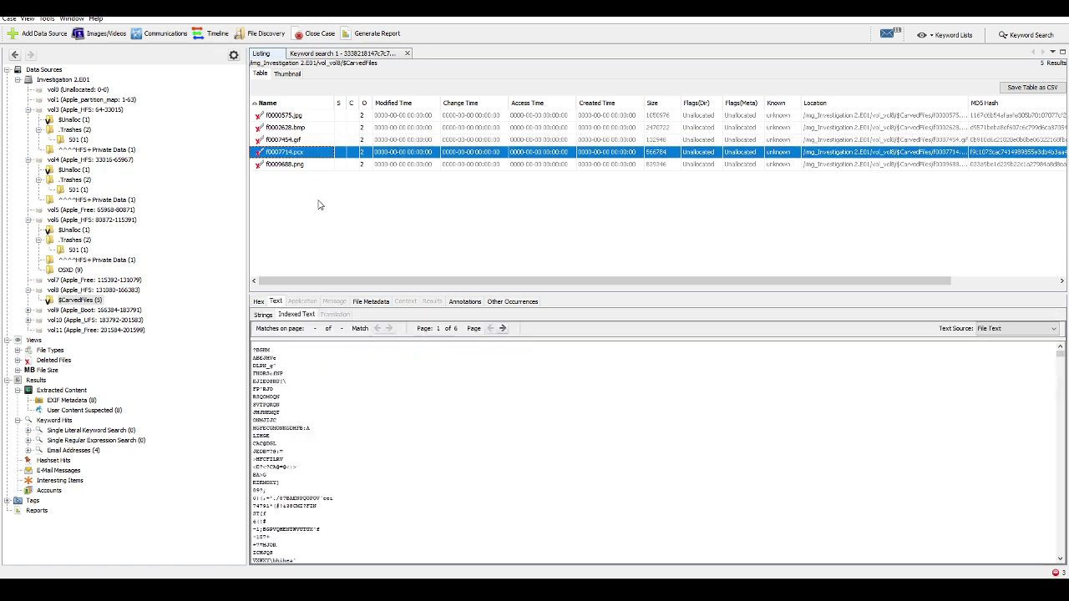
pyautogui.click(305, 165)
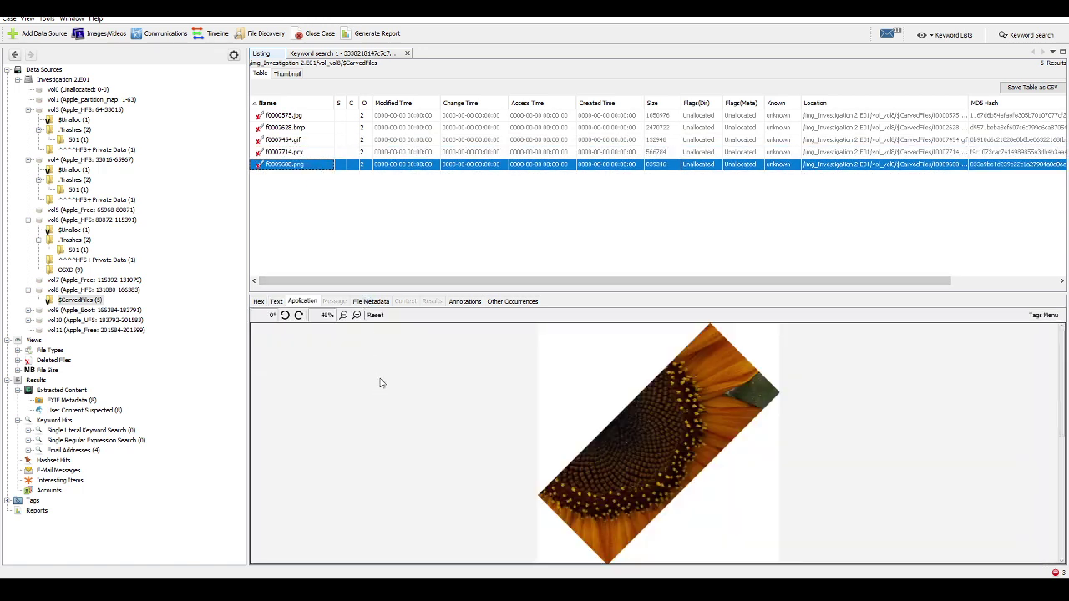
# - Switch to the Word report and answer question 4 with "1) They enjoy nature – especially flowers. Many images on the device are of flowers."
pyautogui.hotkey('alt', 'Tab')
pyautogui.scroll(-15, 380, 363)
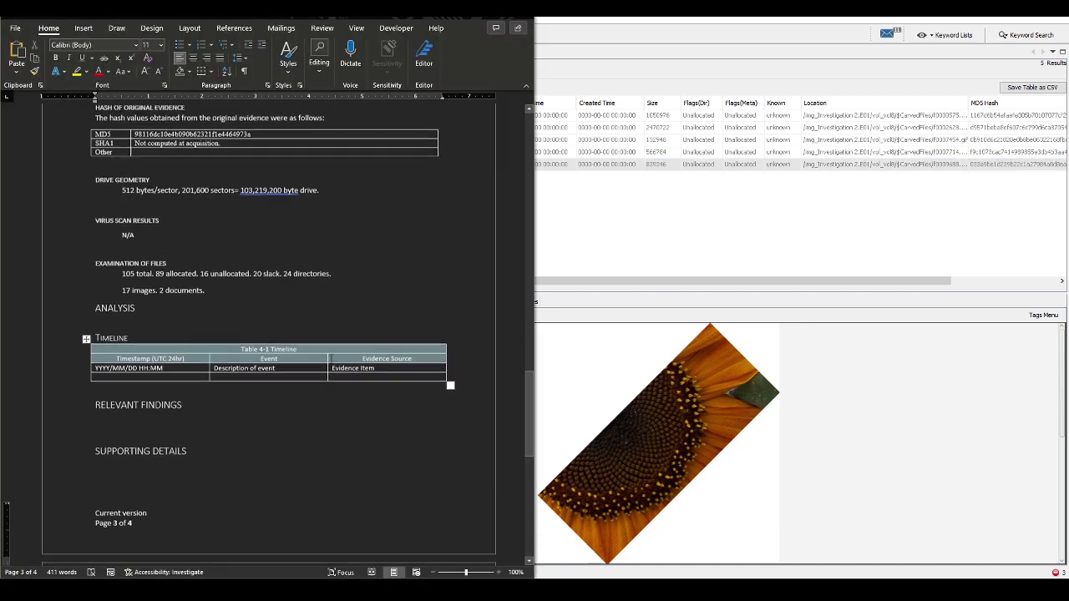
pyautogui.scroll(-4, 376, 369)
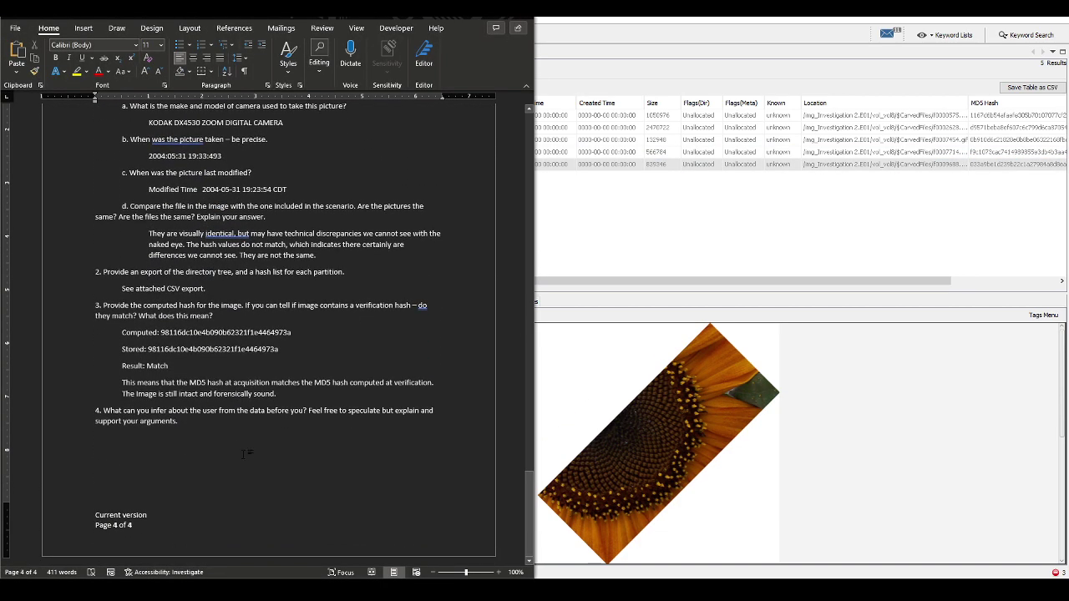
pyautogui.click(286, 432)
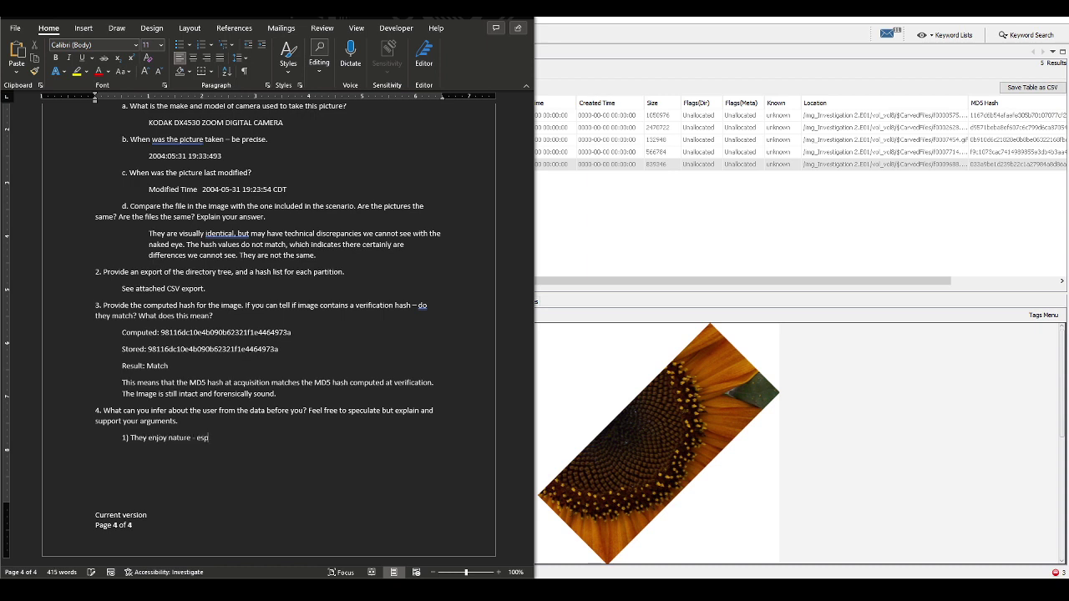
pyautogui.write('lly')
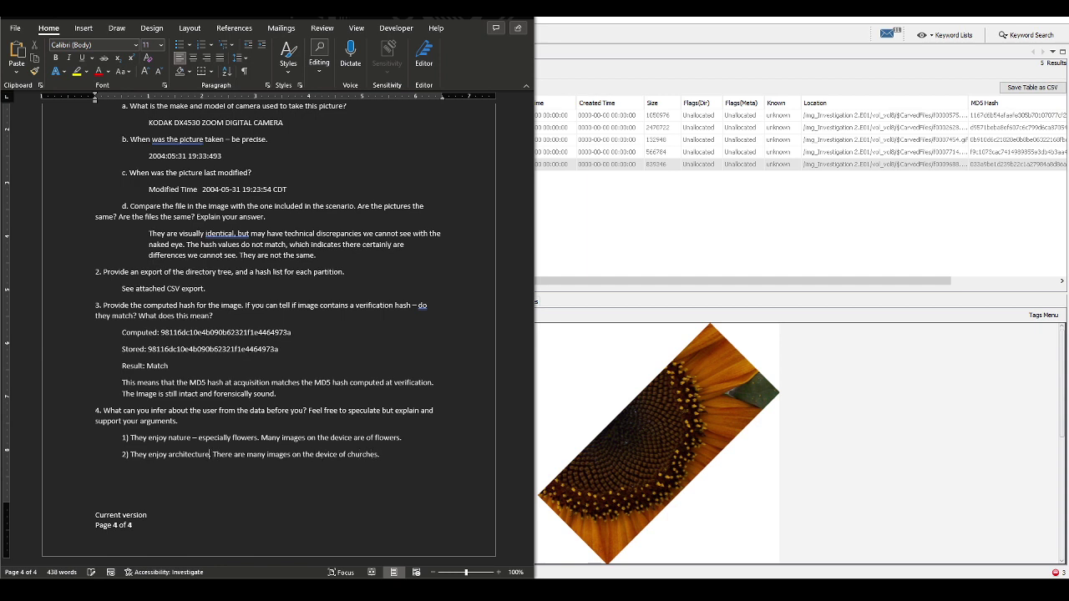
# - Add the second point under question 4: "2) They enjoy architecture or are religious. There are many images on the device of churches."
pyautogui.write('or ')
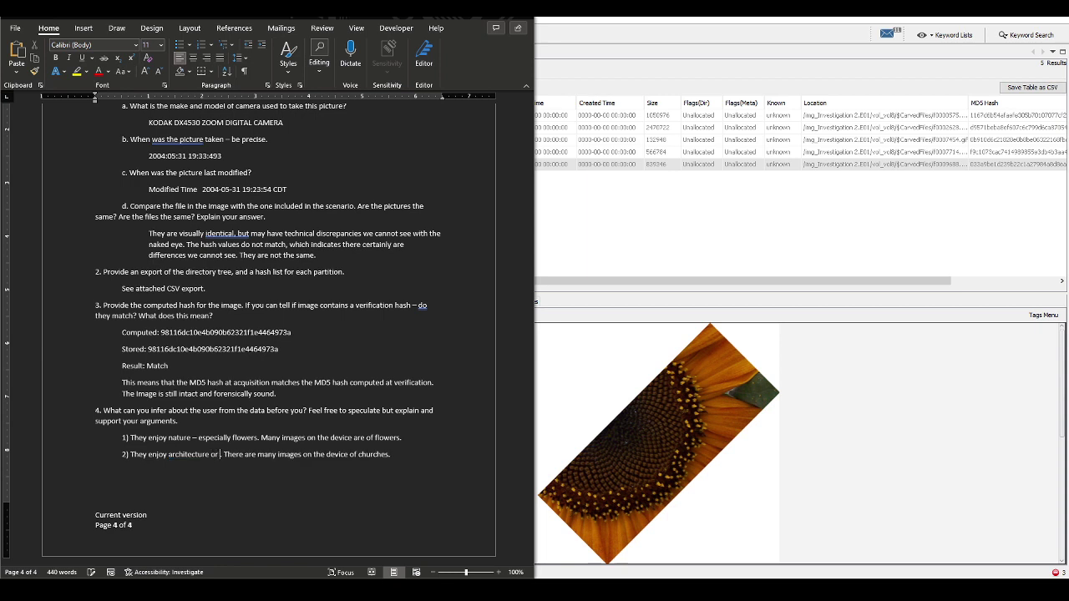
pyautogui.write('are religious')
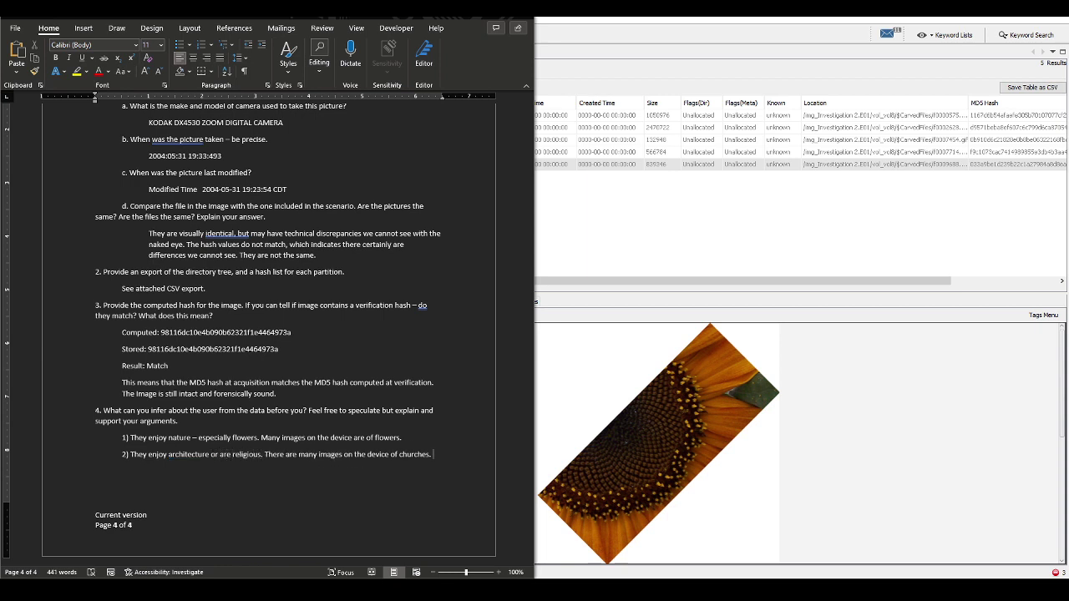
pyautogui.press('Return')
pyautogui.write('Reve')
pyautogui.press('BackSpace')
pyautogui.press('BackSpace')
pyautogui.press('BackSpace')
pyautogui.press('BackSpace')
# - Switch to Autopsy and reopen the OSXD folder of vol6 to preview 02010025.BMP, 02010025.TIF and 100_0337.JPG
pyautogui.click(642, 39)
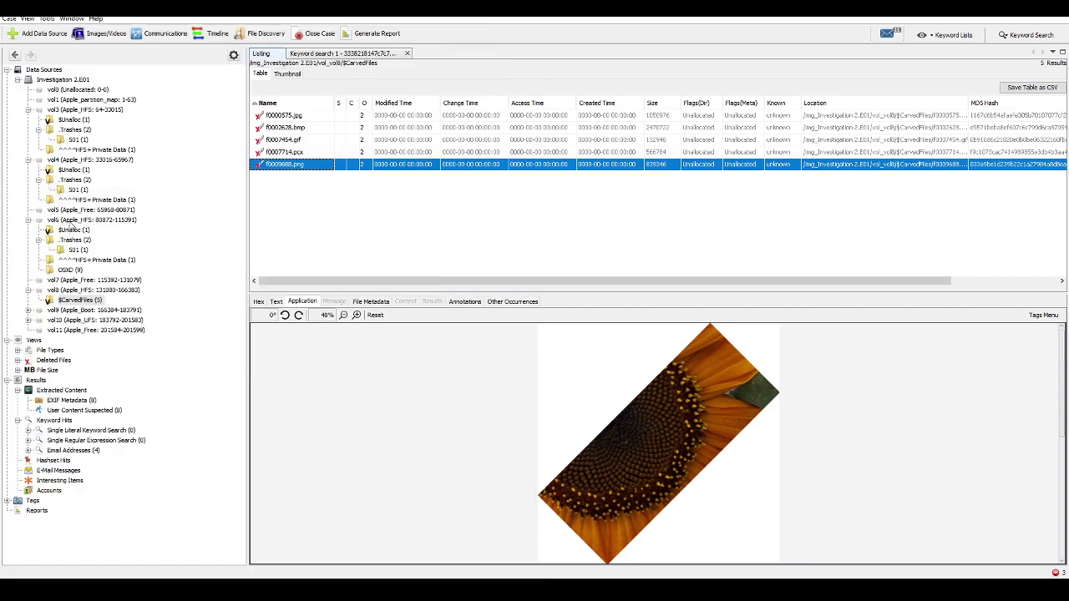
pyautogui.click(71, 221)
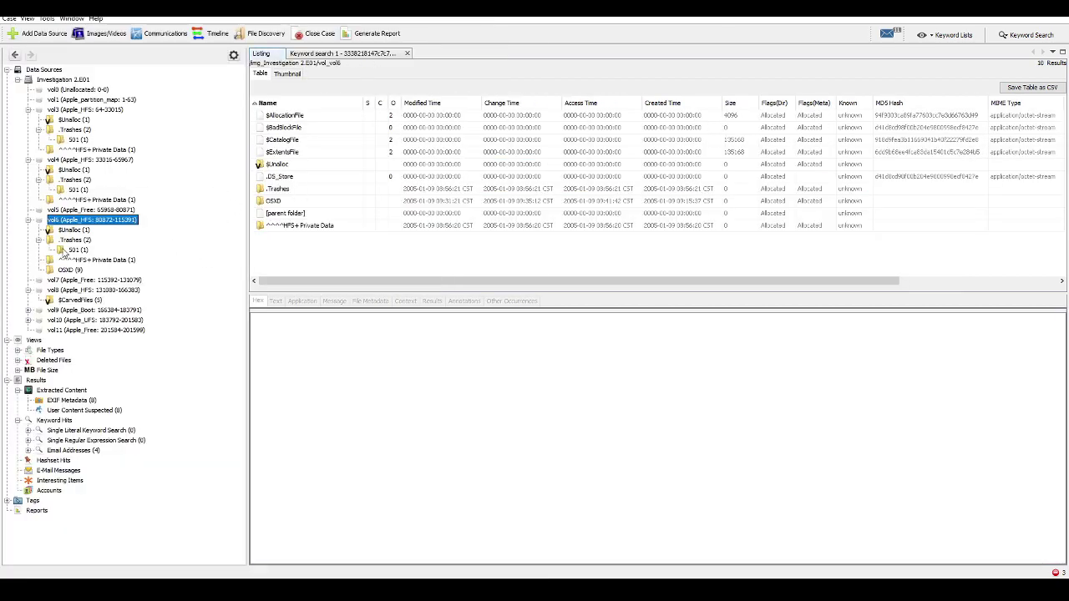
pyautogui.doubleClick(287, 202)
pyautogui.click(303, 127)
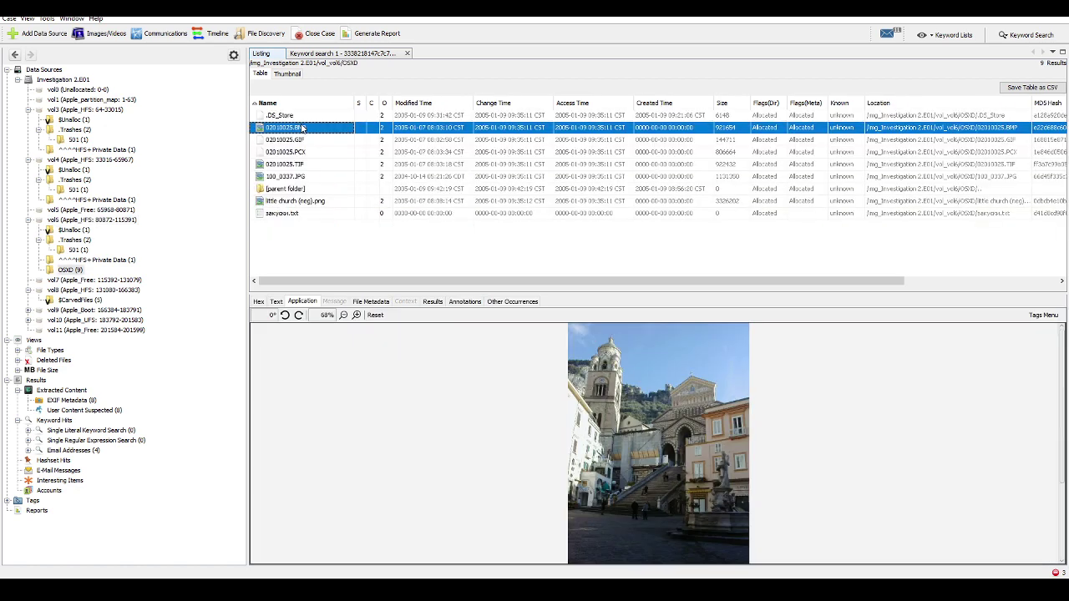
pyautogui.click(306, 167)
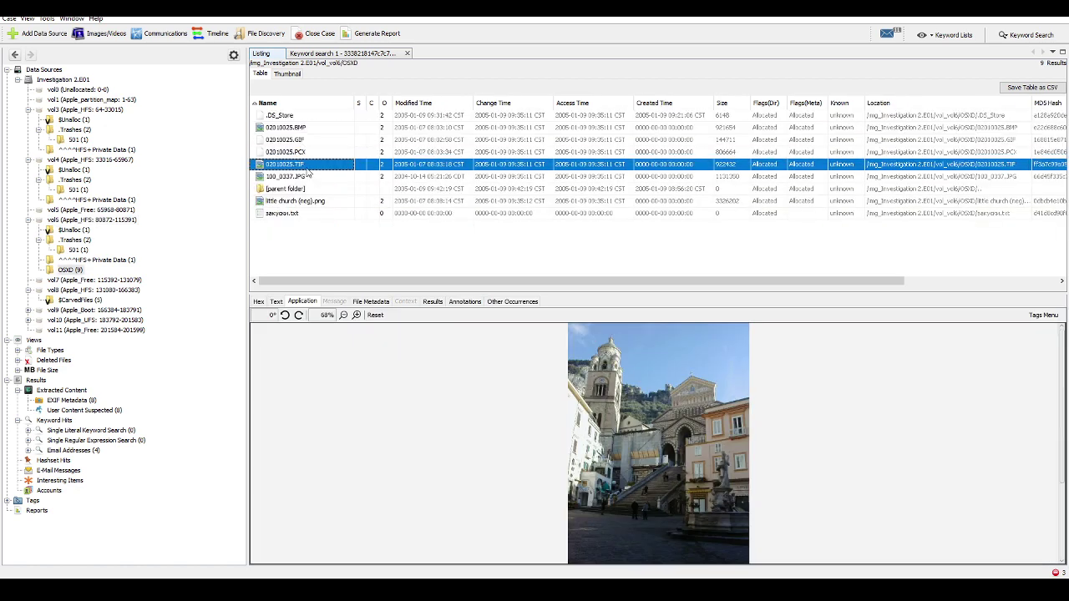
pyautogui.click(315, 130)
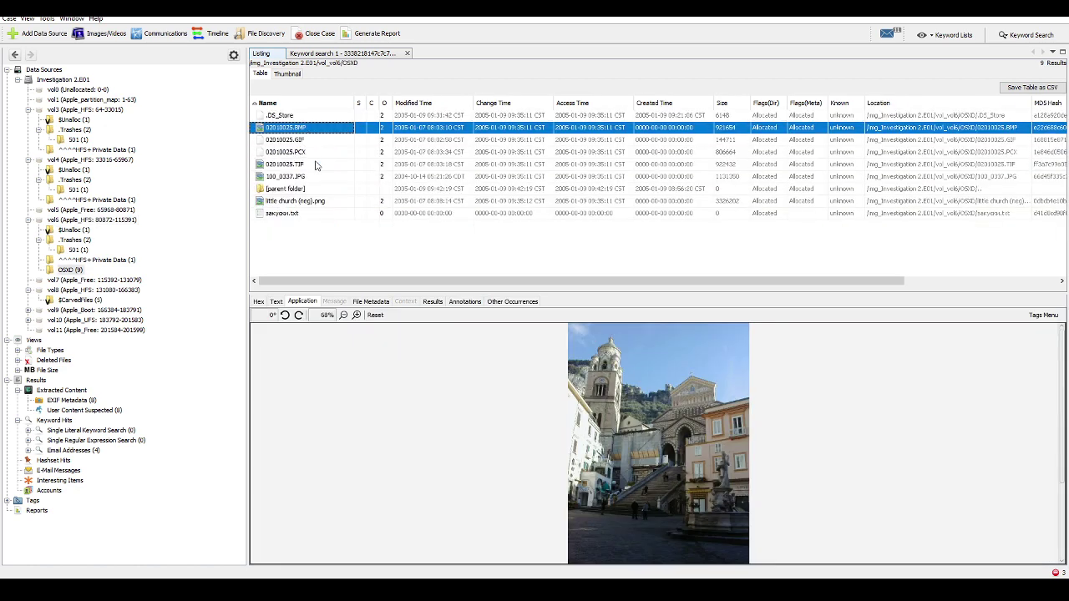
pyautogui.click(312, 170)
pyautogui.click(314, 178)
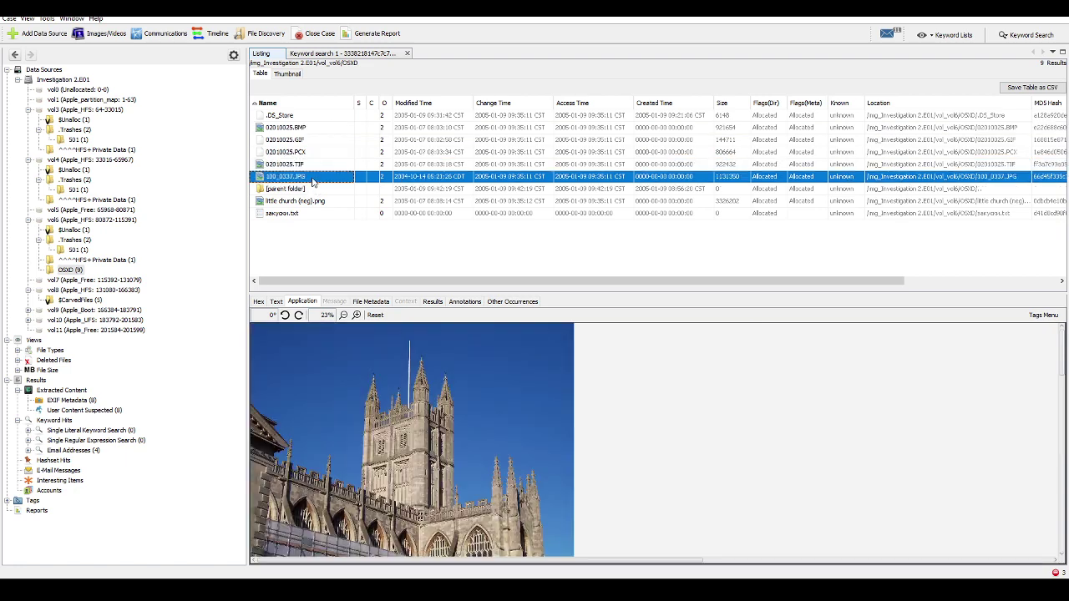
# - Select 02010025.TIF, 100_0337.JPG and little church (neg).png together in the OSXD folder and bring up their extraction options
pyautogui.click(313, 166)
pyautogui.keyDown('shift'); pyautogui.click(312, 177); pyautogui.keyUp('shift')
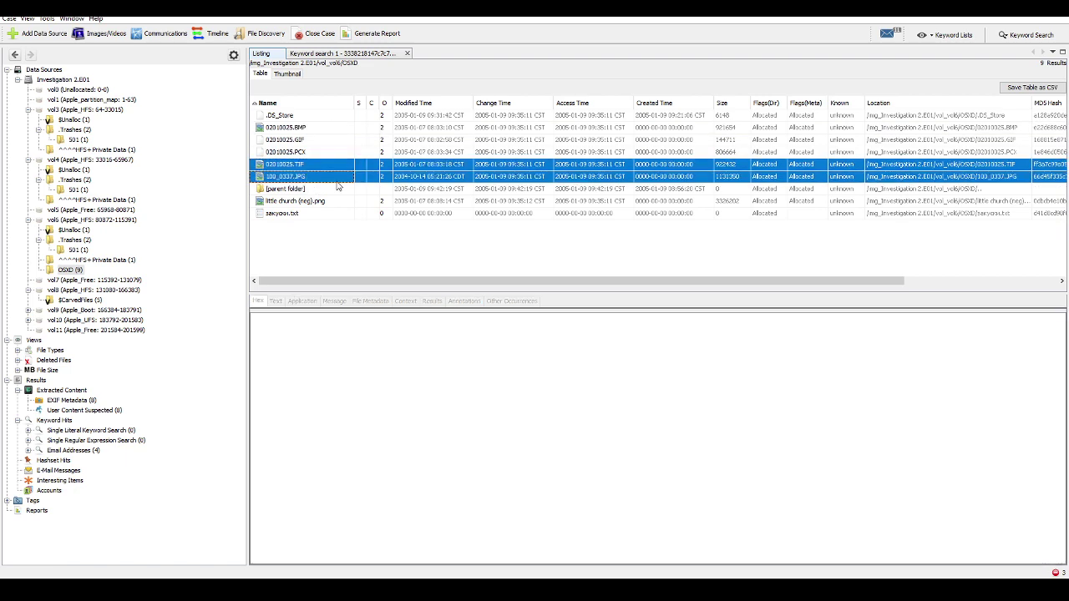
pyautogui.click(321, 202)
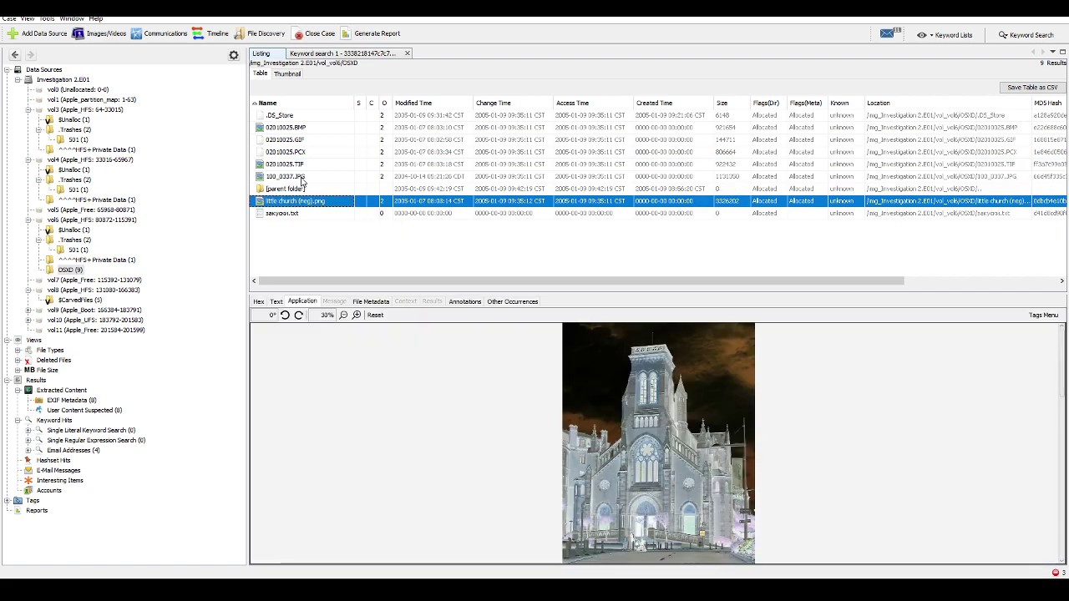
pyautogui.click(307, 178)
pyautogui.click(320, 202)
pyautogui.keyDown('ctrl'); pyautogui.click(312, 177); pyautogui.keyUp('ctrl')
pyautogui.keyDown('ctrl'); pyautogui.click(305, 166); pyautogui.keyUp('ctrl')
pyautogui.rightClick(305, 166)
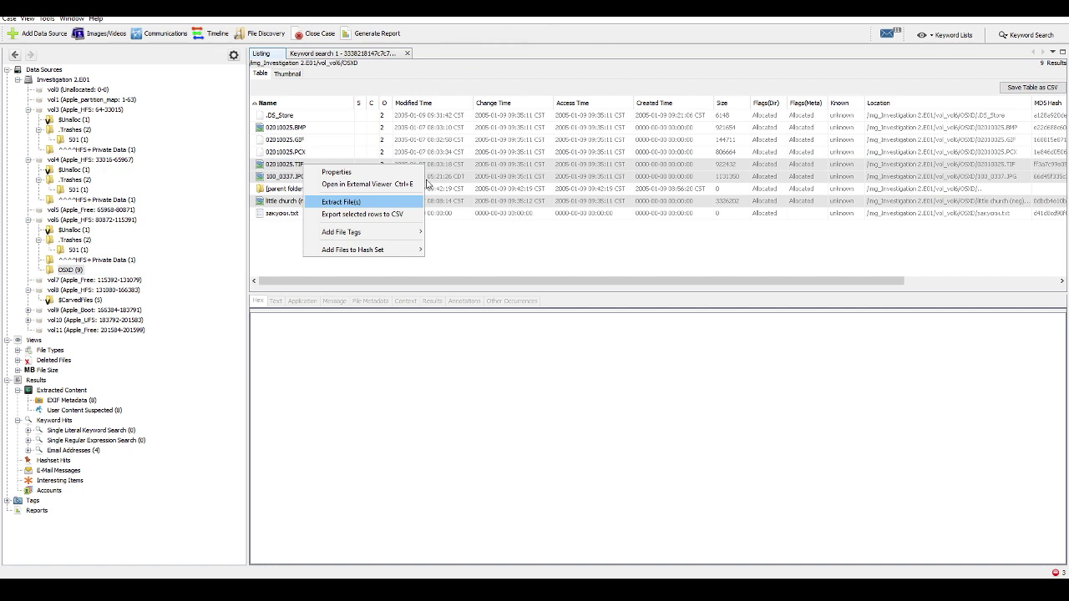
# - Search the system for GIMP and launch it
pyautogui.press('super')
pyautogui.write('gimp')
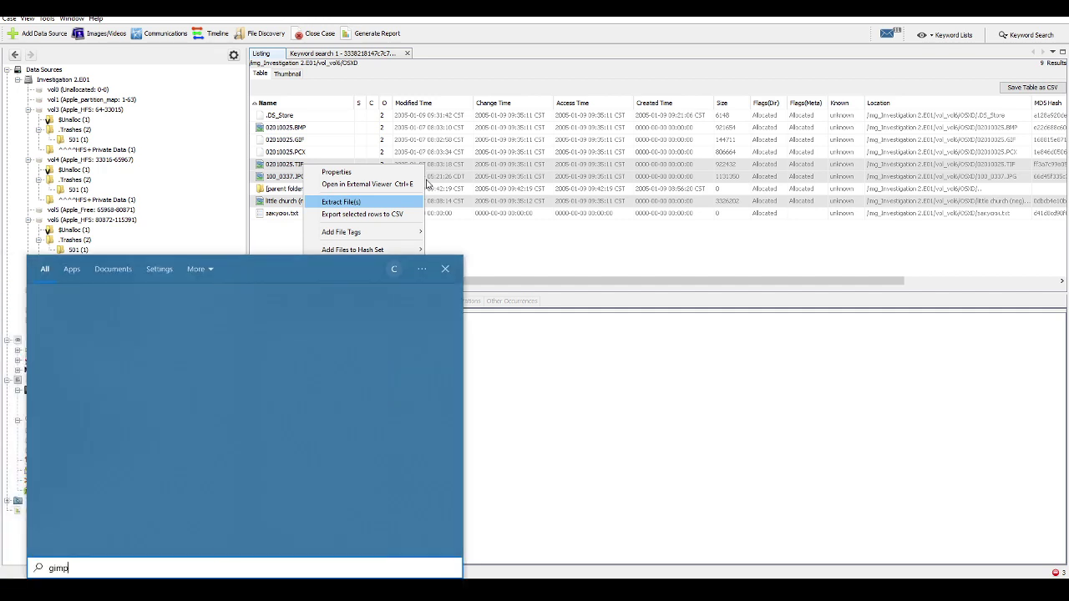
pyautogui.press('Return')
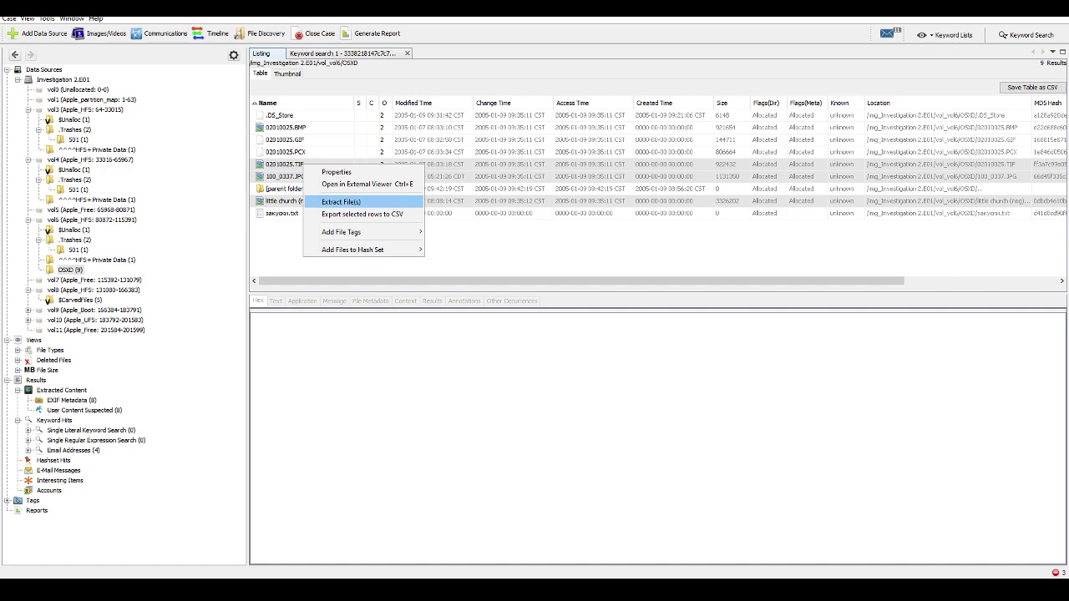
# - Extract the three selected church images to the Lab02\Export folder and close the keyword search results
pyautogui.press('Return')
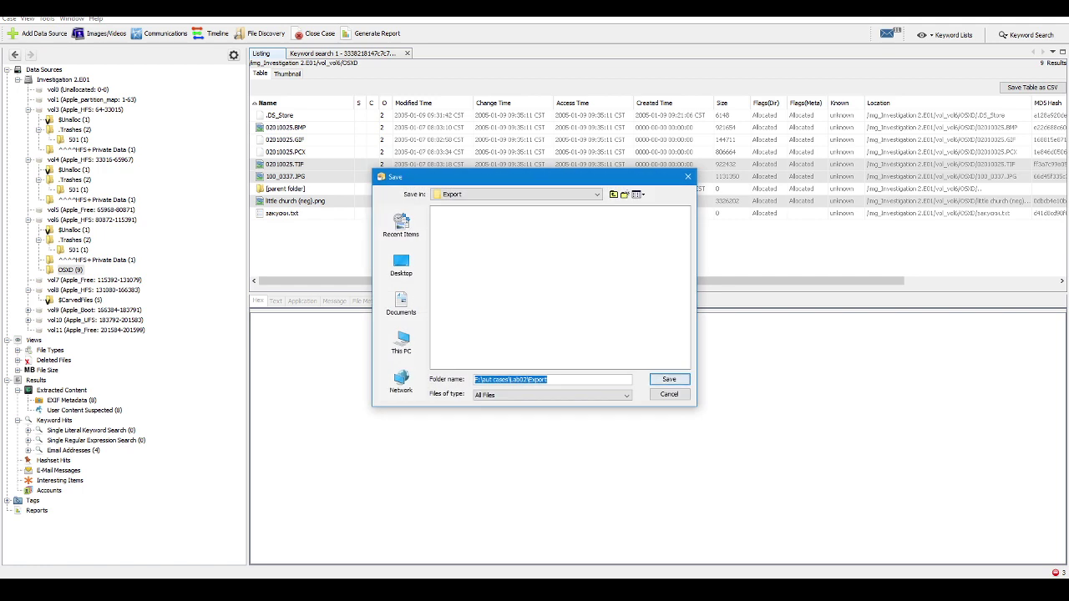
pyautogui.click(673, 383)
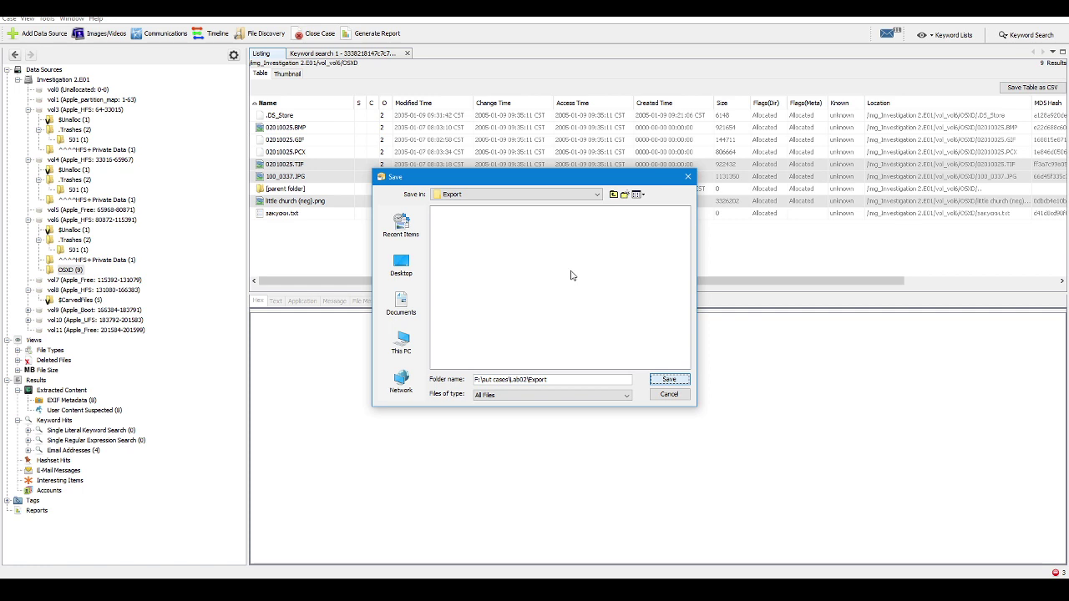
pyautogui.click(675, 381)
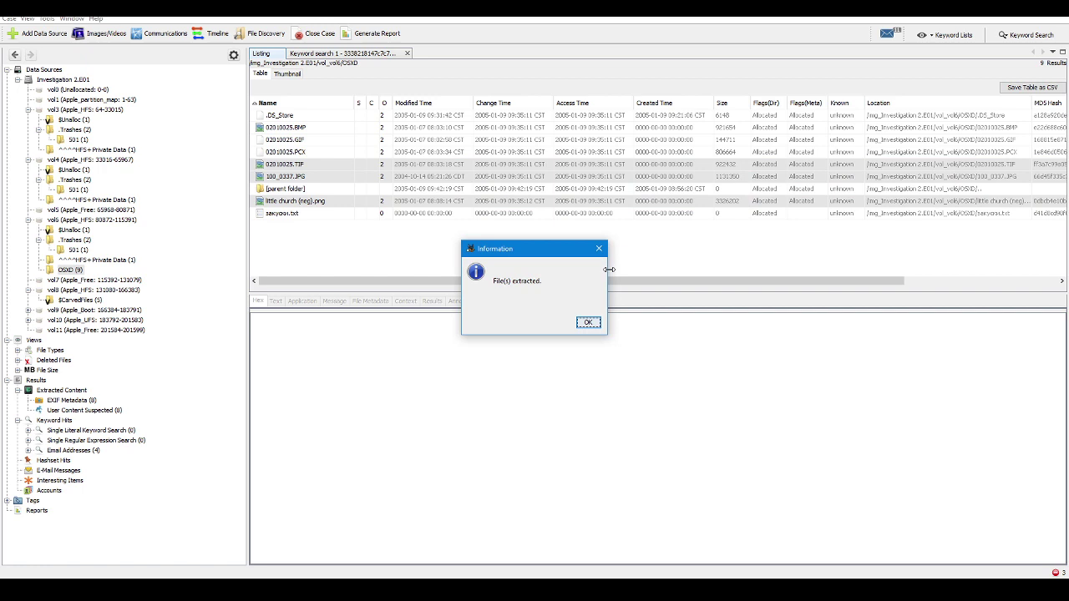
pyautogui.click(588, 323)
pyautogui.click(407, 53)
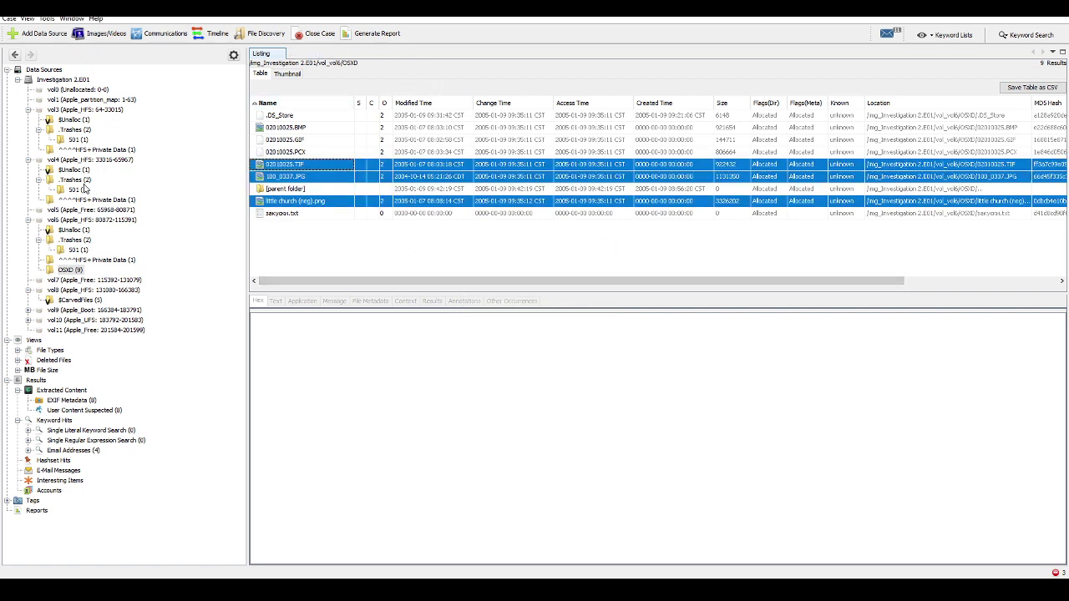
# - Open vol4 and preview the bamboo images 100_0019.JPG and 000_0015 LZW+Diff.tif
pyautogui.click(107, 160)
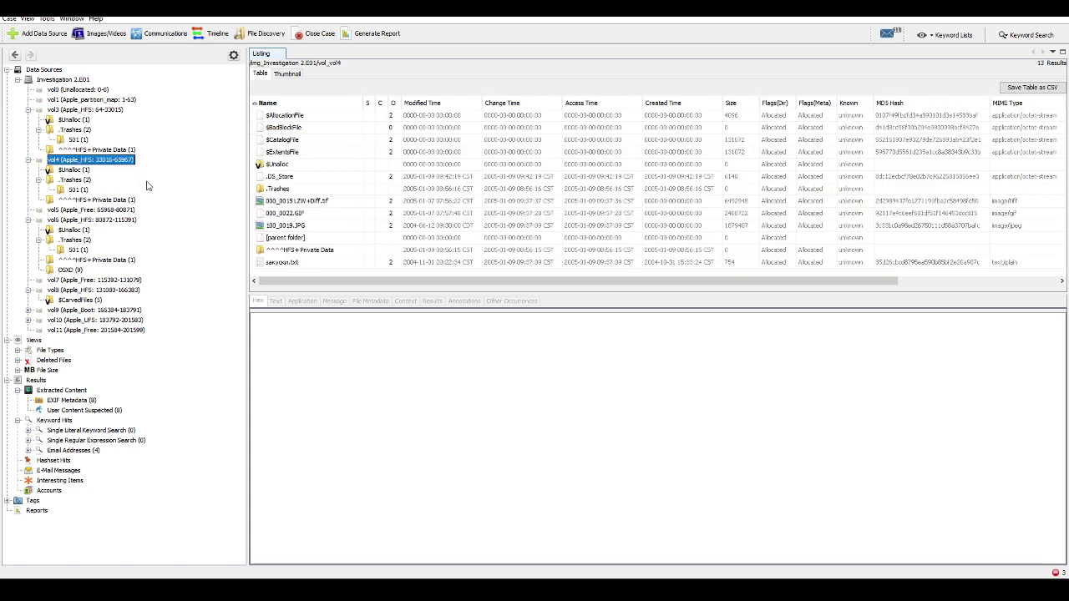
pyautogui.click(280, 227)
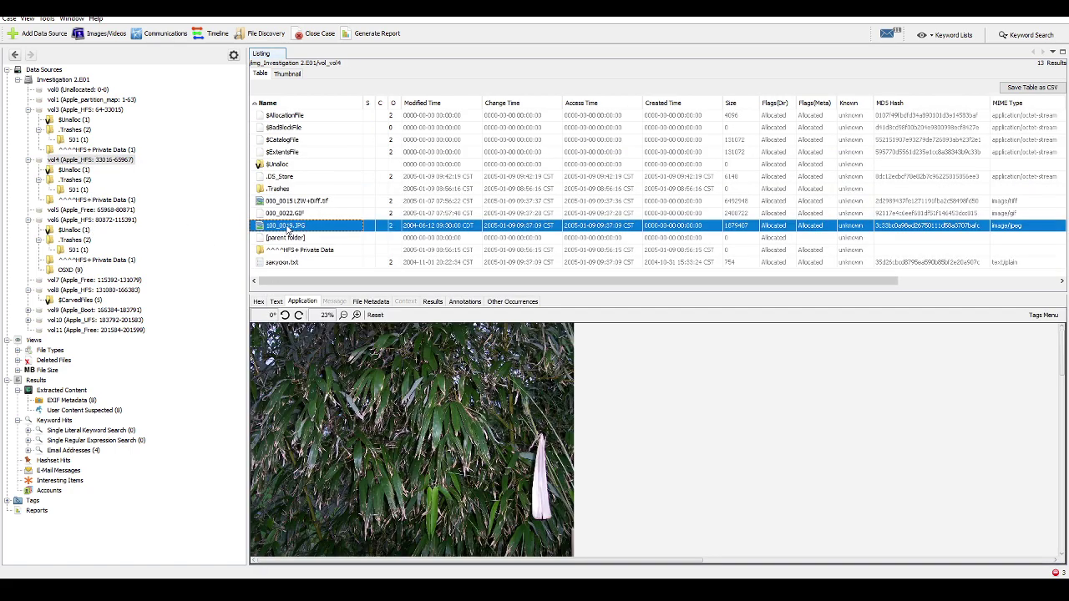
pyautogui.click(318, 203)
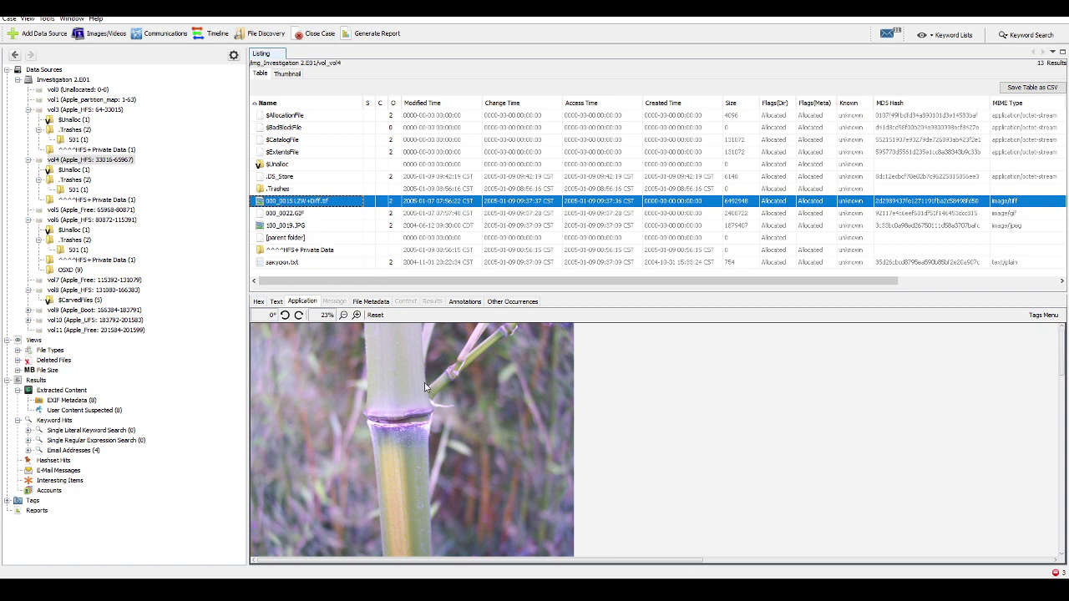
pyautogui.click(283, 226)
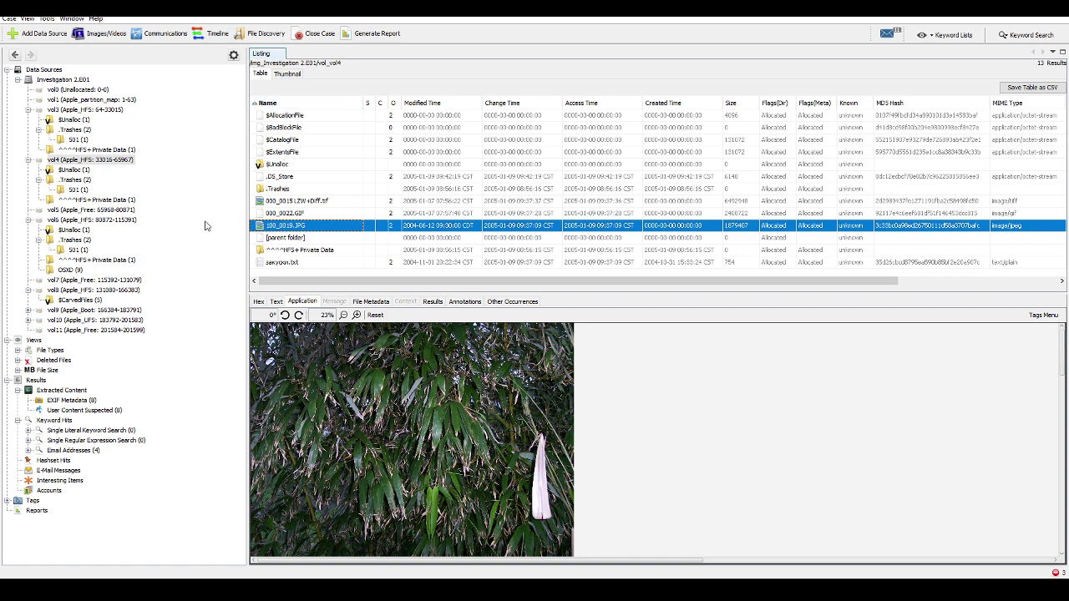
# - Open vol3 and examine the flower images 000_0007.JPG, 000_0017.JPG, 000_0019.JPG and 000_0020.JPG
pyautogui.click(85, 110)
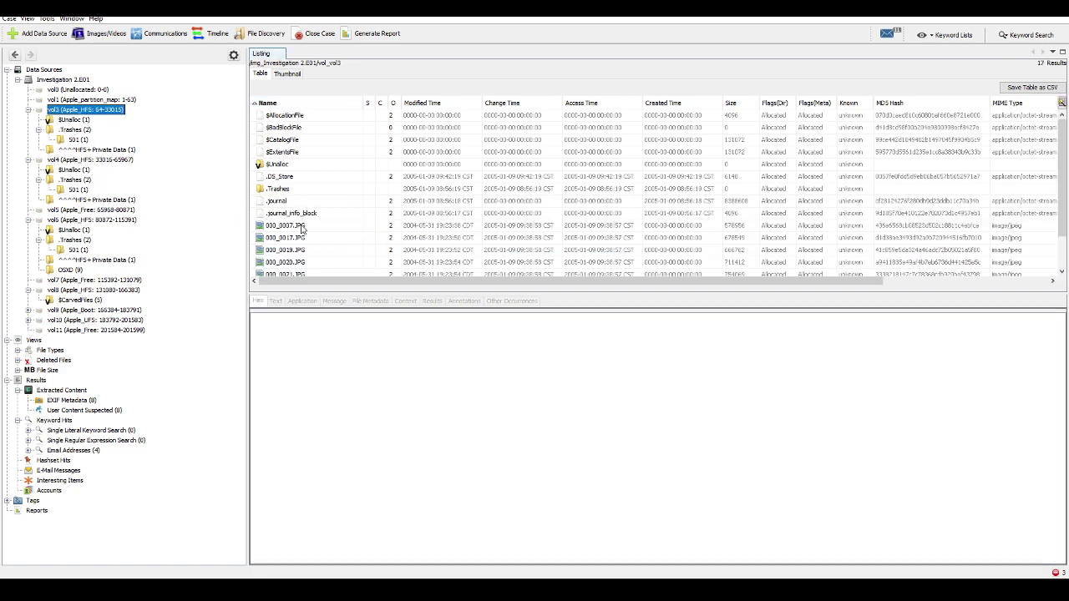
pyautogui.click(302, 225)
pyautogui.click(297, 238)
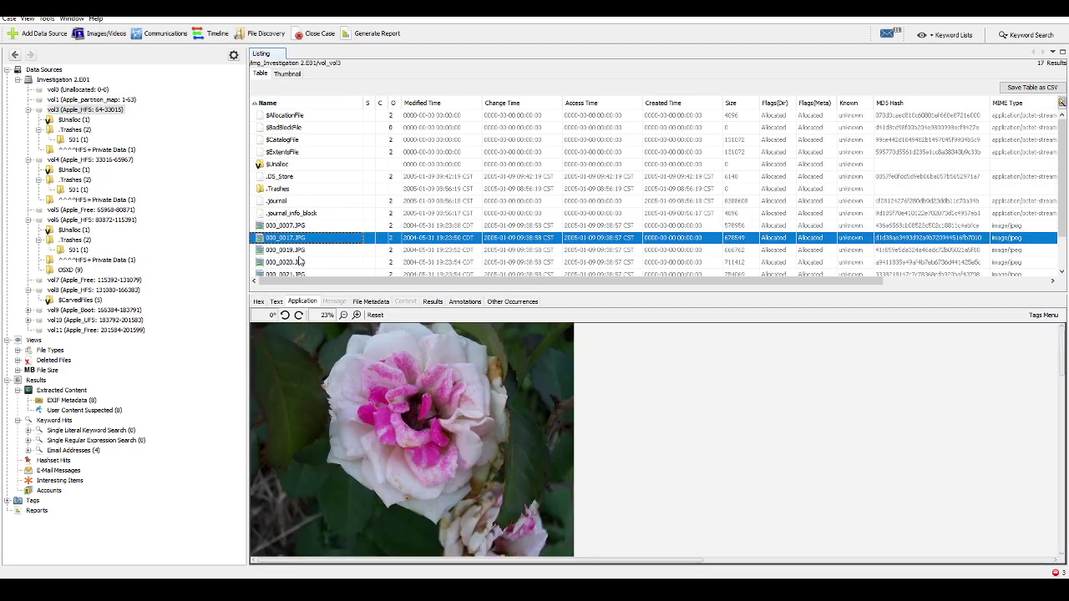
pyautogui.click(300, 249)
pyautogui.click(302, 262)
pyautogui.scroll(-1, 327, 269)
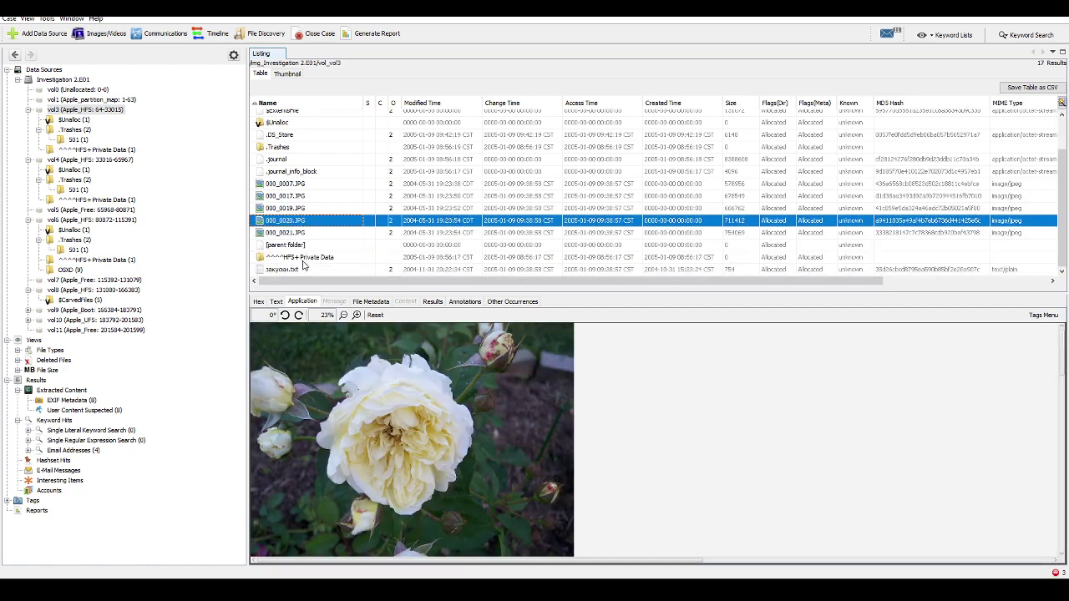
pyautogui.scroll(1, 326, 269)
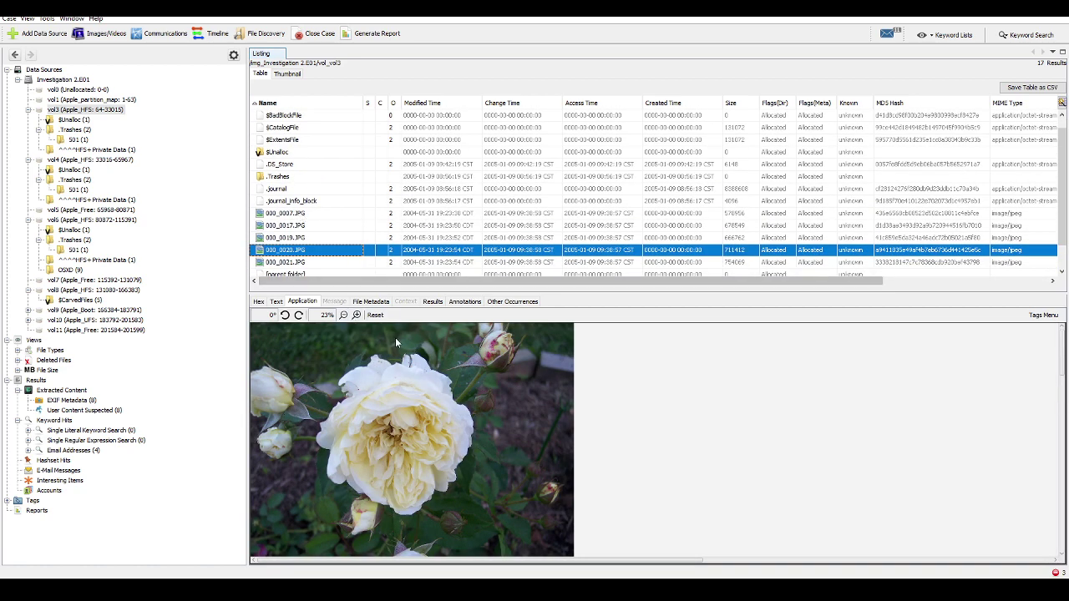
pyautogui.click(297, 238)
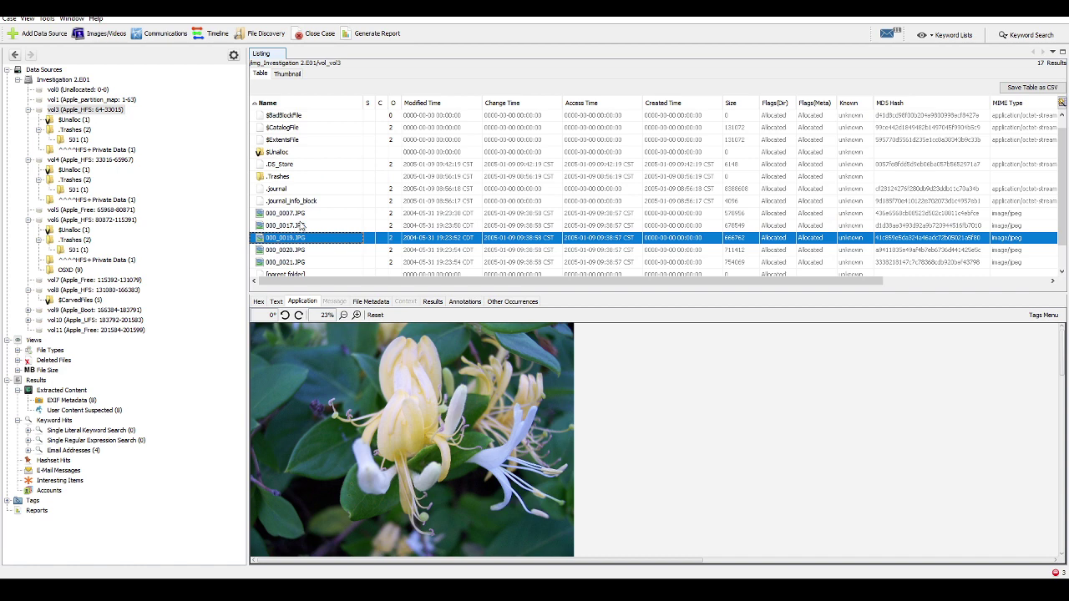
pyautogui.click(297, 226)
pyautogui.click(298, 214)
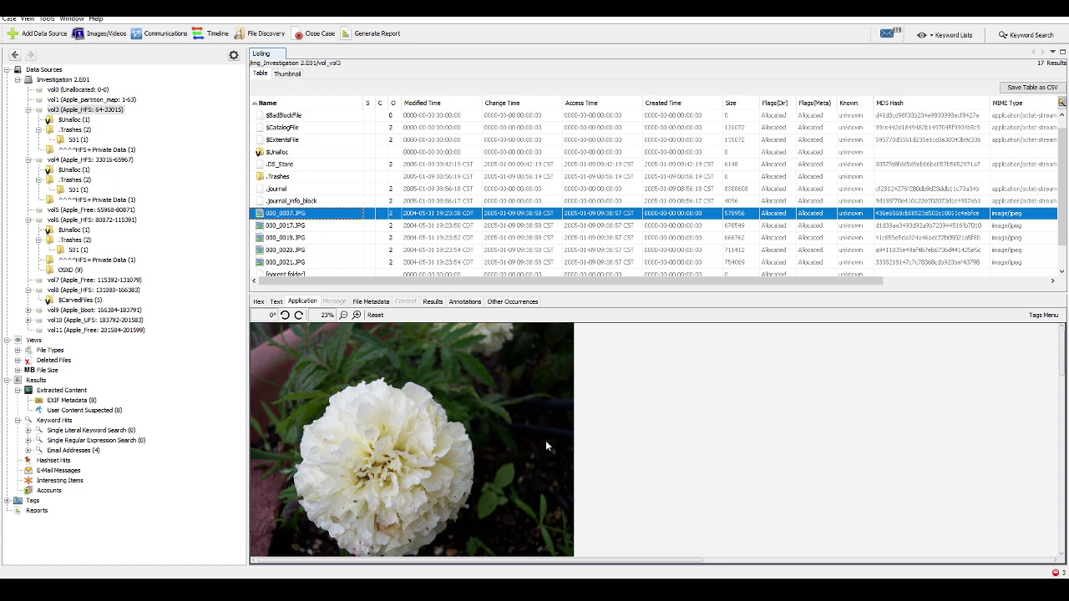
pyautogui.click(296, 226)
pyautogui.click(293, 238)
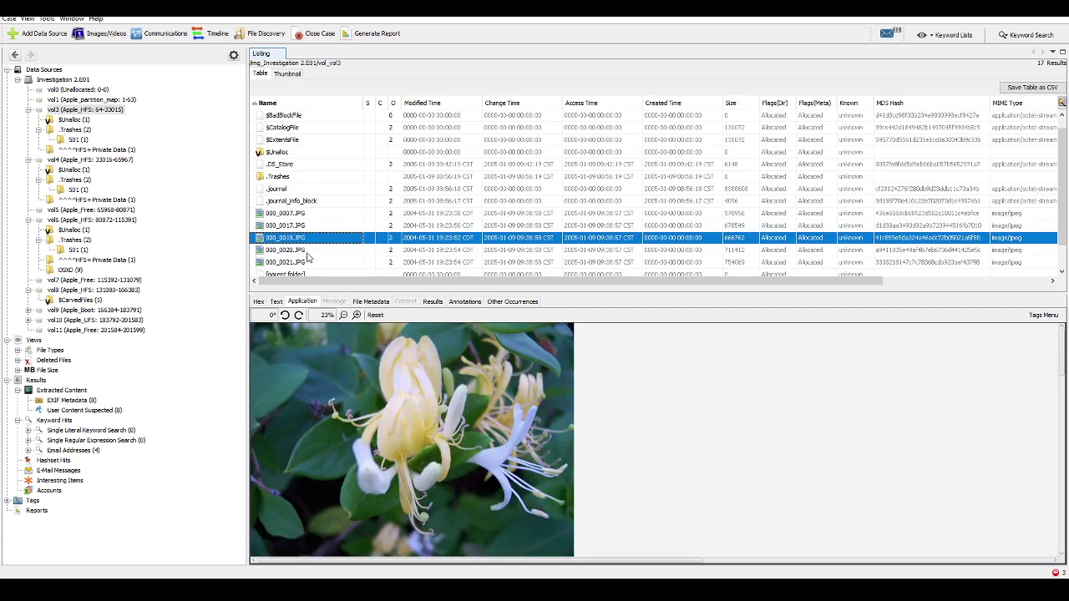
pyautogui.click(300, 226)
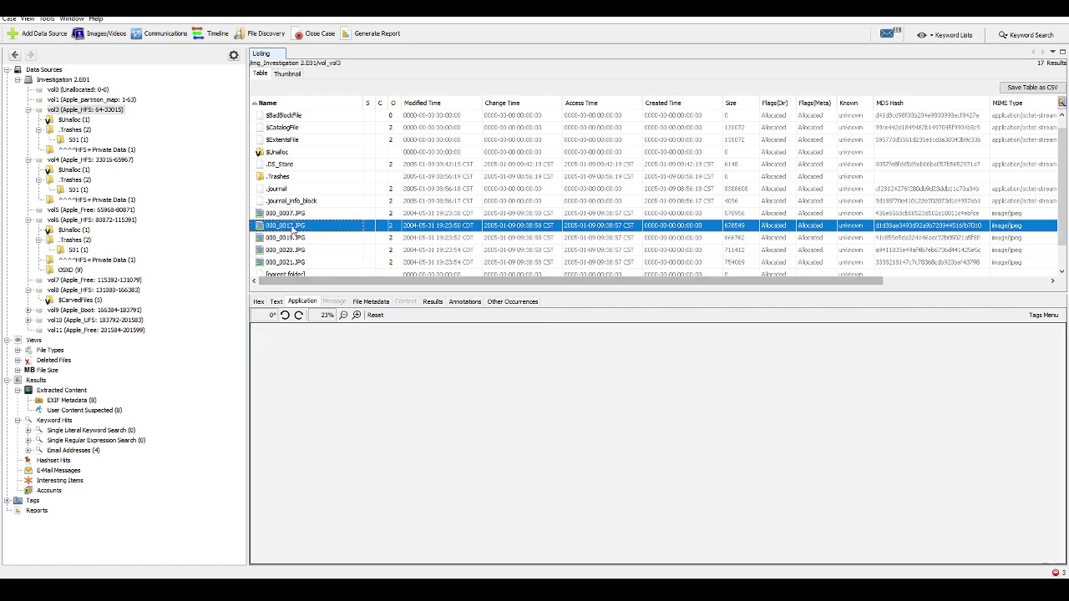
pyautogui.click(303, 239)
pyautogui.scroll(-1, 338, 221)
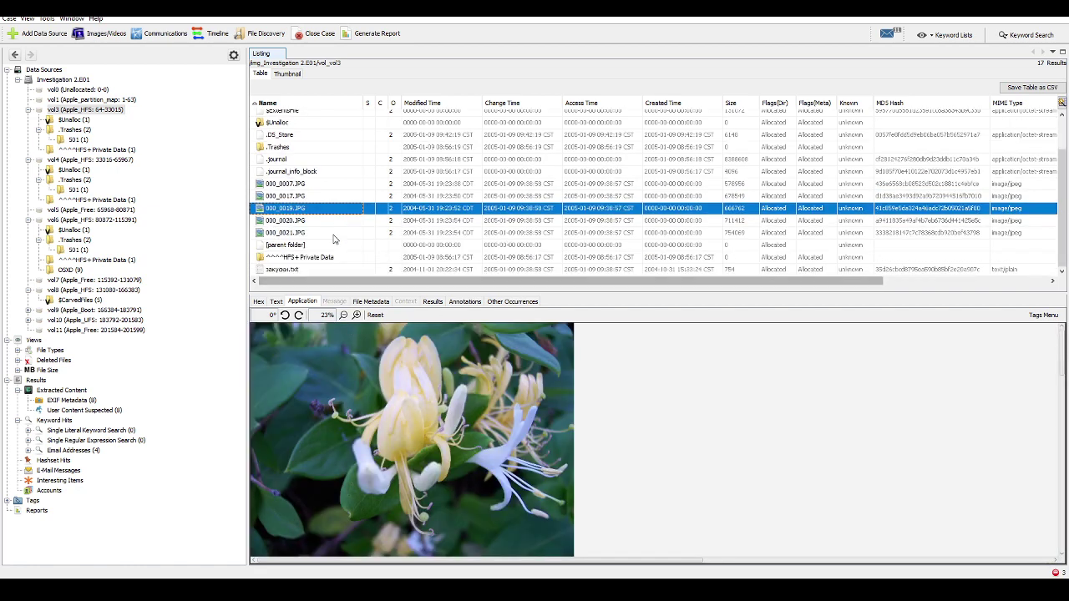
# - Select the images from 000_0007.JPG through 000_0020.JPG in vol3 and start extracting them
pyautogui.click(296, 222)
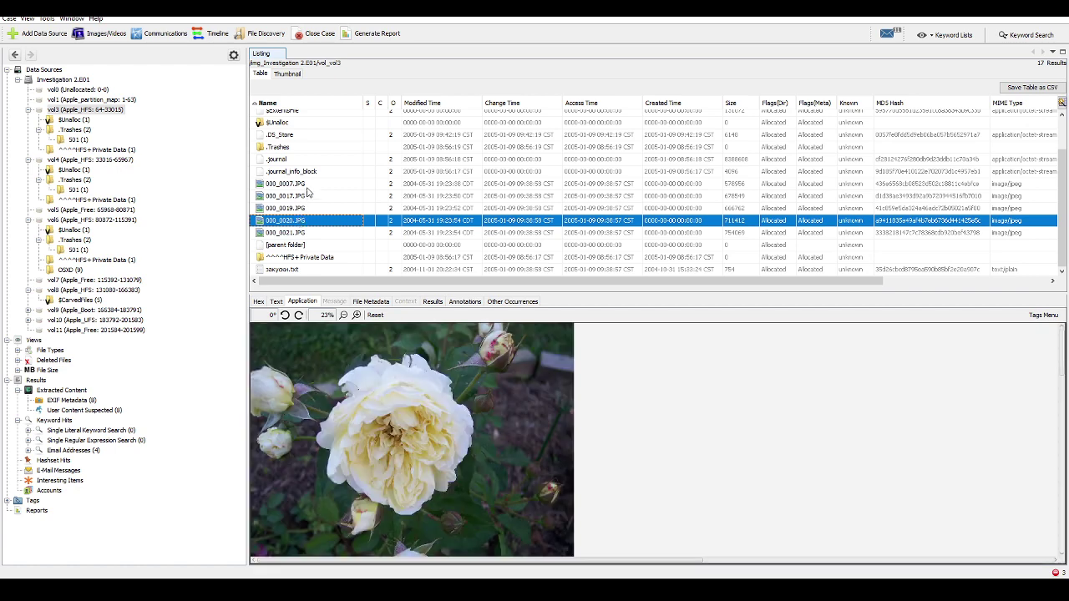
pyautogui.keyDown('shift'); pyautogui.click(296, 185); pyautogui.keyUp('shift')
pyautogui.rightClick(311, 188)
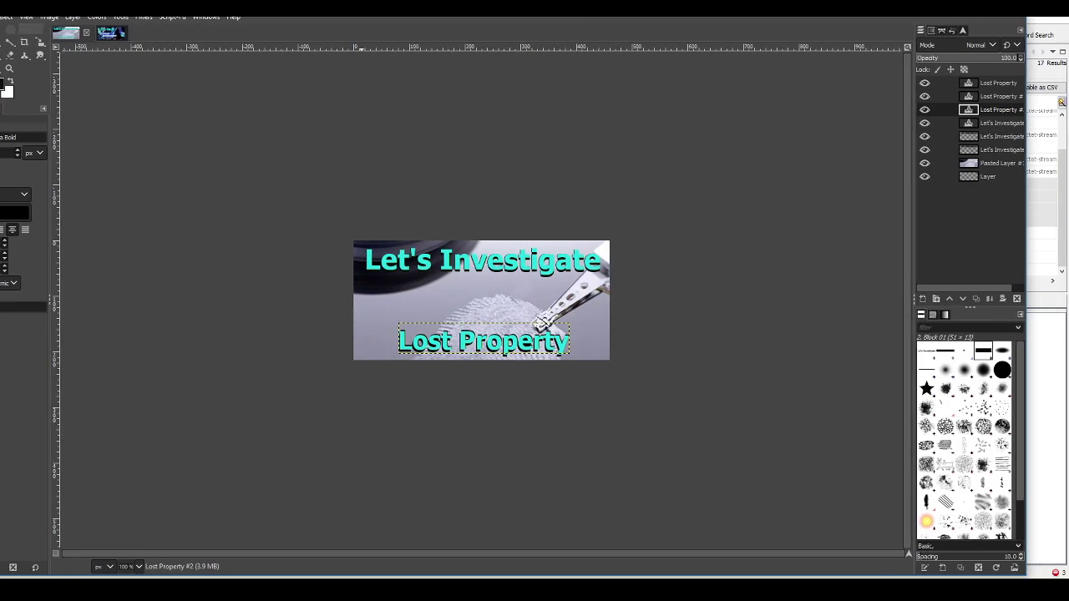
pyautogui.scroll(1, 622, 347)
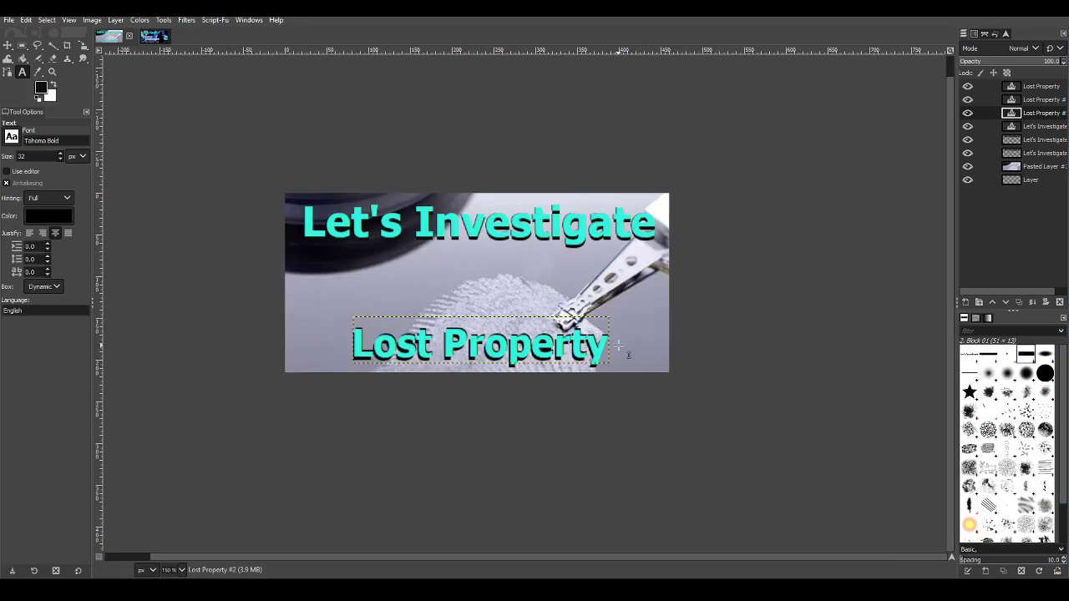
pyautogui.scroll(1, 564, 321)
pyautogui.scroll(1, 507, 324)
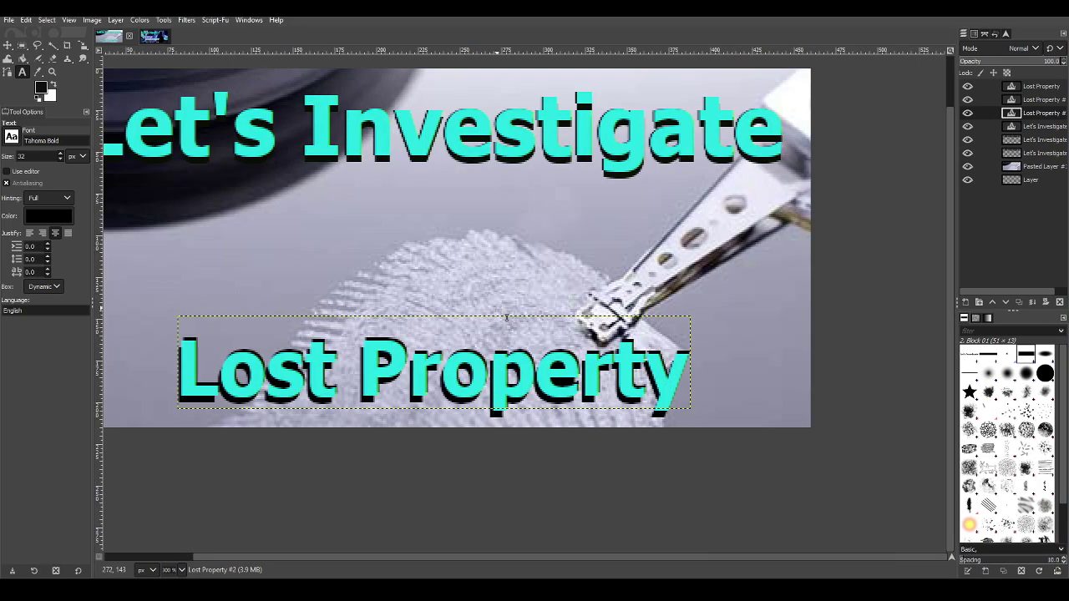
pyautogui.scroll(-1, 501, 311)
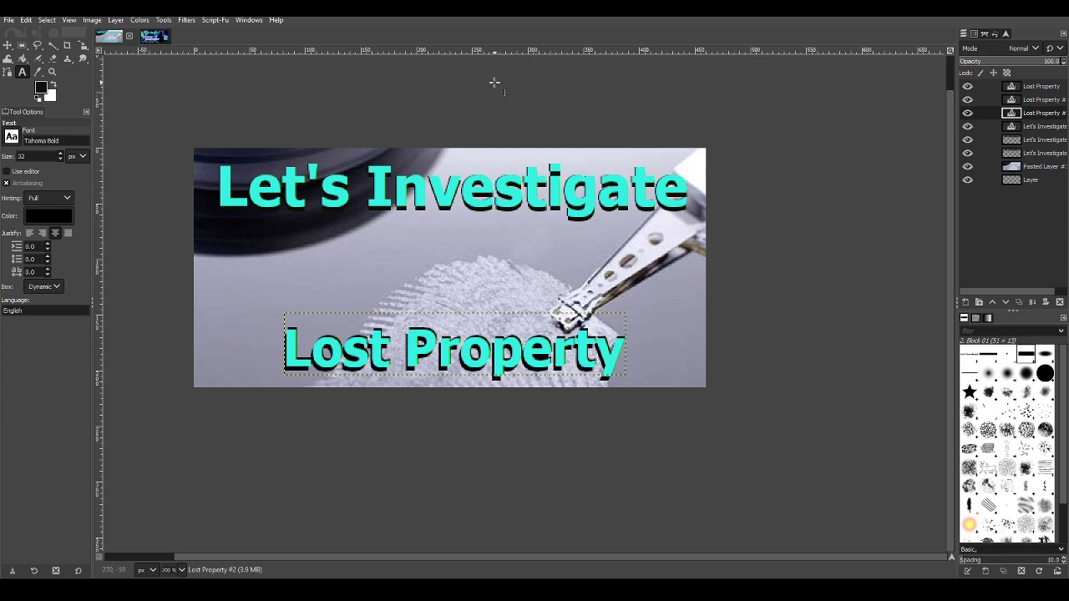
# - Extract the selected flower images from vol3 to the Lab02\Export folder
pyautogui.hotkey('ctrl', 'shift', 'e')
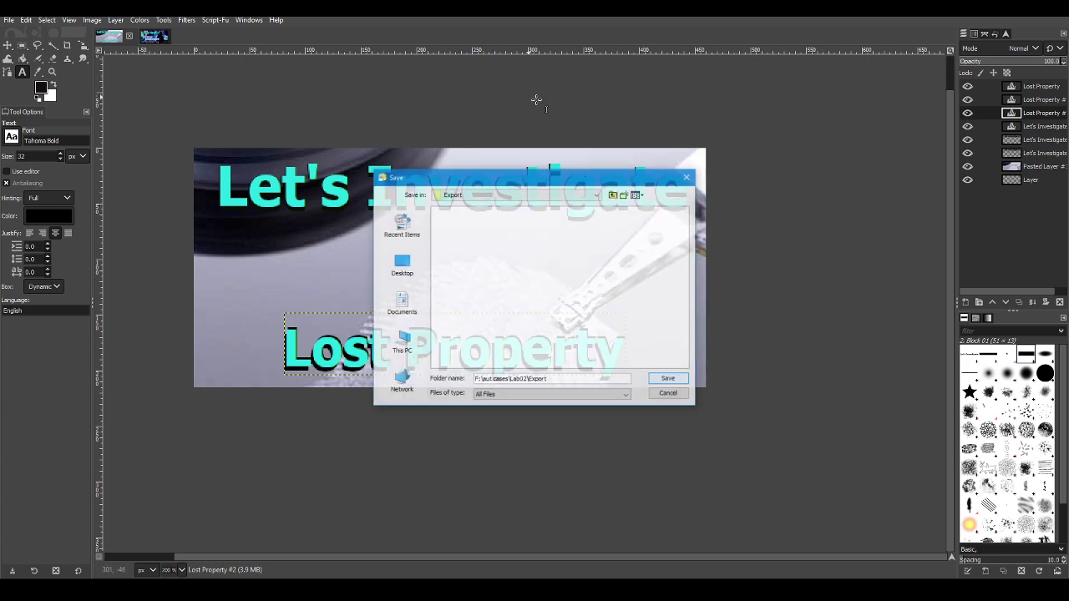
pyautogui.click(671, 384)
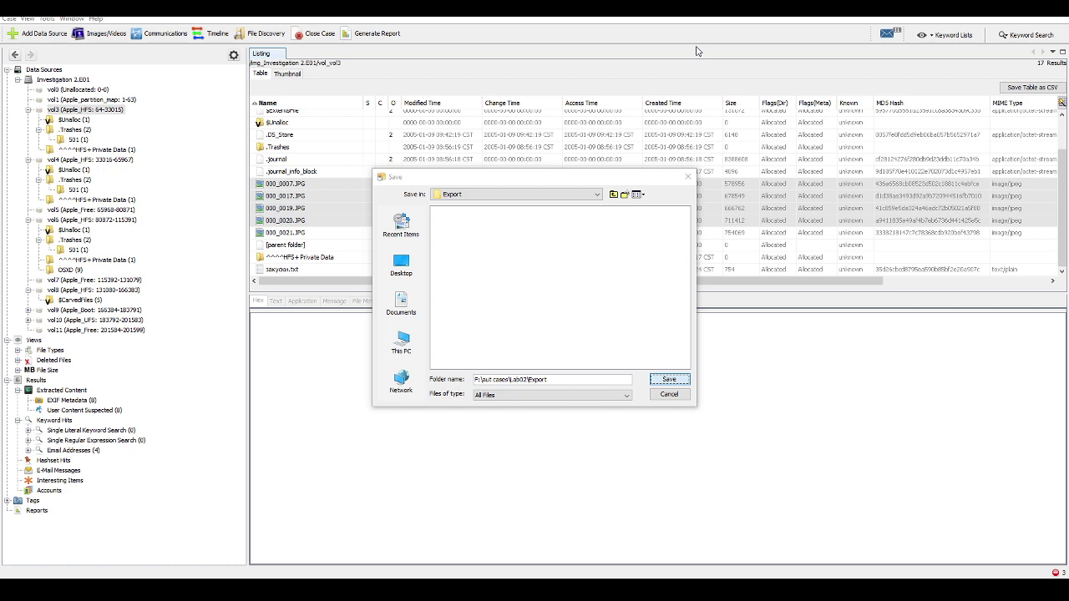
pyautogui.press('Return')
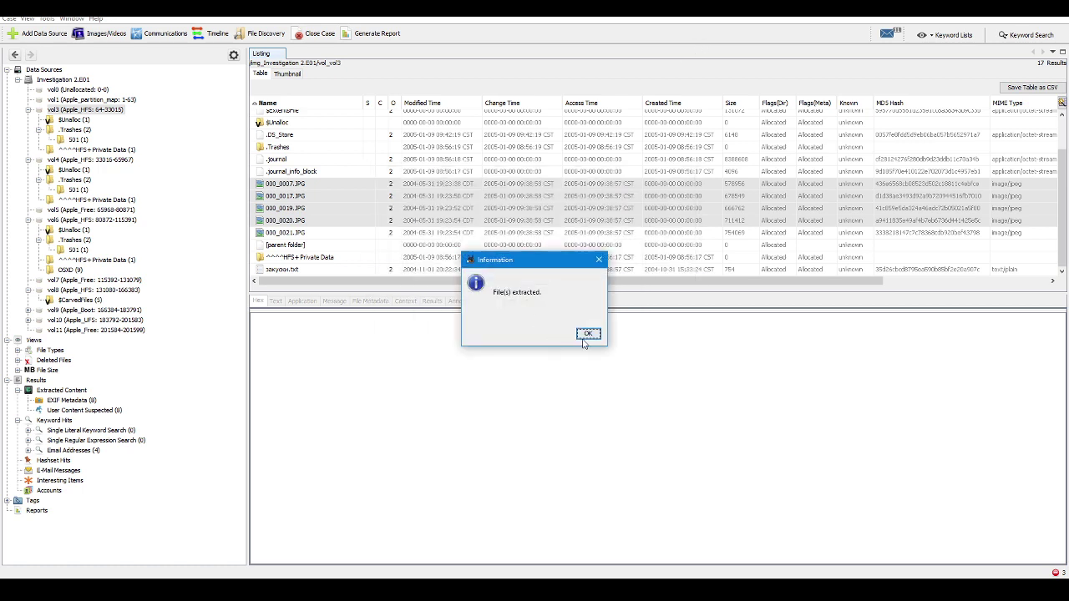
pyautogui.click(589, 336)
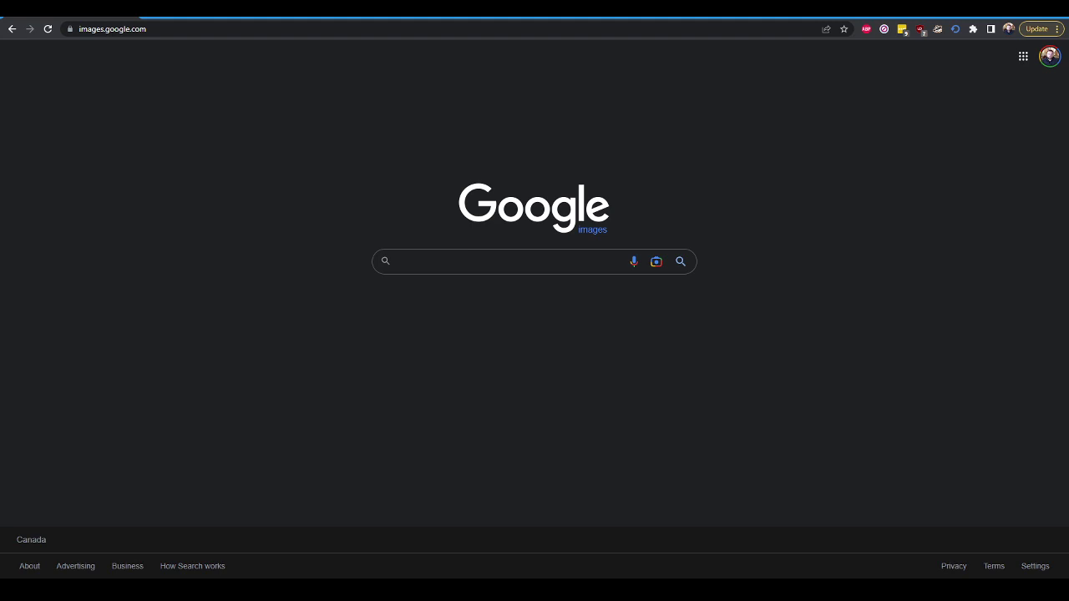
# - Switch to Google Images, run a reverse image search on the exported church photo 100_0337.JPG and review the visual matches
pyautogui.moveTo(484, 276); pyautogui.dragTo(518, 345)
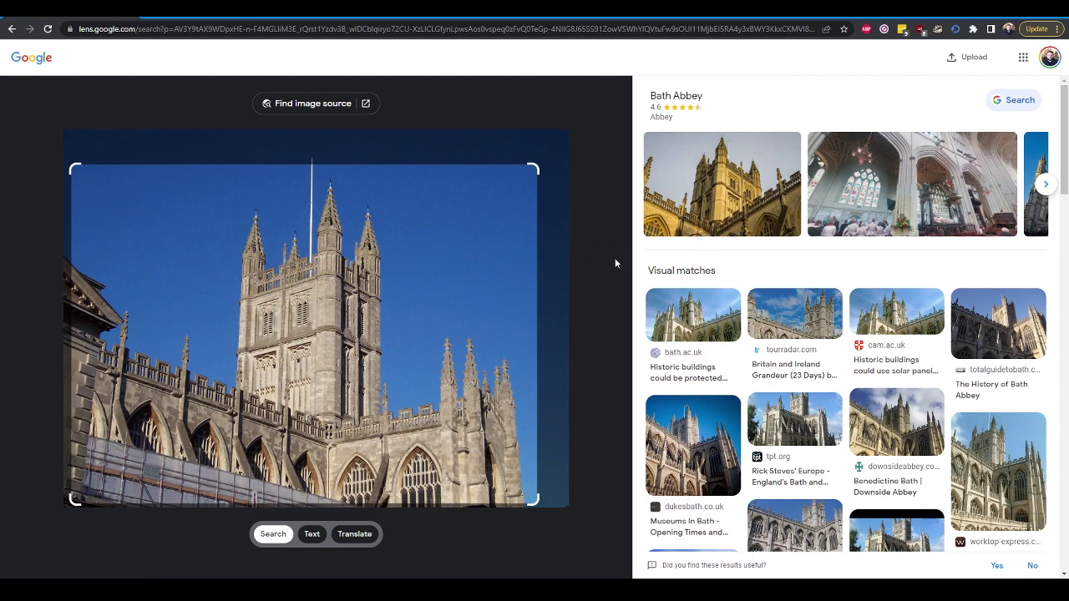
pyautogui.scroll(-3, 723, 286)
pyautogui.scroll(-3, 725, 289)
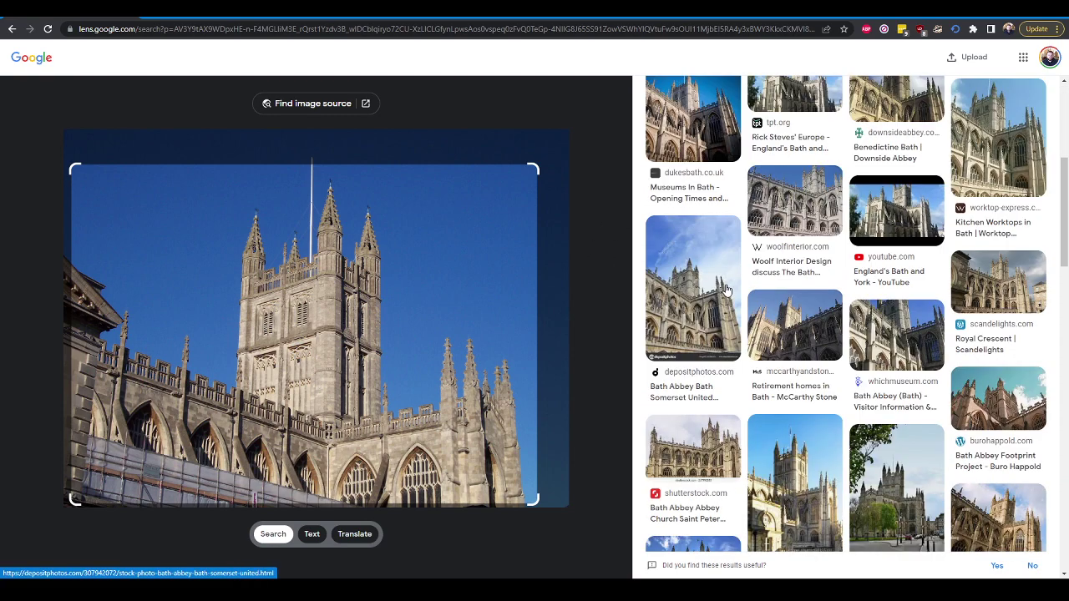
pyautogui.scroll(5, 724, 289)
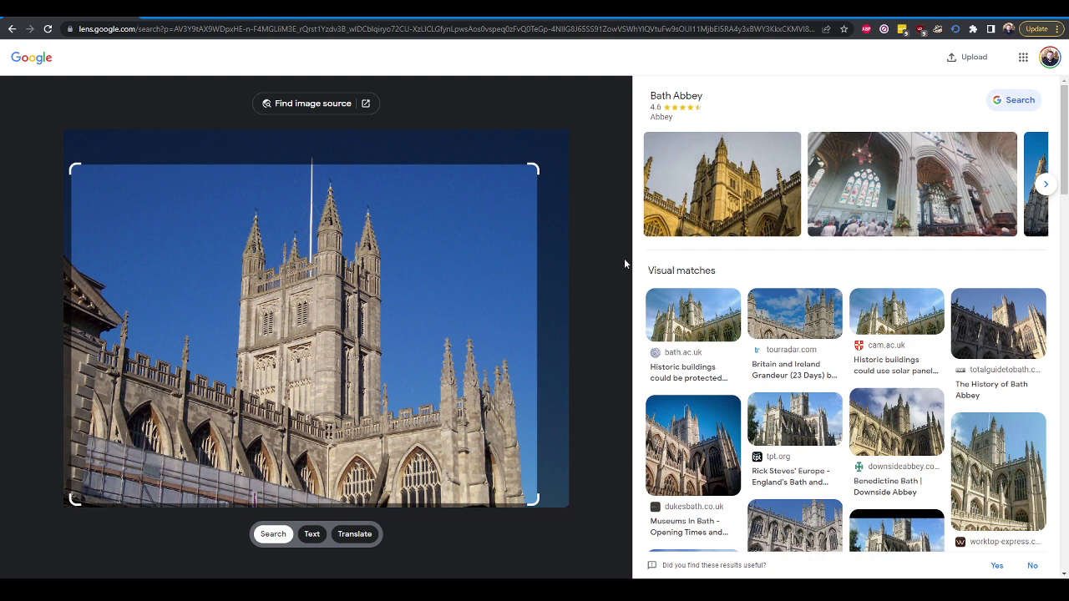
# - Search for Bath Abbey from the image match, open its Wikipedia article and return to the search results
pyautogui.click(758, 221)
pyautogui.click(1004, 102)
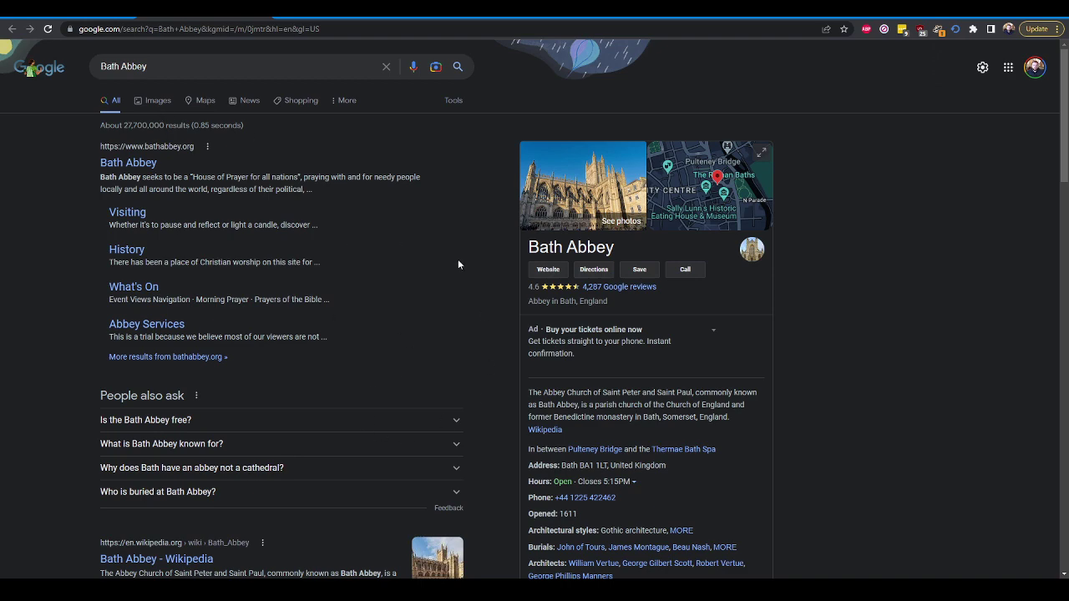
pyautogui.scroll(-2, 464, 257)
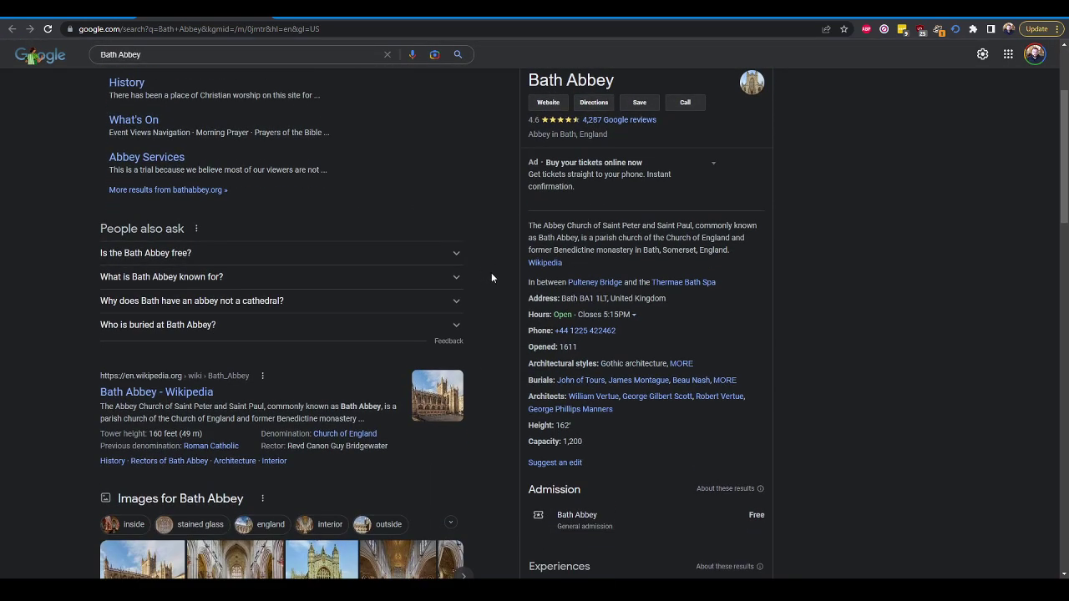
pyautogui.scroll(1, 491, 272)
pyautogui.click(440, 464)
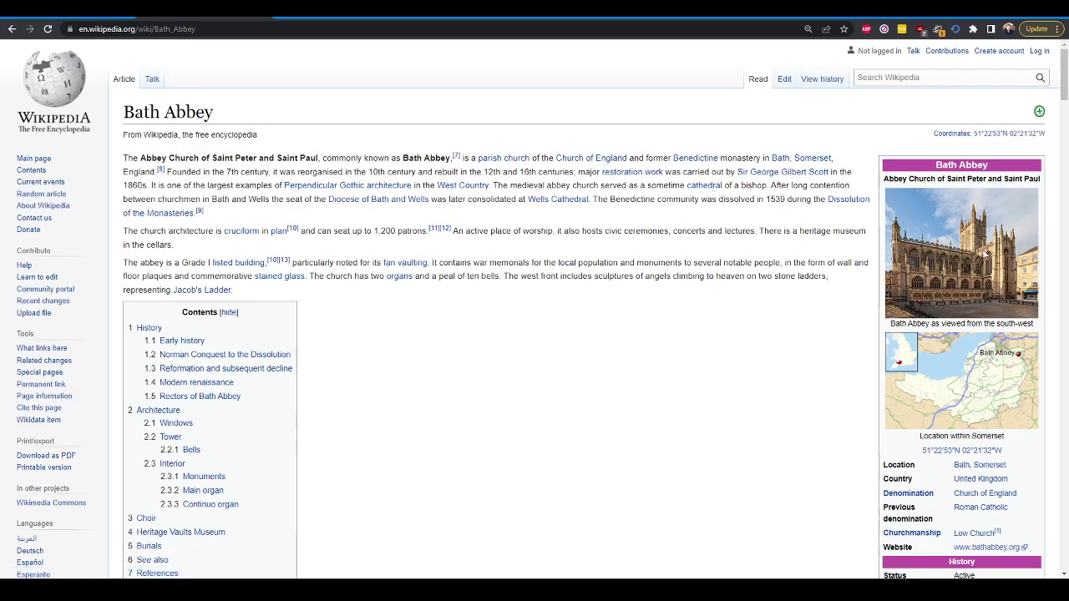
pyautogui.click(12, 29)
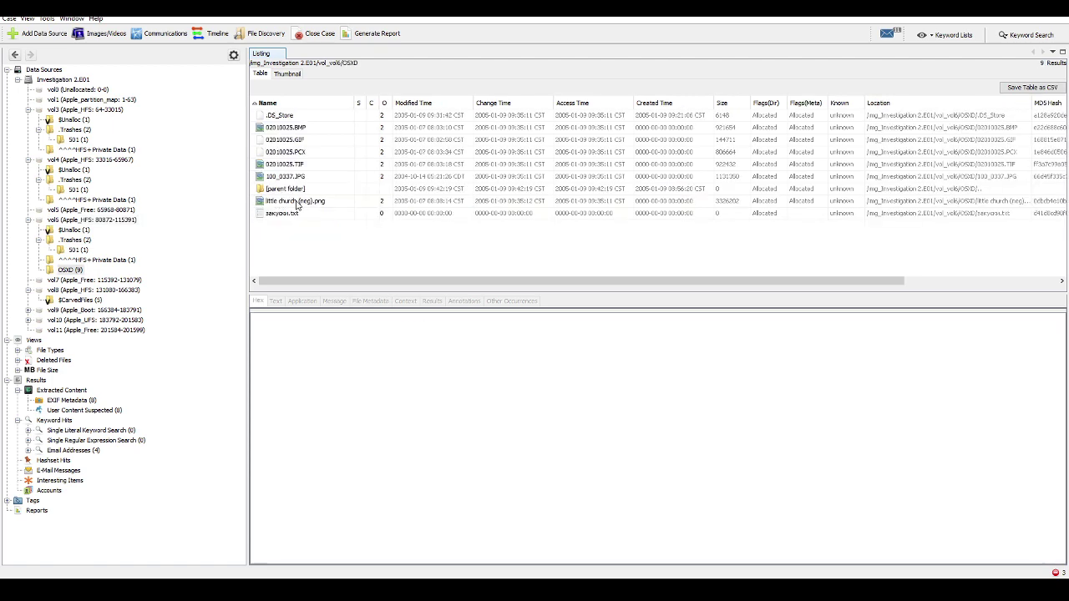
# - Check the date of 100_0337.JPG in Autopsy and write in the report's item 3 "On October 14th, 2004 the subject was possibly near Bath Abbey"
pyautogui.click(293, 177)
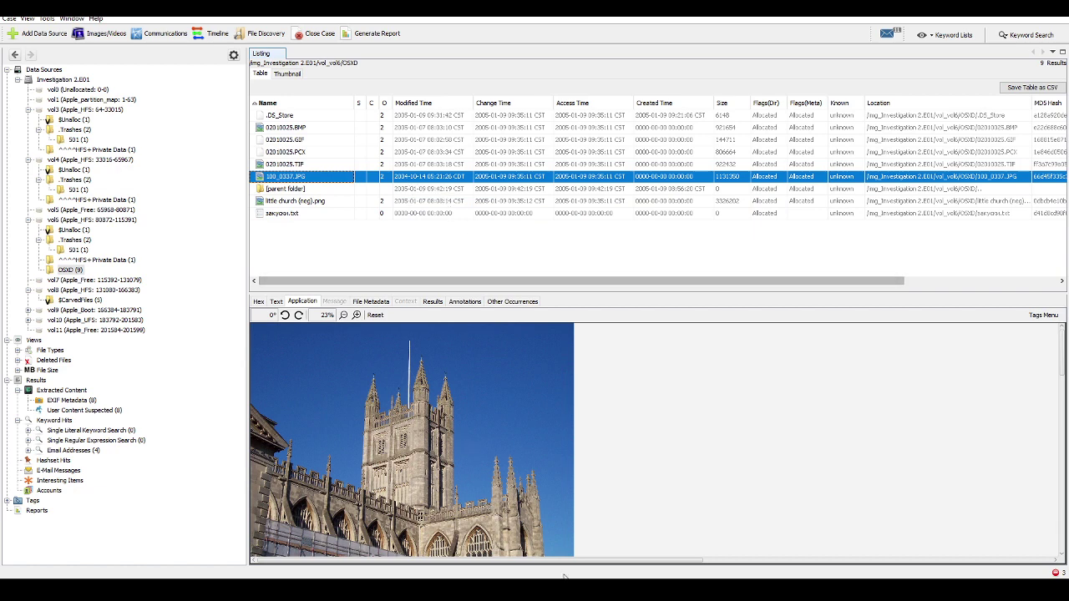
pyautogui.hotkey('alt', 'Tab')
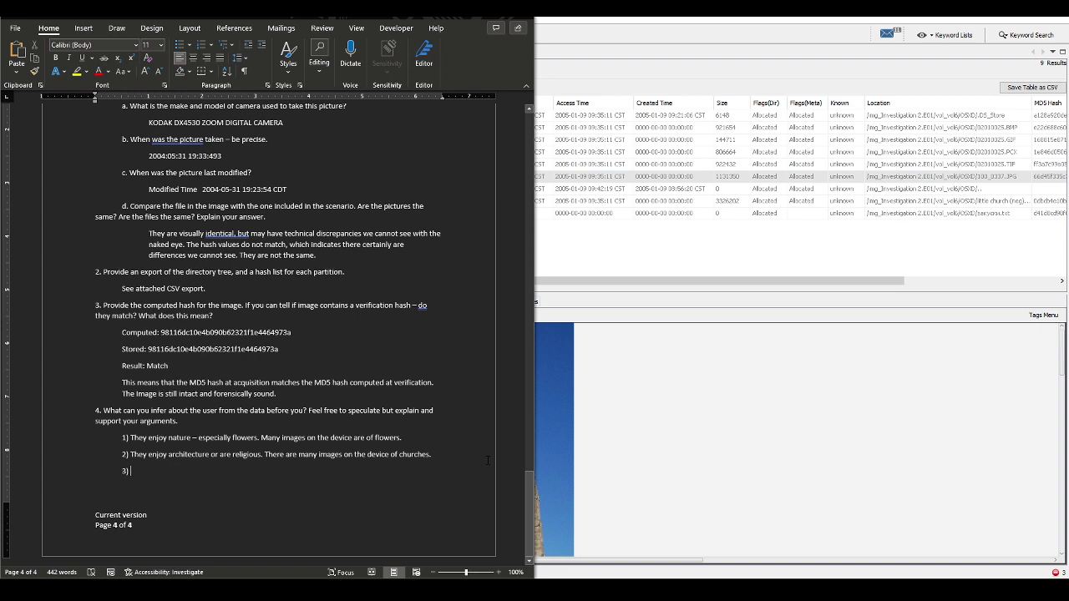
pyautogui.write('On October 1')
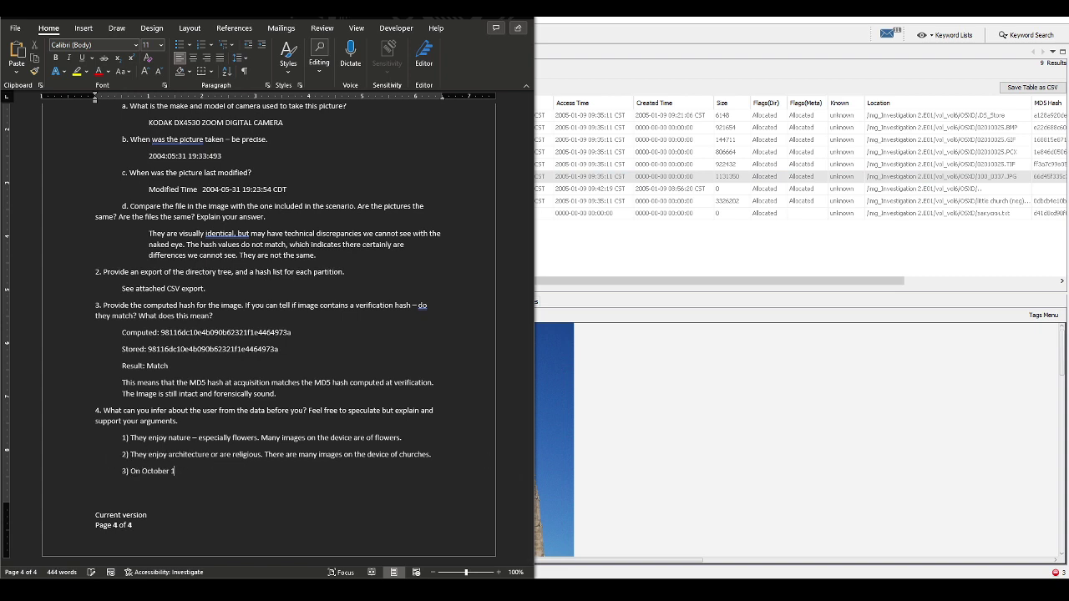
pyautogui.write('4th, 2004 the subject was possibly in')
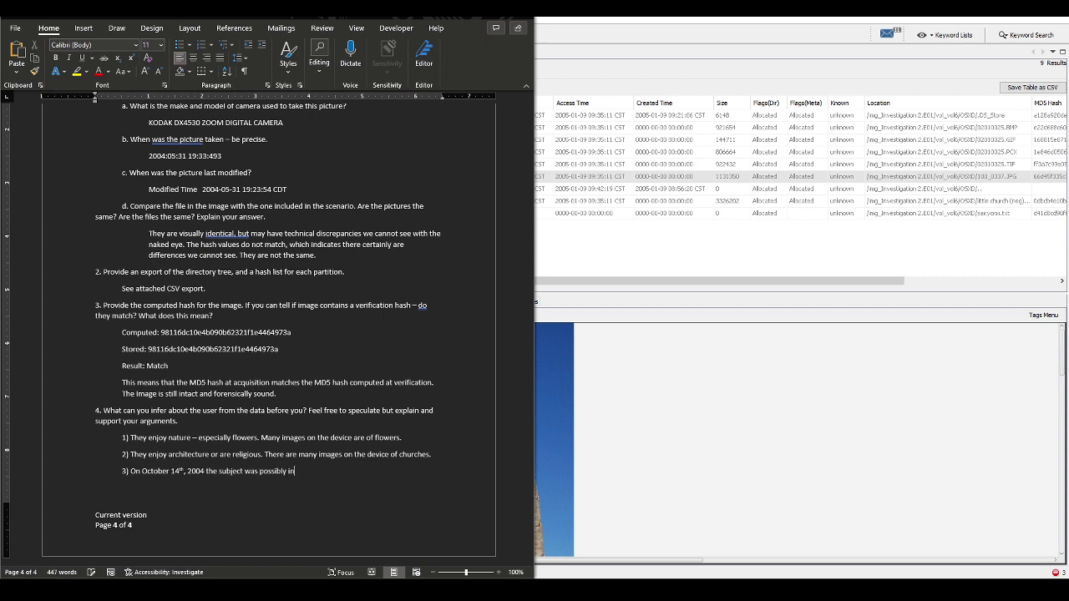
pyautogui.write(' Bath')
pyautogui.press('BackSpace')
pyautogui.press('BackSpace')
pyautogui.press('BackSpace')
pyautogui.press('BackSpace')
pyautogui.press('BackSpace')
pyautogui.press('BackSpace')
pyautogui.press('BackSpace')
pyautogui.press('BackSpace')
pyautogui.write('near Bath Abbey')
# - Check the abbey's location in the browser's search results and complete the report sentence with "in Bath, UK."
pyautogui.hotkey('alt', 'Tab')
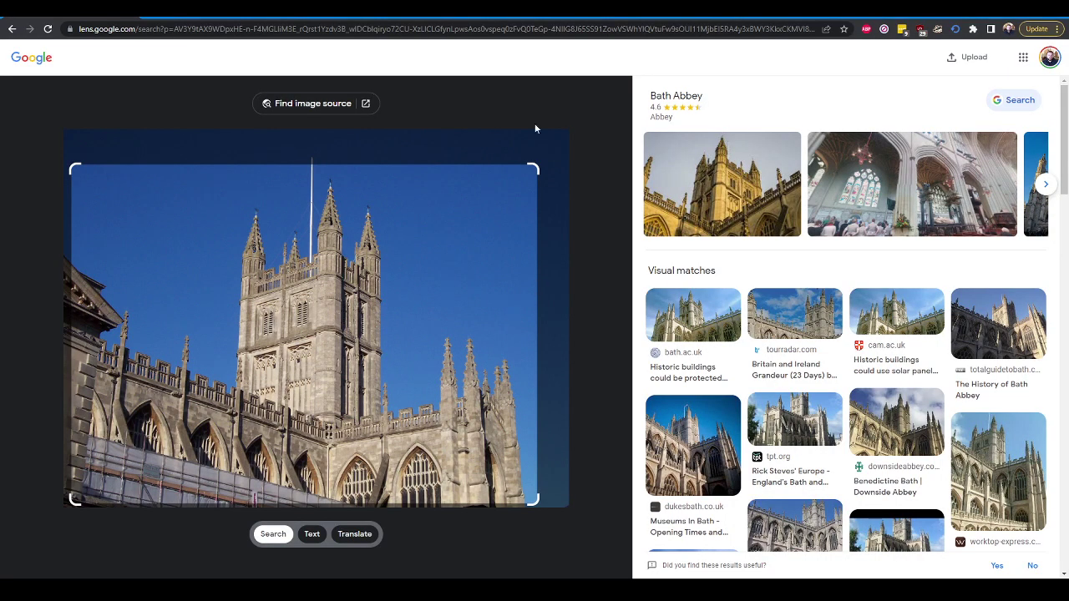
pyautogui.hotkey('ctrl', 'Tab')
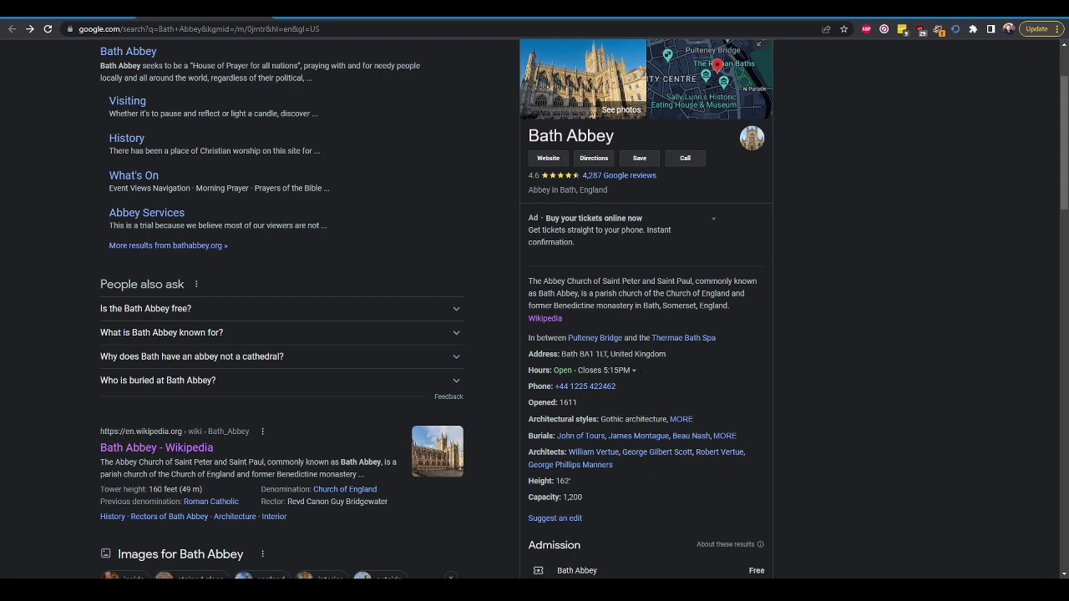
pyautogui.hotkey('alt', 'Tab')
pyautogui.write('Bath')
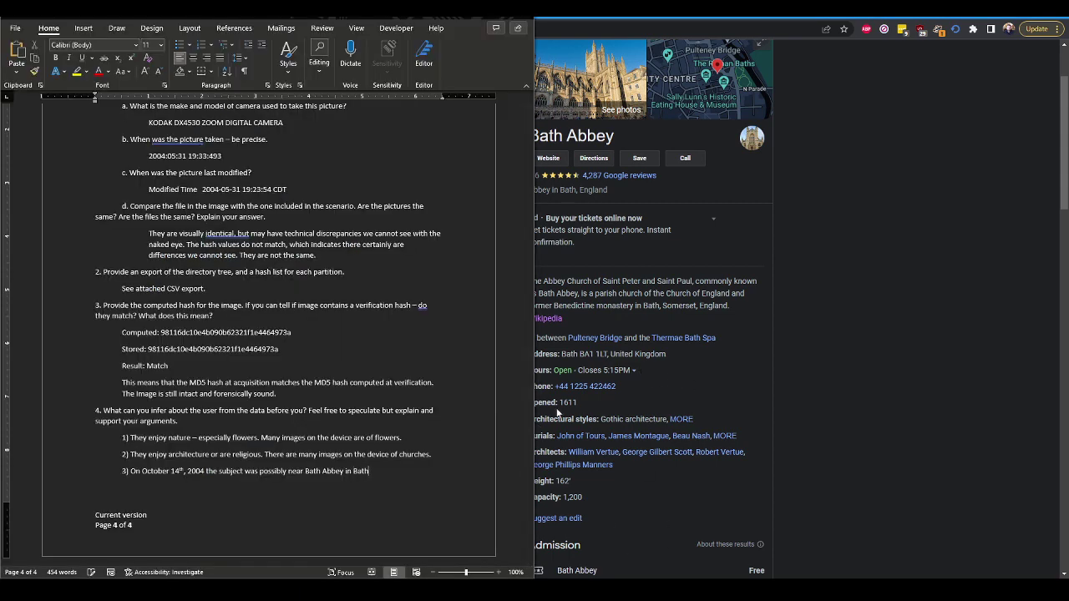
pyautogui.write(', UK.')
# - Indent the Bath Abbey sentence beneath inference 2 and relabel it from item 3) to sub-item a)
pyautogui.press('Tab')
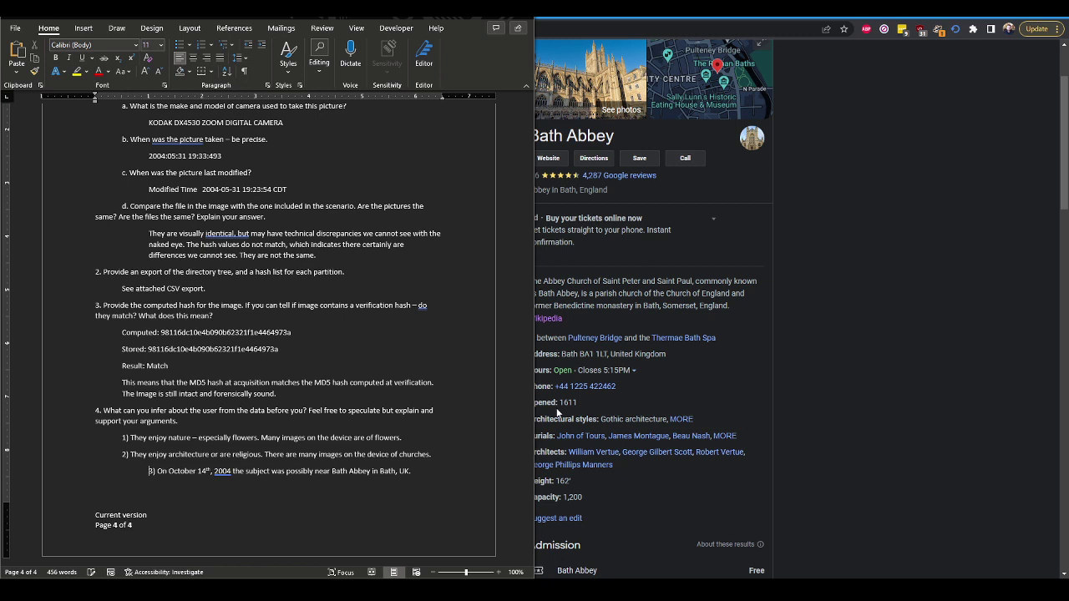
pyautogui.press('Delete')
pyautogui.write('a')
pyautogui.press('End')
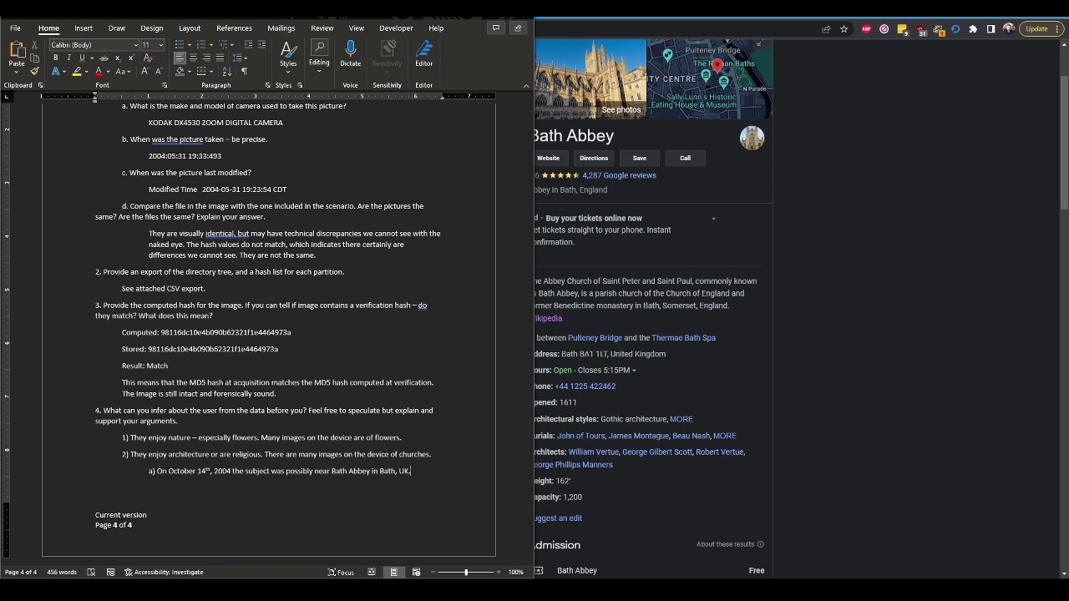
# - Run a reverse image search in the browser on the negative church image and open the search for Sainte-Eugénie Church of Biarritz
pyautogui.moveTo(378, 595)
pyautogui.click(429, 520)
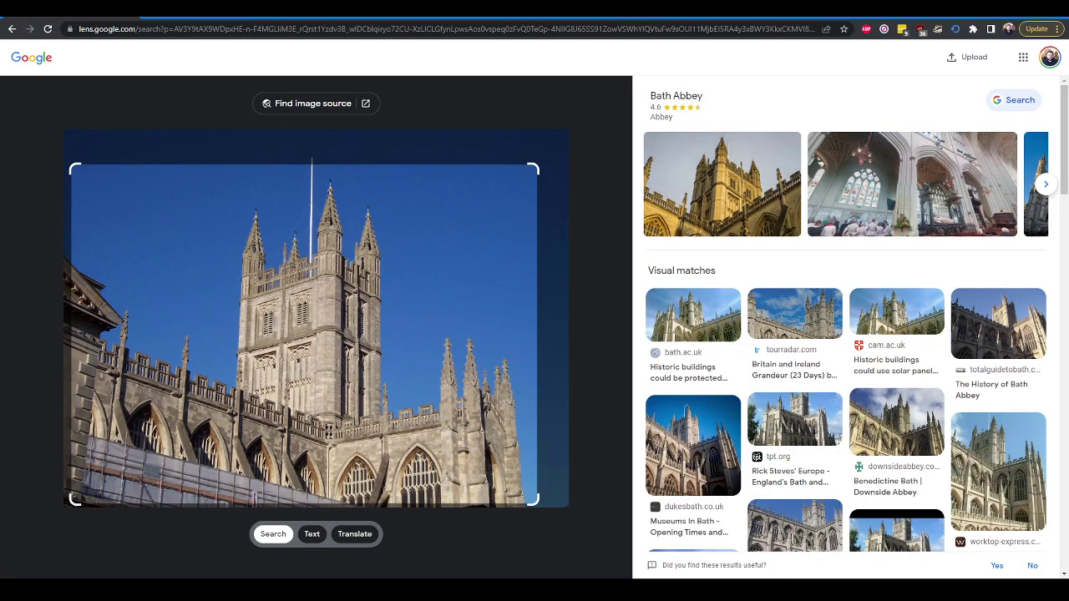
pyautogui.moveTo(322, 280); pyautogui.dragTo(519, 294)
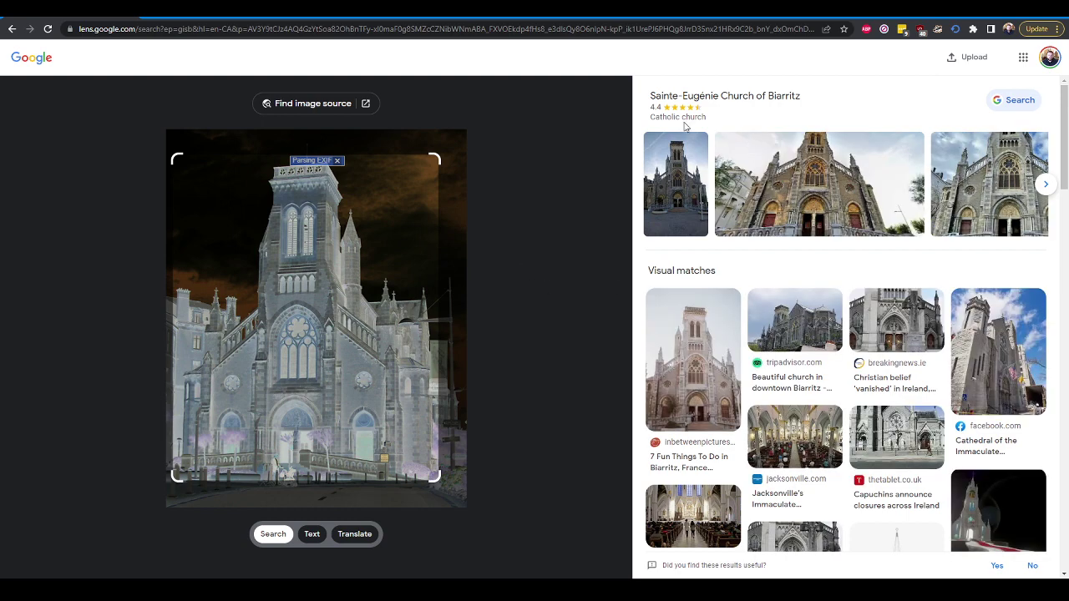
pyautogui.click(1014, 100)
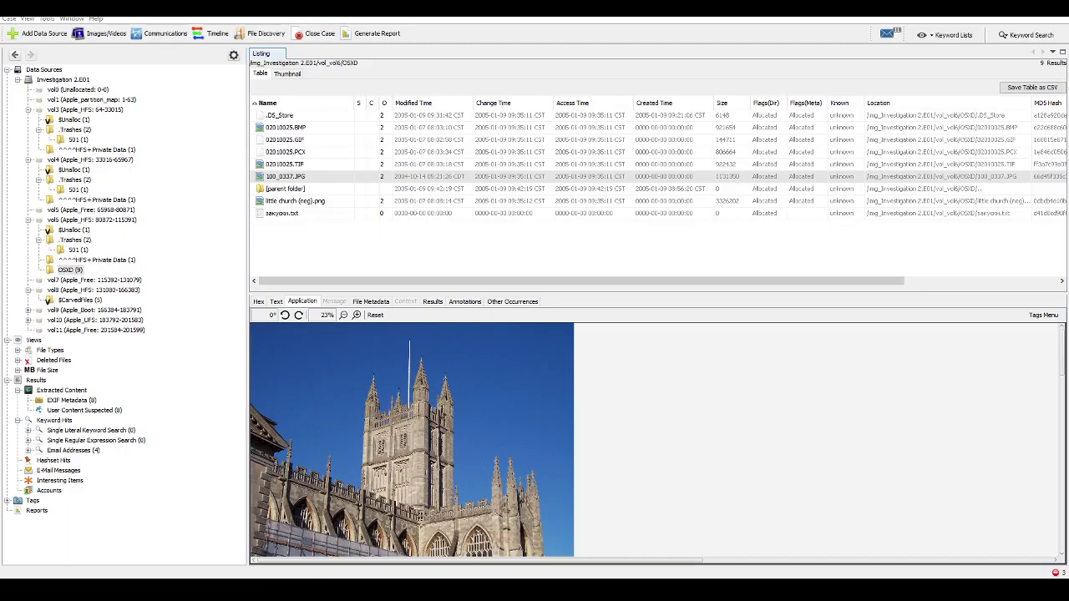
# - Switch to Autopsy and preview 100_0337.JPG, 02010025.TIF and little church (neg).png in the OSXD folder
pyautogui.click(294, 176)
pyautogui.click(299, 164)
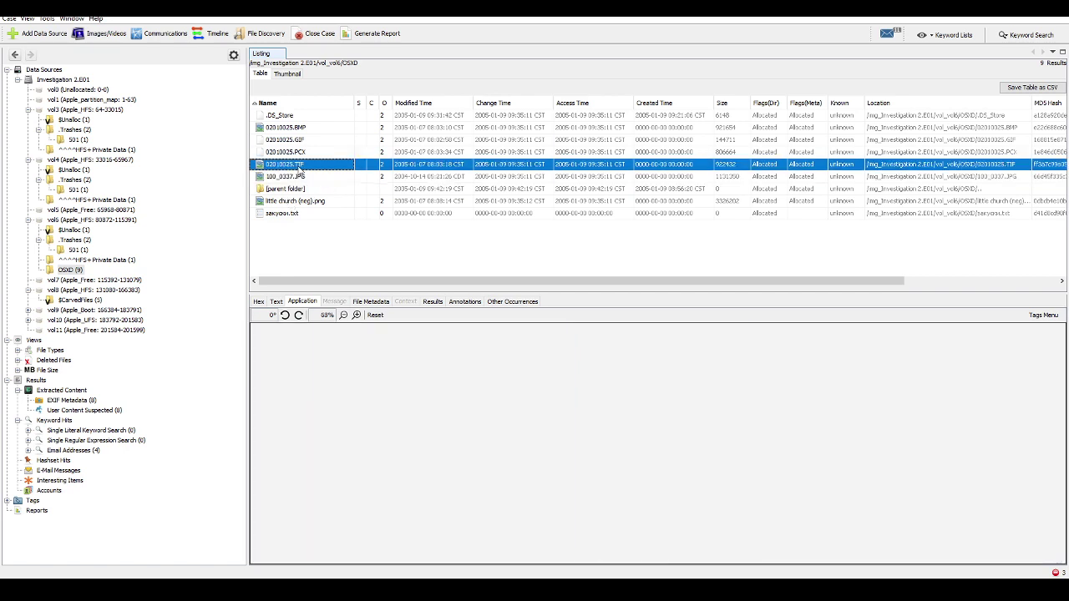
pyautogui.click(342, 201)
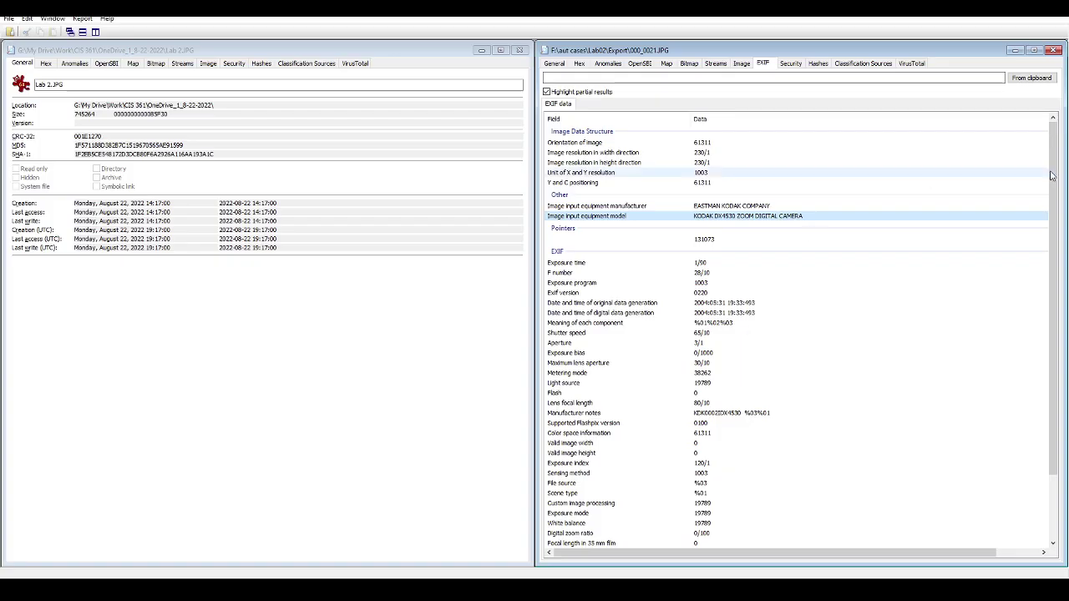
# - Load 87-little church (neg).png into the file analysis program, inspect its general details, close it and return to Autopsy
pyautogui.moveTo(476, 358); pyautogui.dragTo(478, 359)
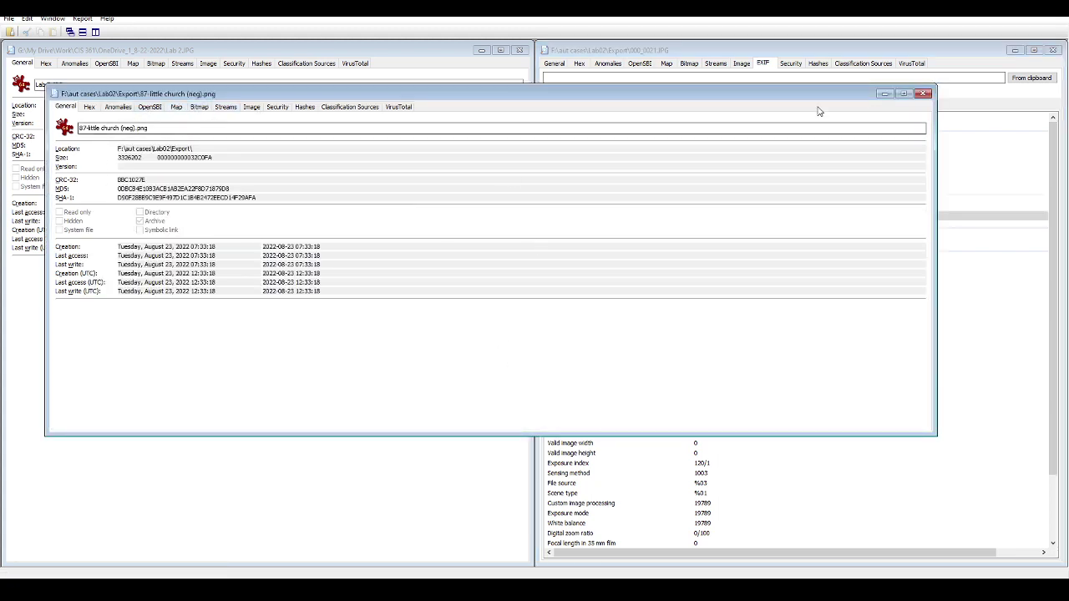
pyautogui.click(923, 93)
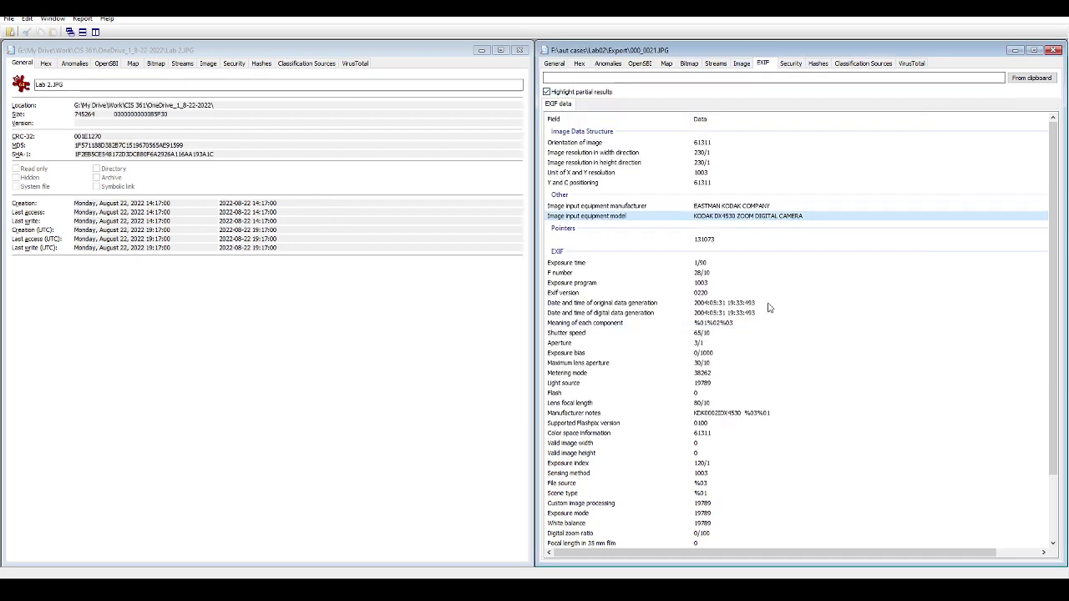
pyautogui.hotkey('alt', 'Tab')
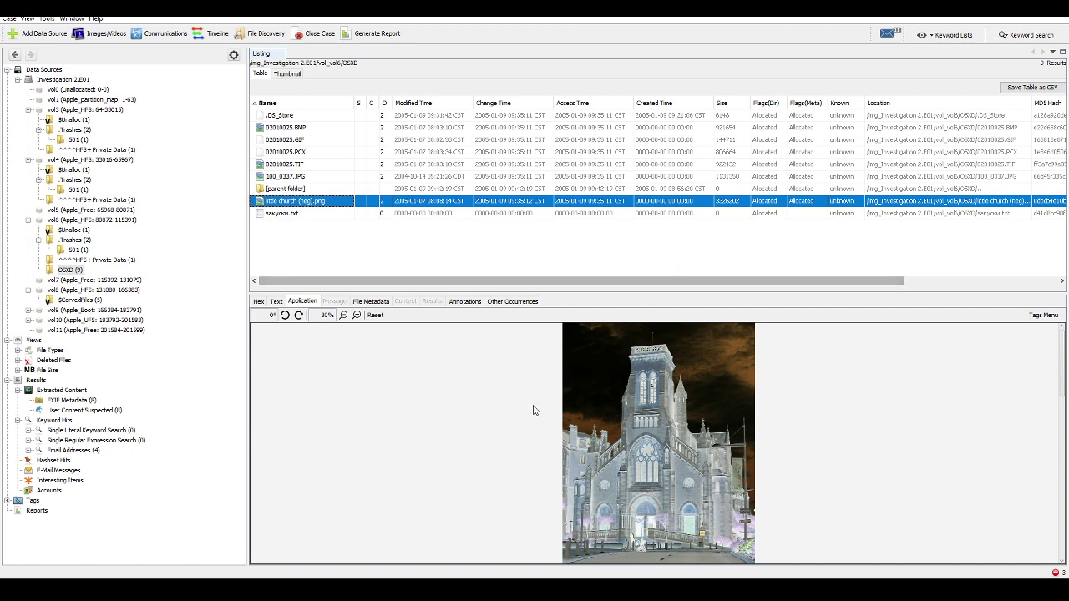
# - Copy the address of Sainte-Eugénie Church of Biarritz from the browser's search results and switch back to the Word report
pyautogui.click(347, 589)
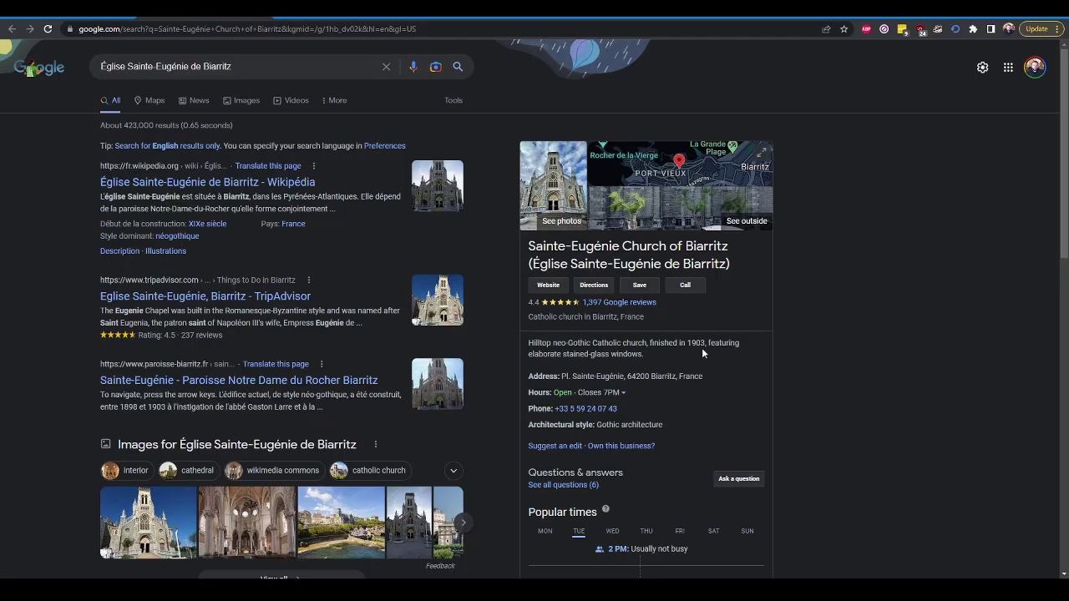
pyautogui.moveTo(714, 380); pyautogui.dragTo(561, 376)
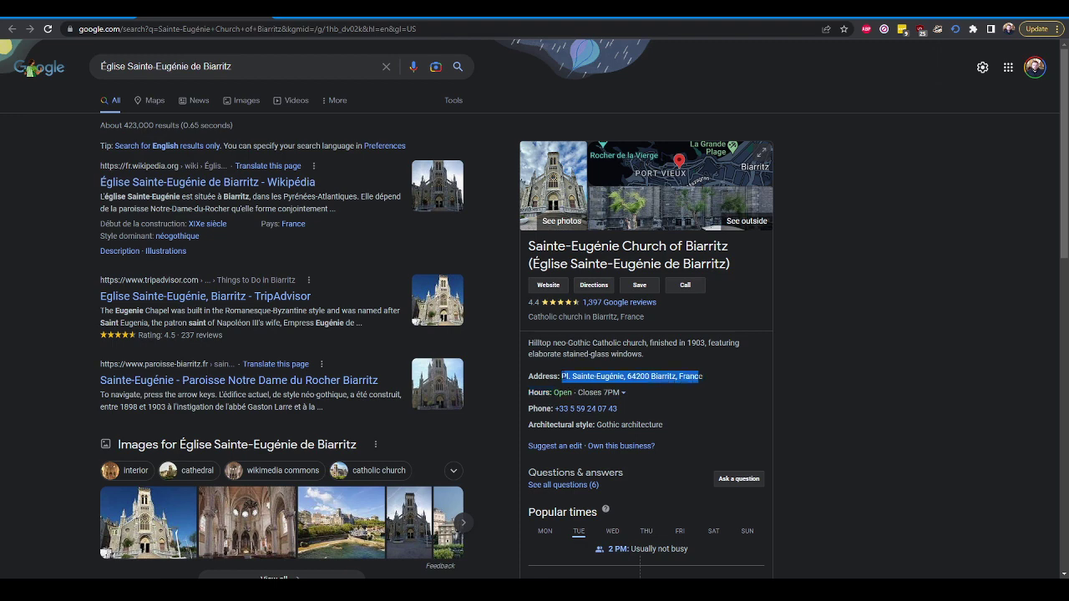
pyautogui.rightClick(571, 374)
pyautogui.click(612, 382)
pyautogui.click(382, 589)
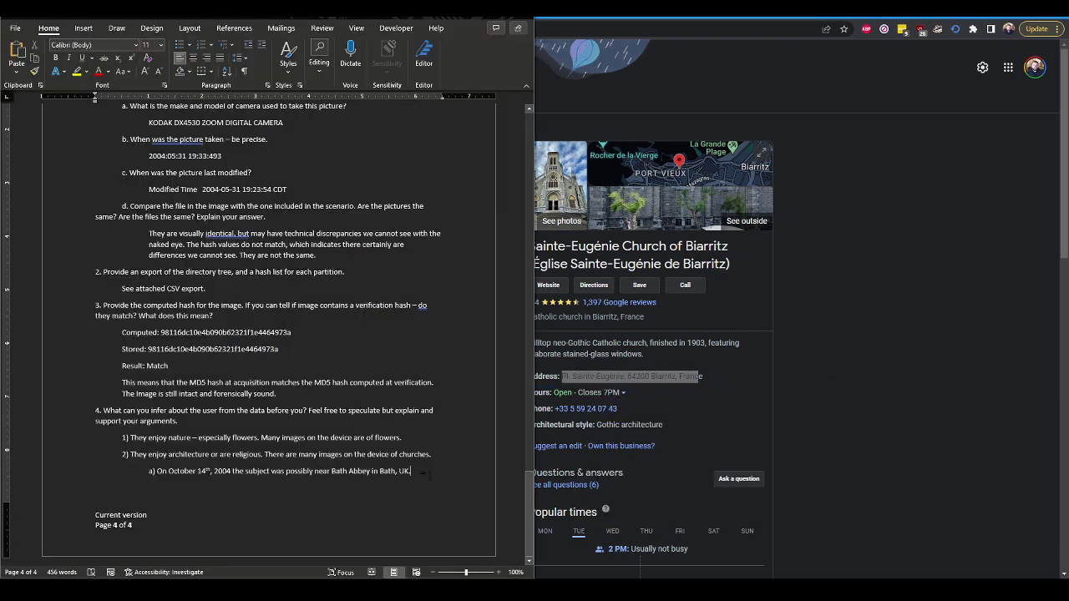
# - Start item b) in the report with "Subject was possibly near", insert the copied church address as plain text, and add "at the"
pyautogui.press('Return')
pyautogui.write('b')
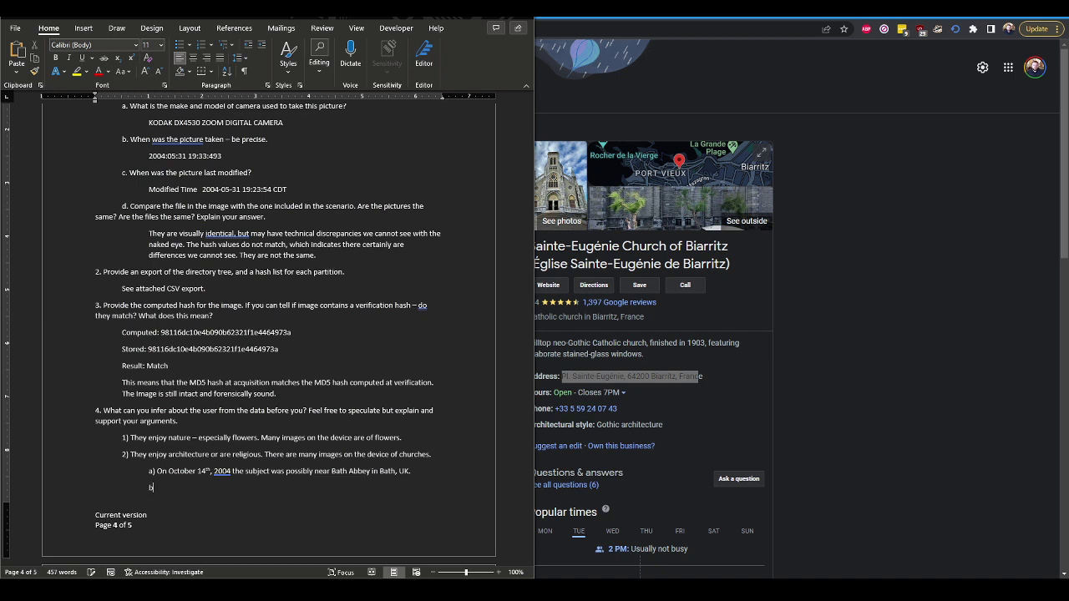
pyautogui.write(') Subject was possibly near')
pyautogui.hotkey('ctrl', 'v')
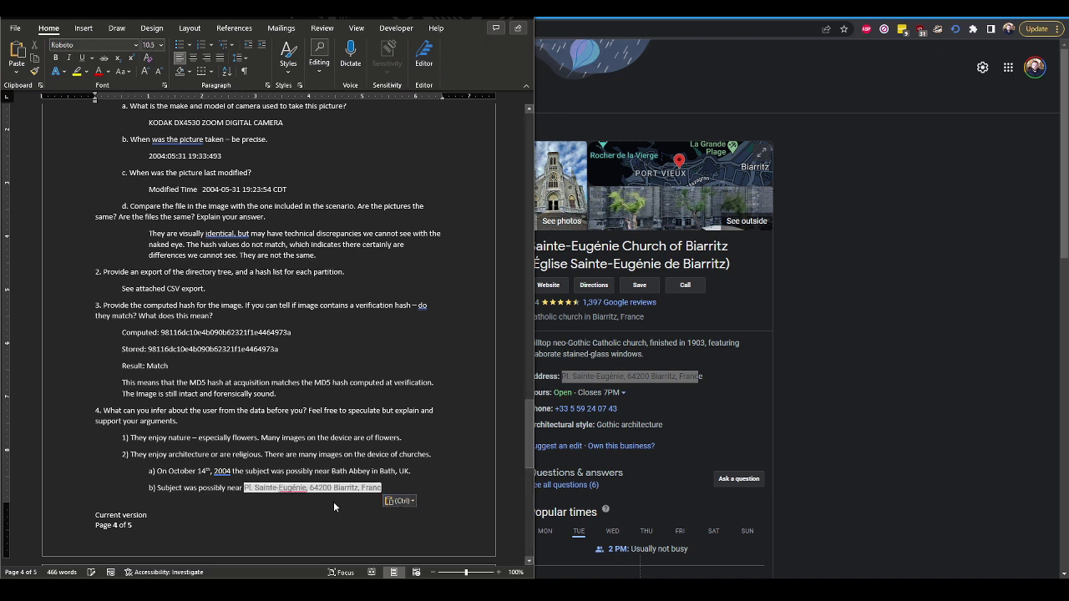
pyautogui.hotkey('ctrl', 'z')
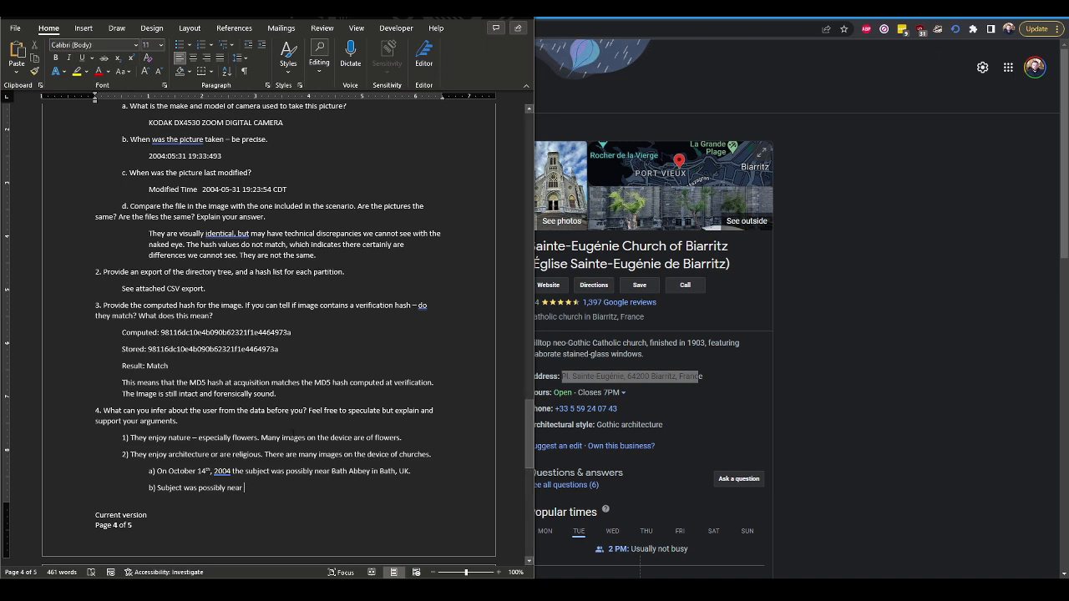
pyautogui.rightClick(249, 487)
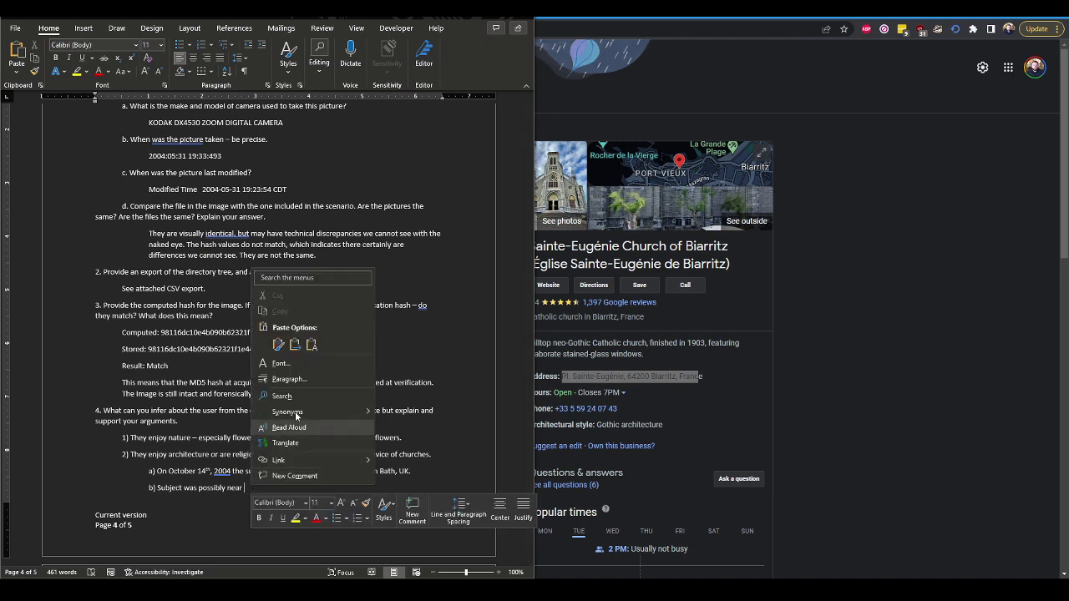
pyautogui.click(312, 352)
pyautogui.write('e ')
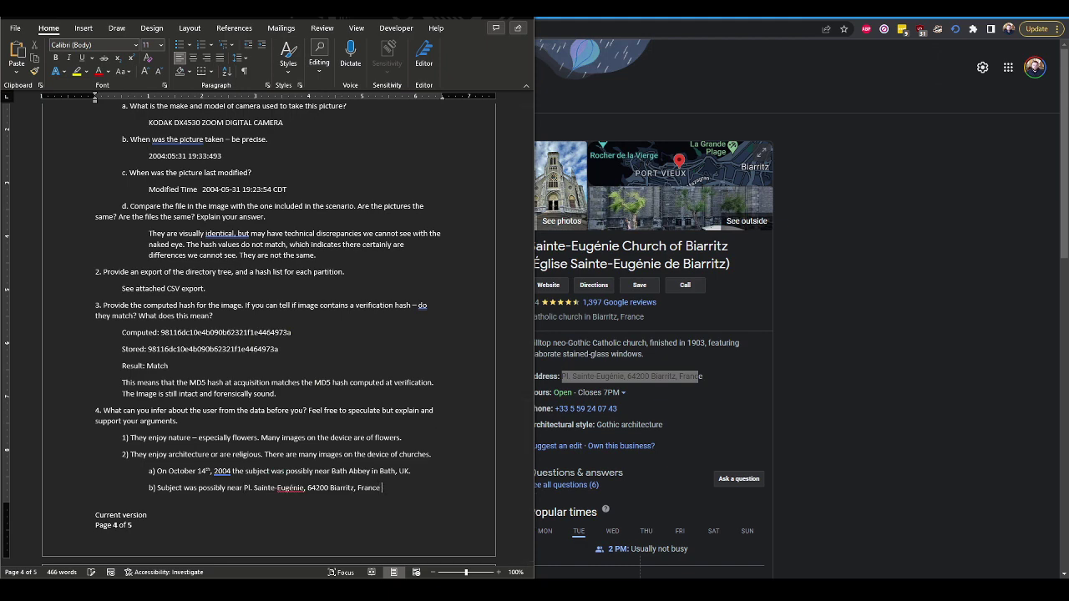
pyautogui.write('at the')
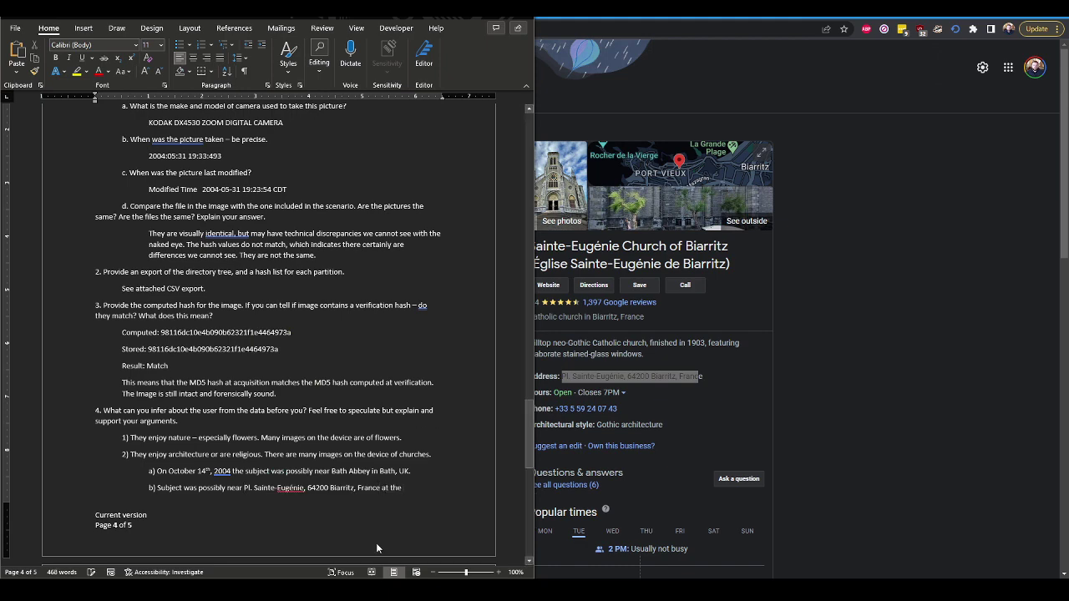
# - Copy the name Sainte-Eugénie Church of Biarritz from the browser's search results and paste it at the end of item b) in the Word report
pyautogui.hotkey('alt', 'Tab')
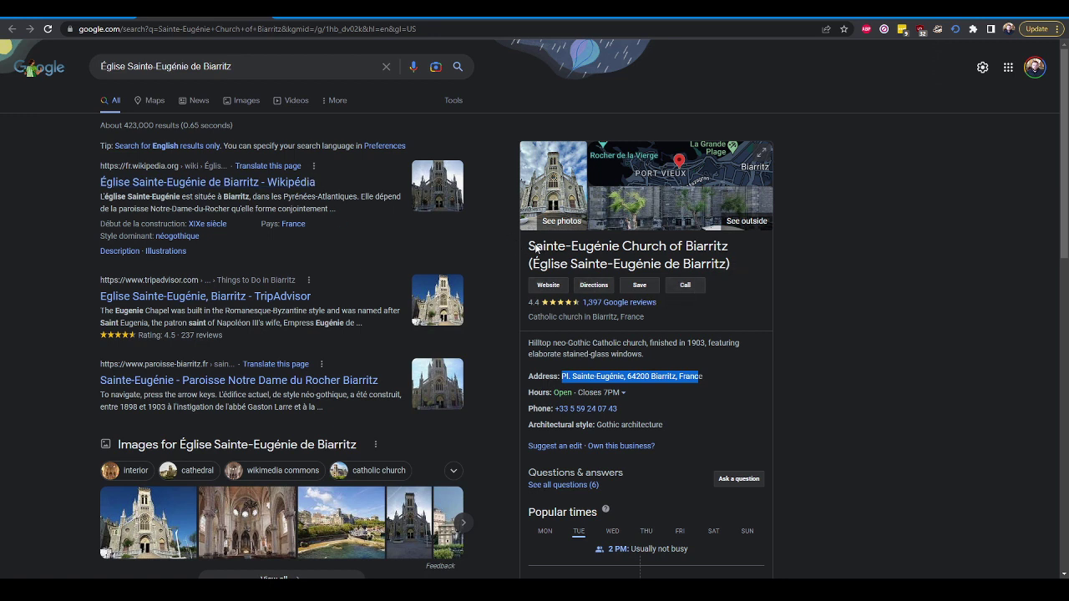
pyautogui.moveTo(532, 249); pyautogui.dragTo(723, 255)
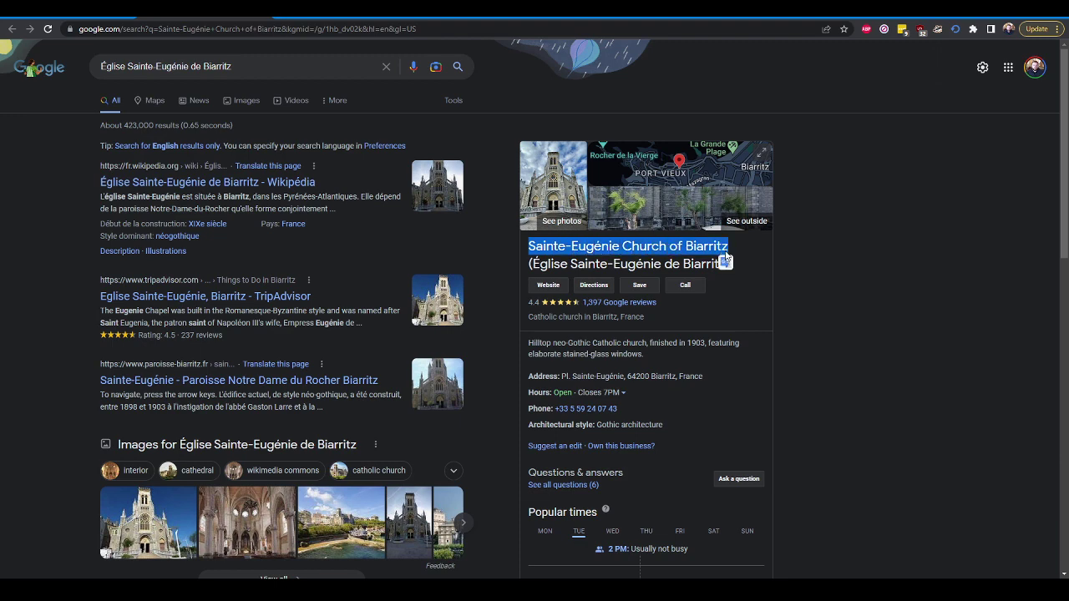
pyautogui.rightClick(697, 245)
pyautogui.click(723, 253)
pyautogui.hotkey('alt', 'Tab')
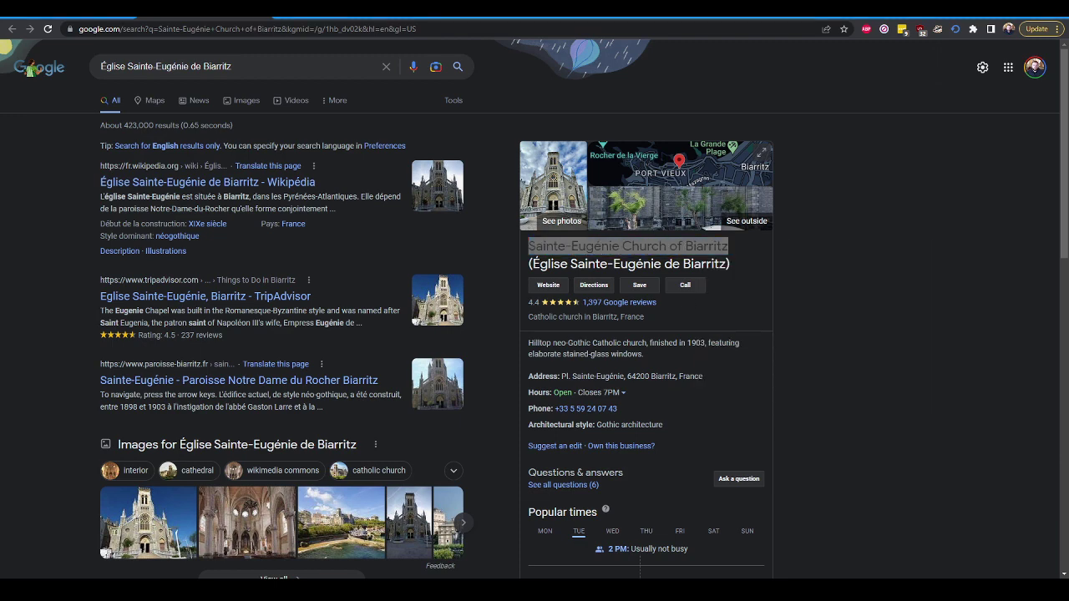
pyautogui.rightClick(404, 486)
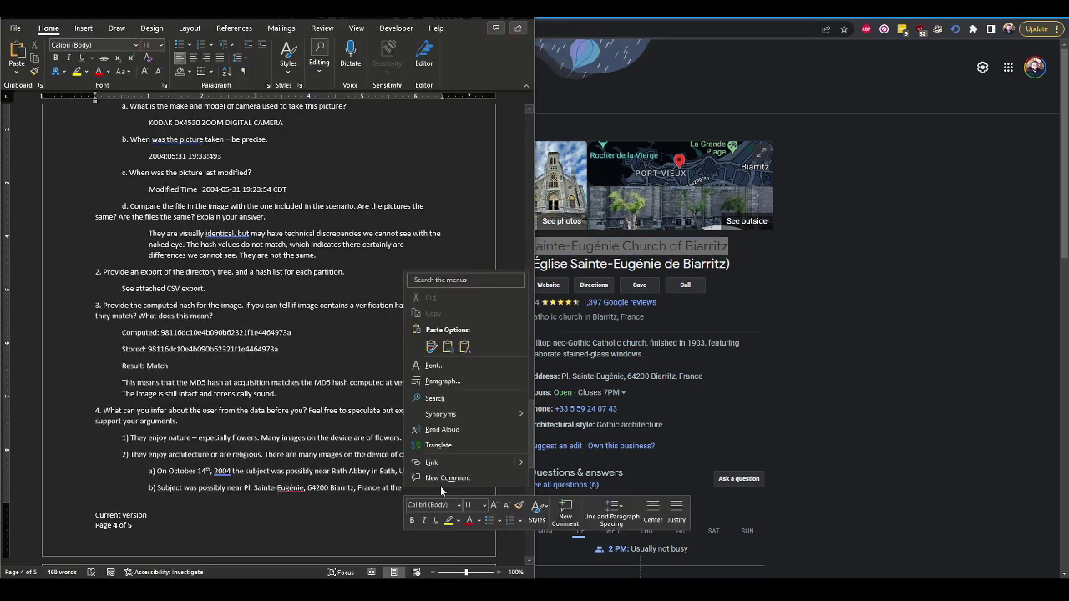
pyautogui.click(447, 347)
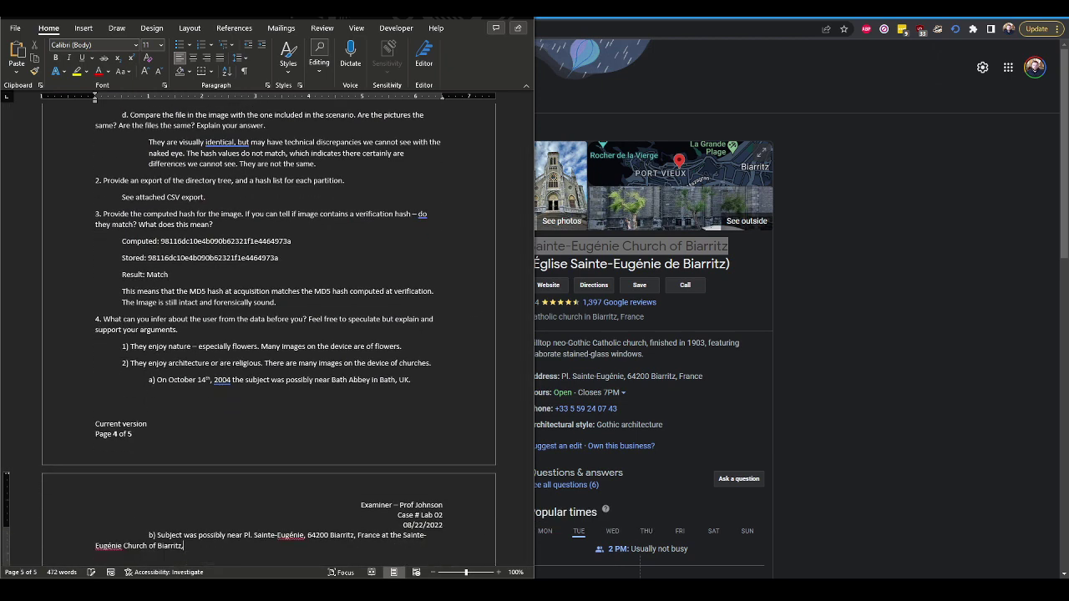
# - Switch to Autopsy to check the dates of little church (neg).png, return to the report and end item b) with a period
pyautogui.write('on')
pyautogui.hotkey('alt', 'Tab')
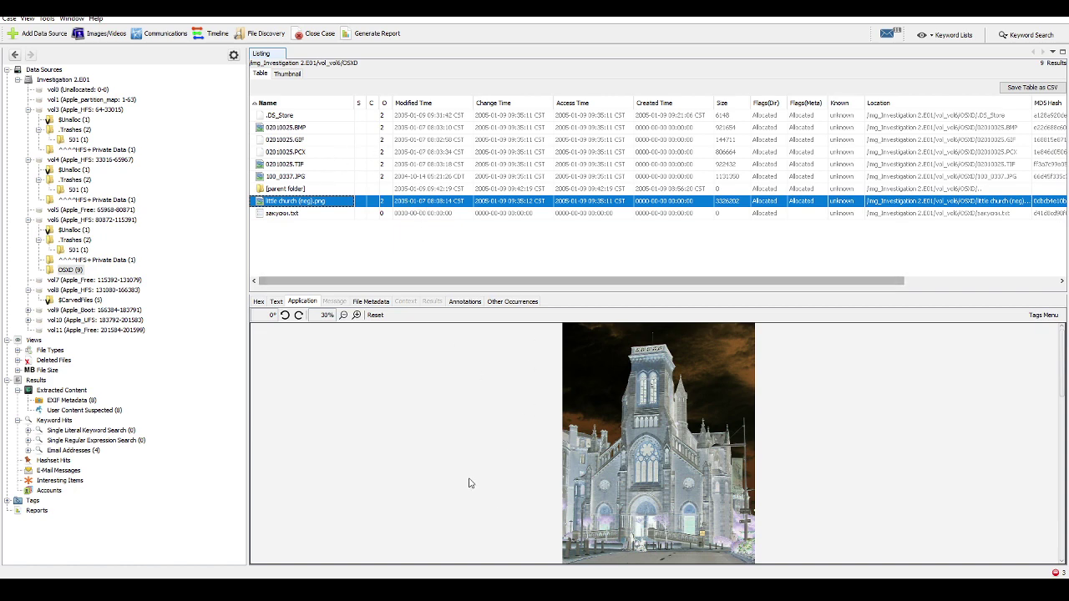
pyautogui.hotkey('alt', 'Tab')
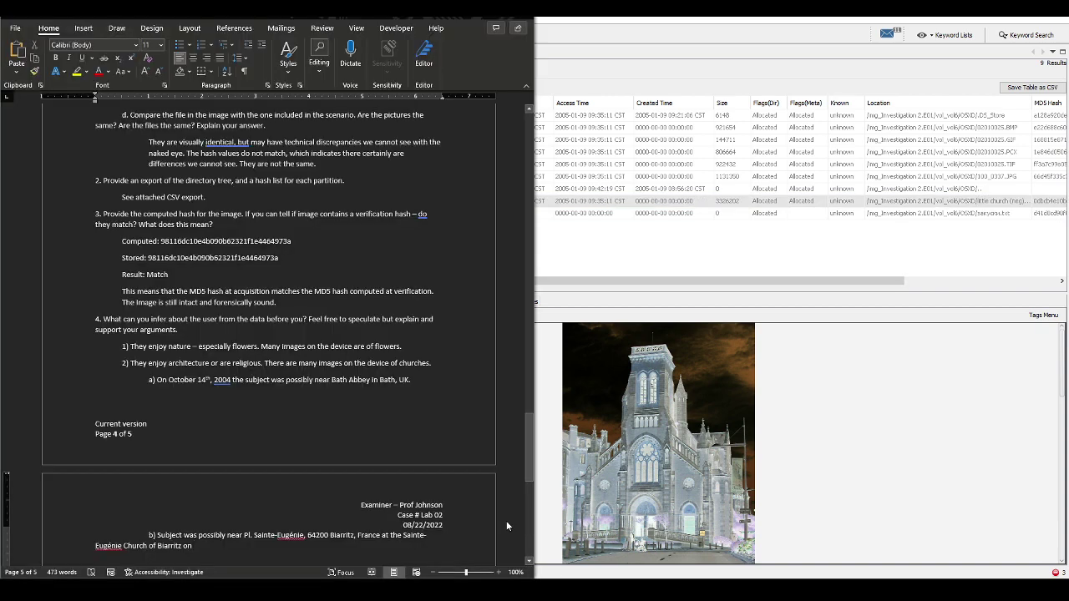
pyautogui.press('BackSpace')
pyautogui.press('BackSpace')
pyautogui.press('BackSpace')
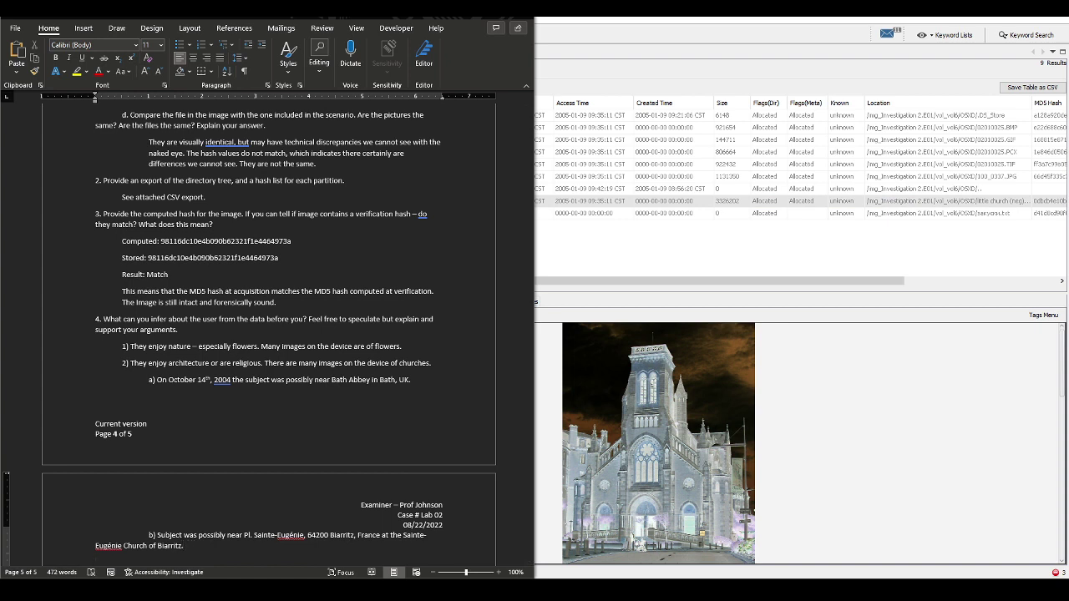
# - Add the sentence "There is a picture of the church on the device." to the end of items a) and b)
pyautogui.click(422, 380)
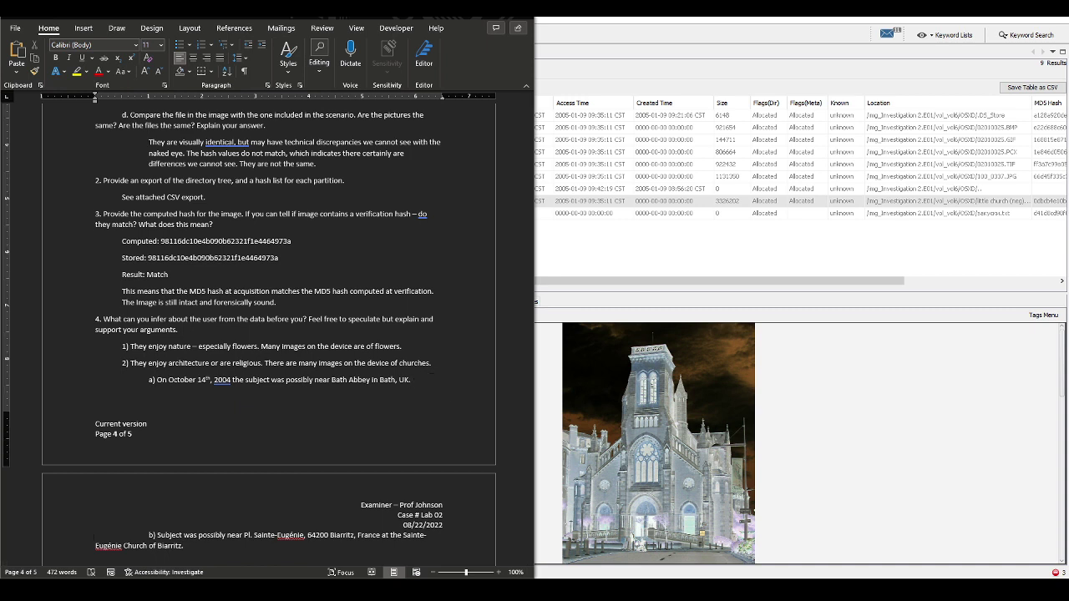
pyautogui.write('There isd')
pyautogui.press('BackSpace')
pyautogui.write('a picture of the church on the device.')
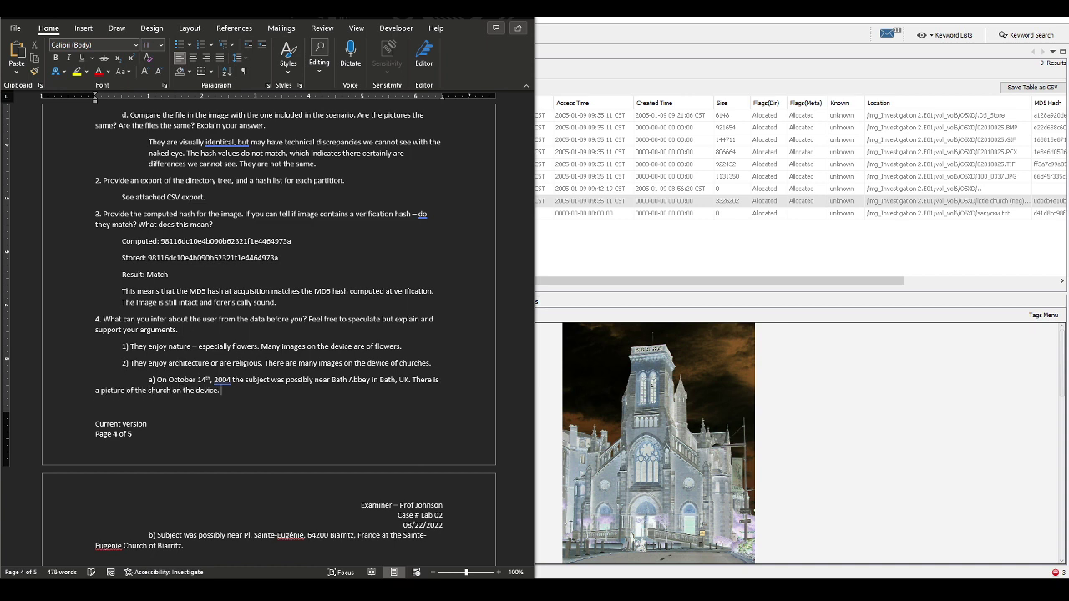
pyautogui.click(220, 547)
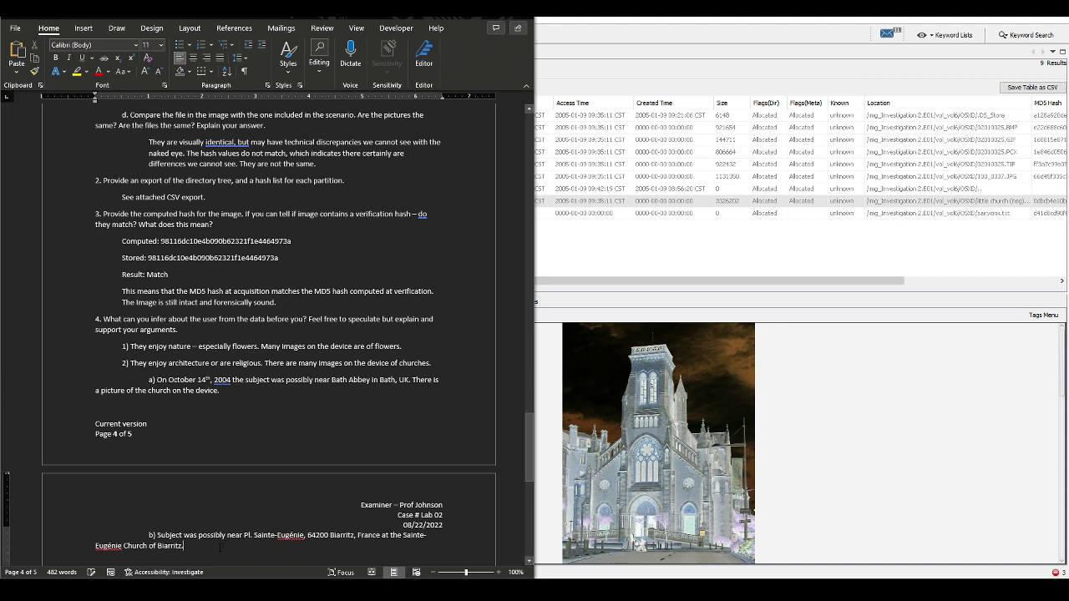
pyautogui.write('There')
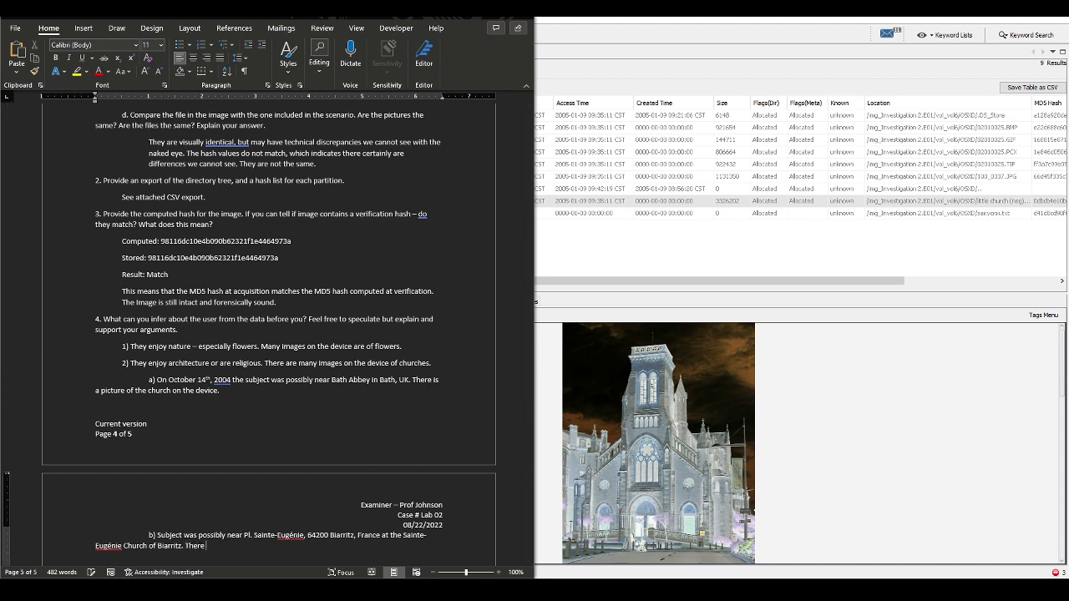
pyautogui.write(' is a picture of the church on the device. ')
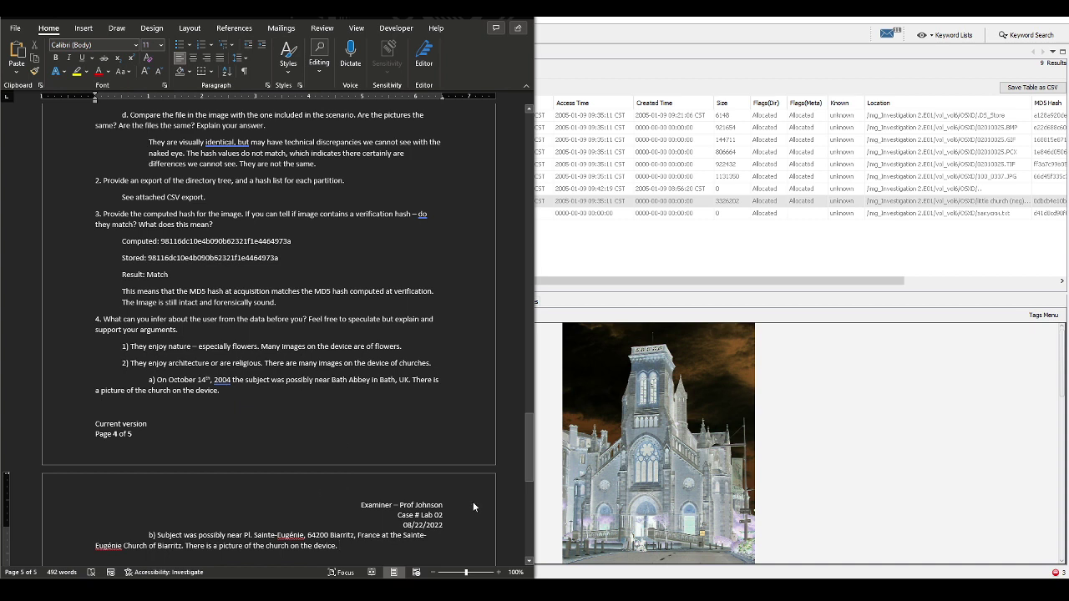
# - Begin item 3) below the church items with "The subject either speaks Russian or knows people that"
pyautogui.write('3)')
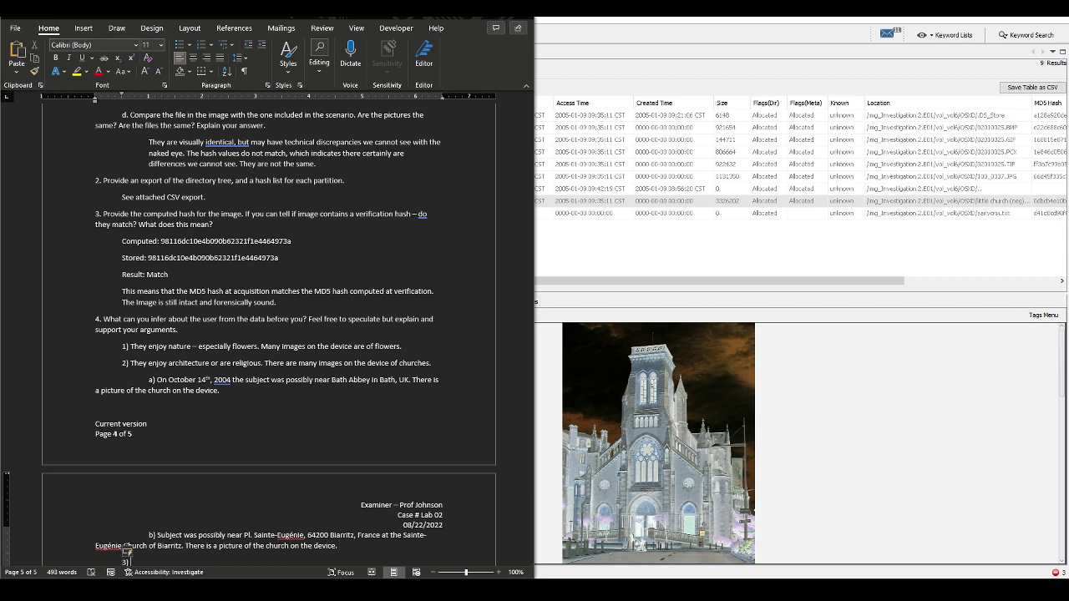
pyautogui.write(' The subject')
pyautogui.scroll(-2, 417, 279)
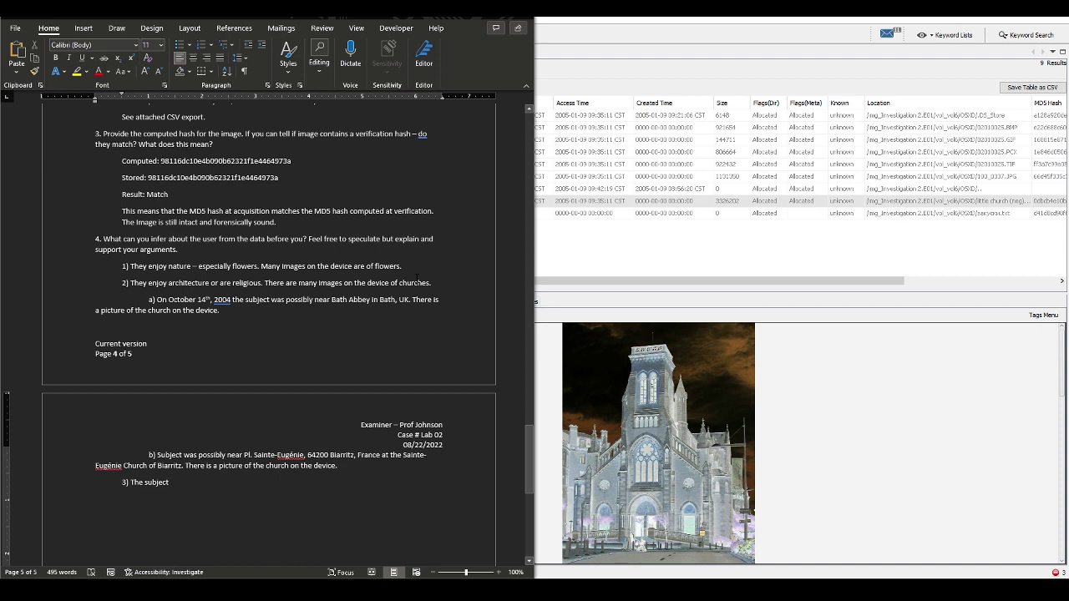
pyautogui.write('either spe')
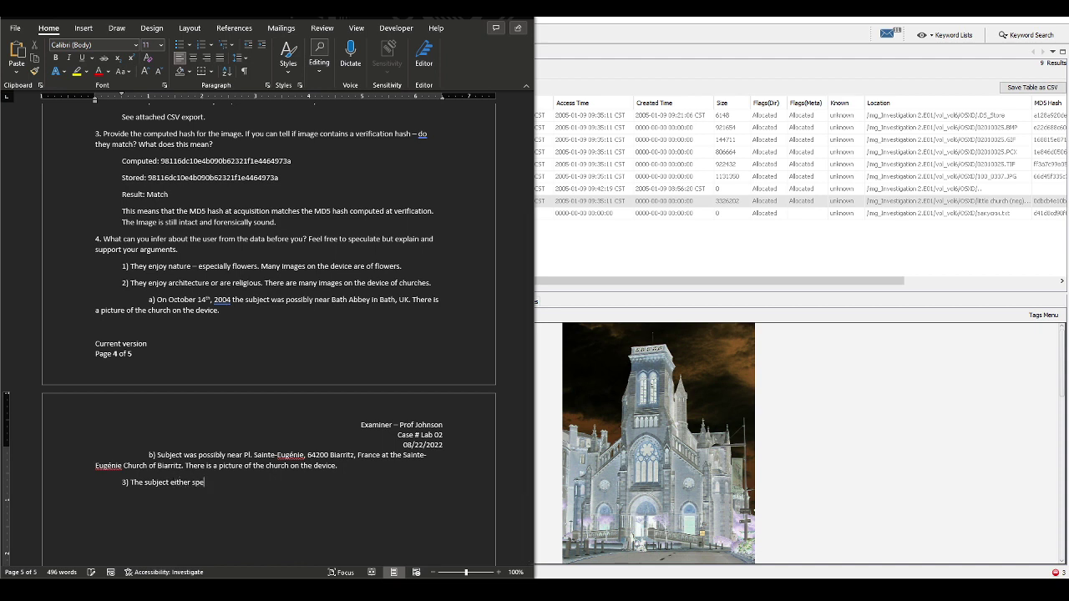
pyautogui.write('aks Russian ')
pyautogui.write('or')
pyautogui.write('was a')
pyautogui.press('BackSpace')
pyautogui.press('BackSpace')
pyautogui.press('BackSpace')
pyautogui.press('BackSpace')
pyautogui.press('BackSpace')
pyautogui.write('knows people that')
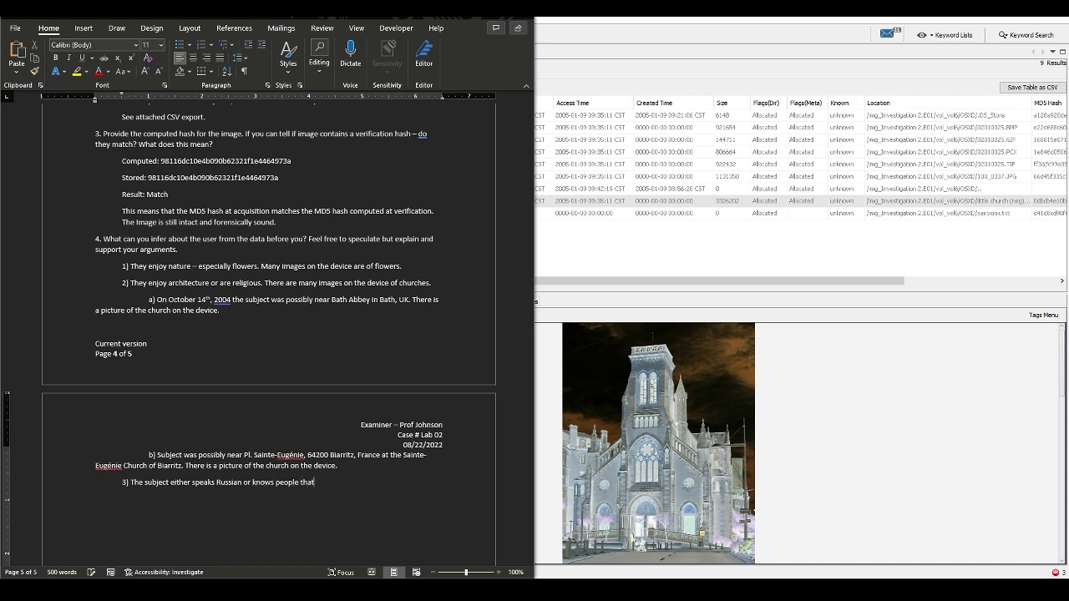
# - Continue item 3) with "do. They may have recently hosted a dinner or party for those speakers. There is an appetizer menu in cyrrici/English"
pyautogui.write(' do. They may have recently hosted a co')
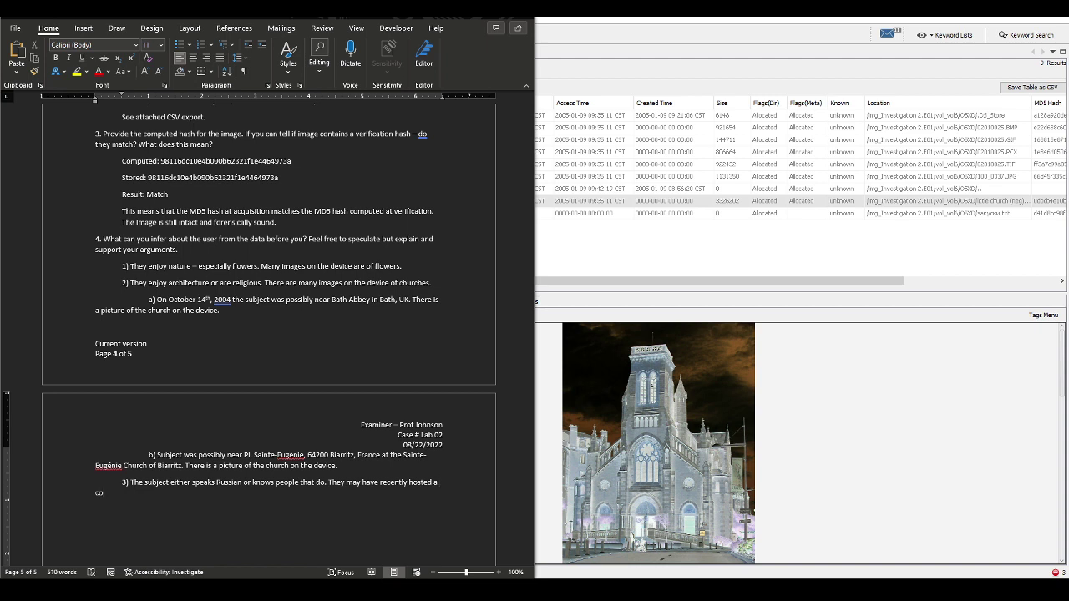
pyautogui.press('BackSpace')
pyautogui.write('dinner or party for those speakers. There is a')
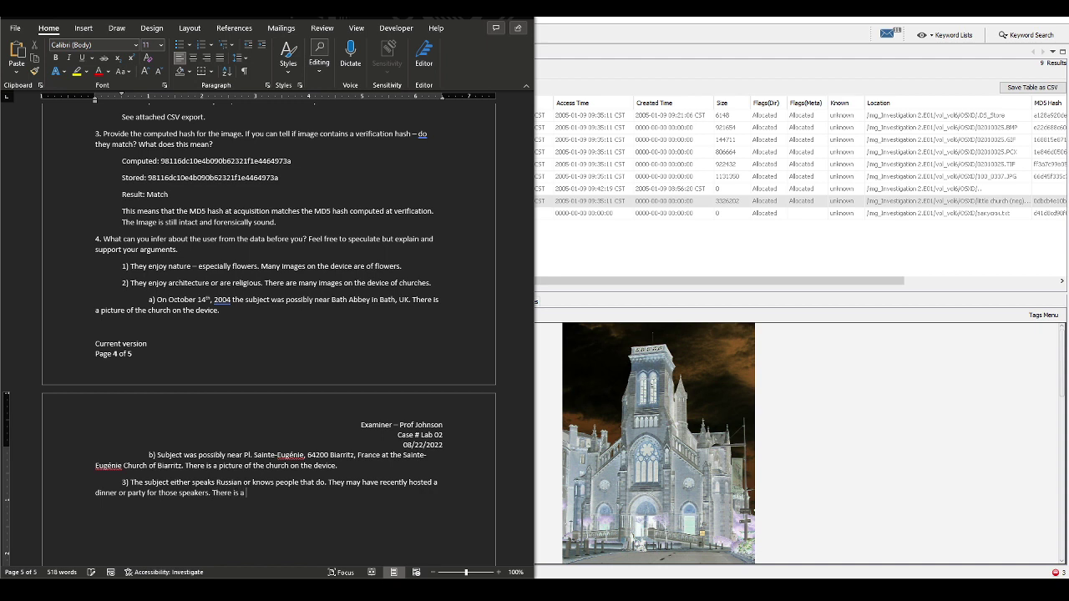
pyautogui.press('BackSpace')
pyautogui.write('n appetizer menu in cyrric/English')
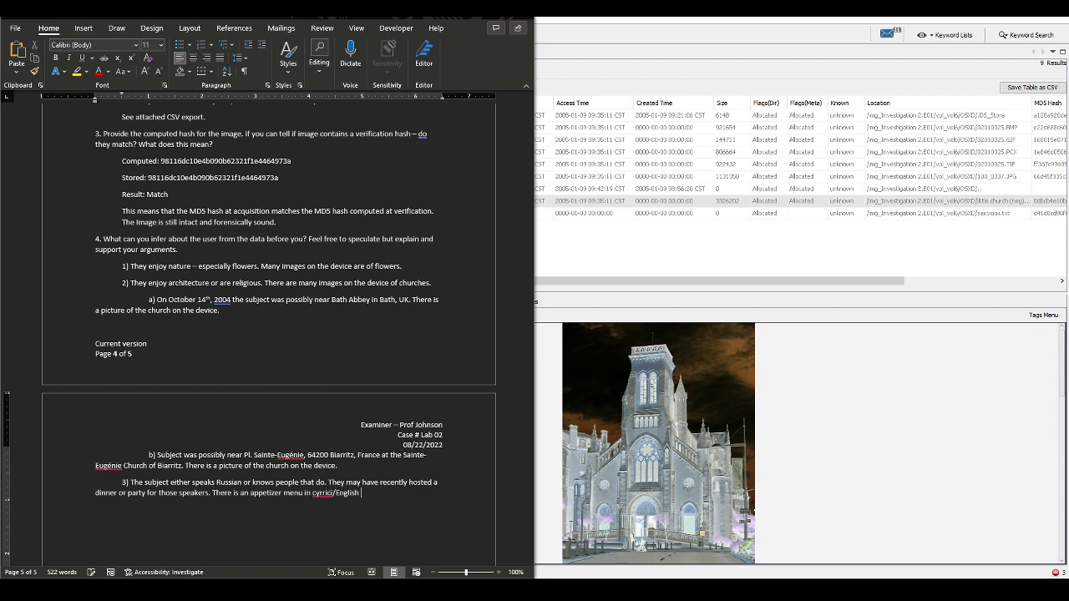
# - Correct the misspelled script name in item 3) to "Cyrillic" and finish the sentence with "on the device."
pyautogui.click(333, 492)
pyautogui.press('BackSpace')
pyautogui.press('BackSpace')
pyautogui.press('BackSpace')
pyautogui.press('BackSpace')
pyautogui.press('BackSpace')
pyautogui.press('BackSpace')
pyautogui.press('BackSpace')
pyautogui.write('Cyrrilic')
pyautogui.click(363, 493)
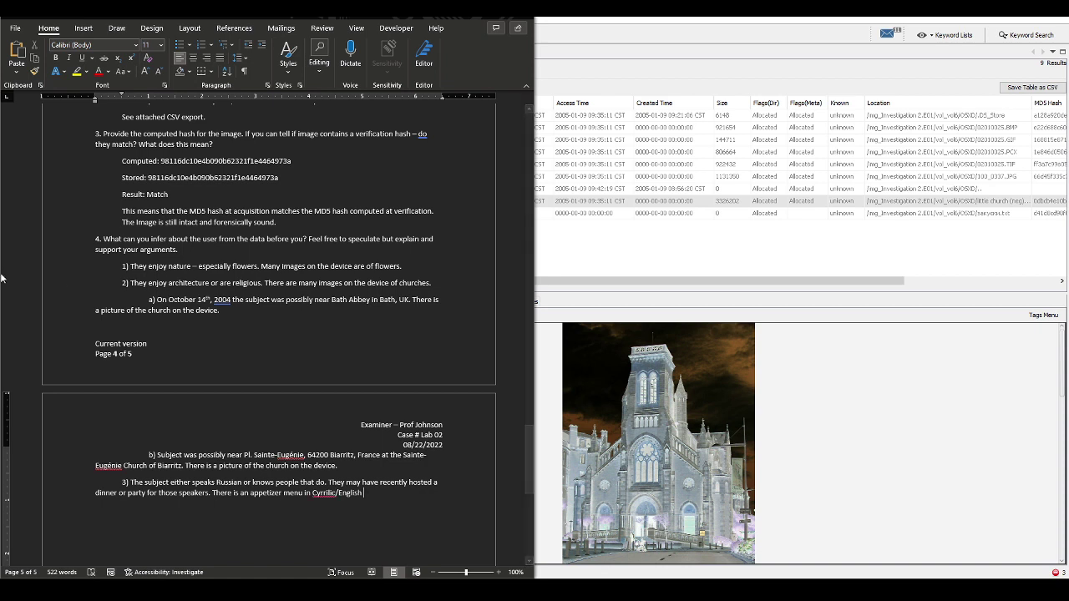
pyautogui.rightClick(316, 485)
pyautogui.press('Escape')
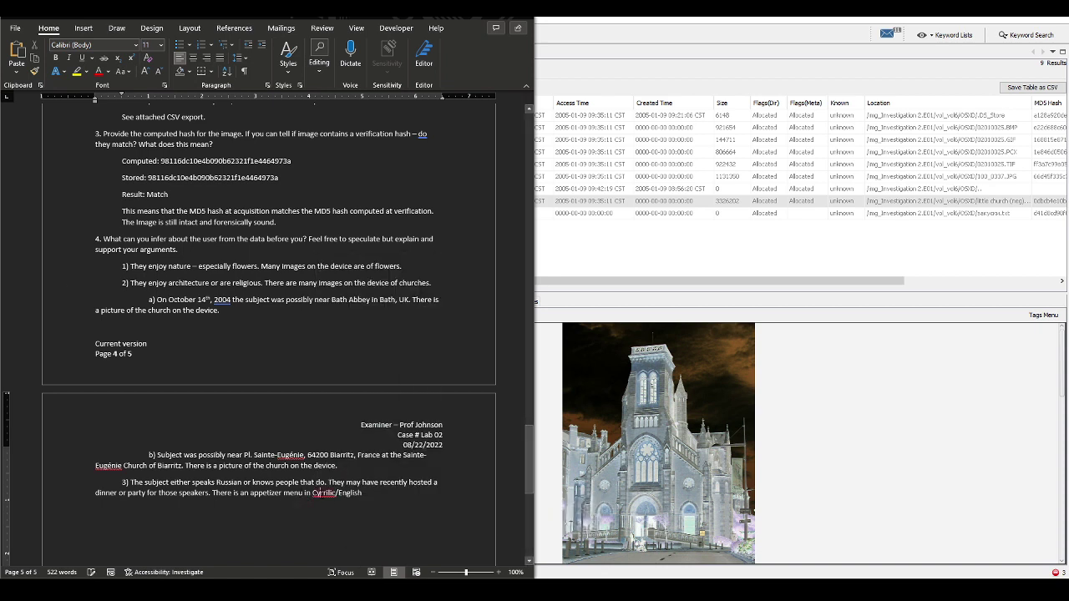
pyautogui.rightClick(322, 493)
pyautogui.click(381, 340)
pyautogui.write('on the device.')
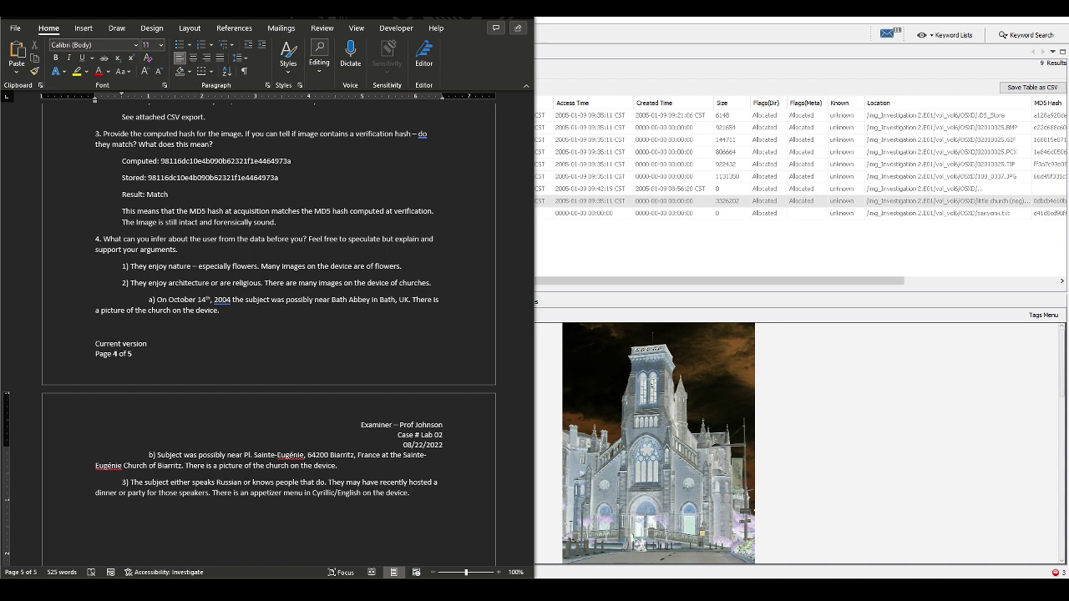
# - Indent the wrapped lines of items 3) and b) so that each aligns with its own first line
pyautogui.press('Tab')
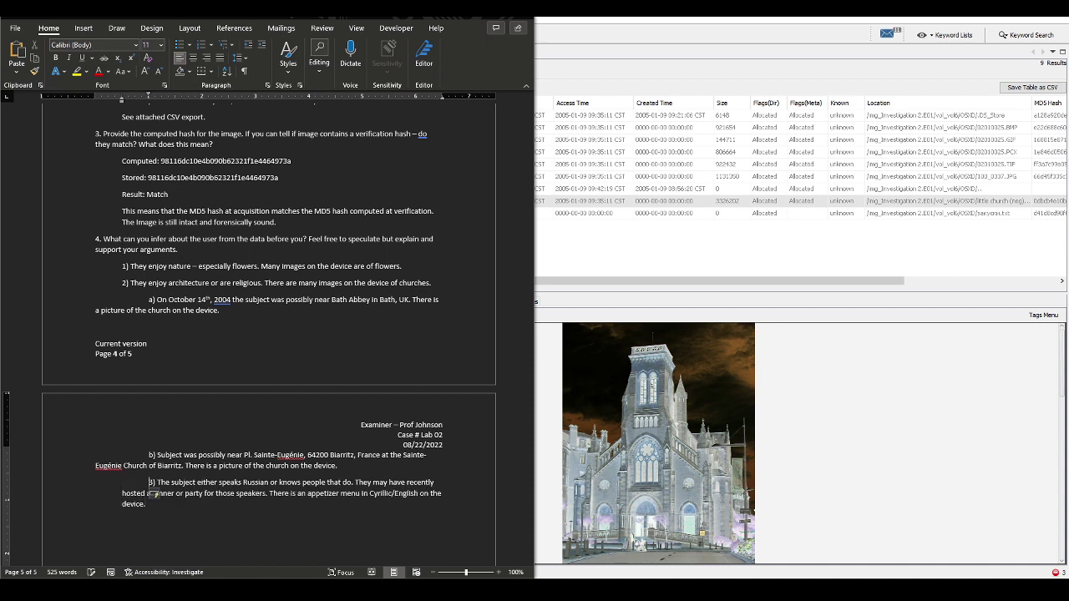
pyautogui.press('Up')
pyautogui.press('Up')
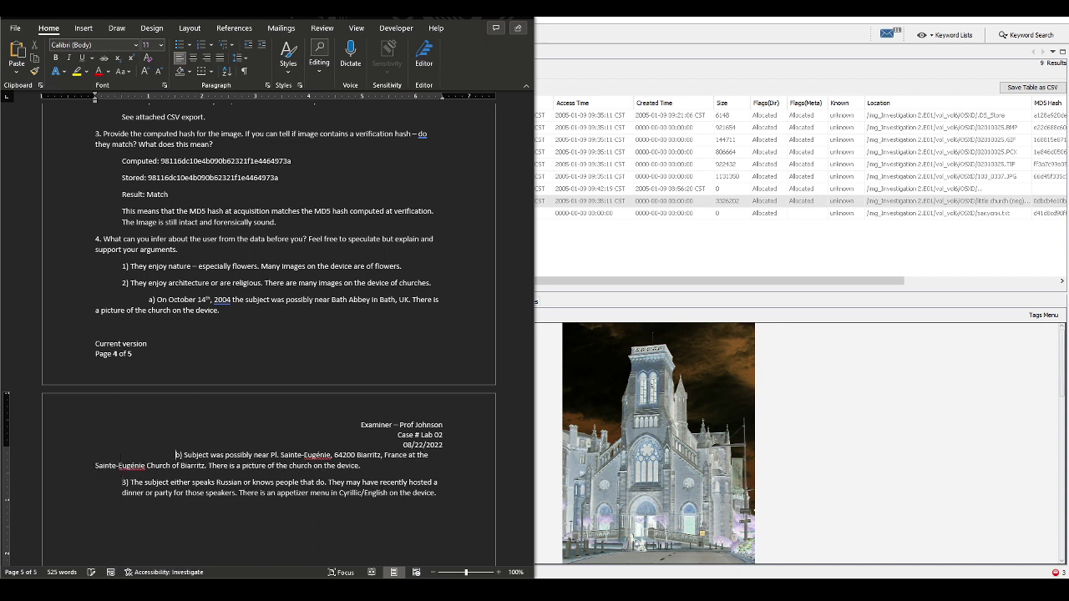
pyautogui.press('Right')
pyautogui.press('Tab')
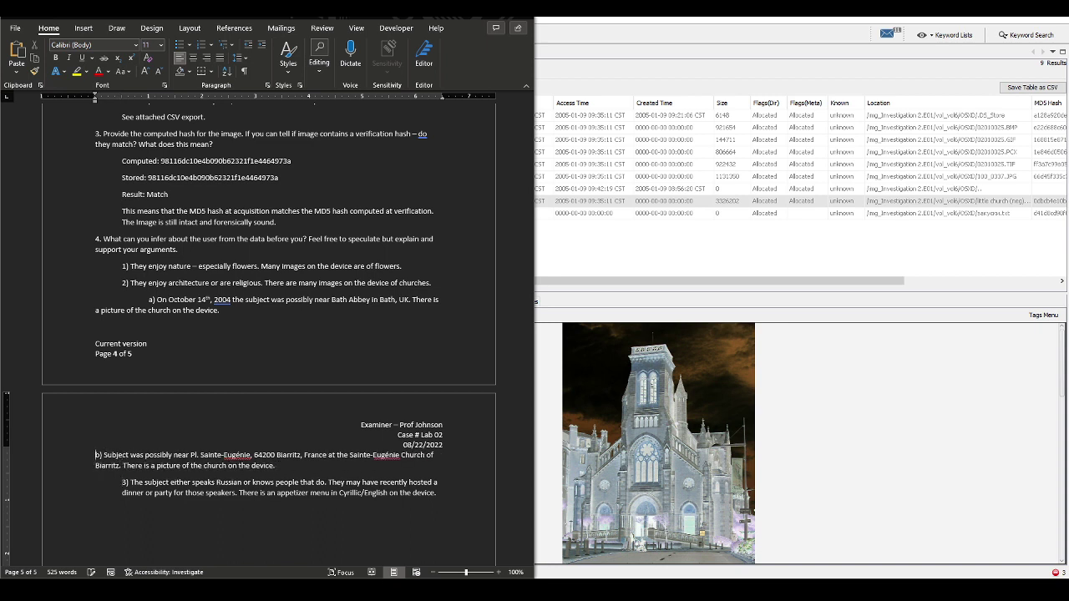
pyautogui.hotkey('ctrl', 'z')
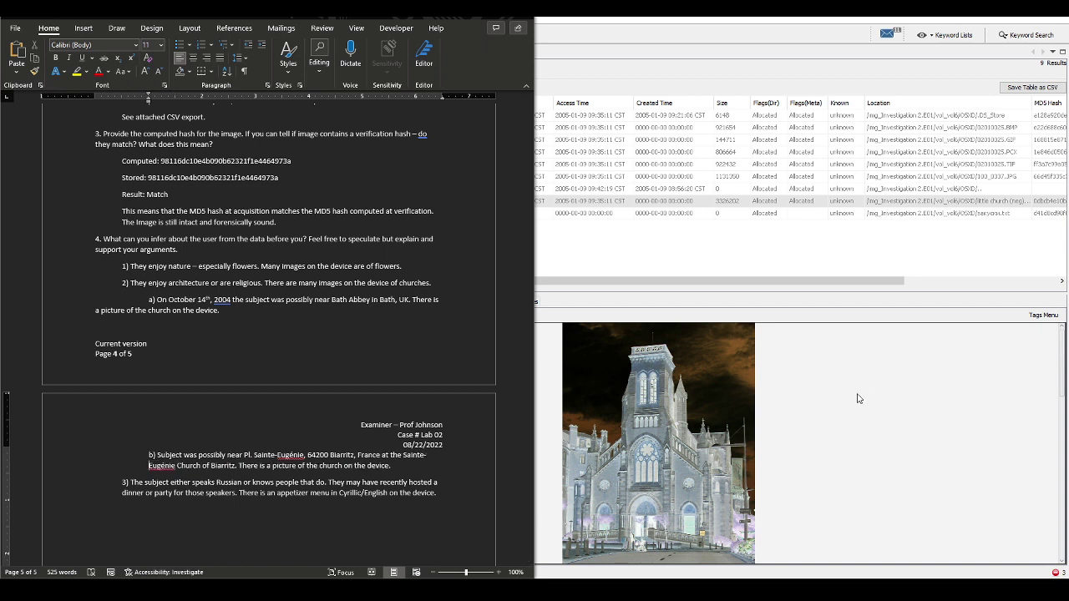
# - Switch to the browser, reverse-search the device's picture of the church square with Google Lens, and open the web results for Duomo di Amalfi
pyautogui.hotkey('alt', 'Tab')
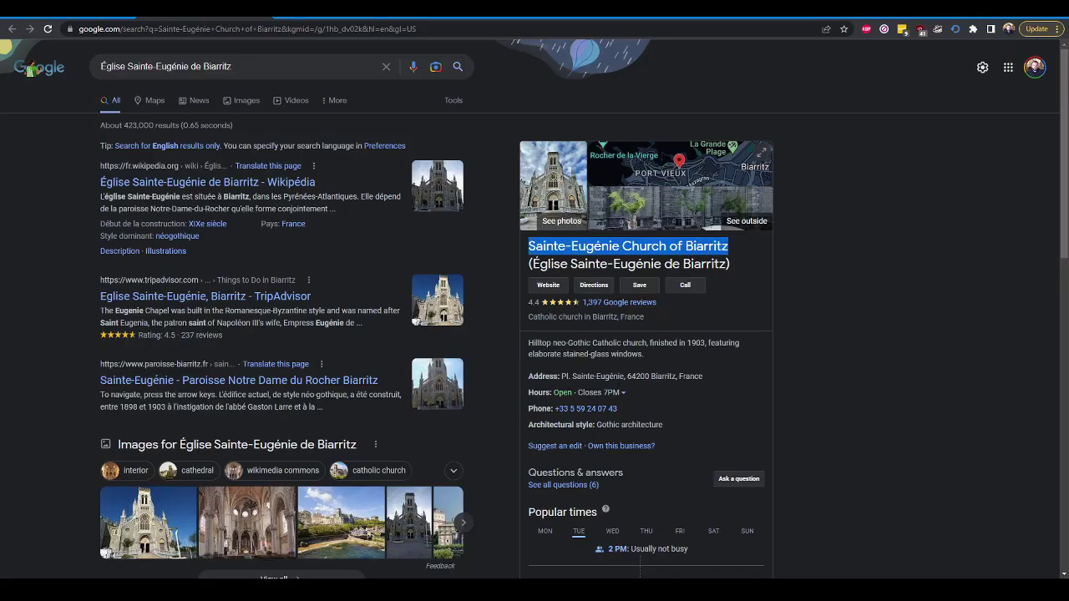
pyautogui.moveTo(451, 251); pyautogui.dragTo(300, 163)
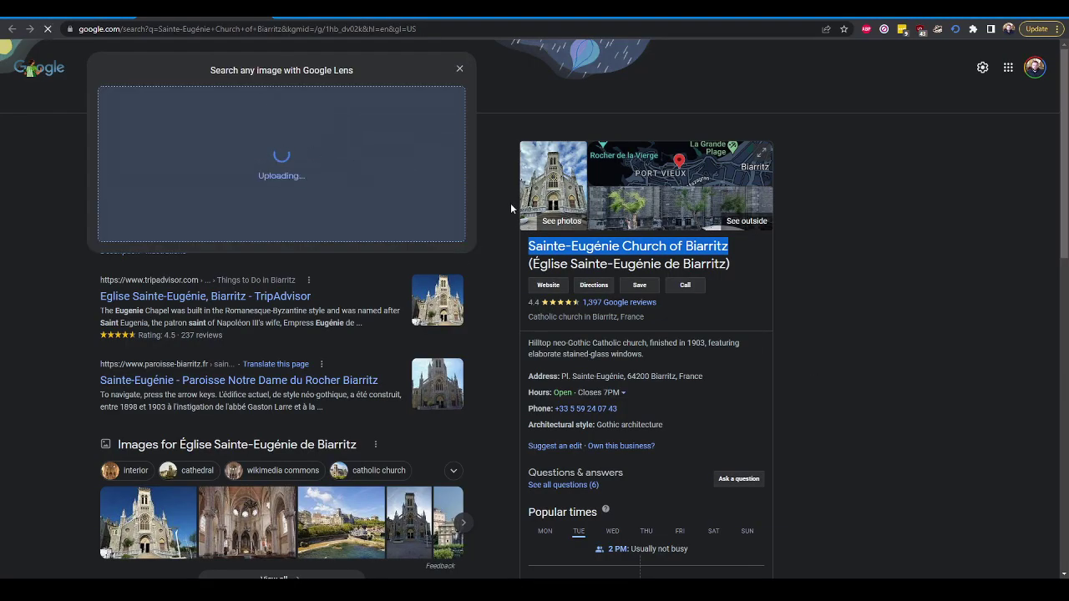
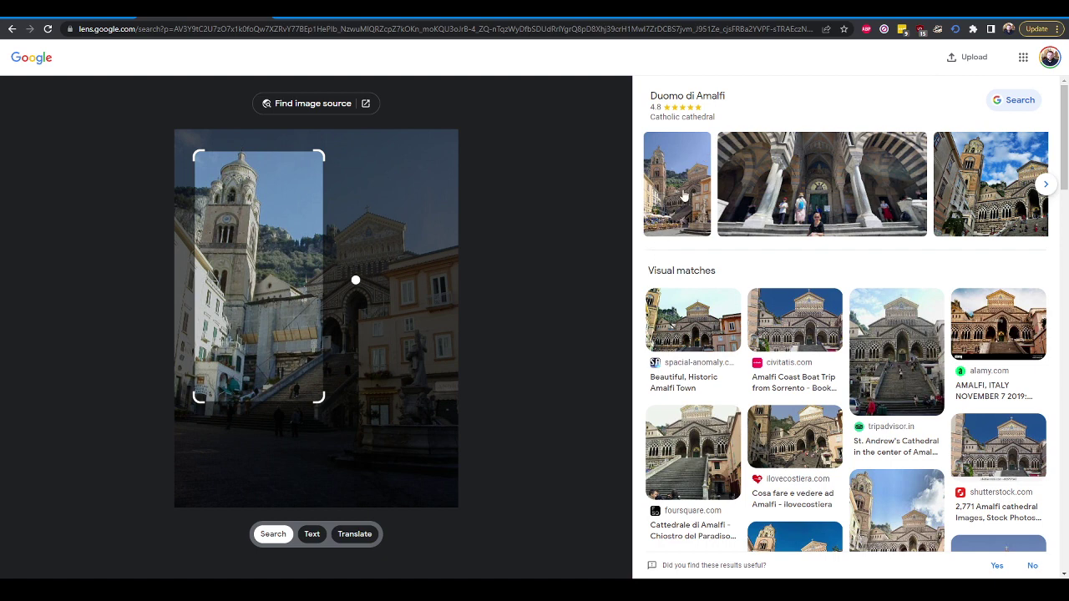
pyautogui.click(1022, 101)
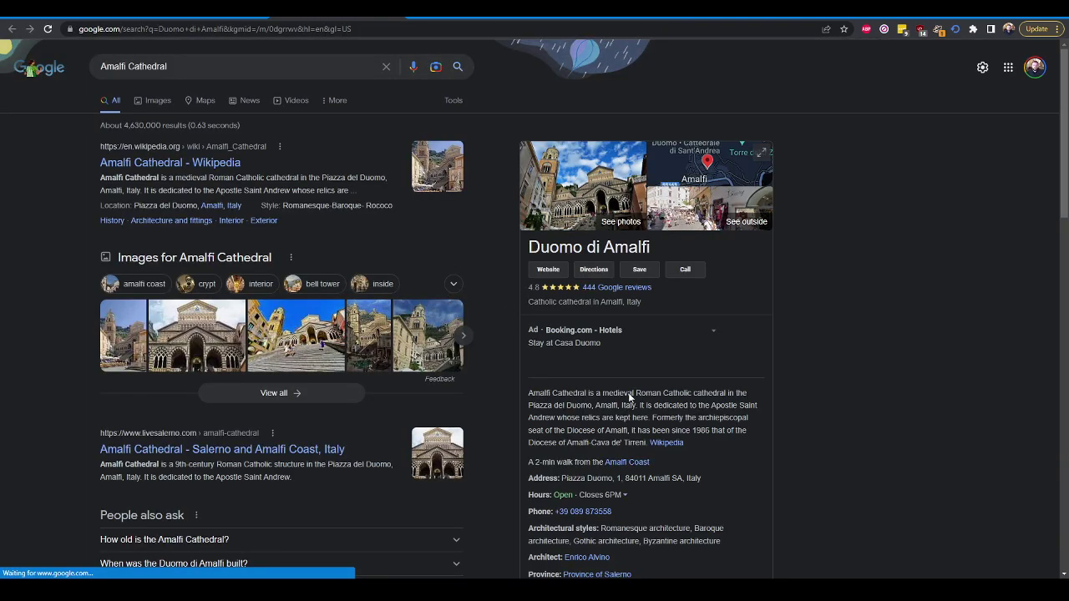
# - Copy the cathedral's street address from the search results and return to the report in Word
pyautogui.moveTo(704, 475); pyautogui.dragTo(562, 479)
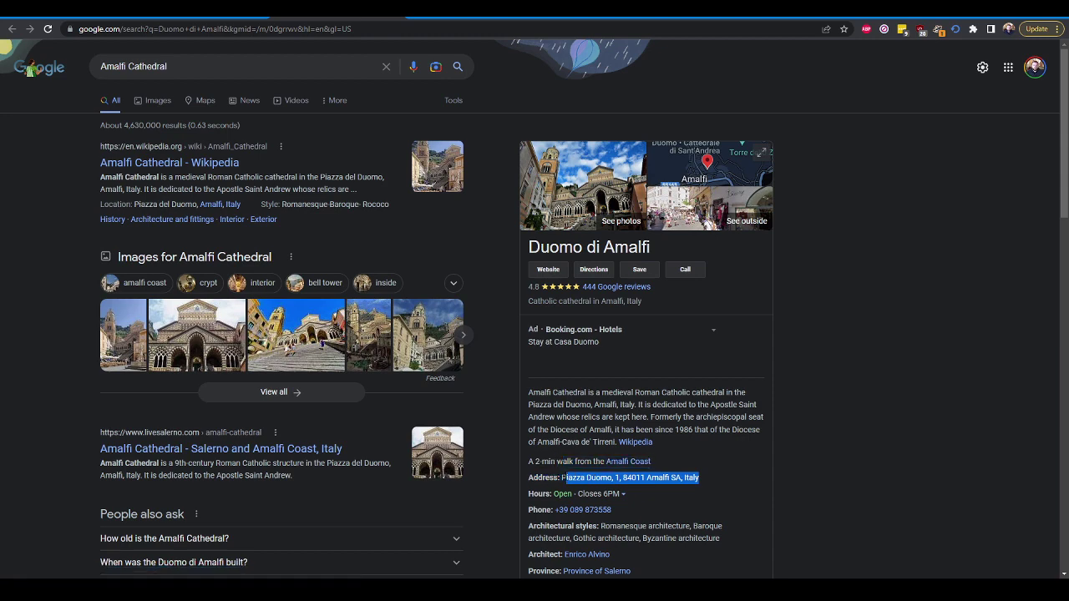
pyautogui.rightClick(614, 483)
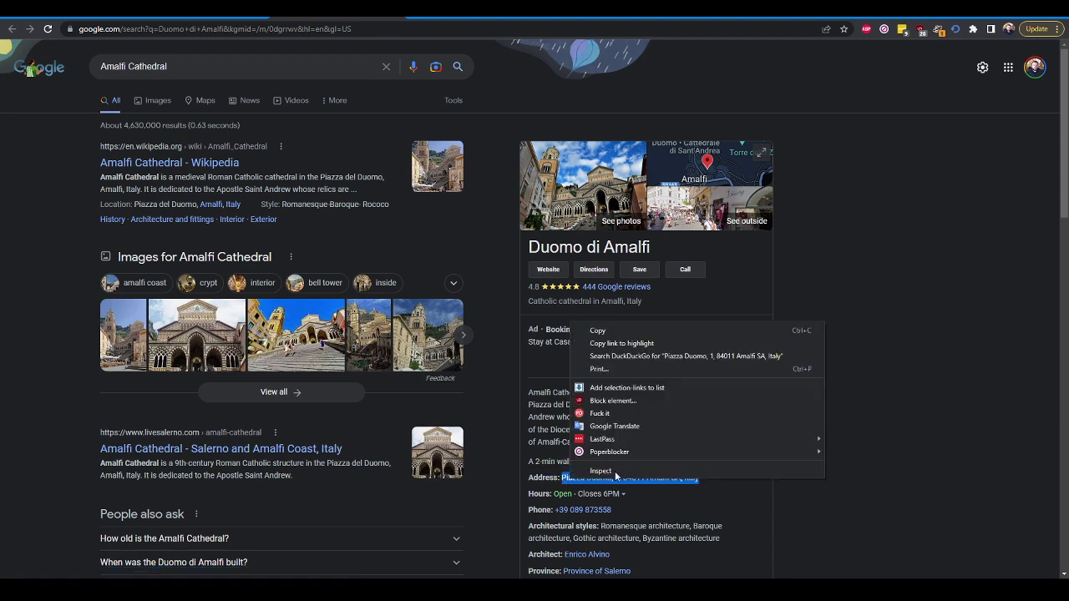
pyautogui.click(600, 330)
pyautogui.hotkey('alt', 'Tab')
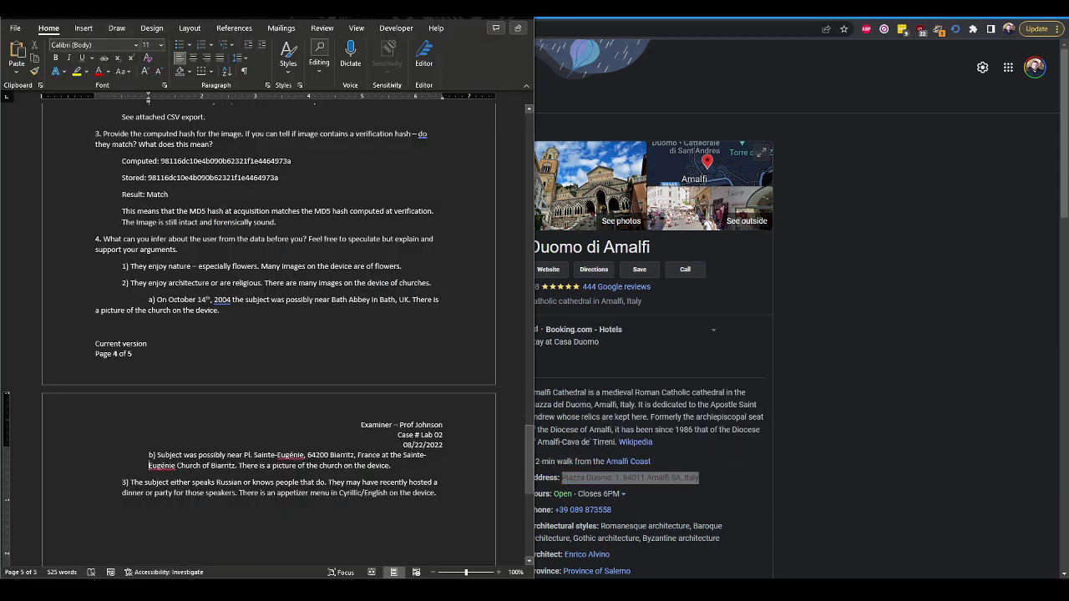
# - Add item c) below item b), reading "Subject was possibly near", the copied cathedral address pasted as plain text, and "at the"
pyautogui.press('Return')
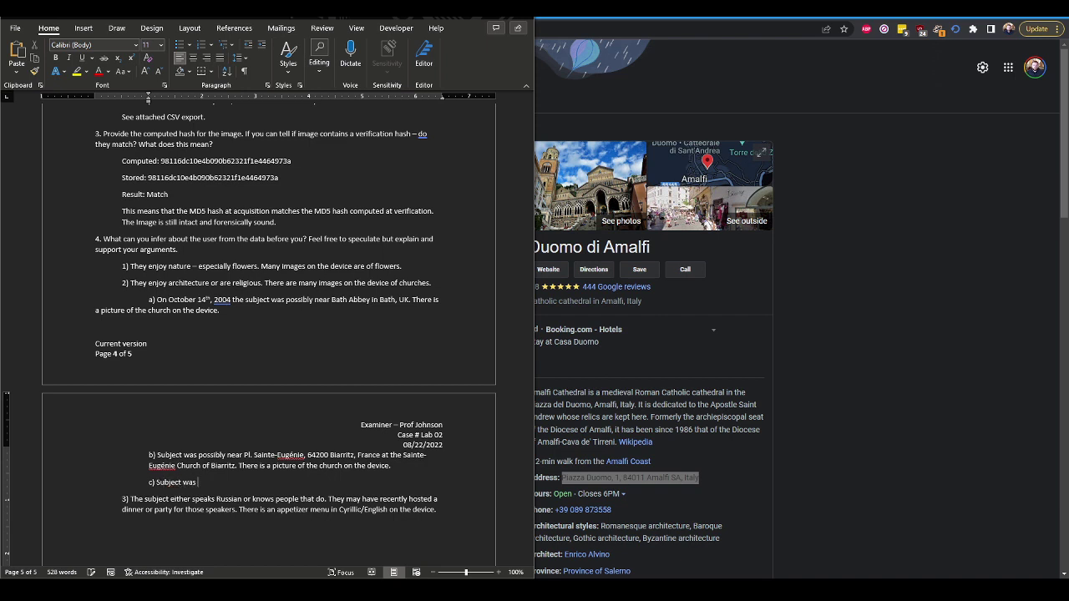
pyautogui.hotkey('alt', 'Tab')
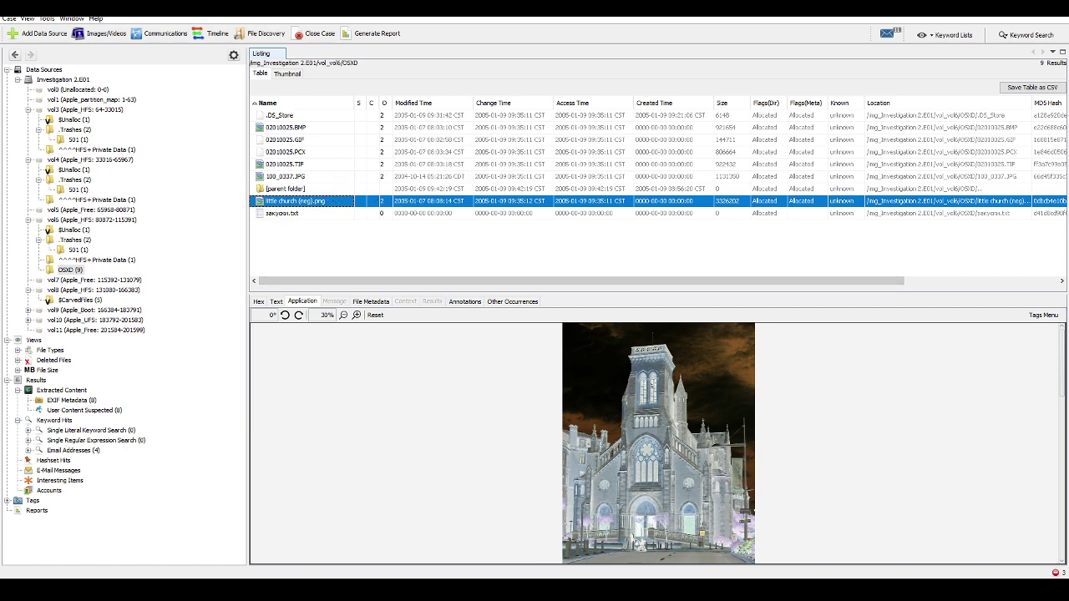
pyautogui.hotkey('alt', 'Tab')
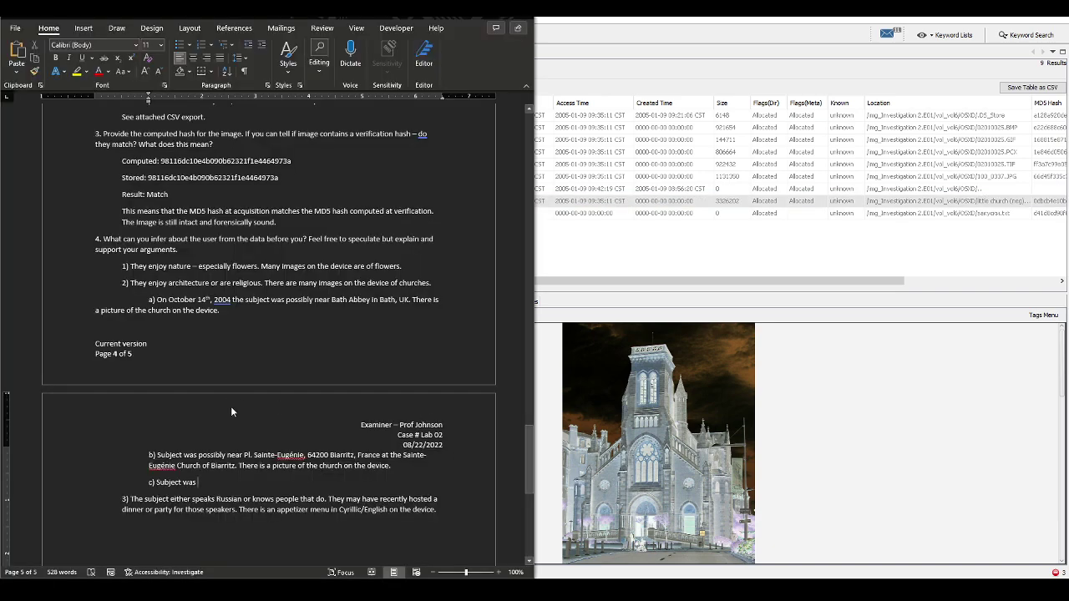
pyautogui.write('possi')
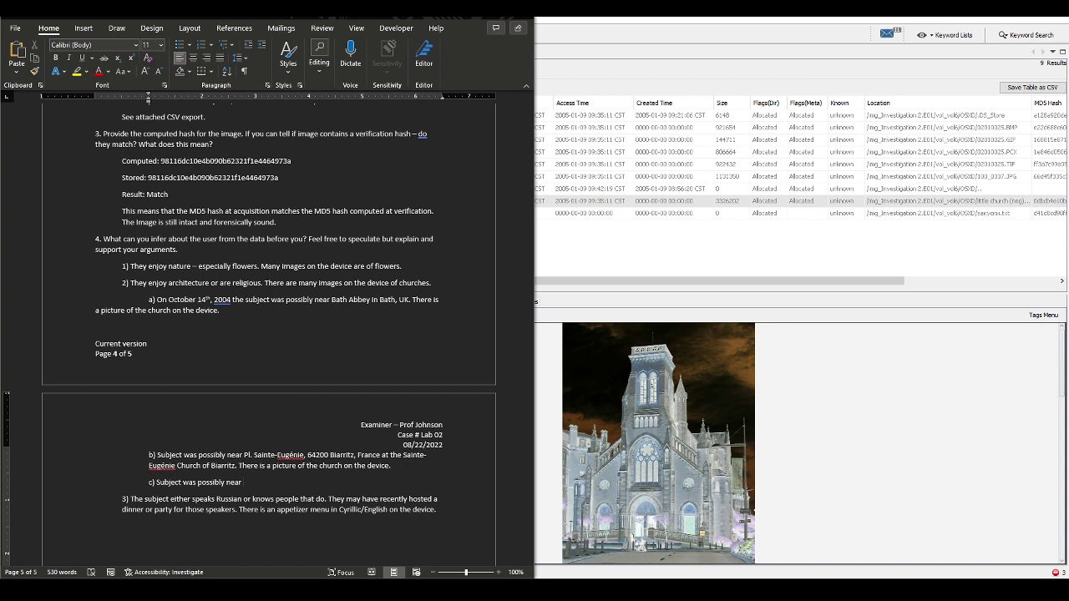
pyautogui.write('bly near')
pyautogui.rightClick(253, 482)
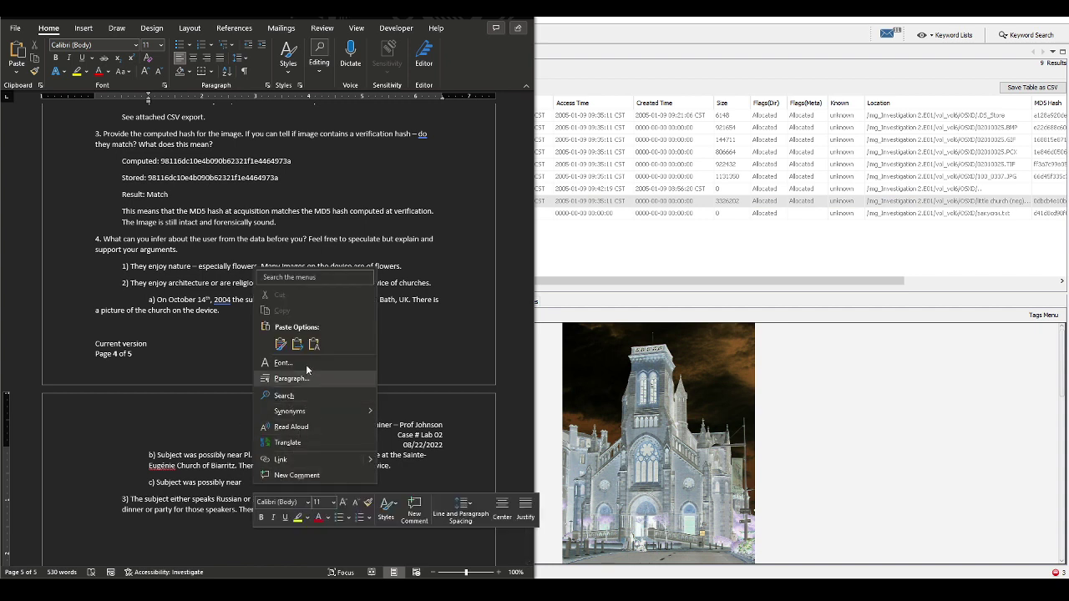
pyautogui.click(313, 343)
pyautogui.write('at the')
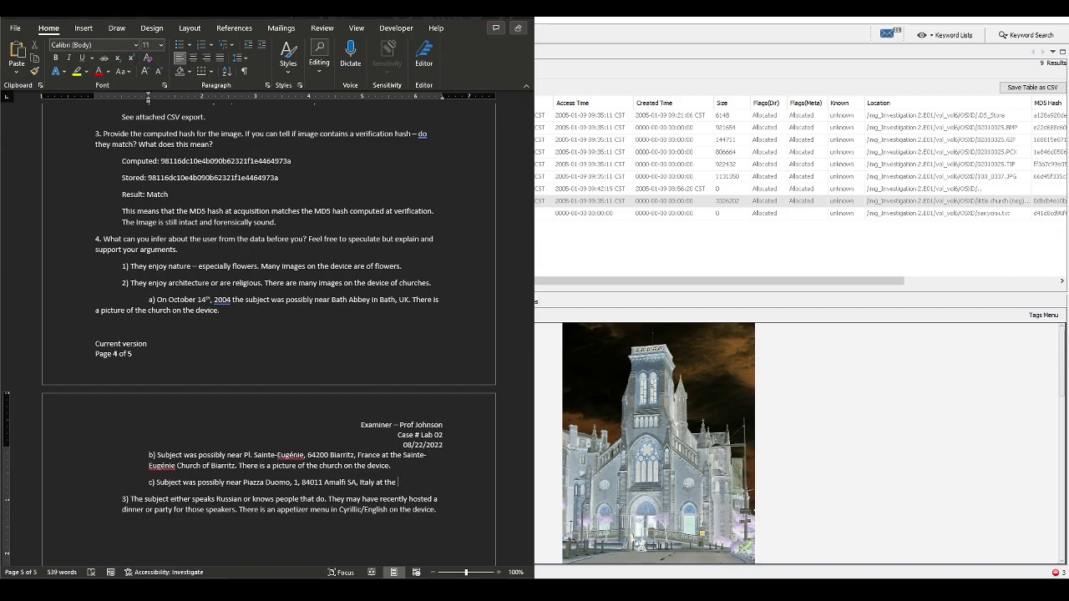
# - Finish item c) with the name "Duomo di Amalfi" copied from the browser and the sentence "There is a picture of the square on the device."
pyautogui.hotkey('alt', 'Tab')
pyautogui.moveTo(650, 248); pyautogui.dragTo(526, 248)
pyautogui.click(578, 248)
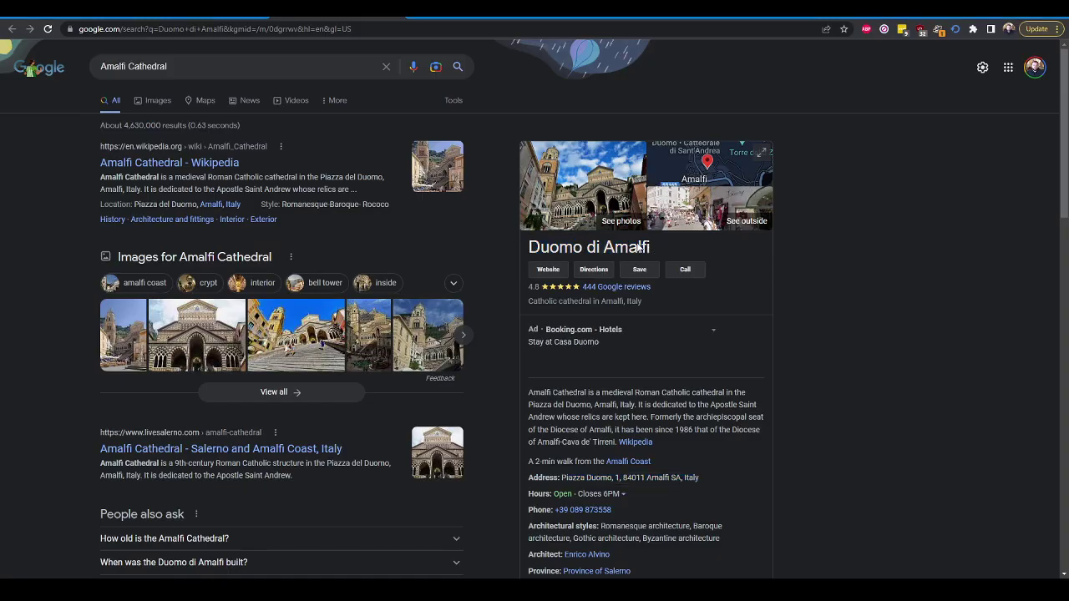
pyautogui.moveTo(651, 248); pyautogui.dragTo(529, 249)
pyautogui.rightClick(541, 244)
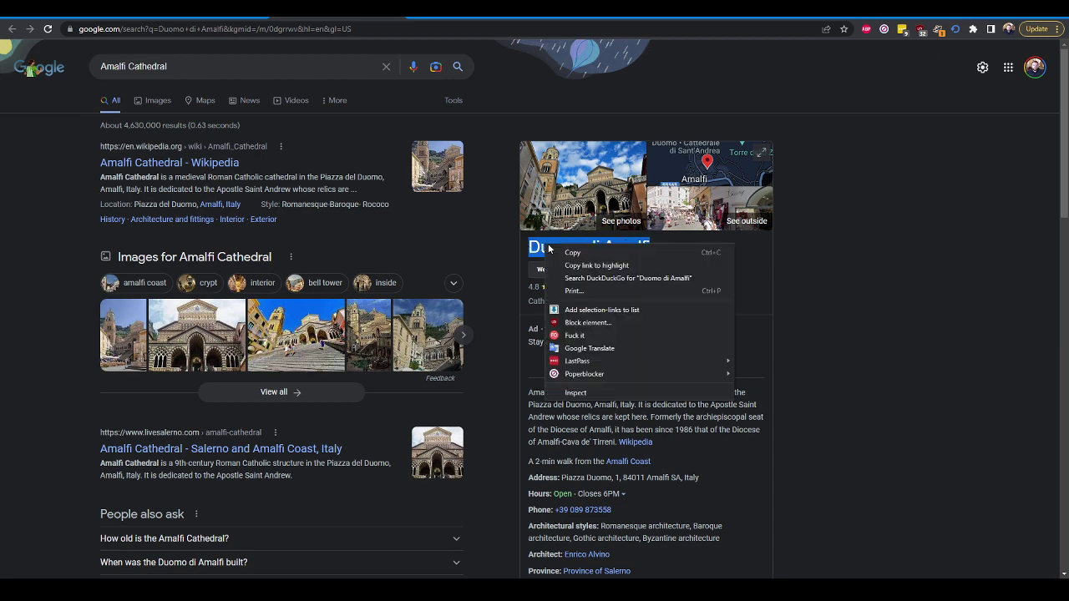
pyautogui.click(582, 255)
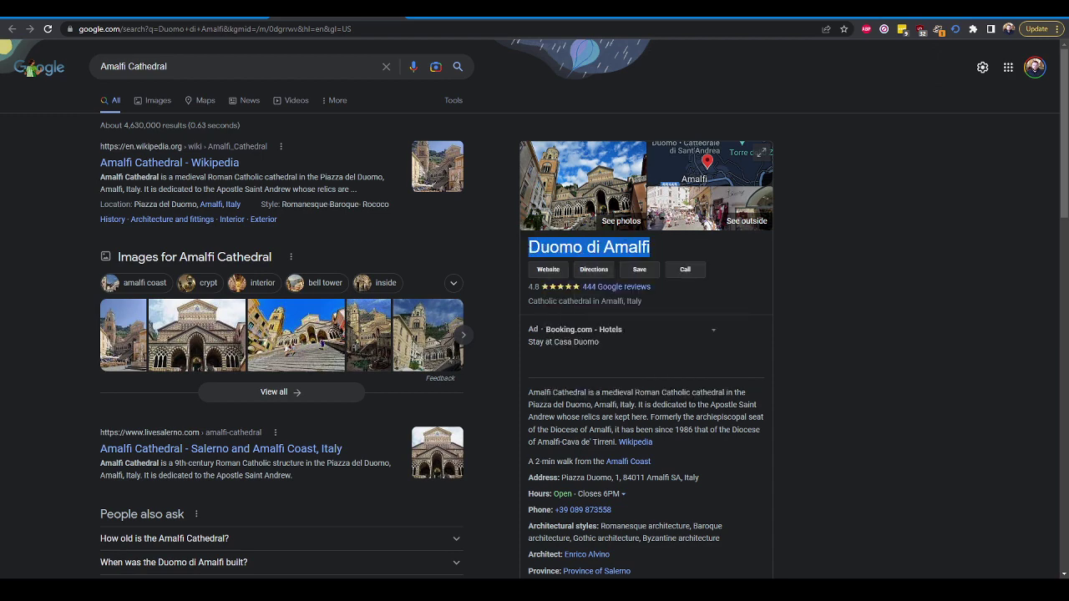
pyautogui.hotkey('alt', 'Tab')
pyautogui.rightClick(411, 483)
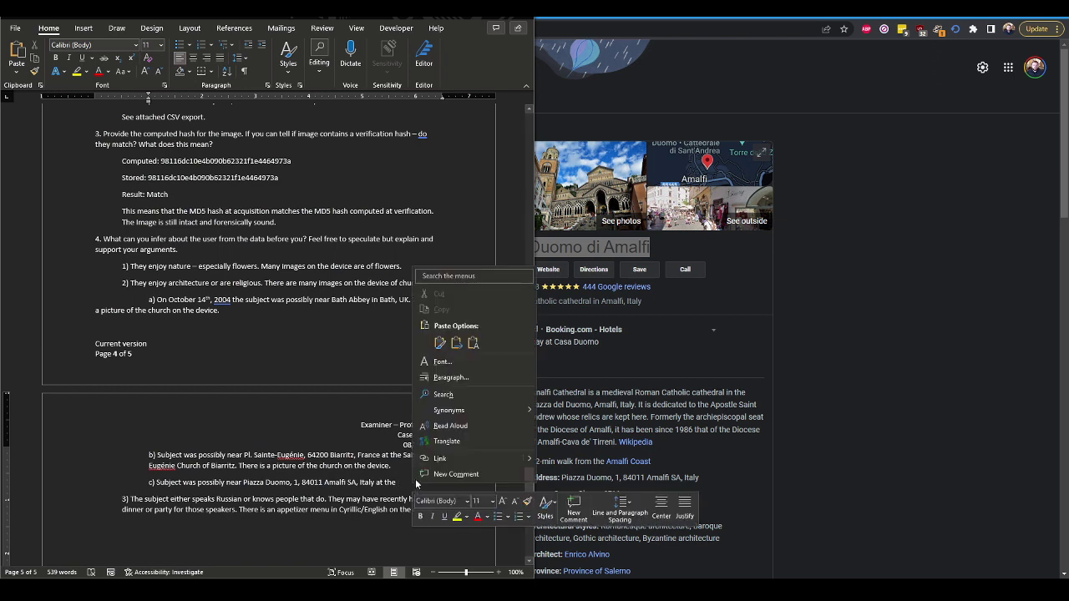
pyautogui.click(474, 344)
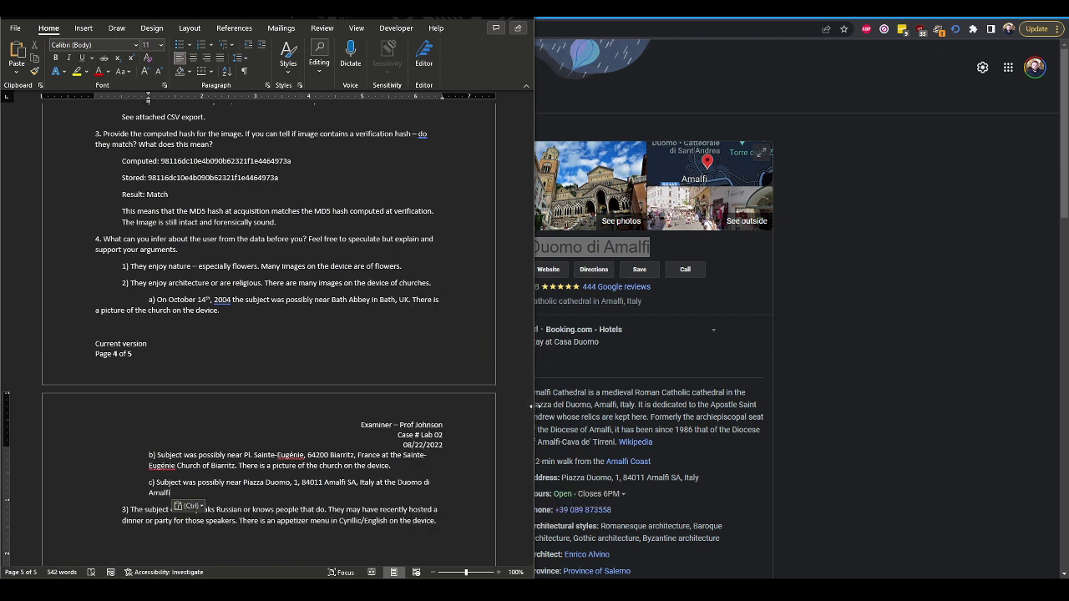
pyautogui.write('. There is a picture of the s')
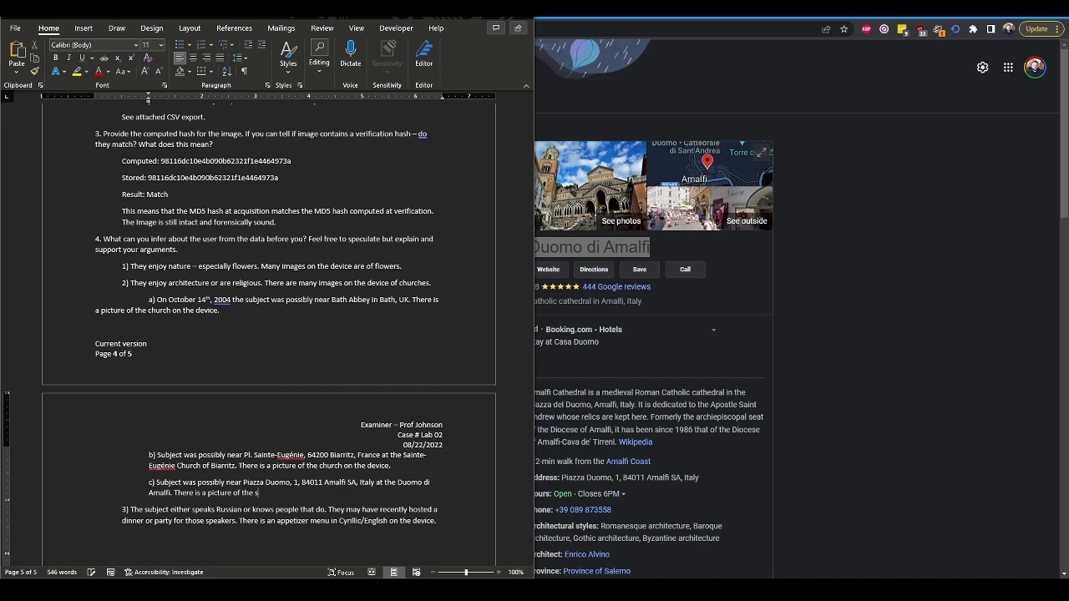
pyautogui.write('n the c')
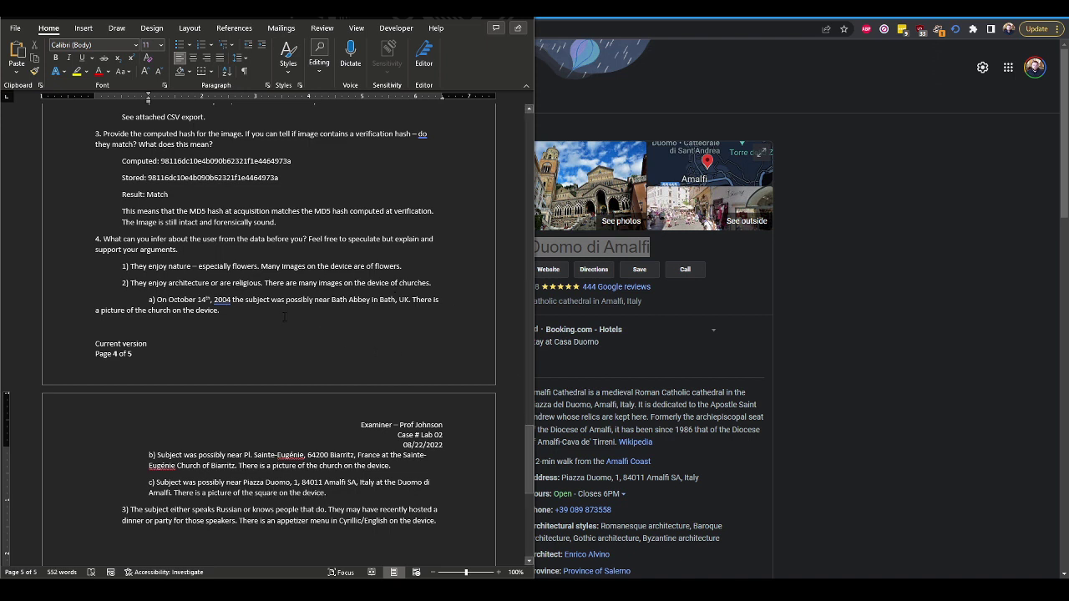
# - Indent the wrapped line of item a) so that it aligns with its first line
pyautogui.click(150, 299)
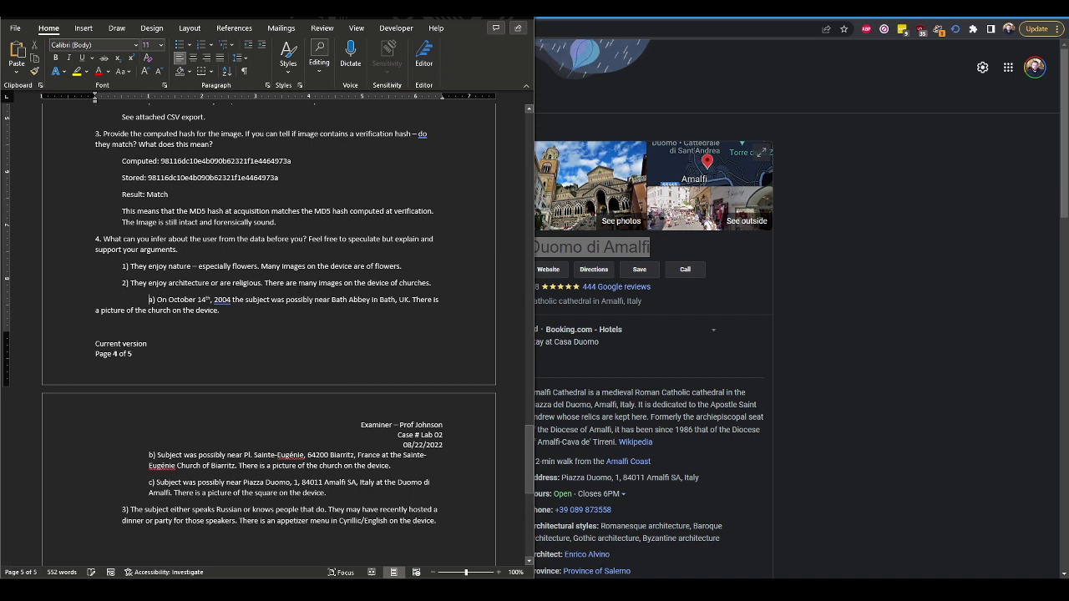
pyautogui.press('Tab')
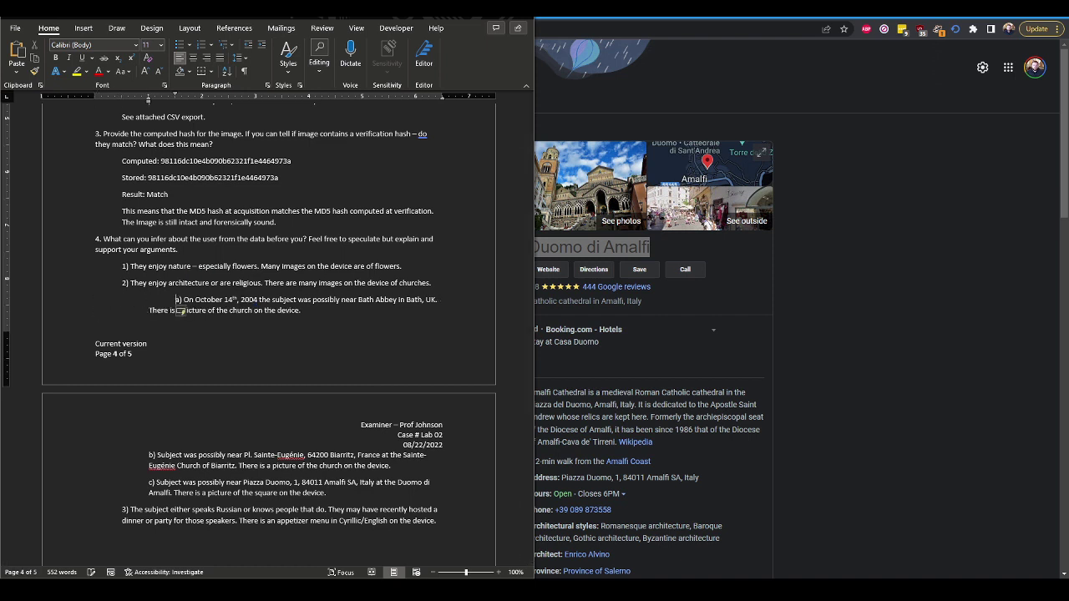
pyautogui.press('BackSpace')
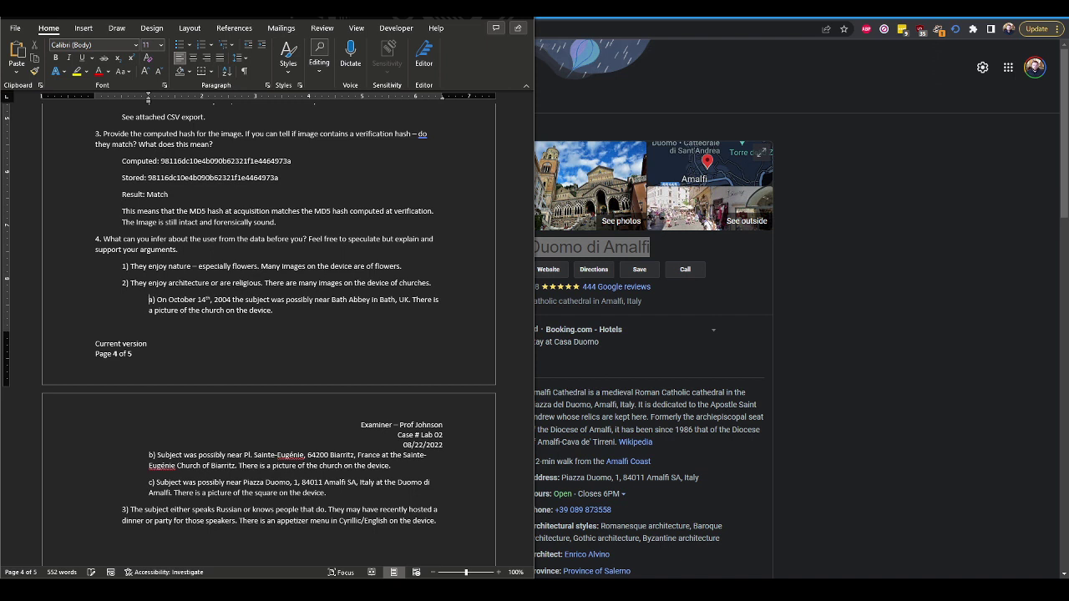
# - Add "They are an international traveller." to the end of item 2) and align its wrapped line with the first line
pyautogui.click(148, 265)
pyautogui.write('hey are')
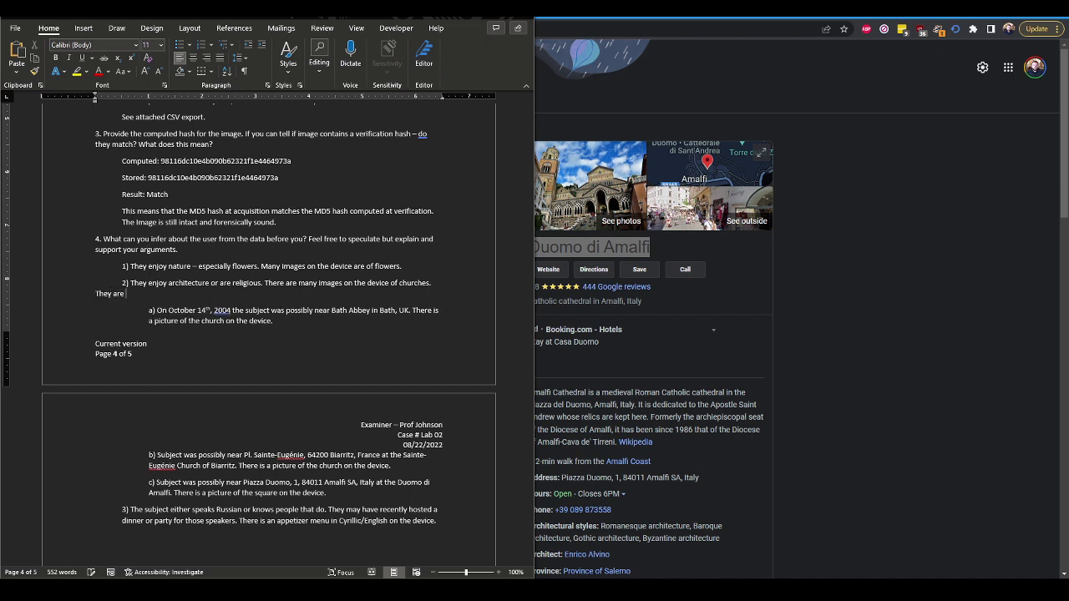
pyautogui.write(' an international traveller.')
pyautogui.click(122, 284)
pyautogui.press('Tab')
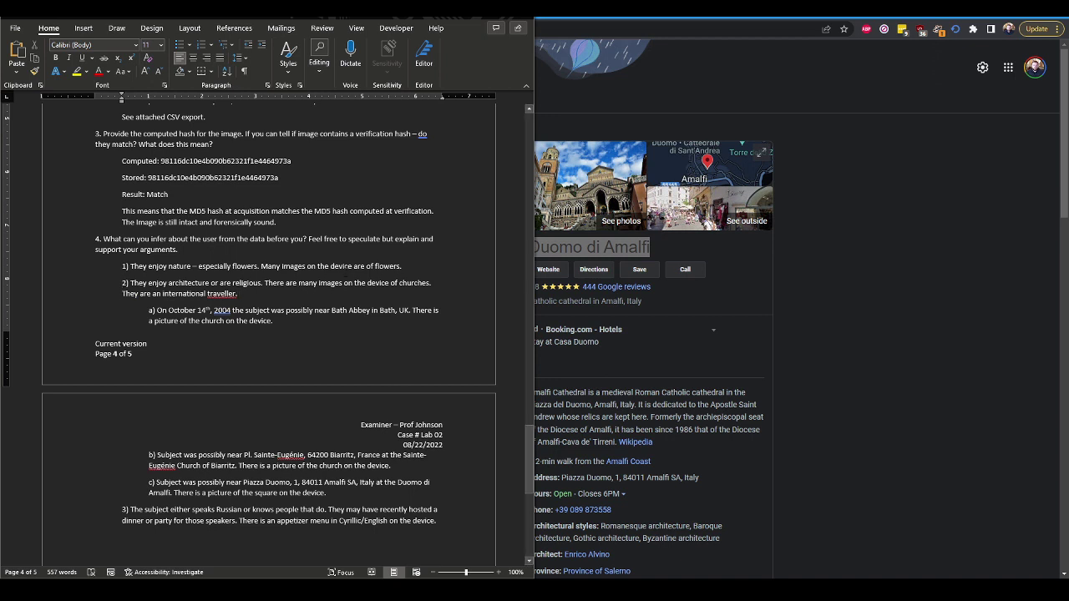
pyautogui.rightClick(222, 293)
pyautogui.moveTo(177, 307)
pyautogui.click(271, 317)
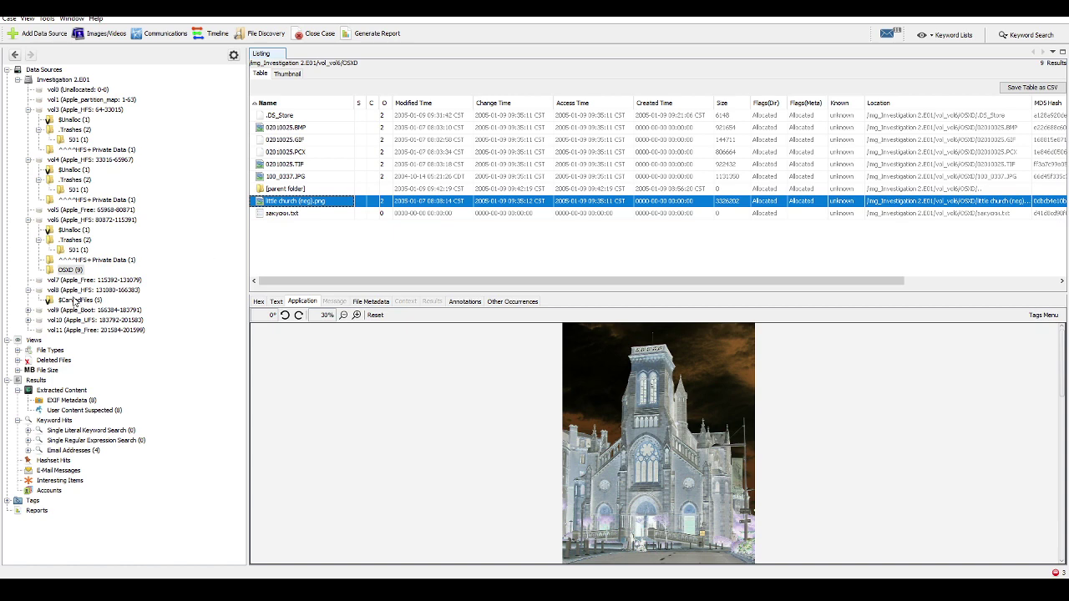
# - Switch to Autopsy and examine the pictures in the $CarvedFiles folder of vol8, from f0009688.png up to f0000575.jpg
pyautogui.click(75, 300)
pyautogui.click(282, 164)
pyautogui.click(294, 151)
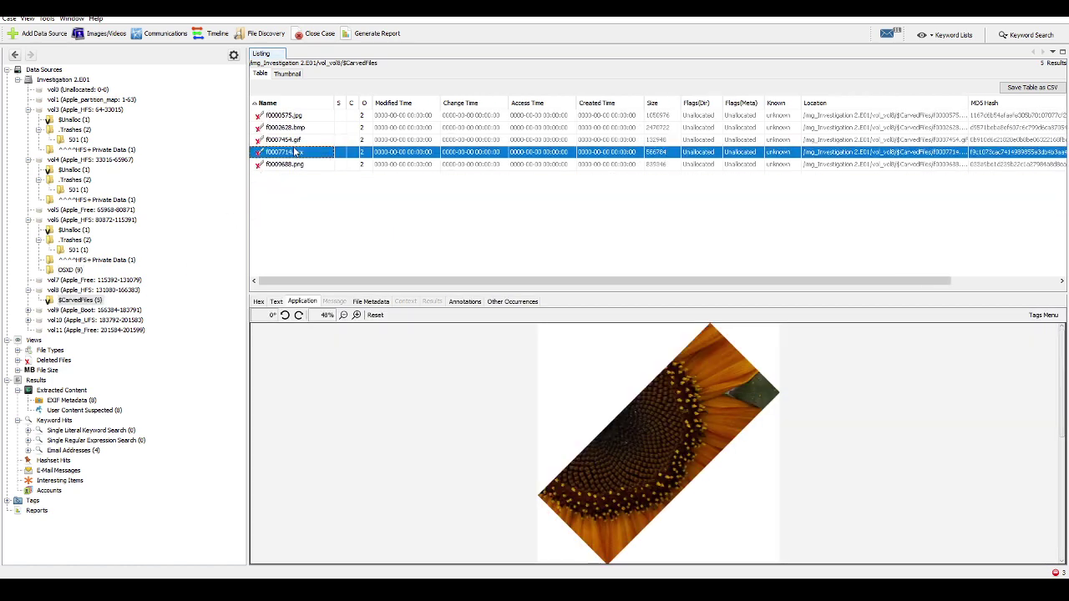
pyautogui.click(294, 140)
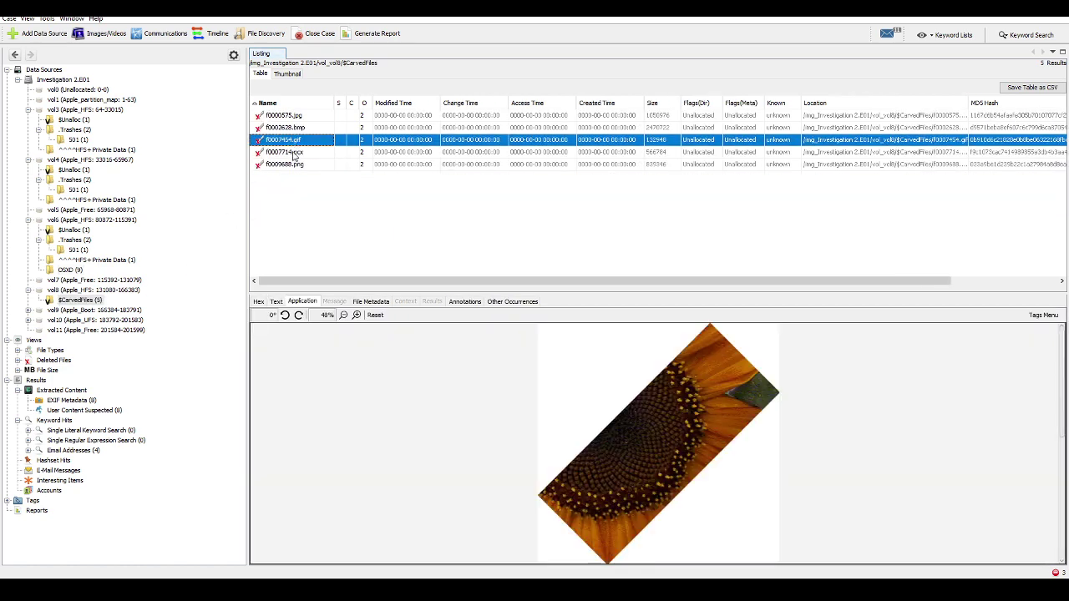
pyautogui.click(294, 153)
pyautogui.click(289, 140)
pyautogui.click(292, 127)
pyautogui.click(294, 116)
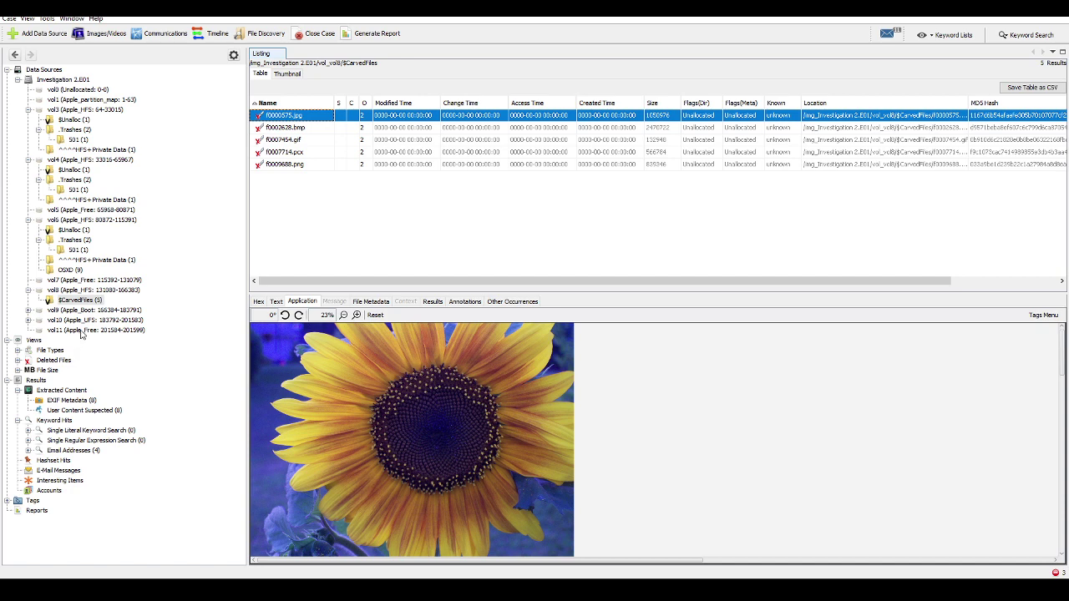
# - Check the contents of volumes vol11, vol10 and vol9 for further evidence about the user
pyautogui.click(81, 331)
pyautogui.click(68, 320)
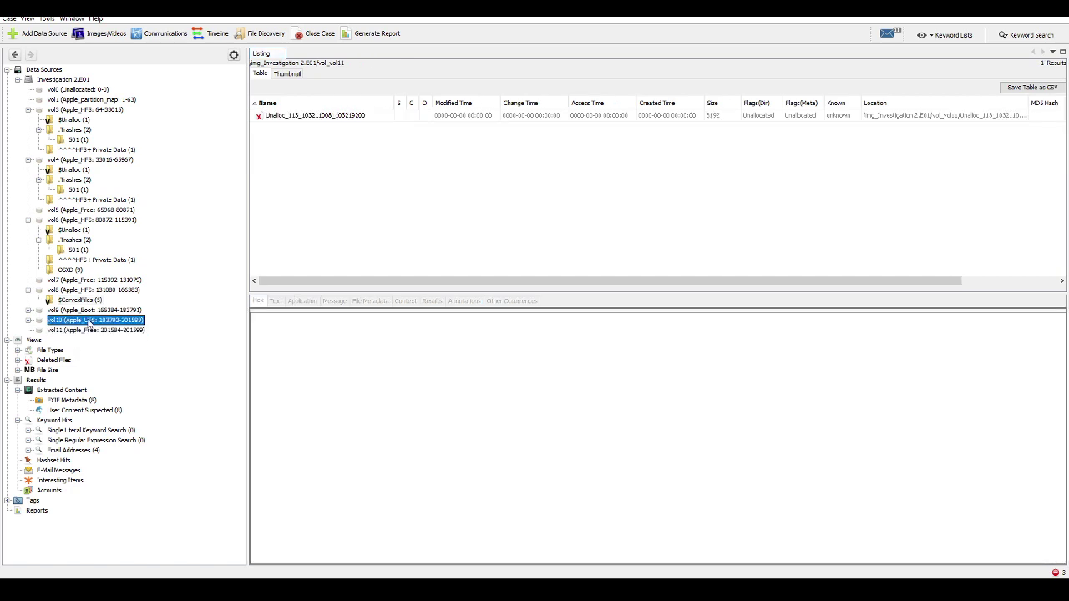
pyautogui.click(72, 311)
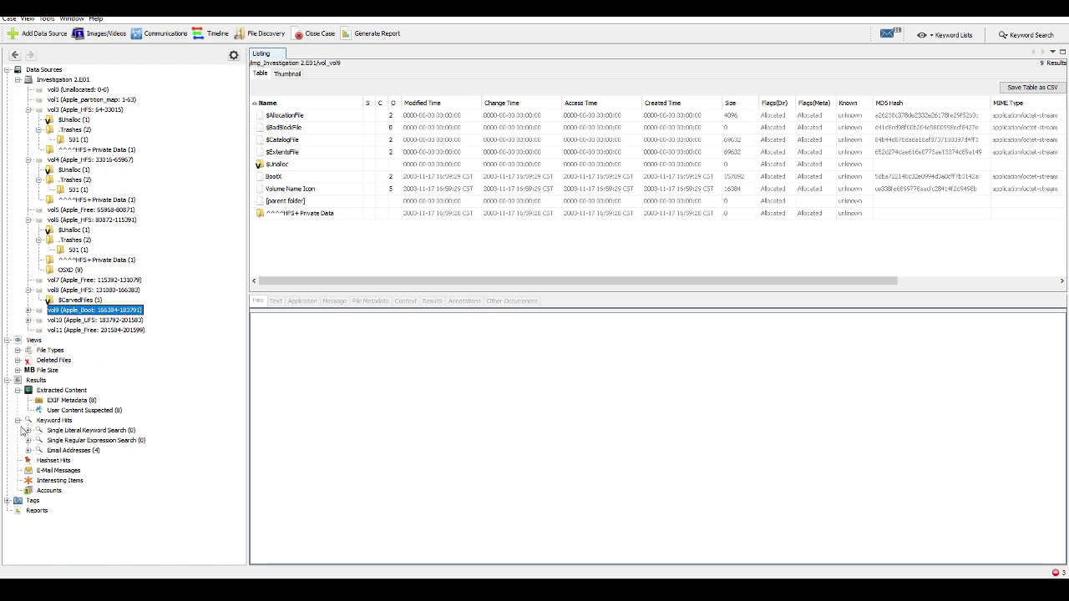
# - Open the extracted EXIF metadata and examine the device model recorded for 100_0337.JPG
pyautogui.click(68, 401)
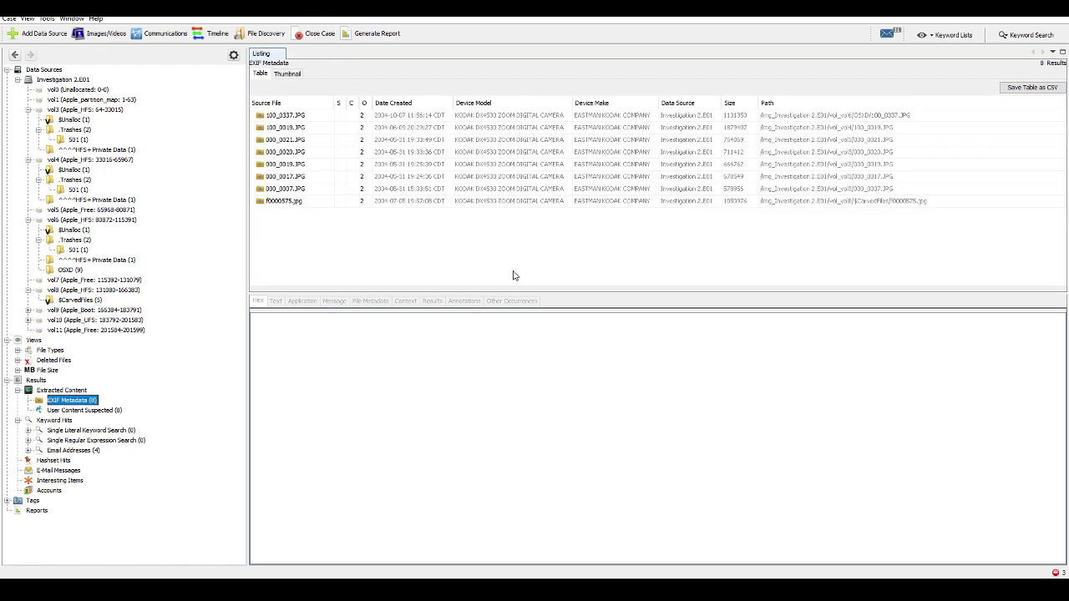
pyautogui.click(504, 117)
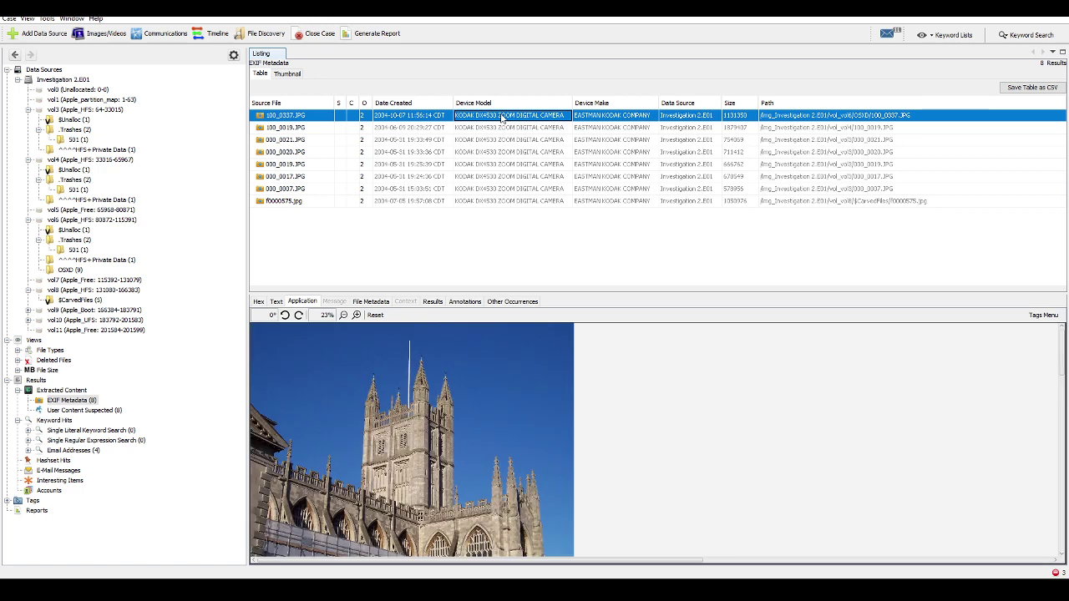
pyautogui.rightClick(501, 117)
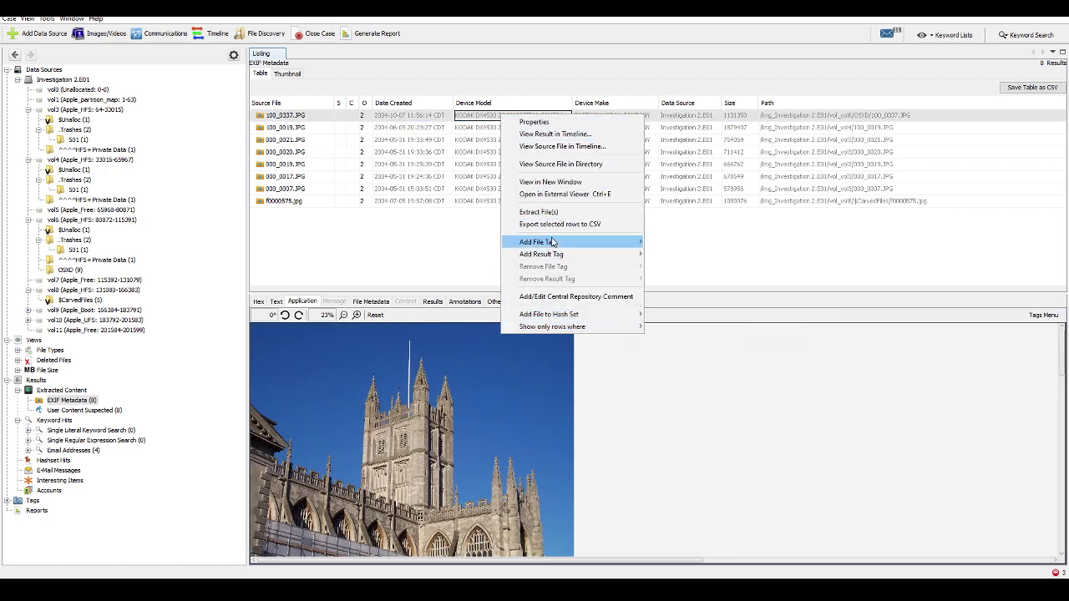
pyautogui.click(484, 118)
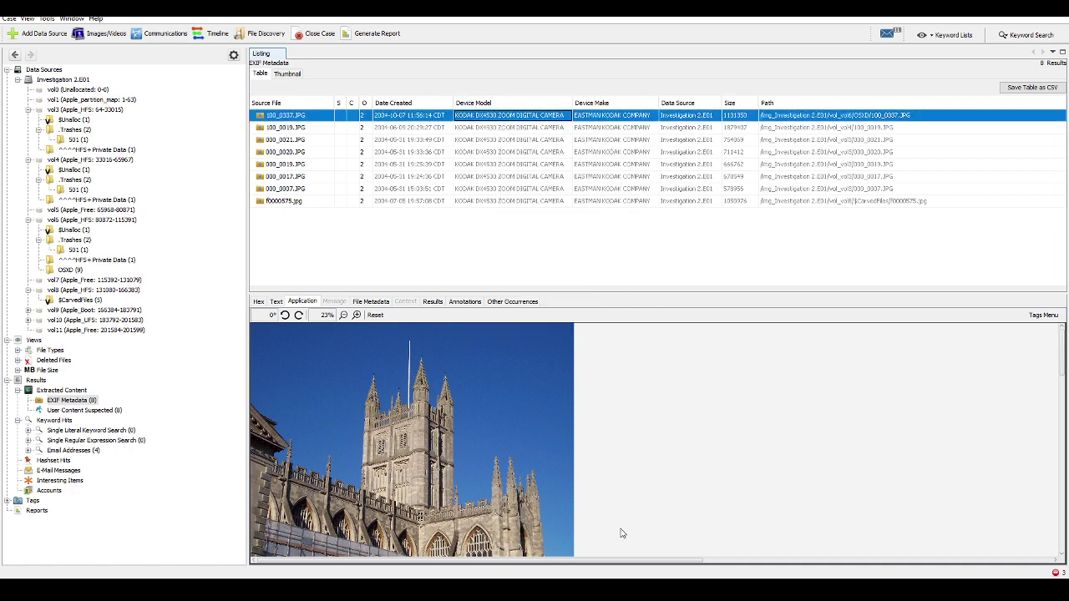
# - Switch to the Word report, start item 4) with "They own or have access to a" and paste the copied EXIF record after it
pyautogui.hotkey('alt', 'Tab')
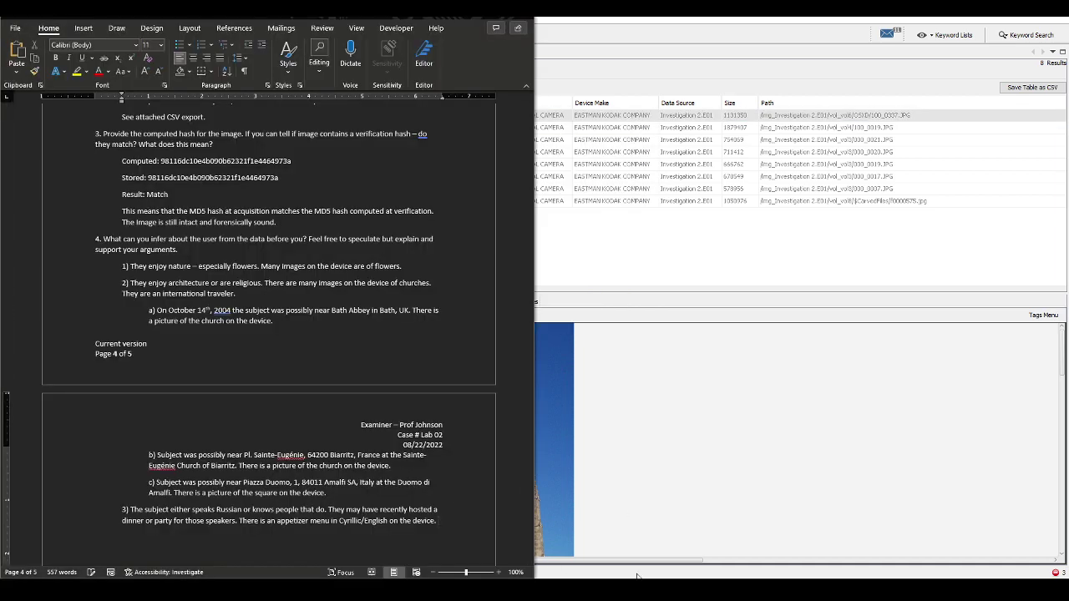
pyautogui.write('They own or have access to a')
pyautogui.rightClick(247, 537)
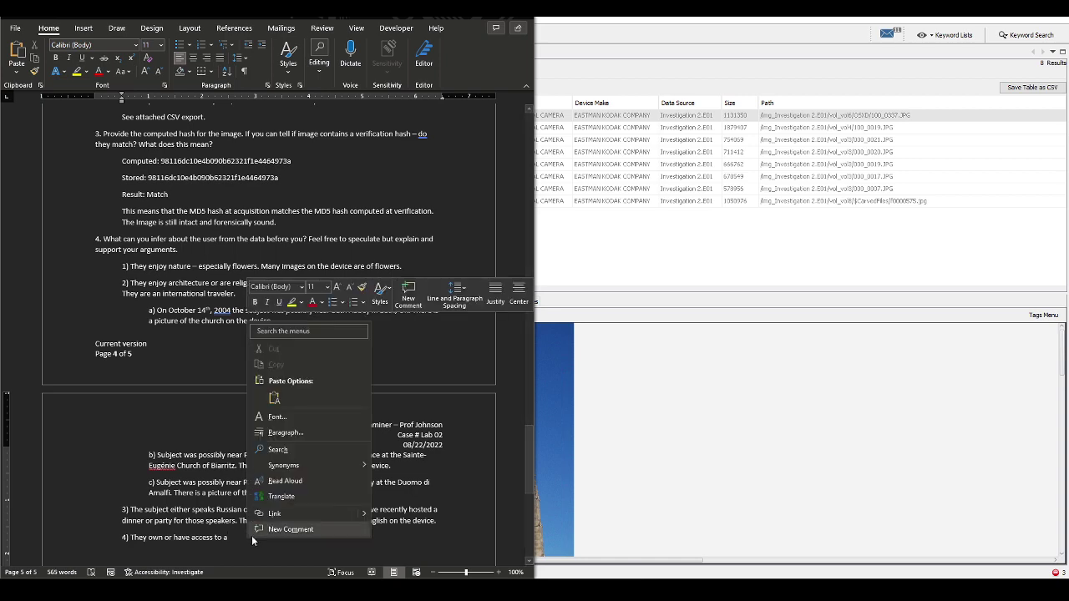
pyautogui.click(286, 398)
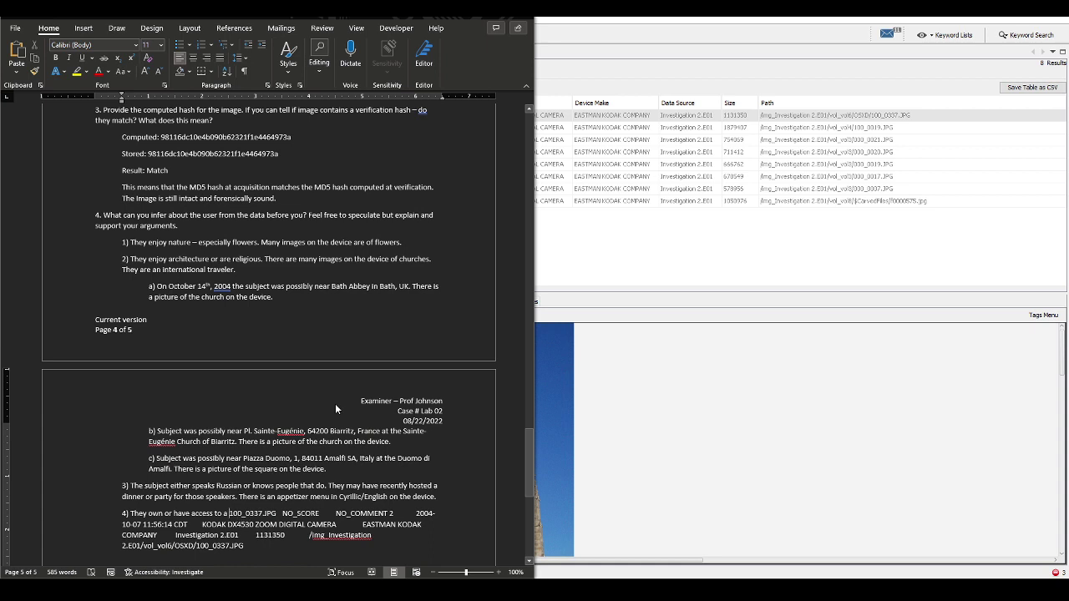
# - Delete the file name, score, comment and date values that precede "KODAK DX4530 ZOOM DIGITAL CAMERA" in item 4)
pyautogui.hotkey('shift', 'End')
pyautogui.hotkey('shift', 'Right')
pyautogui.hotkey('shift', 'Right')
pyautogui.hotkey('shift', 'Right')
pyautogui.hotkey('shift', 'Right')
pyautogui.hotkey('shift', 'Right')
pyautogui.hotkey('shift', 'Right')
pyautogui.hotkey('shift', 'Right')
pyautogui.hotkey('shift', 'Right')
pyautogui.hotkey('shift', 'Right')
pyautogui.hotkey('shift', 'Right')
pyautogui.hotkey('shift', 'Right')
pyautogui.hotkey('shift', 'Right')
pyautogui.hotkey('shift', 'Right')
pyautogui.hotkey('shift', 'Right')
pyautogui.hotkey('shift', 'Right')
pyautogui.hotkey('shift', 'Right')
pyautogui.hotkey('shift', 'Right')
pyautogui.hotkey('shift', 'Right')
pyautogui.hotkey('shift', 'Right')
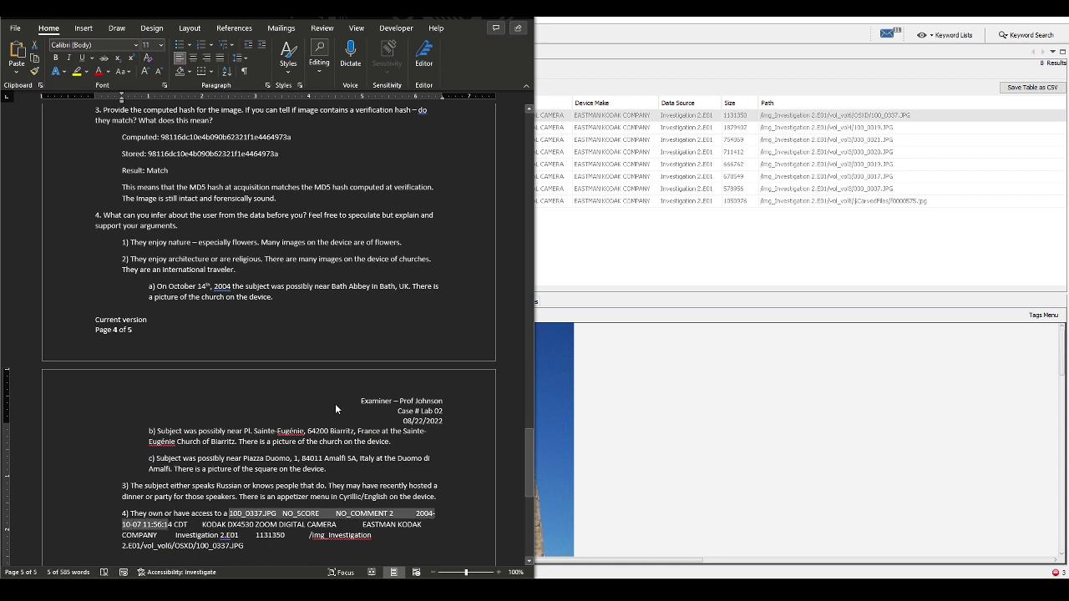
pyautogui.press('Delete')
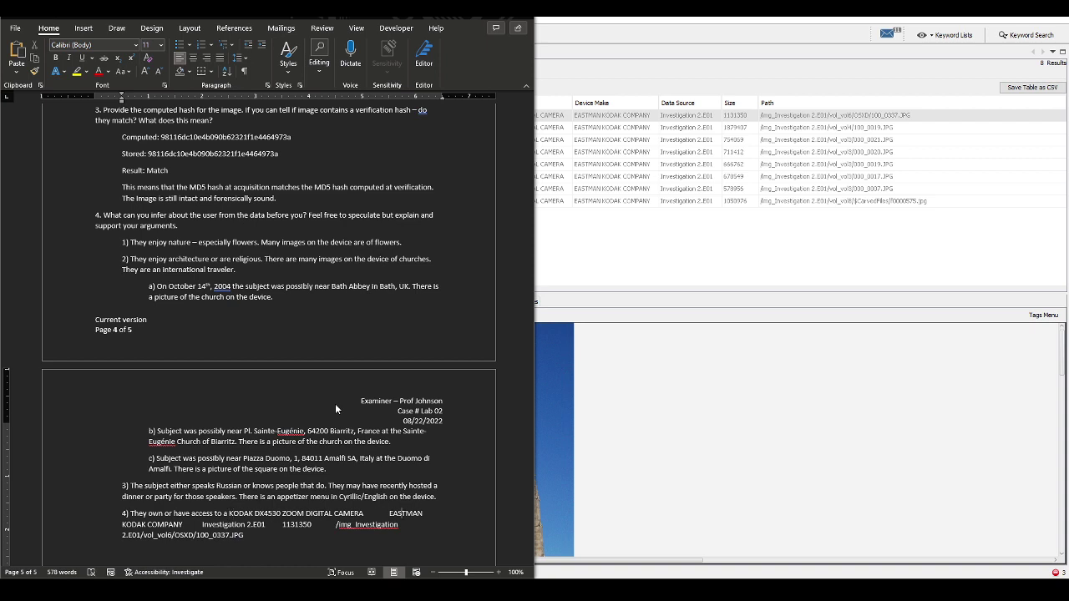
# - Insert "from the" before "EASTMAN KODAK COMPANY" in item 4) and delete the pasted values that follow the company name
pyautogui.press('Left')
pyautogui.press('Left')
pyautogui.press('Left')
pyautogui.press('Left')
pyautogui.write('from the')
pyautogui.press('Delete')
pyautogui.hotkey('ctrl', 'shift', 'End')
pyautogui.press('Delete')
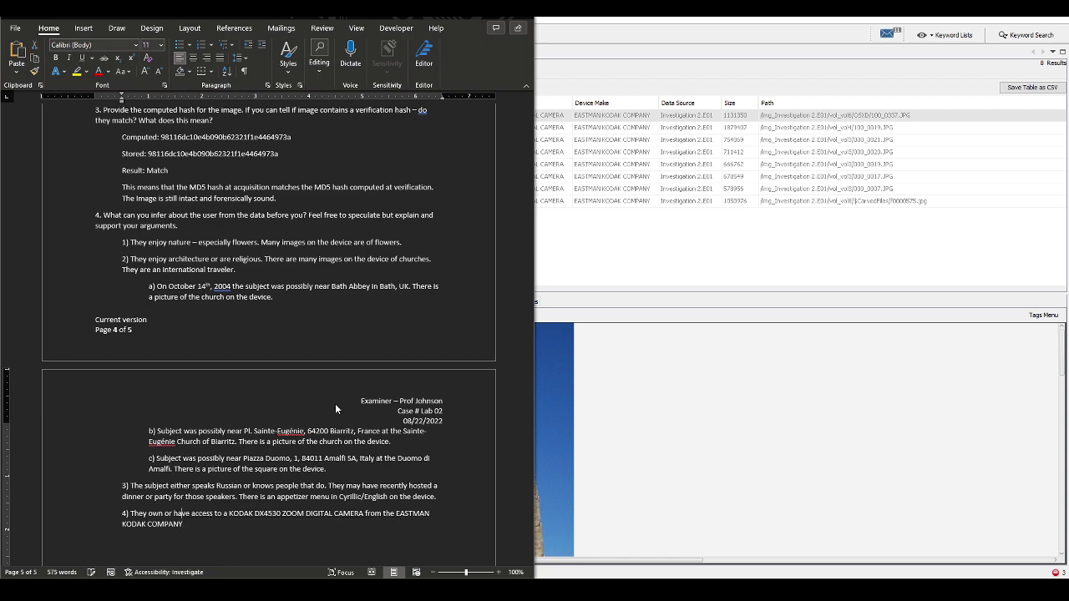
# - Switch to Autopsy and examine the User Content Suspected results for the files from 100_0337.JPG to f0000575.jpg
pyautogui.click(952, 386)
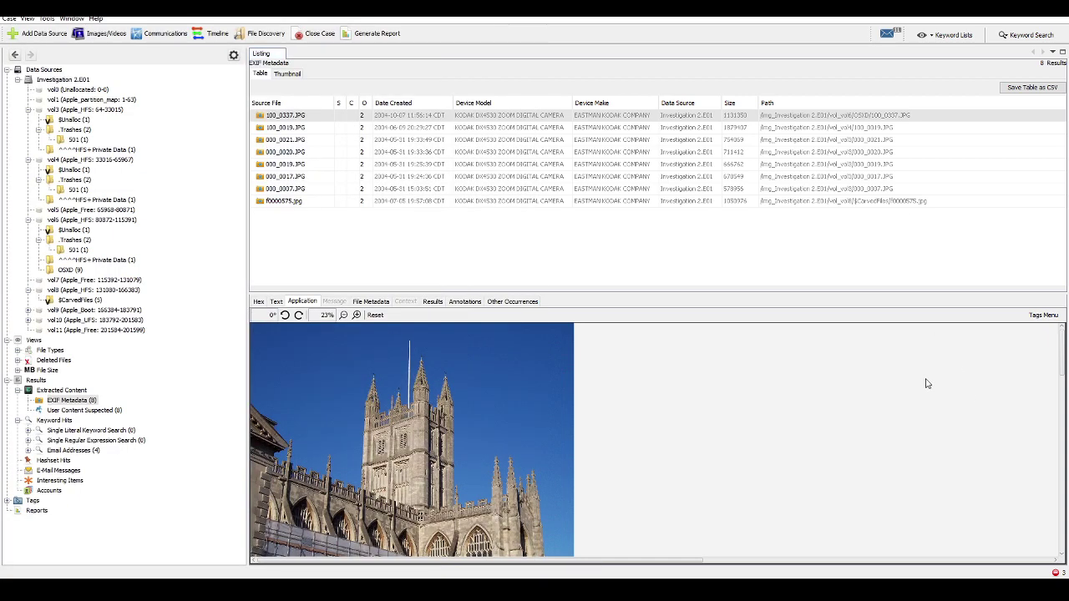
pyautogui.click(84, 410)
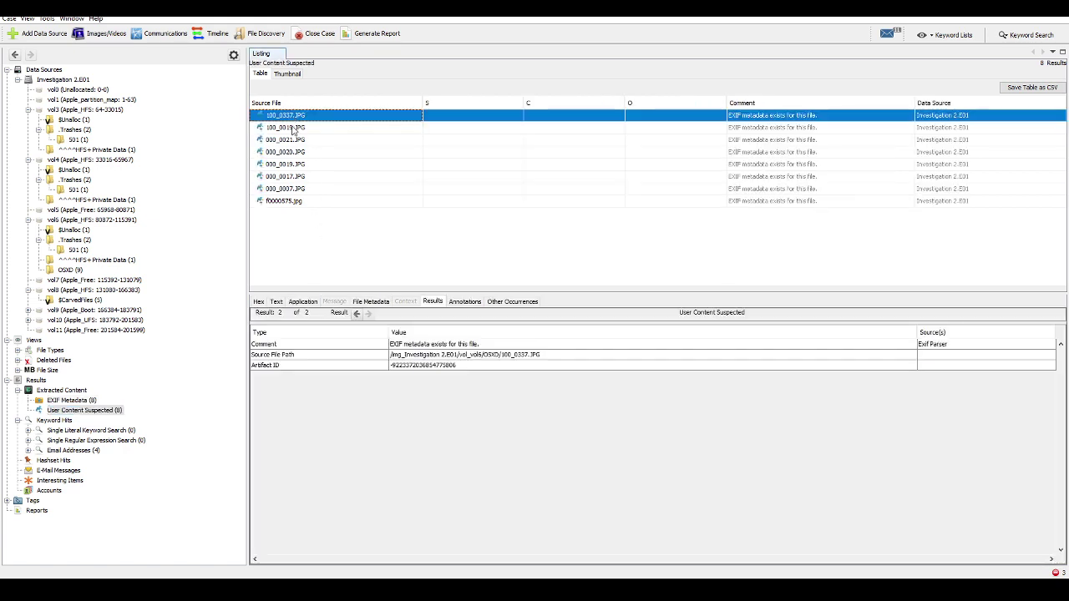
pyautogui.click(292, 129)
pyautogui.click(290, 142)
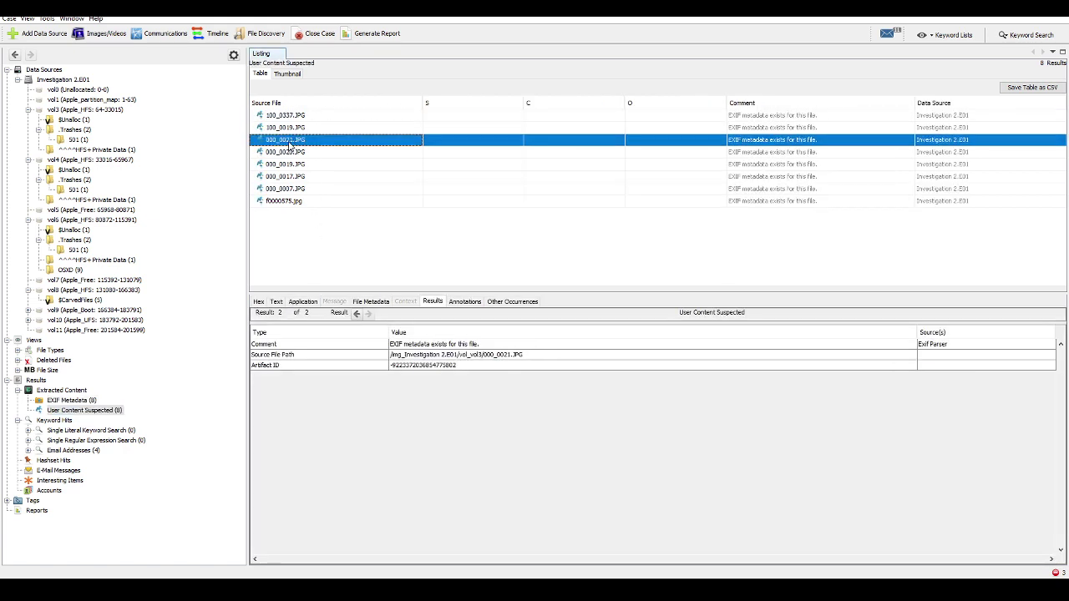
pyautogui.click(289, 153)
pyautogui.click(284, 165)
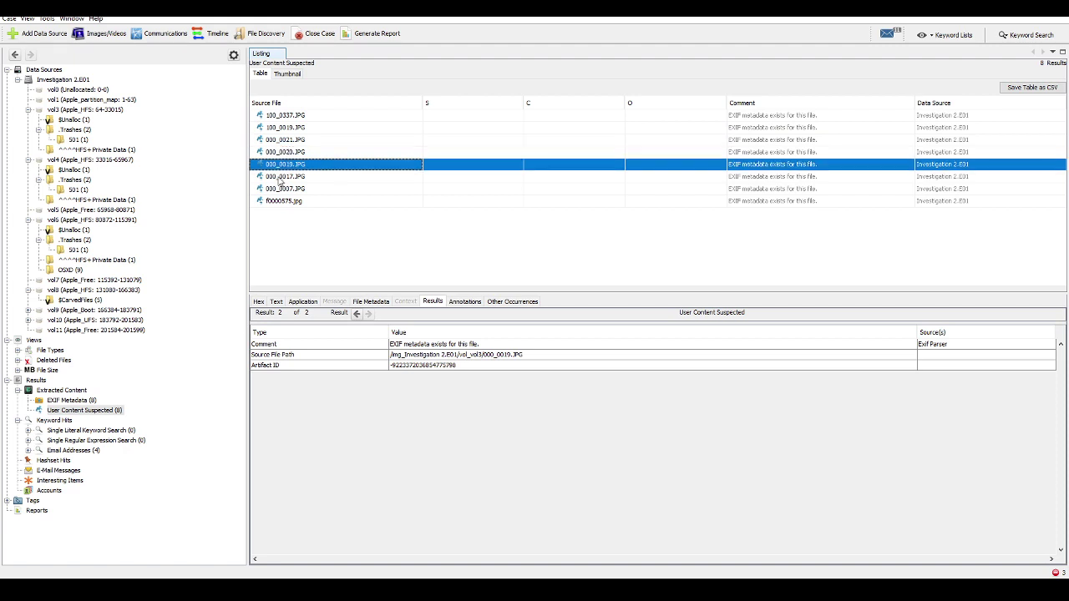
pyautogui.click(280, 177)
pyautogui.click(278, 190)
pyautogui.click(276, 203)
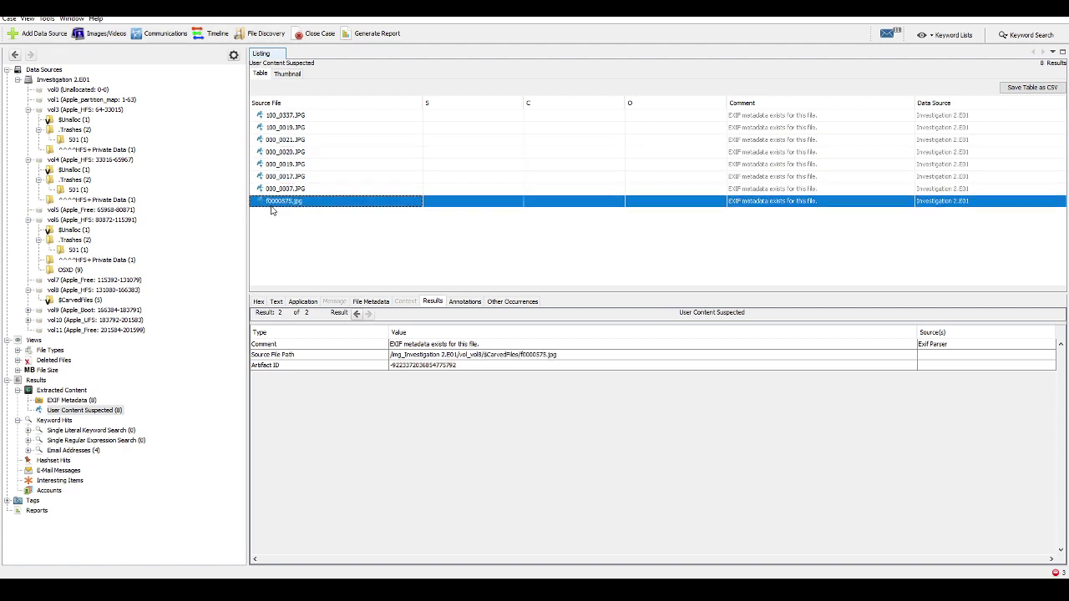
# - Expand the email address keyword hits and examine each one, including the indexed text of 02010025.BMP
pyautogui.click(52, 451)
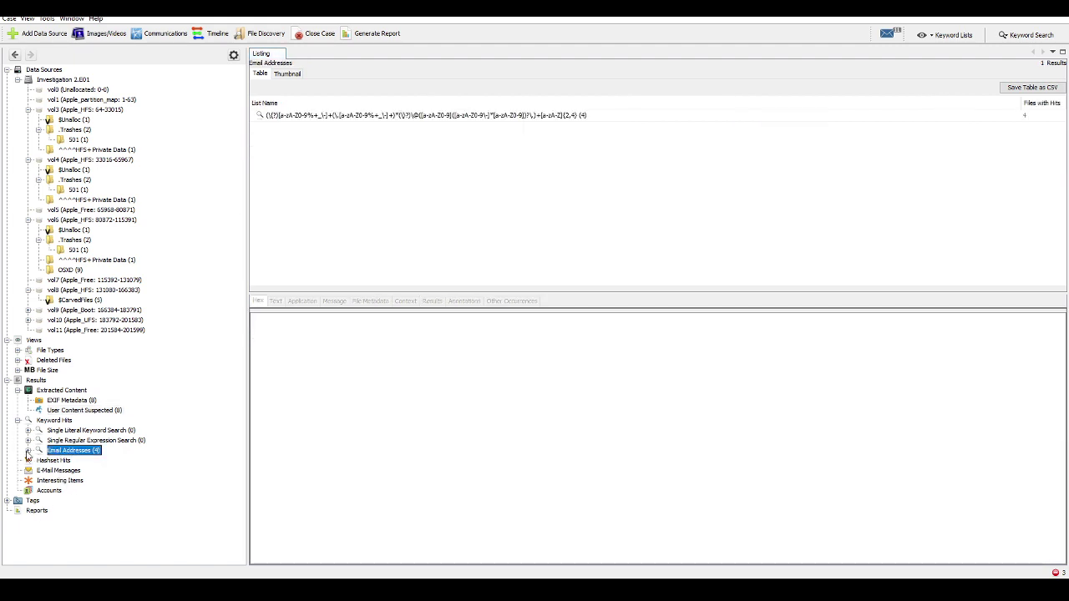
pyautogui.click(28, 451)
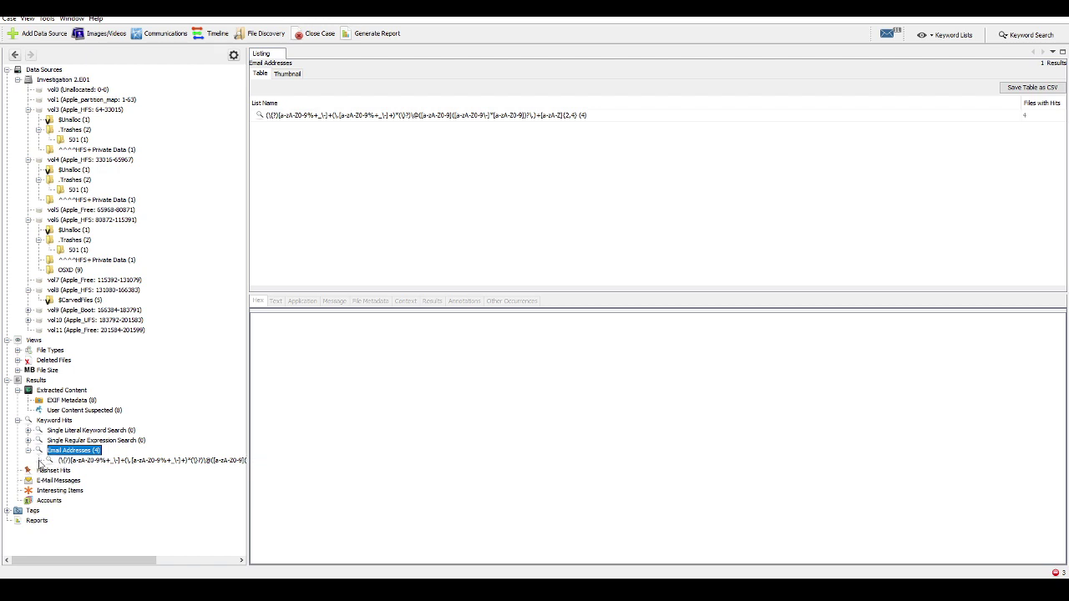
pyautogui.click(38, 460)
pyautogui.click(87, 500)
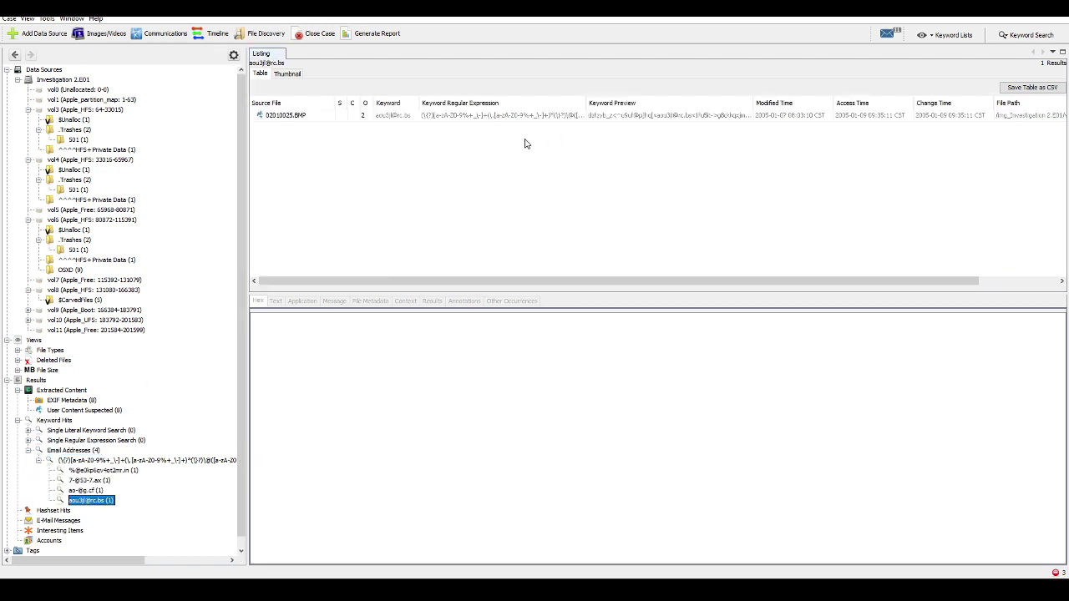
pyautogui.click(301, 119)
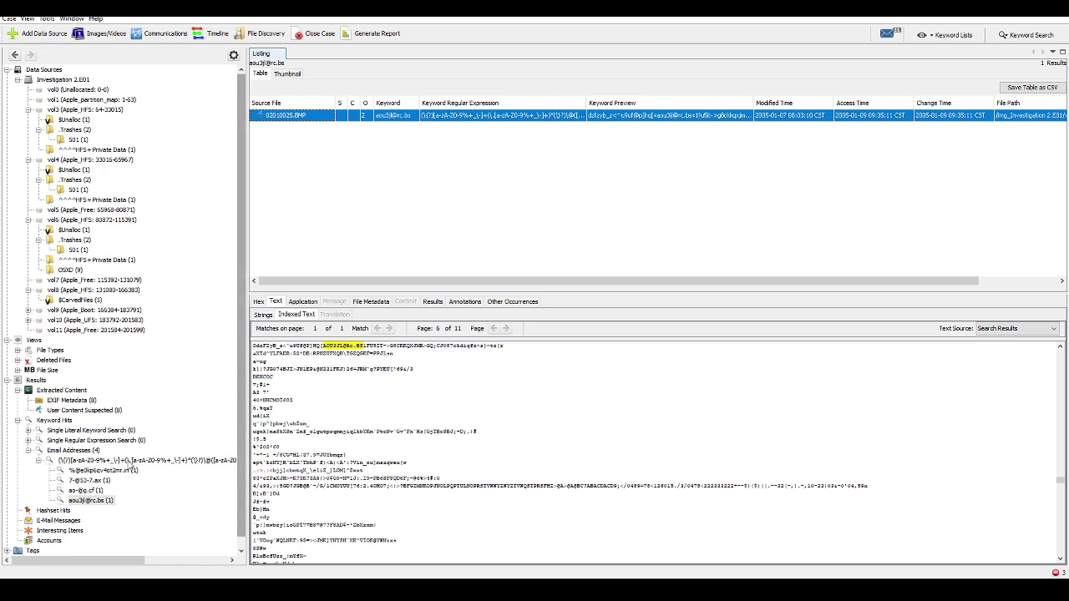
pyautogui.click(86, 491)
pyautogui.click(86, 481)
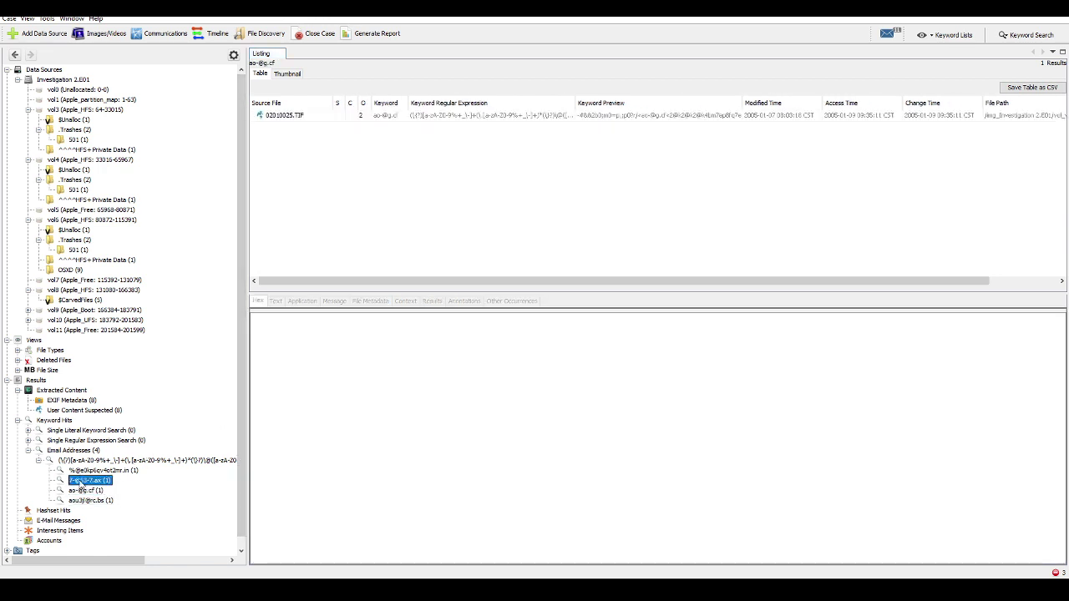
pyautogui.click(90, 472)
pyautogui.scroll(-1, 52, 491)
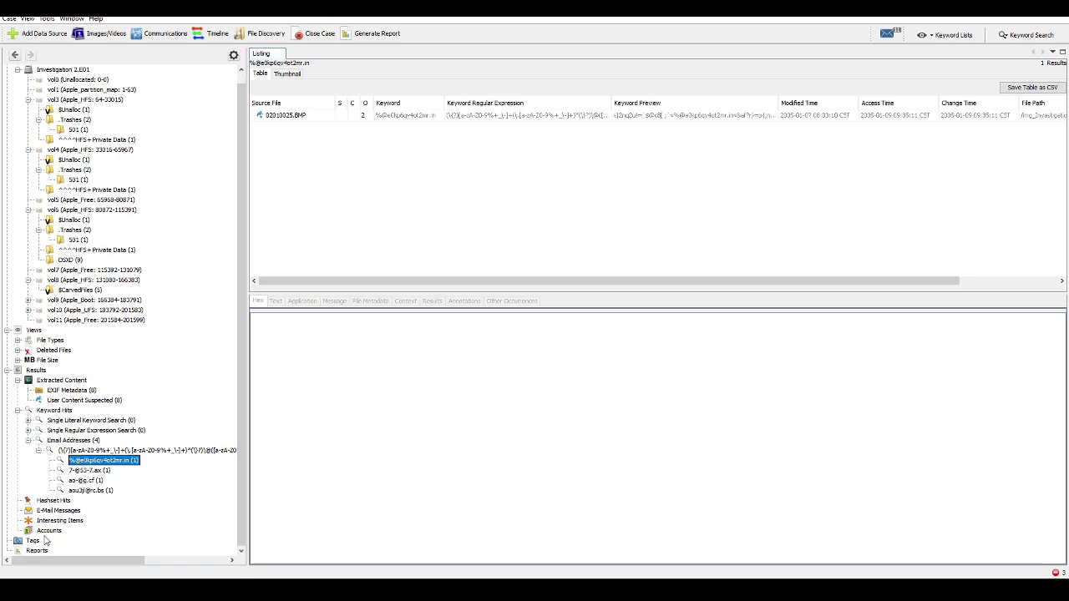
# - Check the Interesting Items, E-Mail Messages and Hashset Hits results for further evidence
pyautogui.click(57, 522)
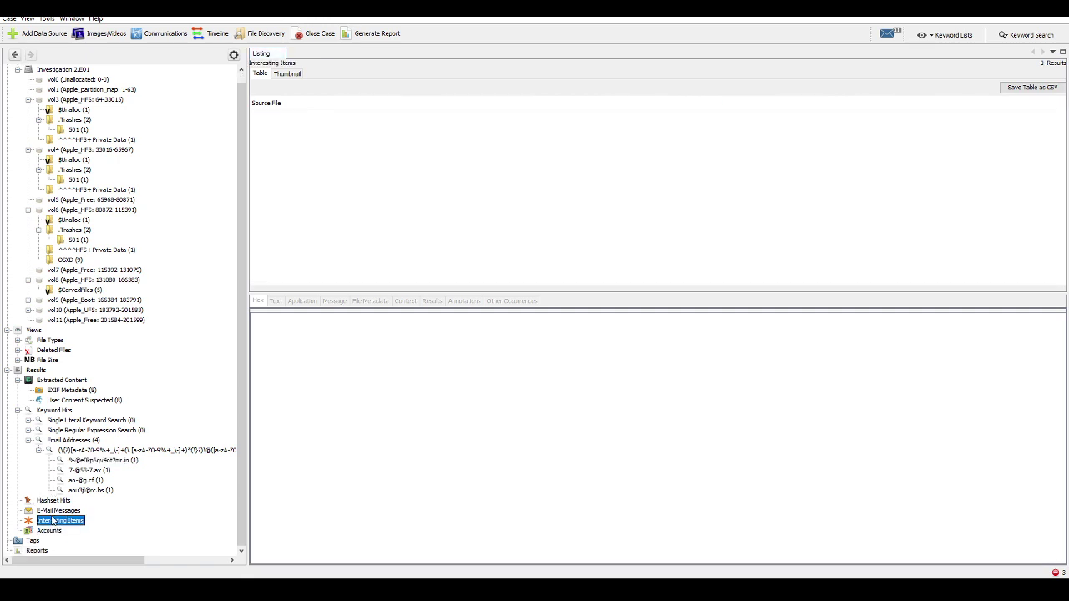
pyautogui.click(53, 512)
pyautogui.click(52, 501)
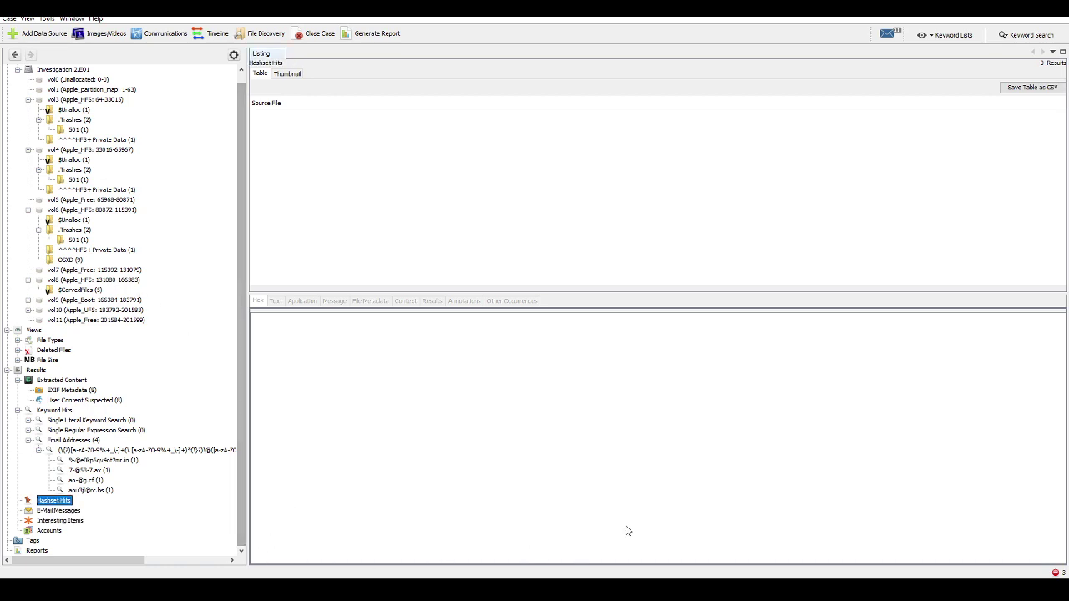
# - Switch to the Word report and review the answers written so far
pyautogui.hotkey('alt', 'Tab')
pyautogui.scroll(15, 402, 422)
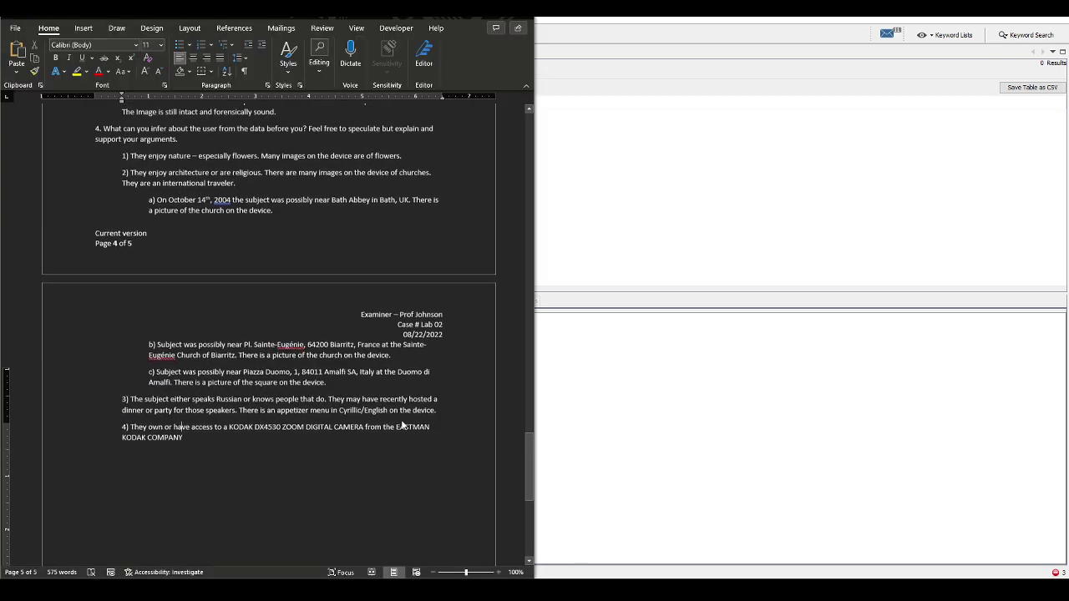
pyautogui.scroll(4, 402, 422)
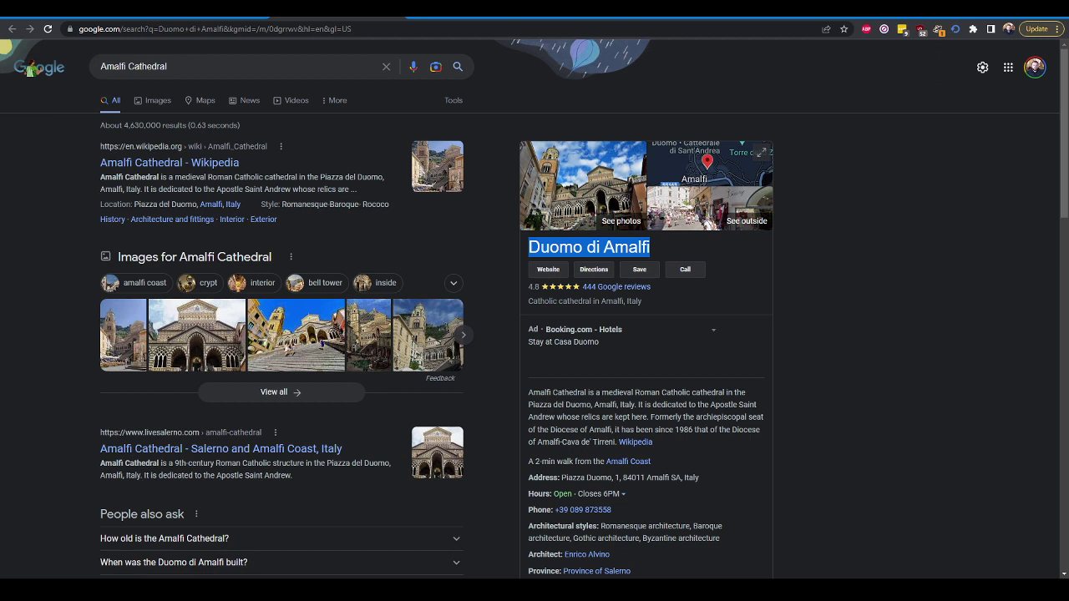
# - Examine the Google reverse image search matches for the Duomo di Amalfi, Sainte-Eugénie Church of Biarritz and white flower pictures
pyautogui.moveTo(442, 335); pyautogui.dragTo(213, 142)
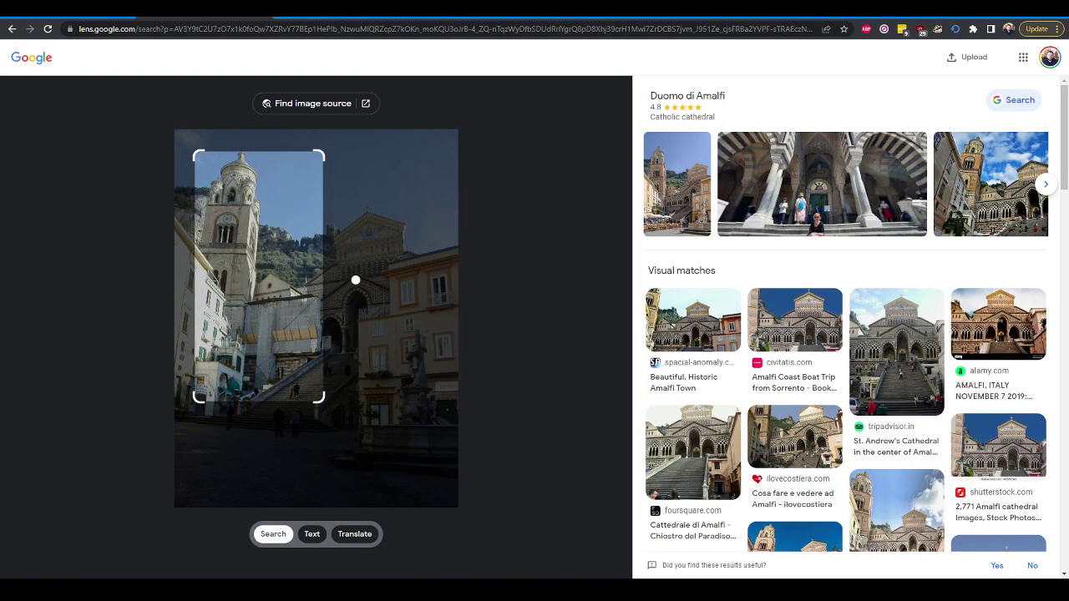
pyautogui.moveTo(275, 393); pyautogui.dragTo(623, 308)
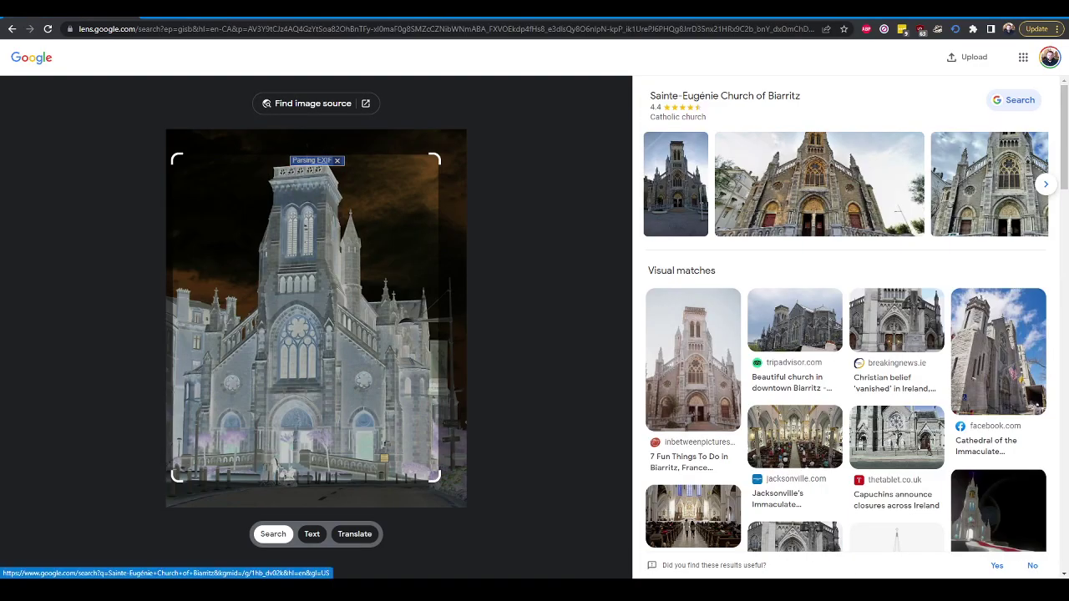
pyautogui.moveTo(807, 309); pyautogui.dragTo(513, 336)
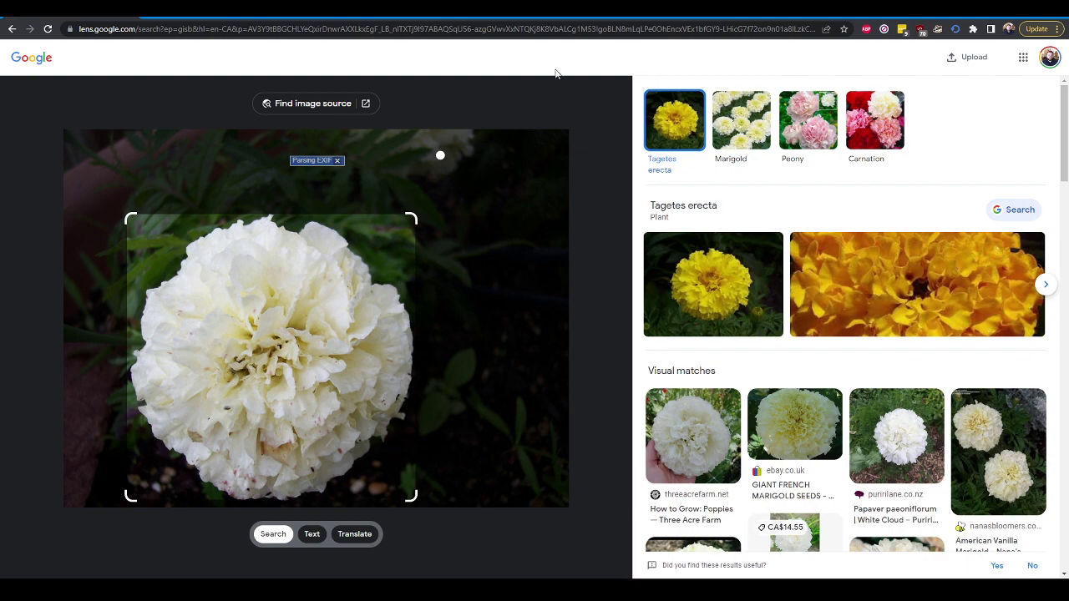
# - Open images.google.com in new tabs, run reverse image searches on flower pictures and examine the matches for the pink-and-white rose
pyautogui.hotkey('ctrl', 't')
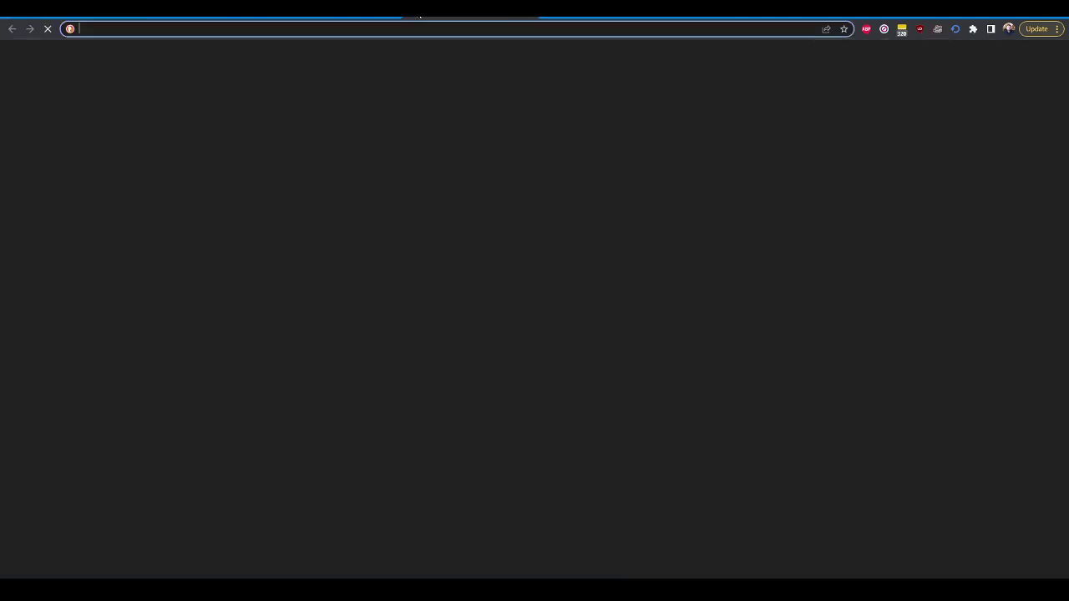
pyautogui.write('image')
pyautogui.press('Return')
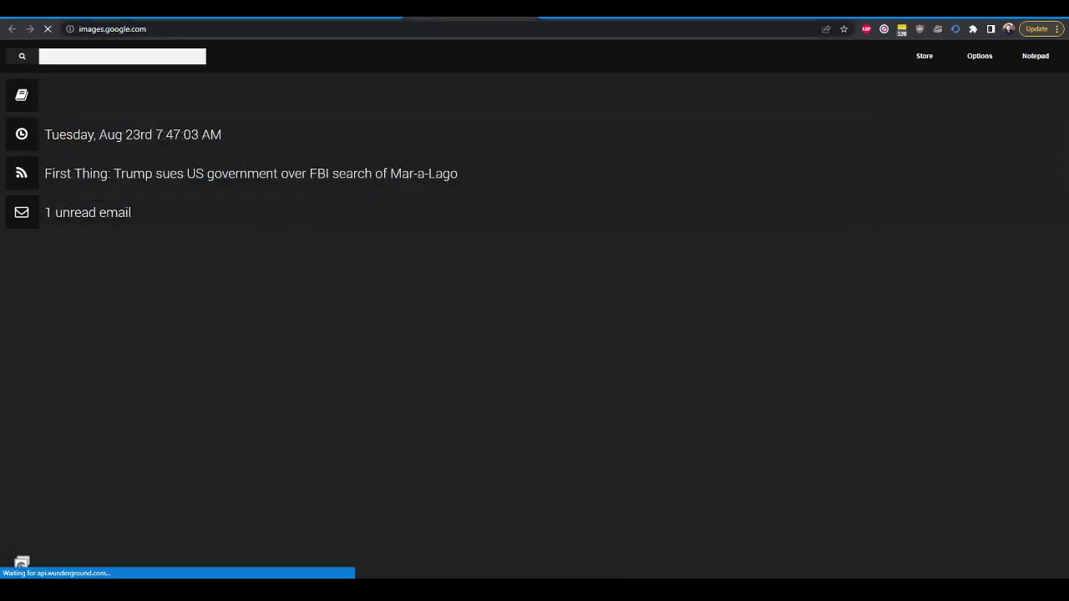
pyautogui.moveTo(645, 252); pyautogui.dragTo(539, 318)
pyautogui.hotkey('ctrl', 't')
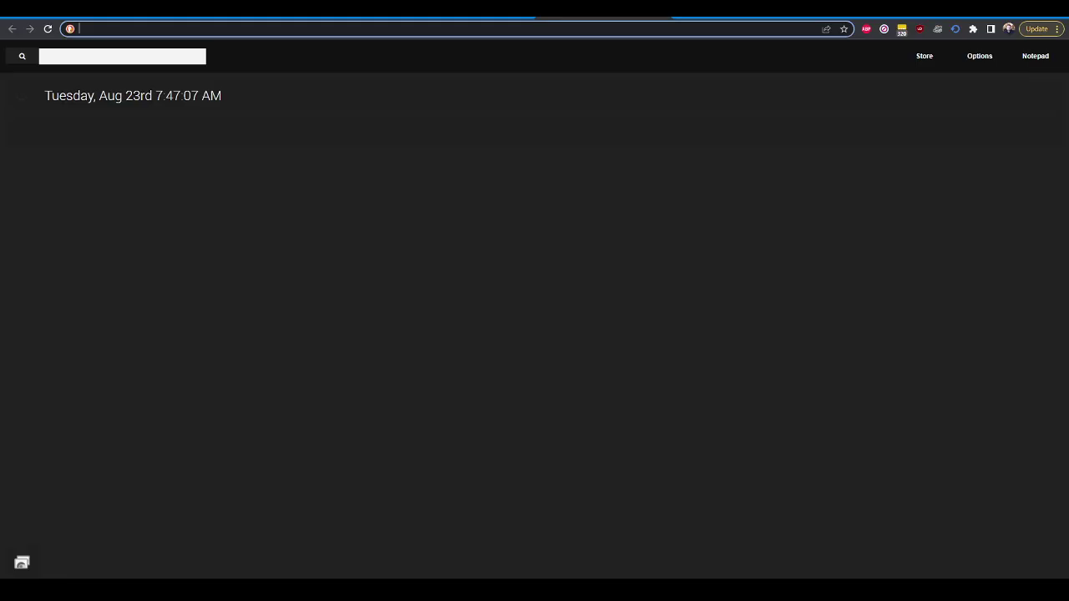
pyautogui.write('images')
pyautogui.press('Return')
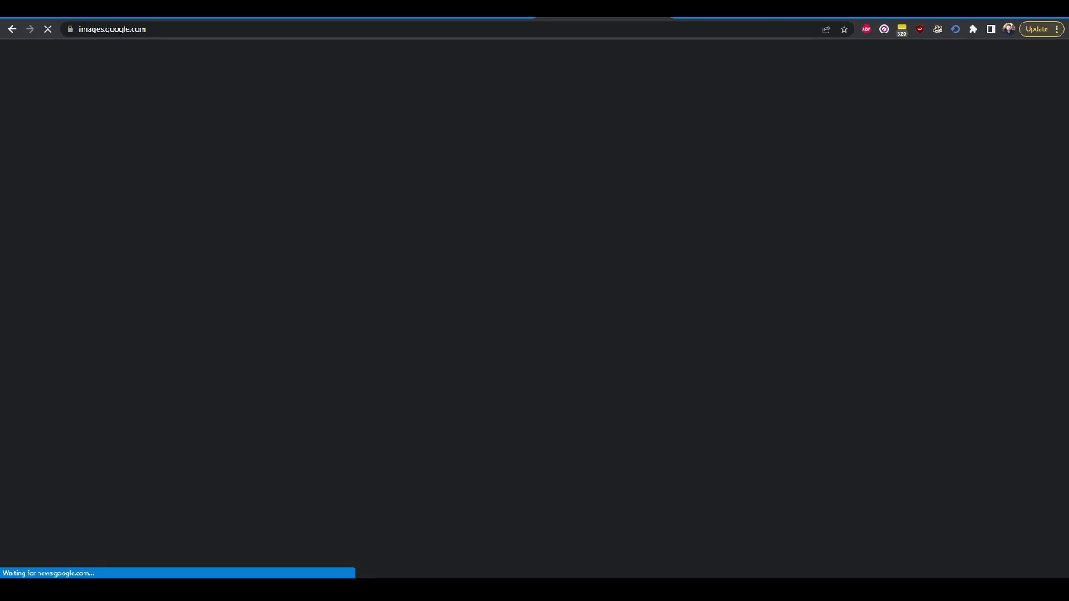
pyautogui.moveTo(555, 376); pyautogui.dragTo(515, 325)
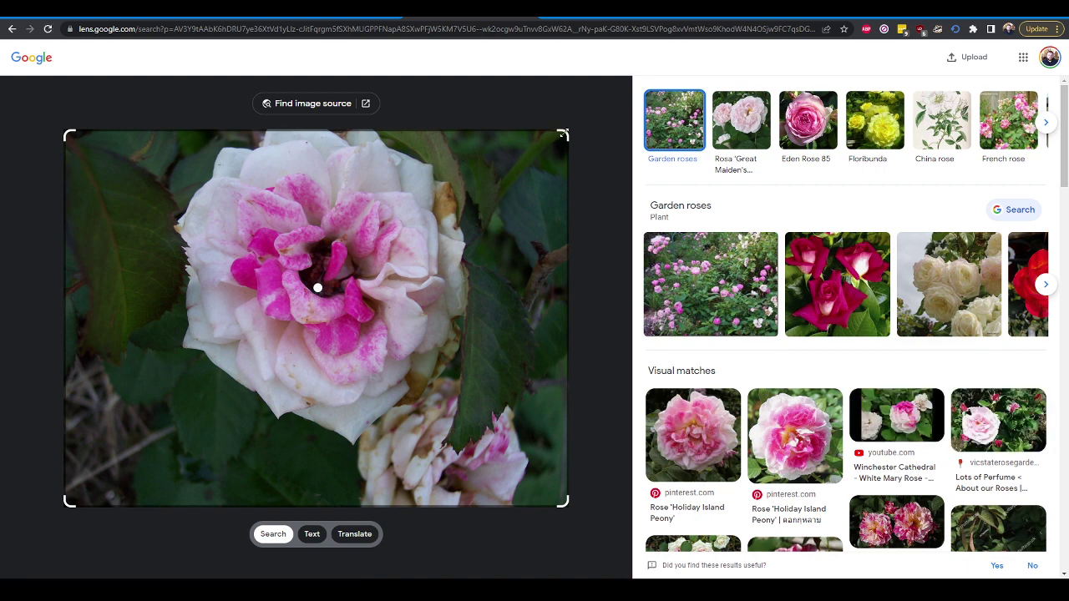
pyautogui.moveTo(563, 133)
pyautogui.mouseDown()
pyautogui.moveTo(544, 142)
pyautogui.moveTo(565, 134)
pyautogui.mouseUp()
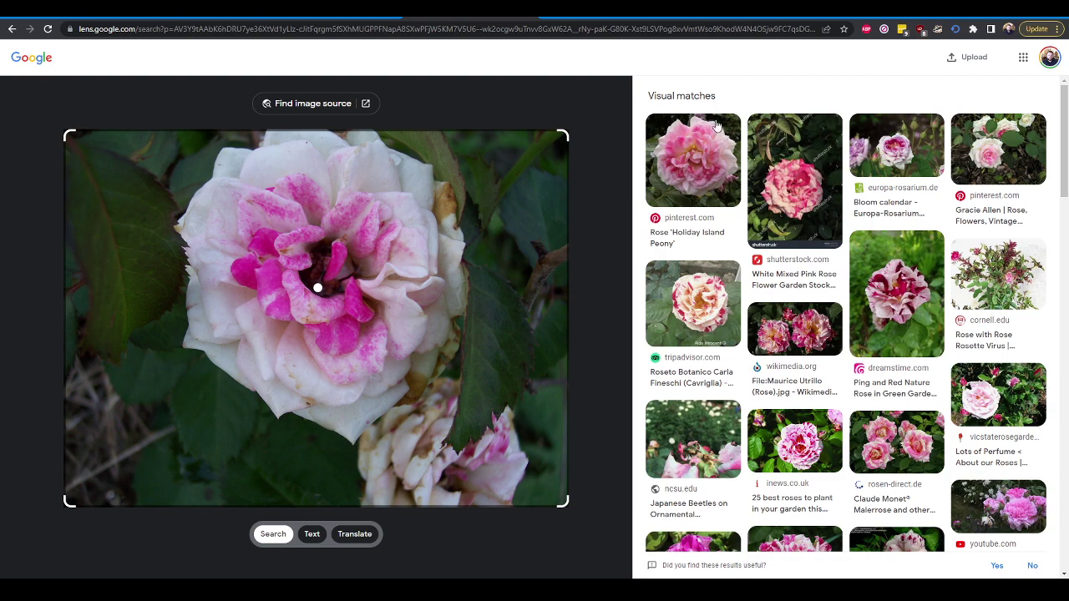
# - Switch to the Autopsy timeline, examine the May and June 2004 EXIF and file-modified events, and view 100_0019.JPG
pyautogui.hotkey('alt', 'Left')
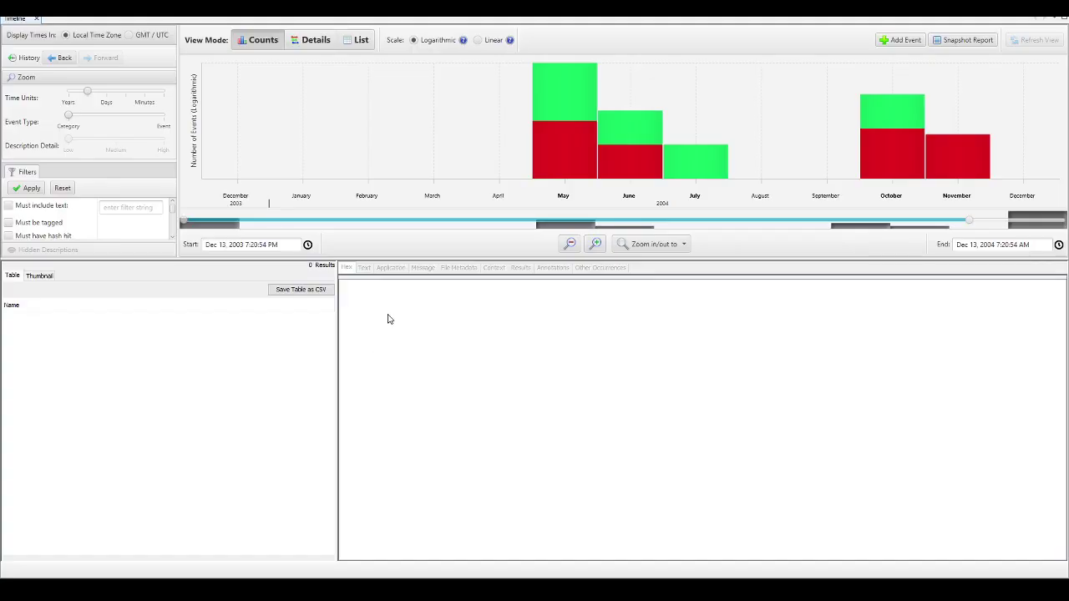
pyautogui.click(577, 88)
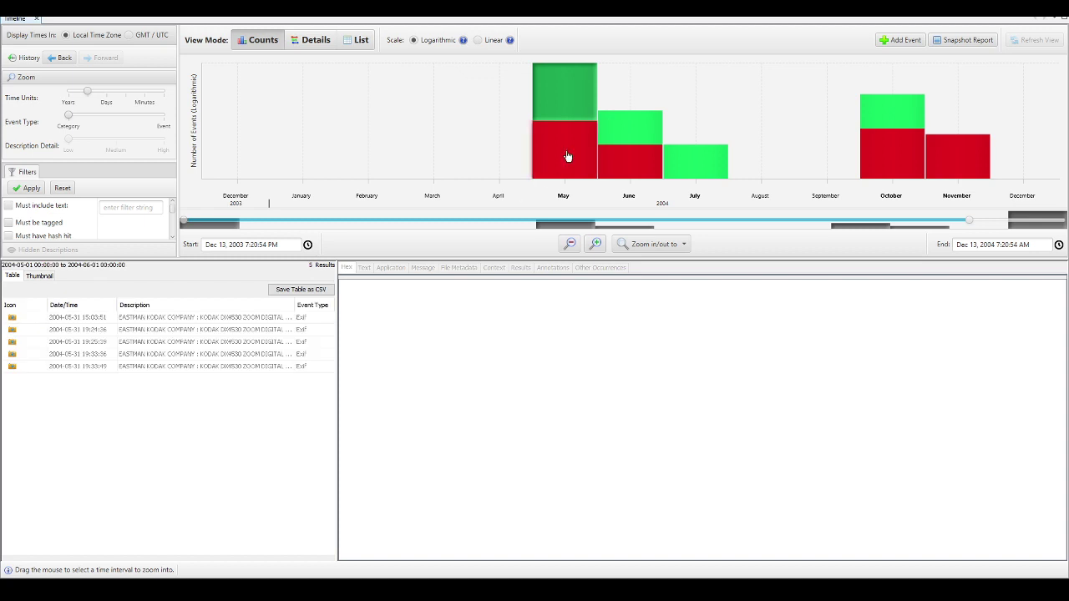
pyautogui.click(566, 159)
pyautogui.click(632, 135)
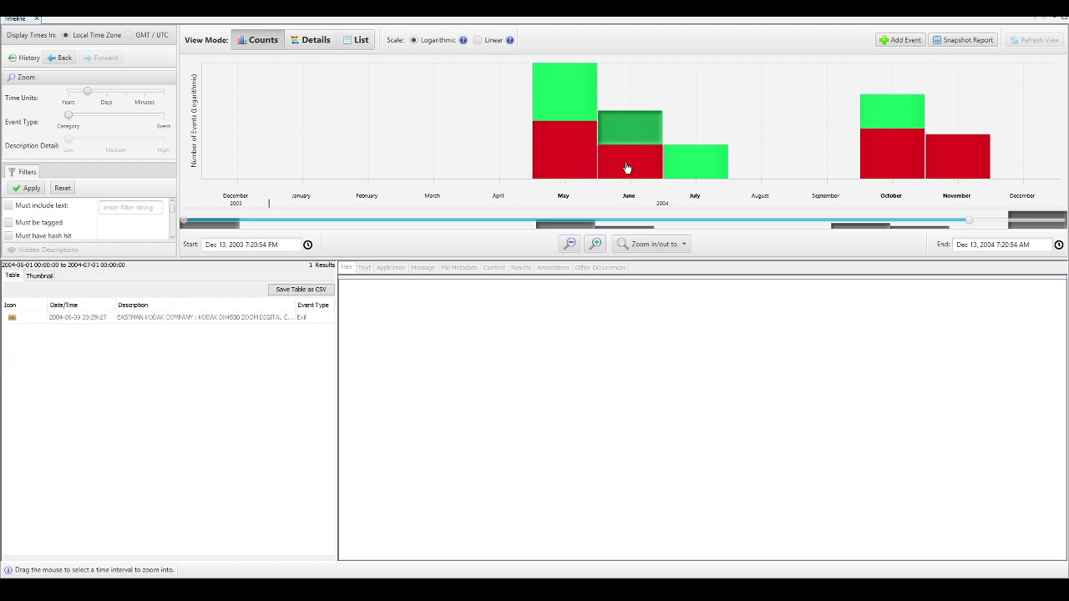
pyautogui.click(628, 168)
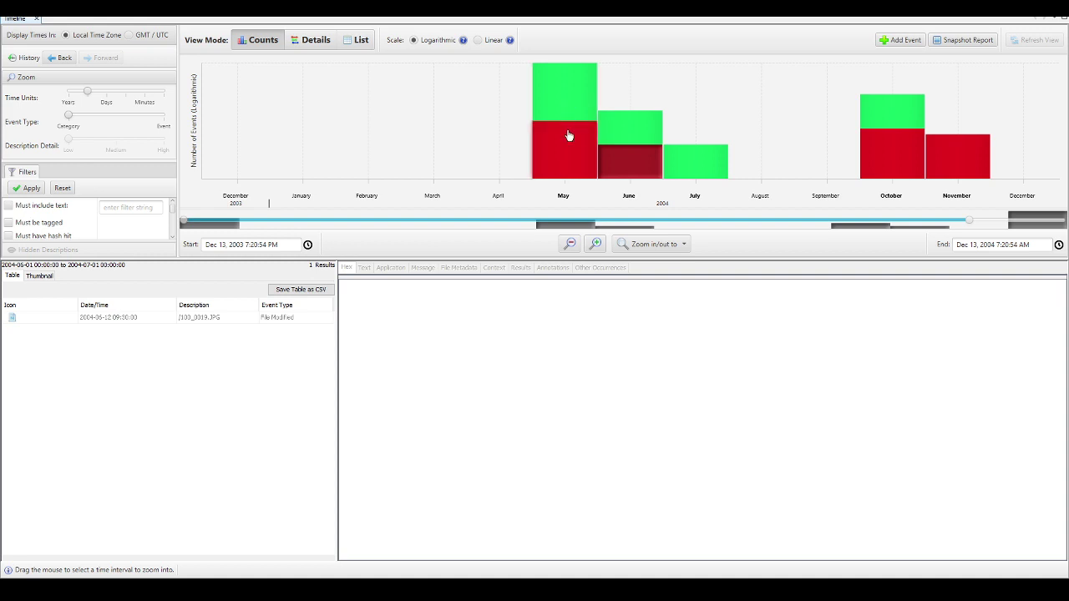
pyautogui.click(630, 134)
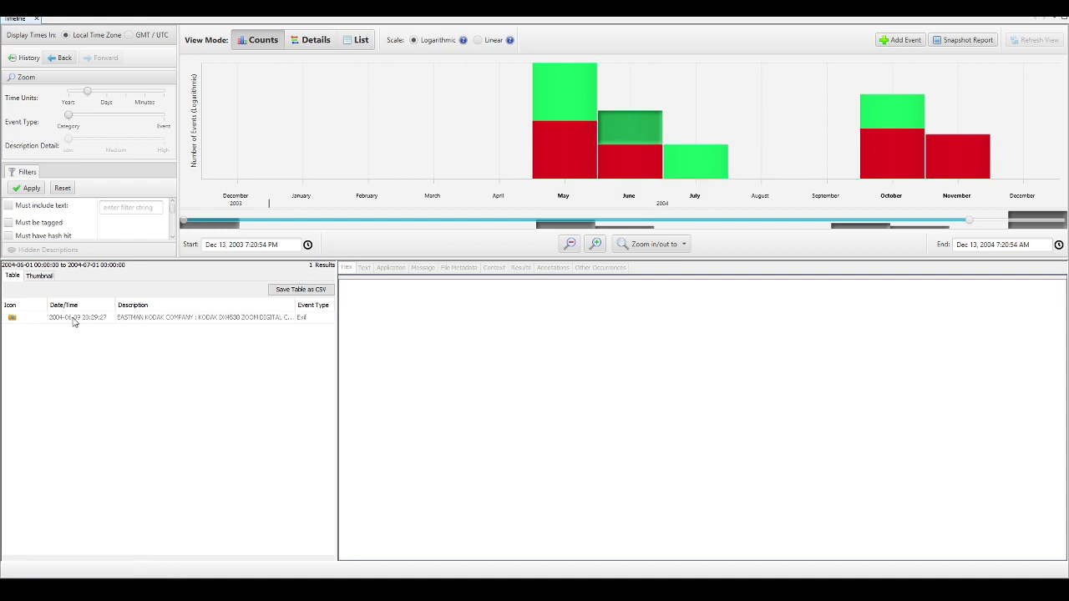
pyautogui.click(609, 173)
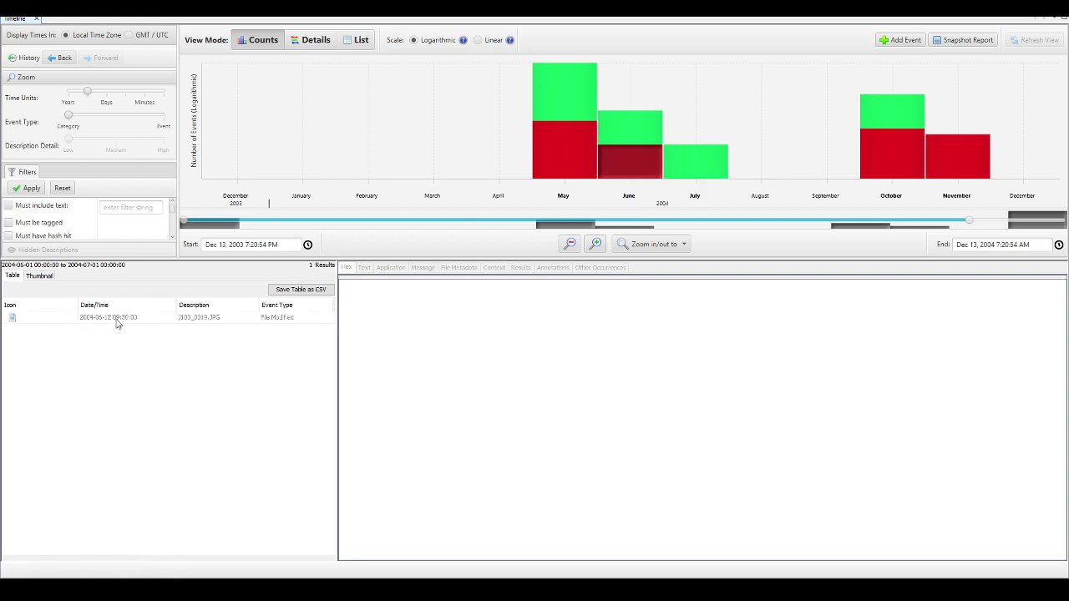
pyautogui.click(209, 318)
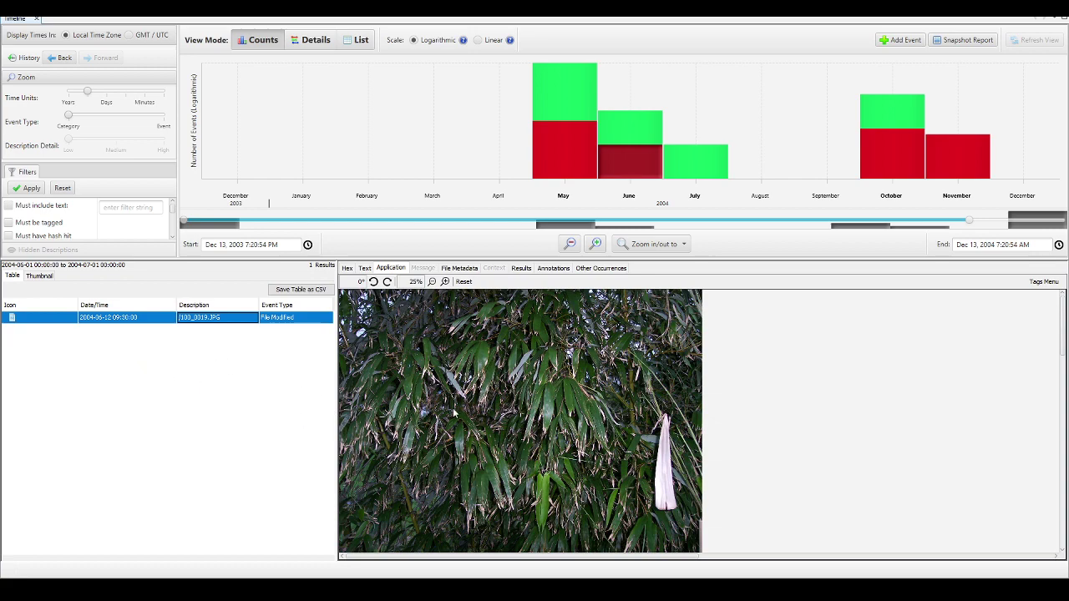
# - Extract 100_0019.JPG from vol4 of Investigation 2.E01 into the Export folder and prepare a browser tab for images.google.com
pyautogui.hotkey('alt', 'Tab')
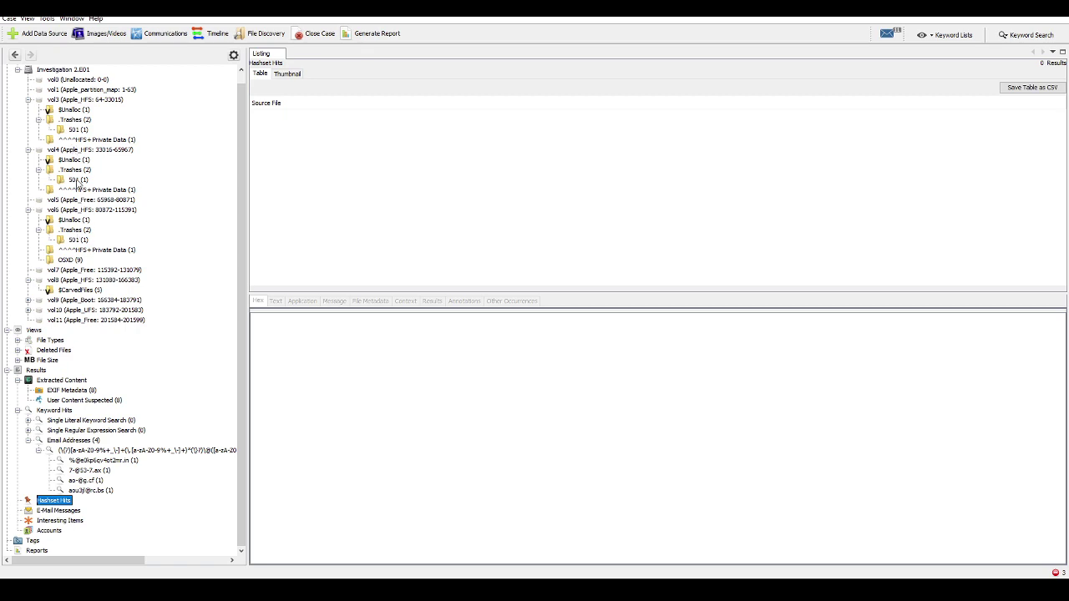
pyautogui.click(76, 151)
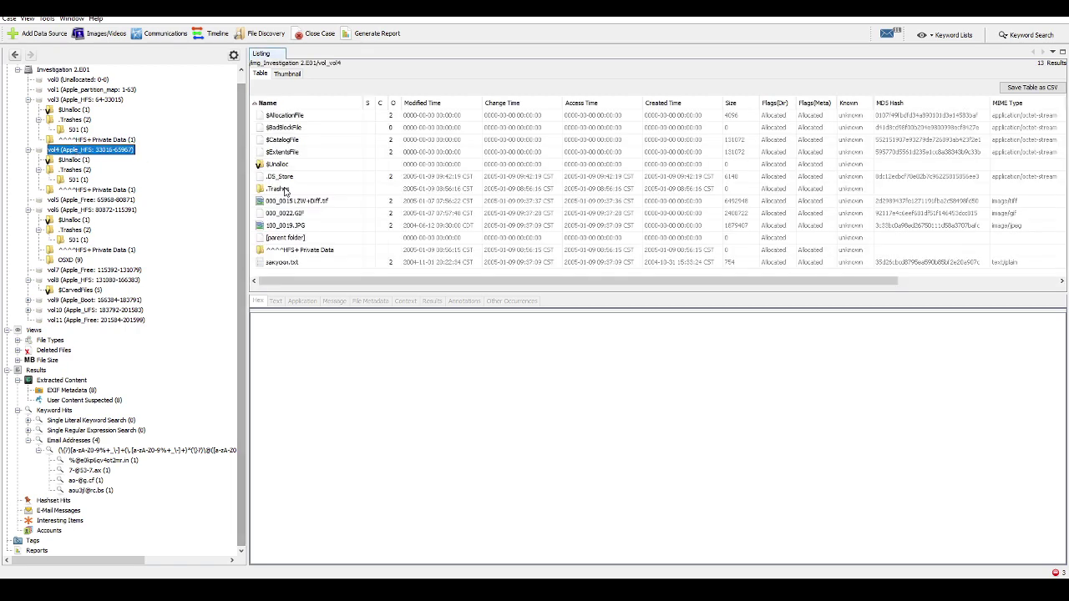
pyautogui.click(292, 226)
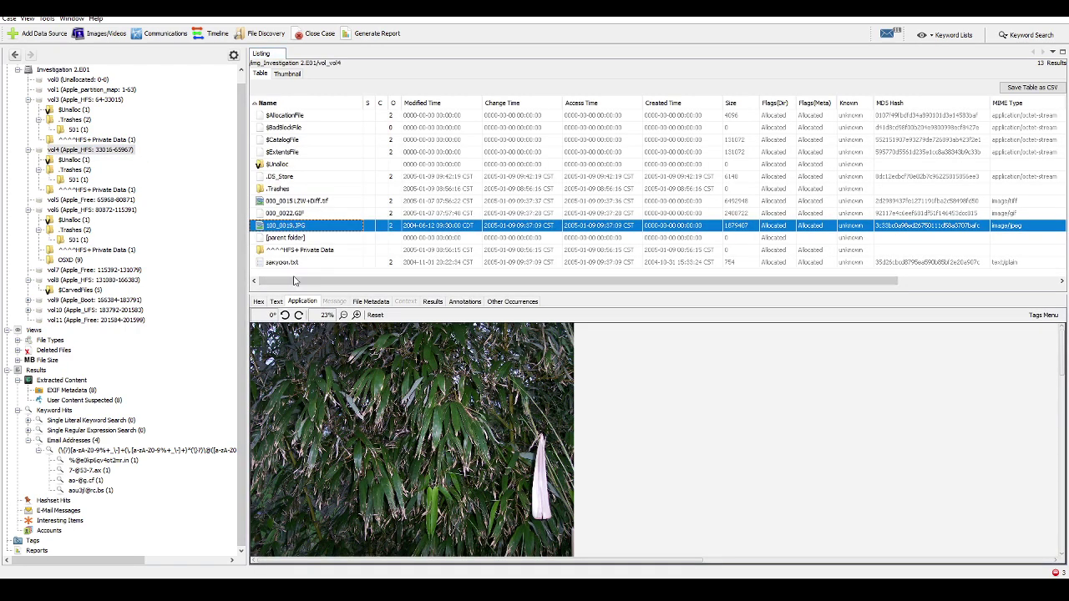
pyautogui.rightClick(292, 227)
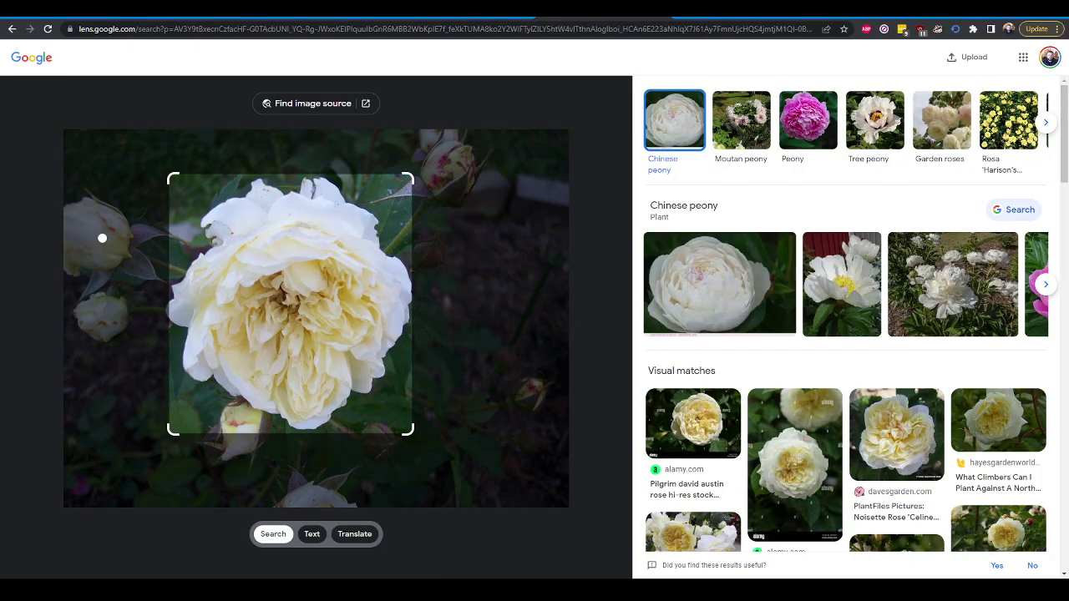
pyautogui.hotkey('ctrl', 't')
pyautogui.write('images.google.com')
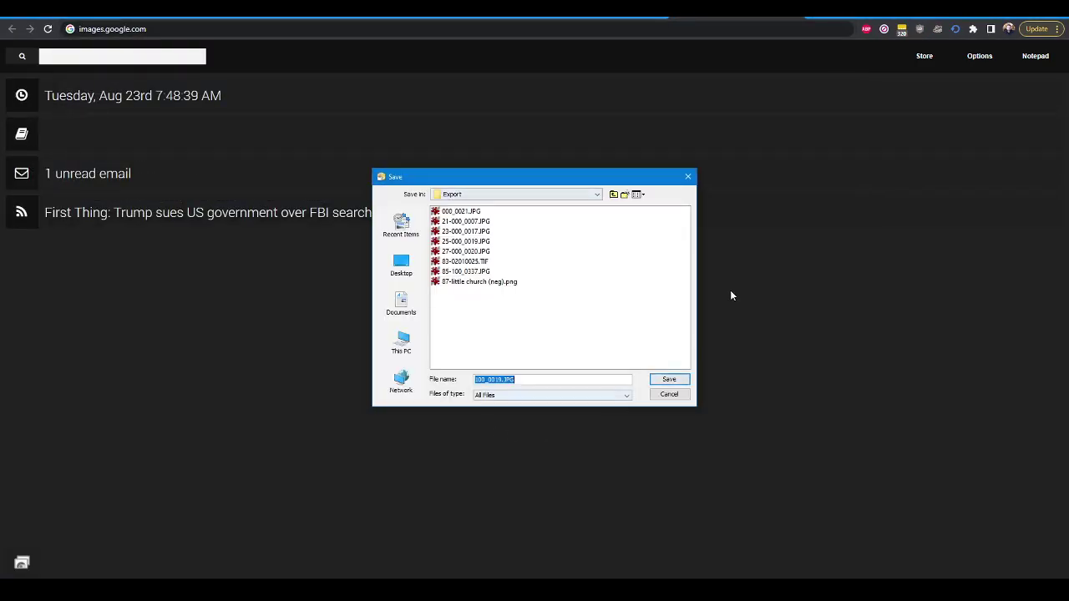
pyautogui.click(669, 379)
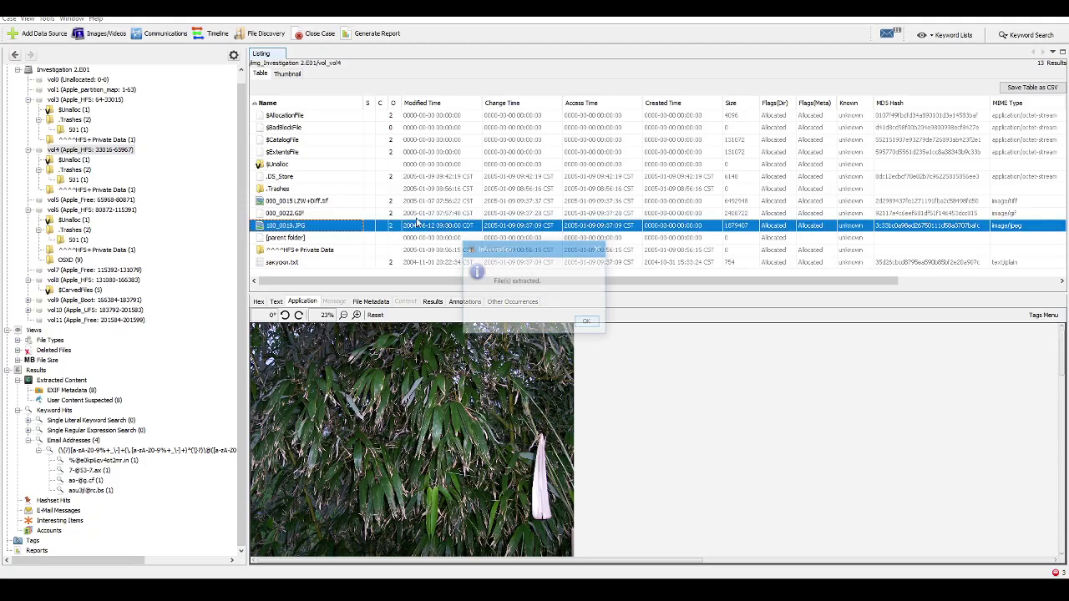
pyautogui.click(585, 323)
# - Return to the browser, load Google Images and run a reverse image search on the exported bamboo picture
pyautogui.hotkey('alt', 'Tab')
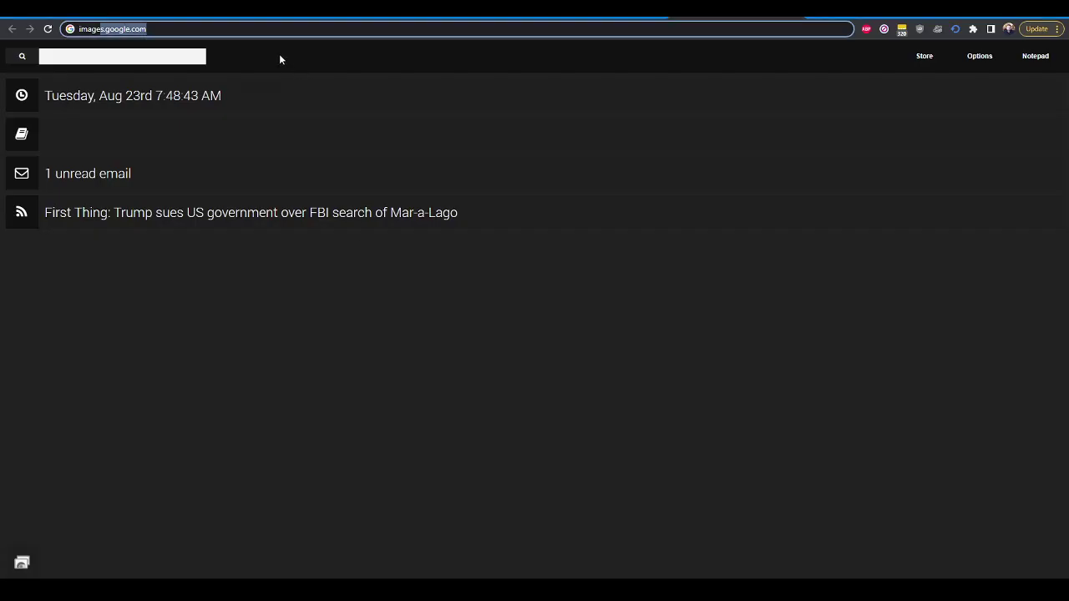
pyautogui.press('Return')
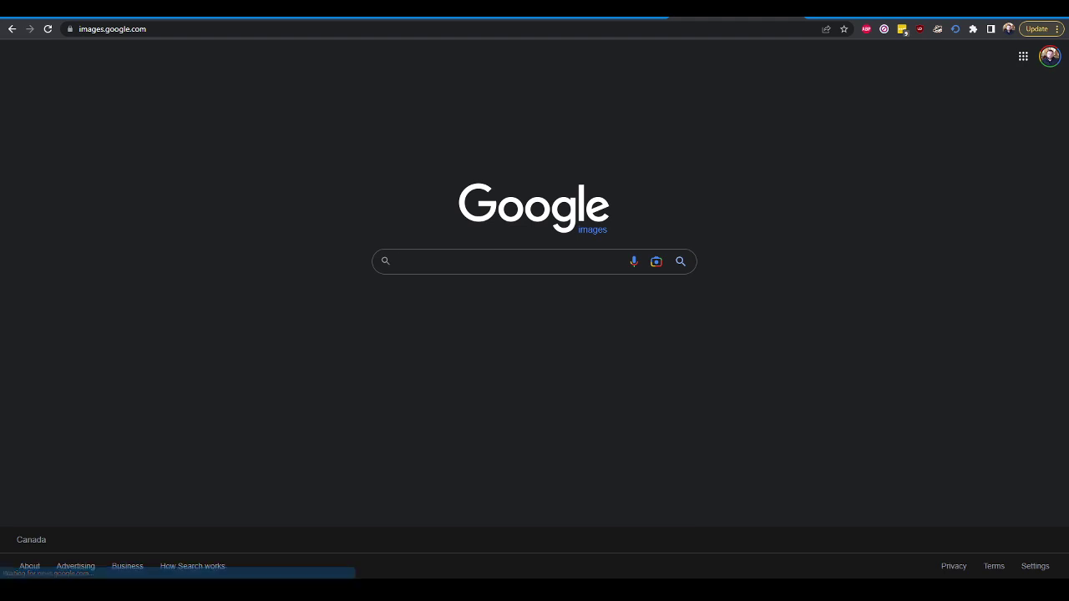
pyautogui.moveTo(605, 243); pyautogui.dragTo(662, 310)
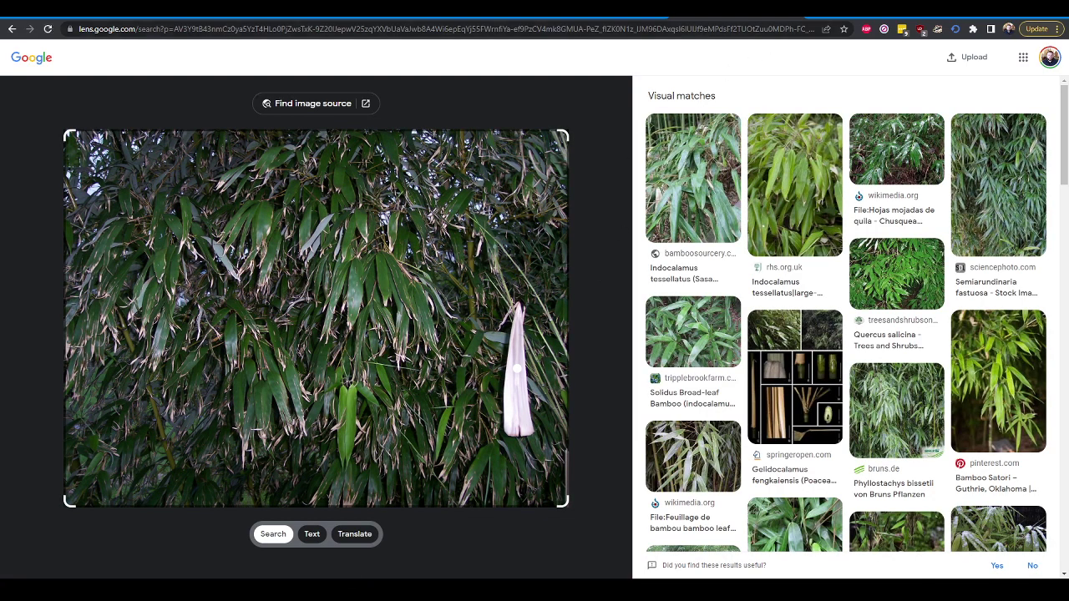
# - Open images.google.com in a new tab, reverse-search the cathedral square picture and extend the search area to the whole image
pyautogui.hotkey('ctrl', 't')
pyautogui.write('images.google.com')
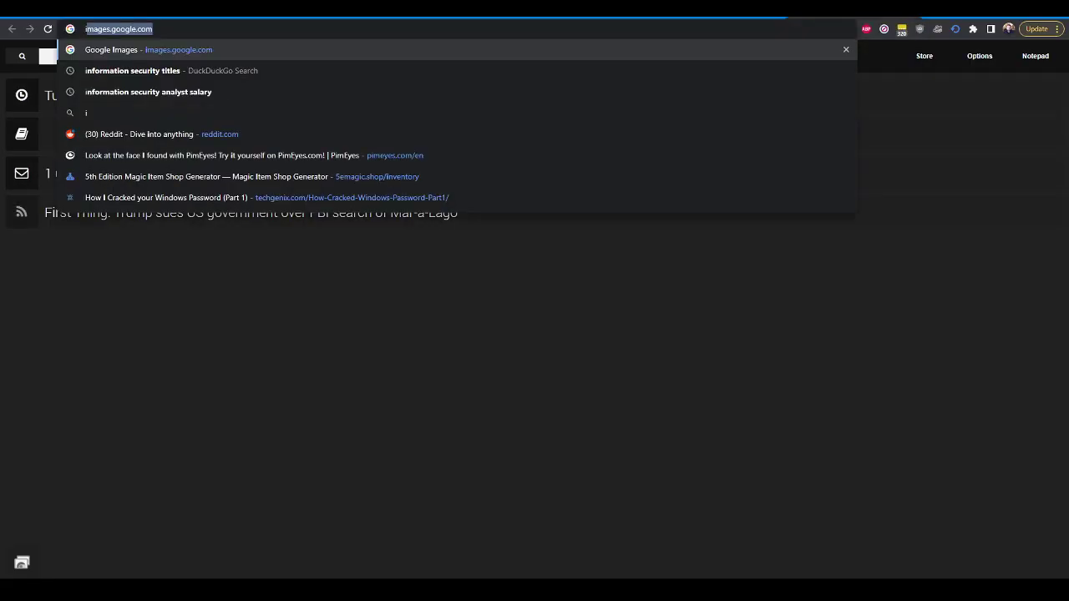
pyautogui.press('Return')
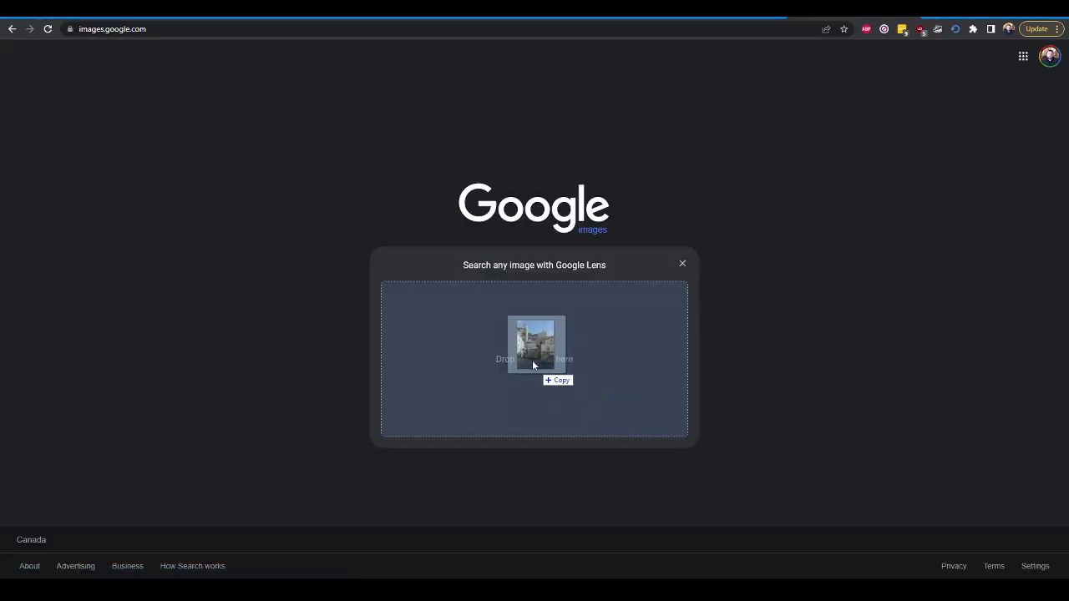
pyautogui.moveTo(532, 359); pyautogui.dragTo(493, 334)
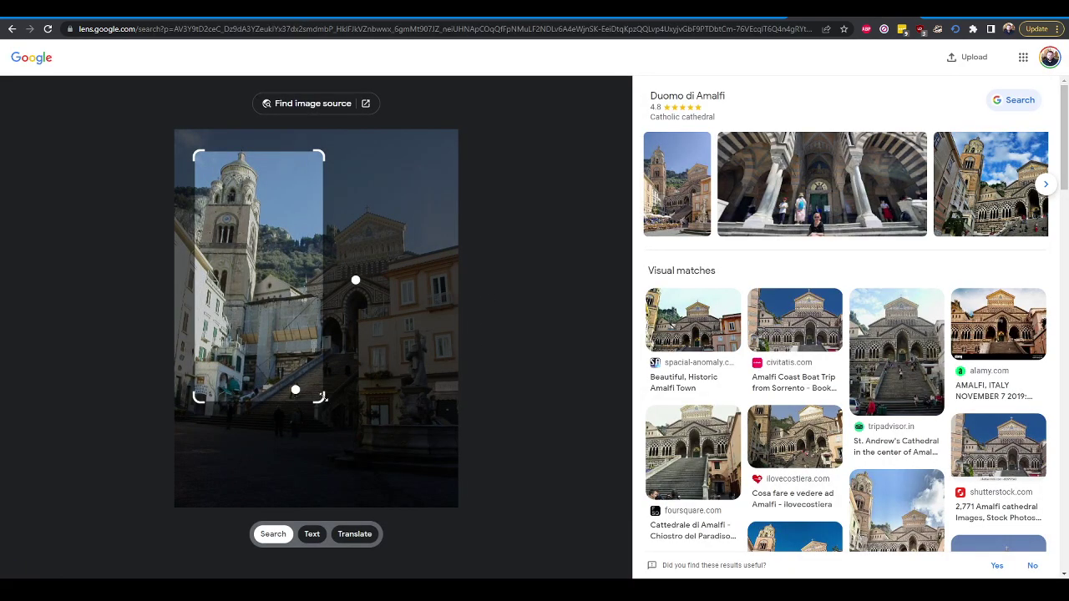
pyautogui.moveTo(322, 399); pyautogui.dragTo(513, 519)
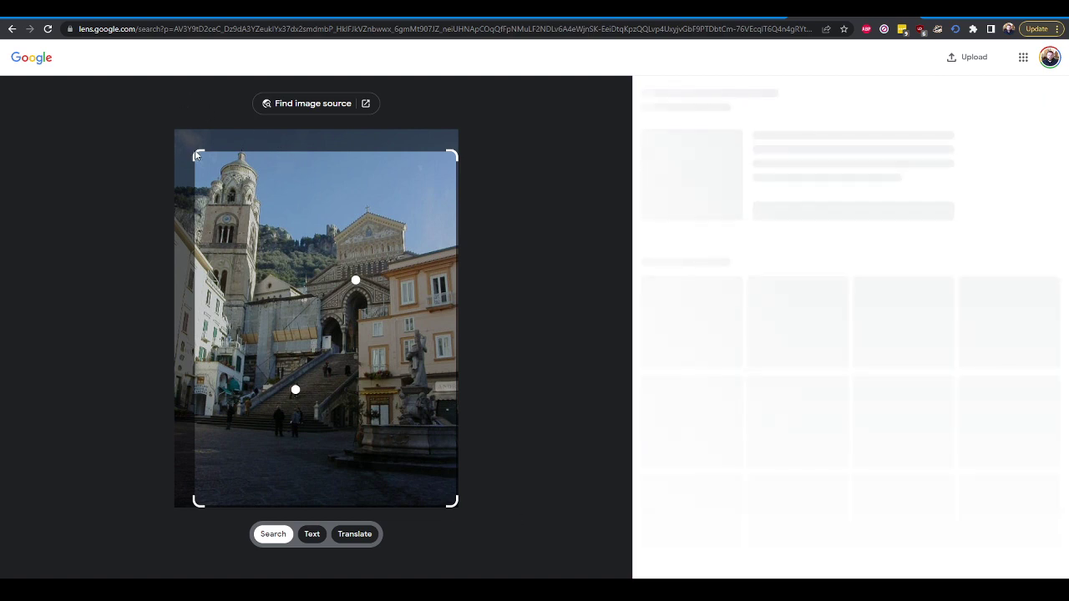
pyautogui.moveTo(196, 155); pyautogui.dragTo(115, 92)
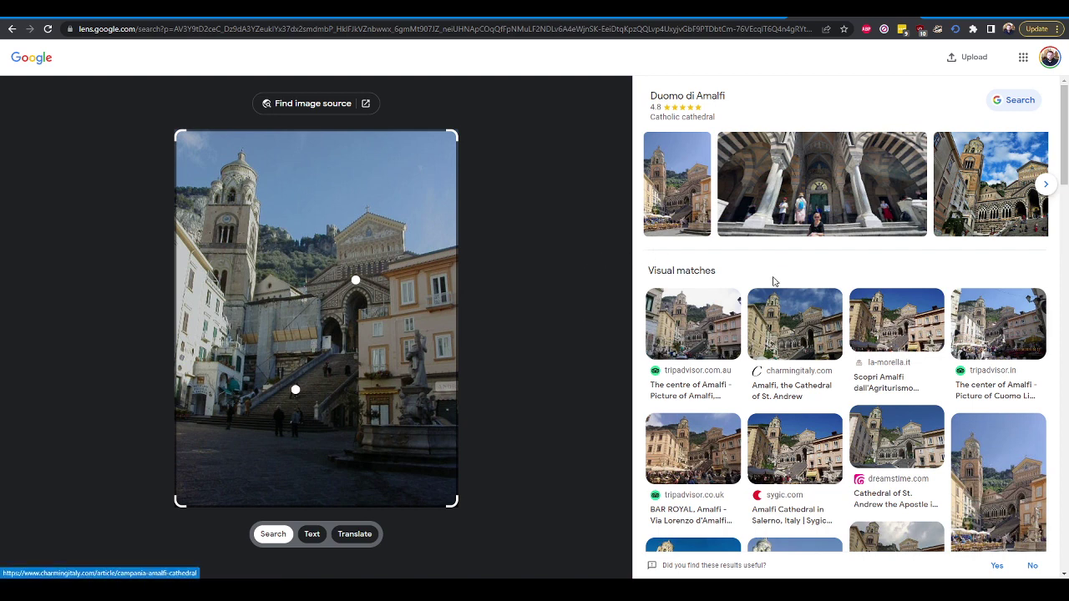
# - Examine the first visual matches for the cathedral picture and open the Duomo di Amalfi search in a new tab
pyautogui.scroll(-1, 768, 264)
pyautogui.scroll(-1, 707, 337)
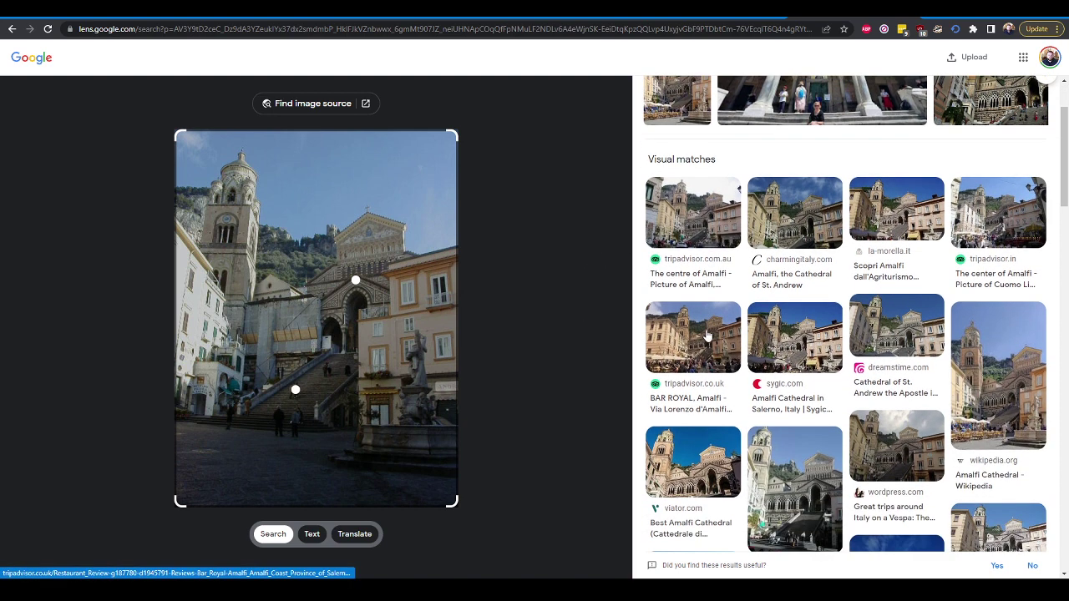
pyautogui.scroll(-1, 711, 345)
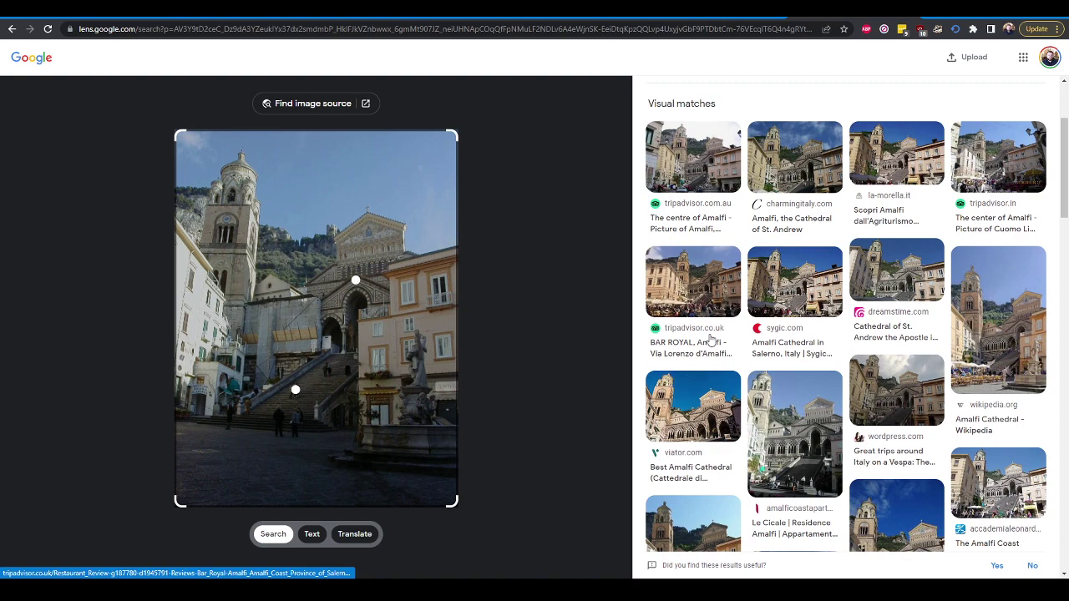
pyautogui.scroll(-2, 712, 345)
pyautogui.scroll(-1, 711, 340)
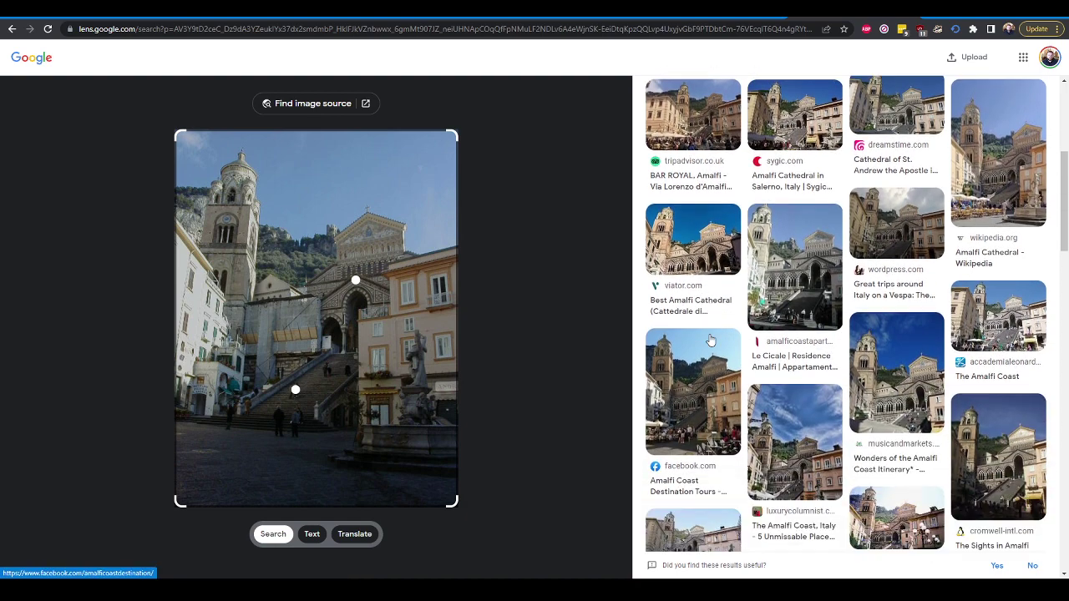
pyautogui.scroll(-3, 710, 340)
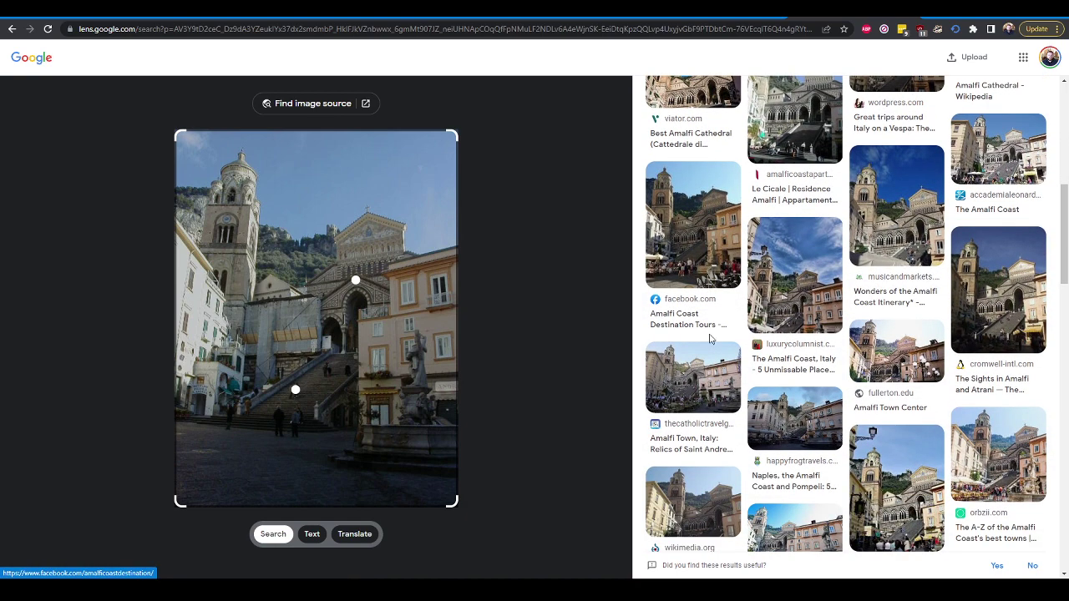
pyautogui.scroll(5, 710, 338)
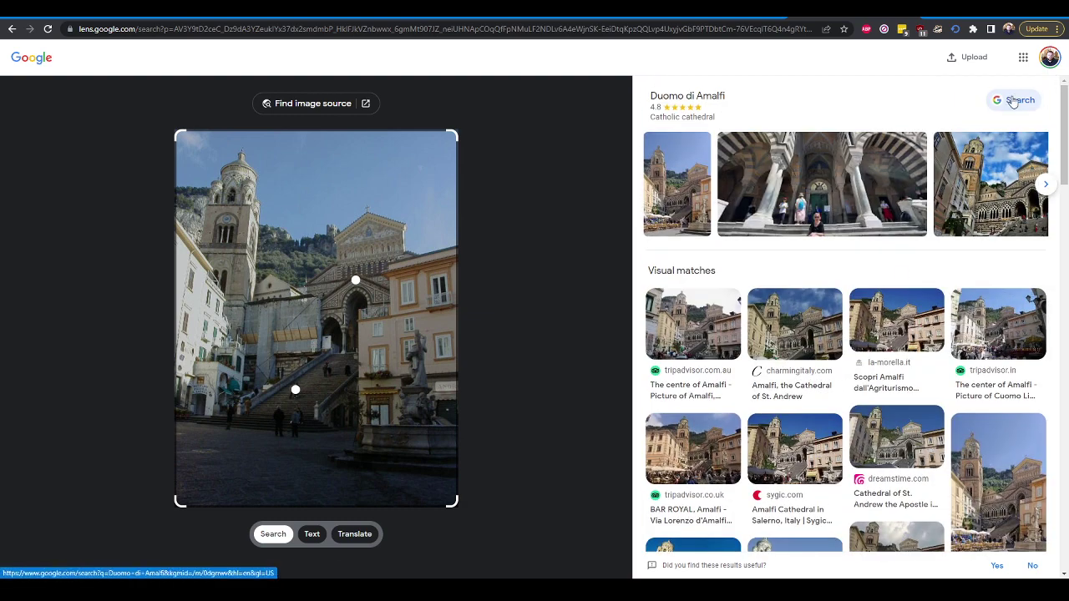
pyautogui.rightClick(1012, 101)
pyautogui.click(1006, 106)
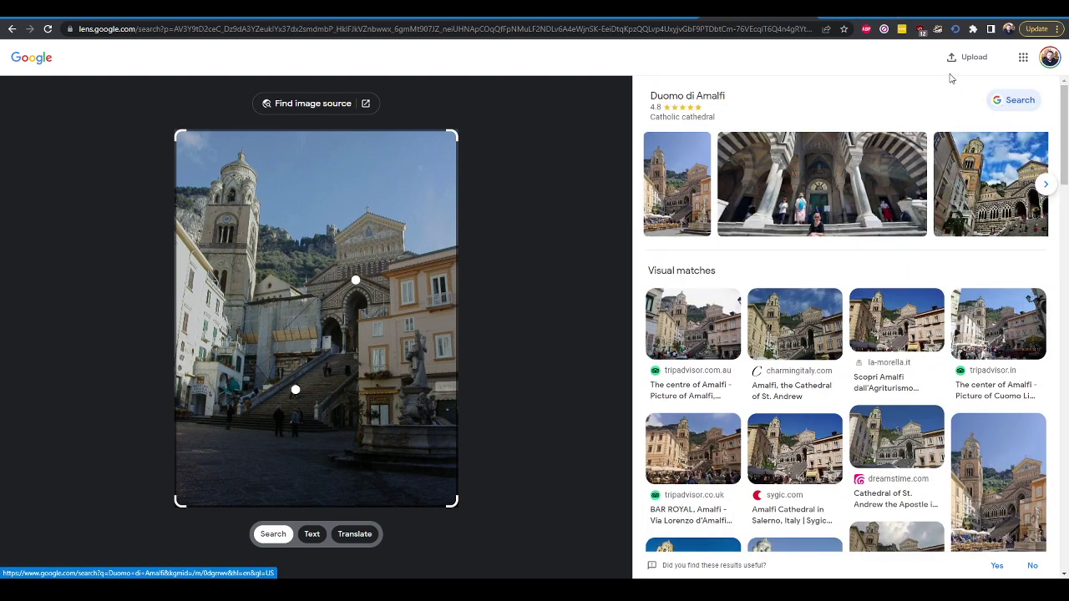
# - Compare the visual matches further down the Duomo di Amalfi results with the cathedral picture
pyautogui.scroll(-3, 863, 270)
pyautogui.scroll(-3, 864, 271)
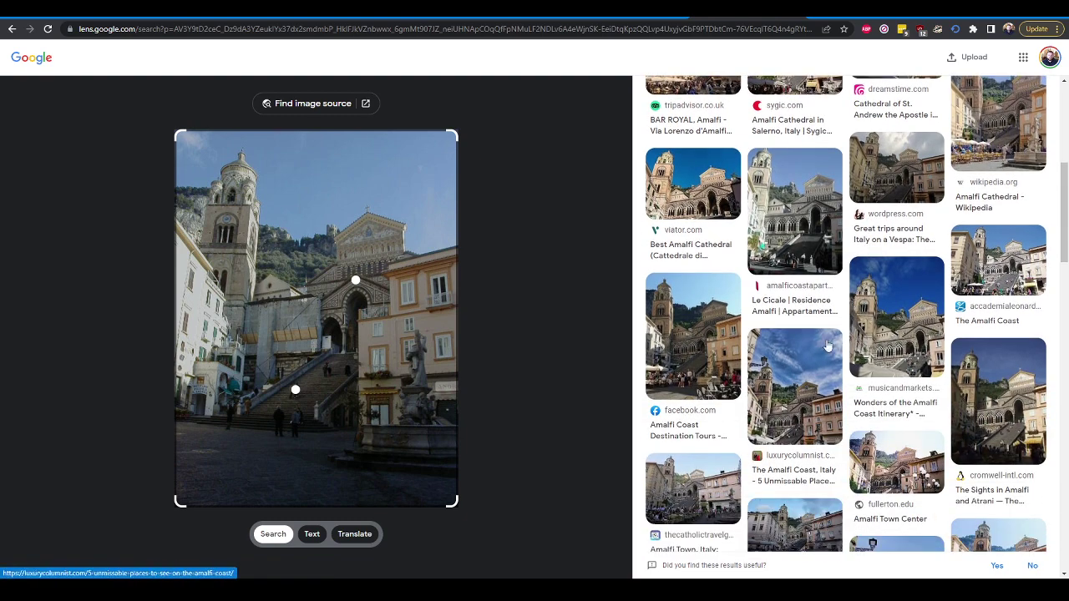
pyautogui.scroll(-3, 798, 347)
pyautogui.scroll(-1, 777, 334)
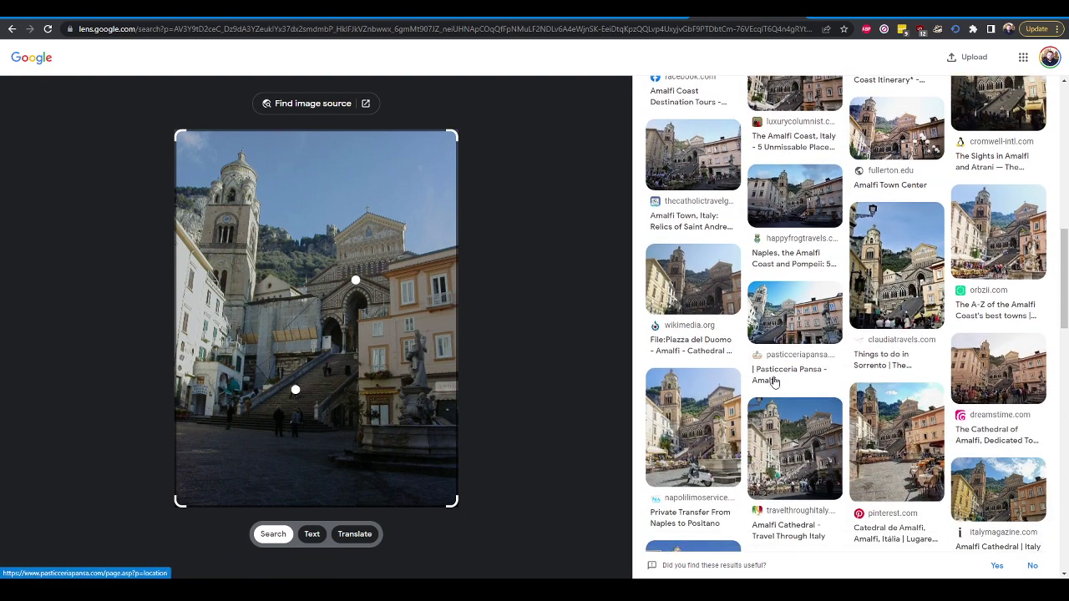
pyautogui.scroll(-1, 733, 356)
pyautogui.scroll(-2, 733, 356)
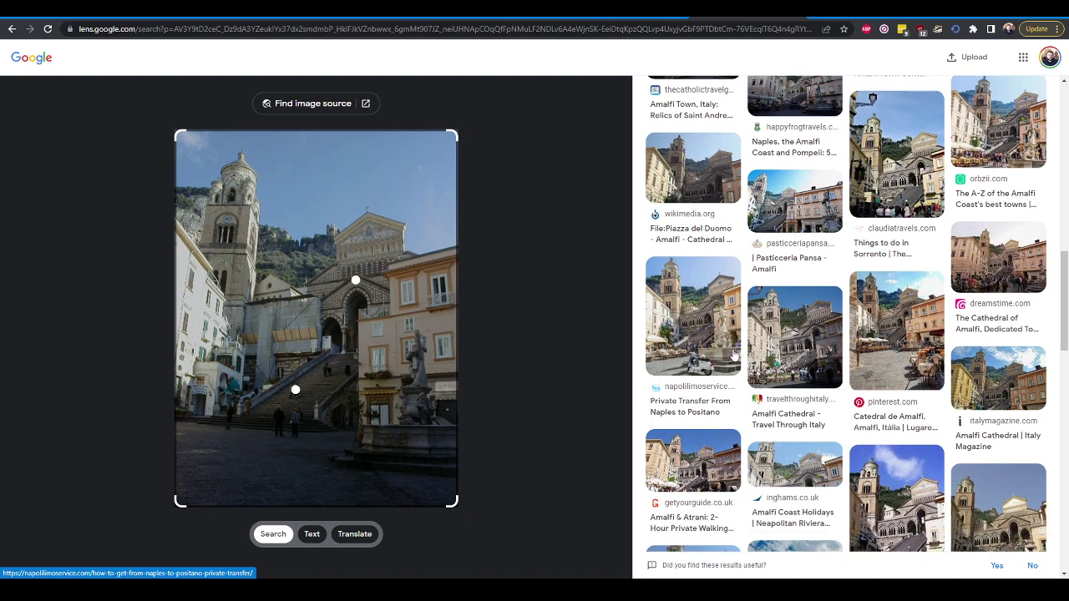
pyautogui.scroll(-1, 733, 356)
pyautogui.scroll(-3, 733, 356)
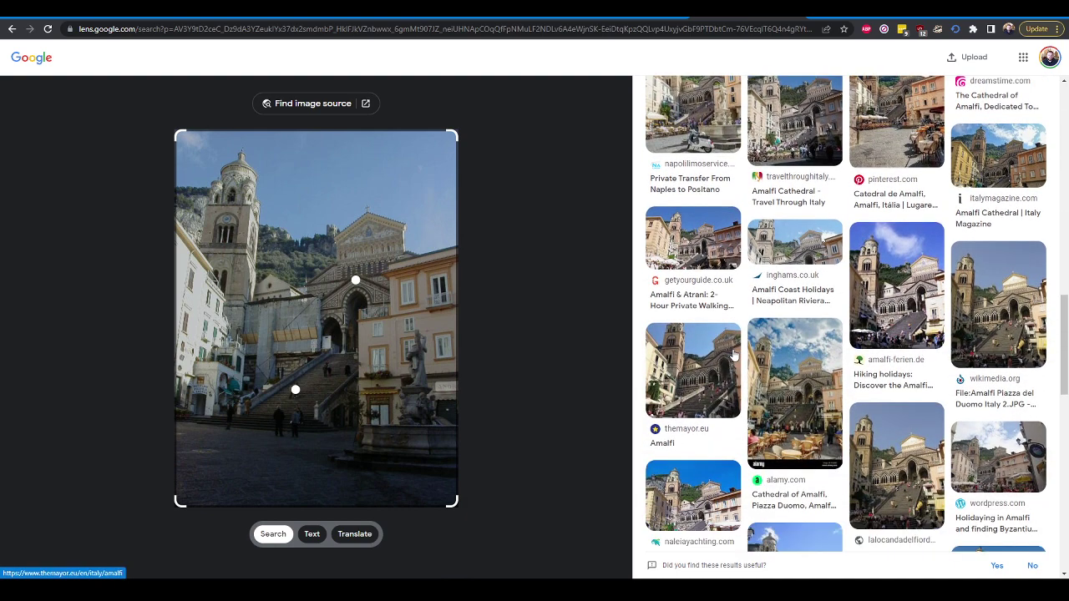
pyautogui.scroll(-4, 733, 356)
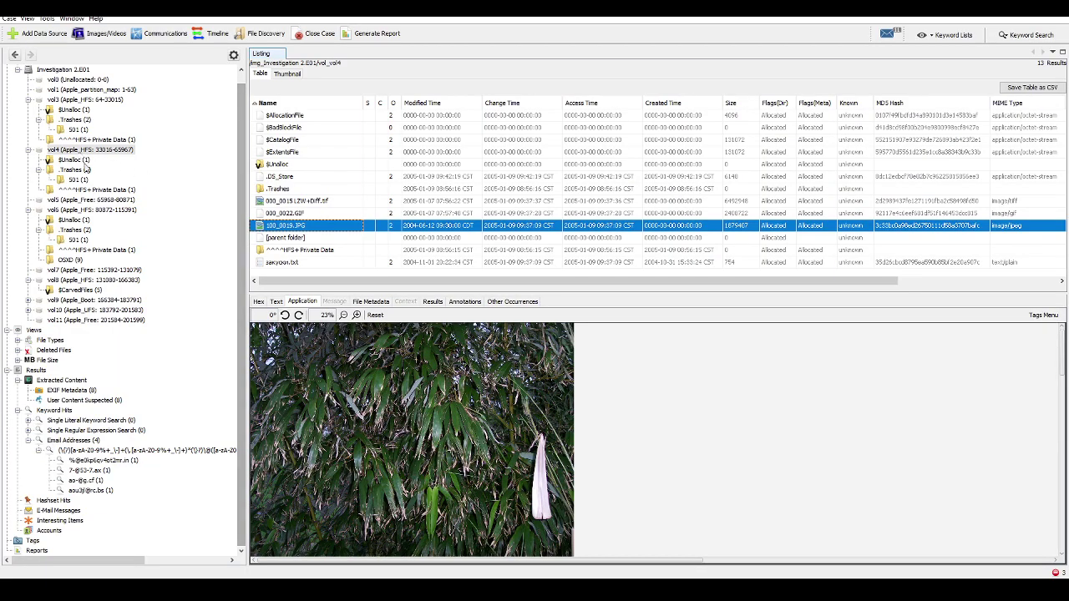
# - Switch to Autopsy, select 02010025.TIF in the OSXD folder of vol6, and close the file-analysis window of 83-02010025.TIF
pyautogui.click(71, 210)
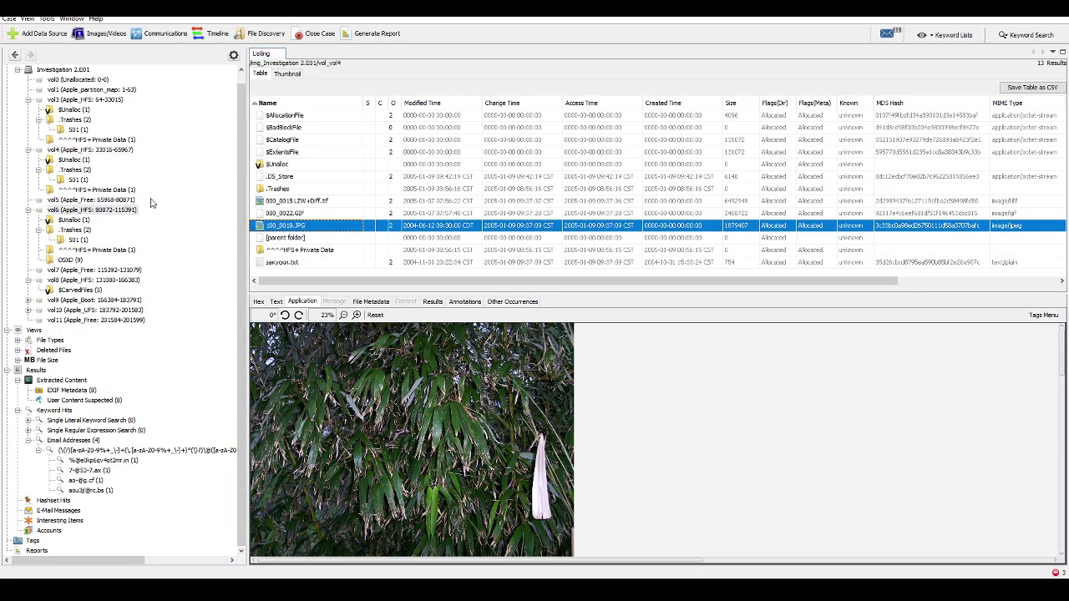
pyautogui.doubleClick(269, 204)
pyautogui.keyDown('shift'); pyautogui.click(282, 194); pyautogui.keyUp('shift')
pyautogui.click(292, 178)
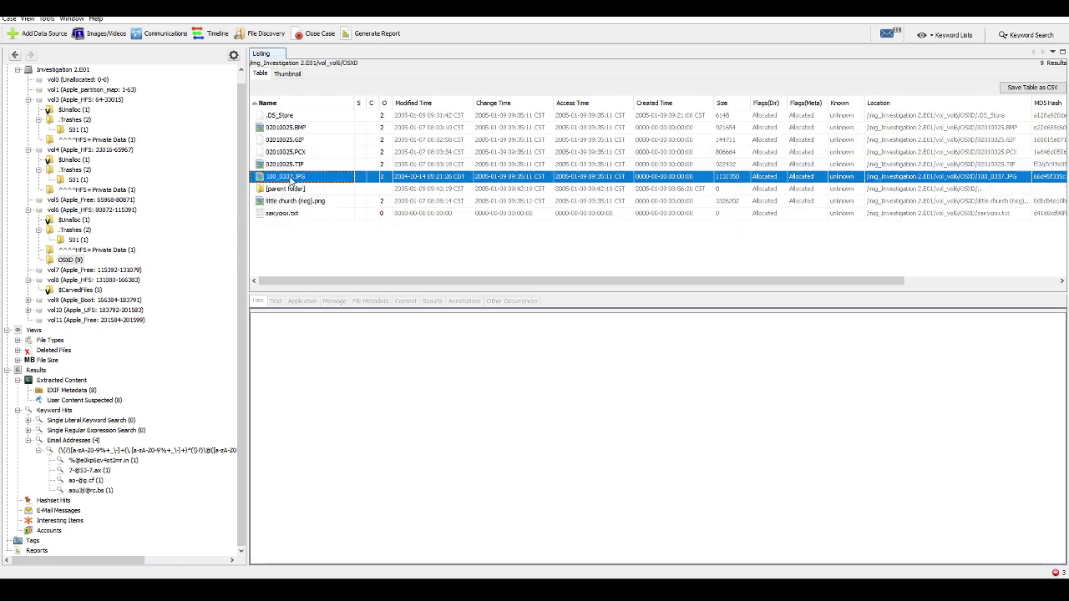
pyautogui.click(288, 166)
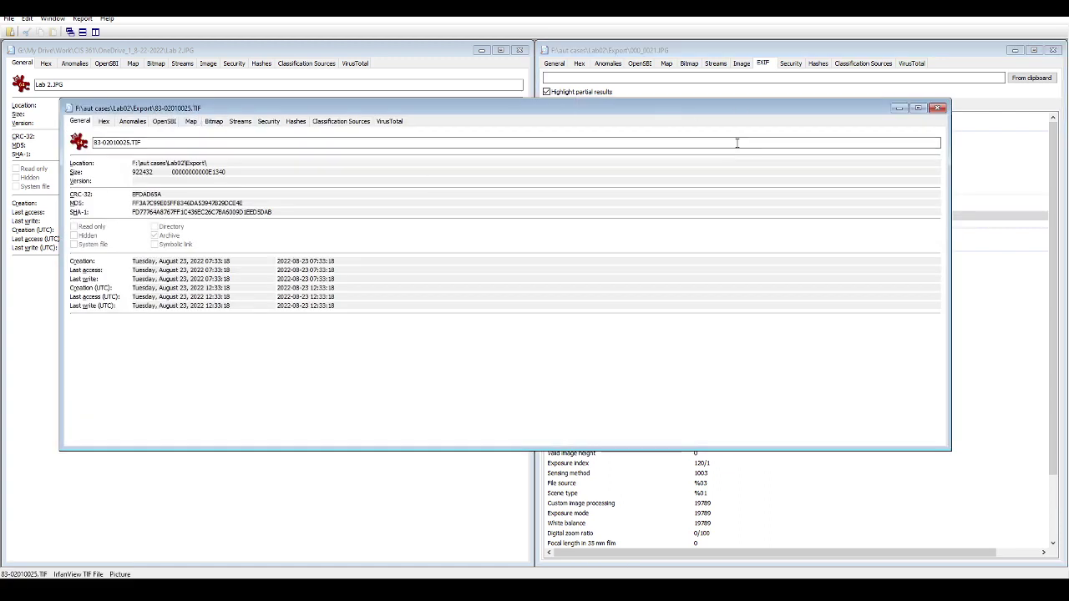
pyautogui.click(938, 110)
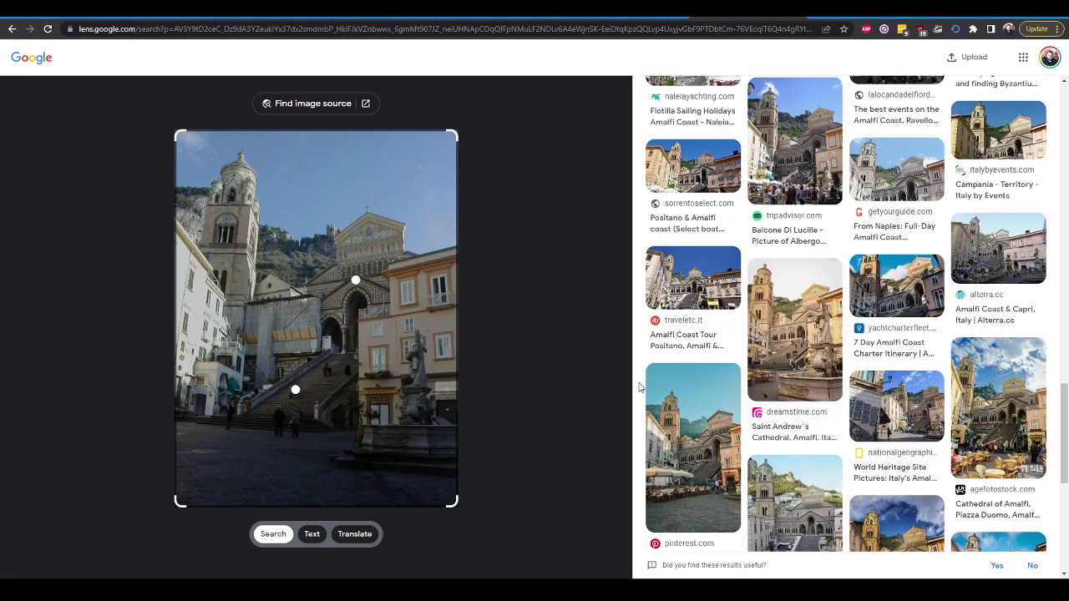
# - Return to the cathedral picture's reverse image search and examine the visual matches through to the end of the list
pyautogui.scroll(-2, 792, 412)
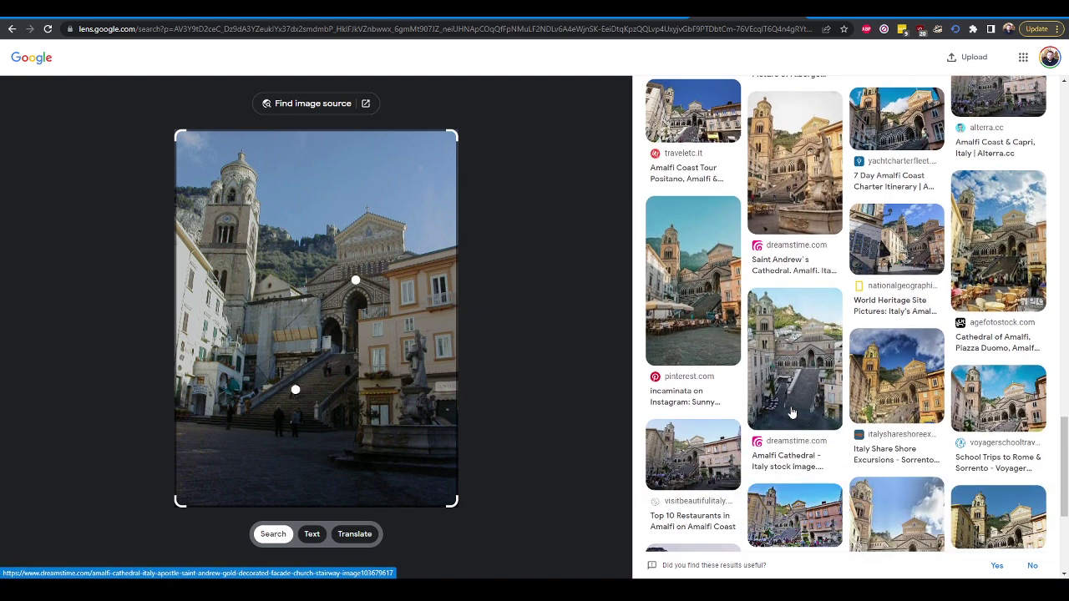
pyautogui.scroll(-3, 791, 412)
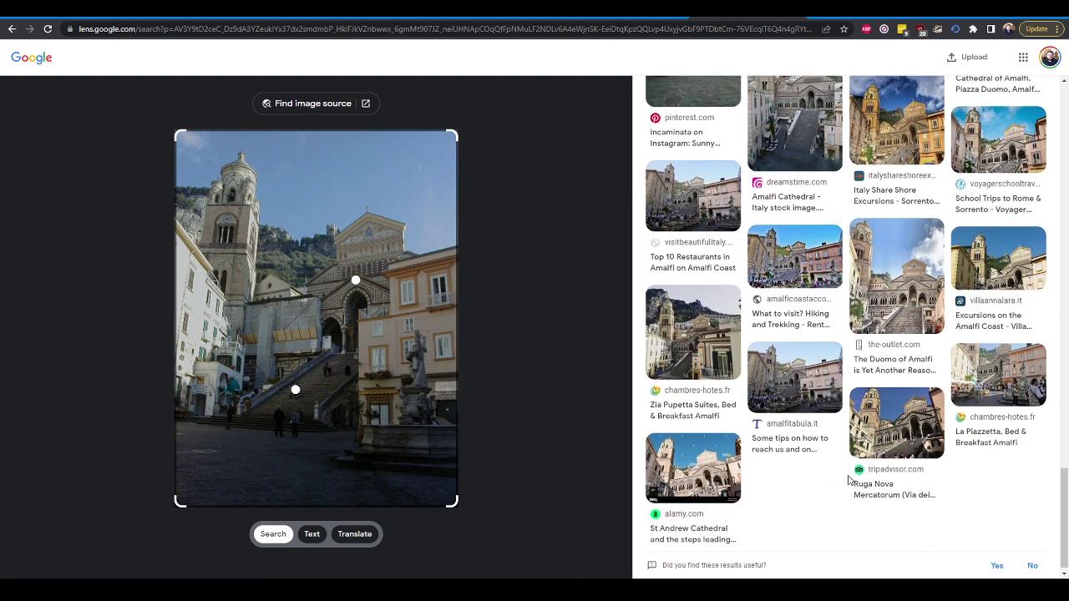
pyautogui.scroll(5, 844, 485)
pyautogui.scroll(3, 848, 480)
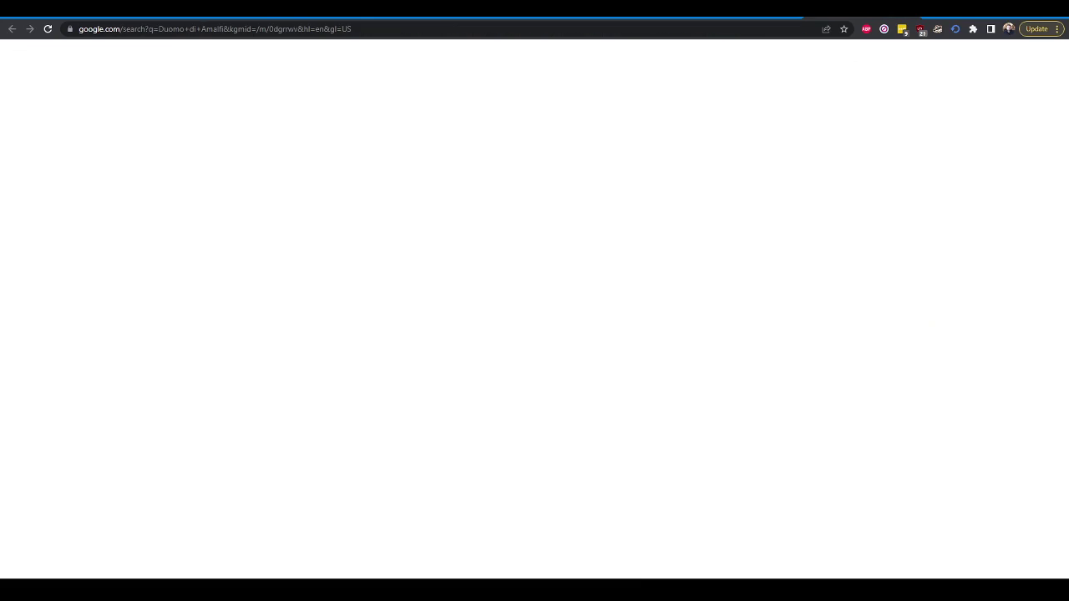
# - Search the web for "Amalfi Cathedral renovation 2004"
pyautogui.hotkey('alt', 'Left')
pyautogui.click(242, 66)
pyautogui.write('ca')
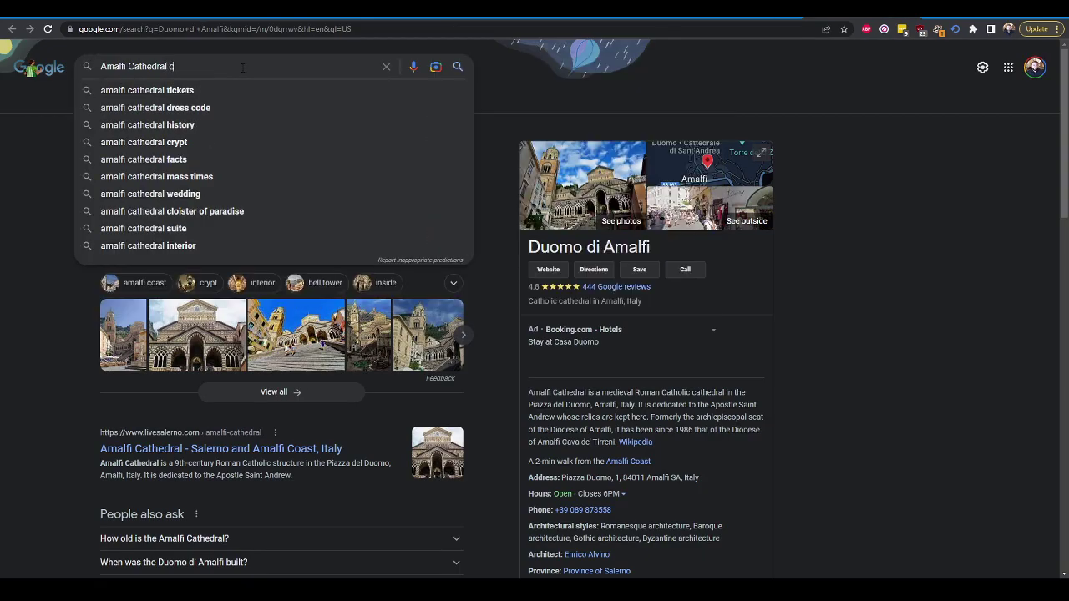
pyautogui.press('BackSpace')
pyautogui.press('BackSpace')
pyautogui.press('BackSpace')
pyautogui.write('renov')
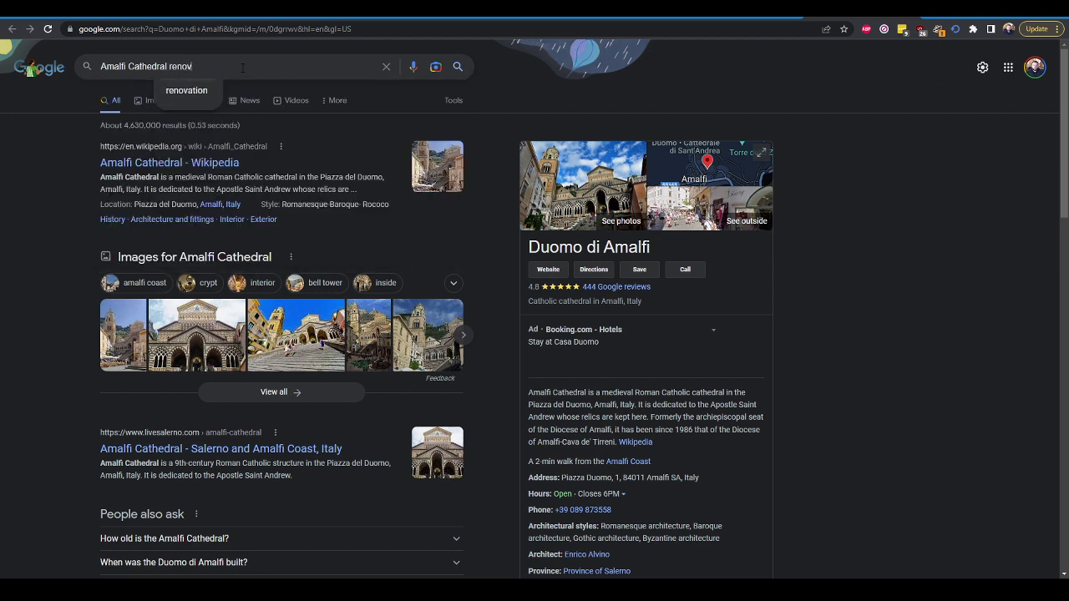
pyautogui.write('ation 2004')
pyautogui.press('Return')
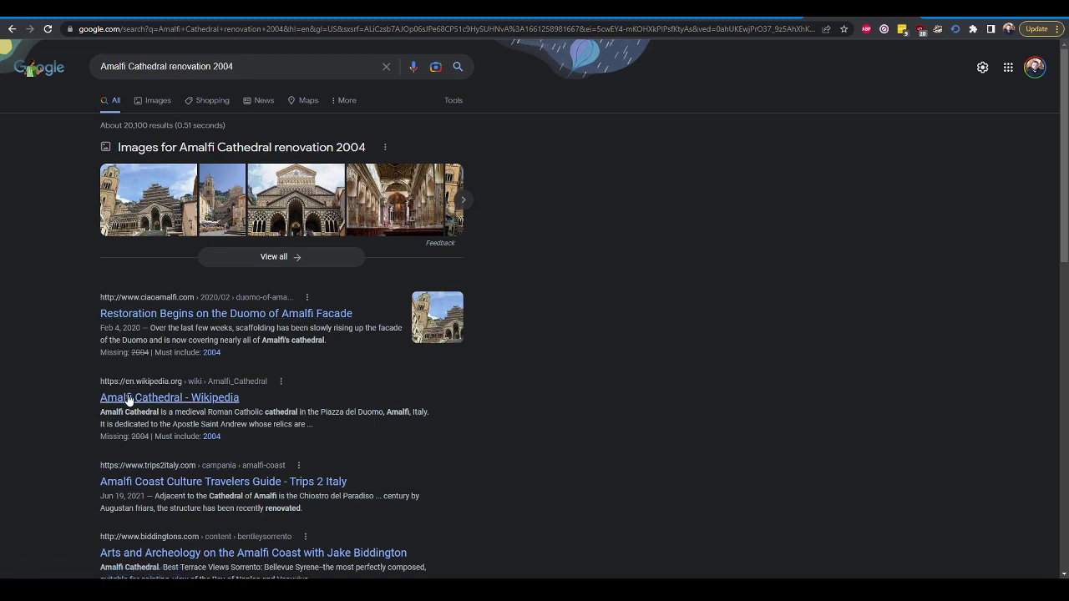
# - Restrict the Amalfi Cathedral renovation search to pages that must include "2004" and scan the results
pyautogui.scroll(-1, 412, 430)
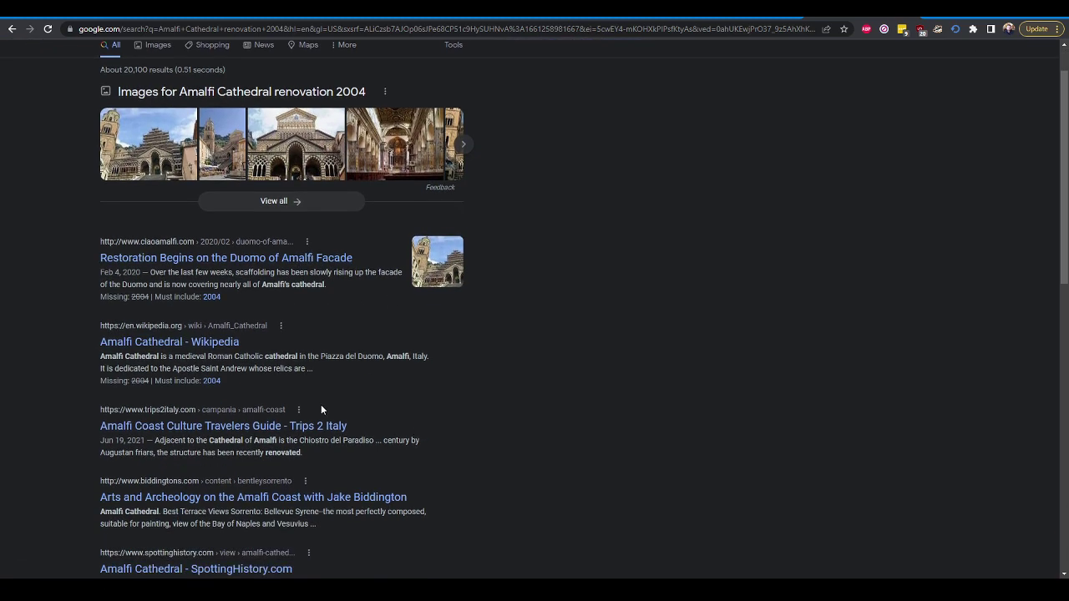
pyautogui.click(209, 383)
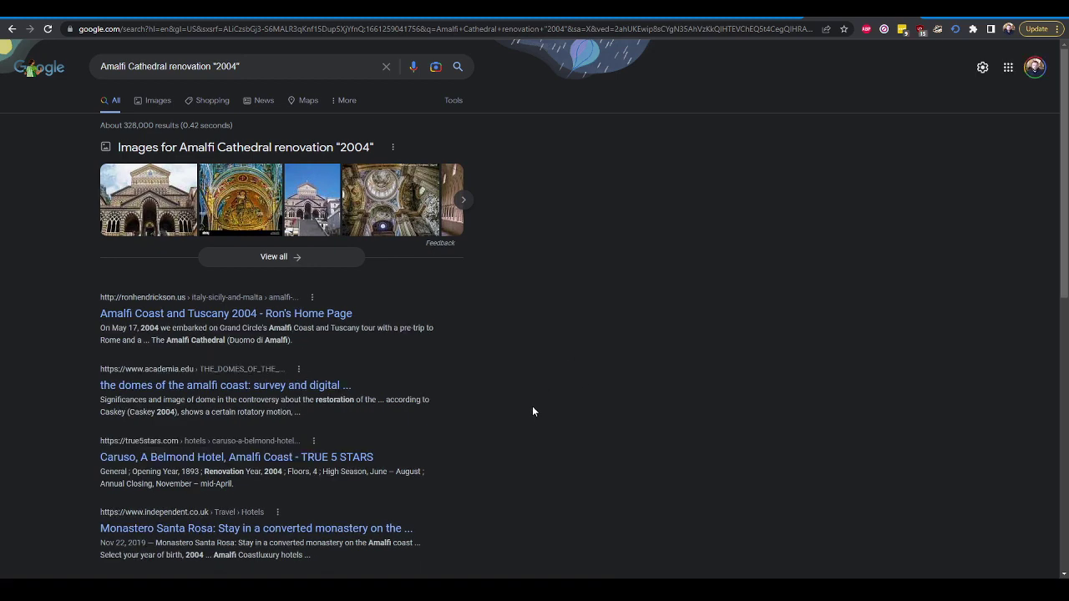
pyautogui.scroll(-1, 532, 410)
pyautogui.scroll(-2, 532, 413)
pyautogui.scroll(3, 532, 412)
# - Search for Amalfi Cathedral renovation "2005" and look through the results
pyautogui.click(241, 66)
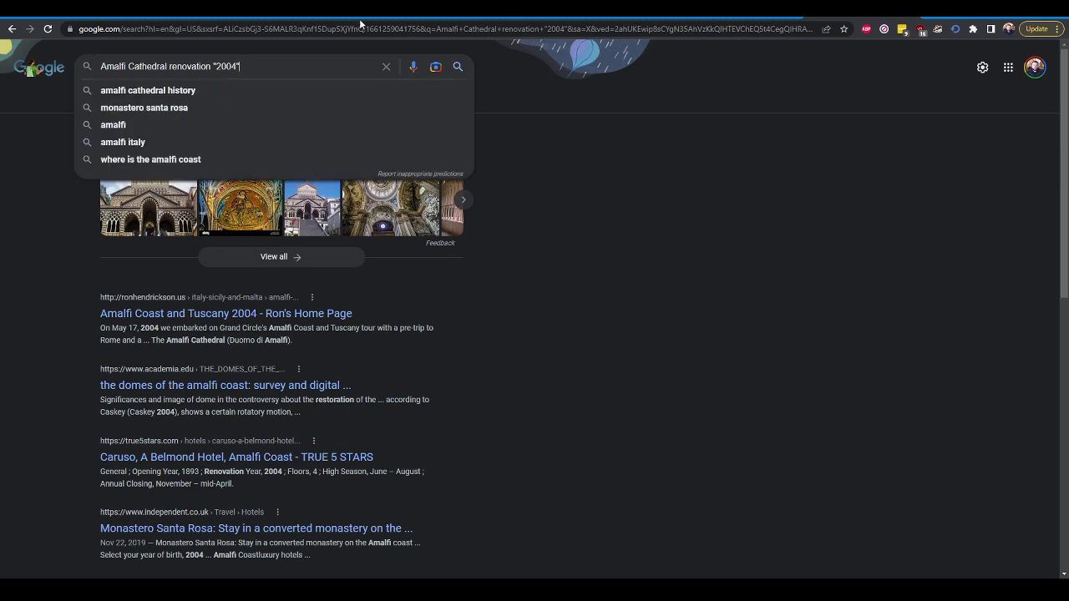
pyautogui.press('Return')
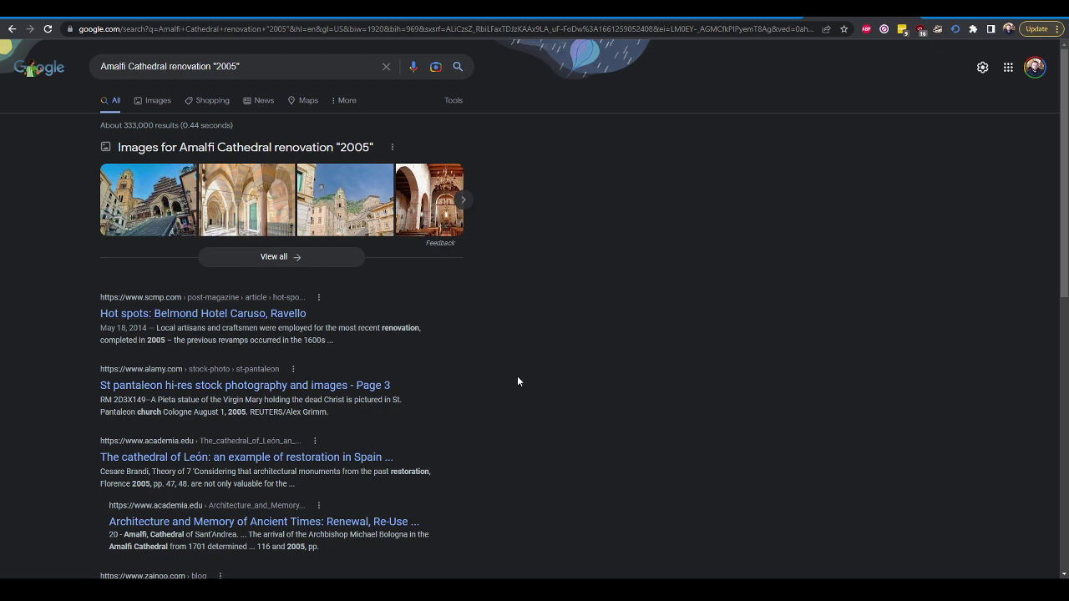
pyautogui.scroll(-1, 558, 409)
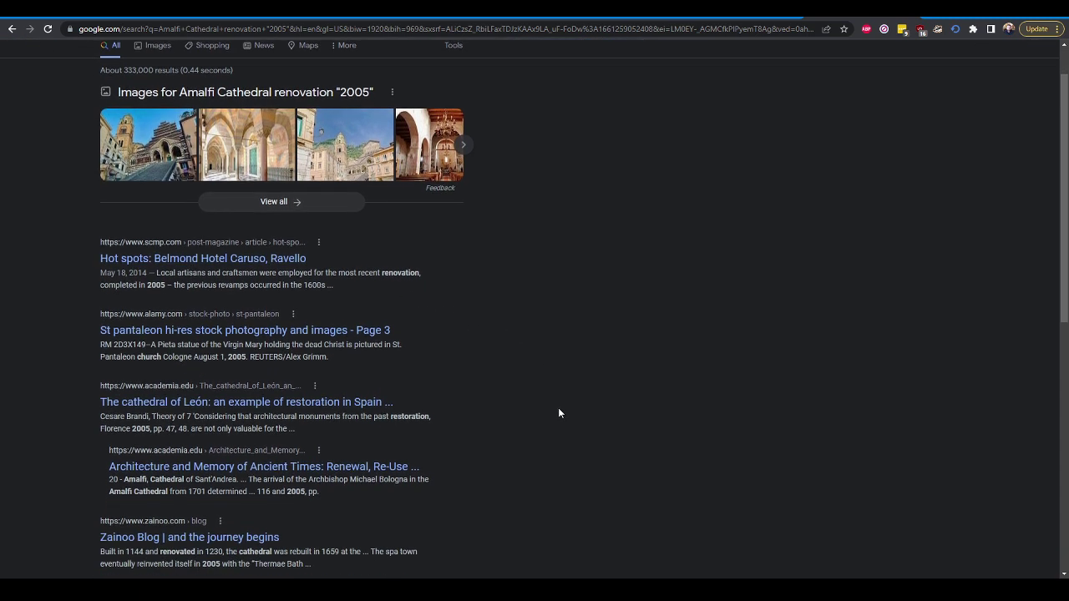
pyautogui.scroll(1, 559, 408)
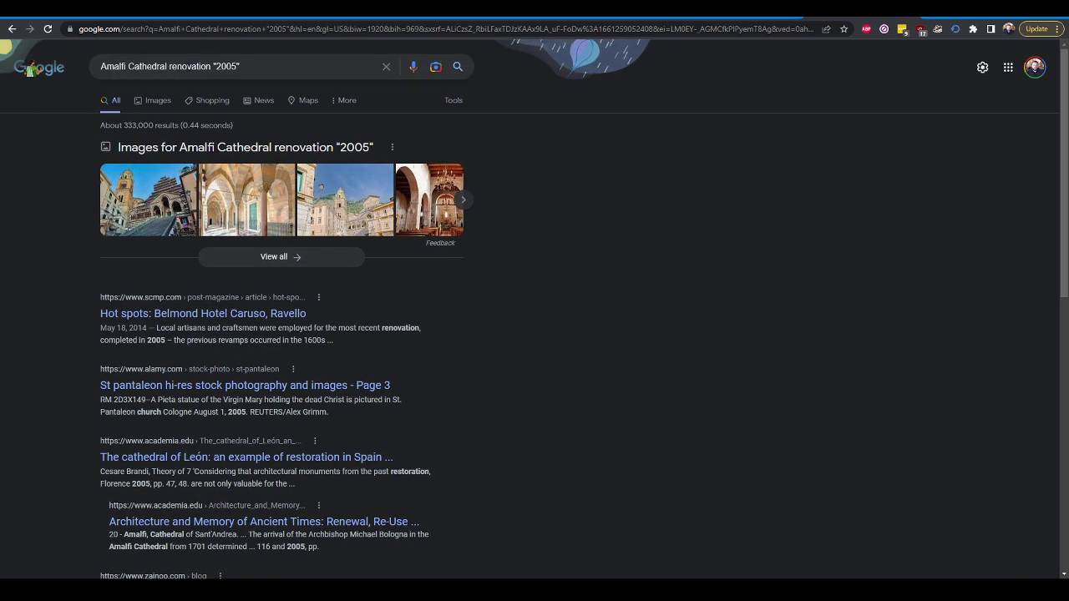
pyautogui.scroll(-2, 426, 263)
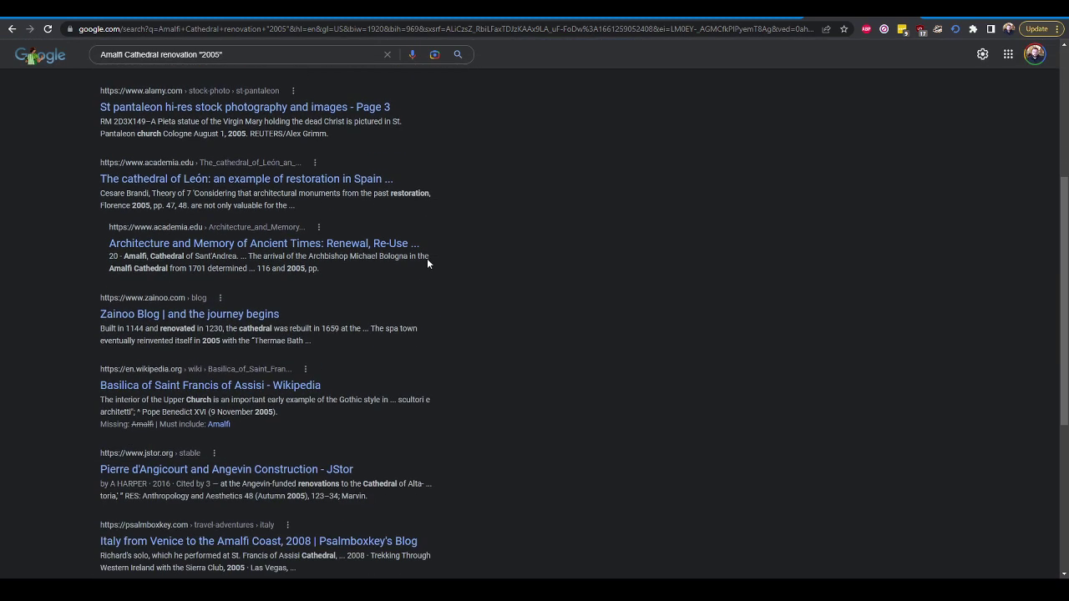
pyautogui.scroll(2, 426, 264)
pyautogui.scroll(1, 274, 169)
# - Remove the quoted year, search for "Amalfi Cathedral renovation" and review the results
pyautogui.click(264, 67)
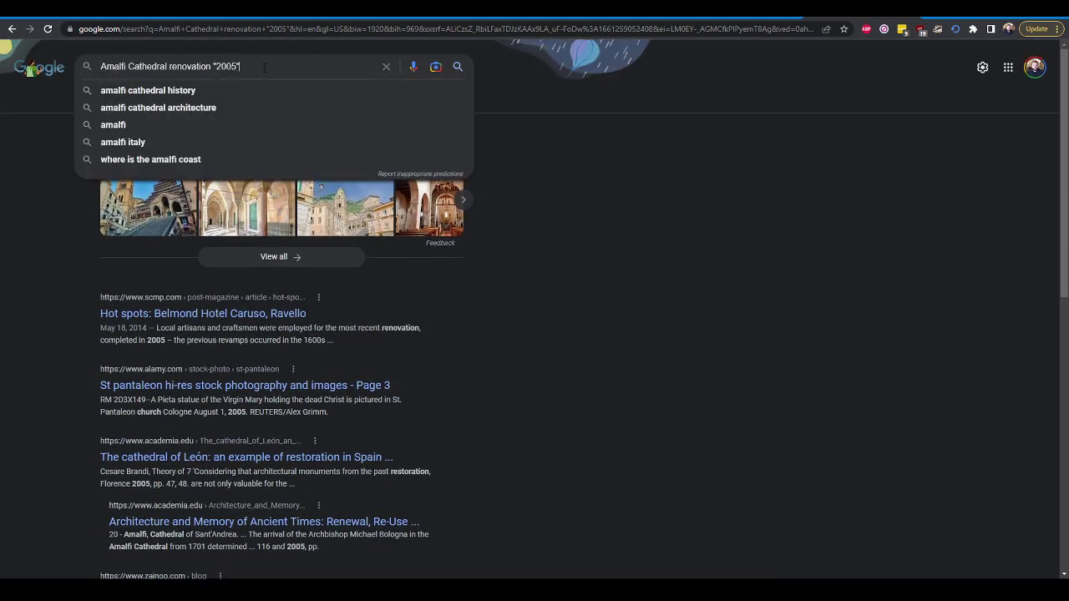
pyautogui.press('BackSpace')
pyautogui.press('BackSpace')
pyautogui.press('BackSpace')
pyautogui.press('BackSpace')
pyautogui.press('BackSpace')
pyautogui.press('BackSpace')
pyautogui.press('BackSpace')
pyautogui.press('Return')
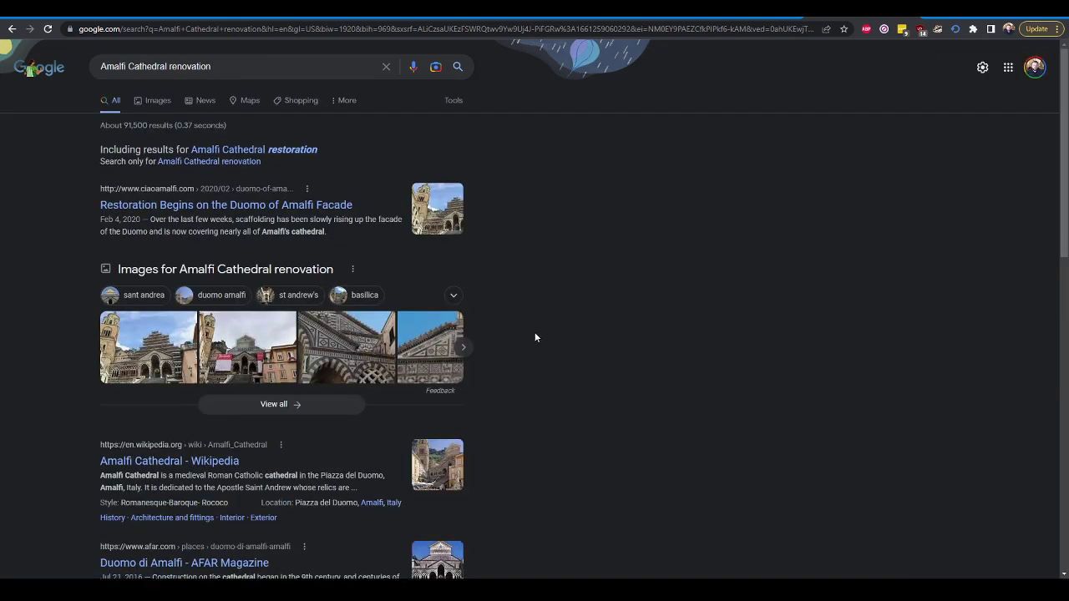
pyautogui.scroll(-1, 570, 374)
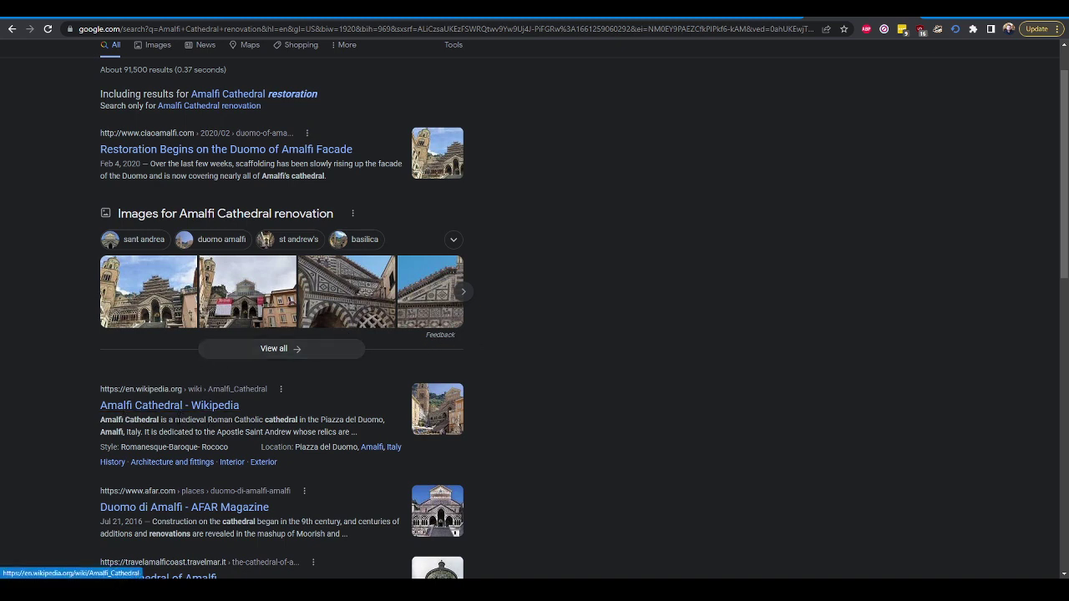
pyautogui.scroll(-1, 59, 464)
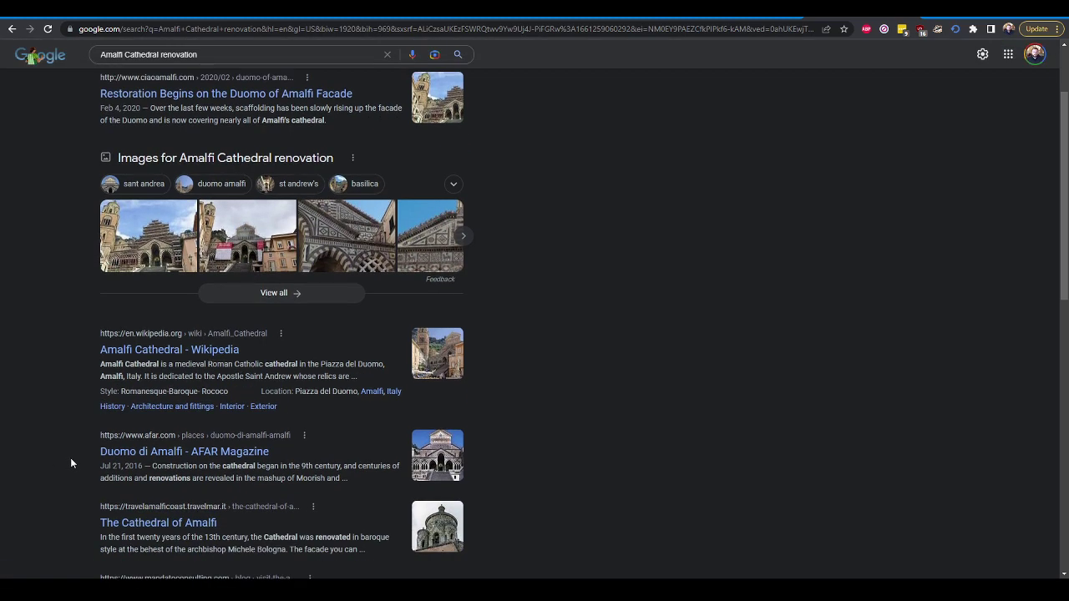
pyautogui.scroll(2, 77, 456)
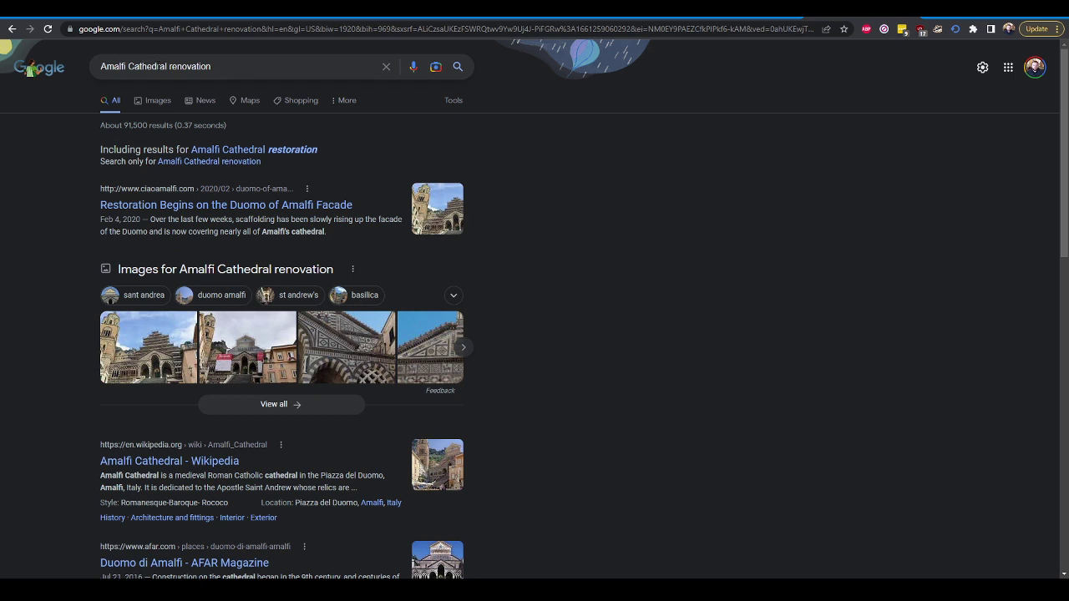
# - Search for "Duomo di Amalfi renovation" instead and scan the results
pyautogui.doubleClick(147, 66)
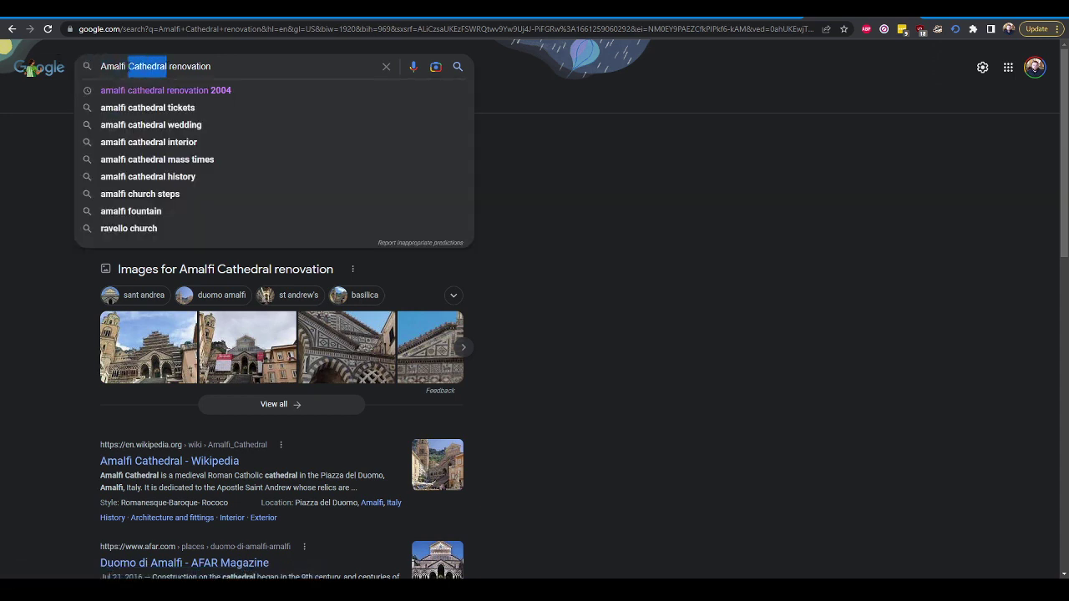
pyautogui.press('BackSpace')
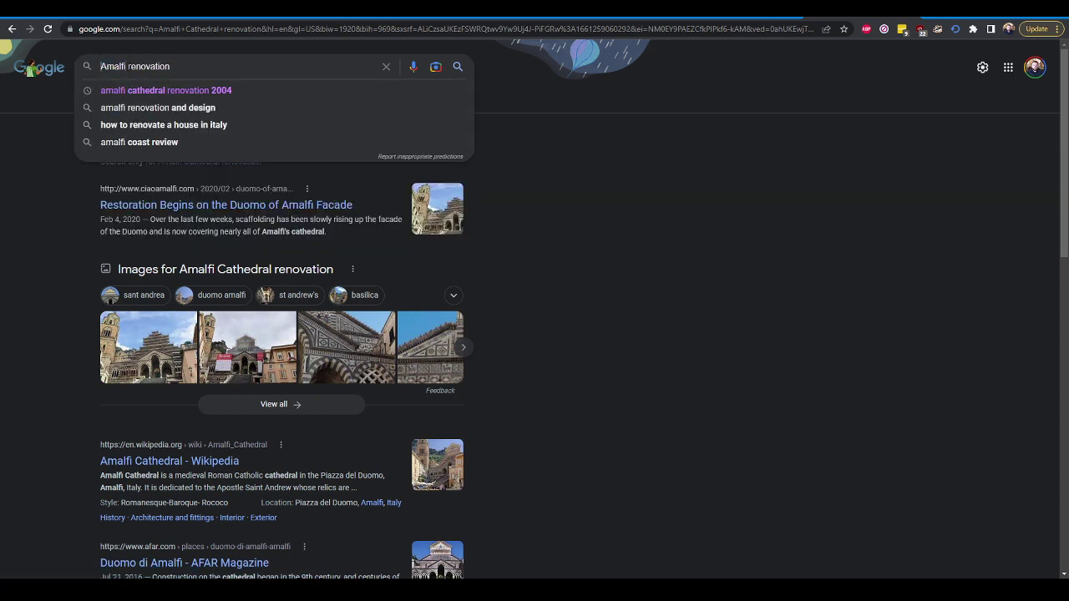
pyautogui.write('Duomo di')
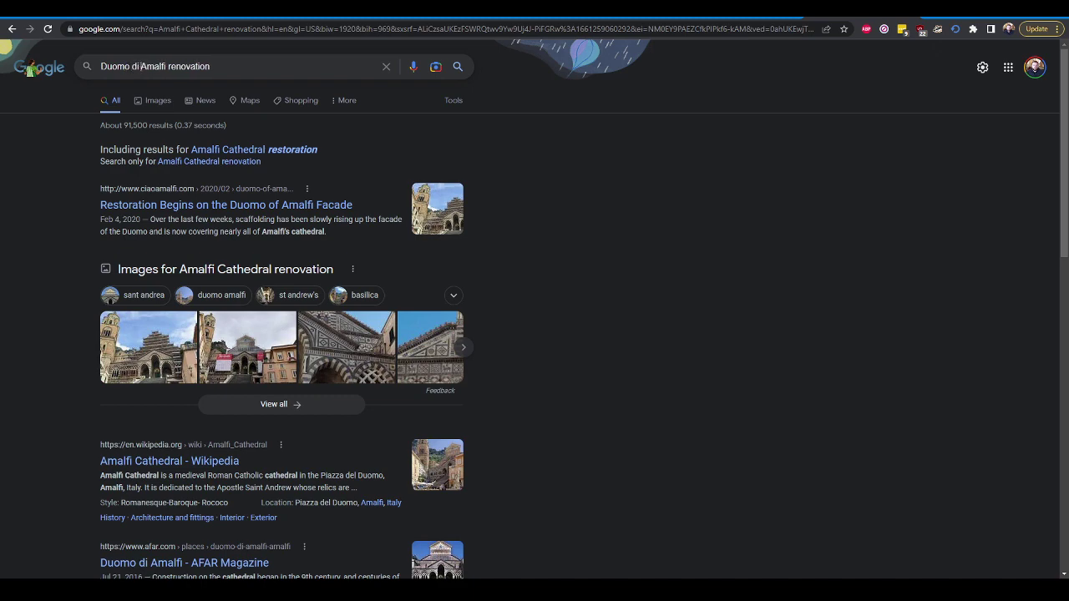
pyautogui.press('Return')
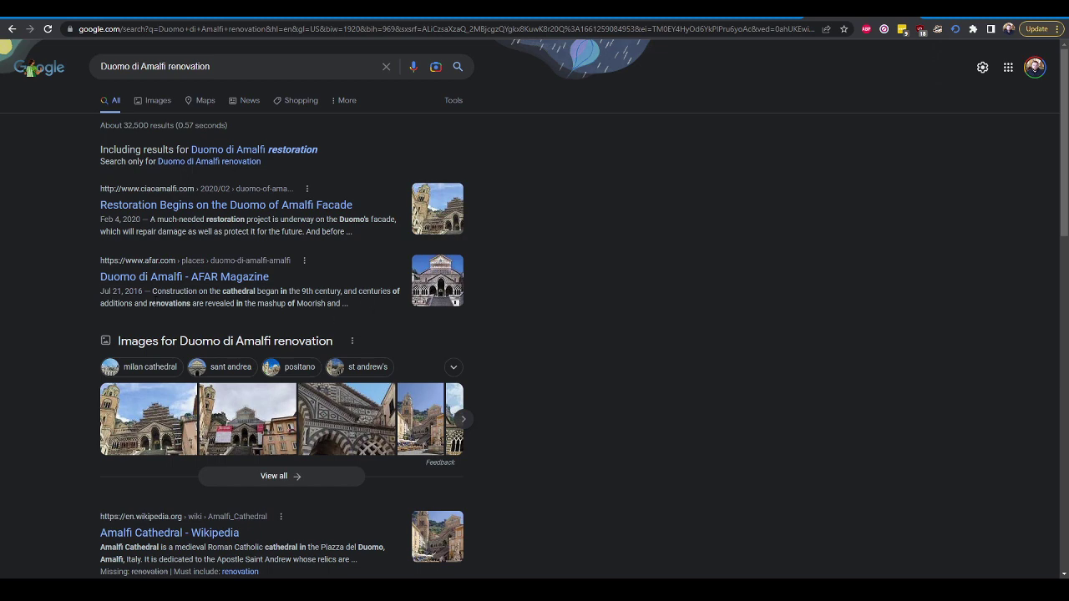
pyautogui.scroll(-3, 336, 316)
pyautogui.scroll(3, 199, 429)
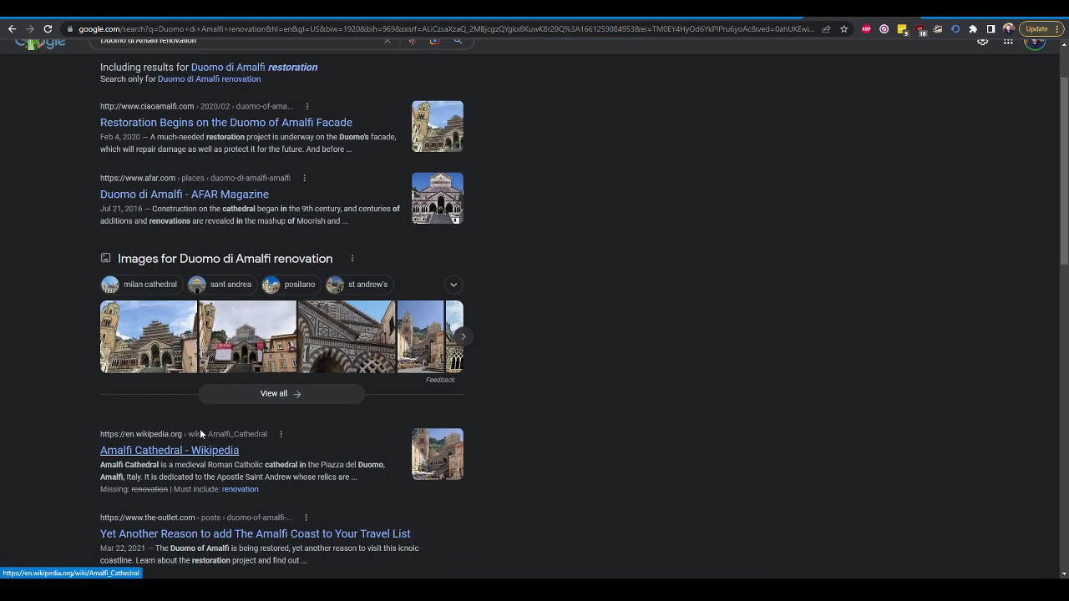
# - Add 2004 to the Duomo di Amalfi renovation search and require that year in the results
pyautogui.click(235, 73)
pyautogui.write('2')
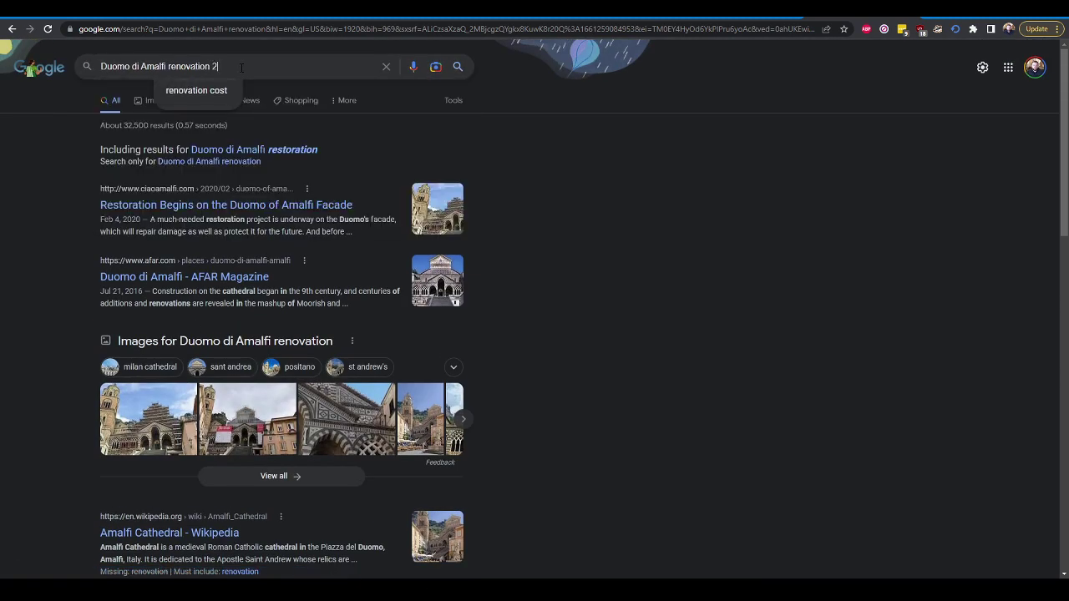
pyautogui.write('004')
pyautogui.press('Return')
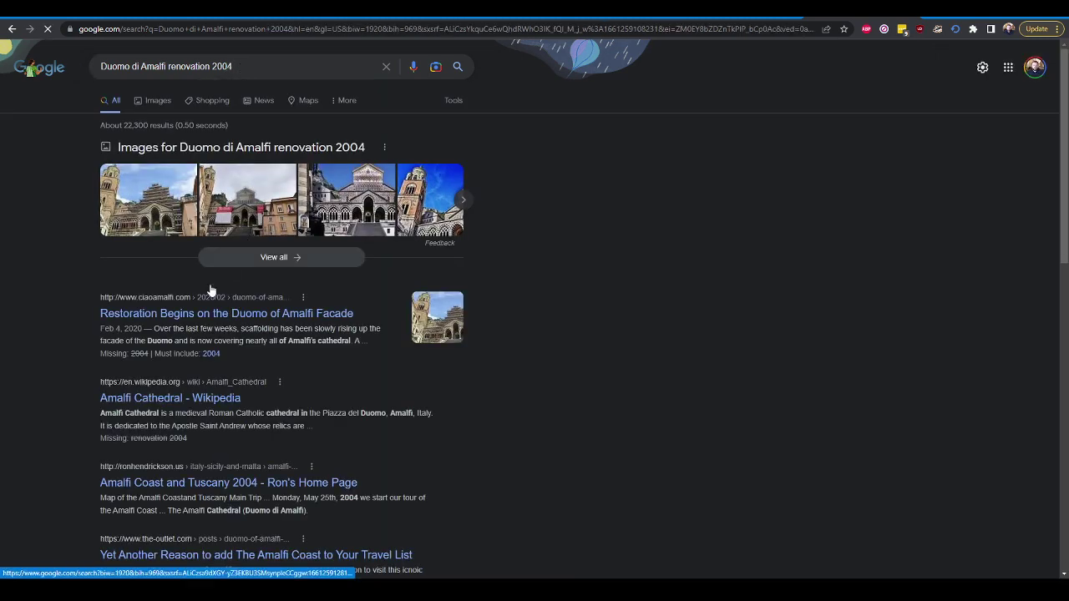
pyautogui.click(211, 354)
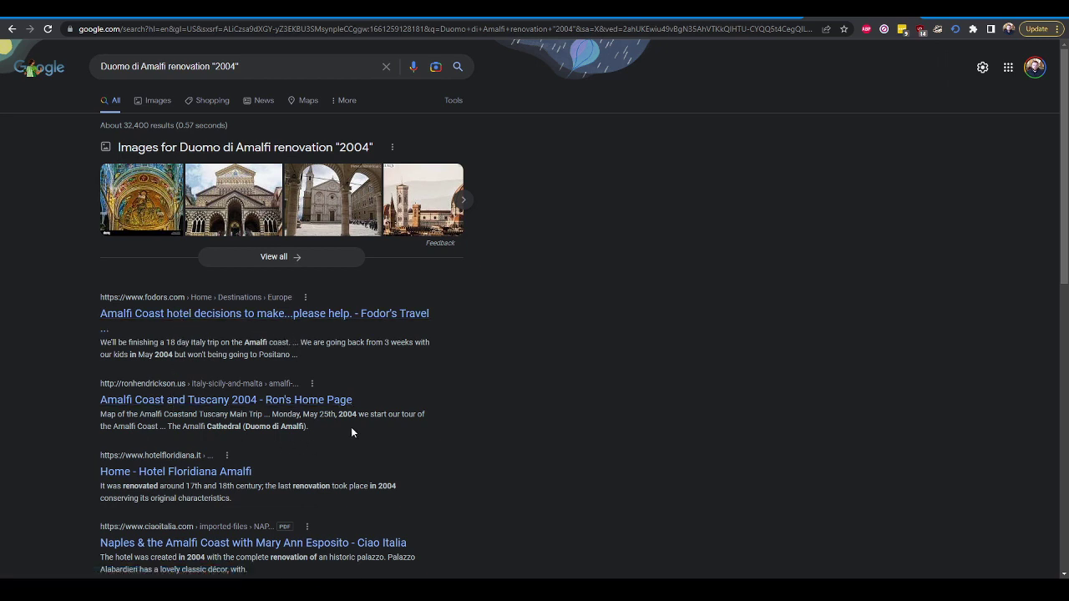
# - Search for Duomo di Amalfi renovation "2005" and look through the results
pyautogui.click(328, 68)
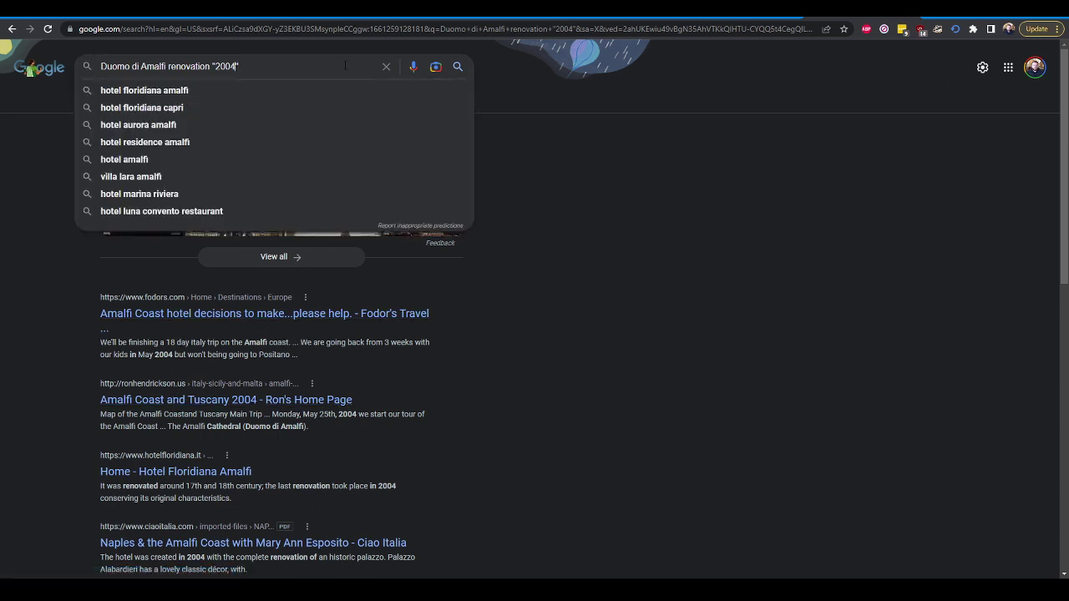
pyautogui.press('BackSpace')
pyautogui.write('5')
pyautogui.press('Return')
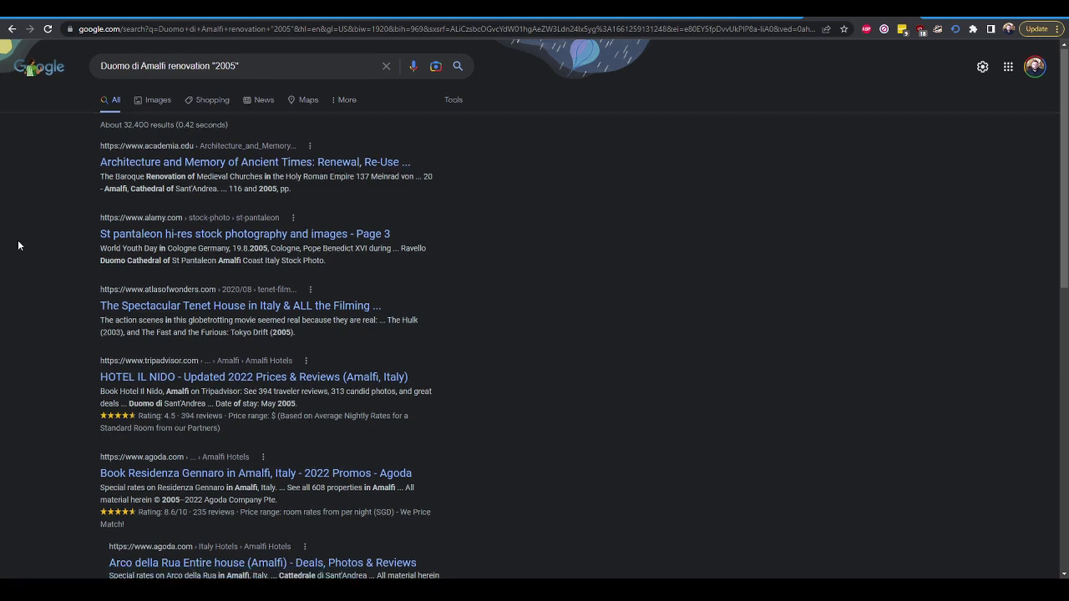
pyautogui.scroll(-5, 18, 239)
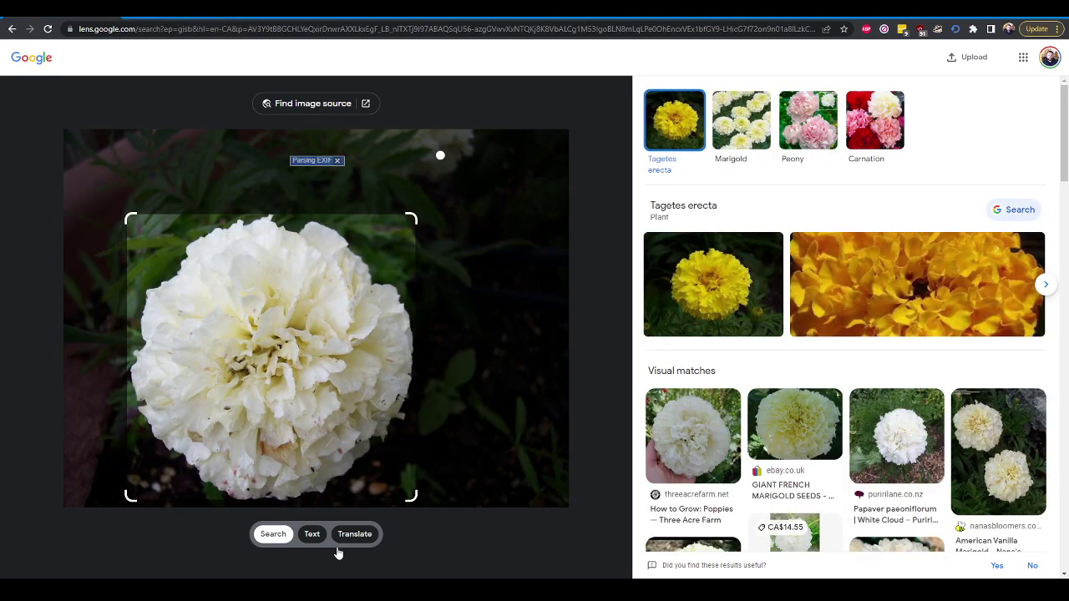
# - Switch to Autopsy and list the files in vol3 (Apple_HFS: 64-33015) to examine the JPG timestamps
pyautogui.moveTo(388, 591)
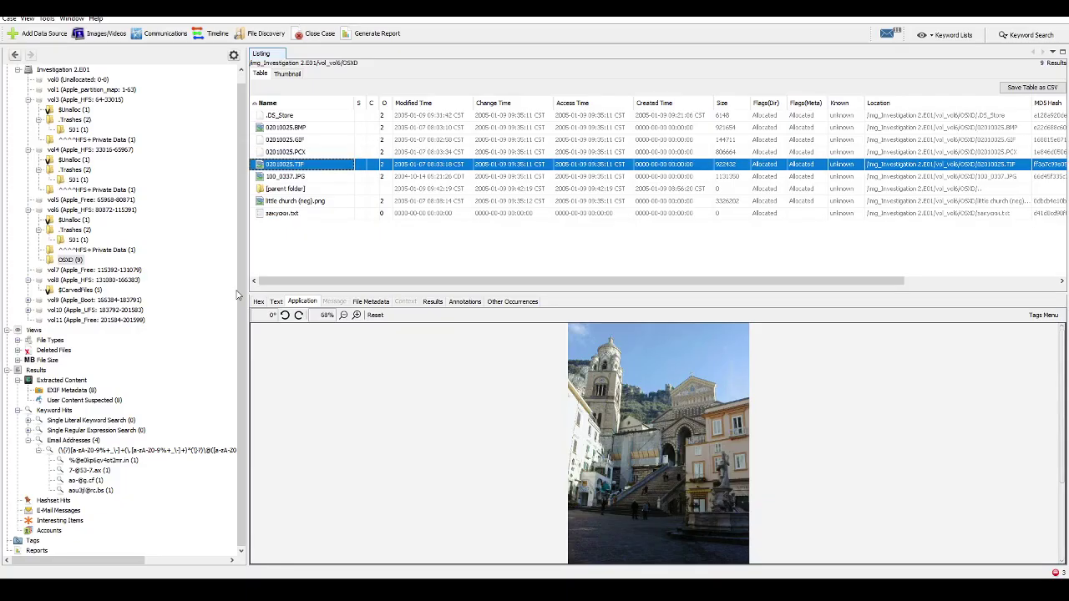
pyautogui.click(328, 544)
pyautogui.click(84, 99)
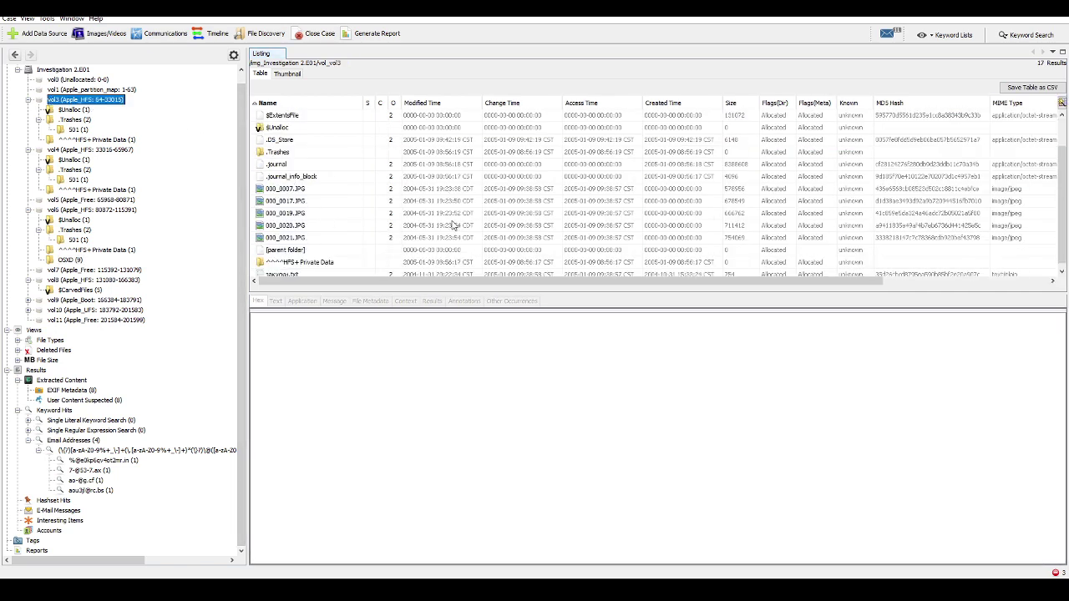
pyautogui.scroll(-1, 441, 201)
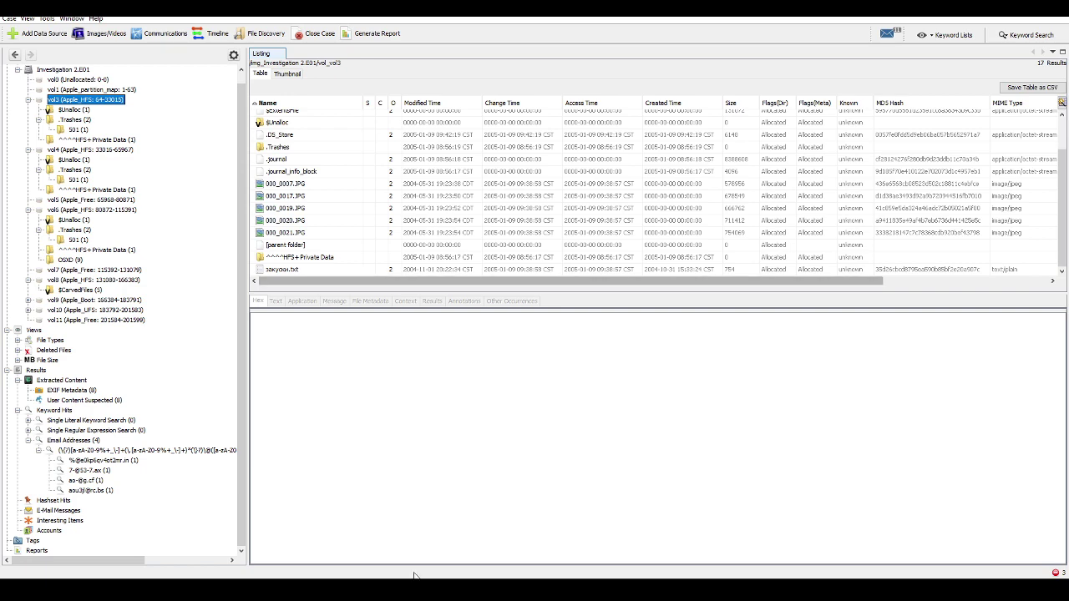
# - In the Word report, add sub-point a) beneath the inference about enjoying nature, beginning with "Subject likely visited a"
pyautogui.hotkey('alt', 'Tab')
pyautogui.scroll(1, 339, 386)
pyautogui.scroll(5, 339, 386)
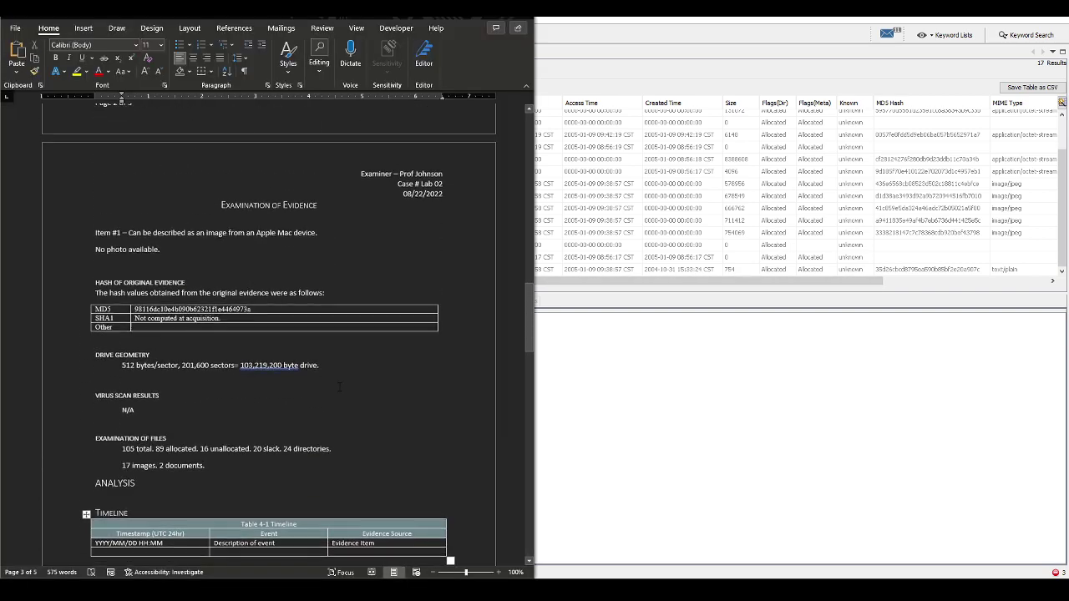
pyautogui.scroll(-10, 334, 387)
pyautogui.scroll(-11, 333, 386)
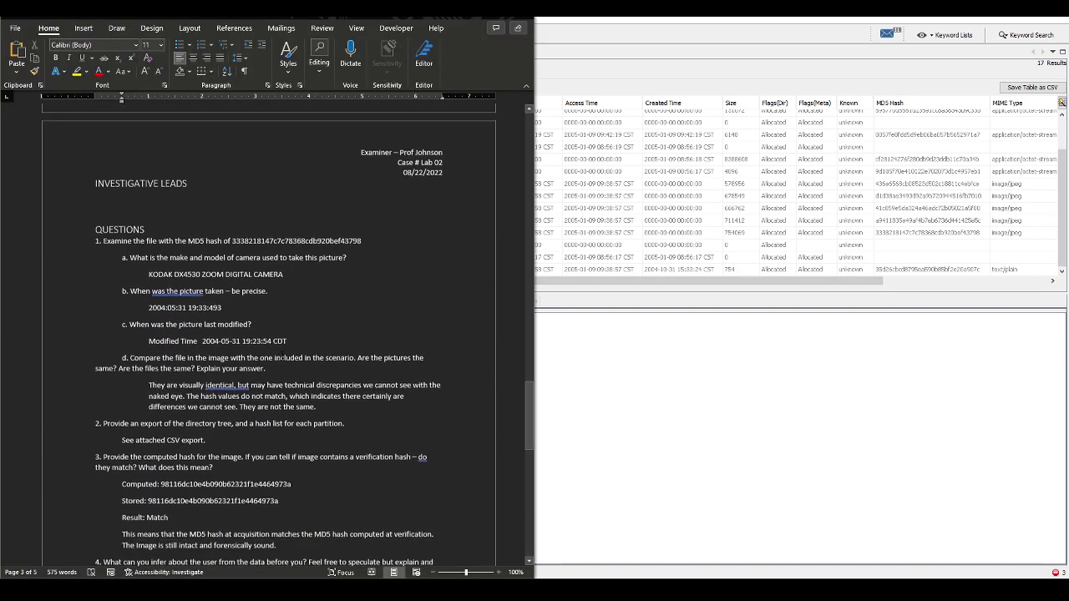
pyautogui.scroll(-1, 239, 339)
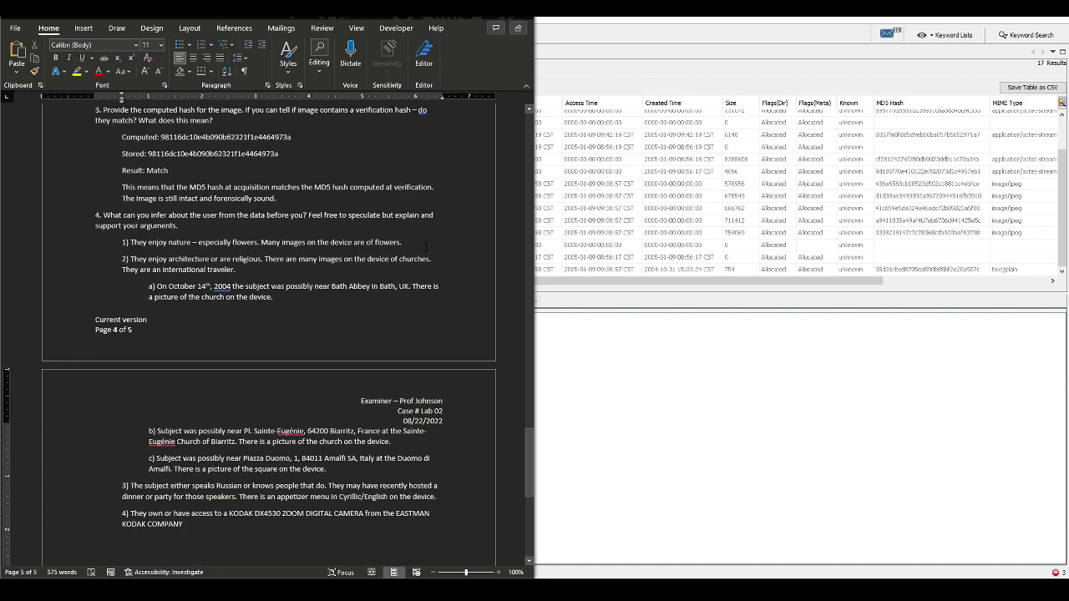
pyautogui.click(456, 245)
pyautogui.press('Return')
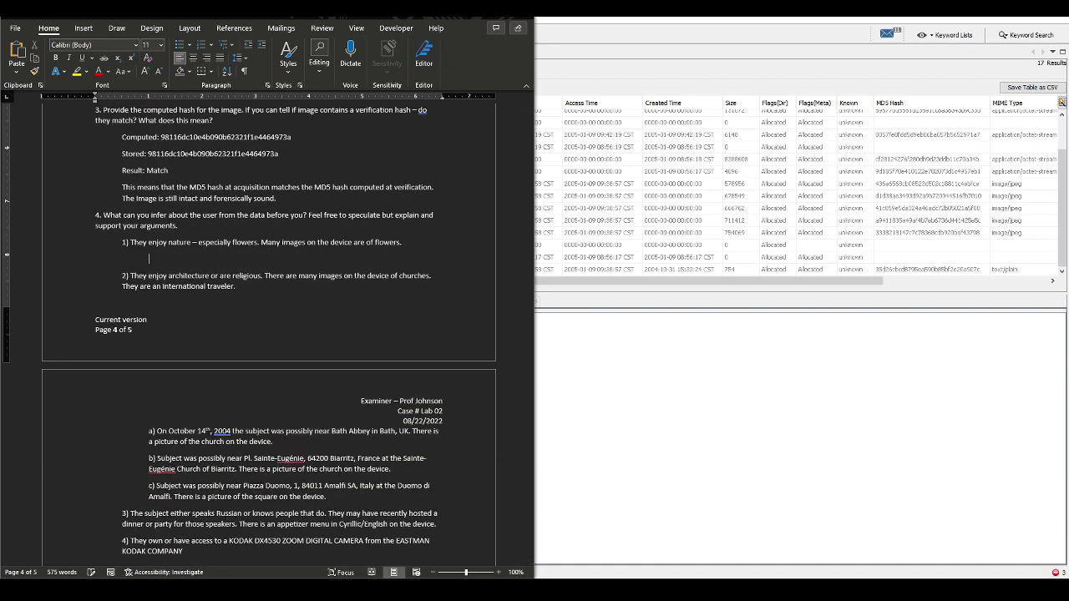
pyautogui.write('Subj')
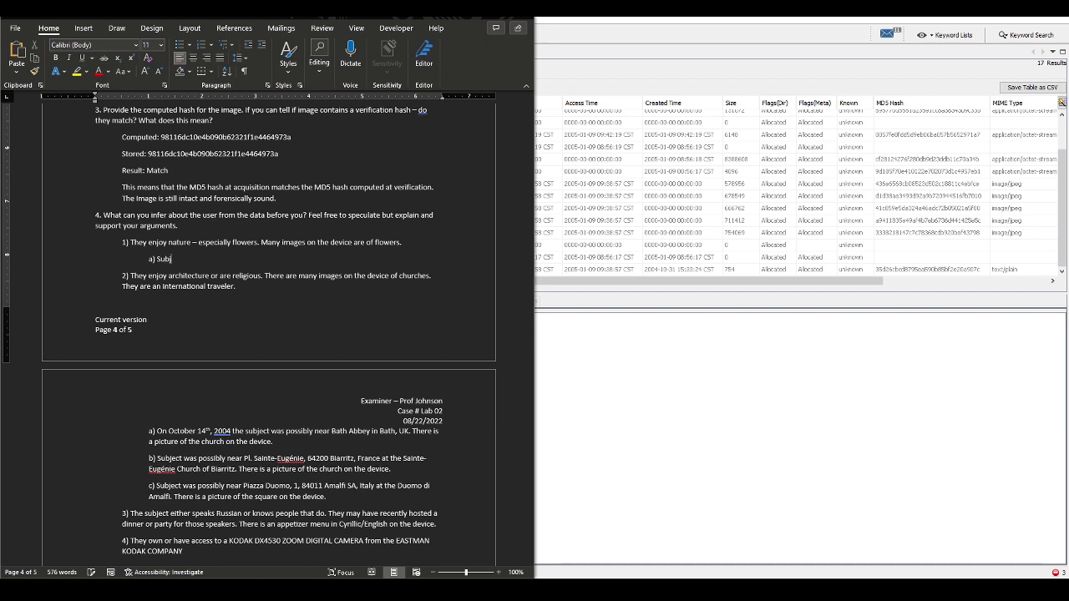
pyautogui.write('ect likely visited a ')
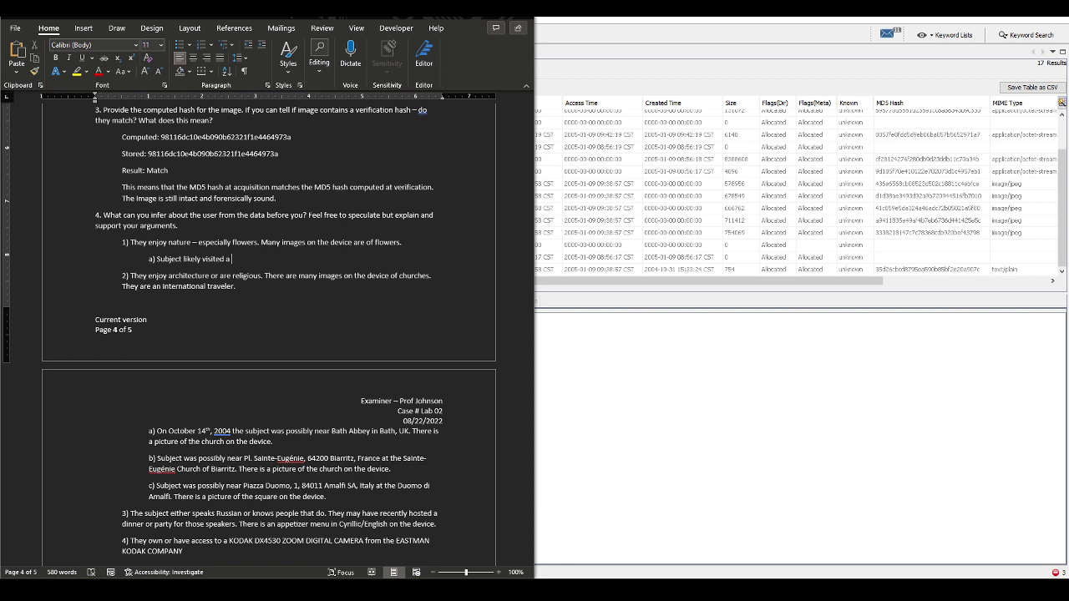
# - Continue sub-point a) with "garden or conservatory with peony, Japanese honeysuckly, Chinese peony, bamboo,"
pyautogui.write('garden or cor')
pyautogui.write('servatory with peony, jape')
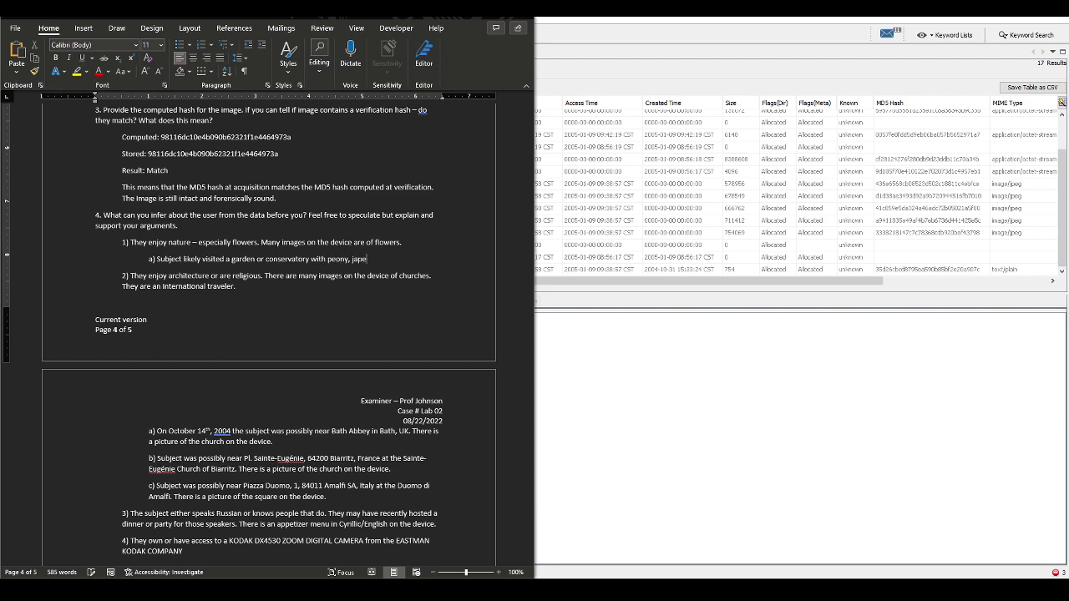
pyautogui.write('nese honeysuckly, chinese peony, ')
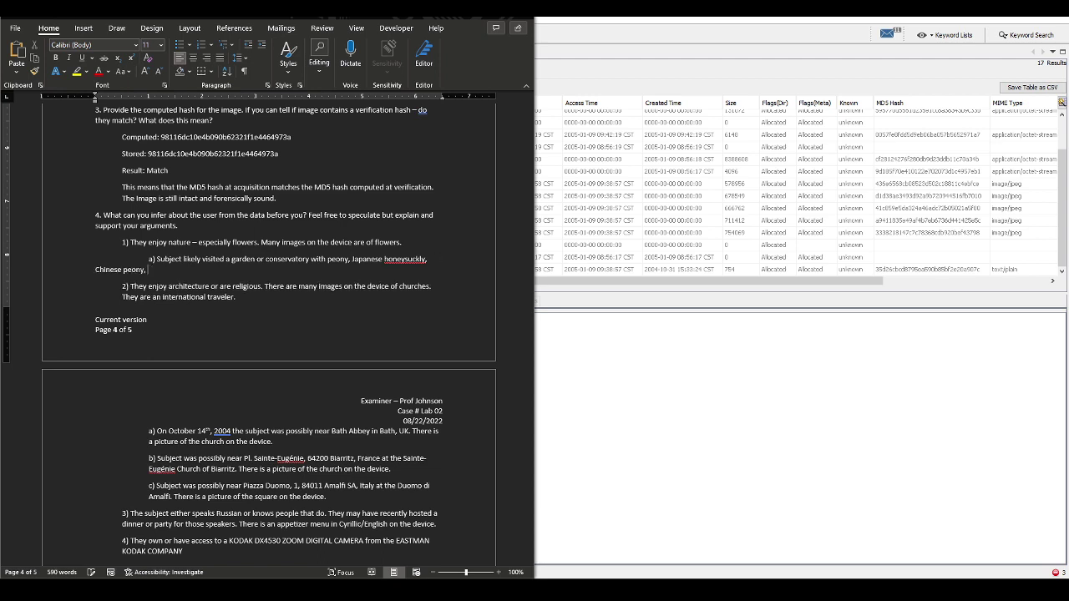
pyautogui.write('bamboo,')
# - Check the white flower's name in Google Lens and add "tagates erecta," to the plant list in the Word report
pyautogui.hotkey('alt', 'Tab')
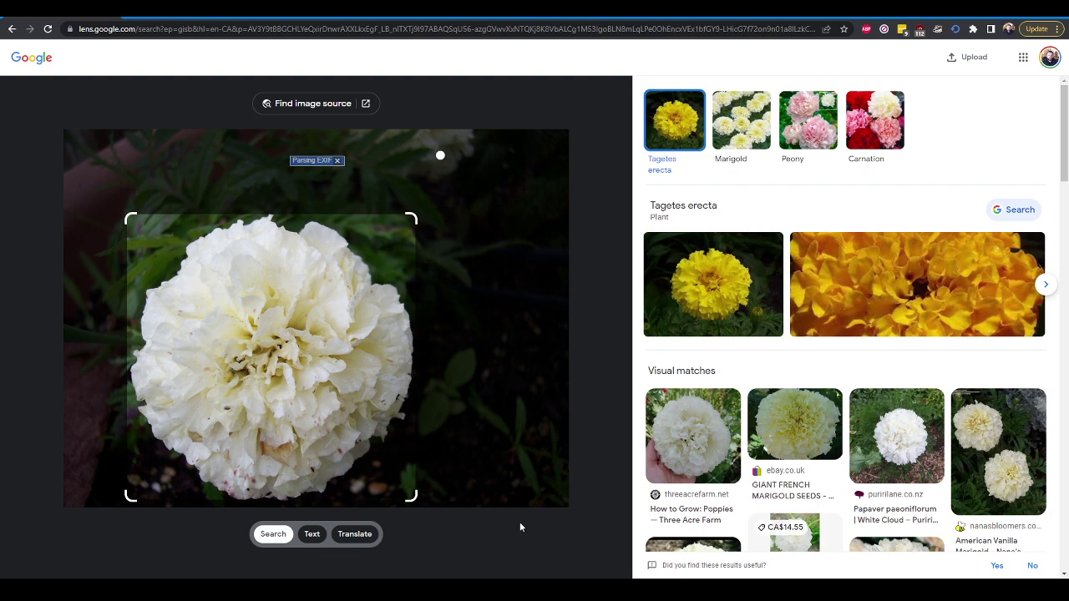
pyautogui.hotkey('alt', 'Tab')
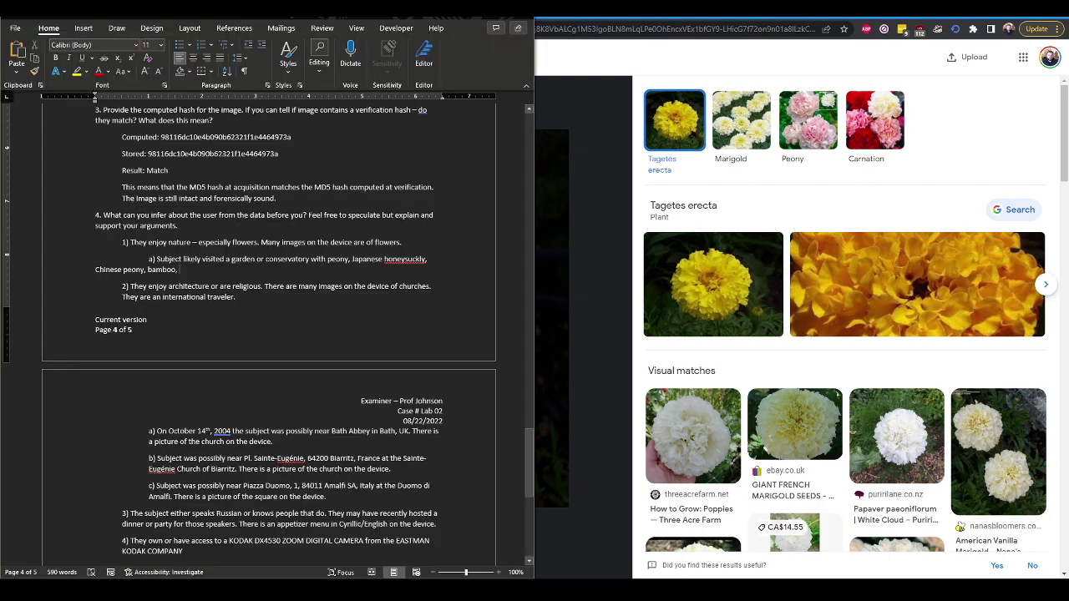
pyautogui.write('tagates ')
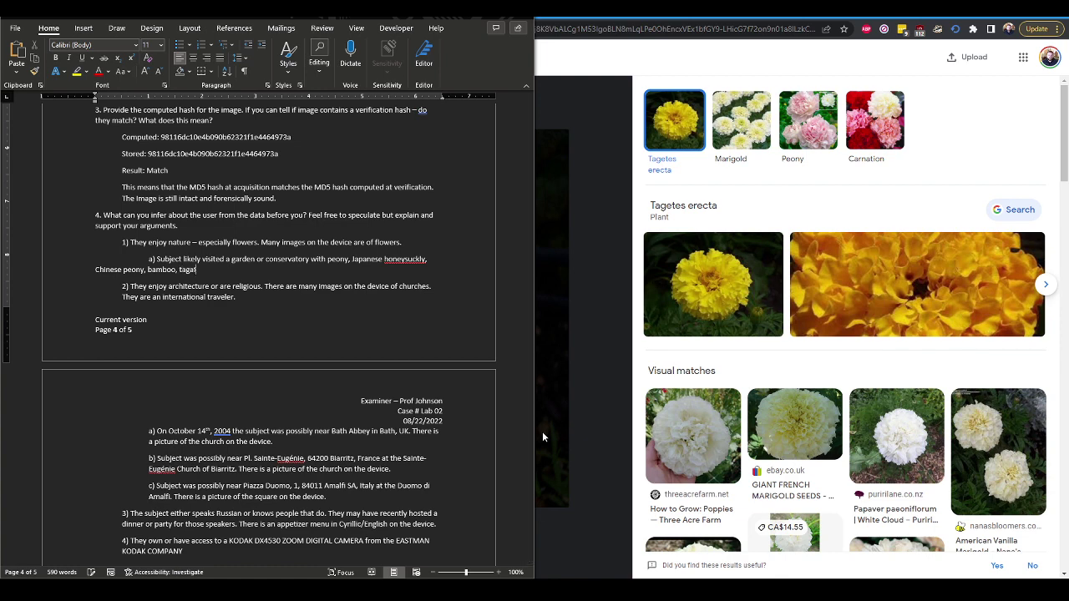
pyautogui.write('erecta,')
# - Identify the pink and white flower in Google Lens, and finish the report sentence with "and roses on or around May 31st, 2004."
pyautogui.hotkey('alt', 'Tab')
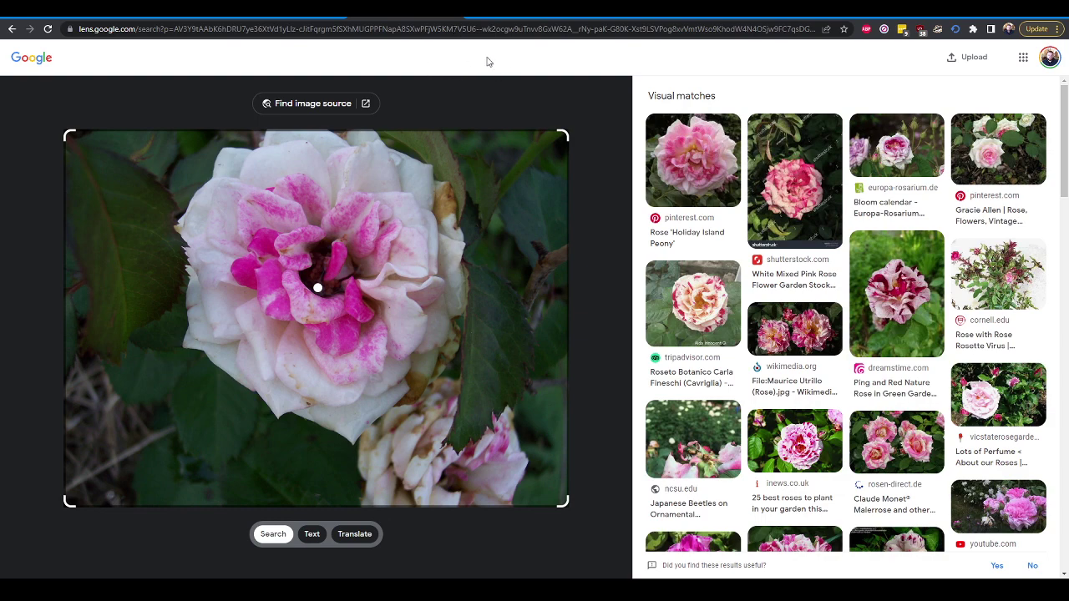
pyautogui.scroll(-2, 736, 177)
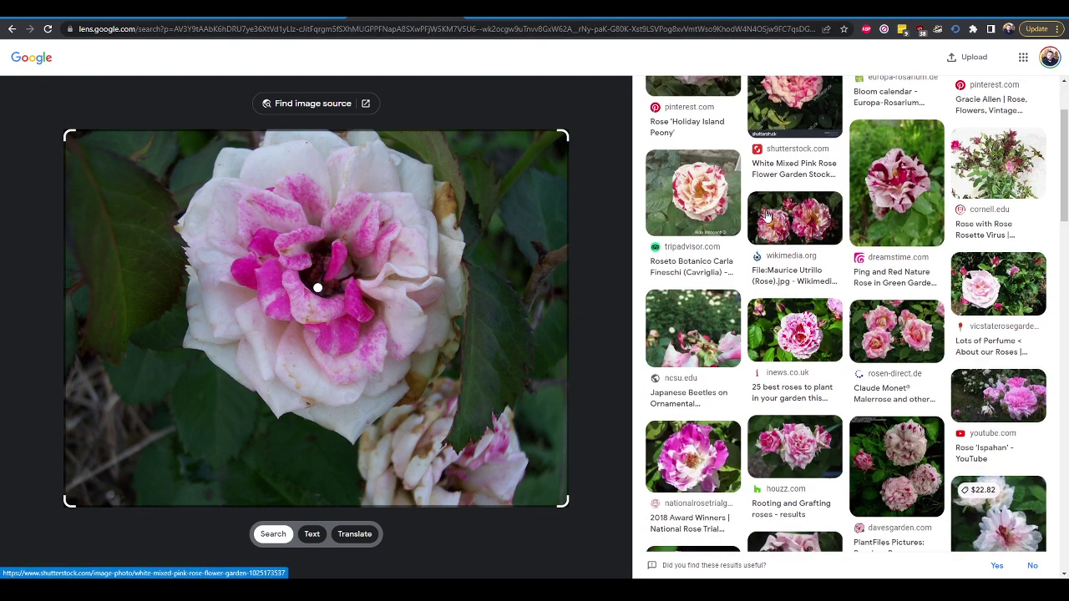
pyautogui.scroll(2, 737, 177)
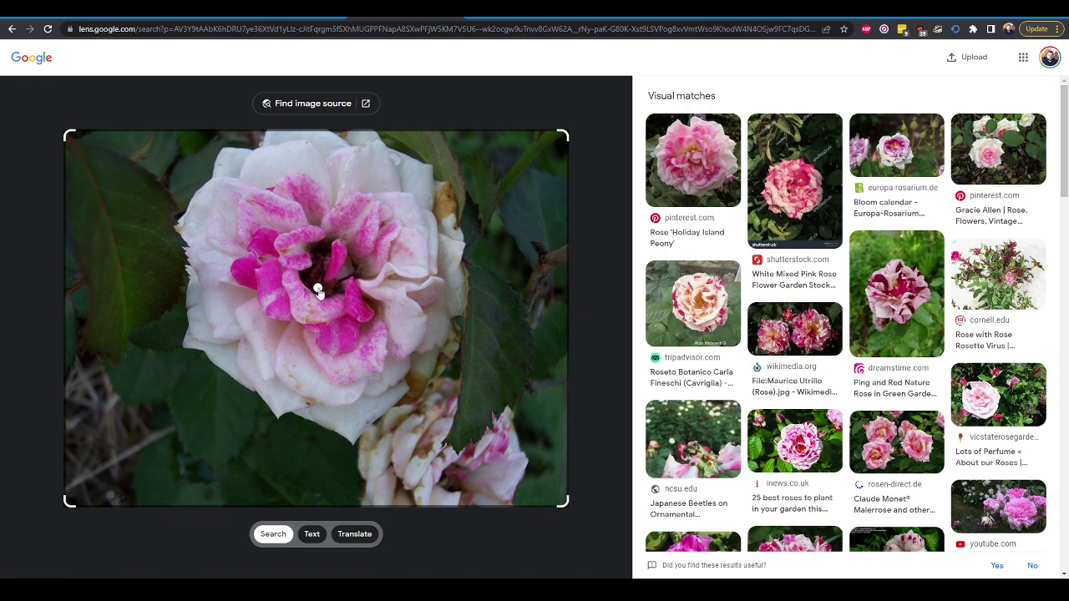
pyautogui.click(318, 289)
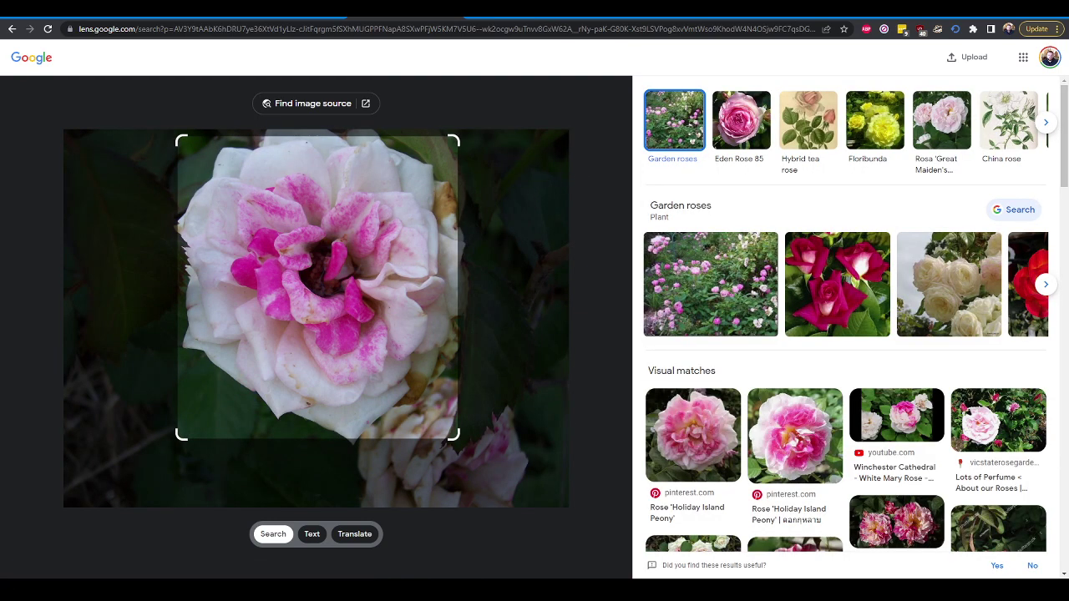
pyautogui.hotkey('alt', 'Tab')
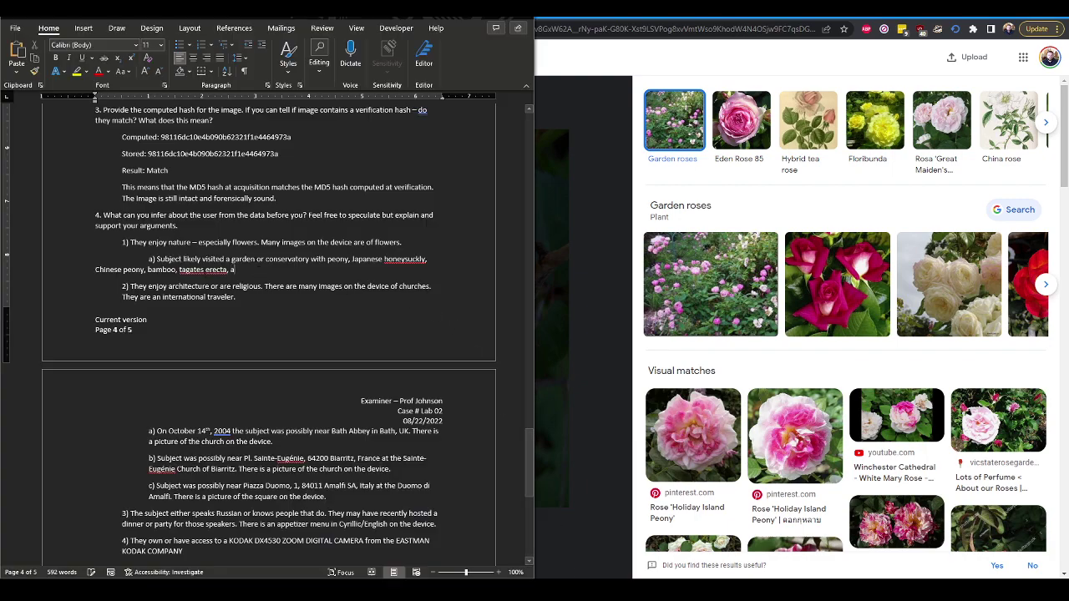
pyautogui.write('and roses')
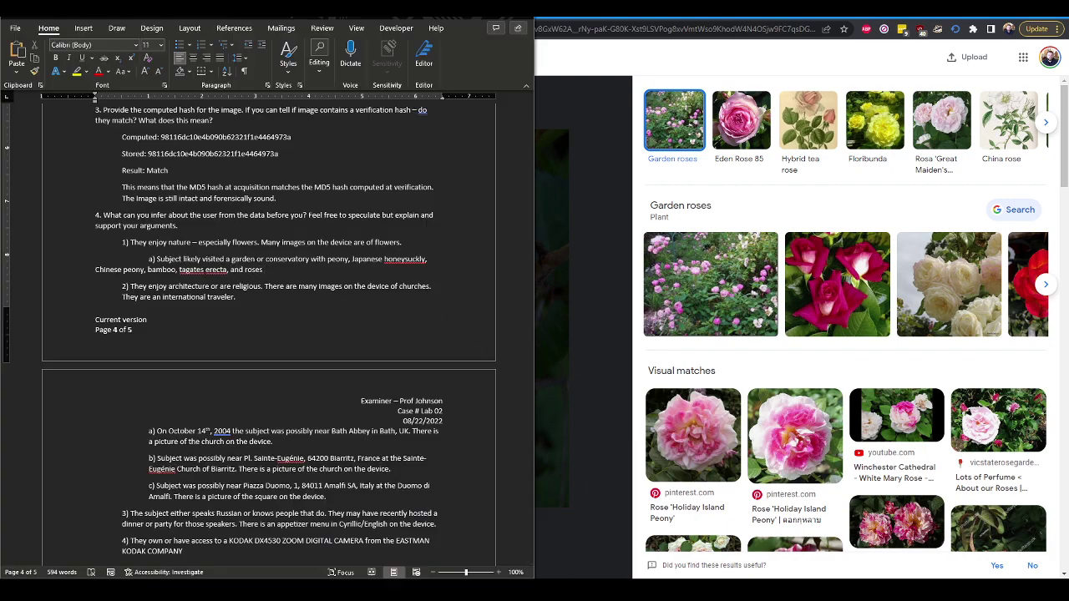
pyautogui.write(' on or around May 31st, 2004.')
# - Correct the line break and indentation of sub-point a) so it sits beneath the first inference
pyautogui.press('BackSpace')
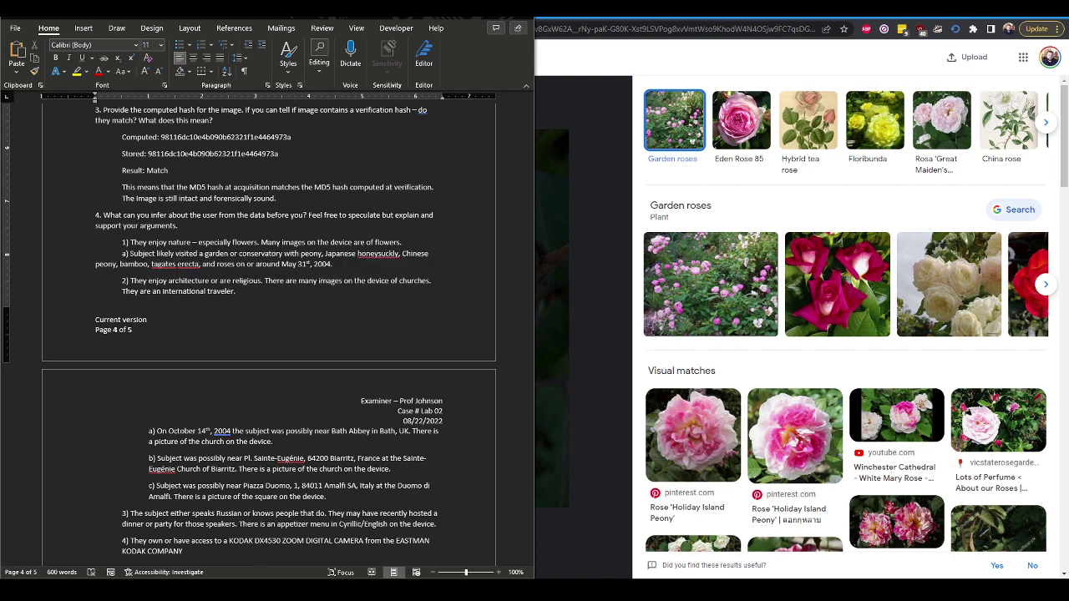
pyautogui.press('Return')
pyautogui.press('BackSpace')
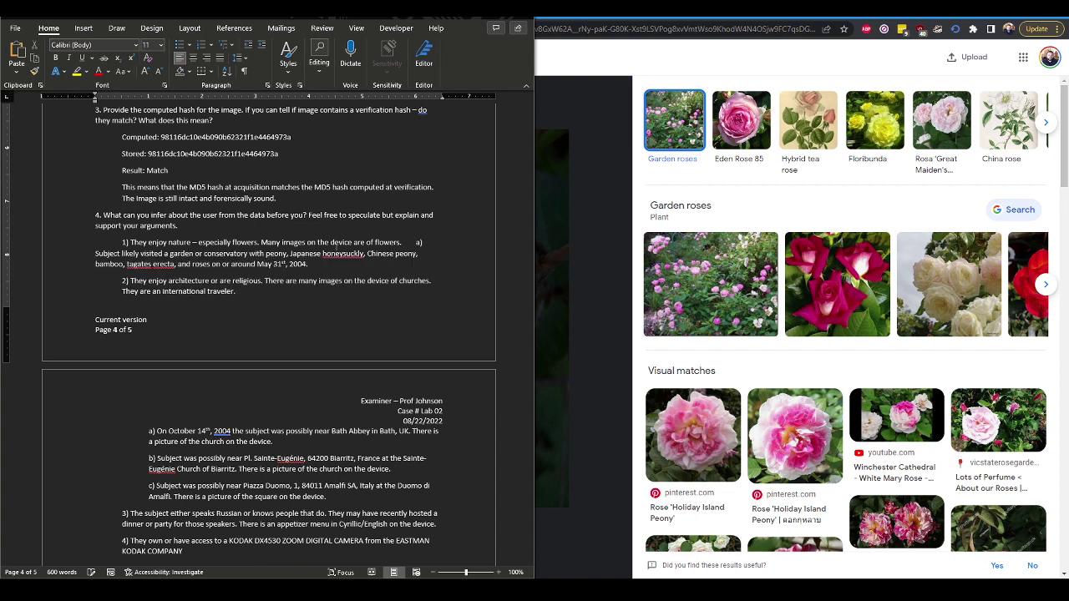
pyautogui.press('Return')
pyautogui.press('BackSpace')
pyautogui.press('Return')
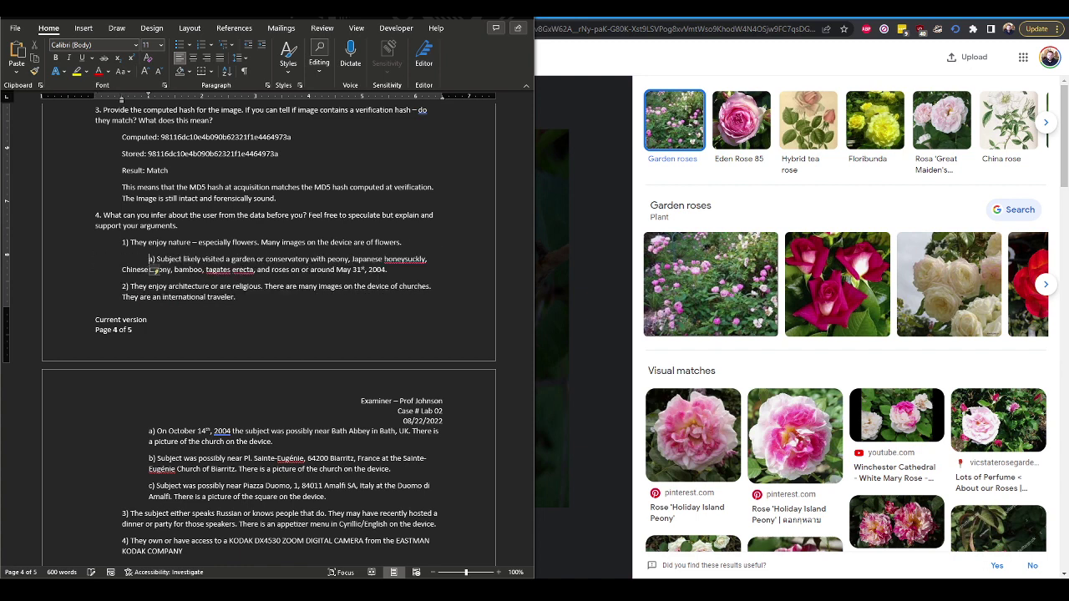
pyautogui.press('BackSpace')
pyautogui.press('Tab')
pyautogui.press('Tab')
pyautogui.press('BackSpace')
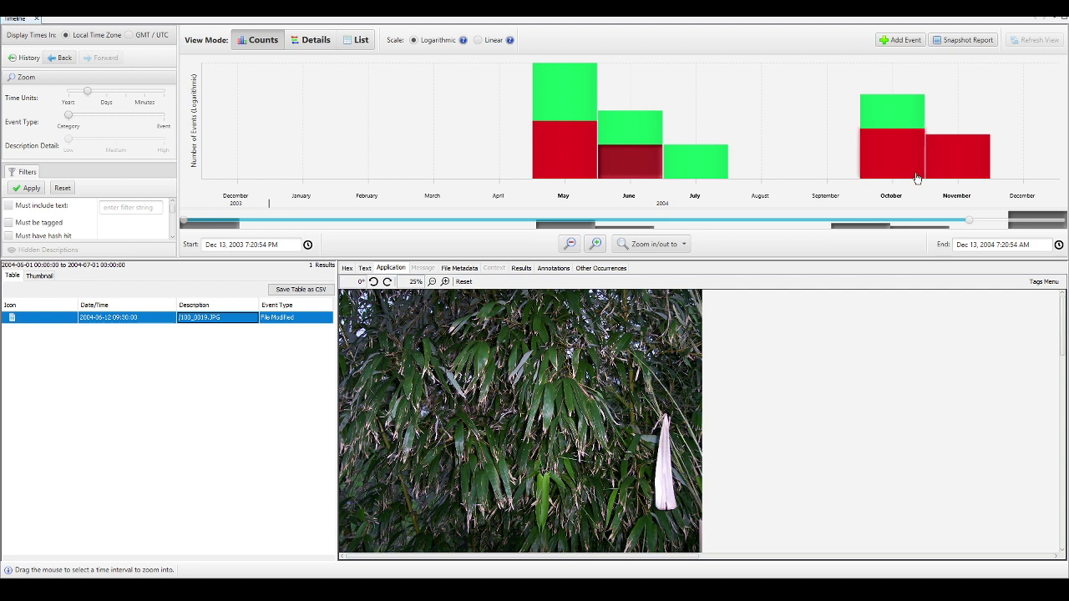
# - In Autopsy's timeline, list the events recorded for October and November 2004
pyautogui.click(895, 116)
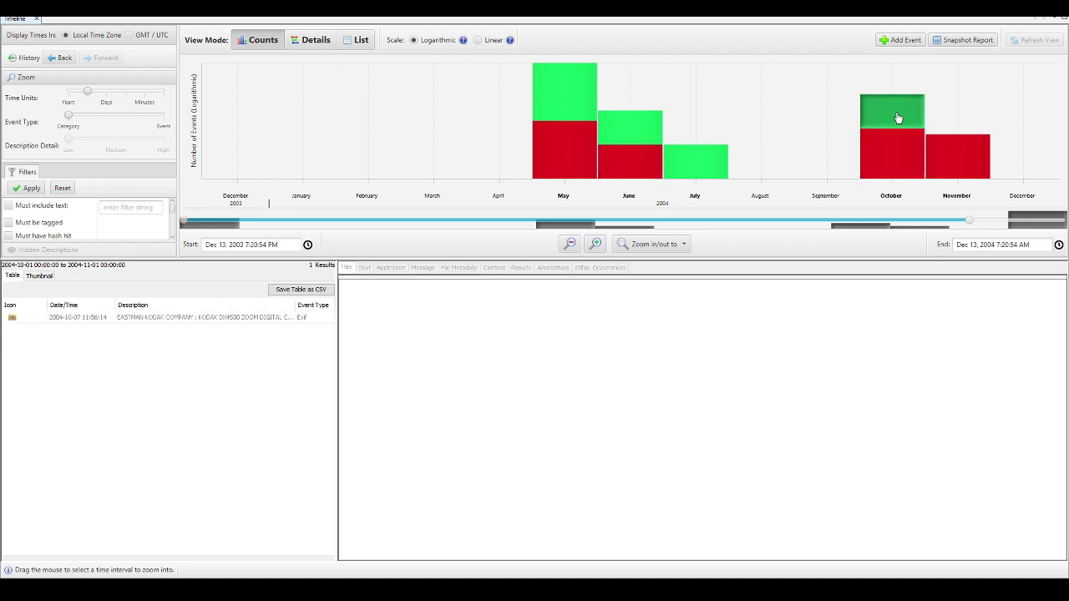
pyautogui.click(958, 149)
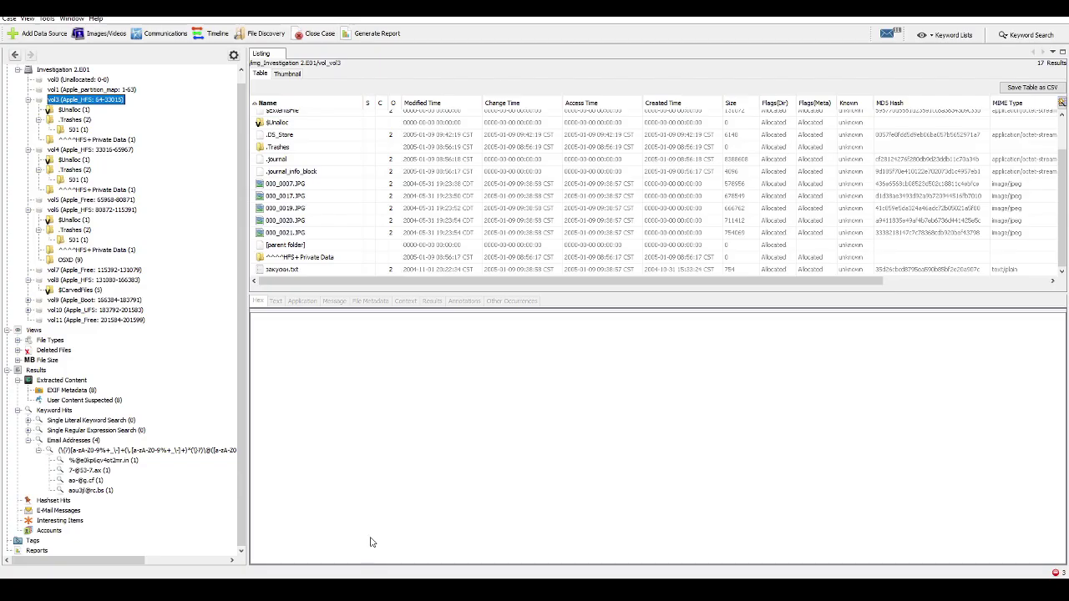
# - In Autopsy's main window, return to the vol3 file listing and examine the HFS+ Private Data folder and the text file
pyautogui.click(93, 461)
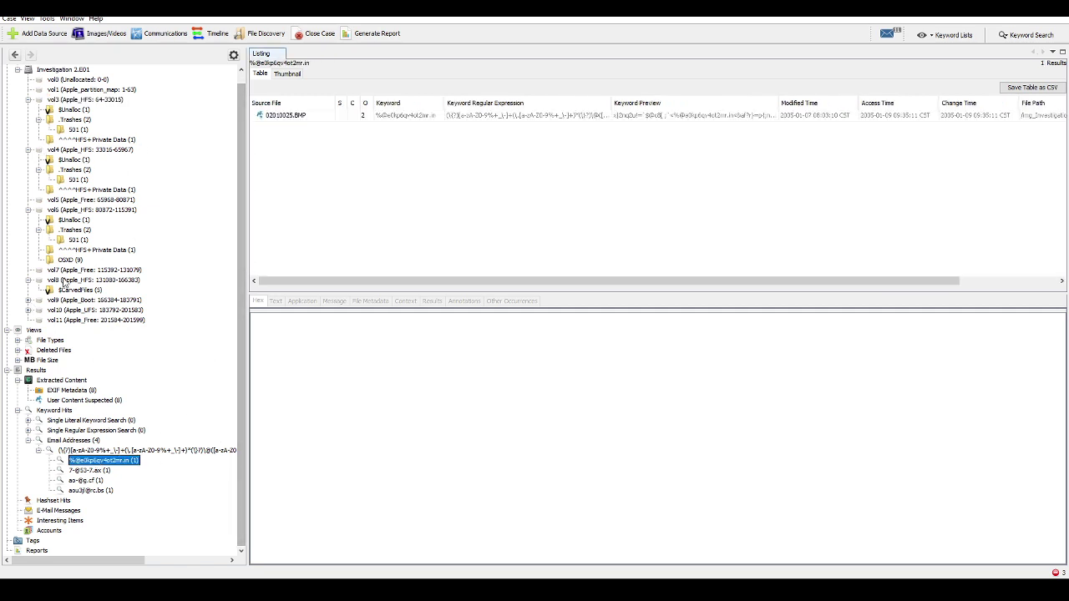
pyautogui.click(72, 101)
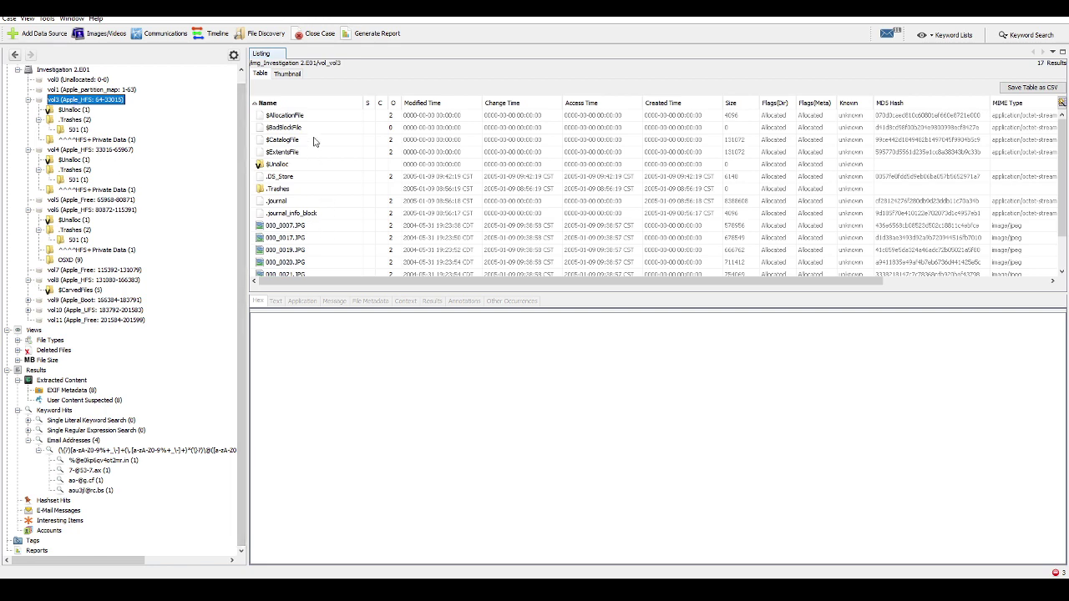
pyautogui.scroll(-2, 338, 236)
pyautogui.click(317, 259)
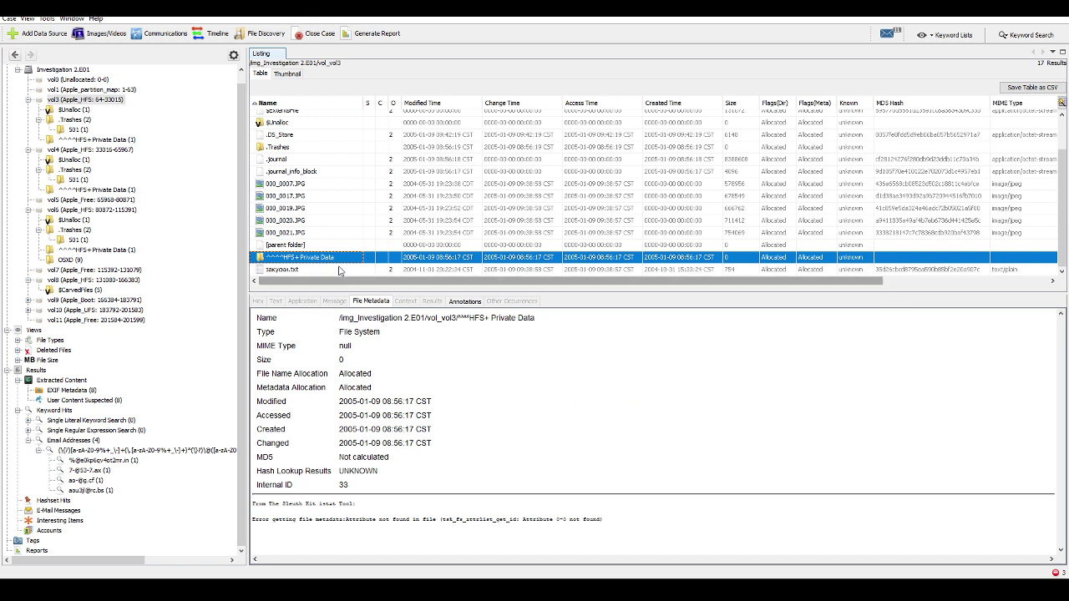
pyautogui.click(288, 269)
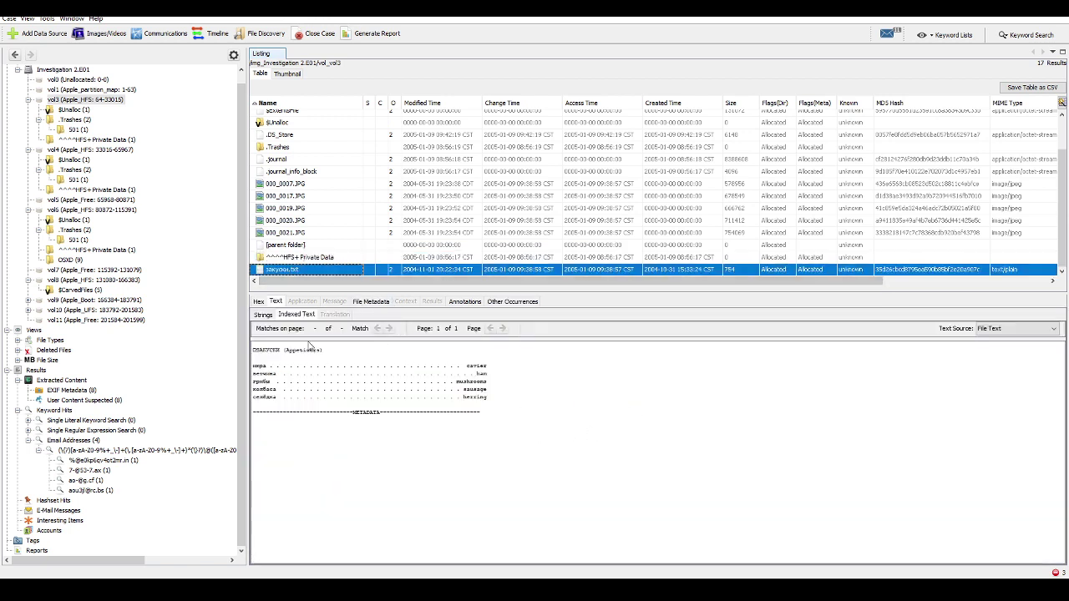
# - Review the vol3 photos from 000_0021.JPG up to 000_0019.JPG and the EXIF data of the exported 000_0021.JPG
pyautogui.click(306, 234)
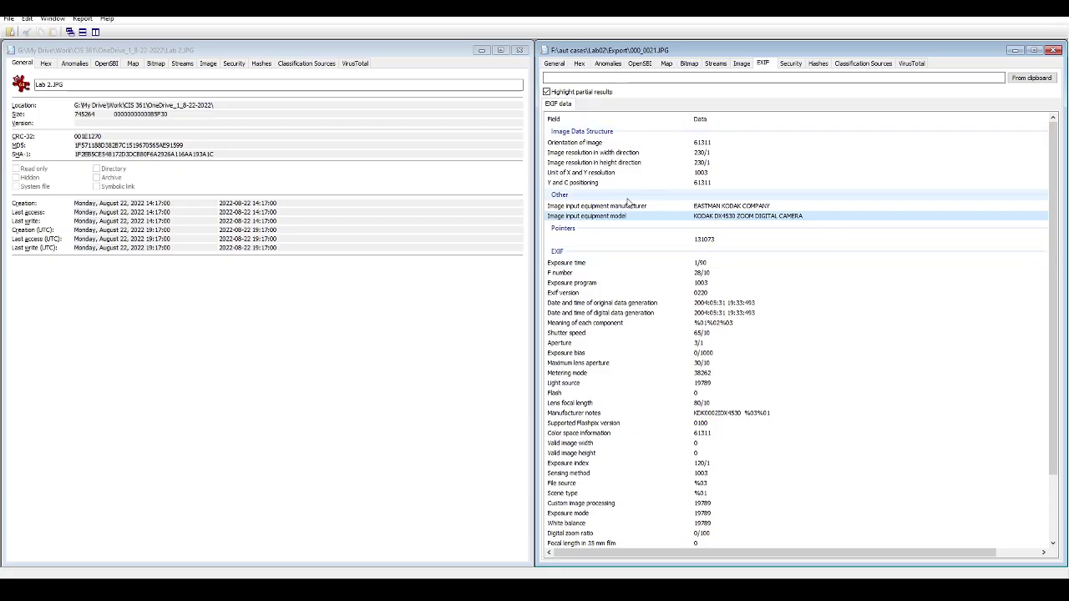
pyautogui.scroll(-3, 626, 200)
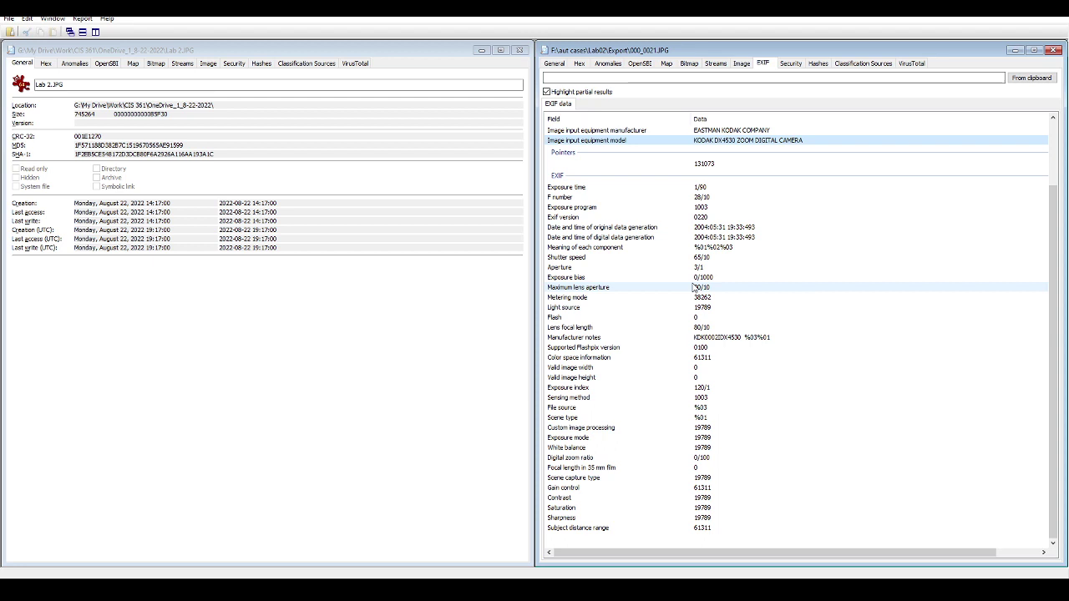
pyautogui.scroll(3, 698, 376)
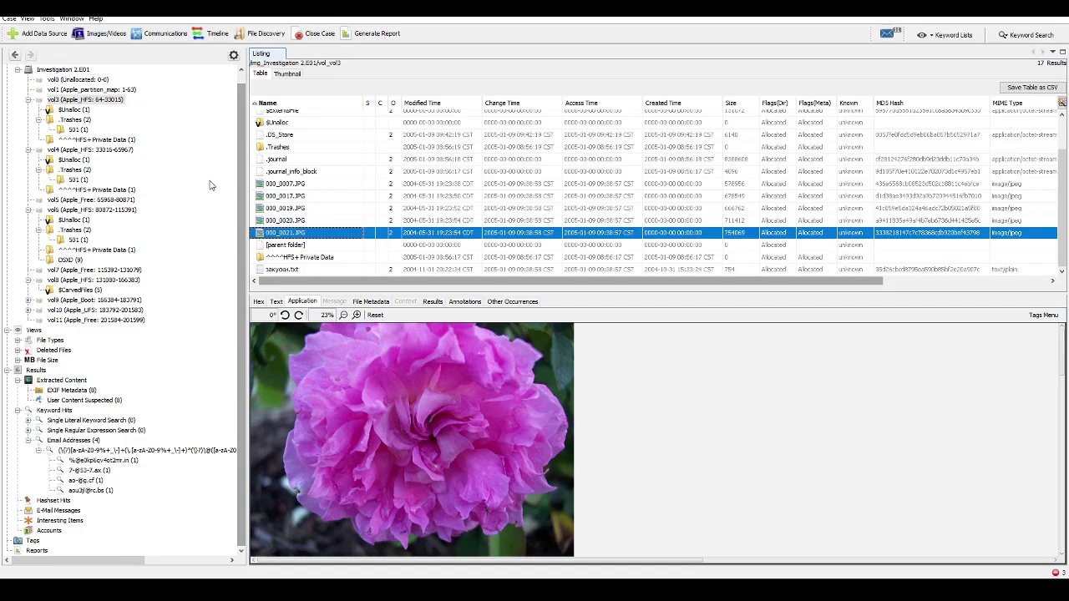
pyautogui.click(301, 217)
pyautogui.click(299, 209)
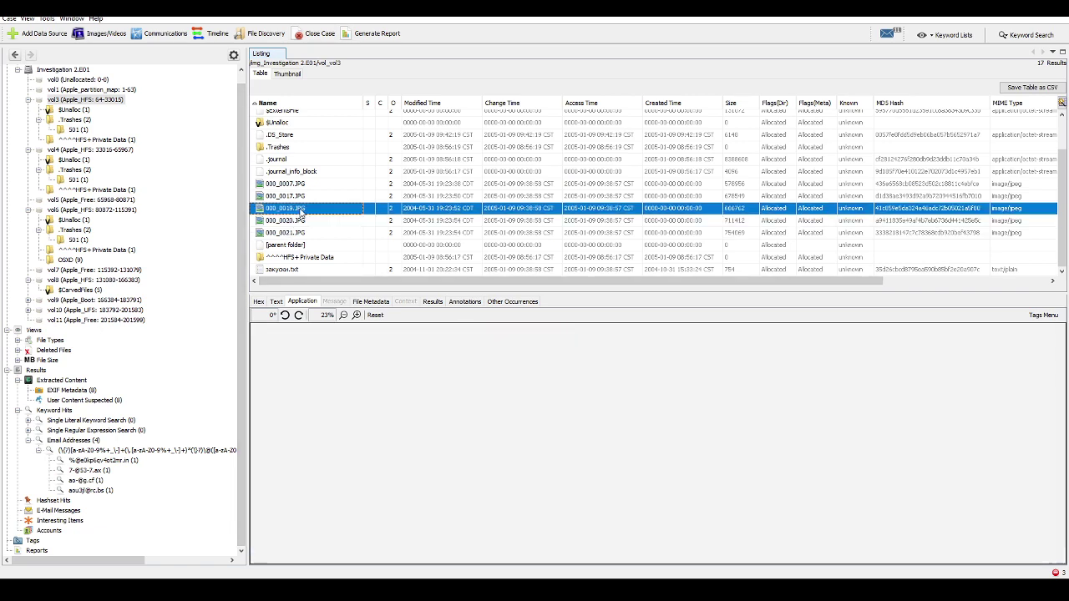
pyautogui.click(78, 239)
pyautogui.press('Up')
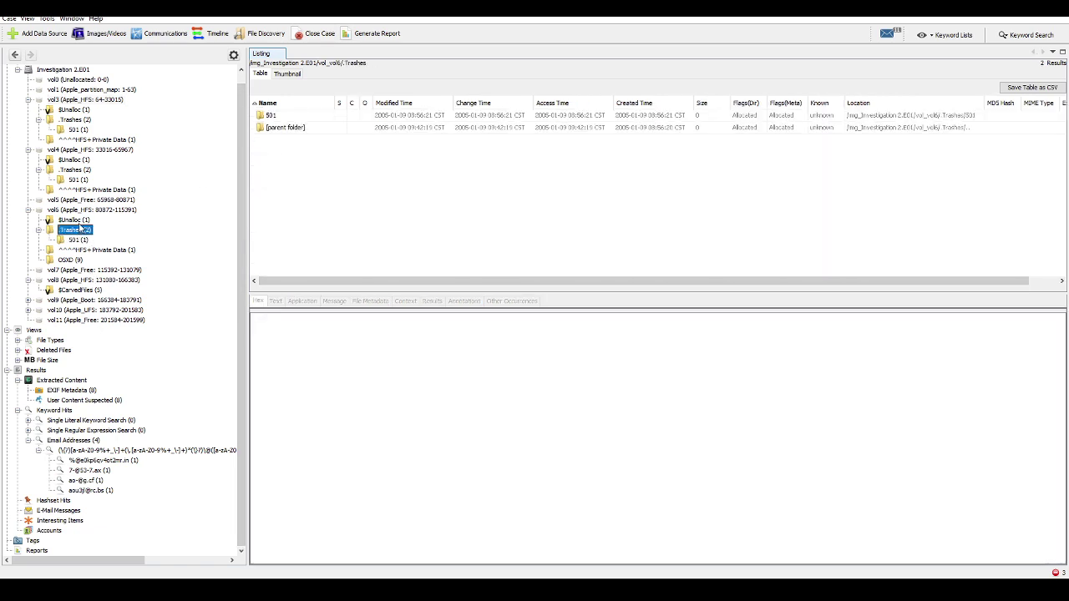
pyautogui.press('Up')
pyautogui.press('Up')
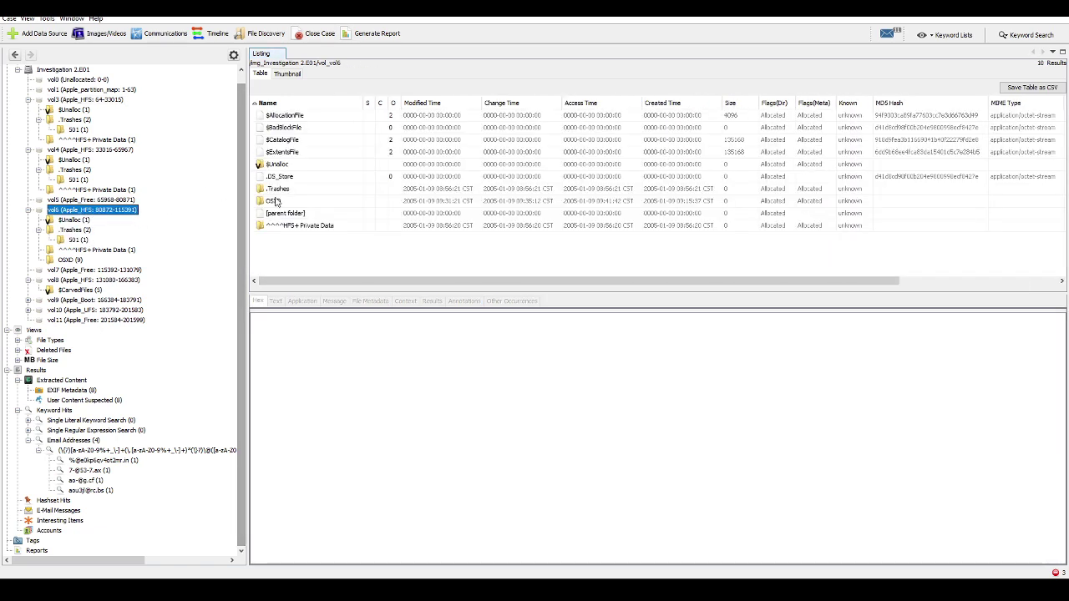
# - Open vol8's $CarvedFiles folder and preview the carved files f0009688.png and f0007714.pcx
pyautogui.click(69, 281)
pyautogui.click(75, 290)
pyautogui.click(286, 166)
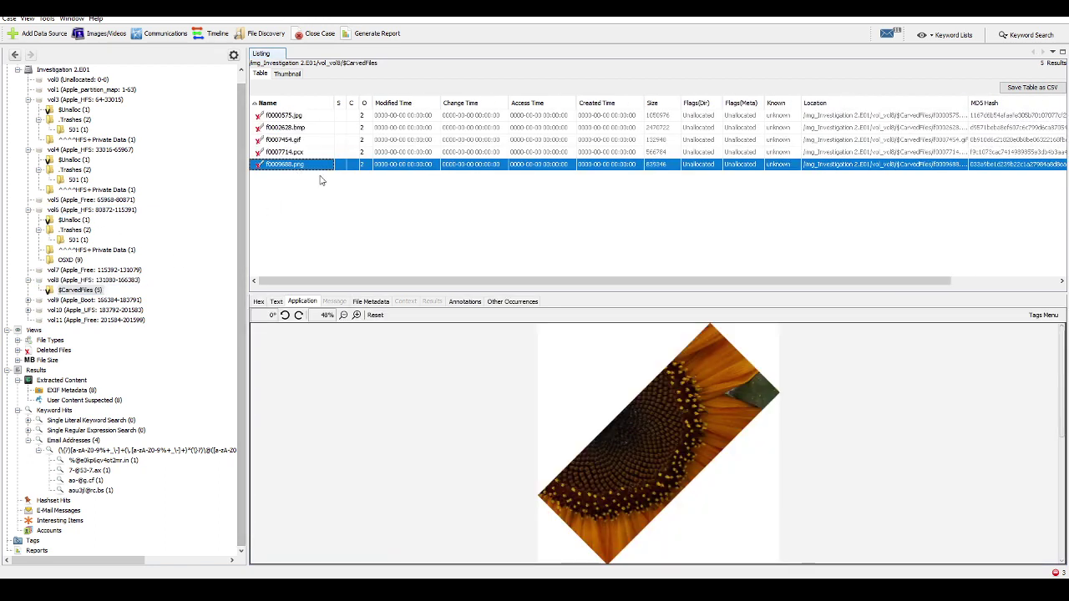
pyautogui.click(284, 153)
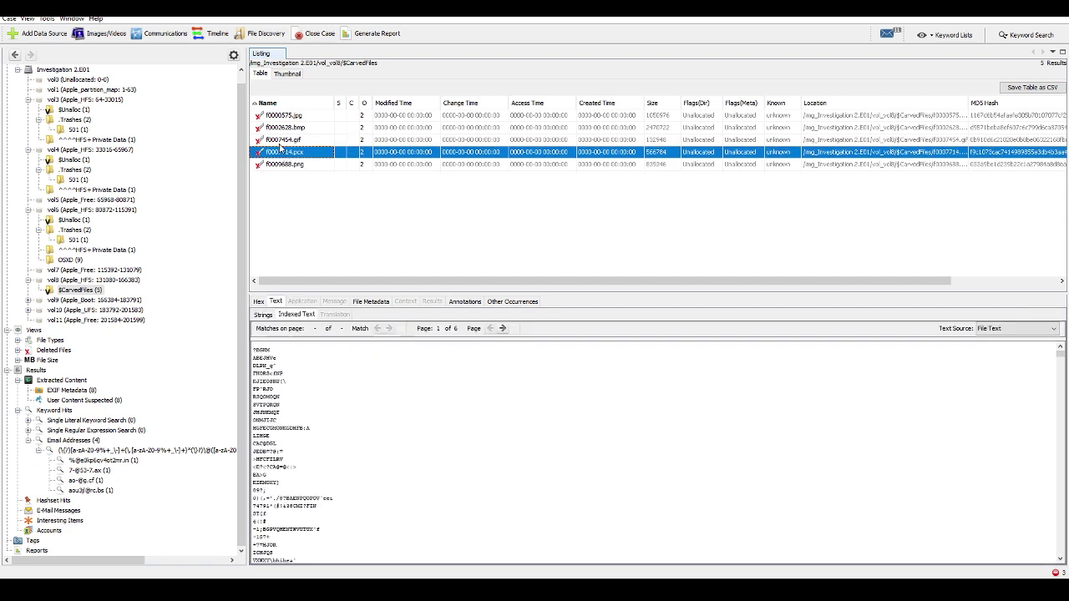
# - Read through the indexed text of the carved file f0007714.pcx
pyautogui.scroll(-3, 418, 462)
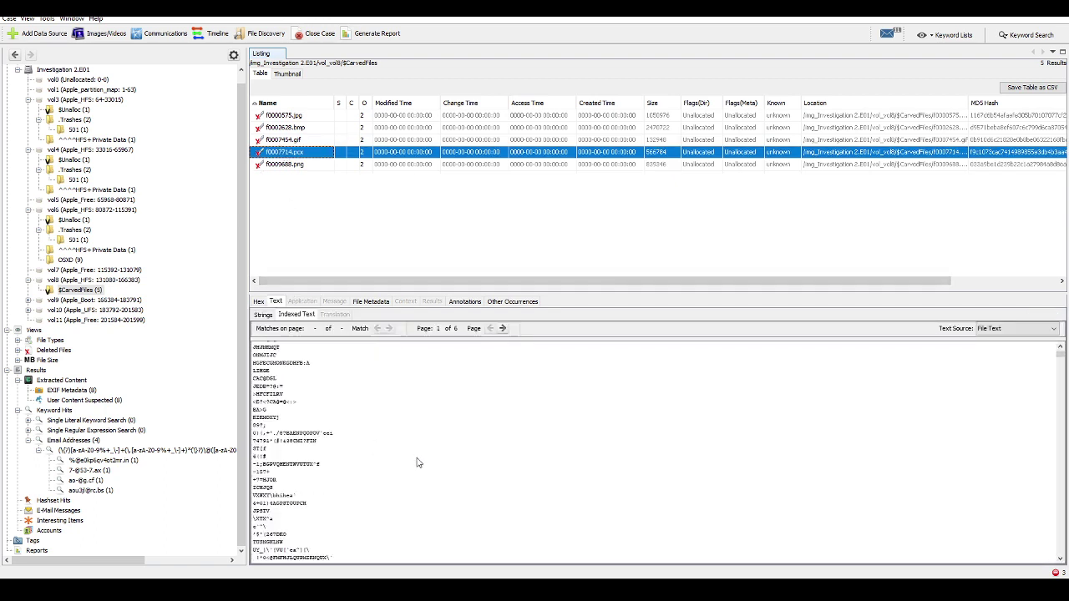
pyautogui.scroll(-8, 417, 463)
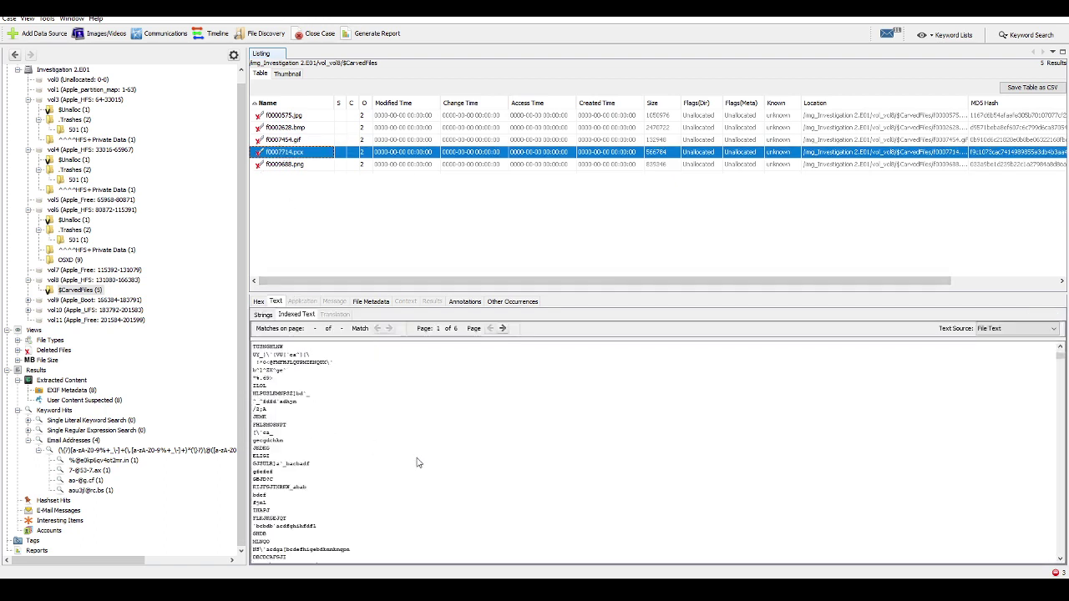
pyautogui.scroll(-8, 418, 462)
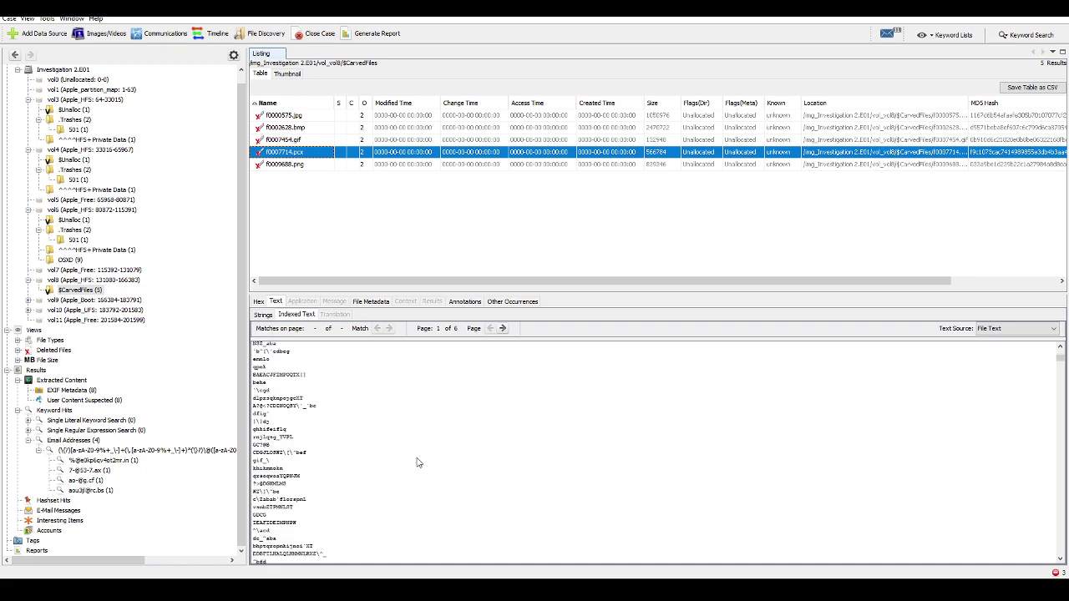
pyautogui.scroll(-8, 418, 462)
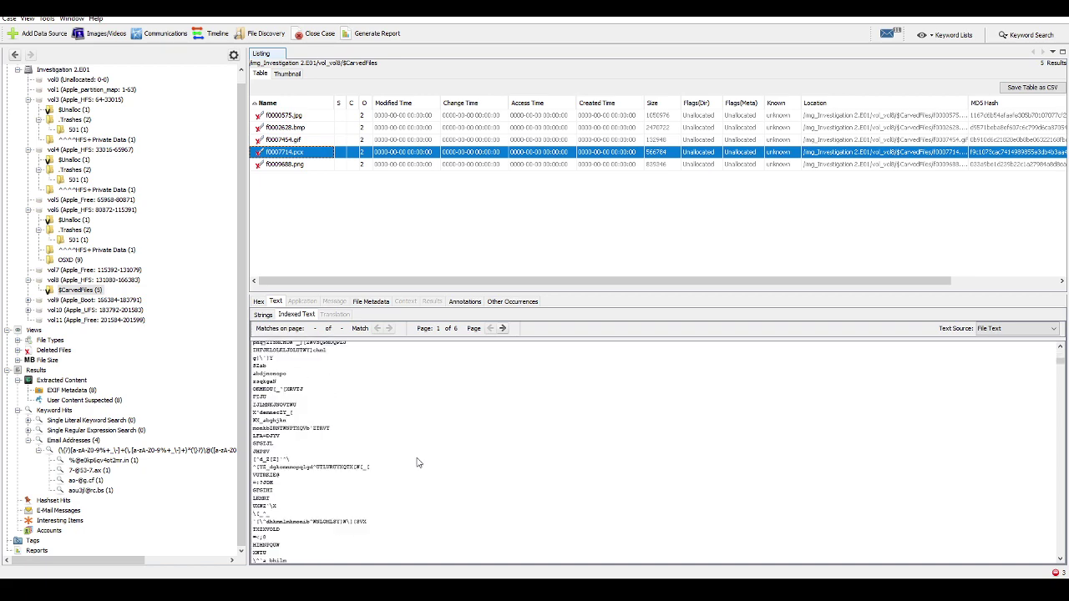
pyautogui.scroll(-8, 418, 463)
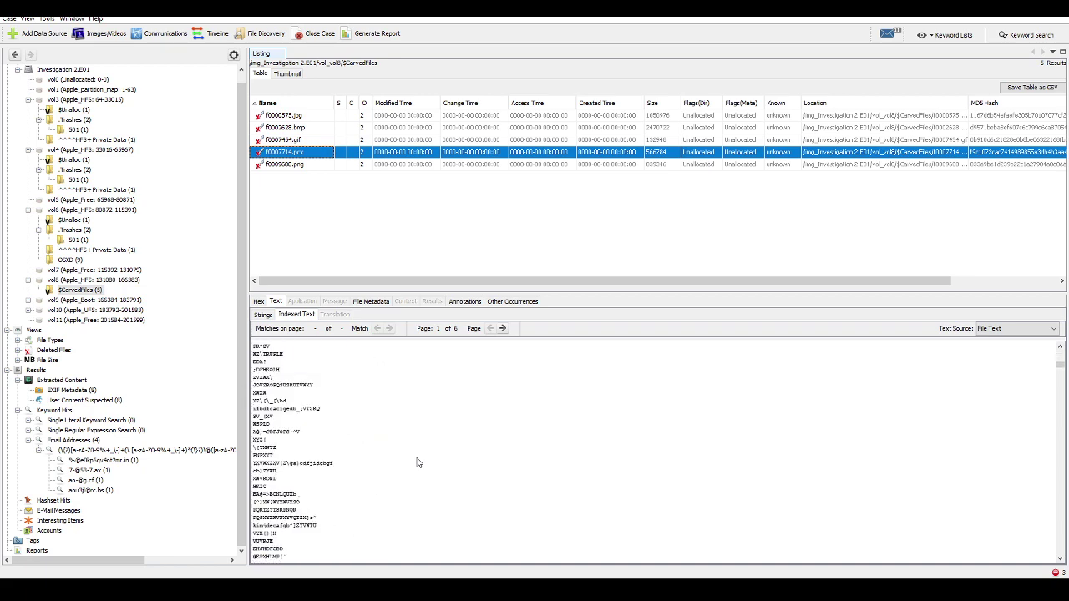
pyautogui.scroll(-8, 423, 463)
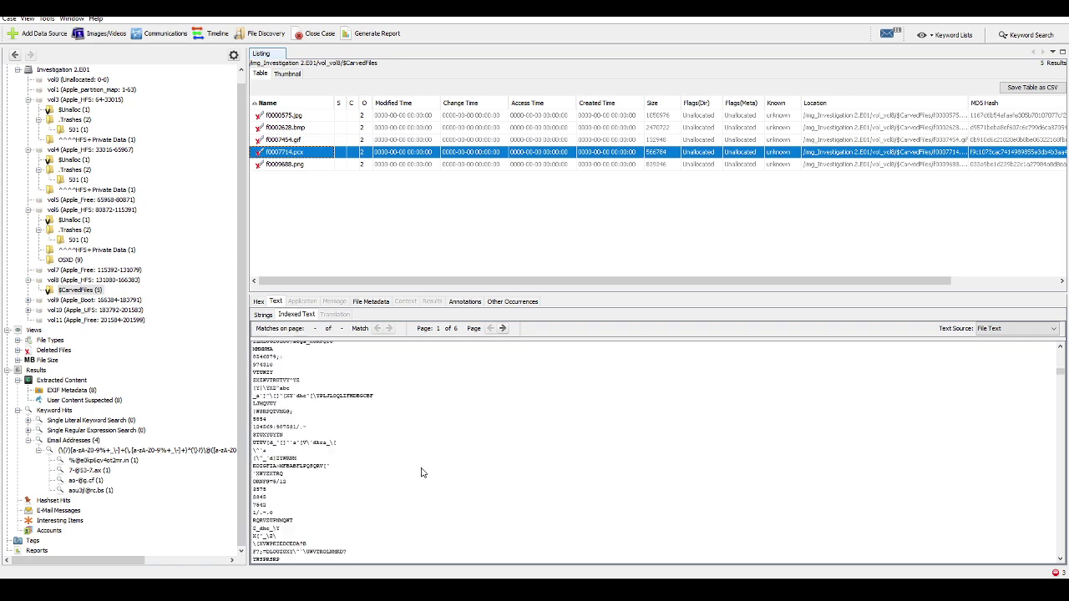
pyautogui.scroll(-6, 413, 474)
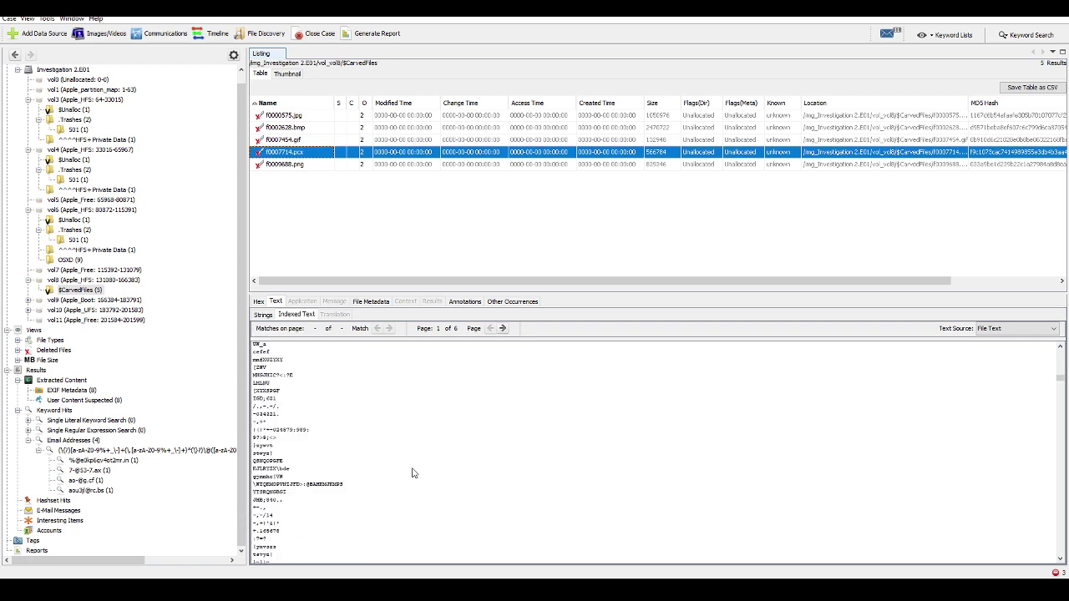
pyautogui.scroll(-3, 413, 474)
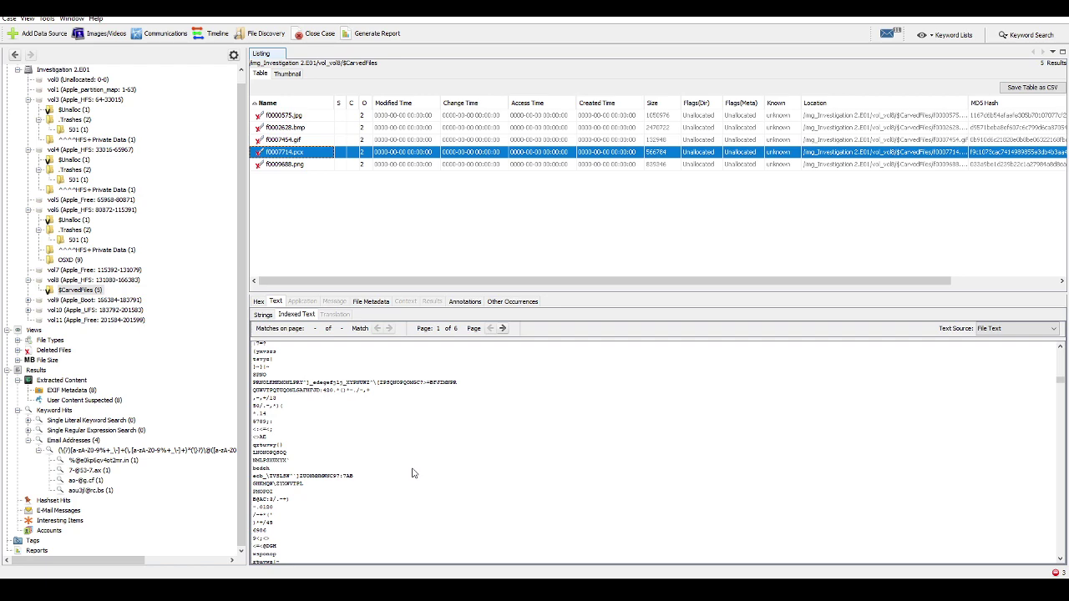
pyautogui.scroll(-8, 412, 474)
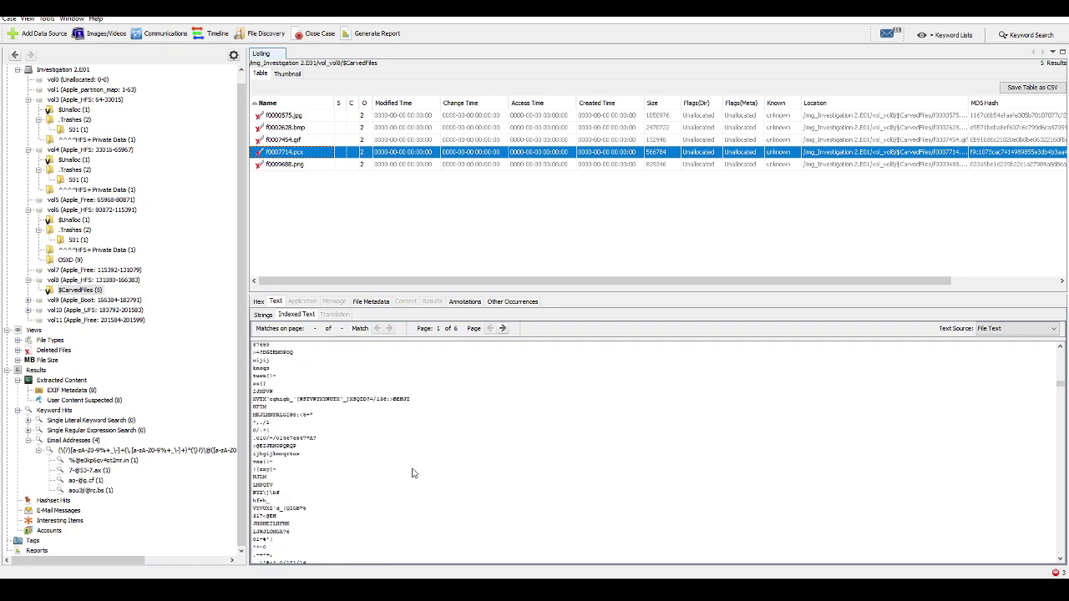
pyautogui.scroll(-6, 413, 473)
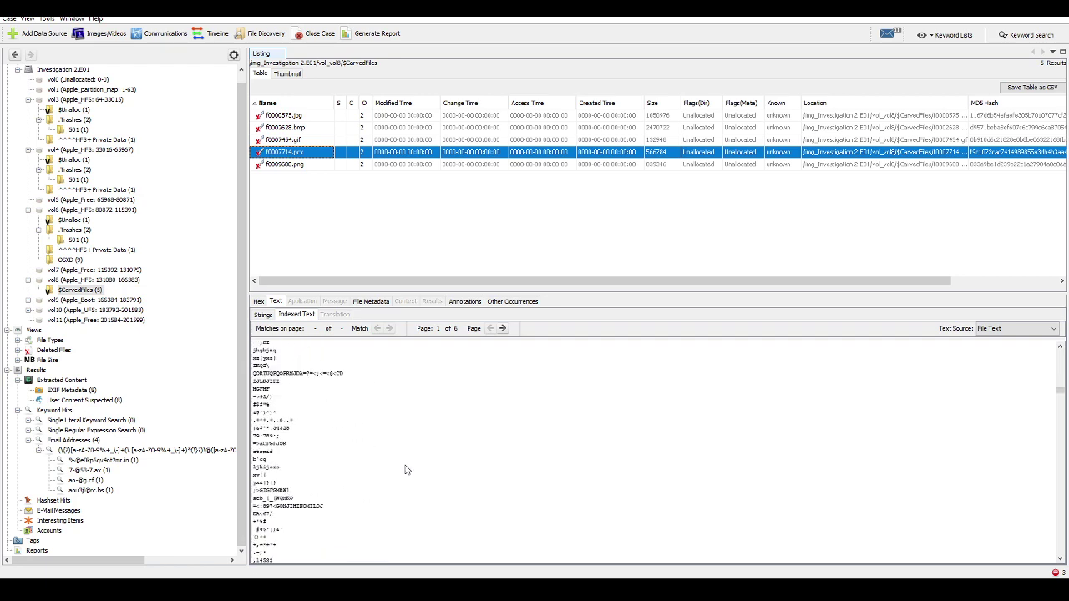
# - Extract the carved file f0007714.pcx to the Export folder and view the picture in an image viewer
pyautogui.rightClick(283, 153)
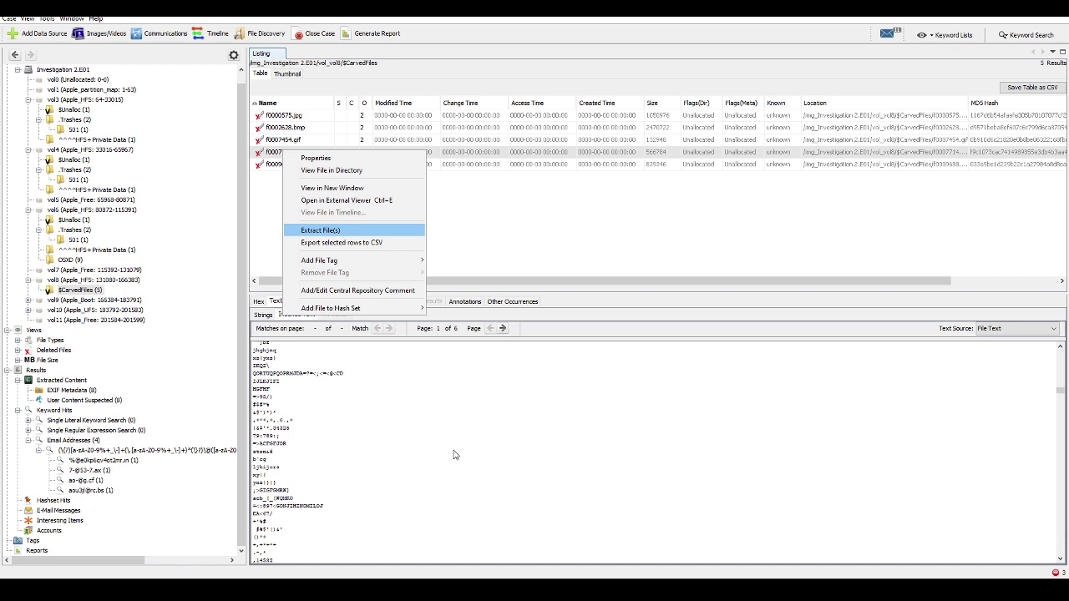
pyautogui.press('Return')
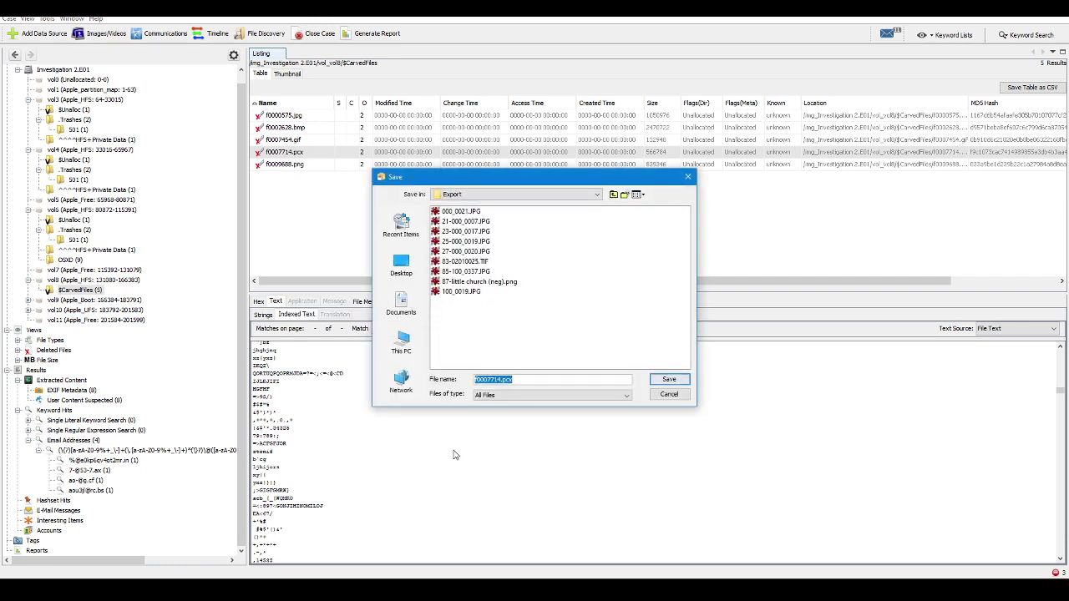
pyautogui.click(669, 379)
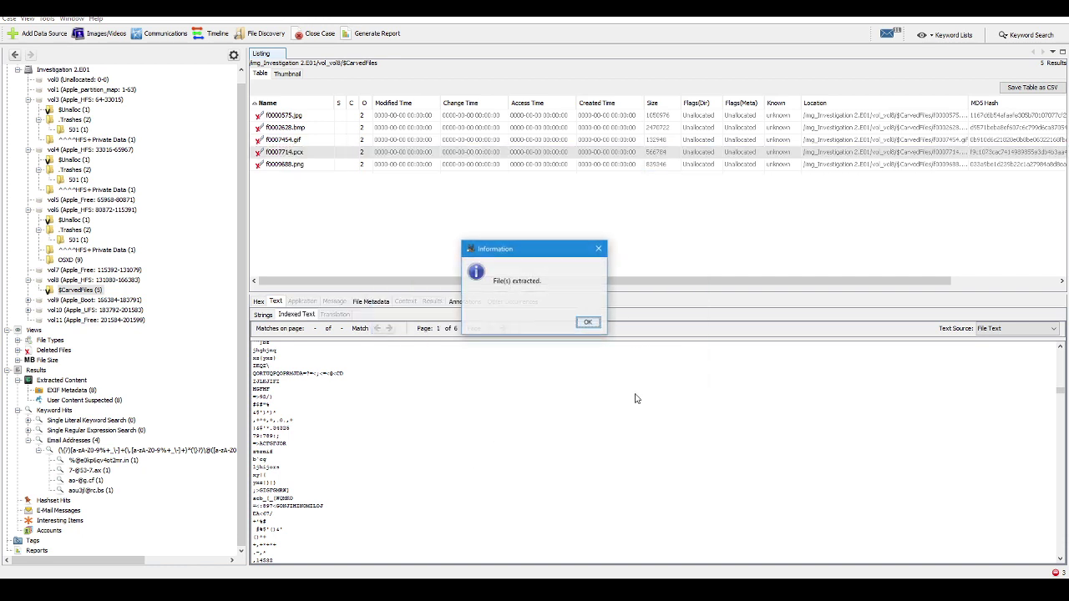
pyautogui.click(587, 323)
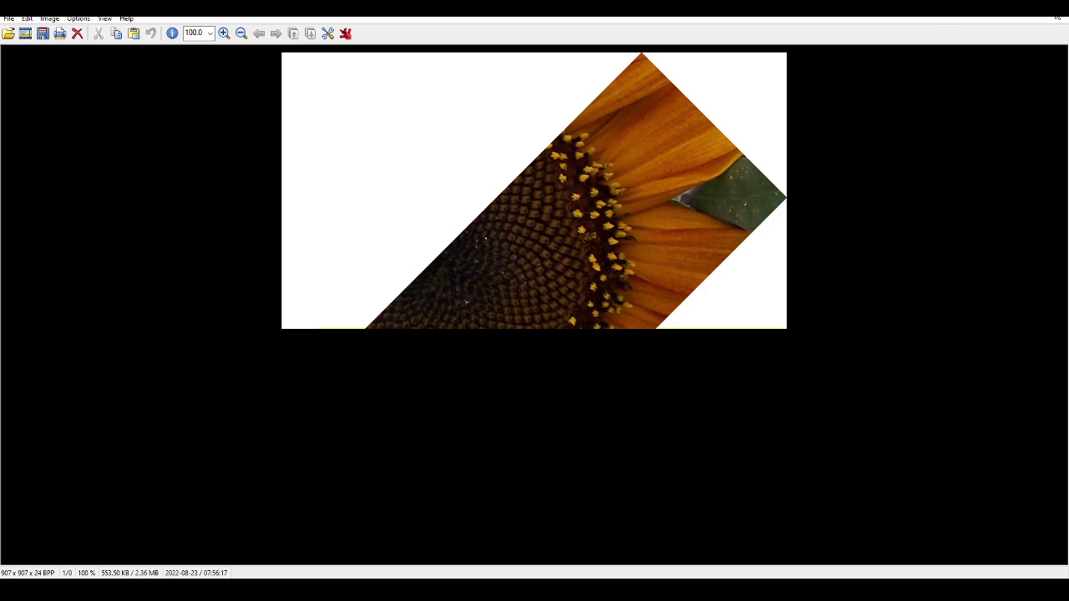
pyautogui.press('Escape')
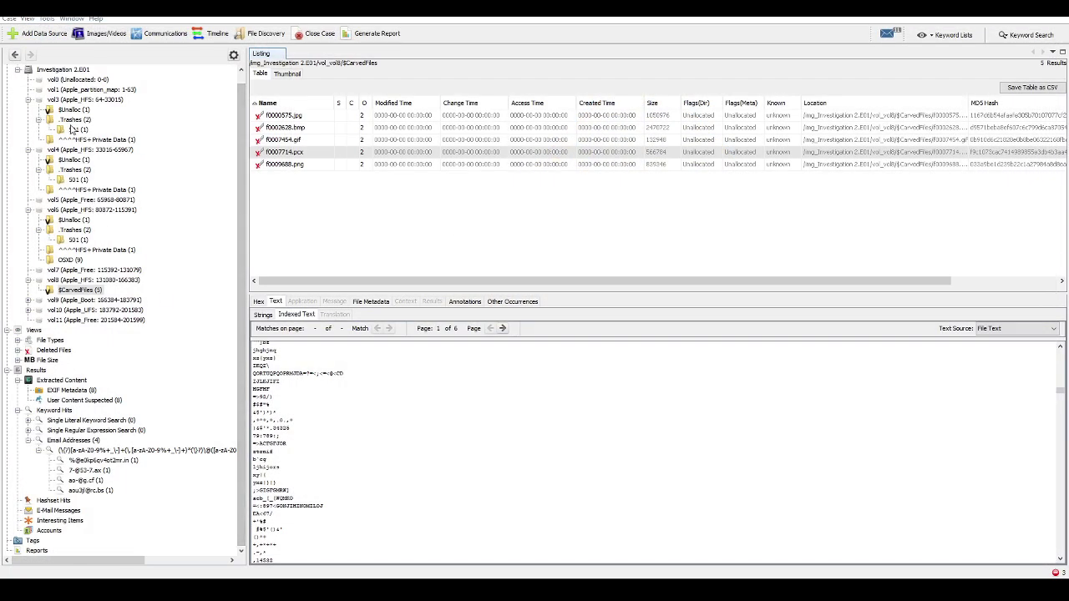
# - Check the vol3 and vol4 file listings and preview vol4's 000_0022.GIF and 000_0015 LZW+Diff.tif
pyautogui.click(76, 100)
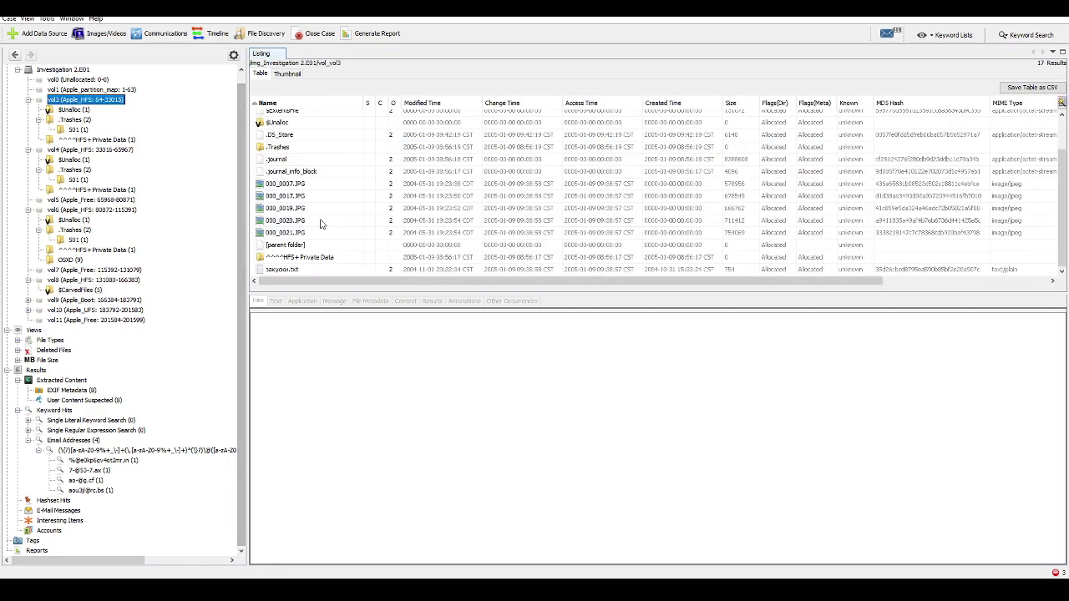
pyautogui.click(67, 149)
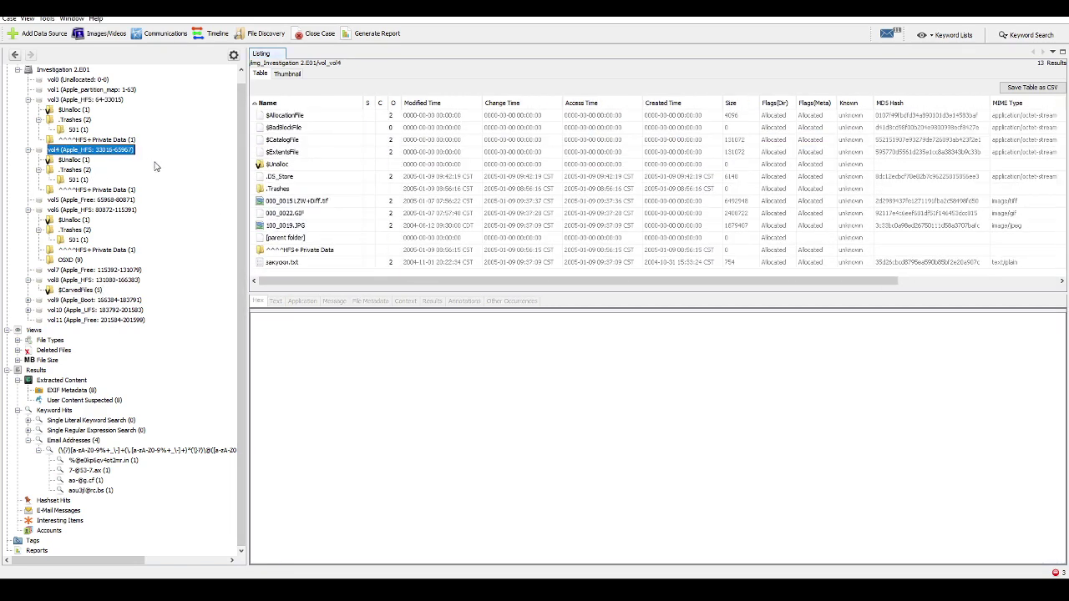
pyautogui.click(302, 214)
pyautogui.click(318, 201)
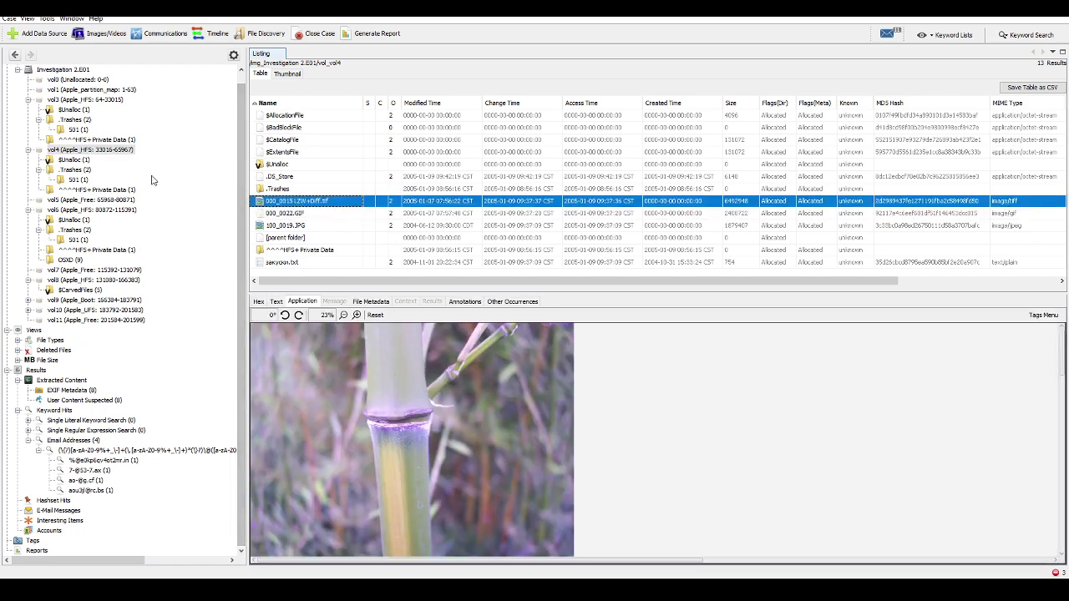
# - Extract 000_0015 LZW+Diff.tif from vol4 to the Export folder
pyautogui.rightClick(316, 206)
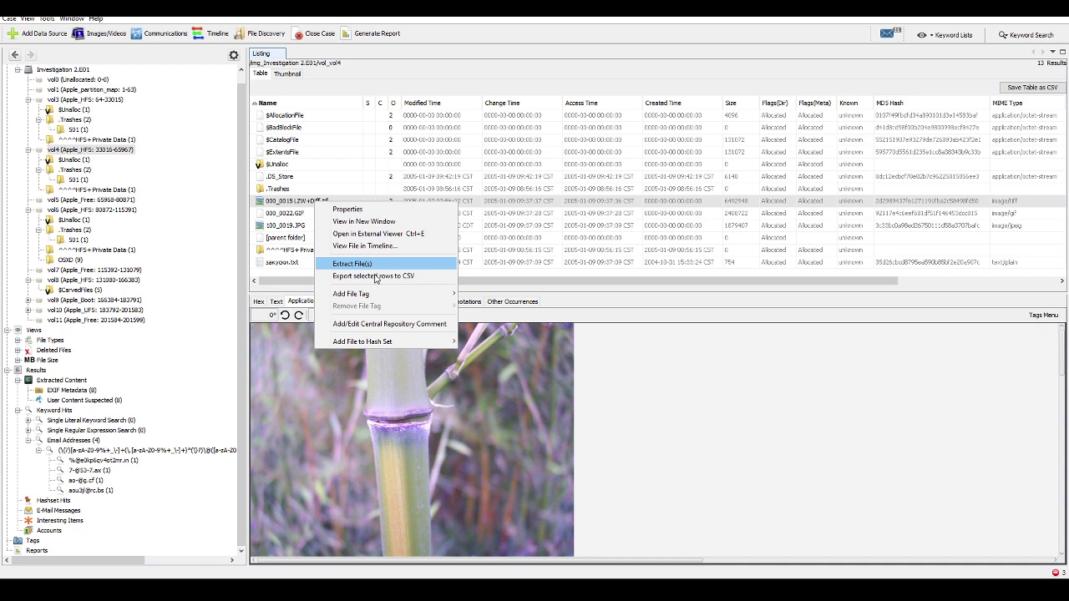
pyautogui.click(368, 264)
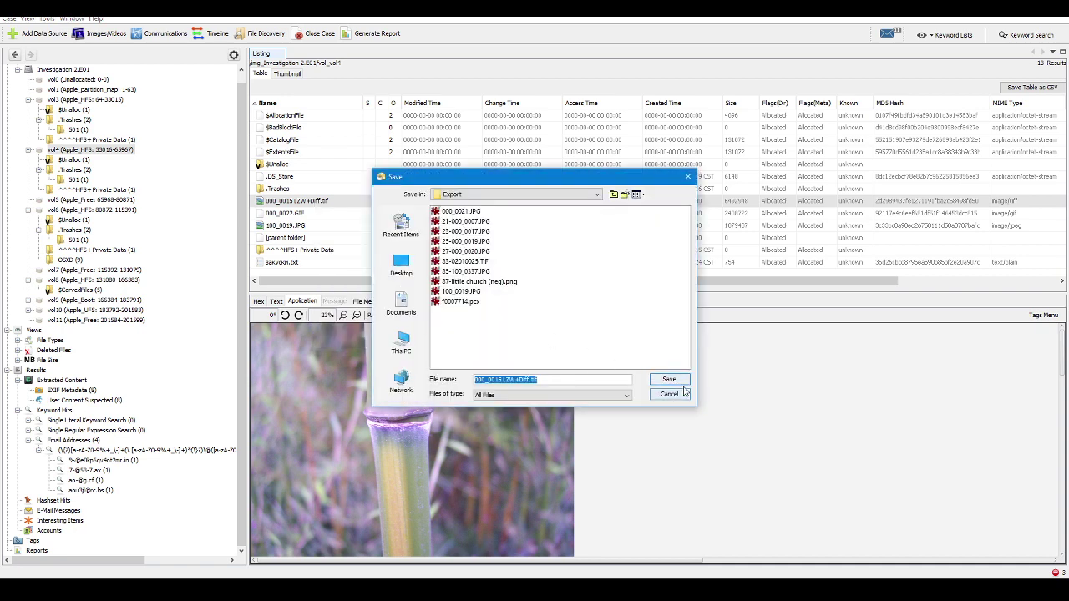
pyautogui.click(670, 378)
pyautogui.click(586, 320)
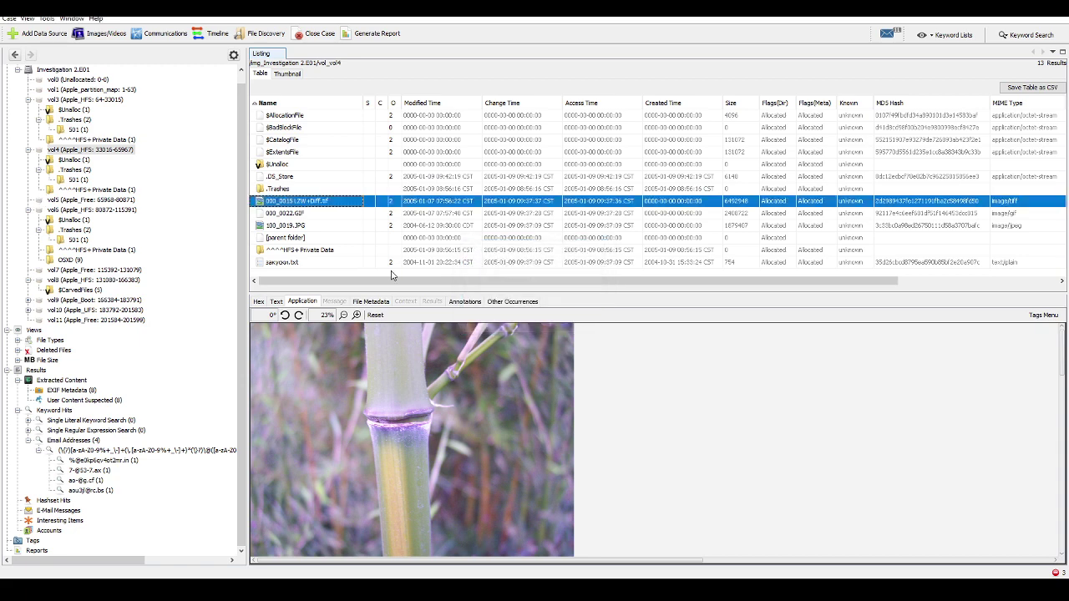
# - Open the OSXD folder in vol6 and start extracting 02010025.PCX
pyautogui.click(75, 210)
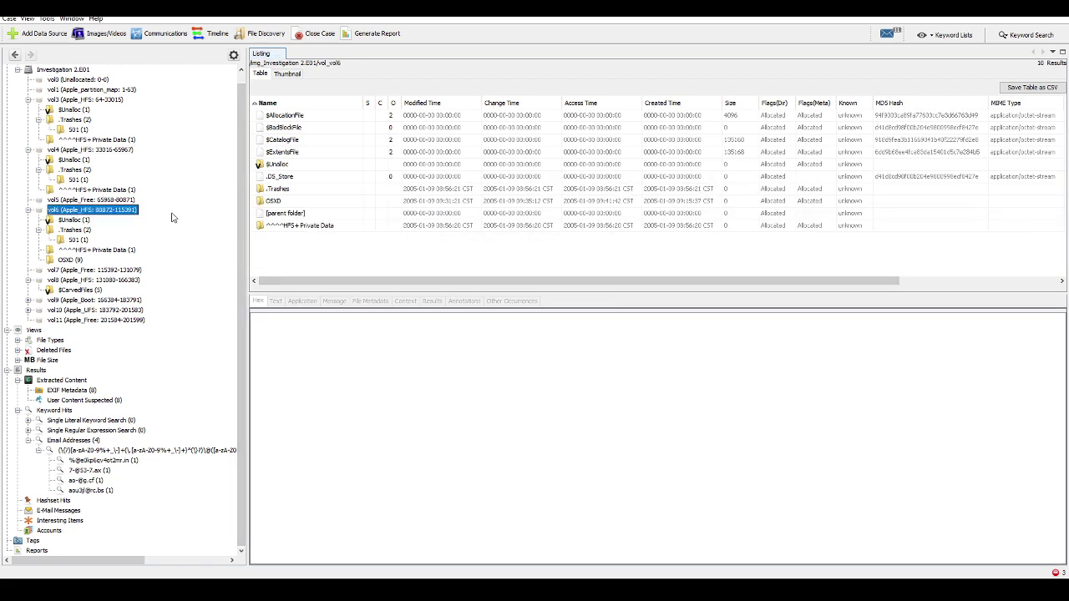
pyautogui.doubleClick(273, 200)
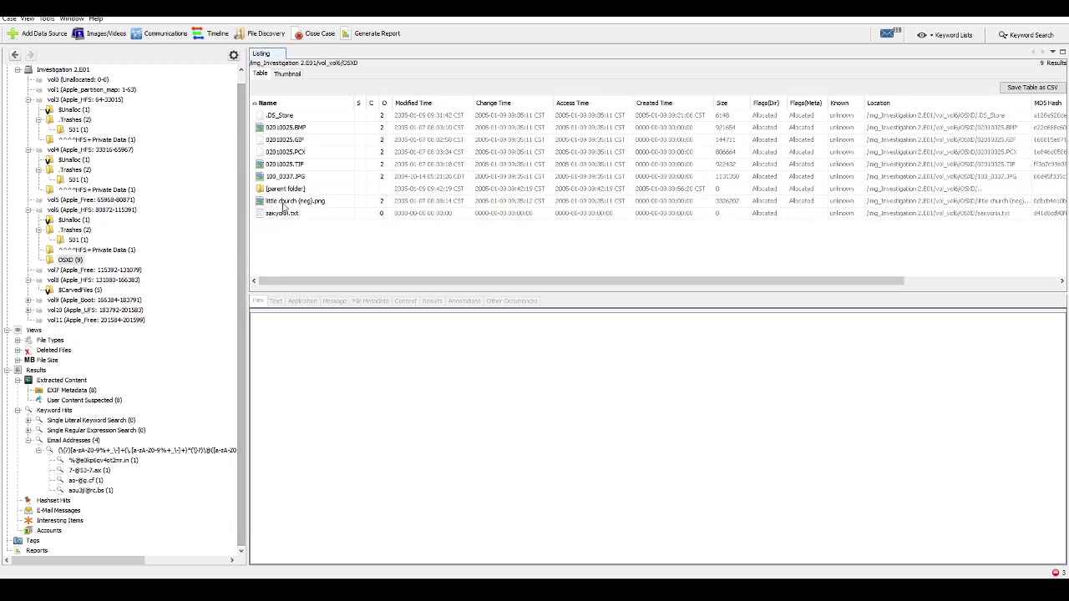
pyautogui.rightClick(294, 153)
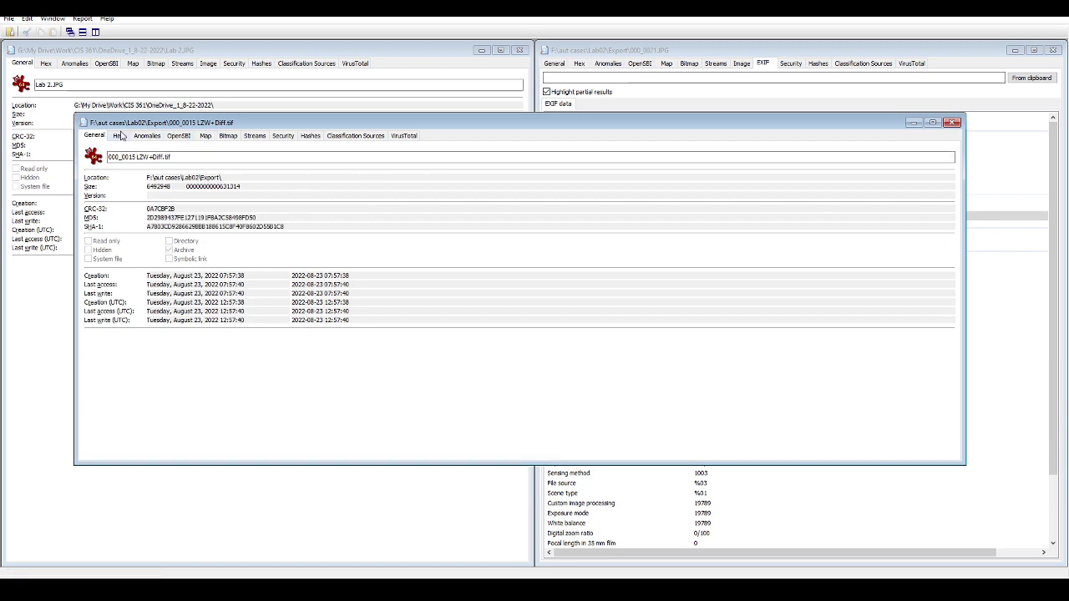
# - In the file analysis tool, examine the hex, anomalies, OpenSBI and map views of the exported 000_0015 LZW+Diff.tif
pyautogui.click(122, 137)
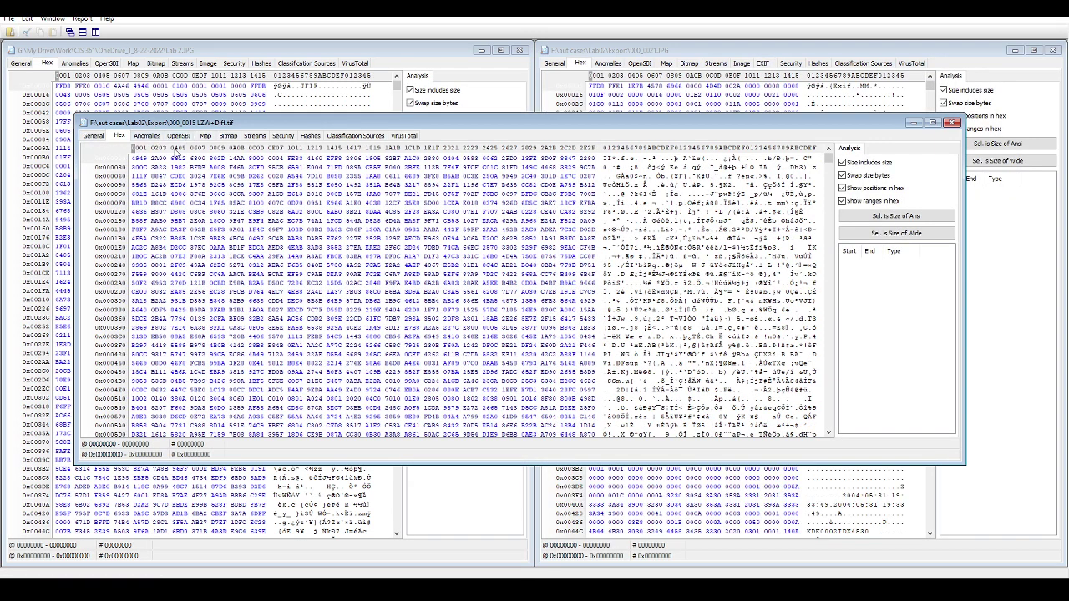
pyautogui.click(147, 136)
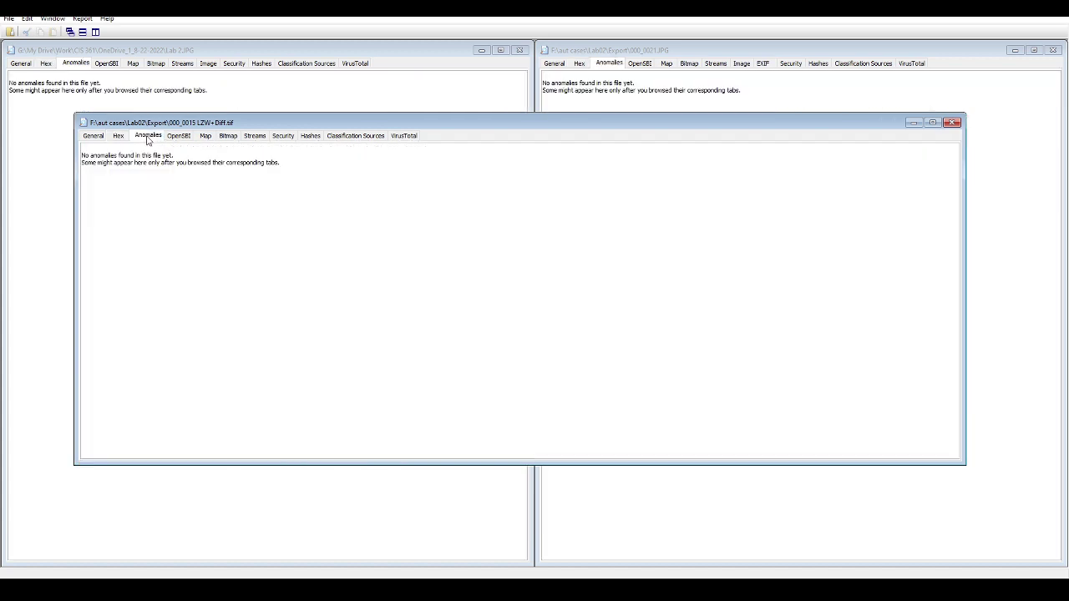
pyautogui.click(178, 136)
pyautogui.click(205, 136)
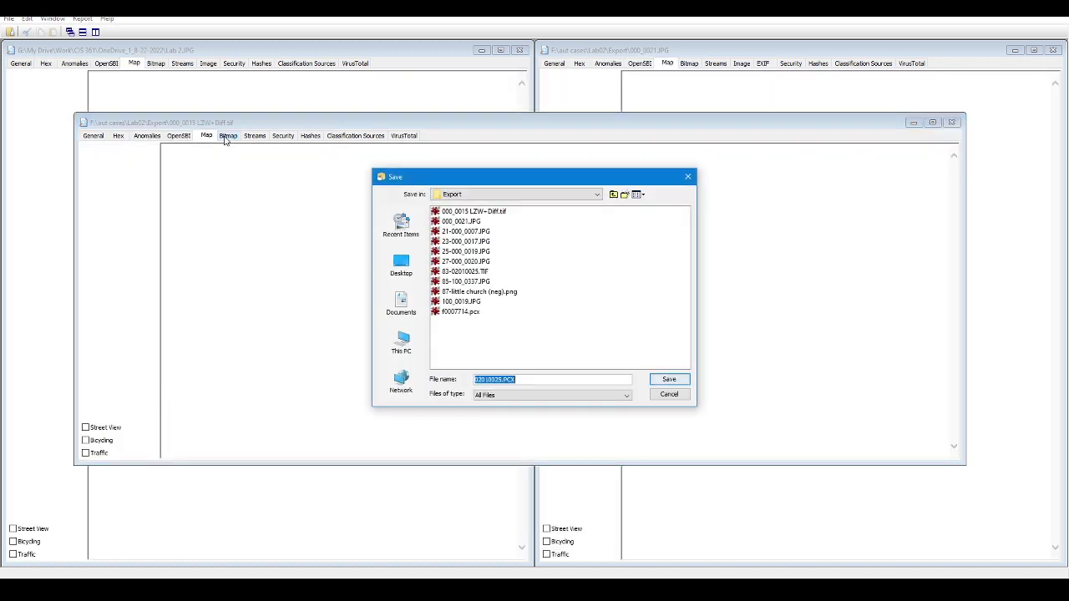
# - Save the extracted 02010025.PCX in the Export folder
pyautogui.click(668, 380)
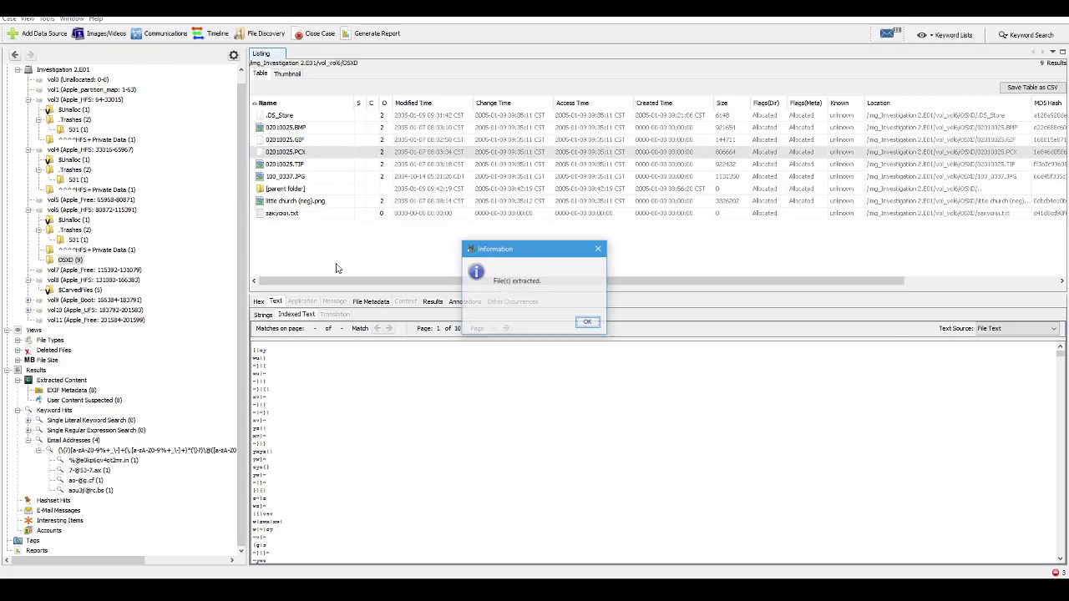
pyautogui.click(587, 321)
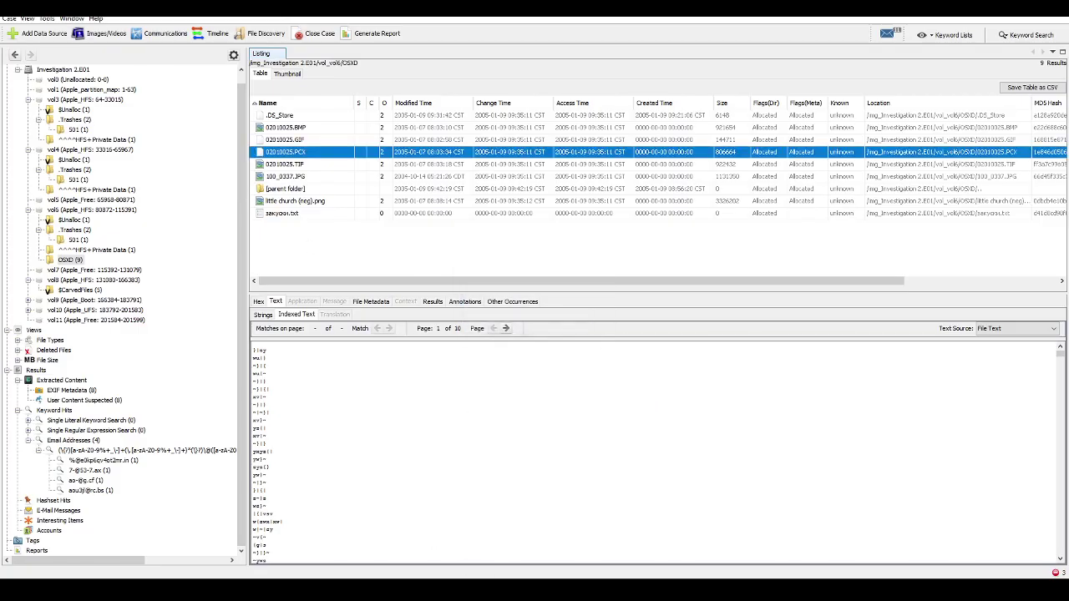
# - Switch back to the file analysis tool and inspect the bitmap view and the end of the hex data of 000_0015 LZW+Diff.tif
pyautogui.hotkey('alt', 'Tab')
pyautogui.click(228, 137)
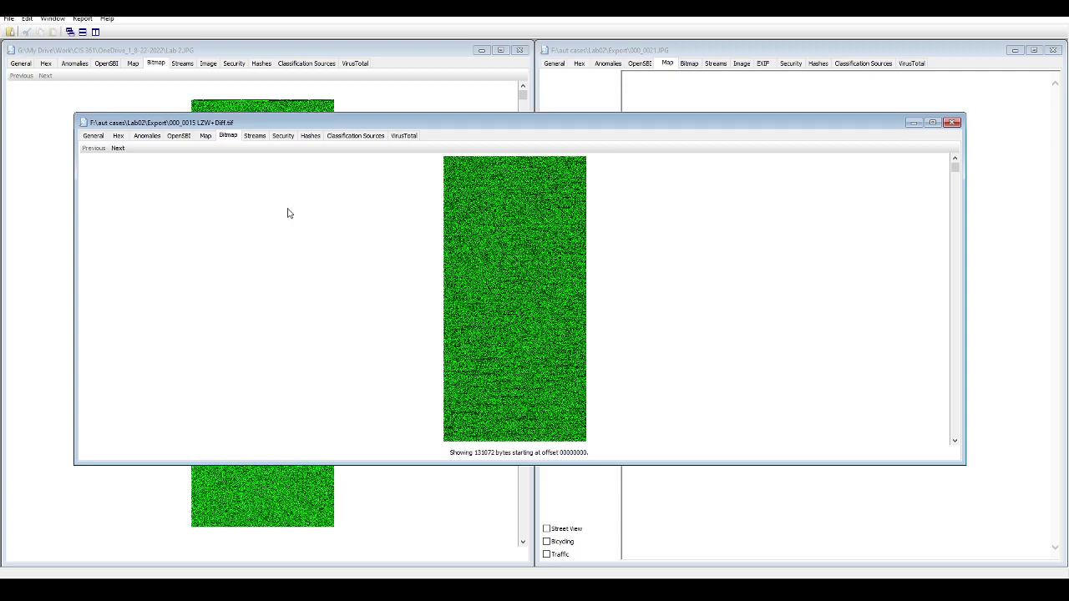
pyautogui.click(118, 136)
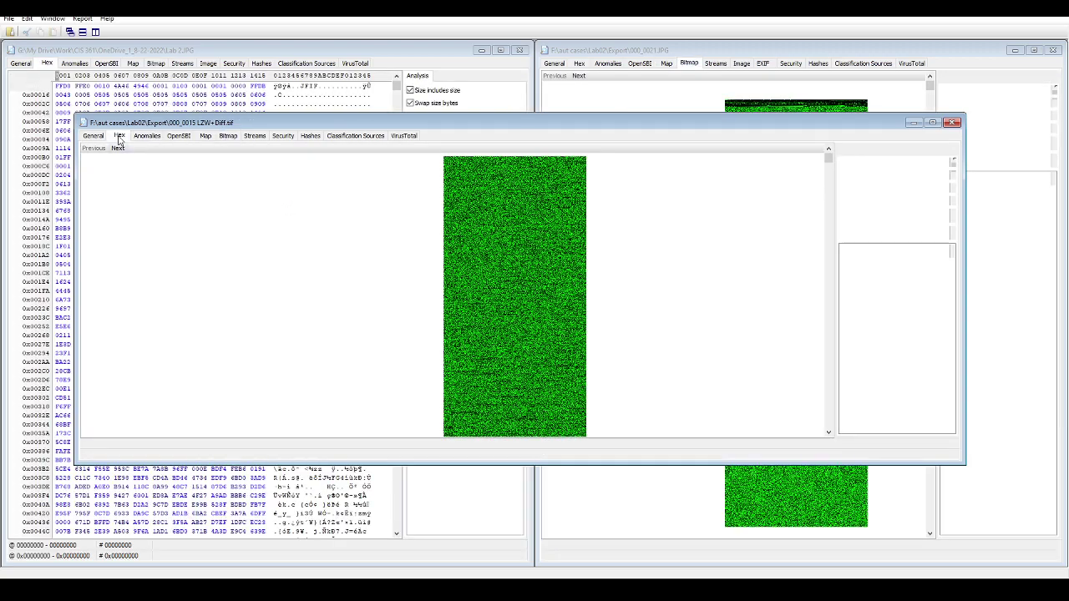
pyautogui.moveTo(833, 163); pyautogui.dragTo(816, 447)
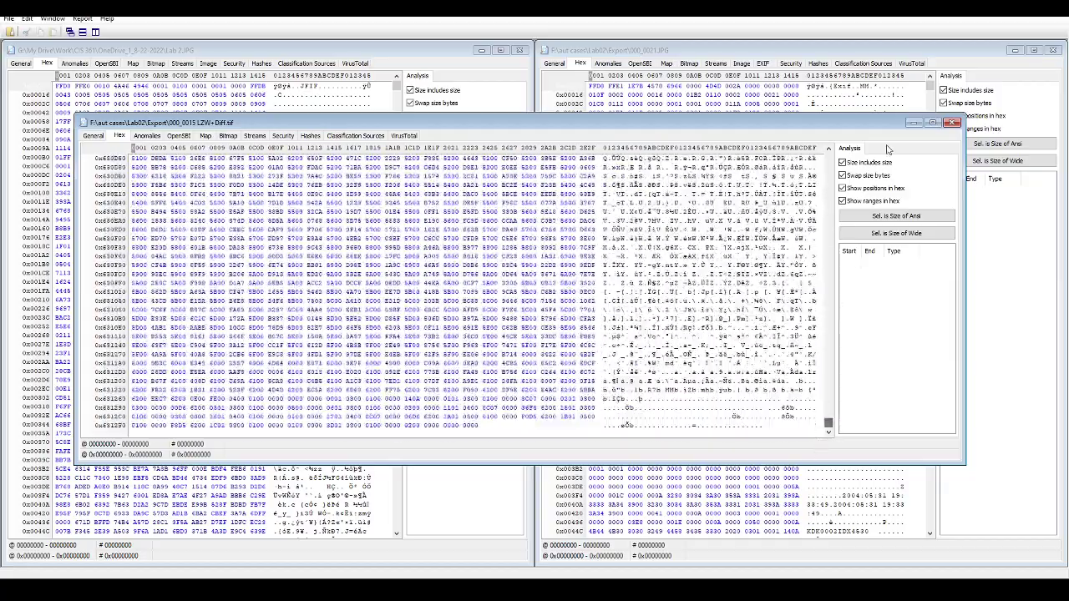
# - Examine the hex data of 000_0021.JPG down to its end, then return to 000_0015 LZW+Diff.tif for comparison
pyautogui.click(898, 51)
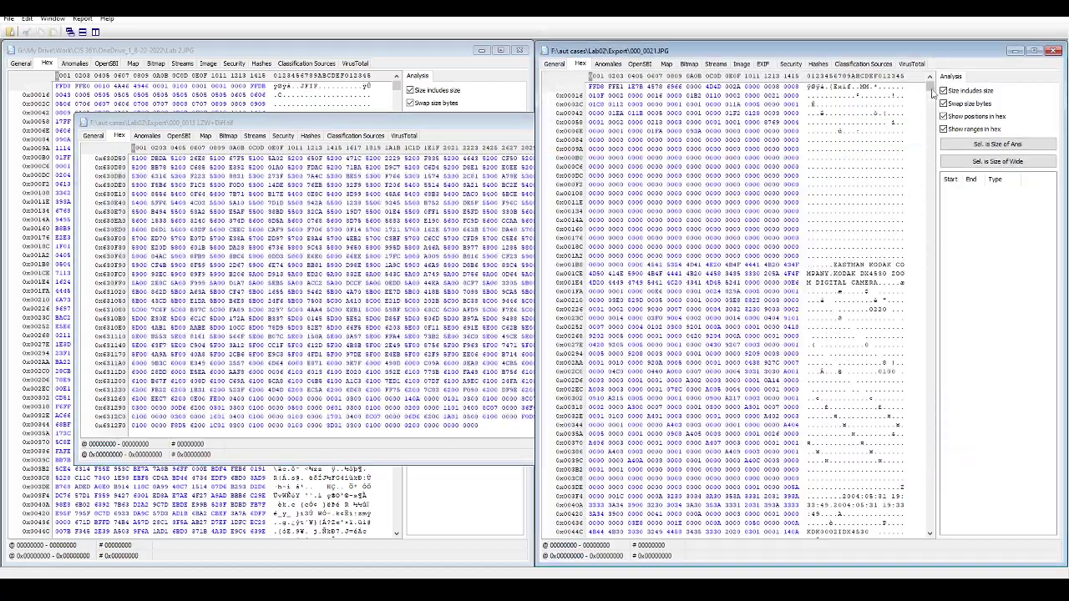
pyautogui.moveTo(930, 84); pyautogui.dragTo(924, 423)
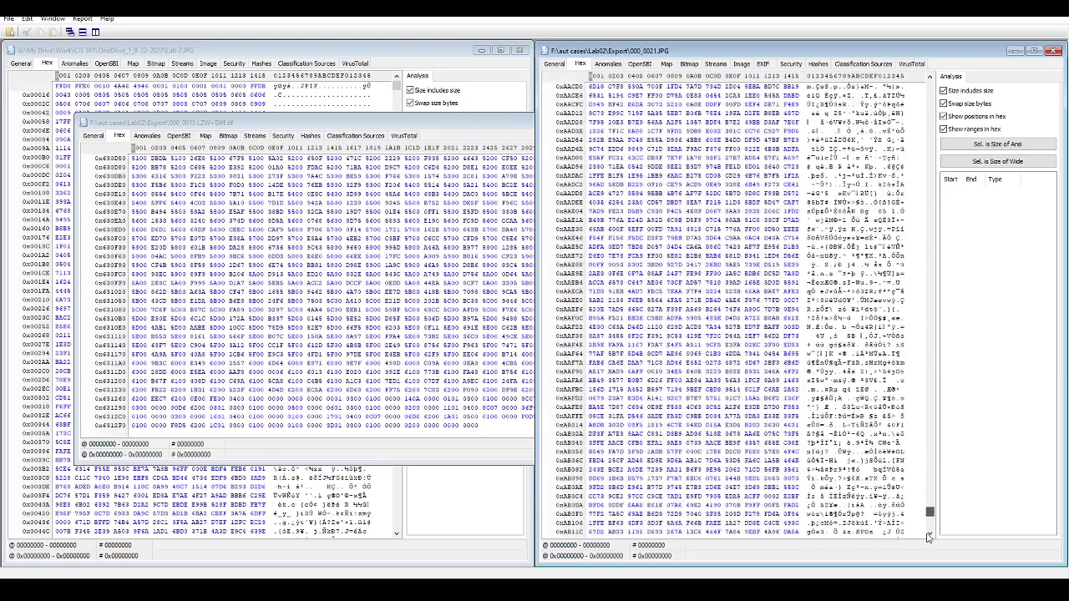
pyautogui.click(351, 126)
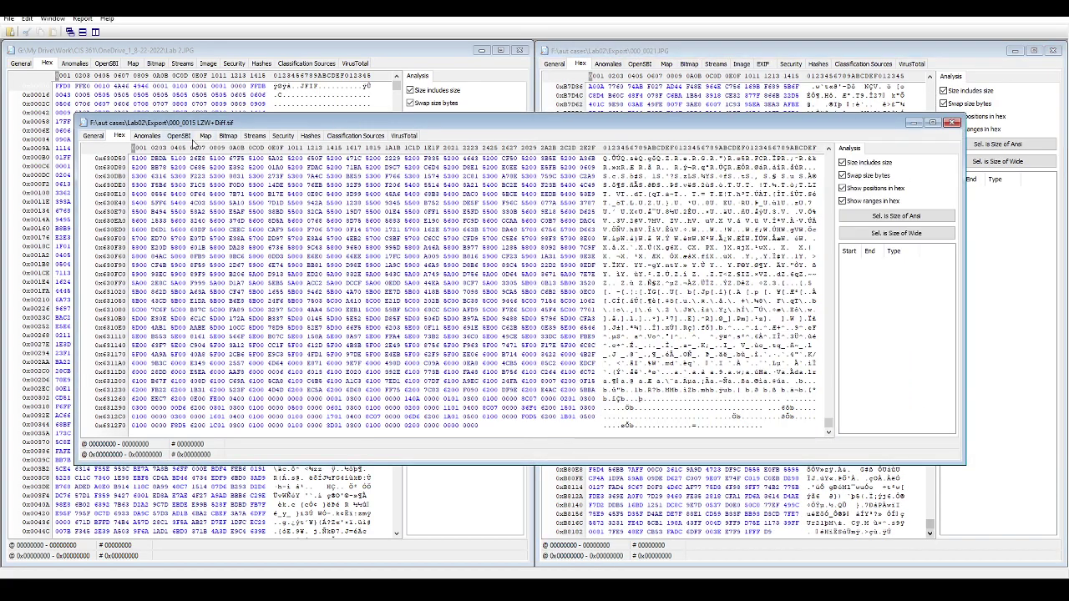
# - Examine the standard and security streams and the security permissions of 000_0015 LZW+Diff.tif, then close the file
pyautogui.click(256, 135)
pyautogui.click(125, 201)
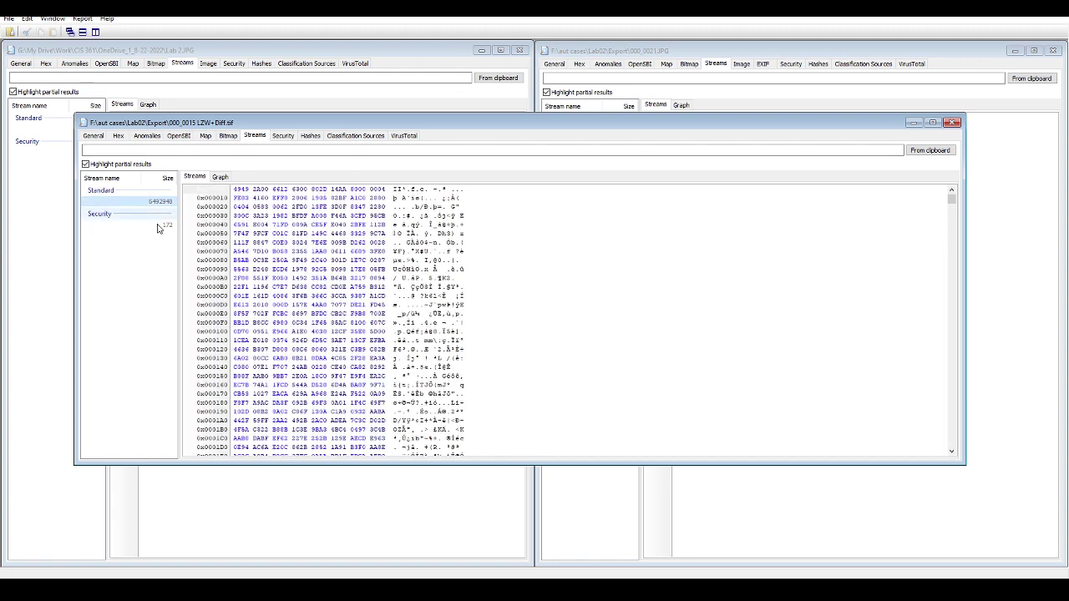
pyautogui.click(125, 225)
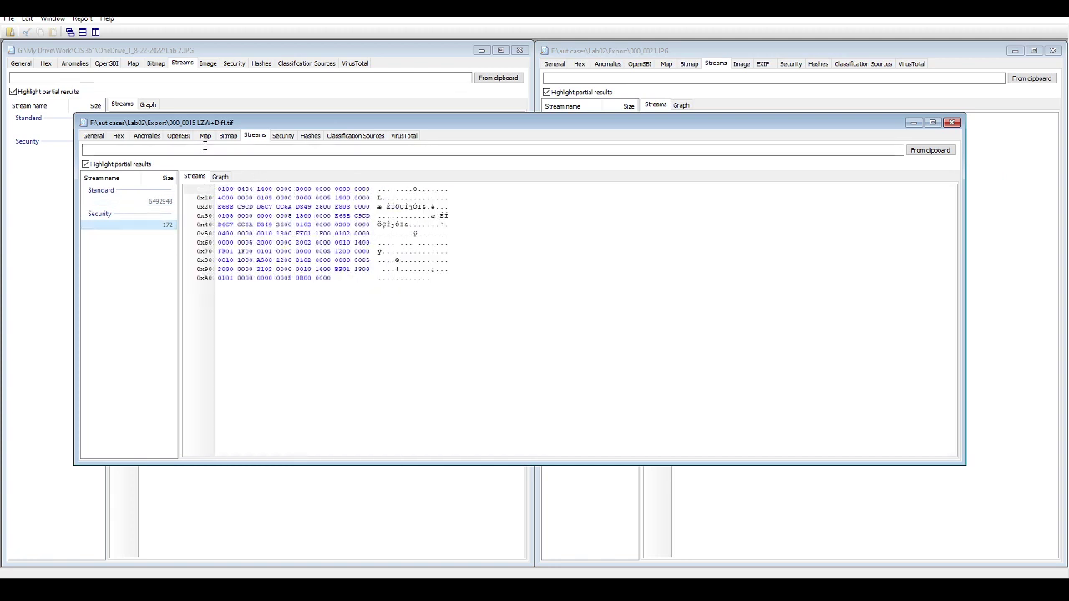
pyautogui.click(286, 136)
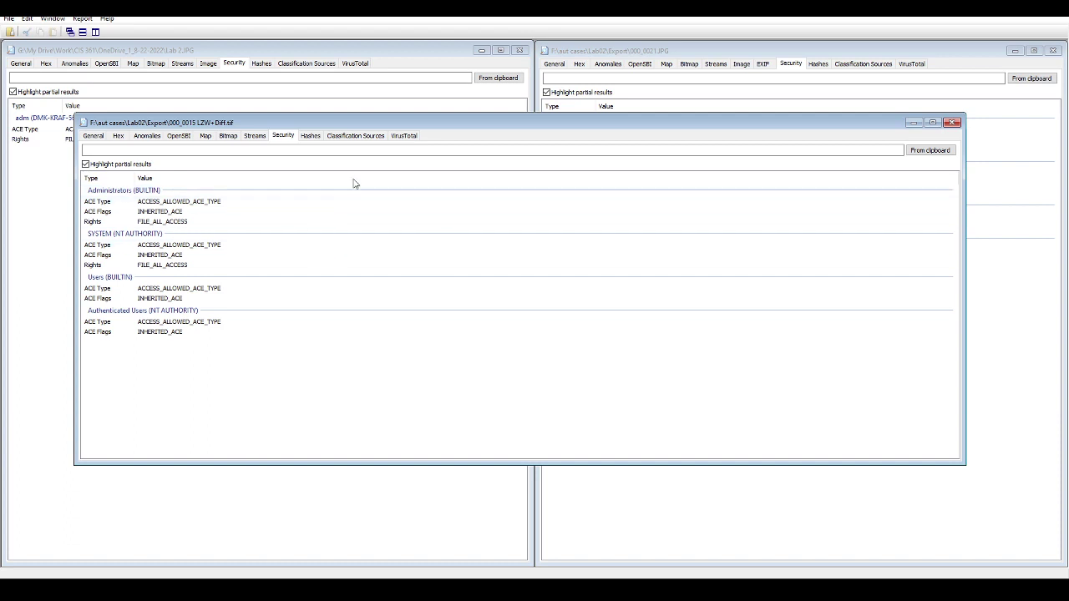
pyautogui.click(952, 123)
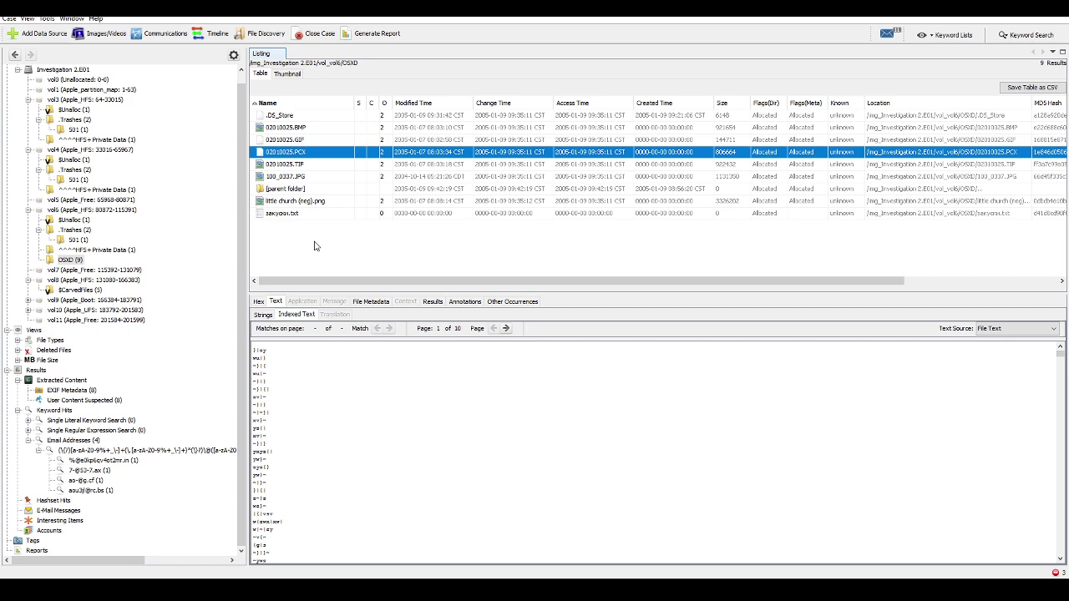
# - Switch to Autopsy and review vol0, vol1 and the partition list of Investigation 2.E01, selecting the Apple_Boot volume vol9
pyautogui.click(71, 80)
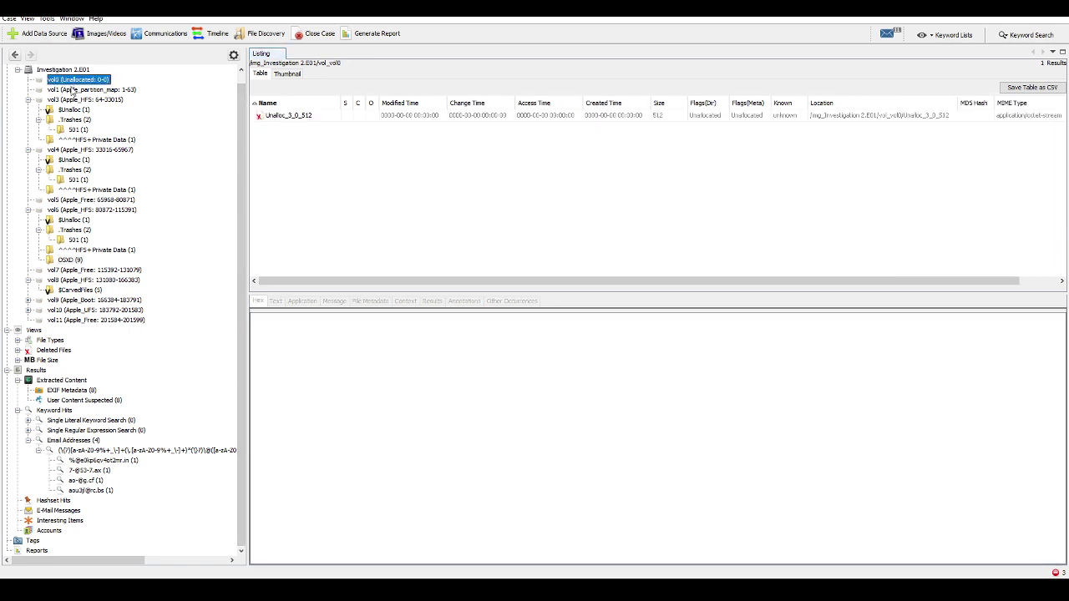
pyautogui.click(74, 90)
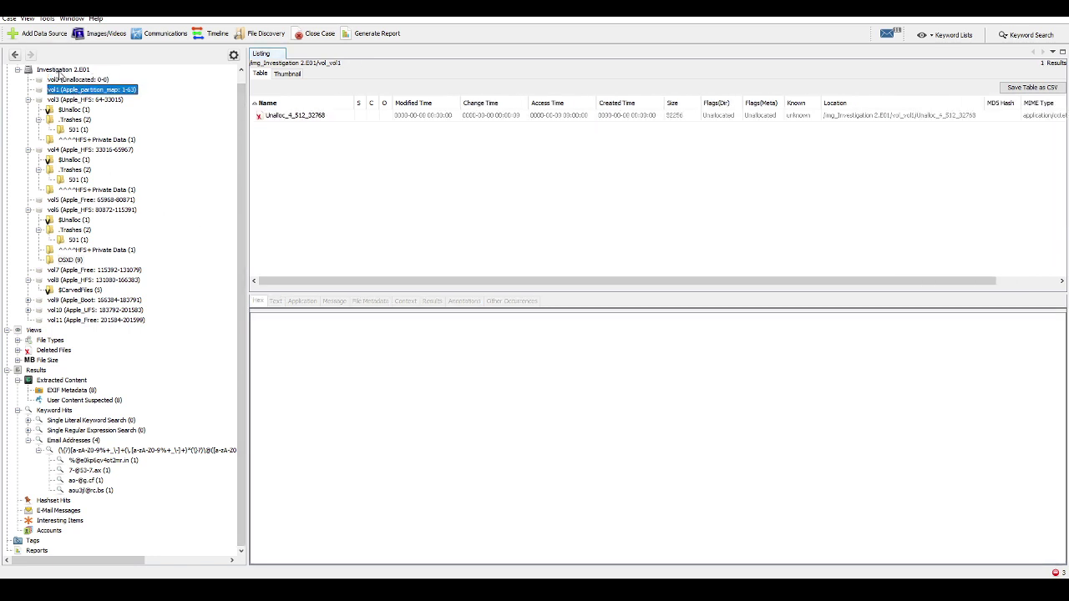
pyautogui.click(61, 69)
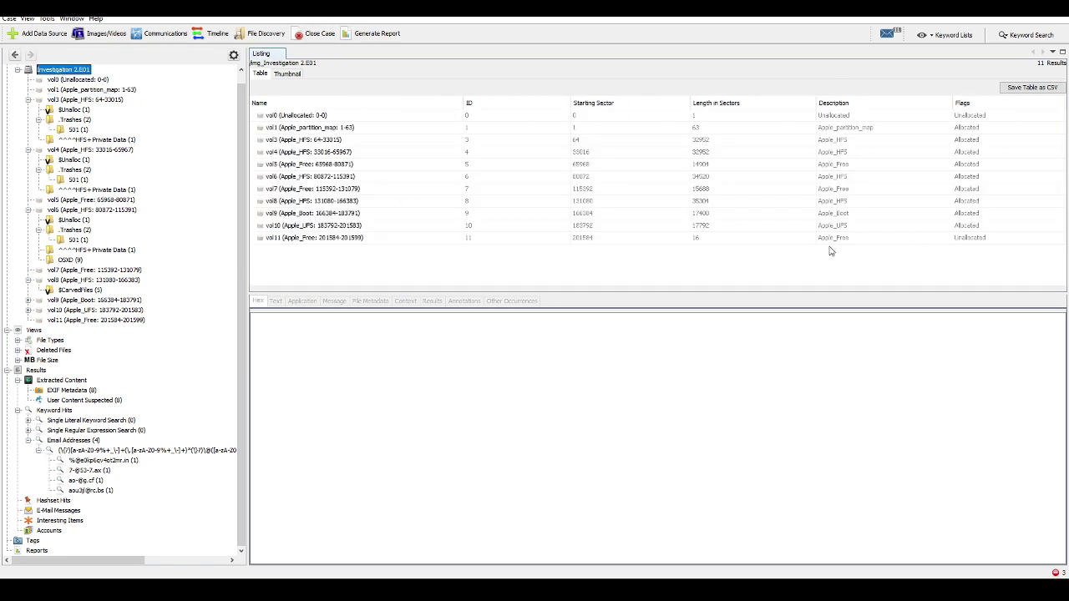
pyautogui.click(831, 216)
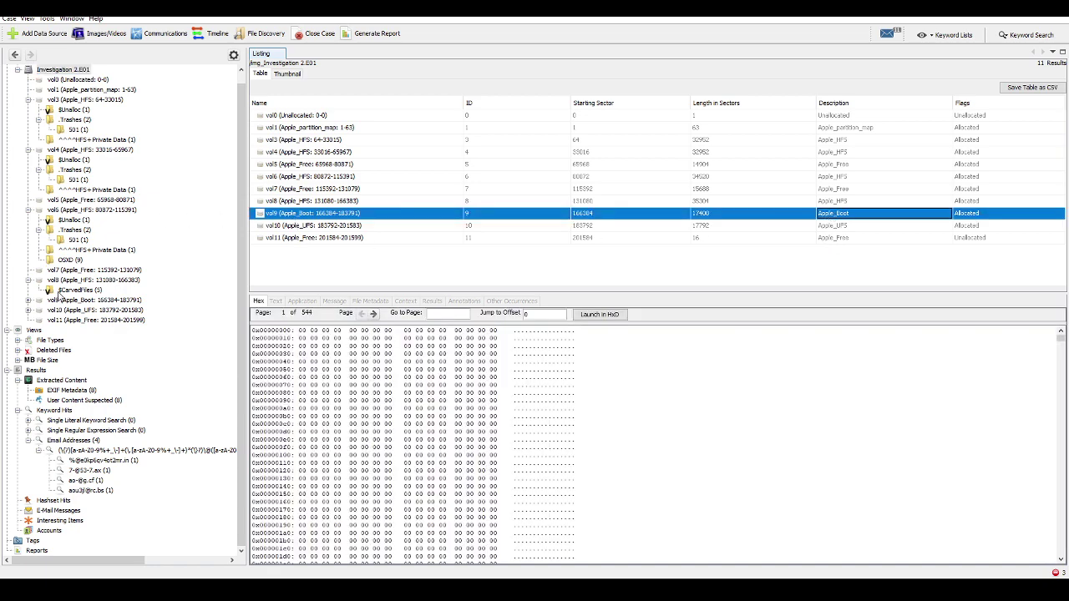
# - Open the contents of vol9 and inspect the hex data of Volume Name Icon down to its end
pyautogui.click(62, 300)
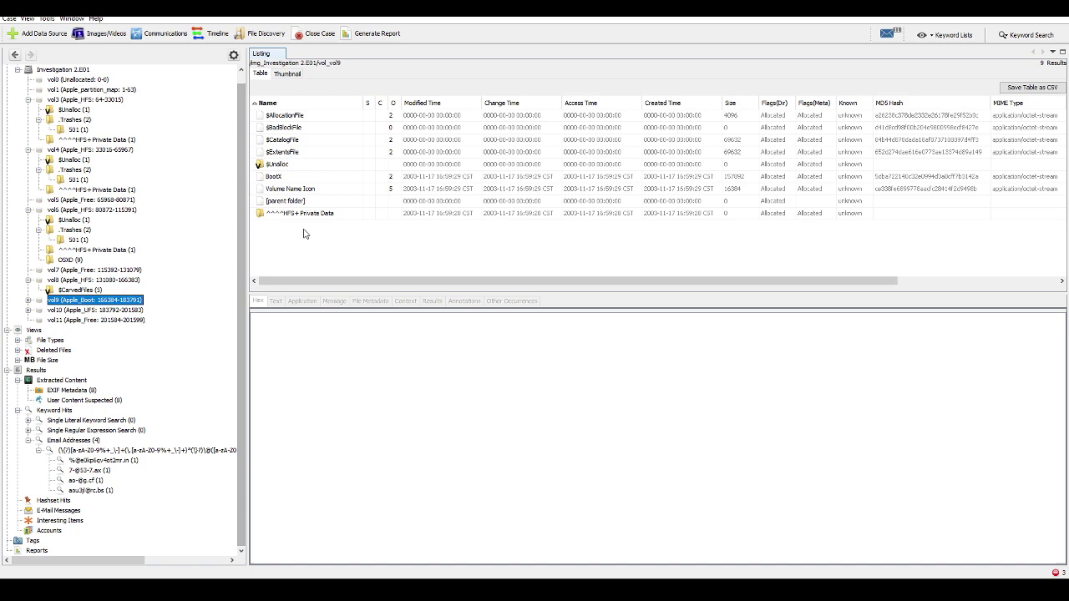
pyautogui.click(274, 191)
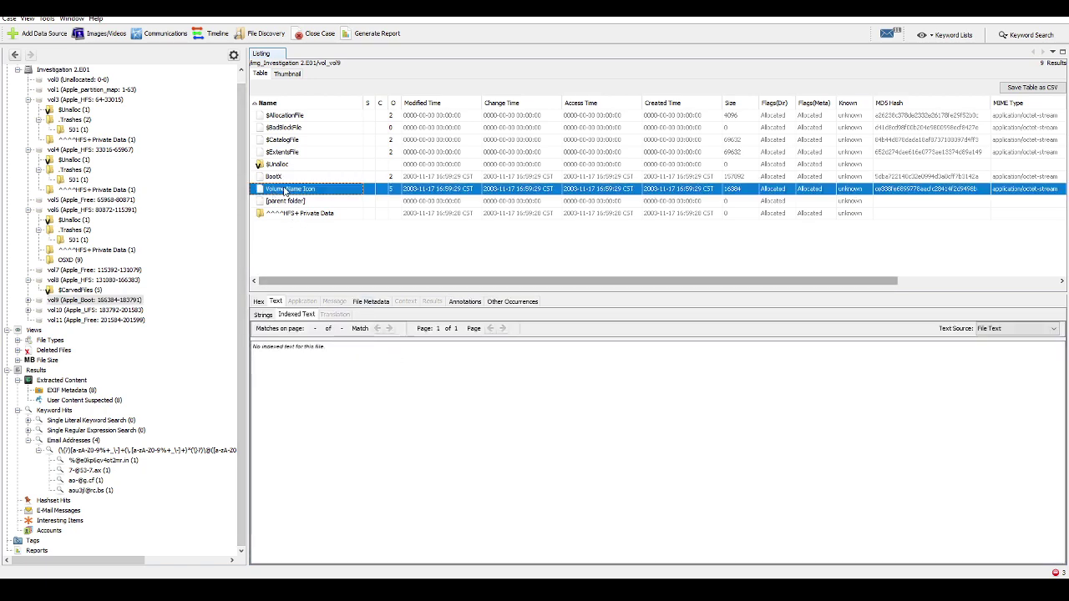
pyautogui.click(259, 301)
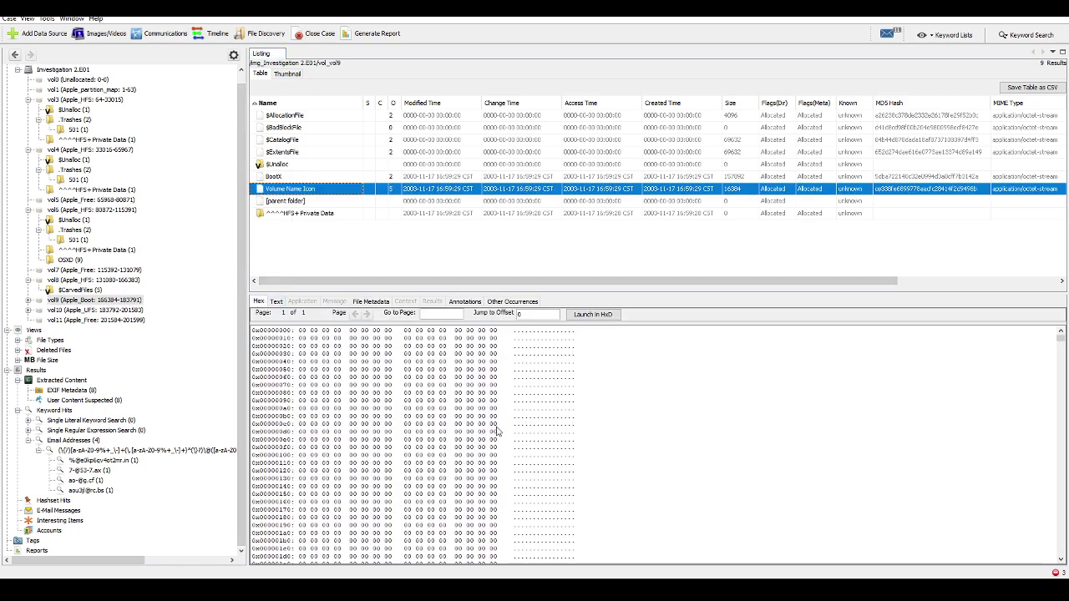
pyautogui.moveTo(1061, 344); pyautogui.dragTo(1063, 553)
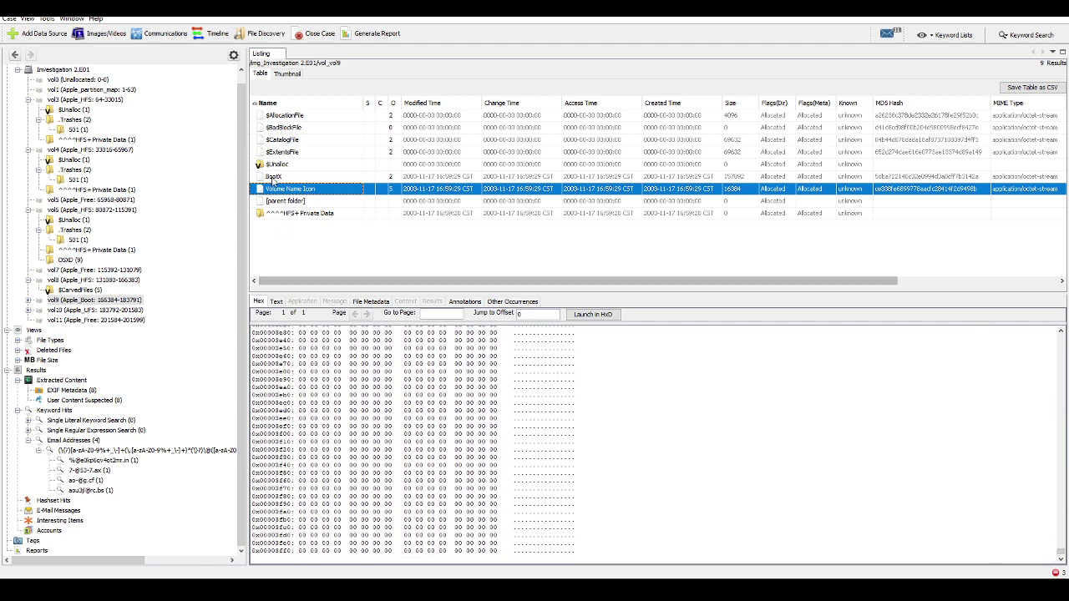
# - Read through the first page of BootX's indexed text, covering the boot script, build details and loader strings
pyautogui.click(270, 178)
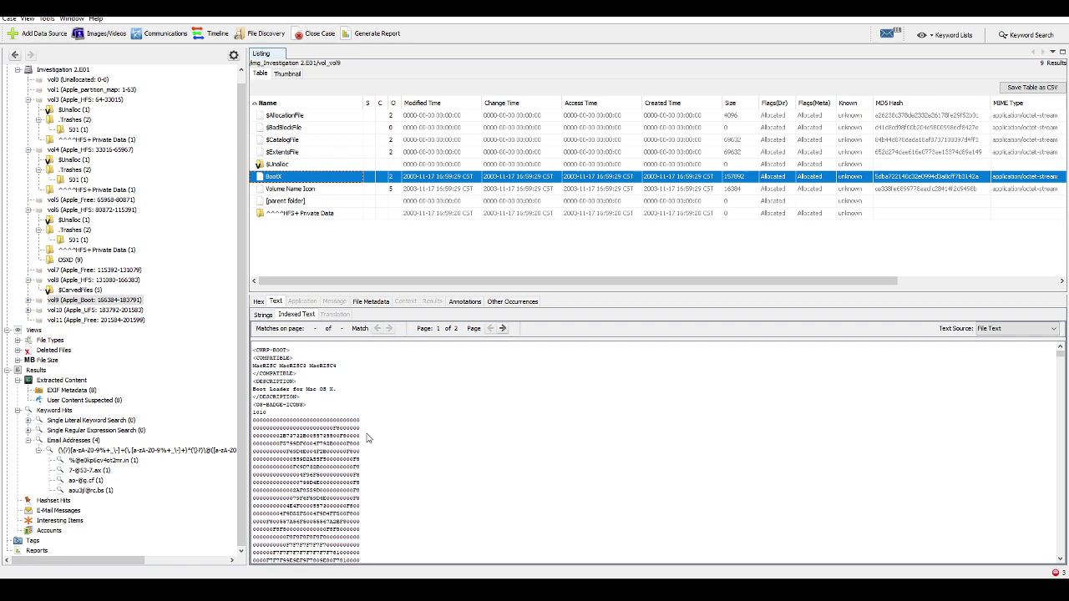
pyautogui.scroll(-10, 366, 438)
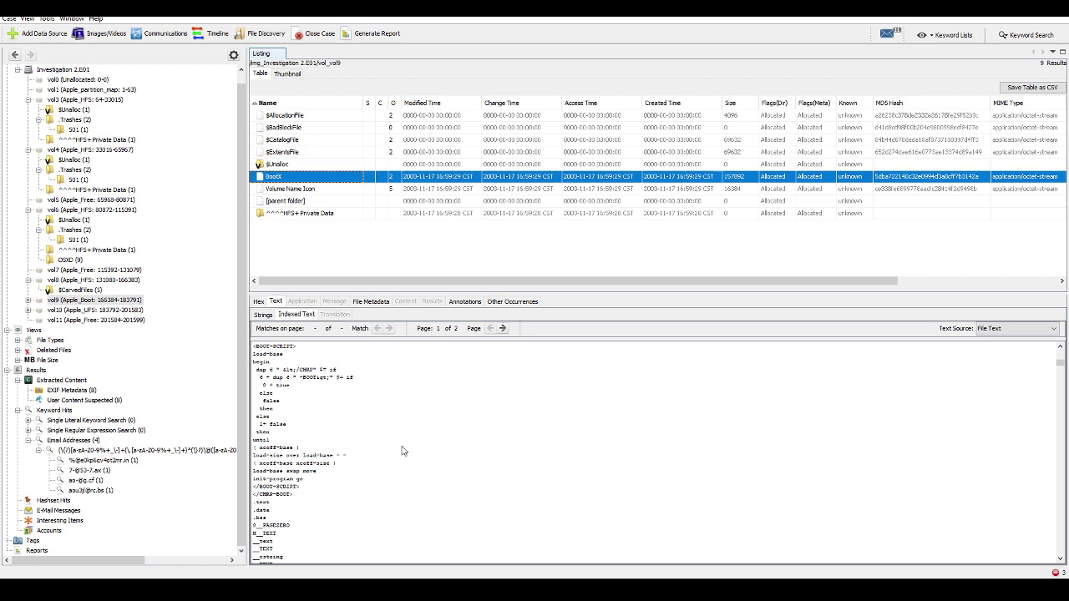
pyautogui.scroll(-10, 402, 451)
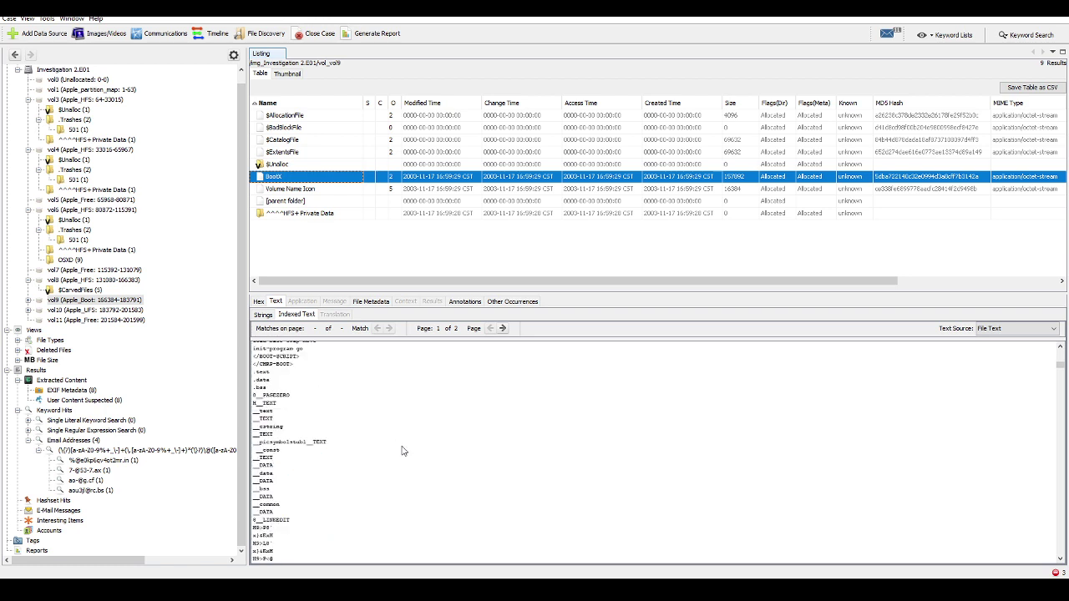
pyautogui.scroll(-10, 402, 451)
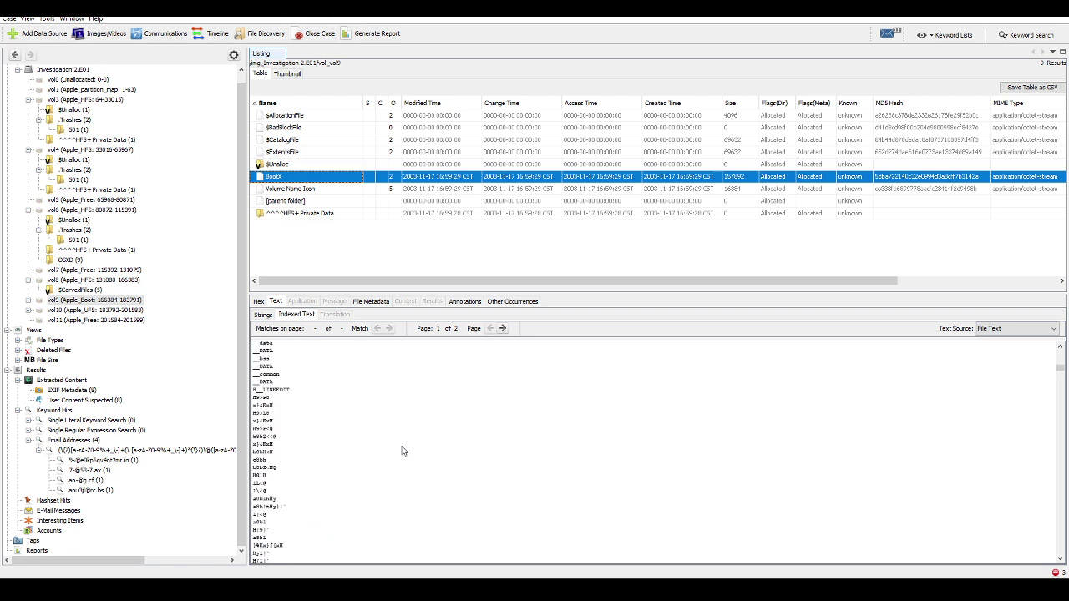
pyautogui.scroll(-10, 401, 451)
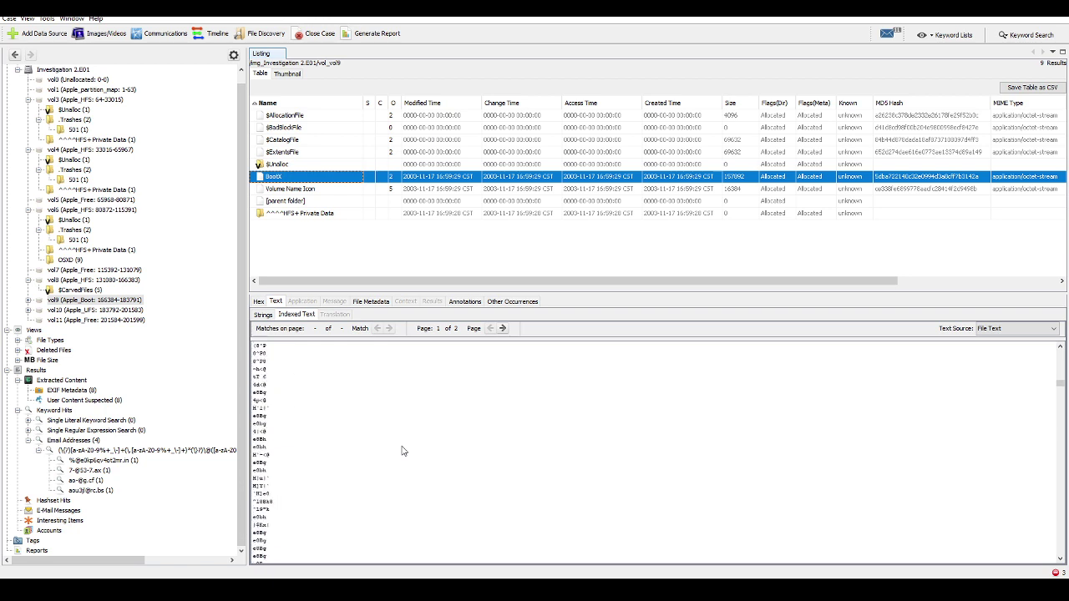
pyautogui.scroll(-10, 402, 451)
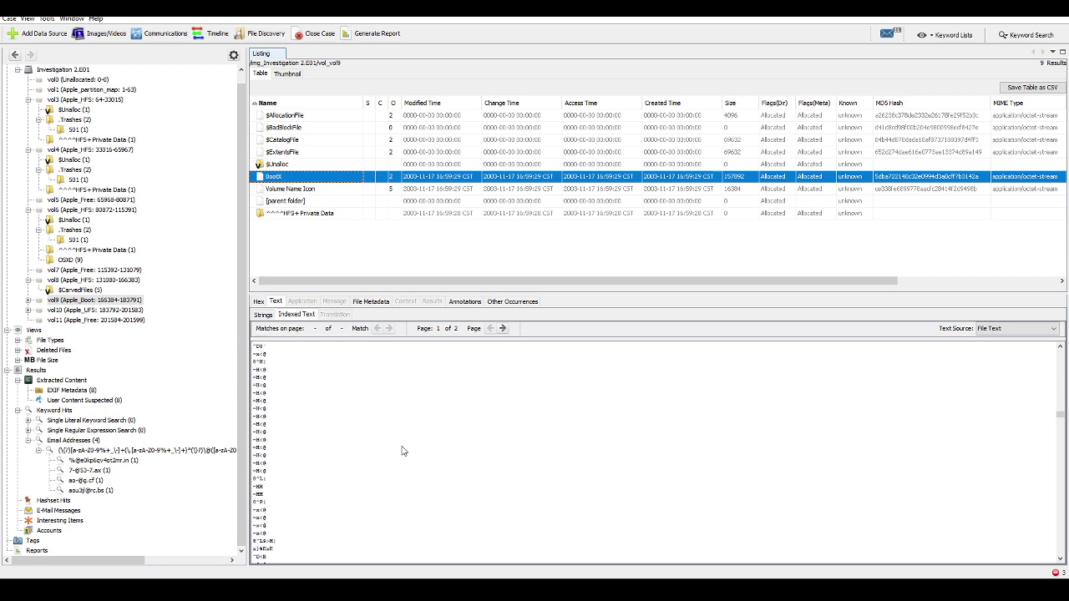
pyautogui.scroll(-8, 402, 451)
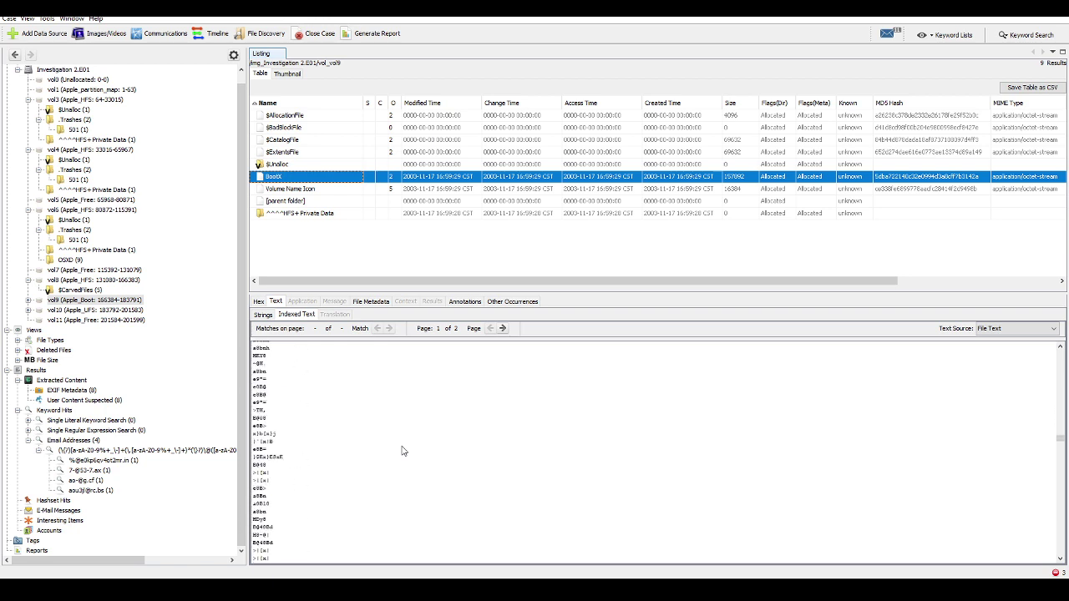
pyautogui.moveTo(1061, 448); pyautogui.dragTo(1062, 479)
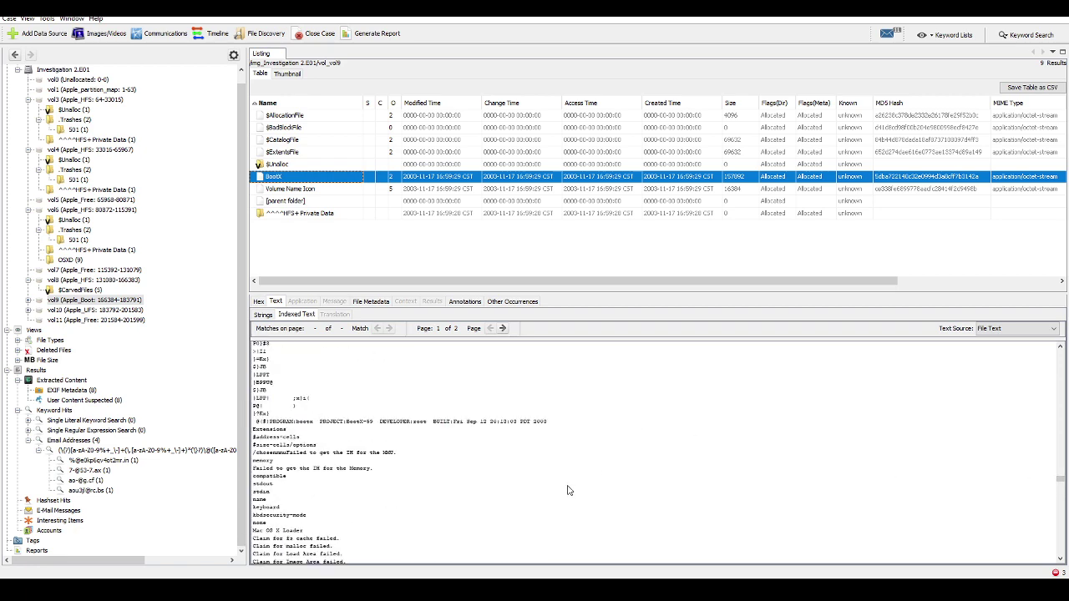
pyautogui.scroll(-8, 567, 490)
pyautogui.scroll(-10, 567, 490)
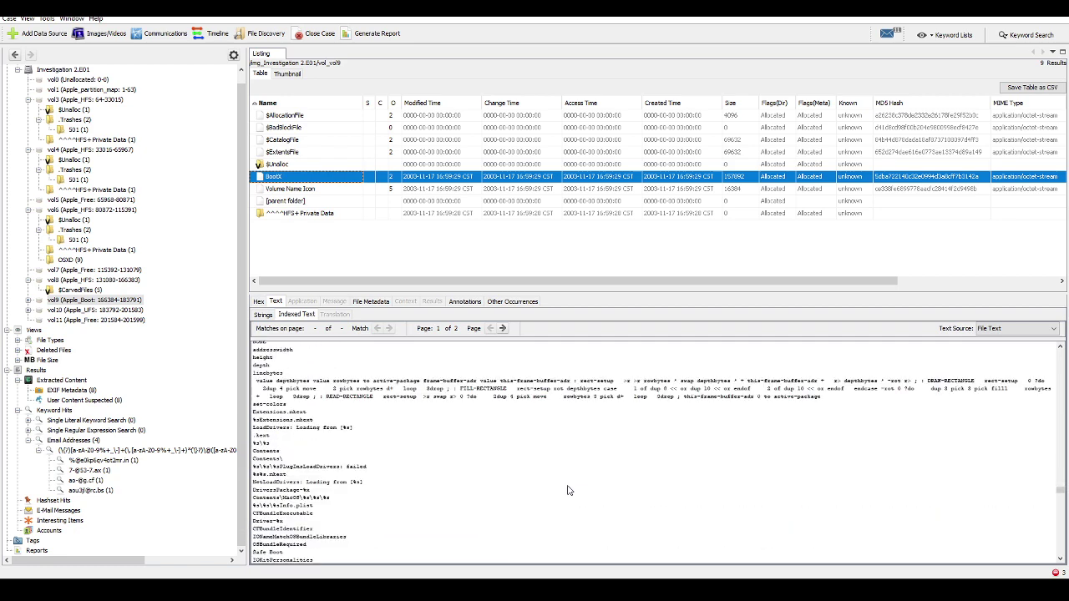
pyautogui.scroll(-8, 567, 490)
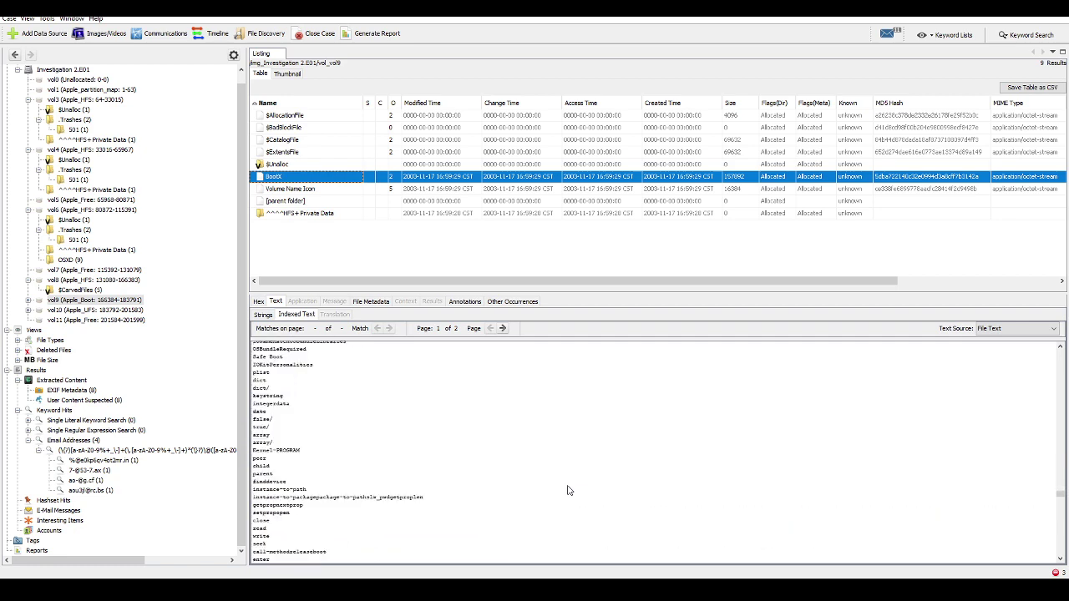
pyautogui.scroll(-5, 567, 491)
pyautogui.scroll(-3, 567, 491)
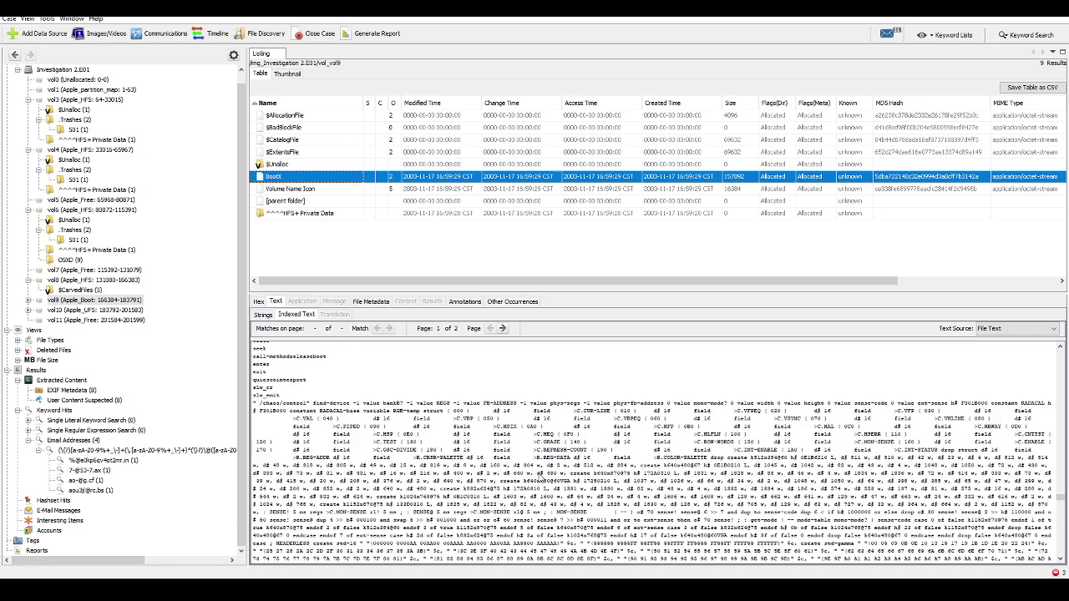
pyautogui.scroll(-10, 445, 473)
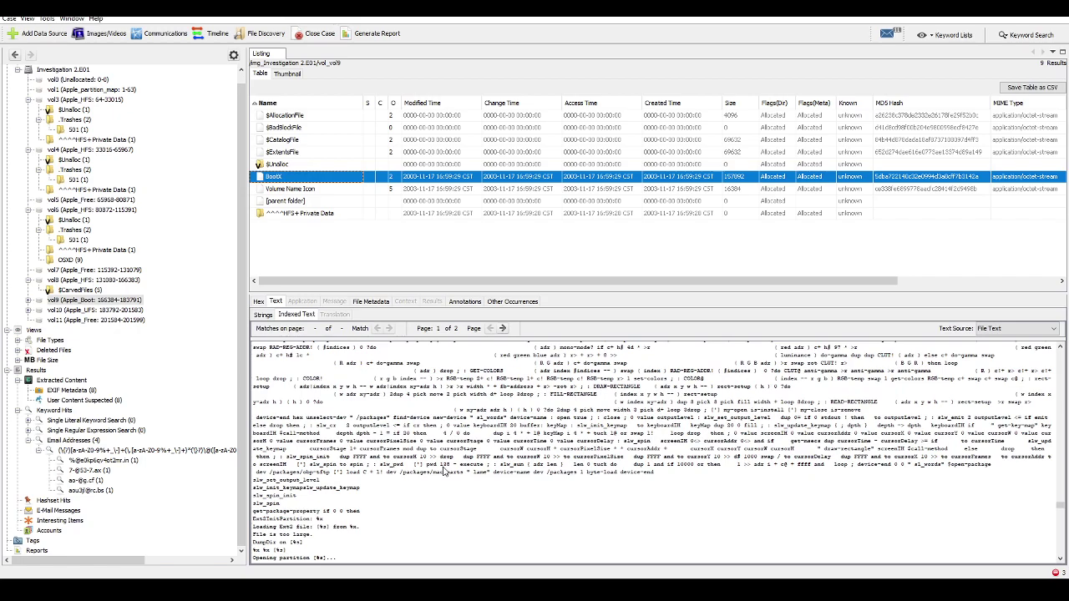
pyautogui.scroll(-5, 447, 473)
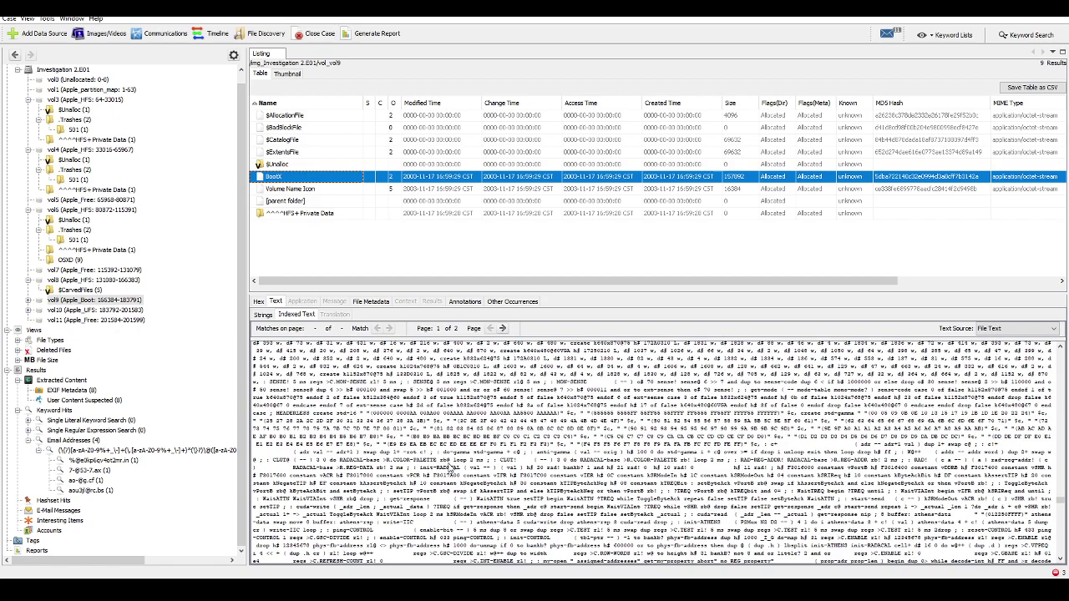
pyautogui.scroll(8, 449, 471)
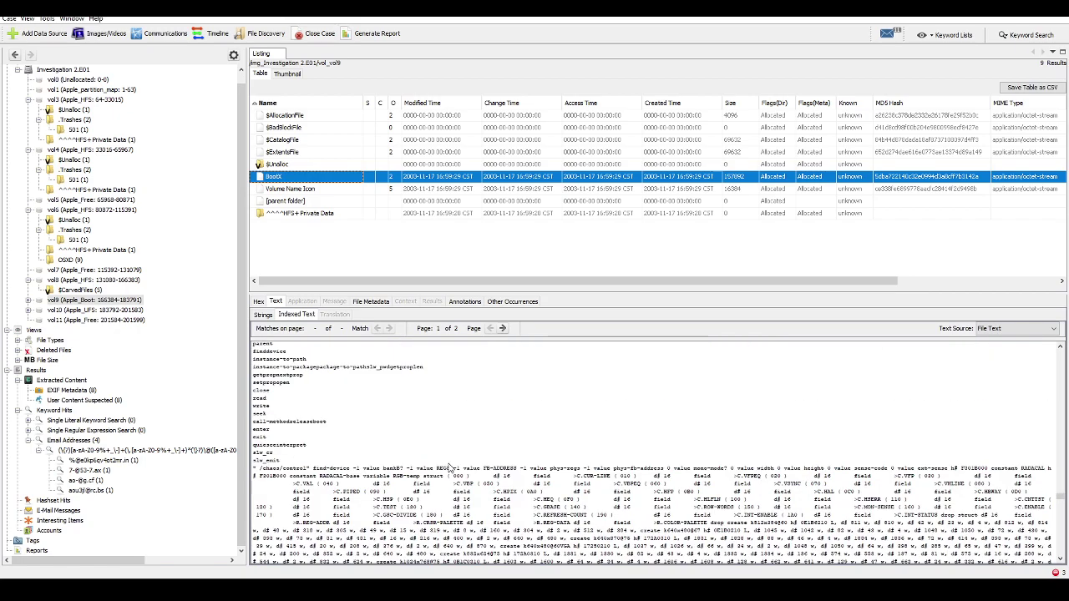
pyautogui.scroll(-3, 448, 468)
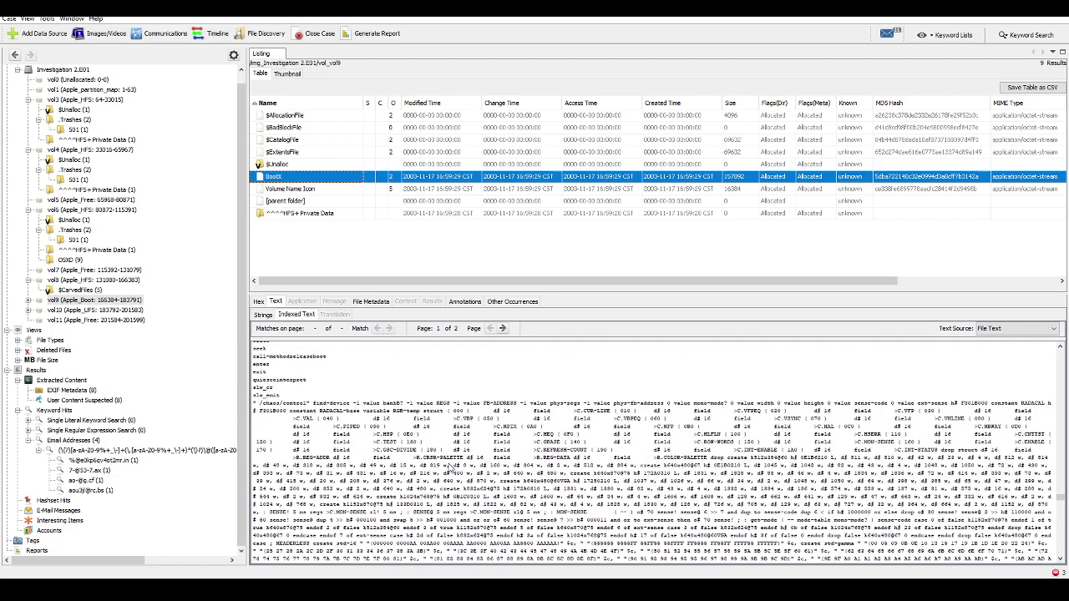
pyautogui.scroll(-8, 452, 467)
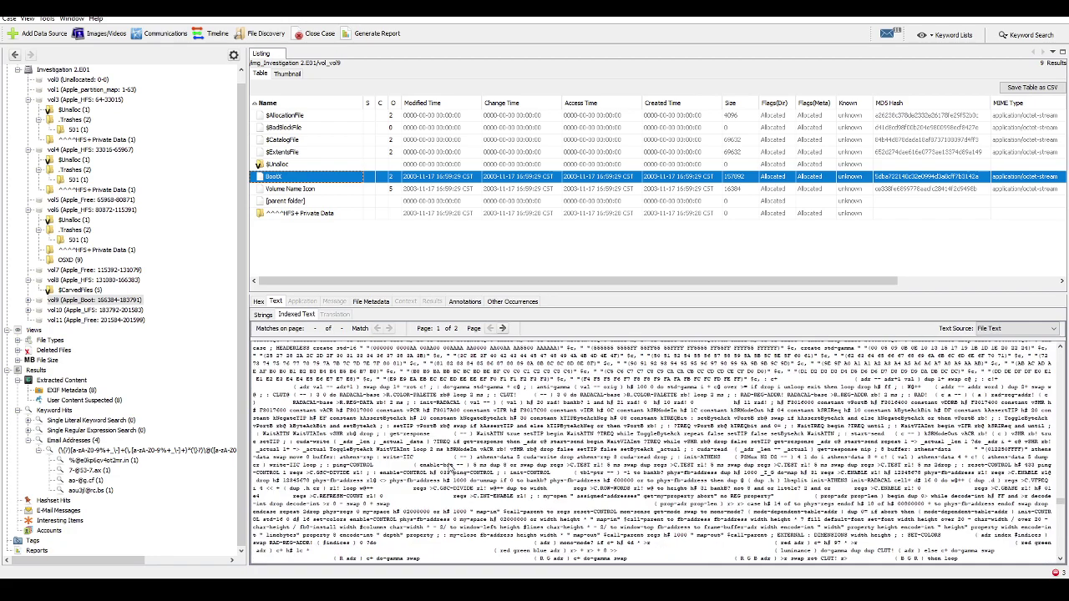
pyautogui.scroll(-10, 450, 469)
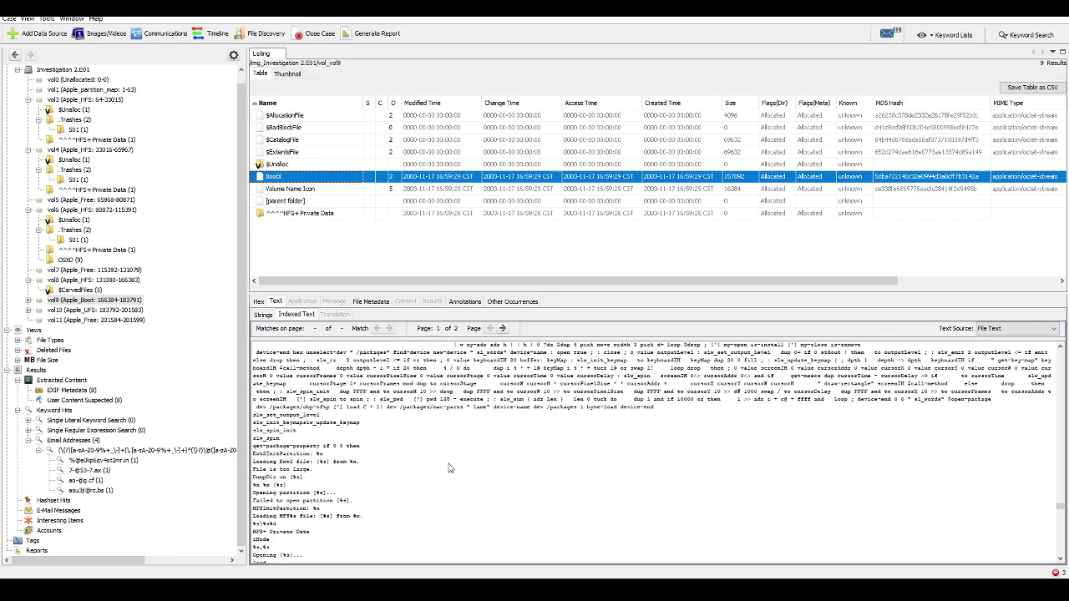
pyautogui.scroll(-8, 449, 468)
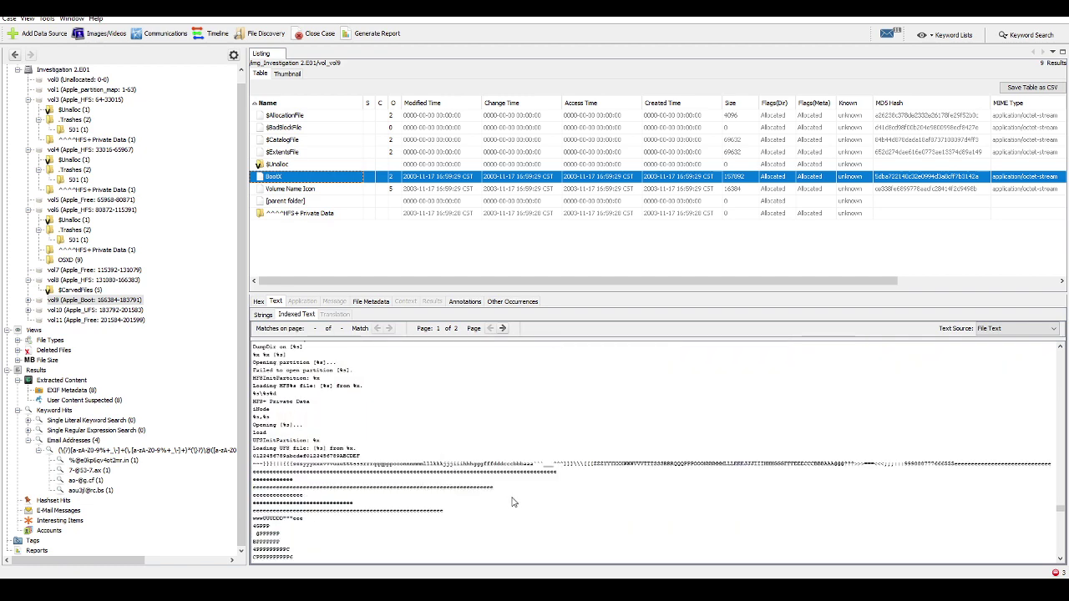
pyautogui.scroll(-8, 561, 531)
pyautogui.scroll(-10, 560, 531)
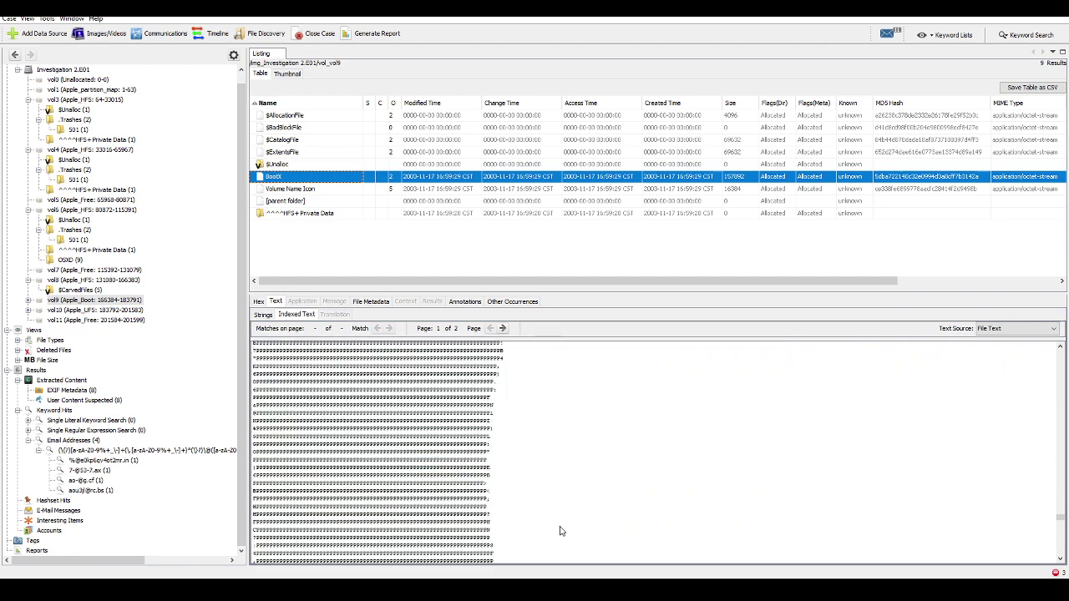
pyautogui.scroll(-10, 561, 532)
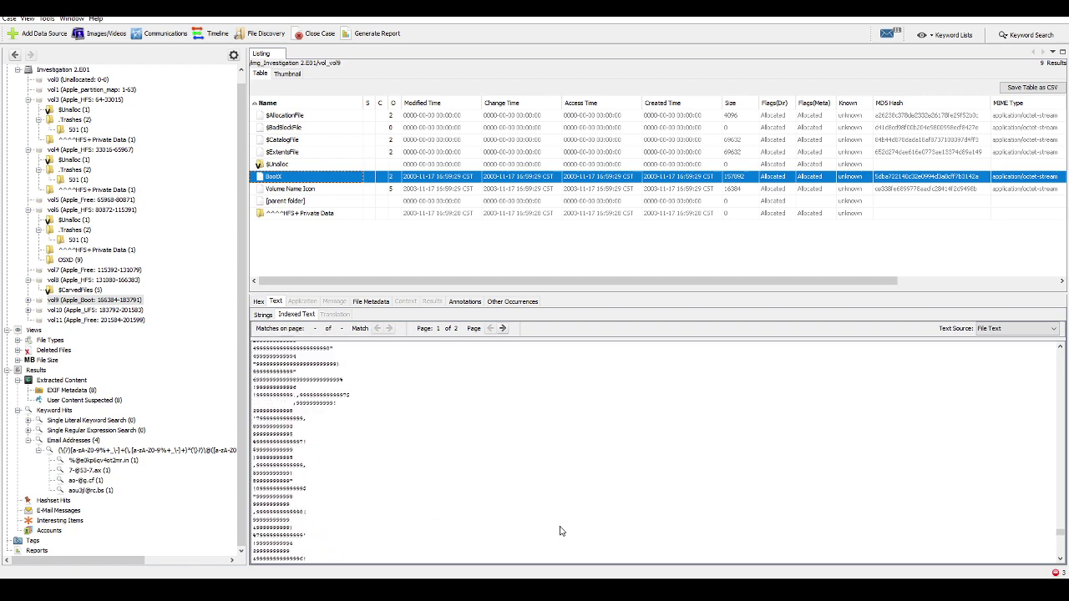
pyautogui.scroll(-5, 560, 531)
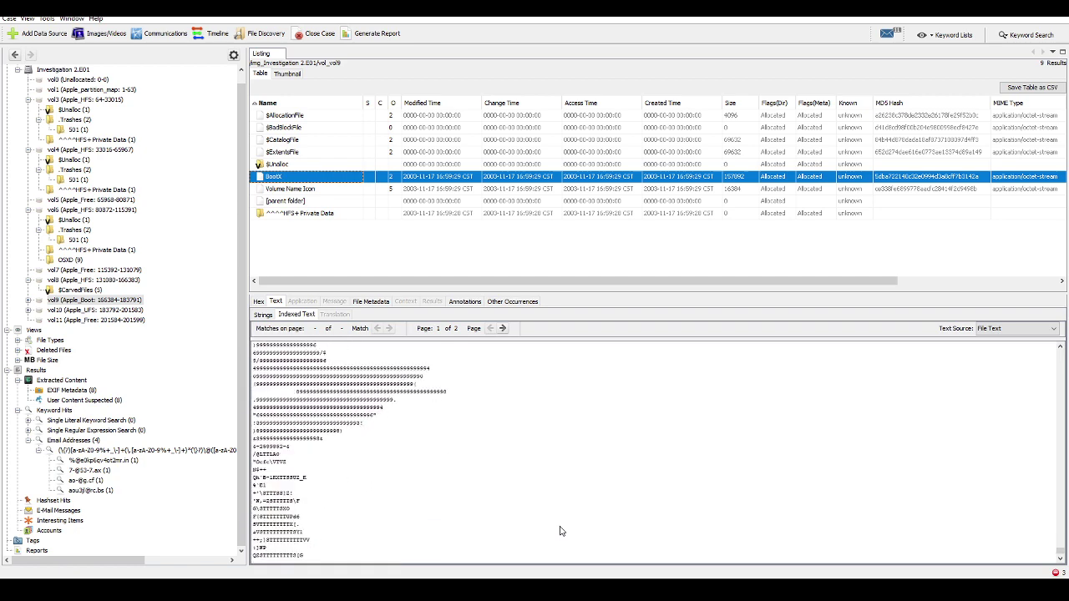
# - Inspect the hex data of $ExtentsFile in vol9 and read the indexed text of $CatalogFile
pyautogui.click(292, 152)
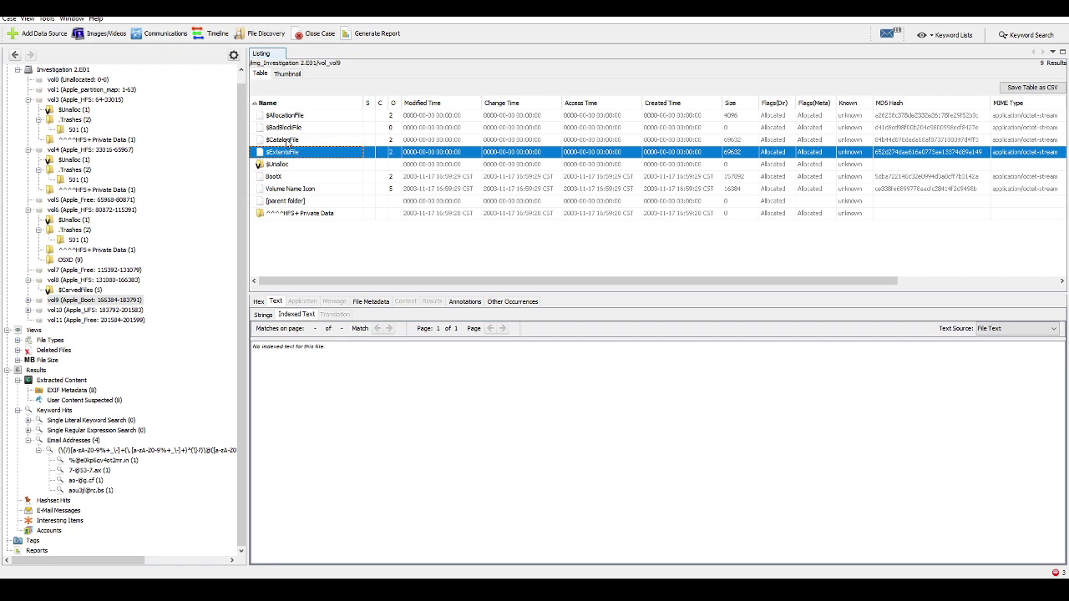
pyautogui.click(258, 302)
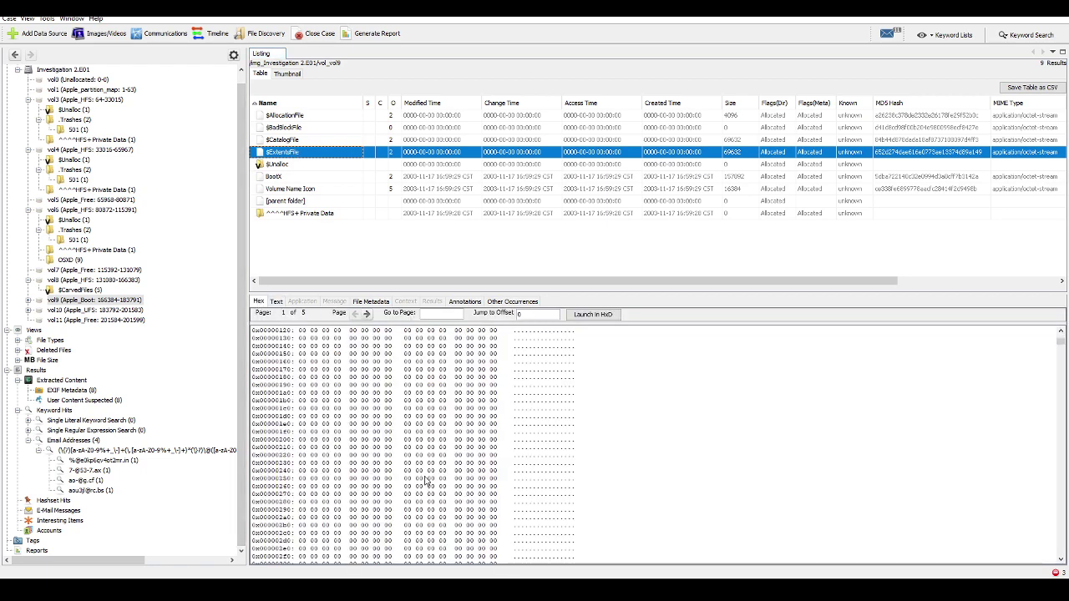
pyautogui.scroll(-20, 426, 480)
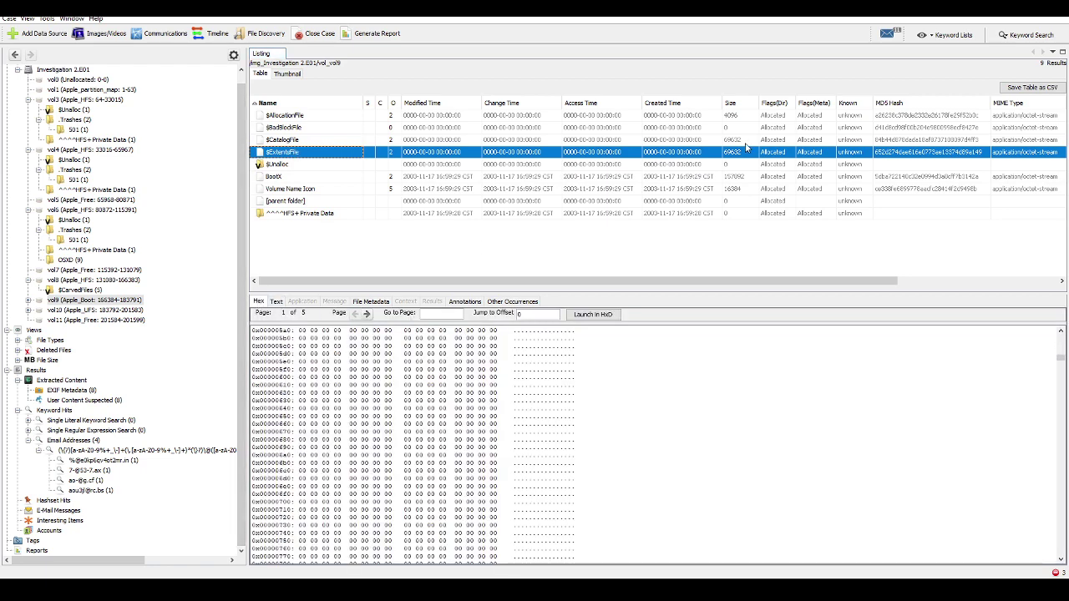
pyautogui.moveTo(1062, 363); pyautogui.dragTo(1066, 477)
pyautogui.click(289, 140)
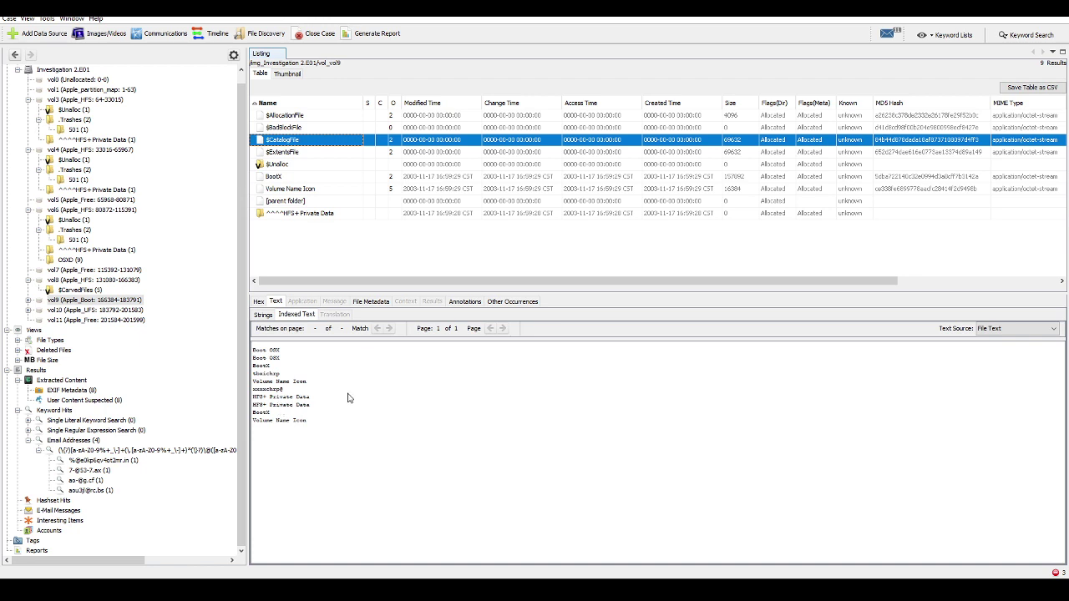
# - Check the file metadata of $BadBlockFile in vol9 and inspect $AllocationFile's hex data down to its end
pyautogui.click(282, 129)
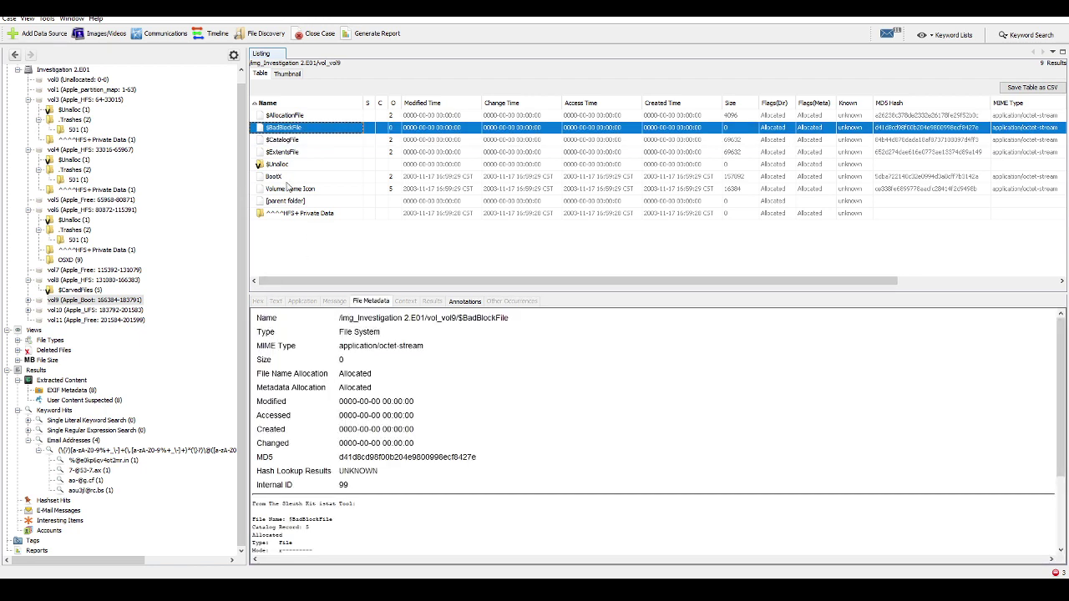
pyautogui.click(284, 116)
pyautogui.click(261, 303)
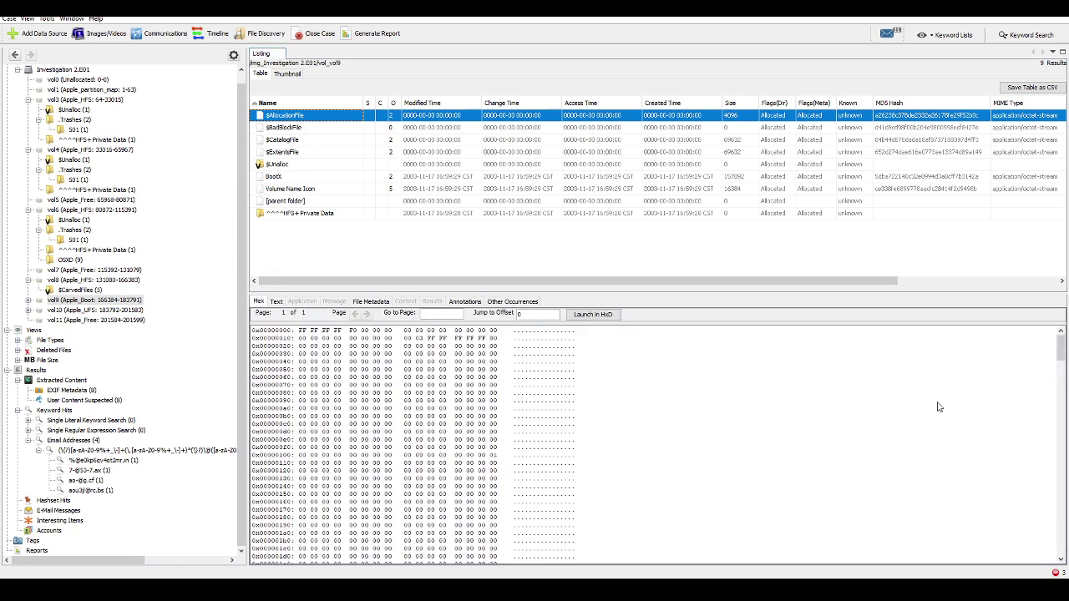
pyautogui.click(1062, 379)
pyautogui.moveTo(1062, 395); pyautogui.dragTo(1061, 541)
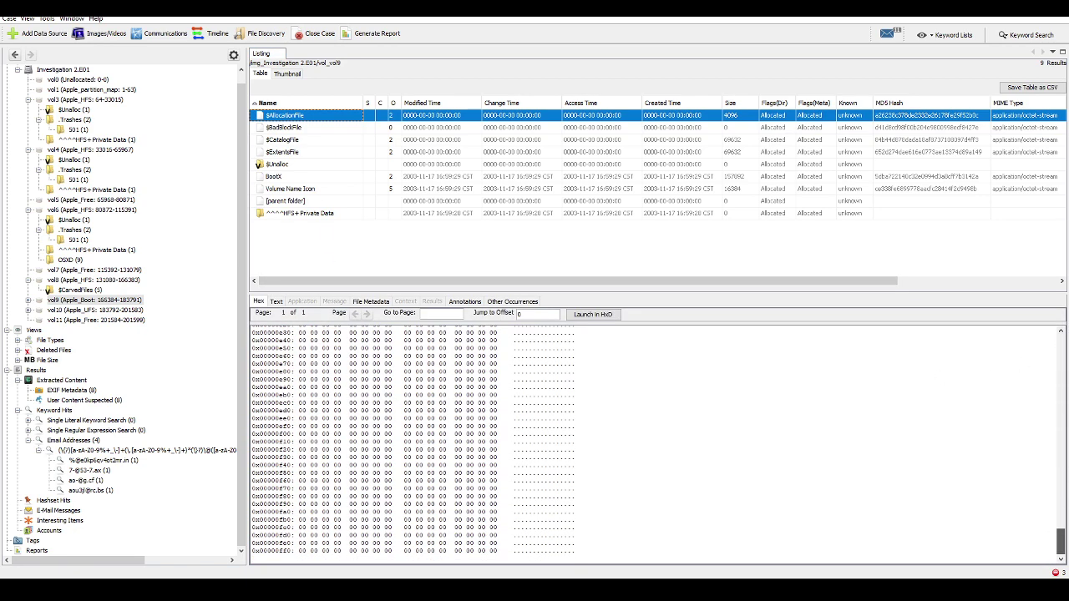
# - Recheck Volume Name Icon in vol9, covering its indexed text and its hex data down to the end
pyautogui.click(291, 189)
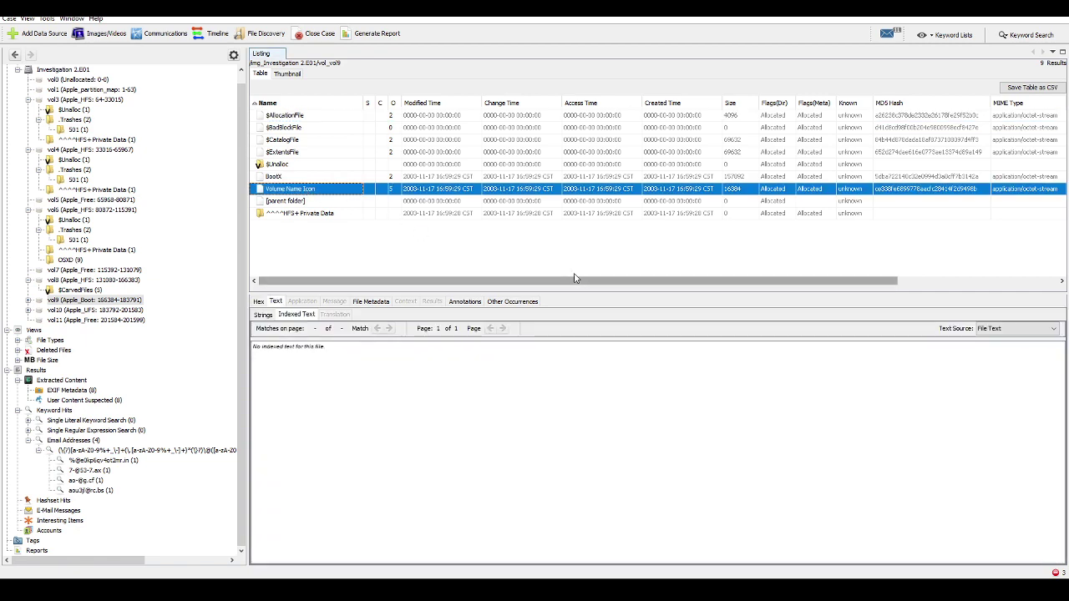
pyautogui.click(259, 302)
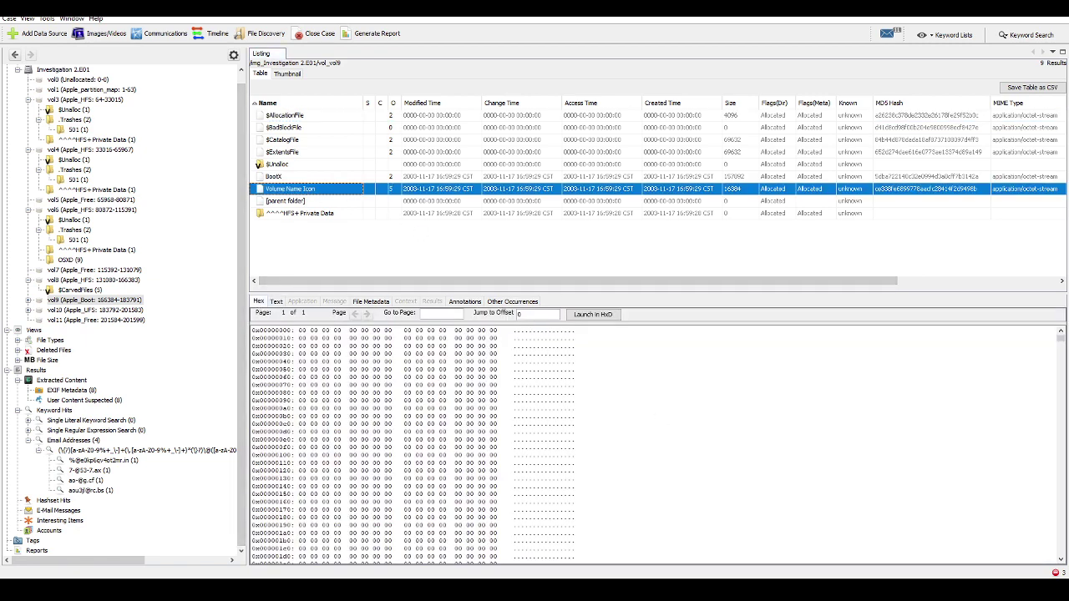
pyautogui.moveTo(1060, 343); pyautogui.dragTo(1061, 551)
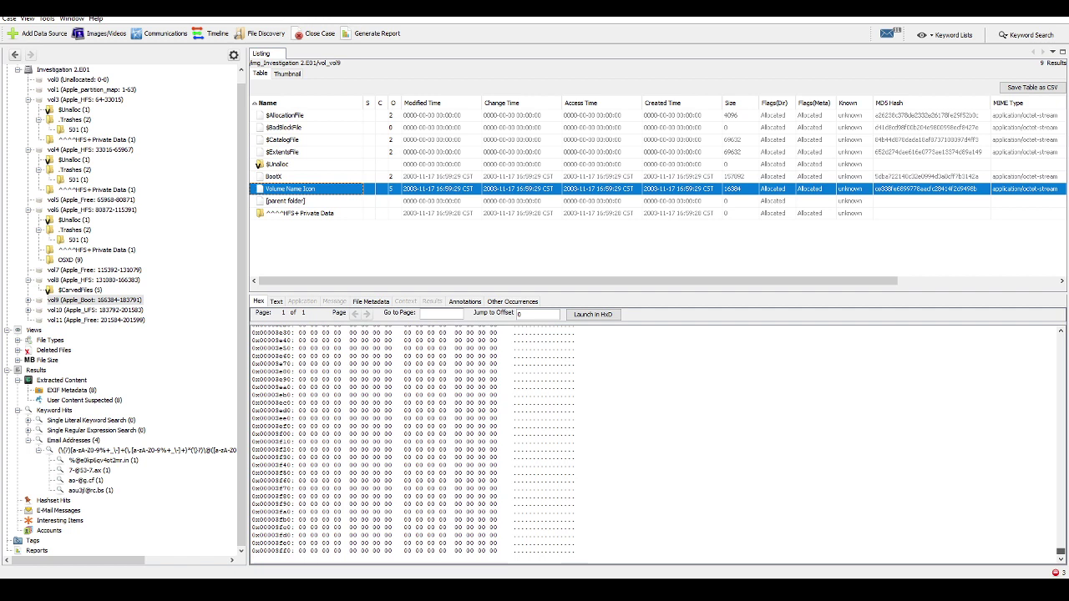
# - Review the contents of vol10 and examine the indexed text and hex data of the unallocated file in vol11
pyautogui.click(109, 311)
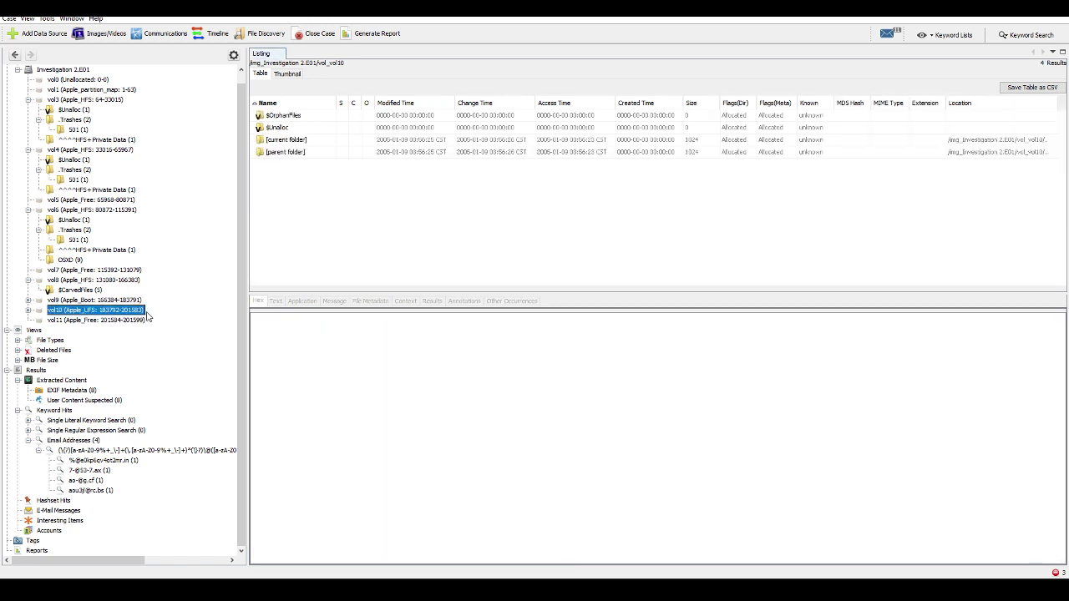
pyautogui.click(83, 321)
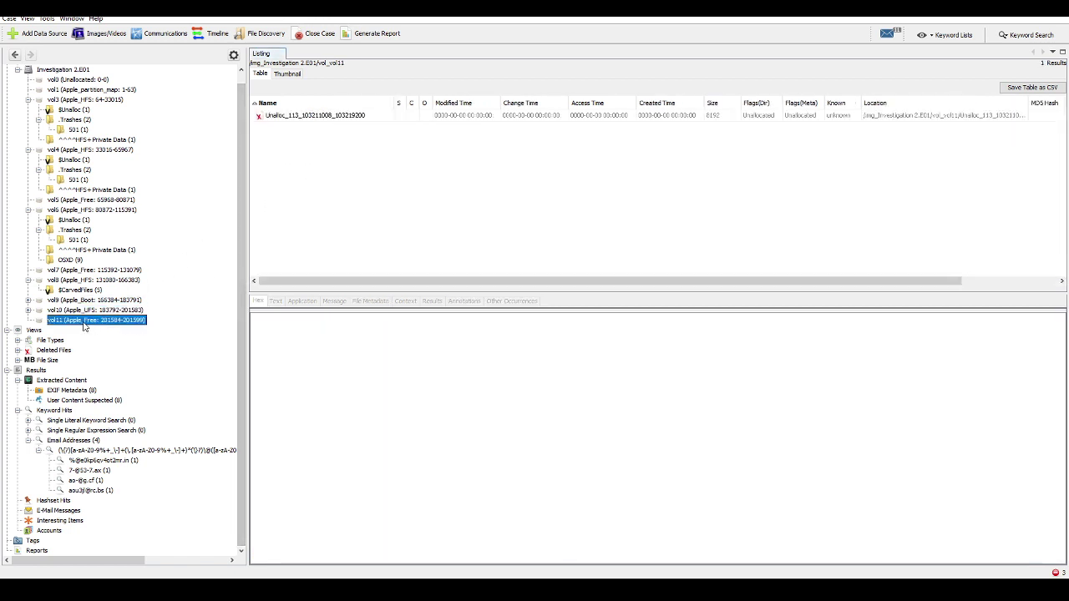
pyautogui.click(311, 118)
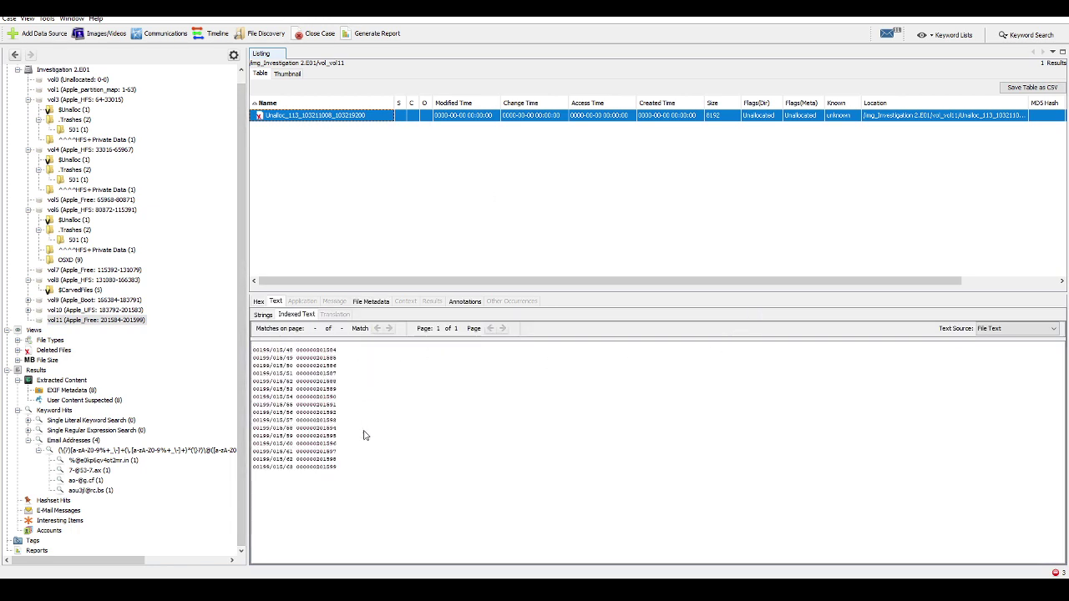
pyautogui.click(259, 300)
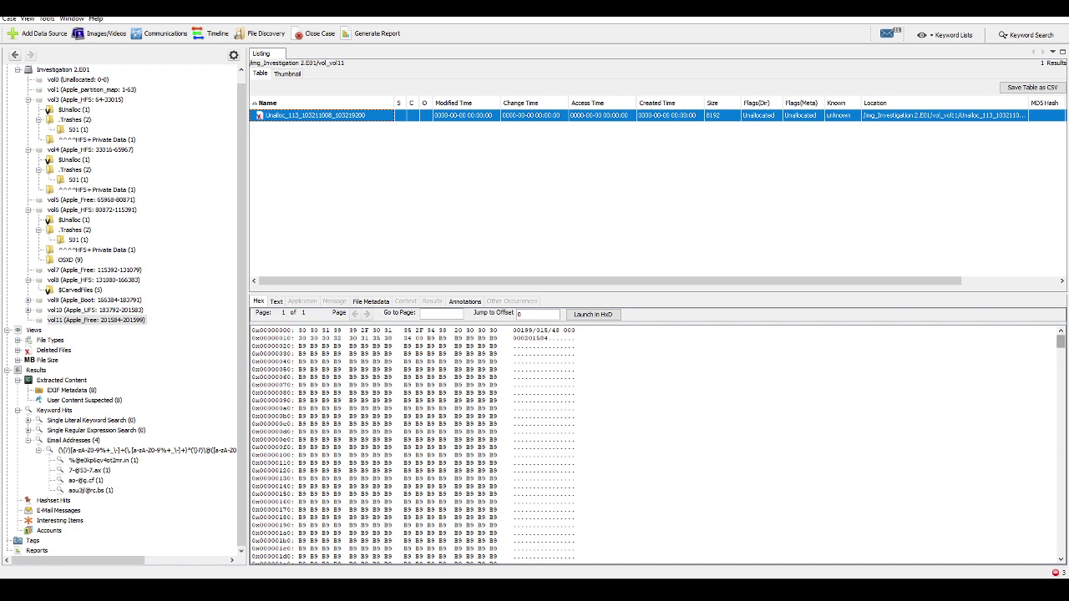
pyautogui.moveTo(1061, 342); pyautogui.dragTo(1062, 551)
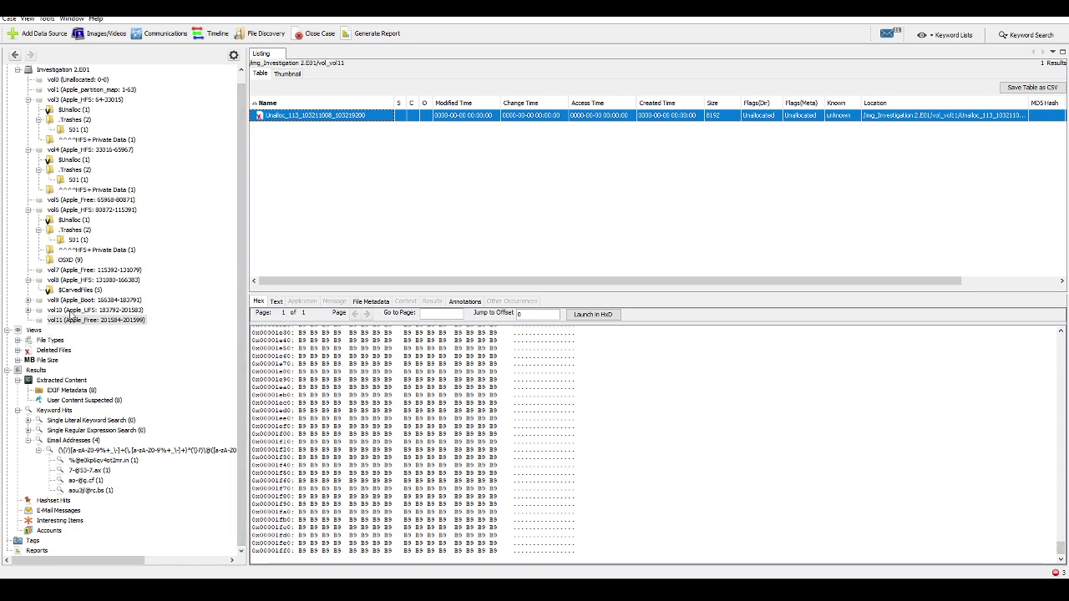
# - Open vol7 and read through the first page of indexed text of its unallocated file
pyautogui.click(74, 309)
pyautogui.click(75, 271)
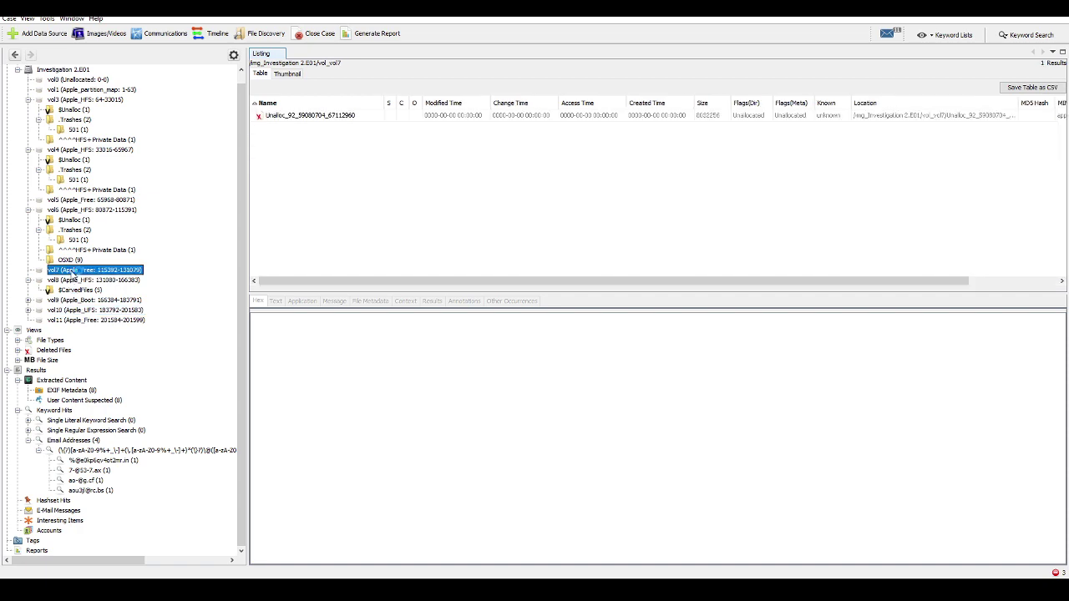
pyautogui.click(293, 116)
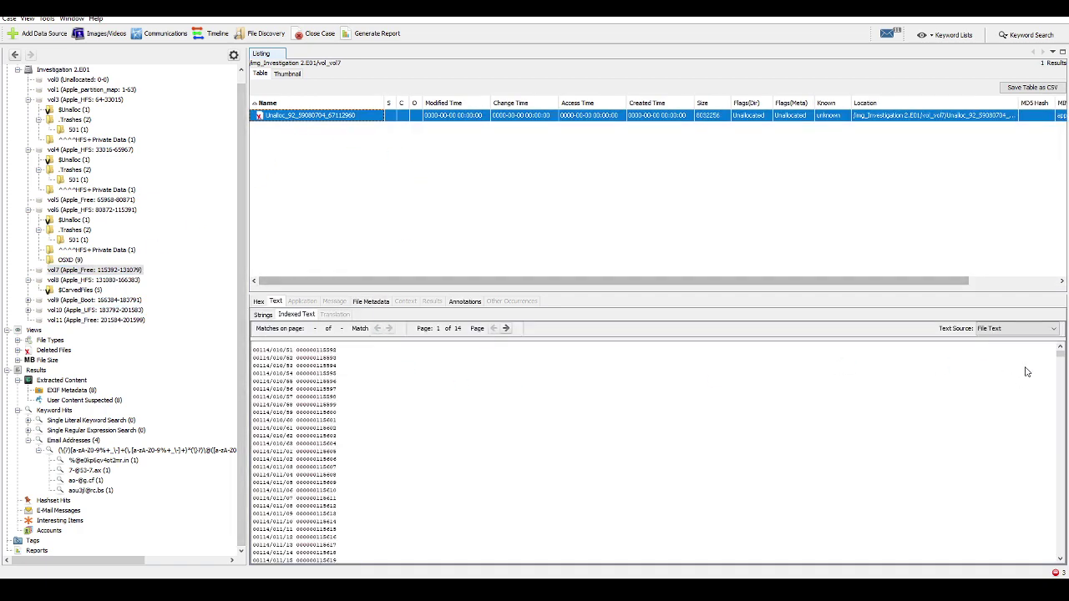
pyautogui.moveTo(1060, 358); pyautogui.dragTo(1048, 558)
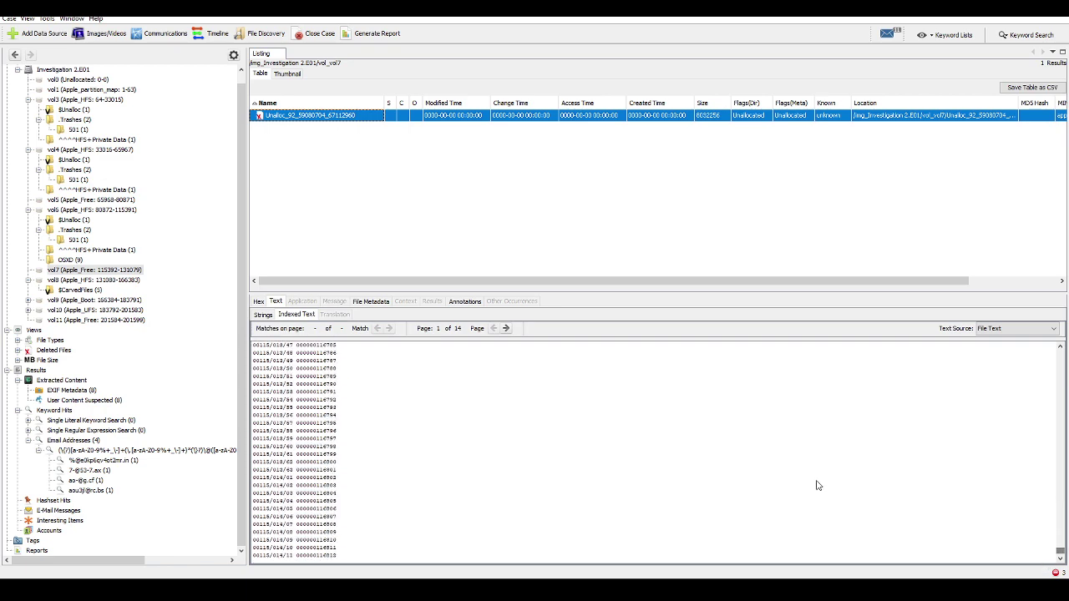
# - Inspect the hex data of $AllocationFile in vol6 and read the file names in $CatalogFile's indexed text
pyautogui.click(73, 210)
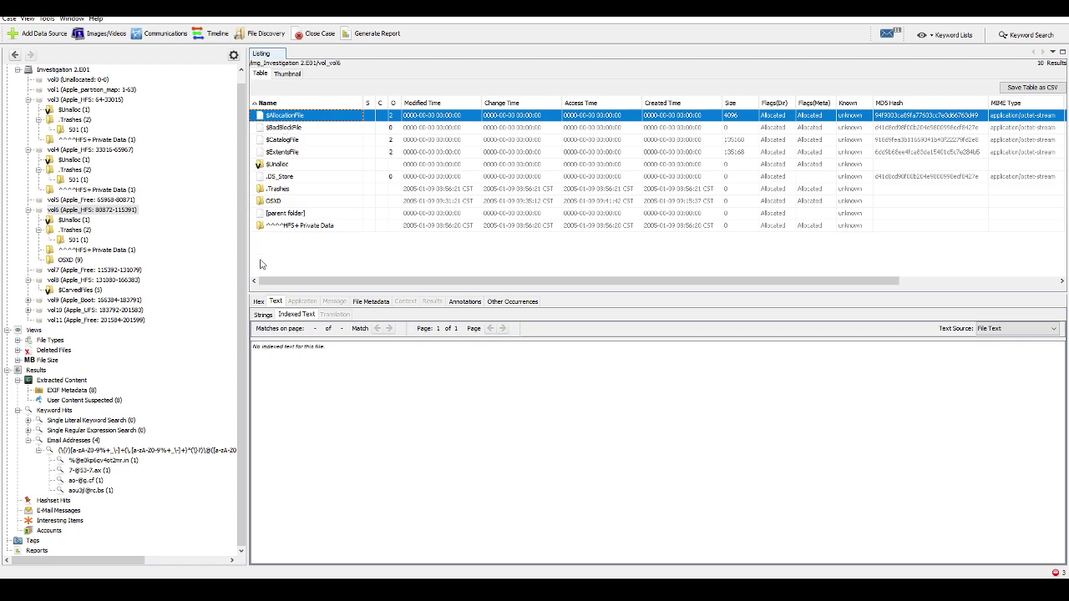
pyautogui.click(259, 301)
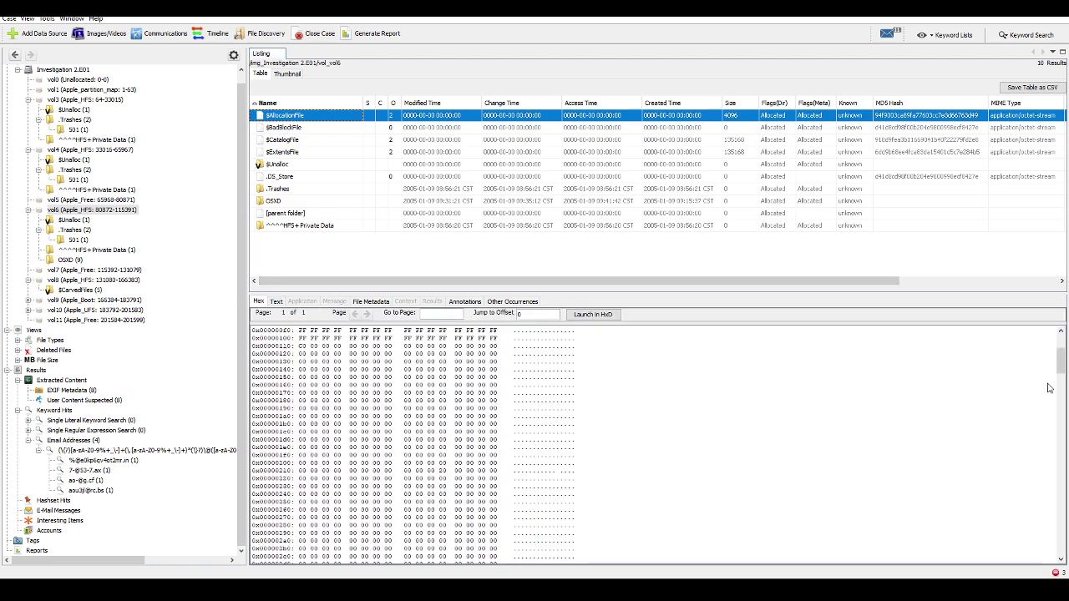
pyautogui.moveTo(1061, 354); pyautogui.dragTo(1062, 528)
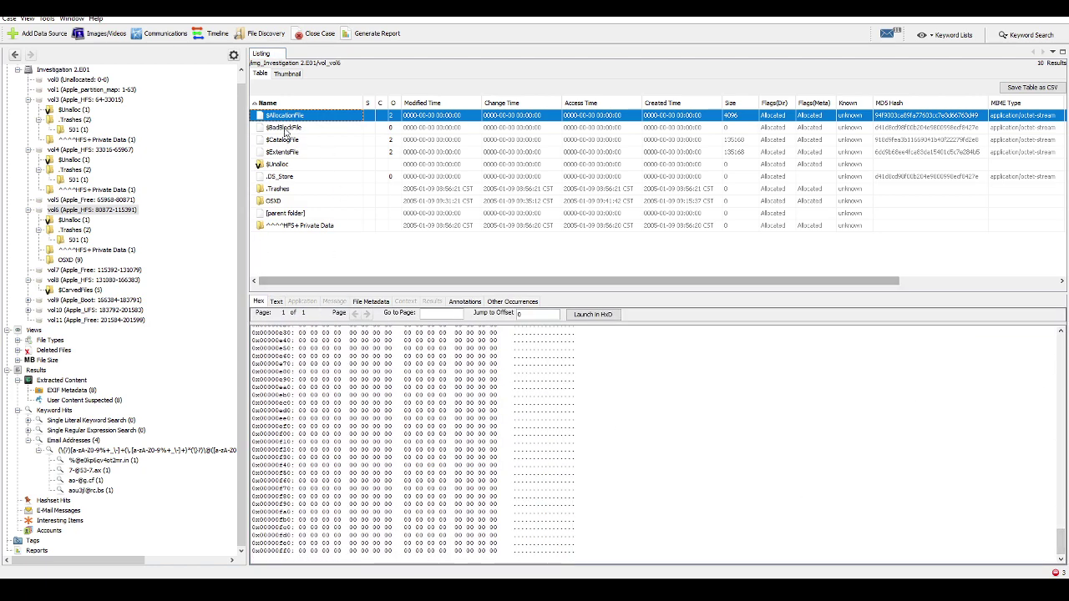
pyautogui.click(288, 130)
pyautogui.click(290, 140)
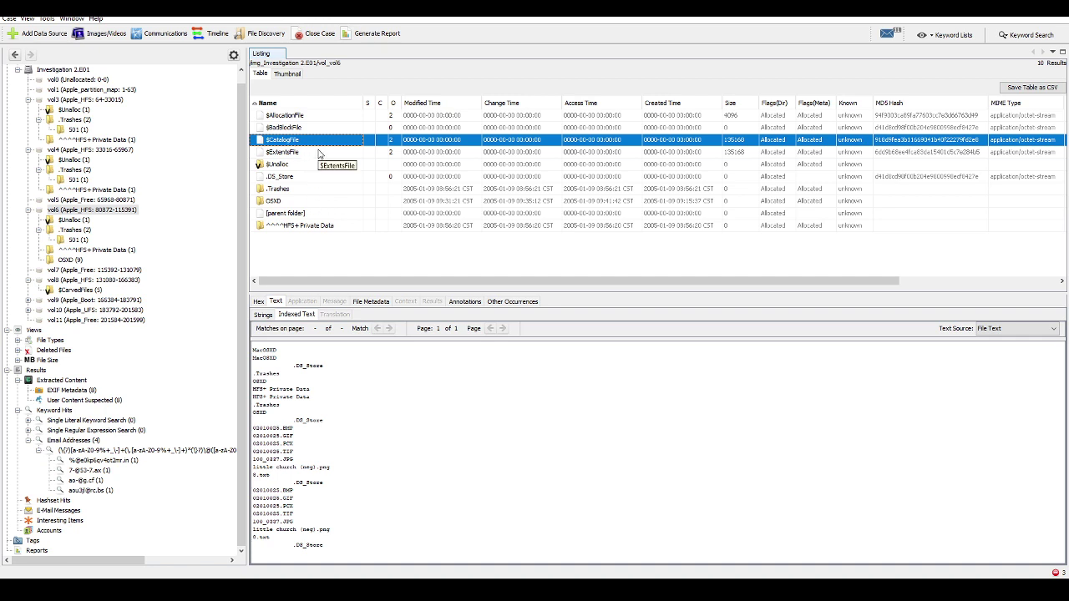
# - Inspect the first page of hex data of $ExtentsFile in vol6 down to its end
pyautogui.click(303, 154)
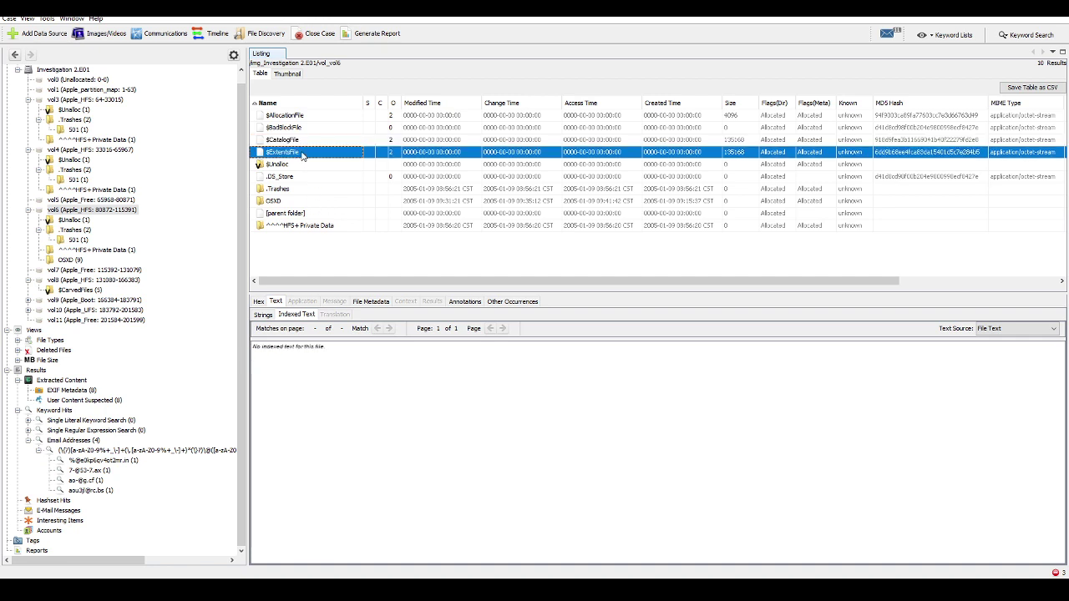
pyautogui.click(259, 301)
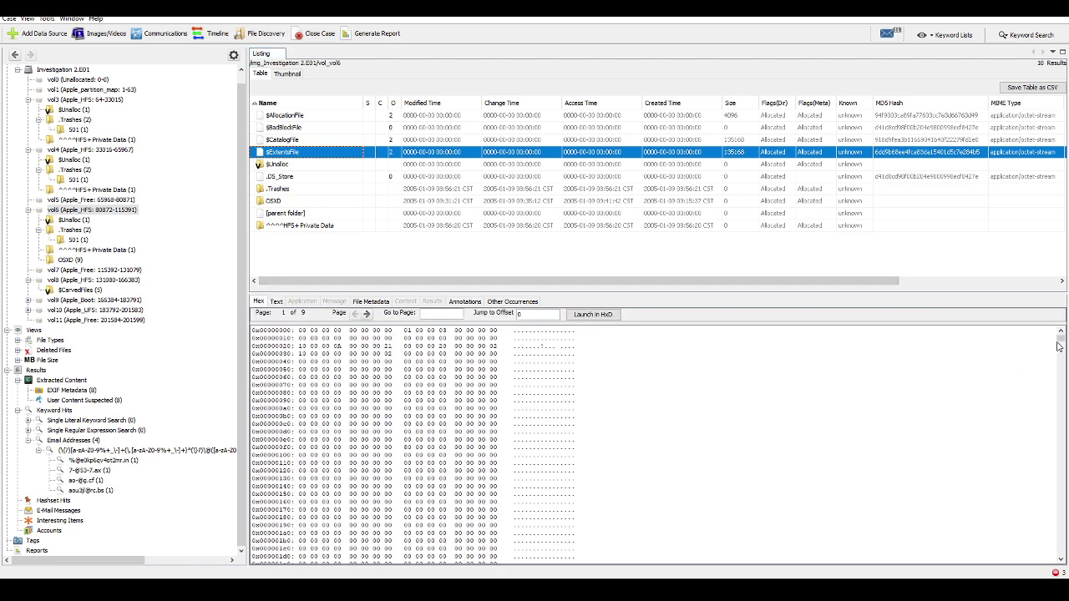
pyautogui.moveTo(1058, 346); pyautogui.dragTo(1060, 551)
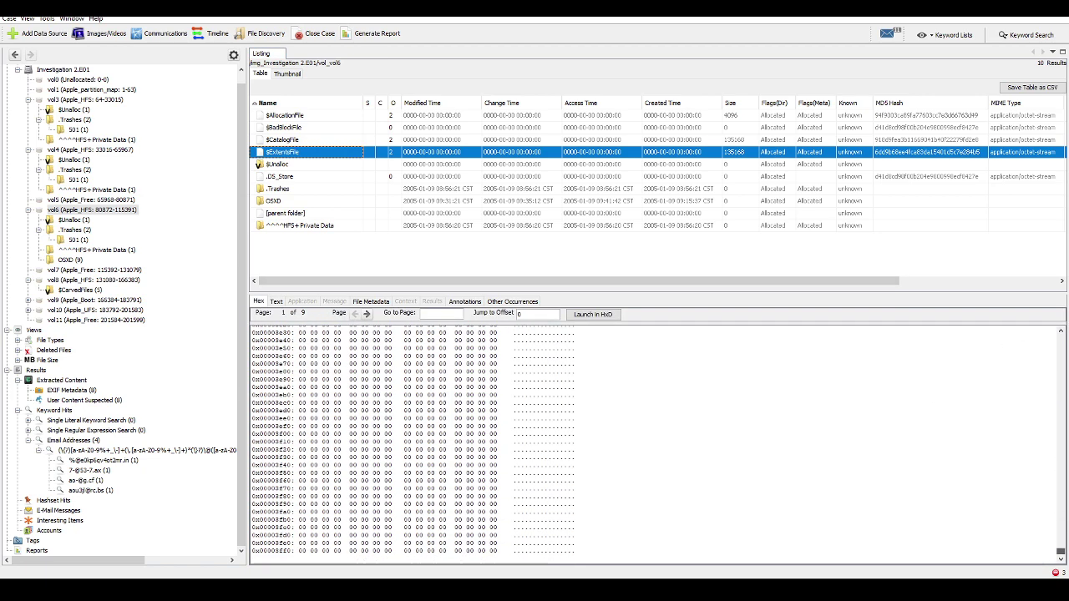
# - Review the metadata of the ^^^^HFS+ Private Data and .Trashes folders in vol6, and open .Trashes
pyautogui.click(314, 226)
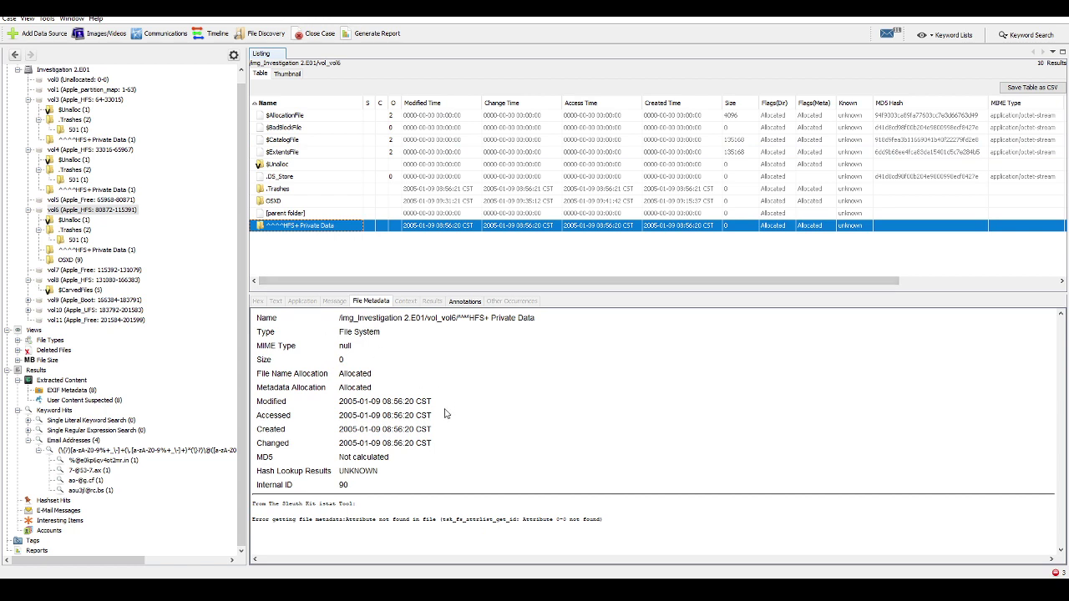
pyautogui.click(283, 191)
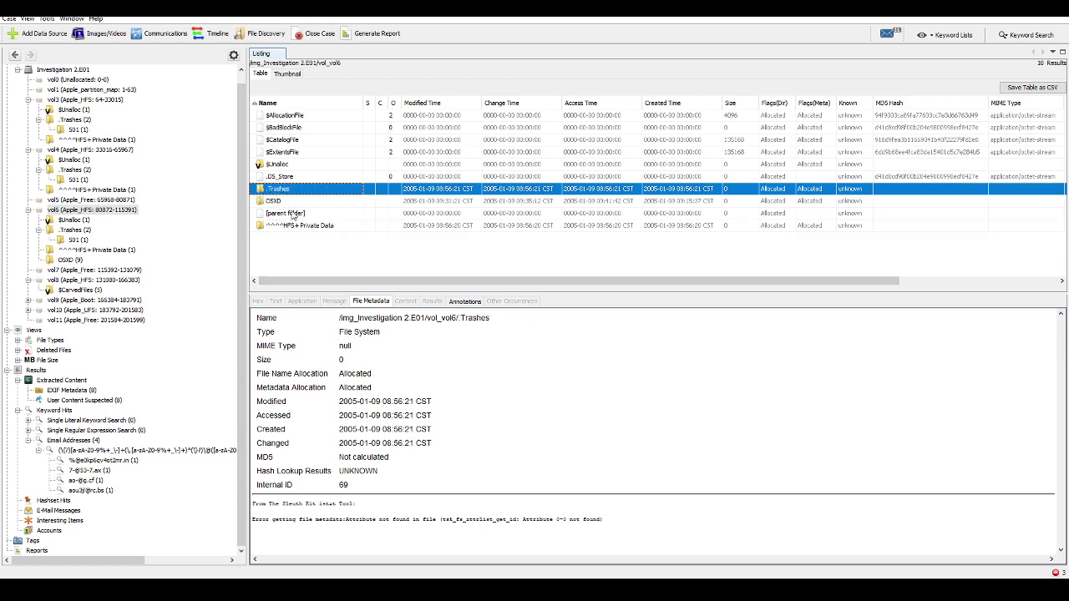
pyautogui.doubleClick(287, 190)
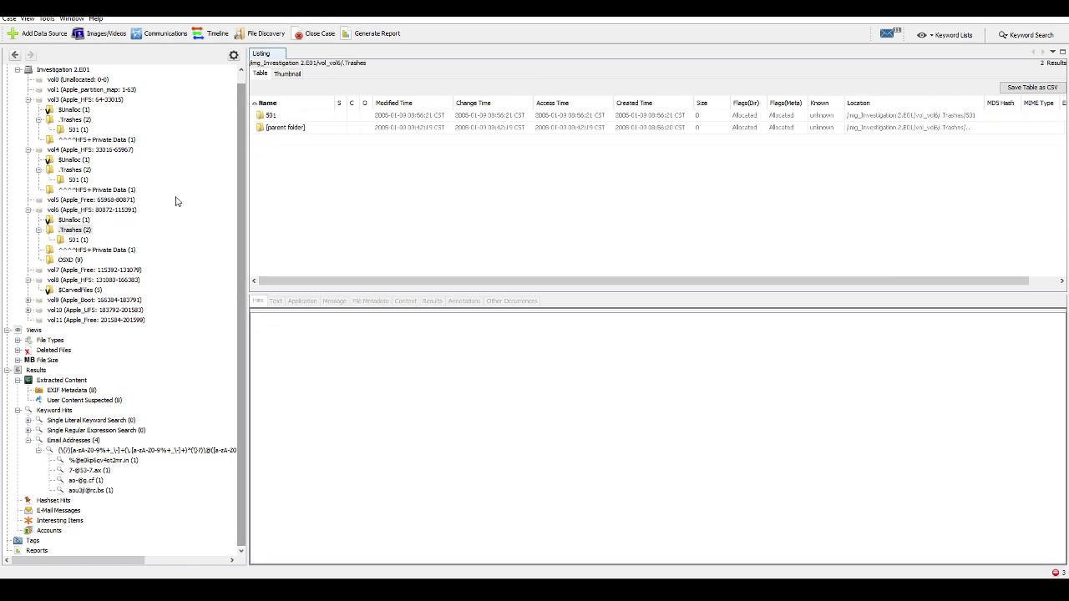
# - Open vol5 and read through the first page of indexed text of its unallocated file
pyautogui.click(71, 200)
pyautogui.click(275, 116)
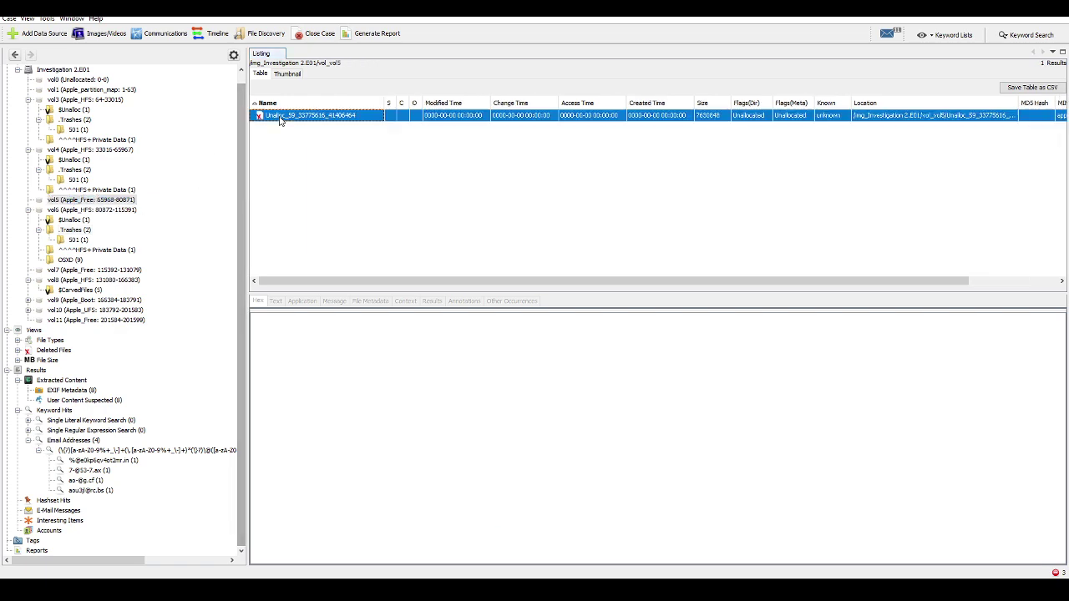
pyautogui.scroll(-10, 452, 431)
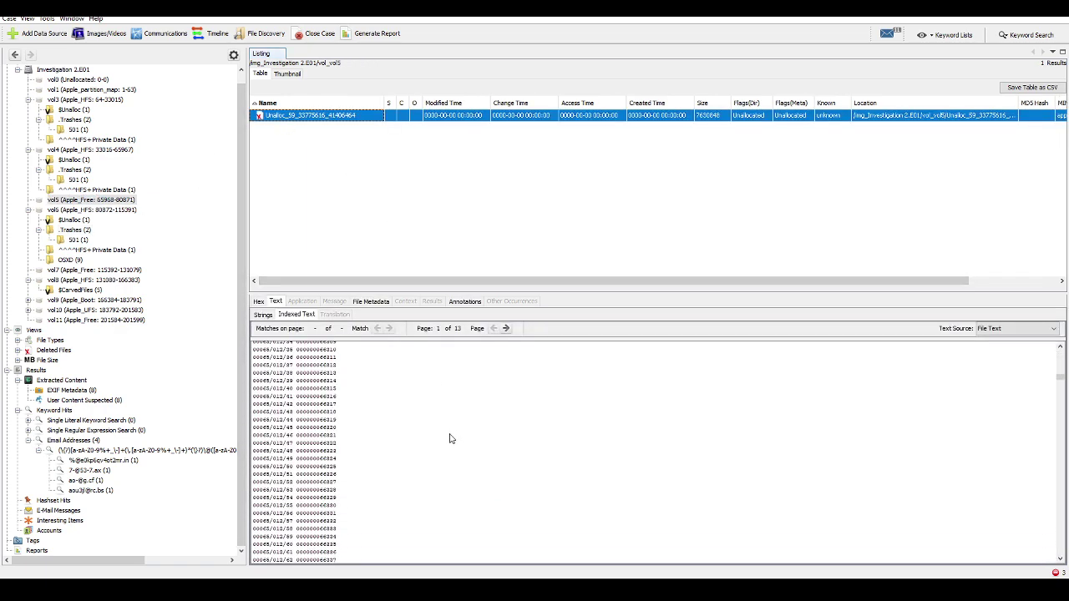
pyautogui.moveTo(1059, 377); pyautogui.dragTo(1059, 551)
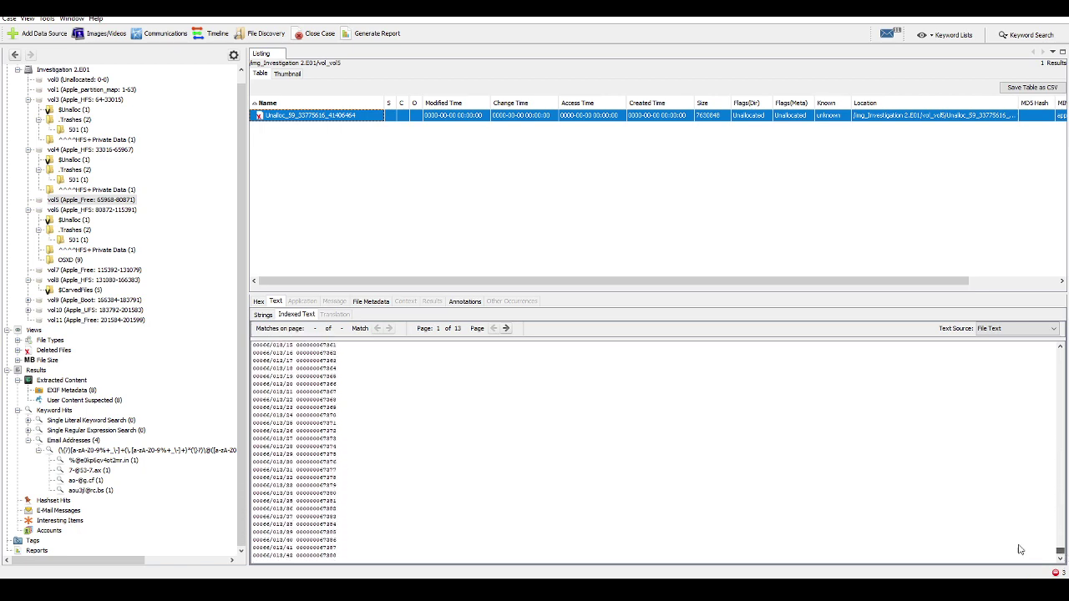
# - Examine vol4's file system files, covering $AllocationFile's hex data, $BadBlockFile's metadata and $CatalogFile's indexed text
pyautogui.click(71, 150)
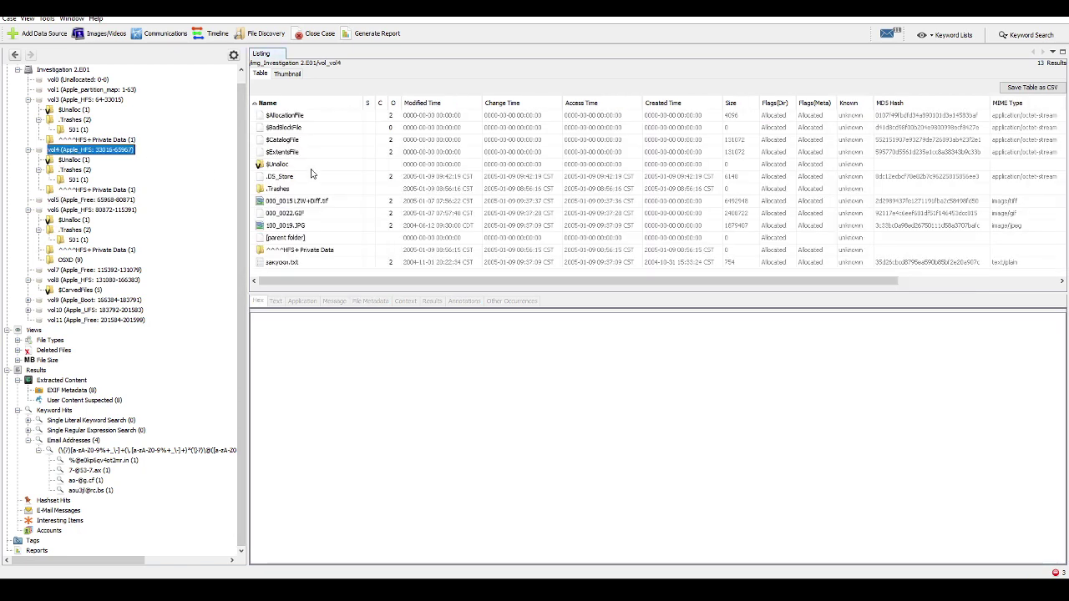
pyautogui.click(294, 117)
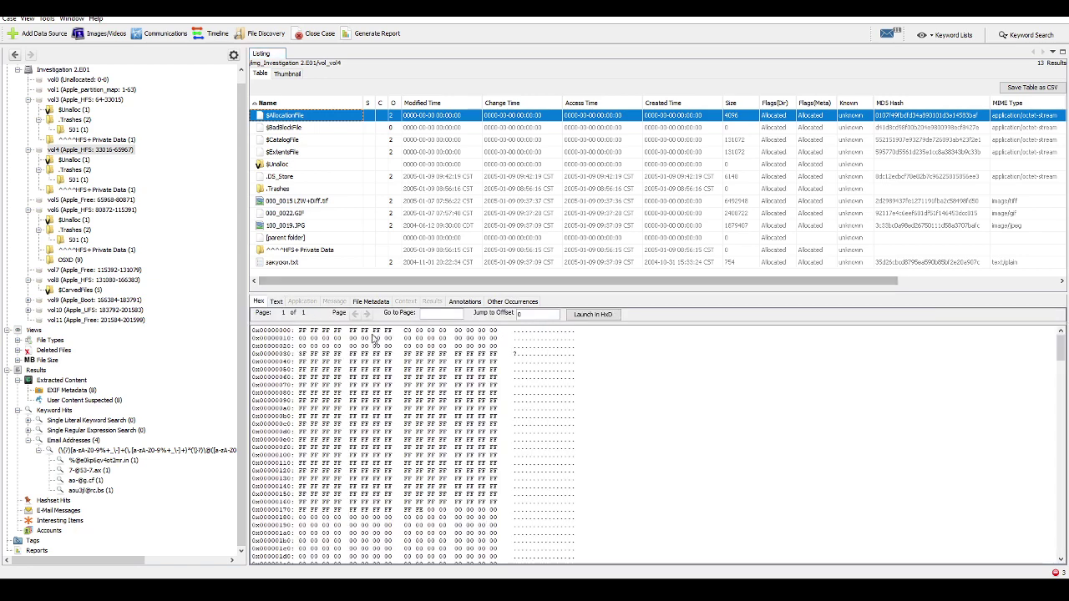
pyautogui.scroll(-6, 902, 409)
pyautogui.moveTo(1059, 374); pyautogui.dragTo(1057, 541)
pyautogui.click(288, 127)
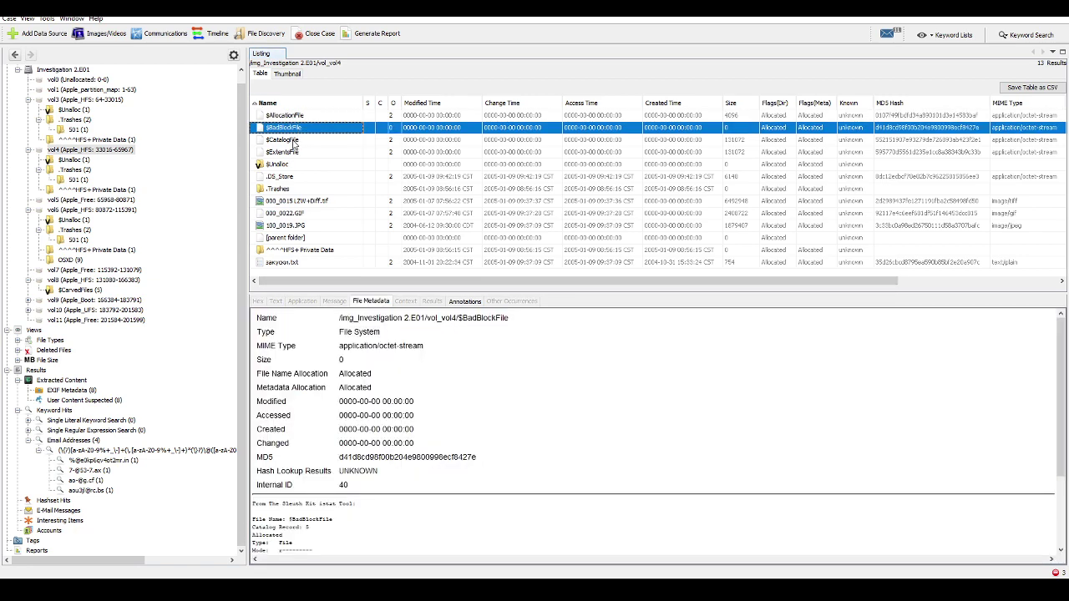
pyautogui.click(288, 140)
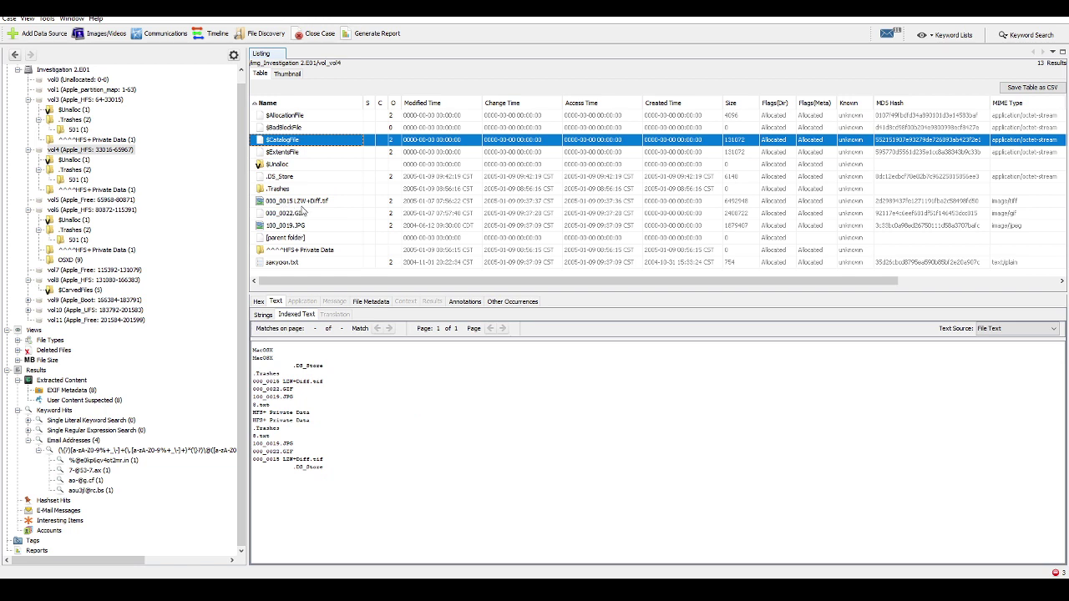
# - Check the indexed text of vol4's $ExtentsFile and .DS_Store, and return to the volume list of Investigation 2.E01
pyautogui.click(290, 152)
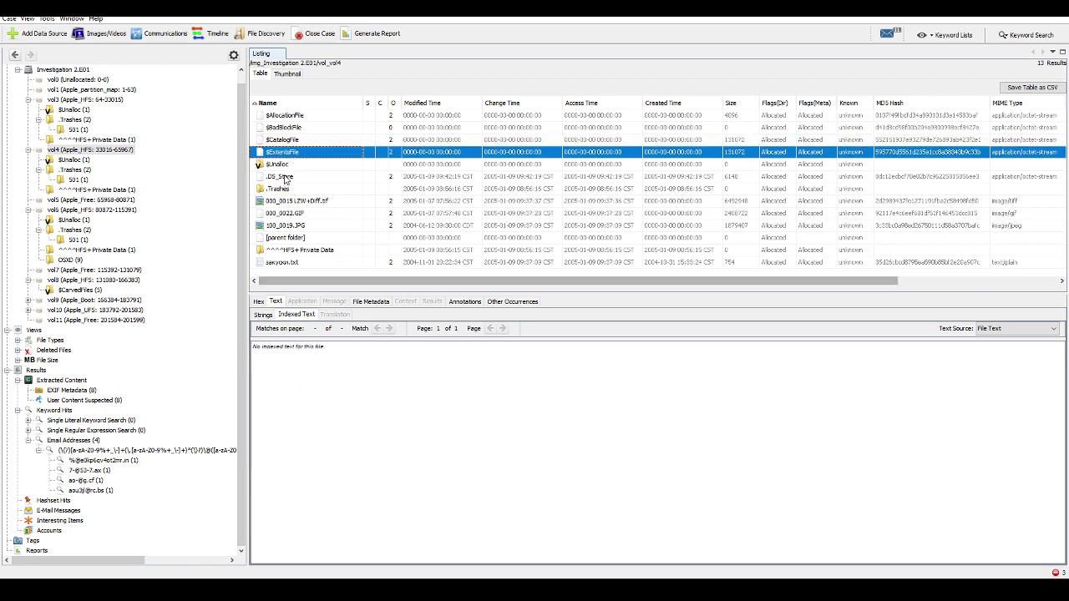
pyautogui.click(284, 178)
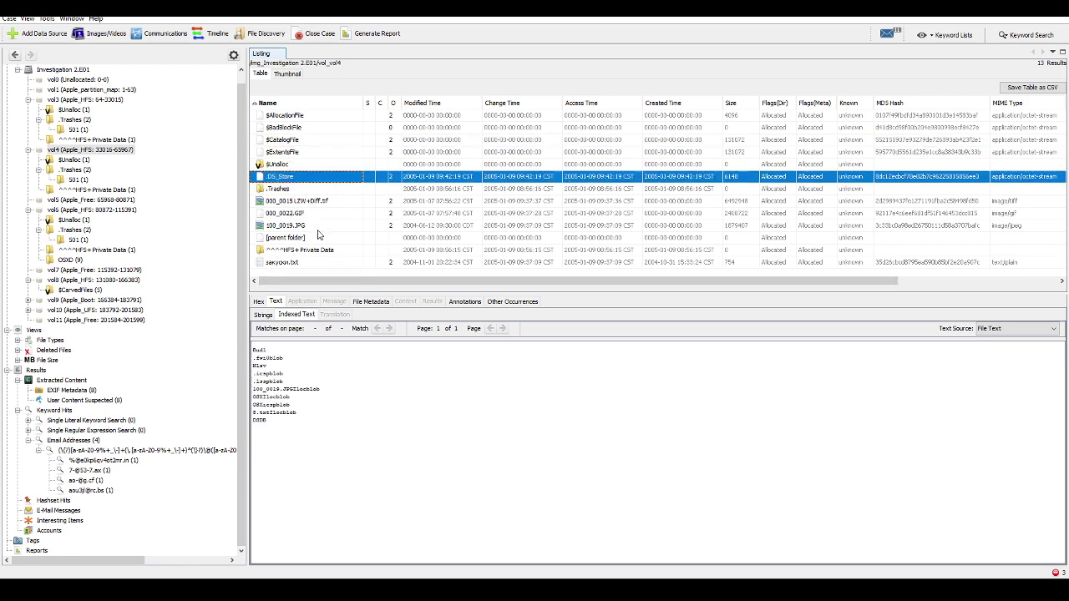
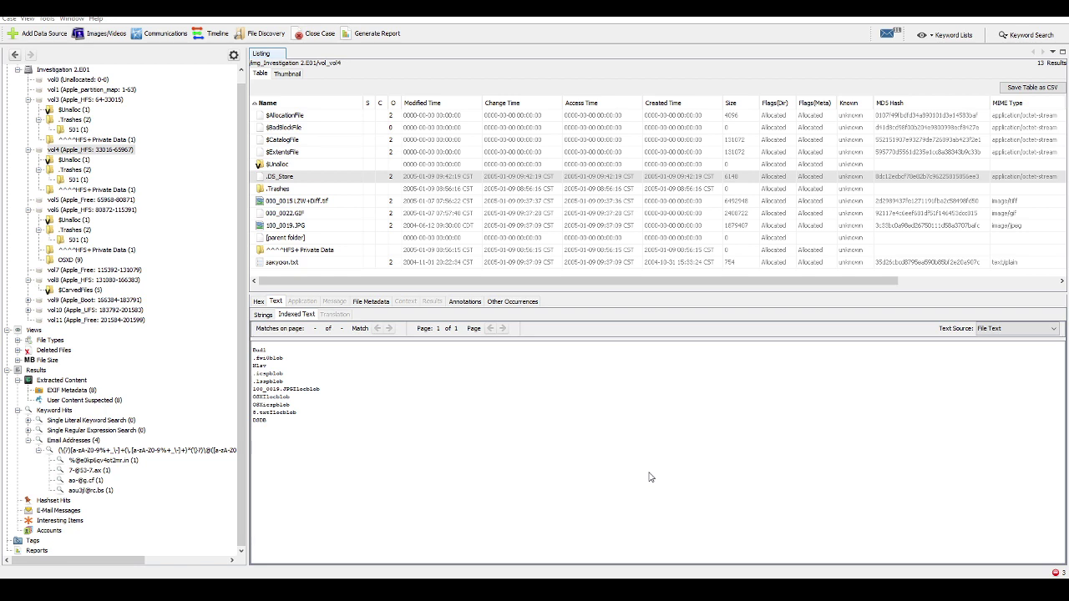
pyautogui.click(63, 70)
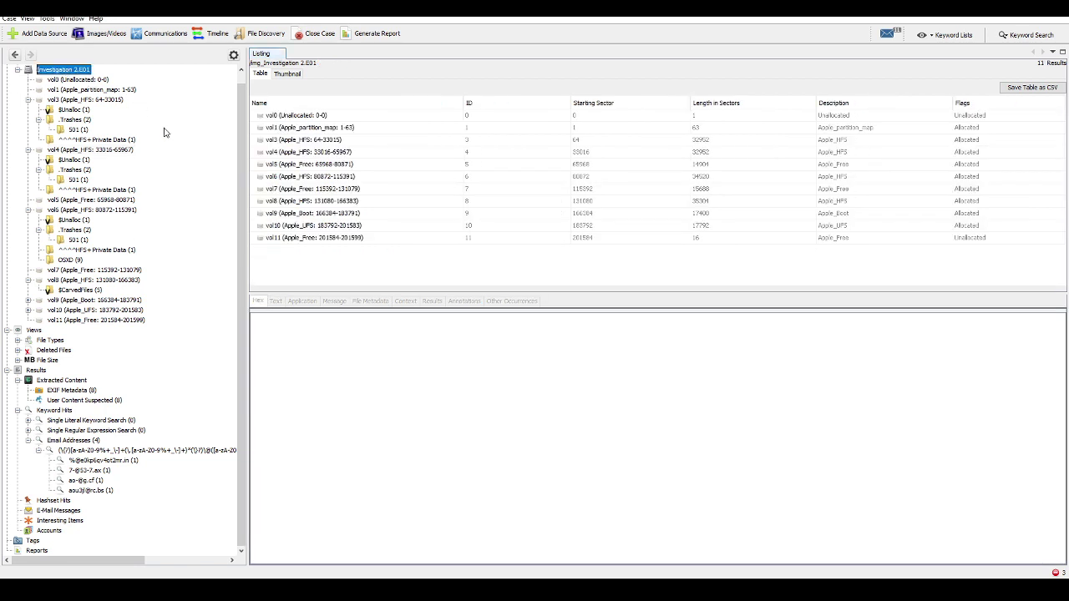
# - Look into vol1, and read the indexed text of the .DS_Store file in vol6's OSXD folder
pyautogui.click(73, 90)
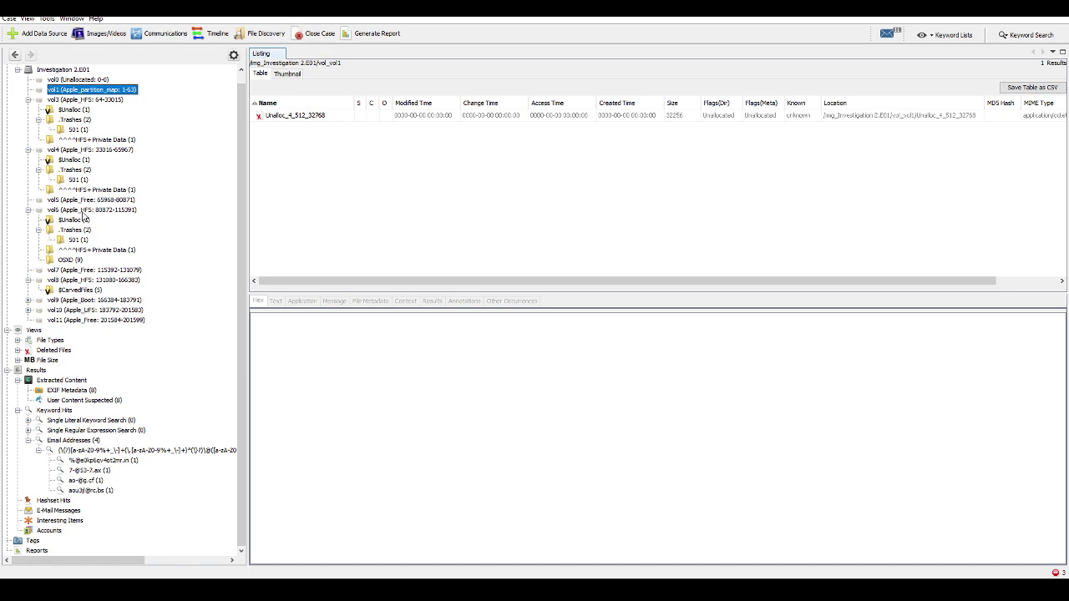
pyautogui.click(83, 210)
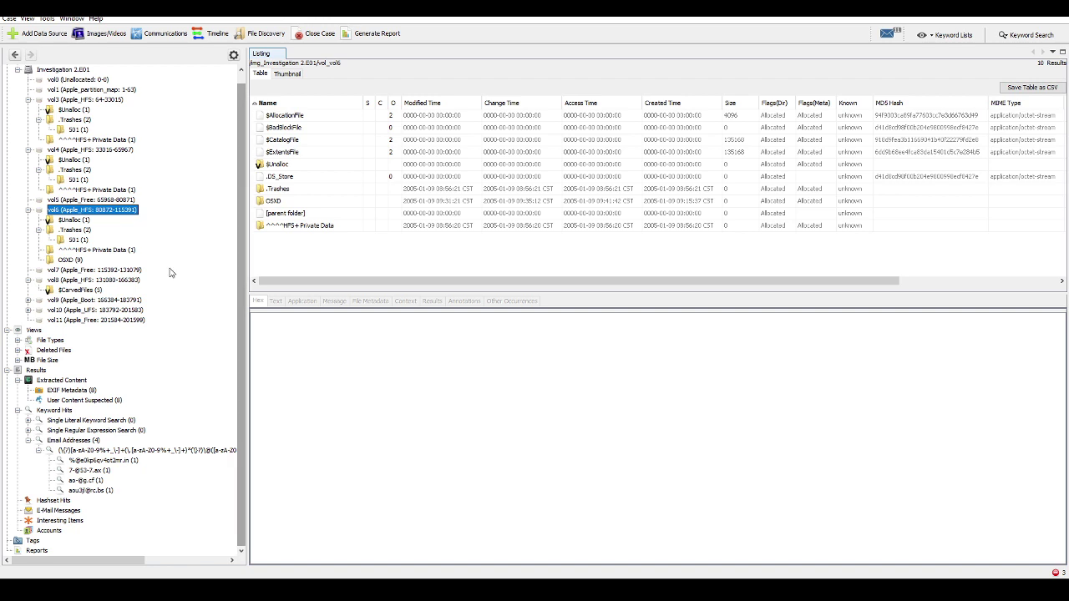
pyautogui.doubleClick(273, 203)
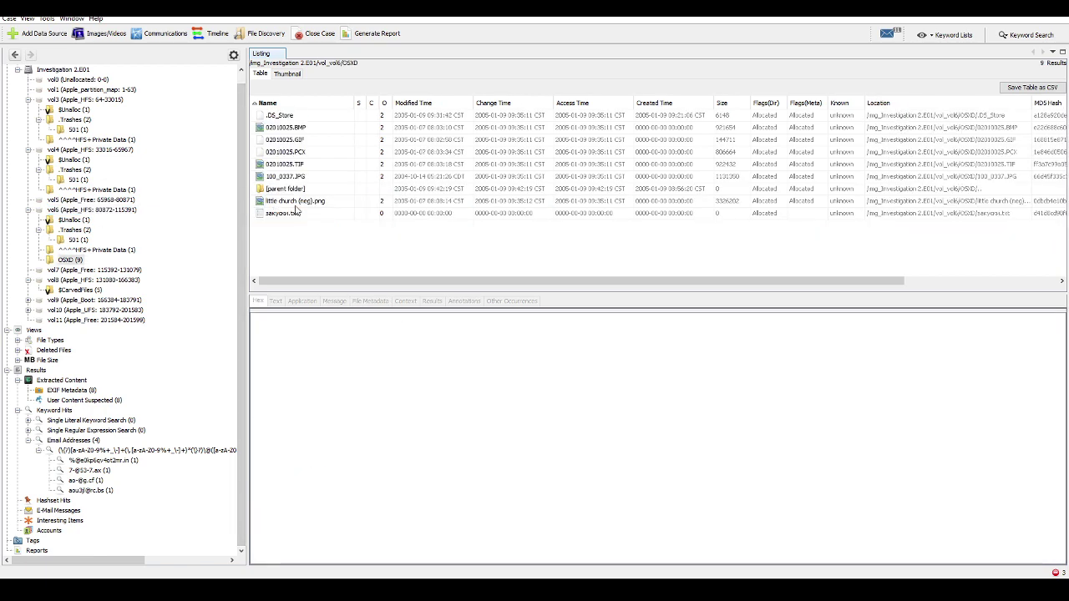
pyautogui.click(275, 115)
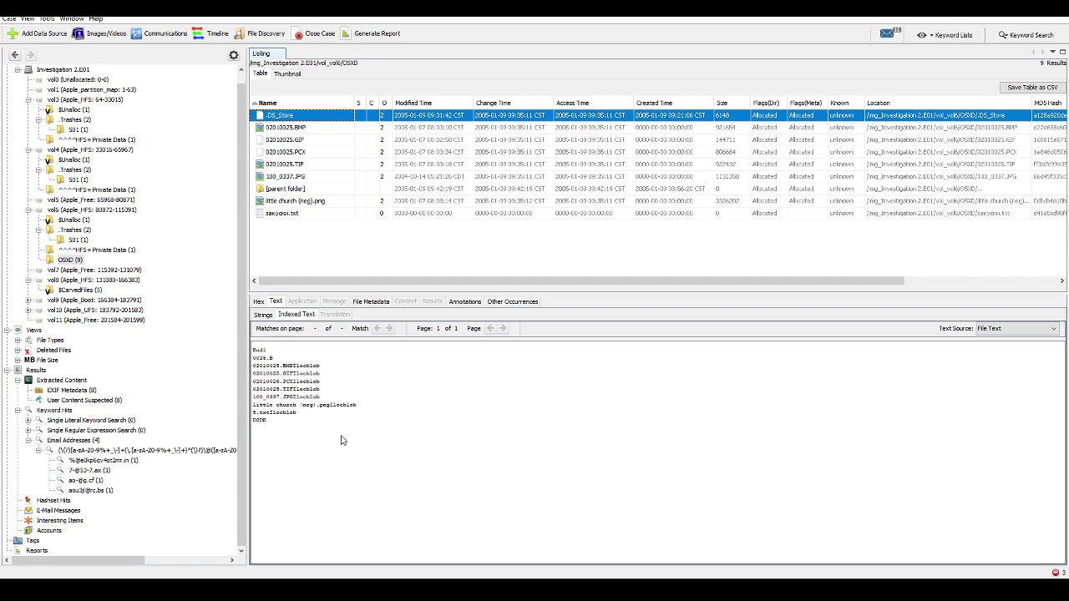
pyautogui.click(261, 424)
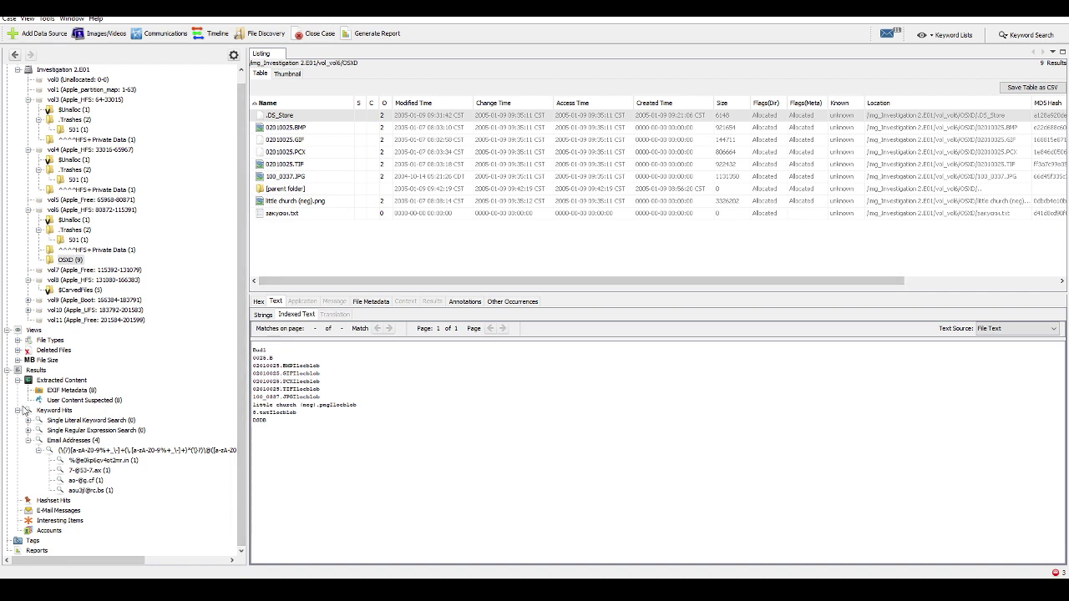
# - Expand the file types by extension, including executables, and list the plain text documents
pyautogui.click(17, 340)
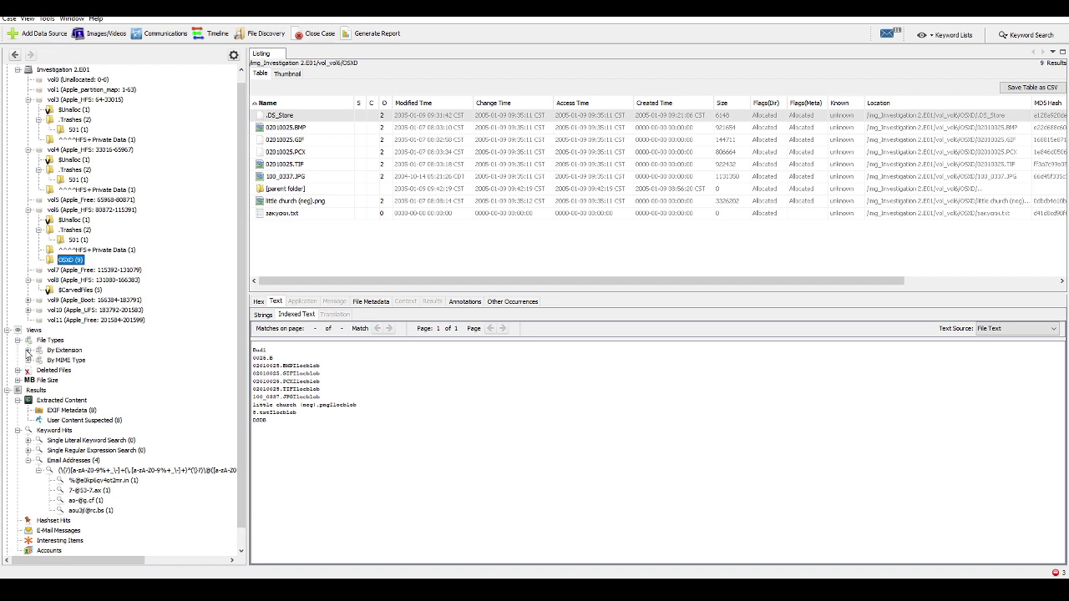
pyautogui.click(27, 351)
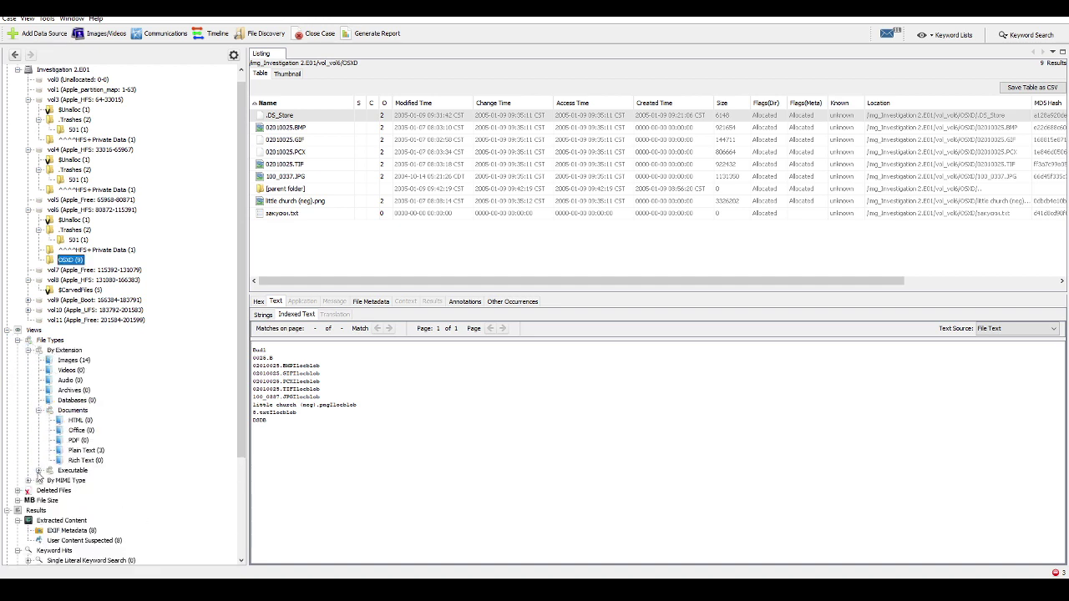
pyautogui.click(39, 471)
pyautogui.click(90, 451)
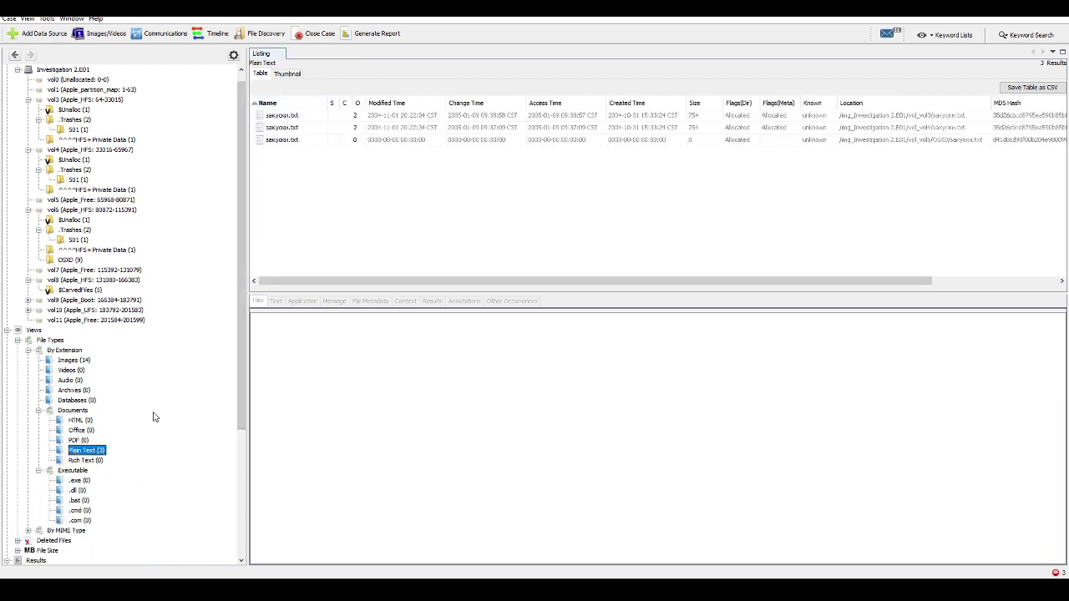
# - Expand the file types by MIME type and list all deleted files
pyautogui.scroll(-1, 121, 451)
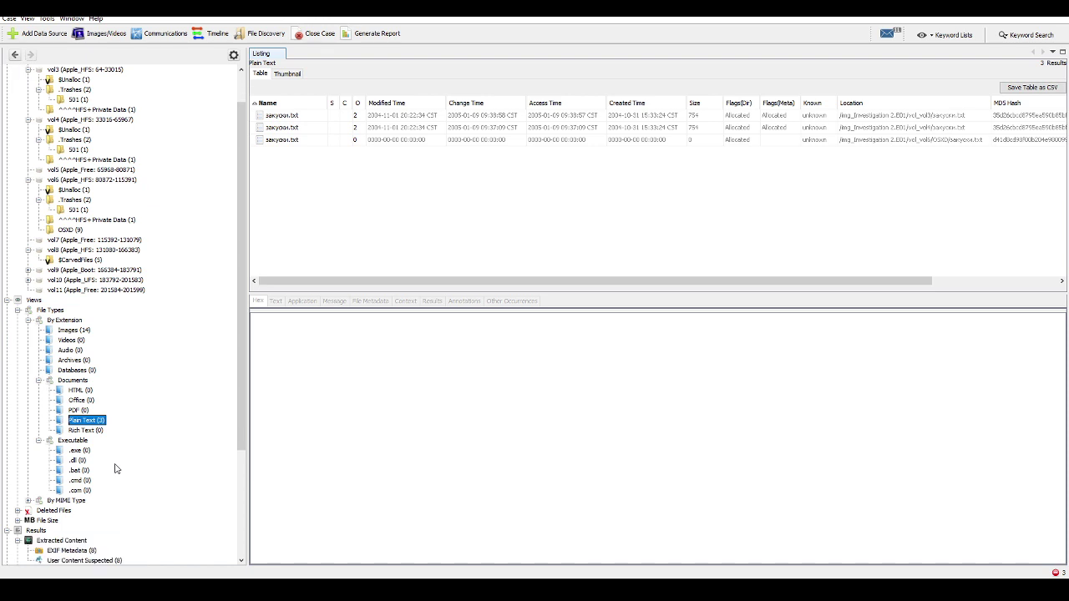
pyautogui.click(28, 500)
pyautogui.scroll(-2, 71, 487)
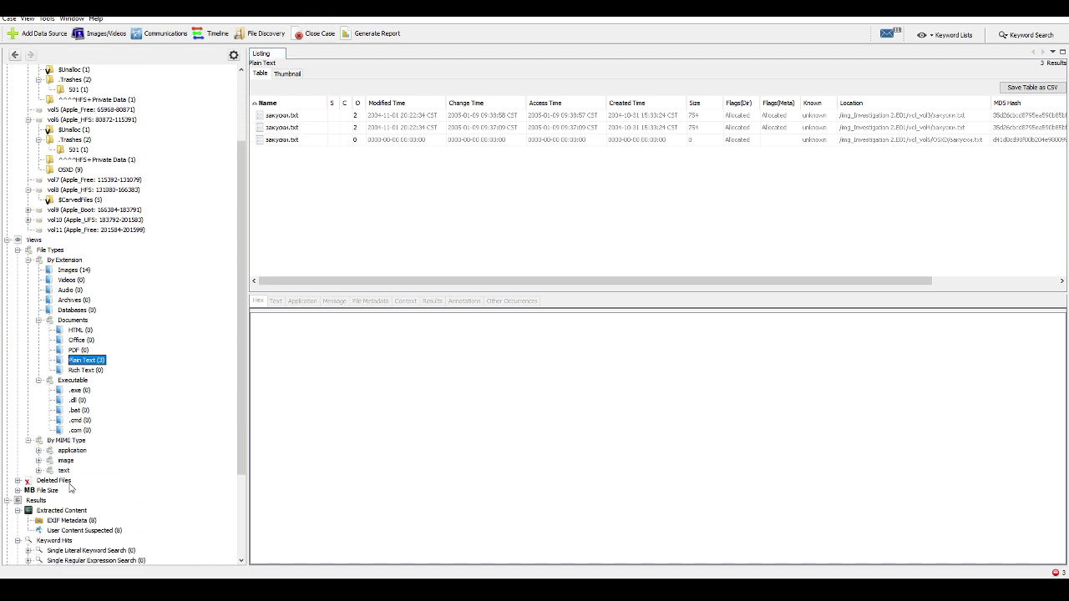
pyautogui.click(18, 481)
pyautogui.scroll(-1, 46, 493)
pyautogui.click(55, 470)
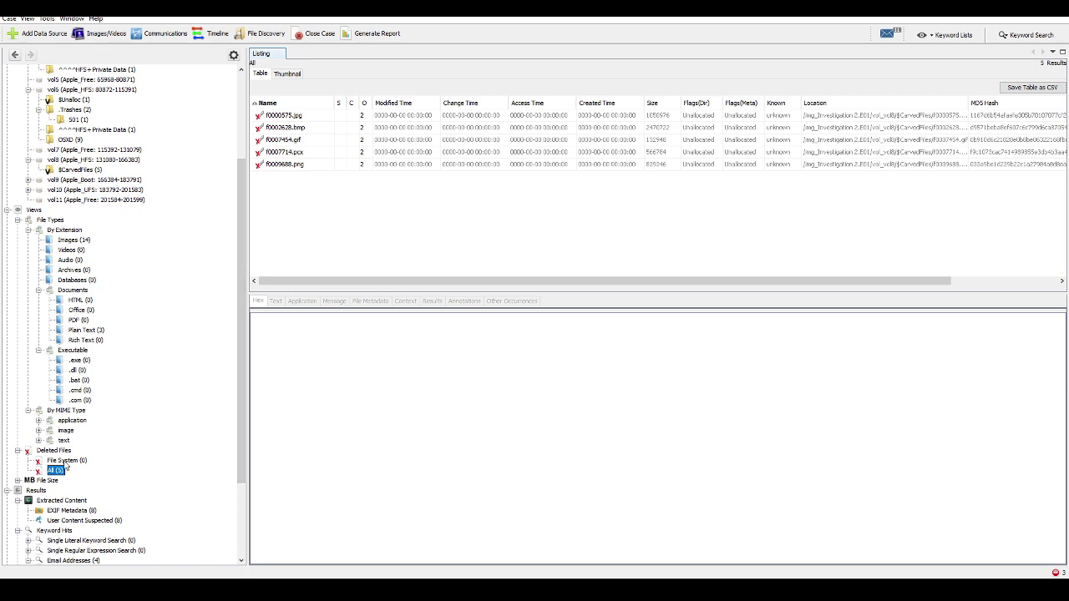
# - List the files of MIME types text/plain, image/tiff and image/bmp one after another
pyautogui.click(38, 440)
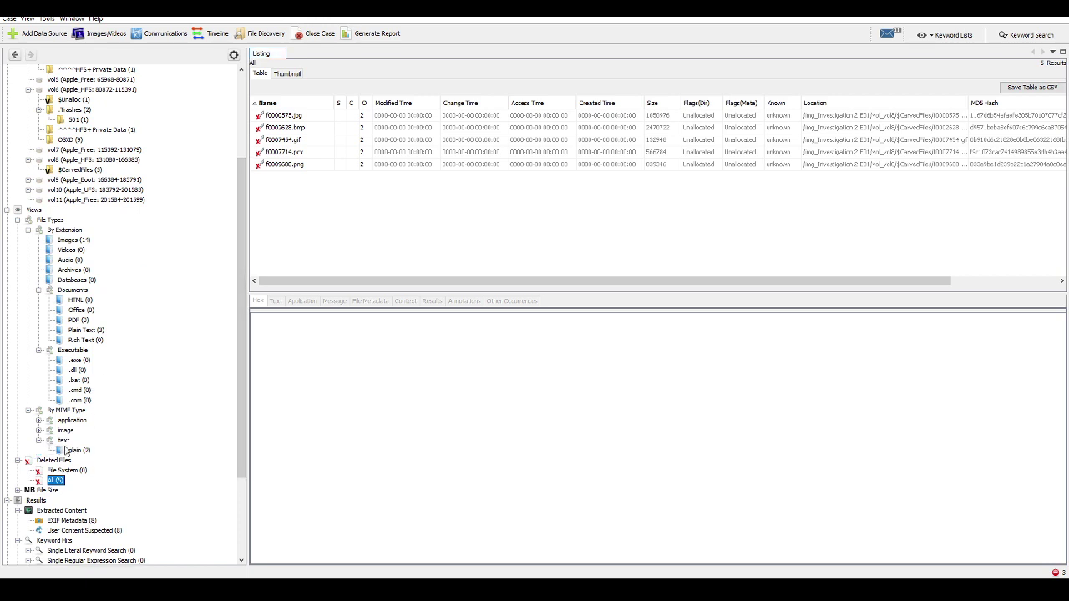
pyautogui.click(72, 450)
pyautogui.click(38, 432)
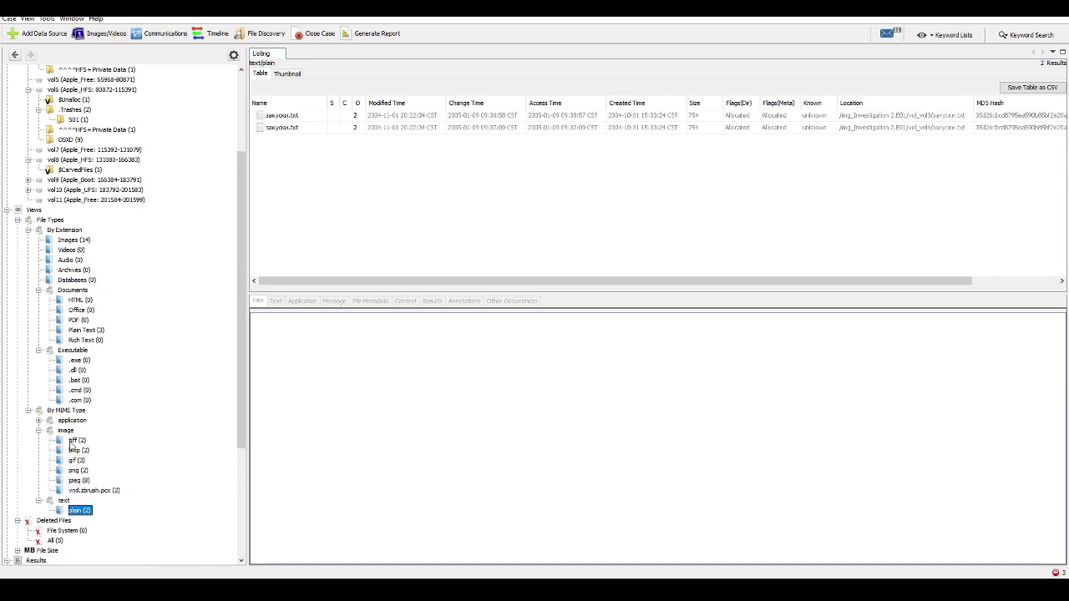
pyautogui.click(78, 440)
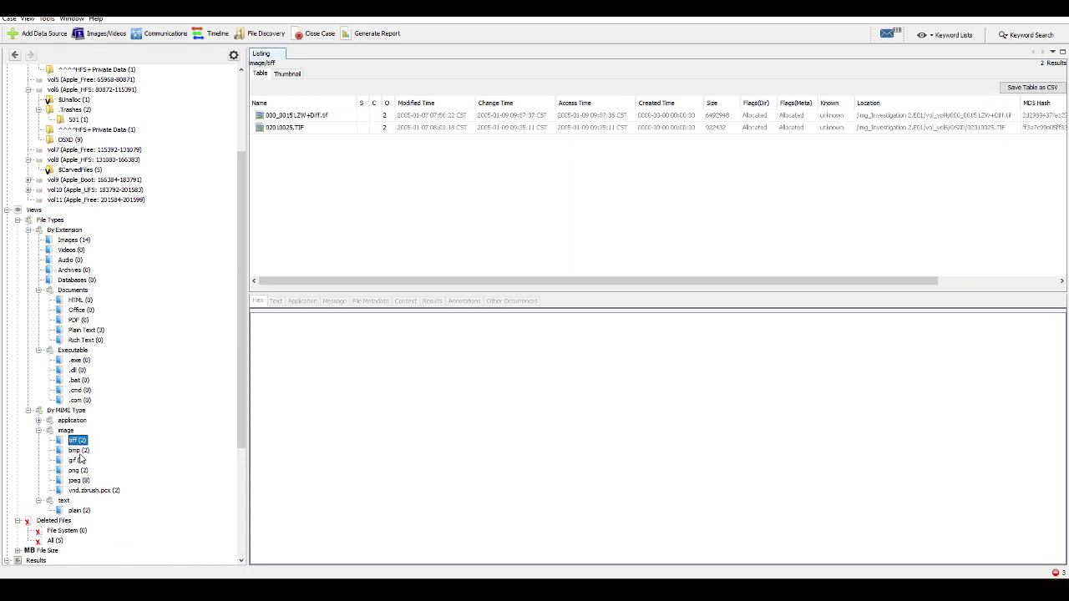
pyautogui.click(78, 451)
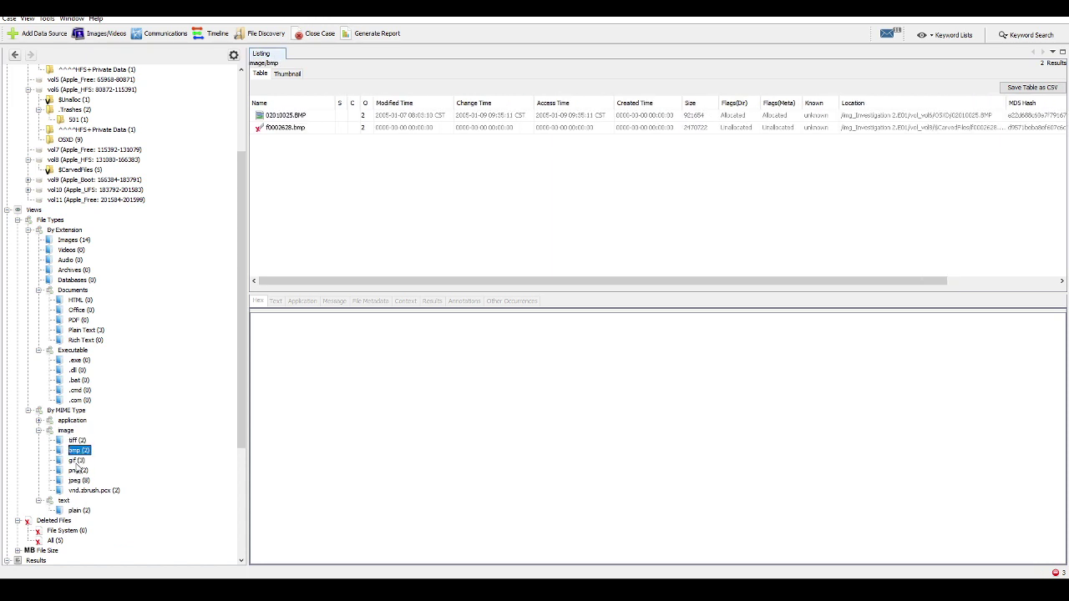
# - List the image/gif files and preview f0007454.gif, 02010025.GIF and 000_0022.GIF
pyautogui.click(77, 461)
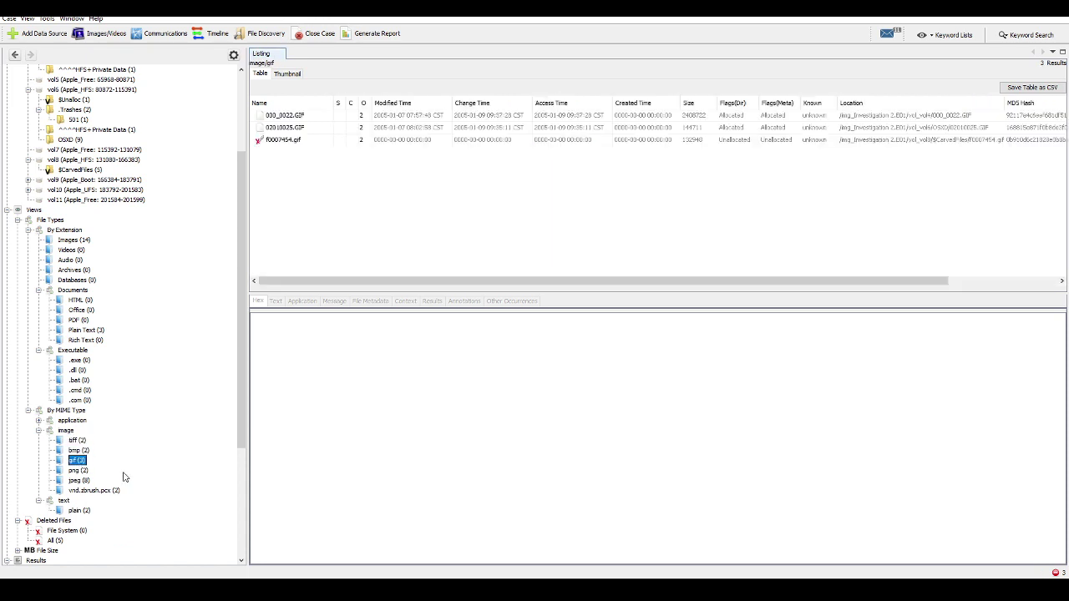
pyautogui.click(281, 140)
pyautogui.click(288, 128)
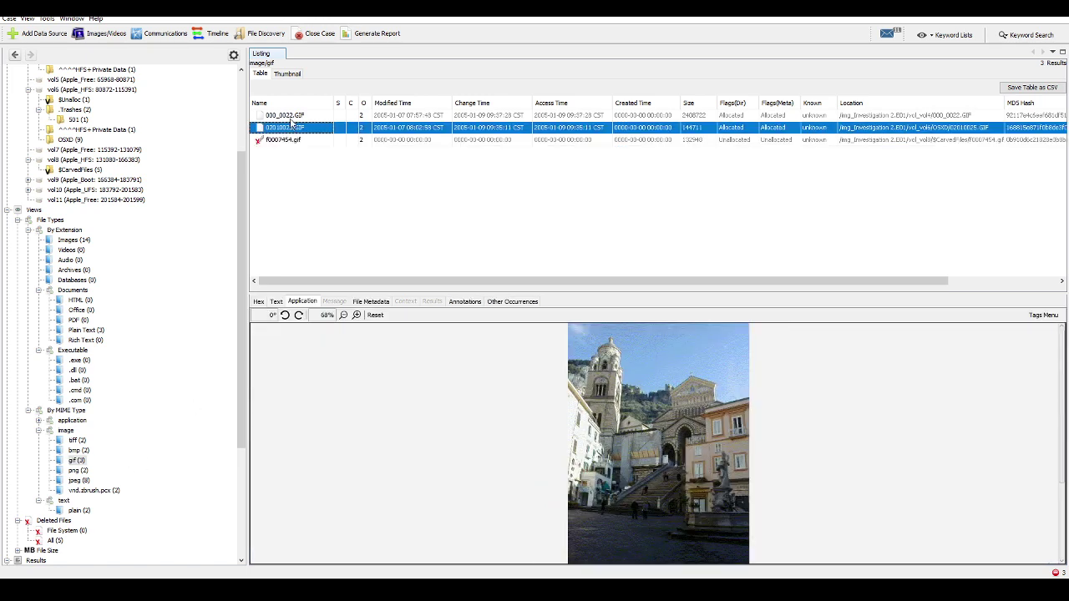
pyautogui.click(292, 117)
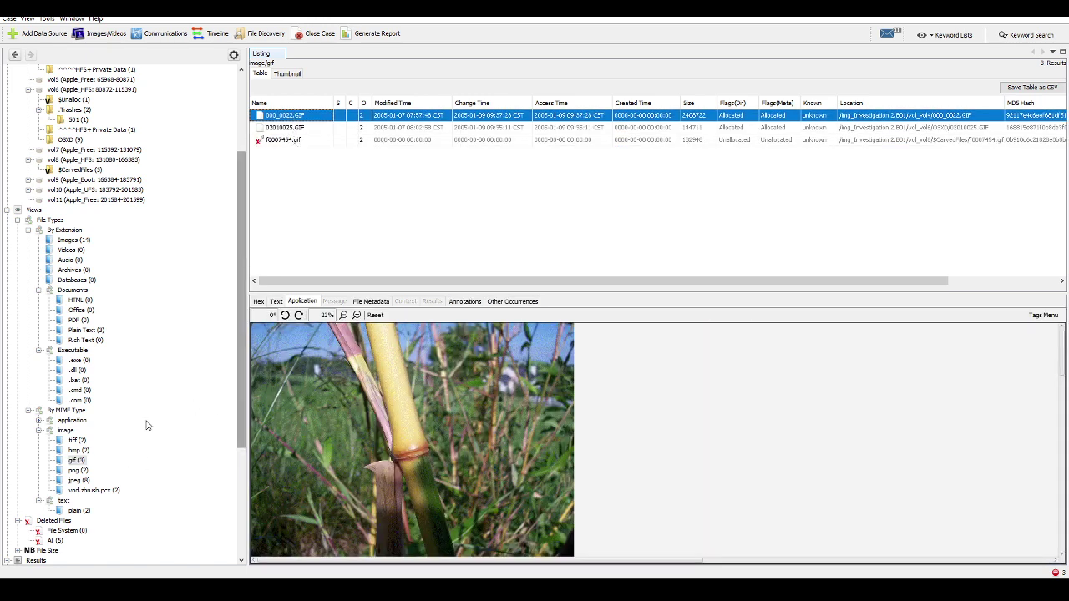
# - List the vnd.zbrush.pcx files, check f0007714.pcx and read through the indexed text of 02010025.PCX
pyautogui.click(84, 491)
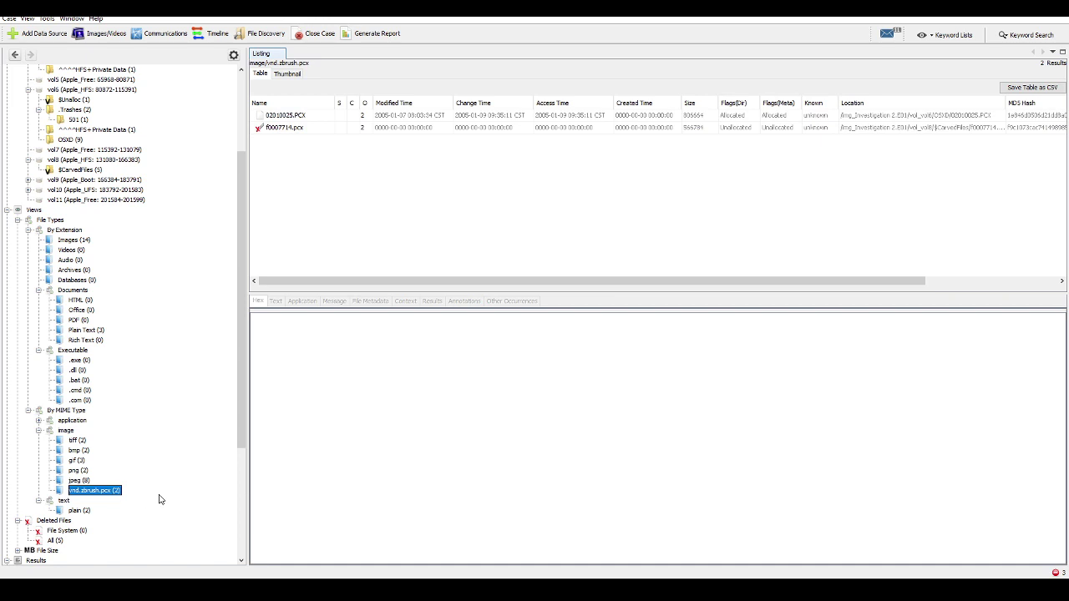
pyautogui.click(287, 127)
pyautogui.click(289, 116)
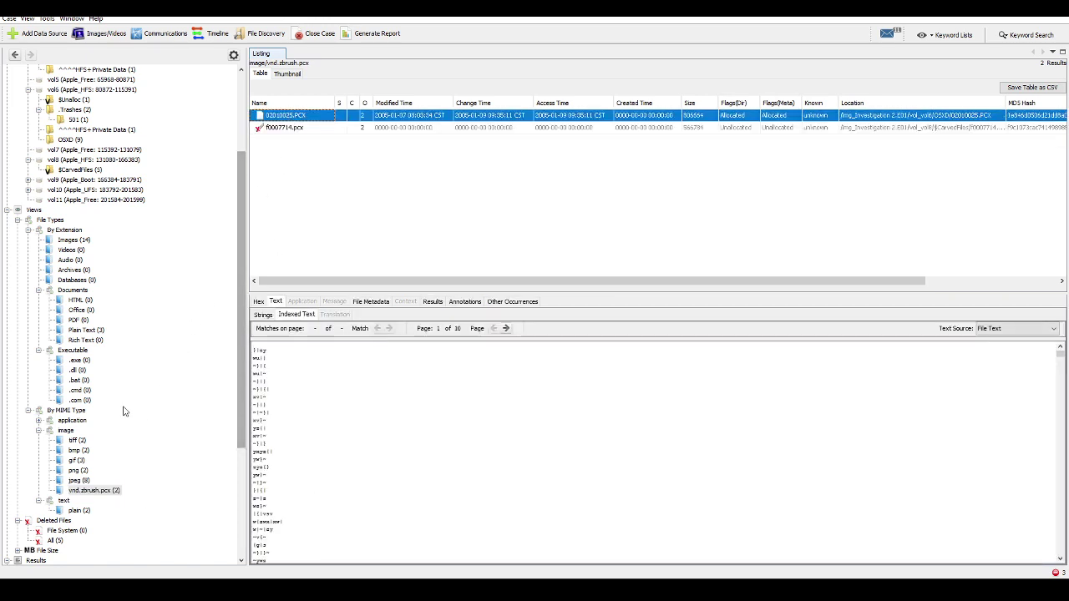
pyautogui.scroll(-3, 284, 470)
pyautogui.scroll(-3, 323, 484)
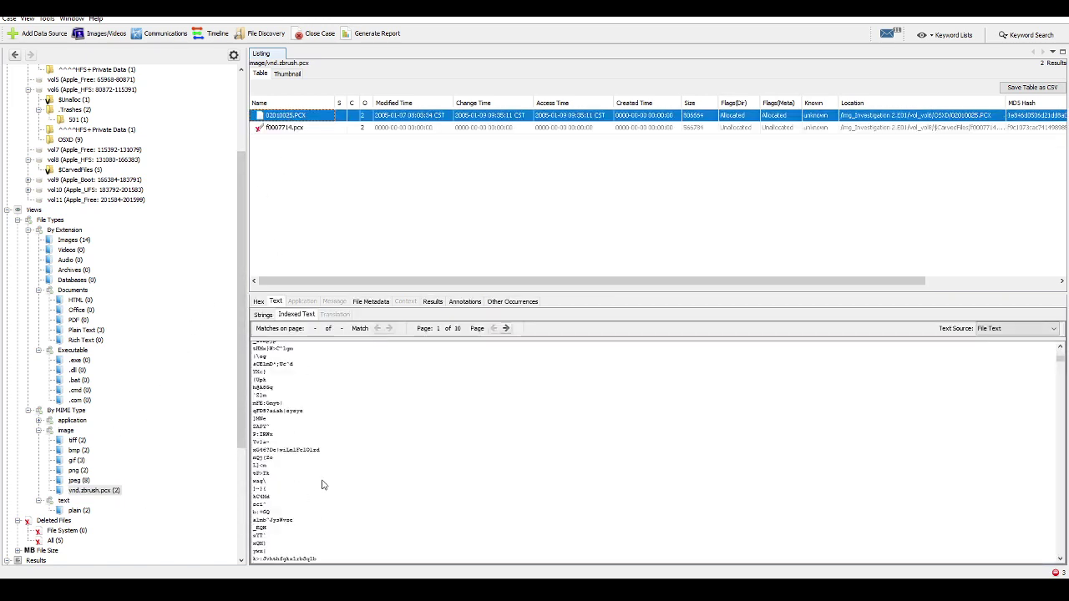
pyautogui.scroll(-5, 323, 484)
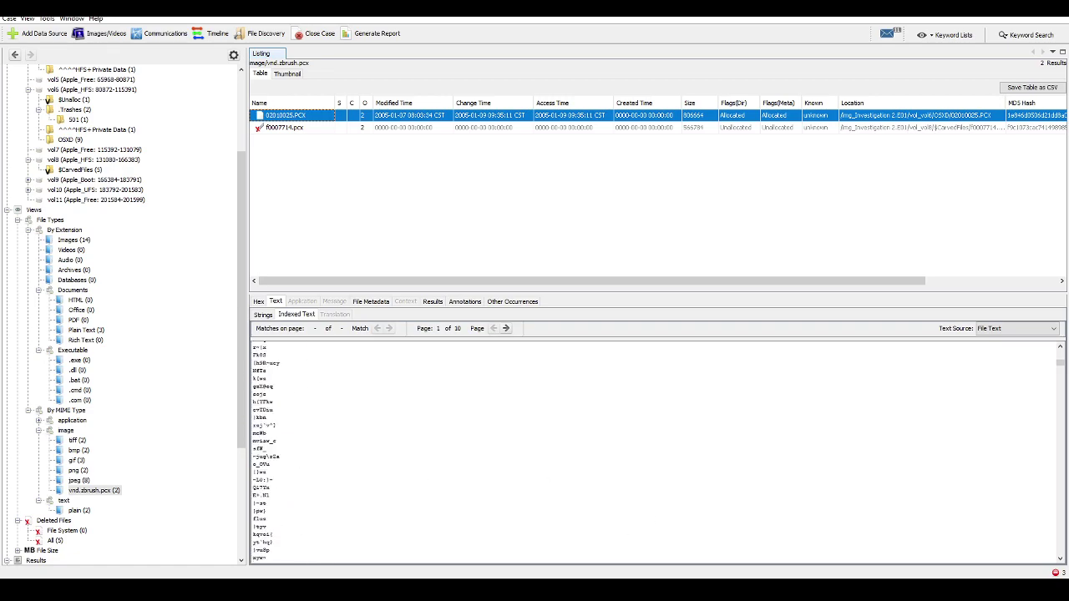
# - Switch to FTK Imager, maximize it, and open the unpartitioned space of Investigation 2.E01
pyautogui.hotkey('alt', 'Tab')
pyautogui.press('super+Up')
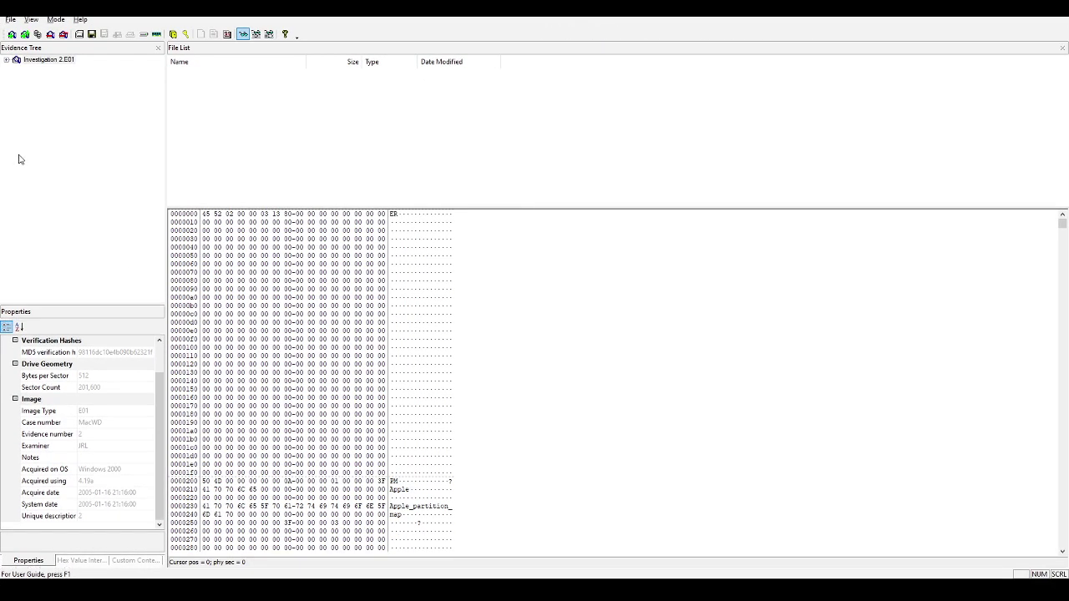
pyautogui.click(7, 61)
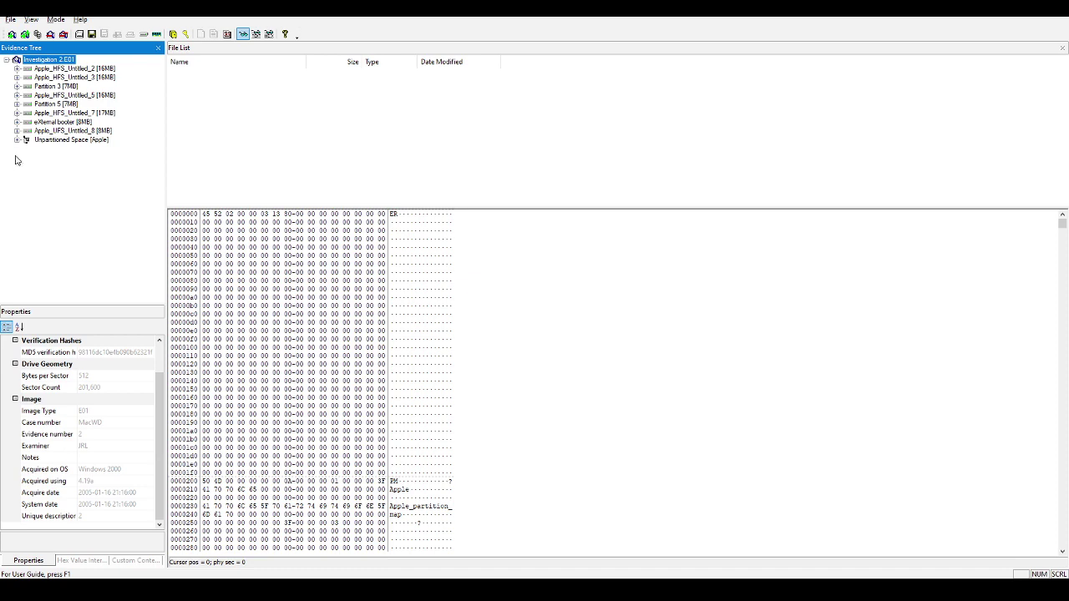
pyautogui.click(56, 140)
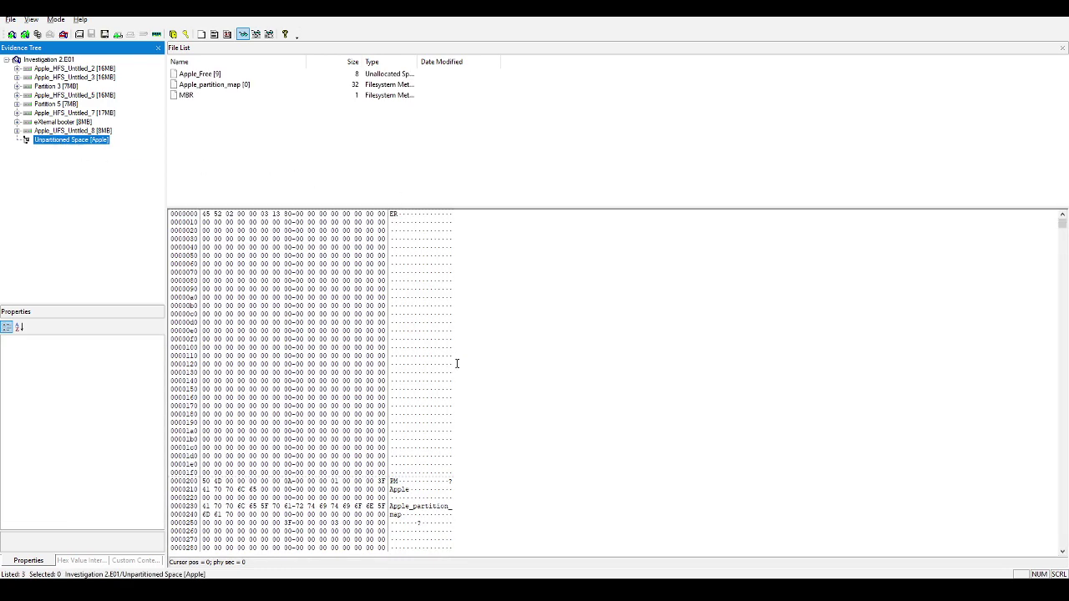
# - Inspect the hex data of the MBR and of Apple_partition_map [0] down to near its end
pyautogui.click(186, 97)
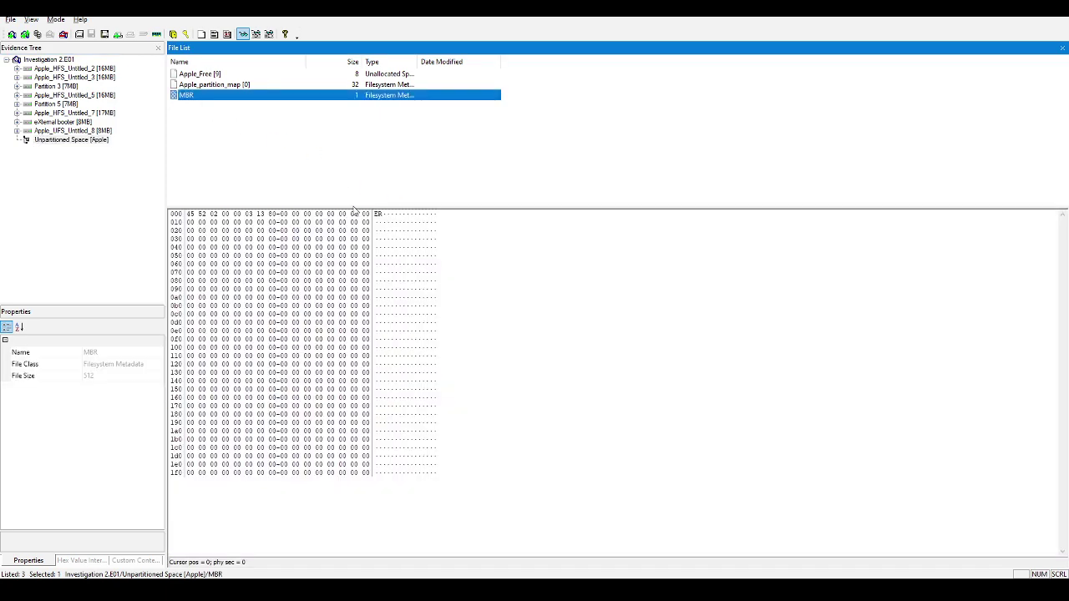
pyautogui.click(214, 85)
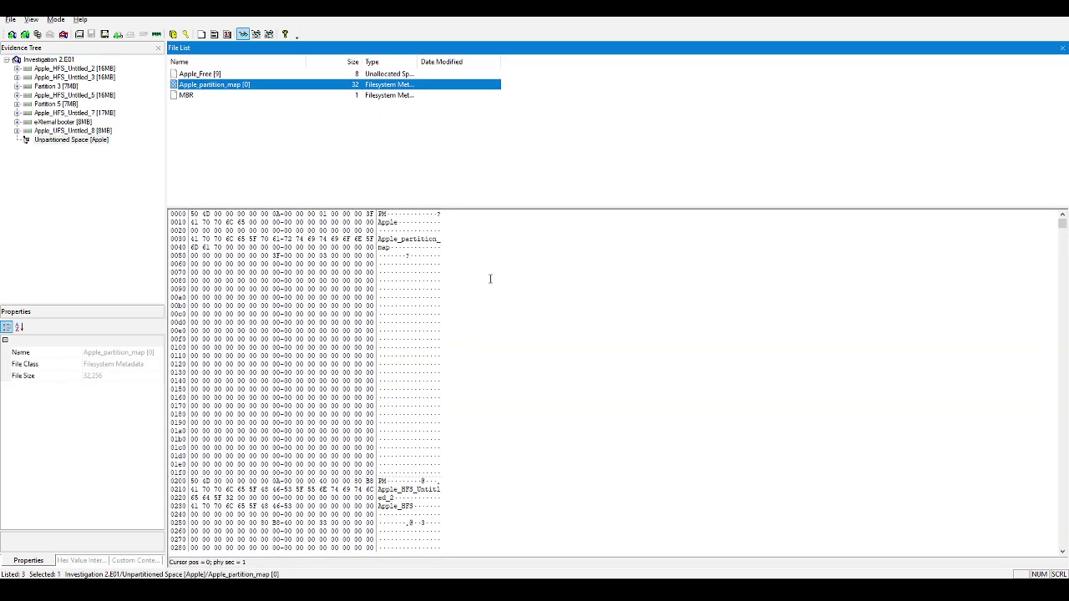
pyautogui.scroll(-6, 511, 349)
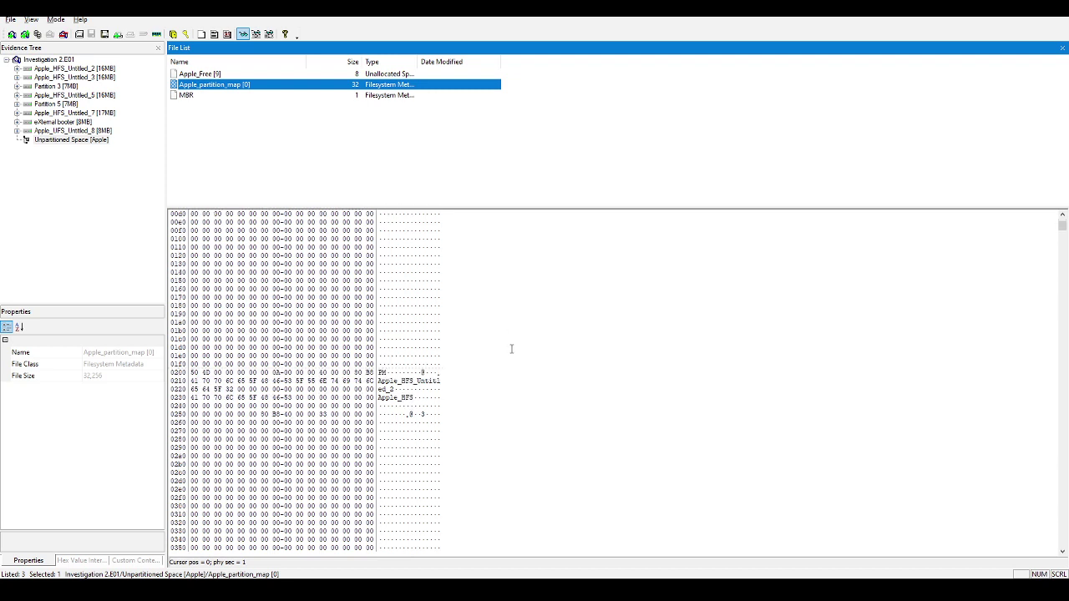
pyautogui.scroll(-2, 513, 349)
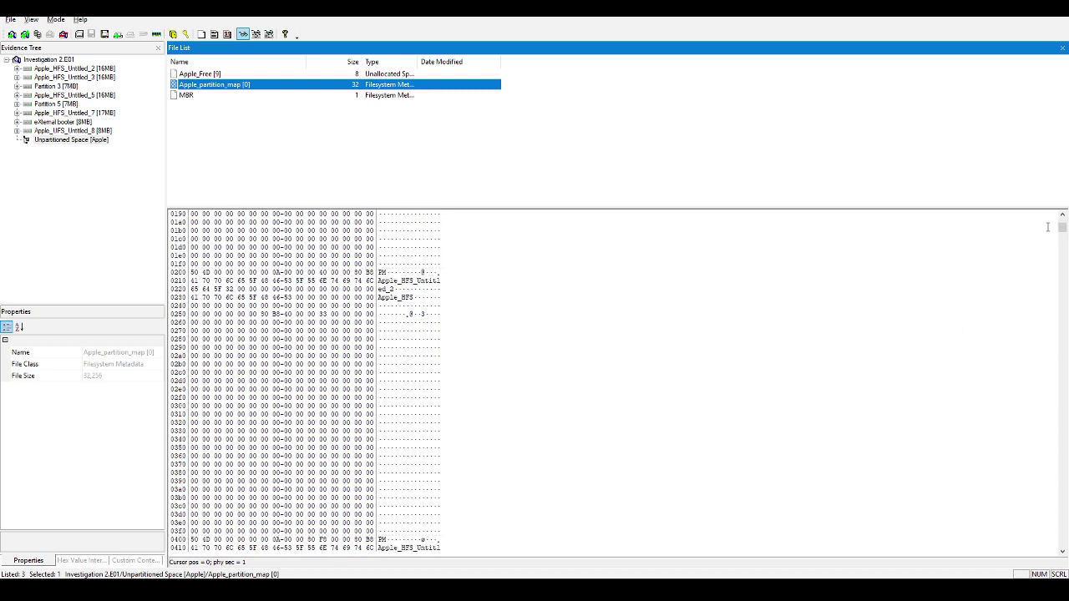
pyautogui.moveTo(1063, 230); pyautogui.dragTo(1057, 528)
# - Check the Apple_UFS_Untitled_8 partition and return to the contents of the unpartitioned space
pyautogui.click(54, 142)
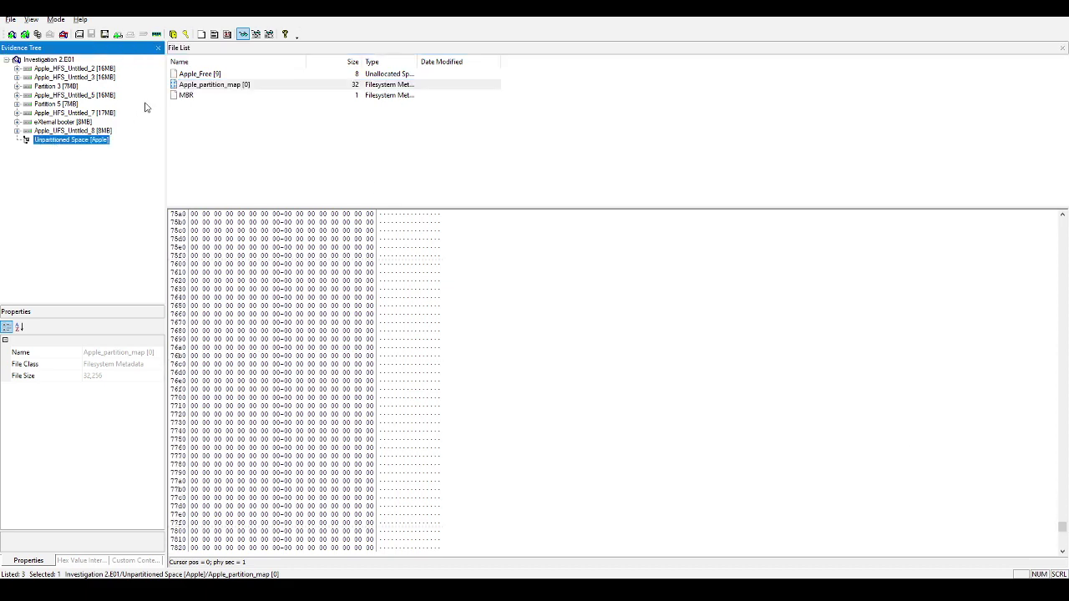
pyautogui.click(48, 132)
pyautogui.click(50, 140)
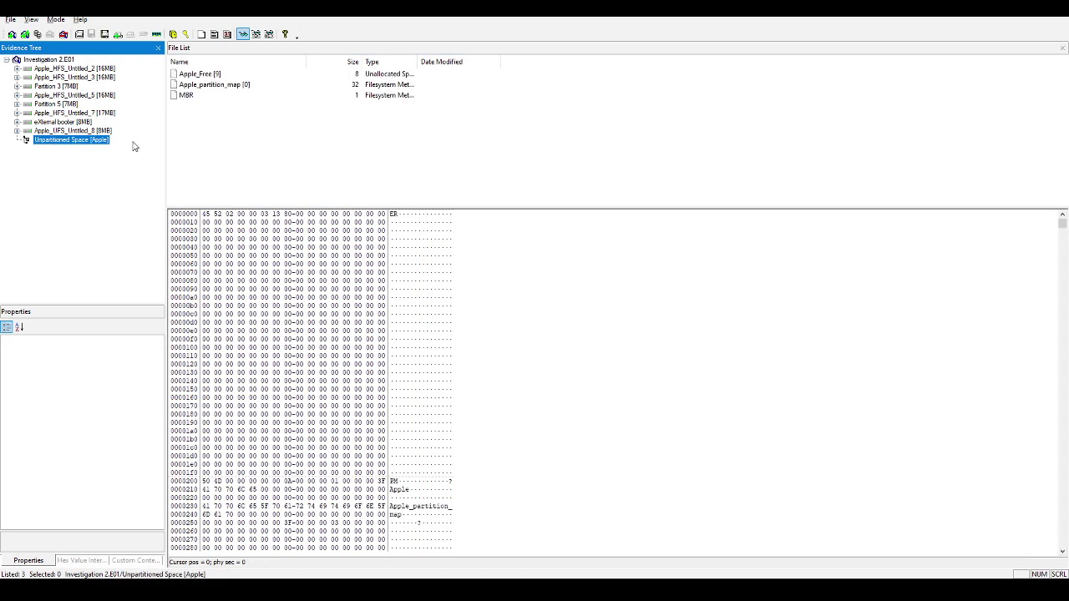
# - Inspect the hex data of Apple_Free [9] in the unpartitioned space down to its end
pyautogui.click(213, 74)
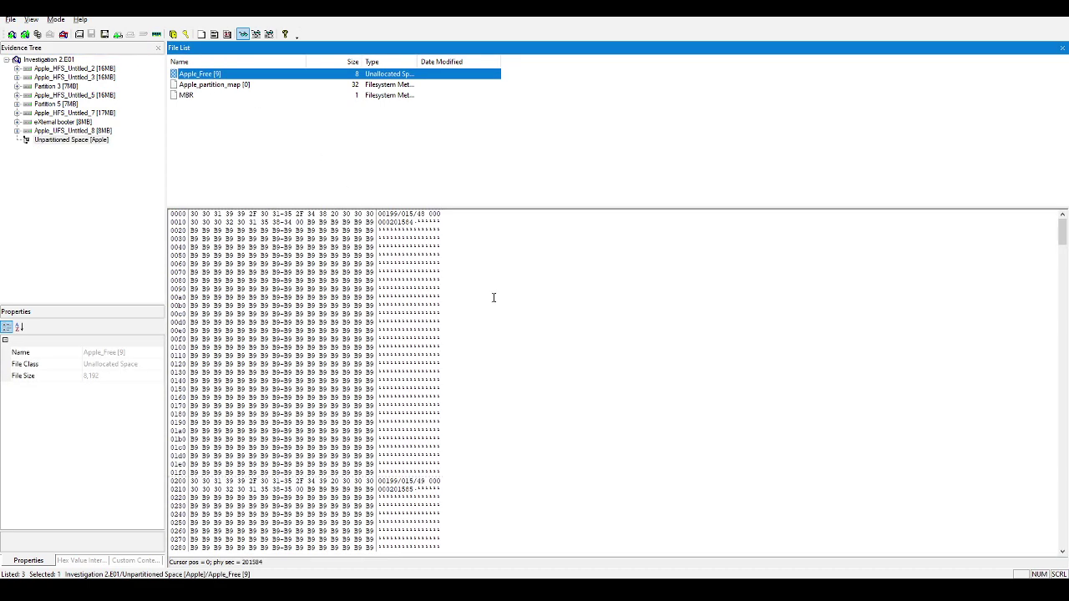
pyautogui.scroll(-3, 501, 357)
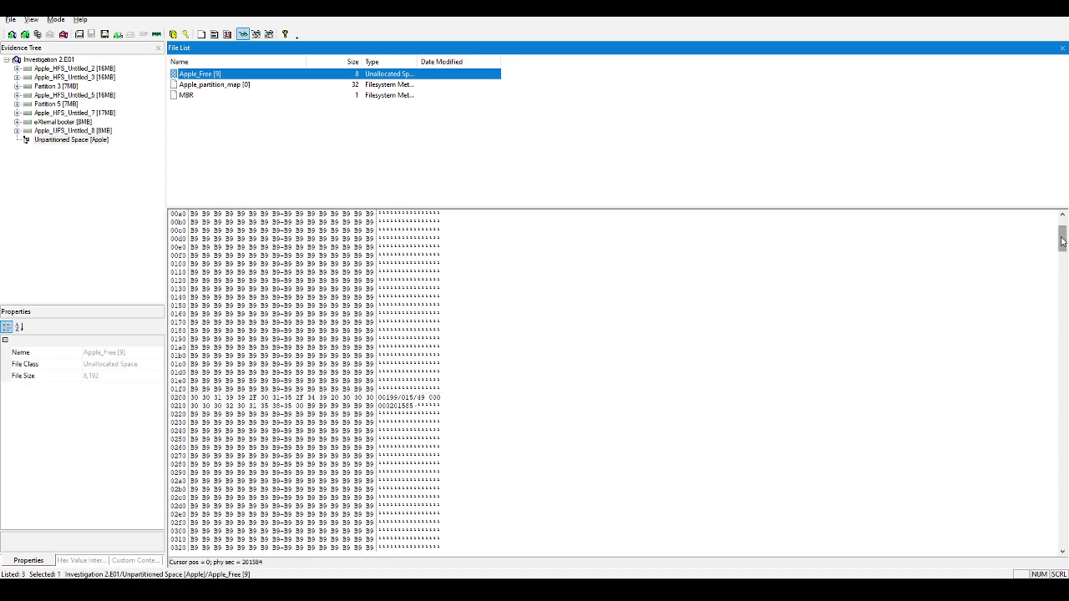
pyautogui.moveTo(1062, 243); pyautogui.dragTo(1046, 544)
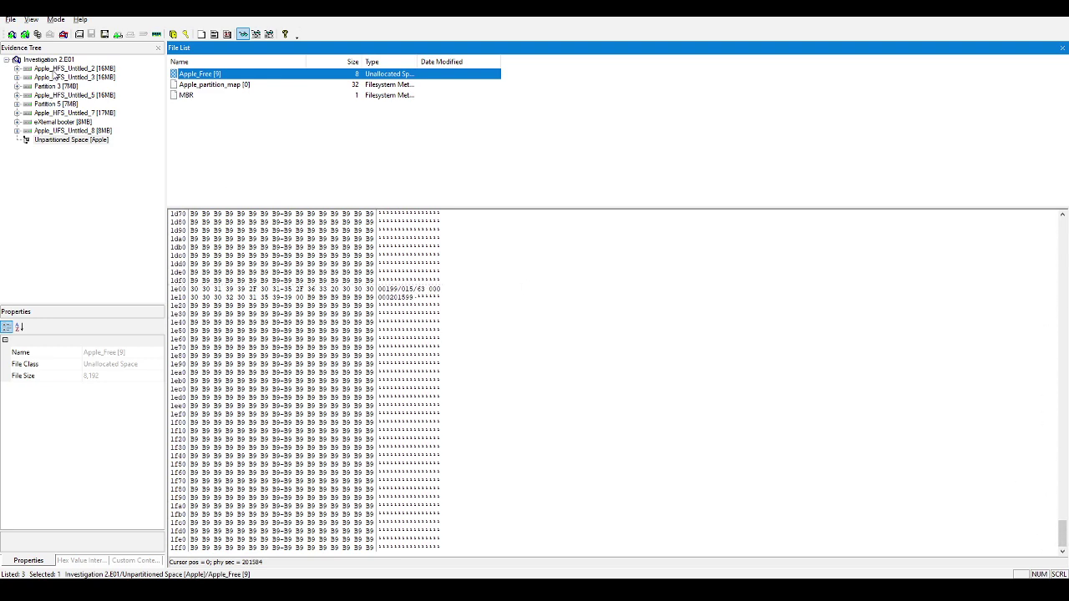
# - Examine the hex data of the Apple_HFS_Untitled_2 partition, jumping ahead to the region around offset 0985a80
pyautogui.click(71, 69)
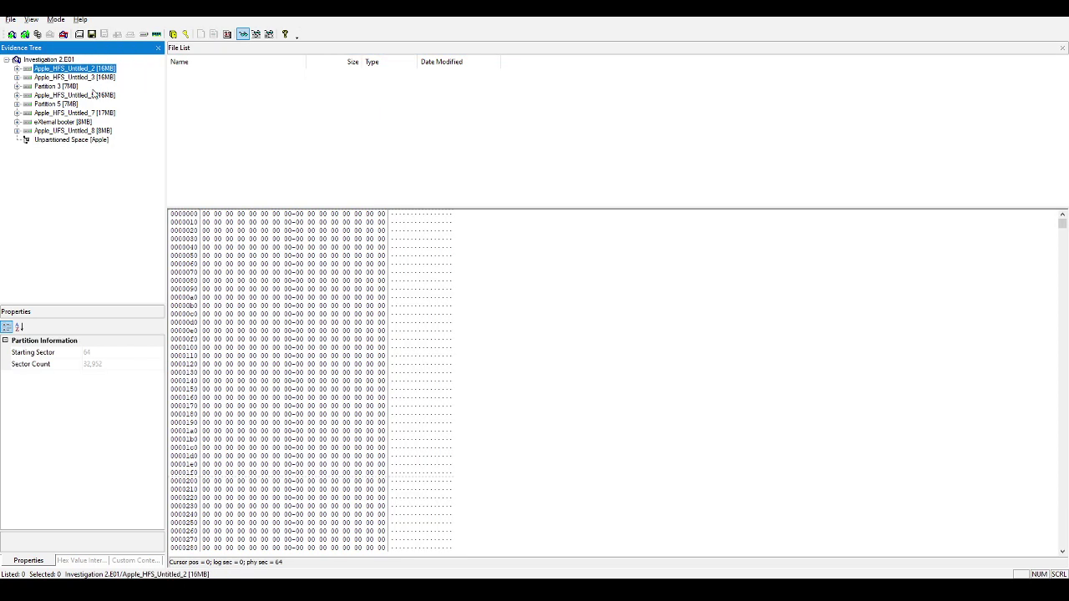
pyautogui.scroll(-6, 424, 354)
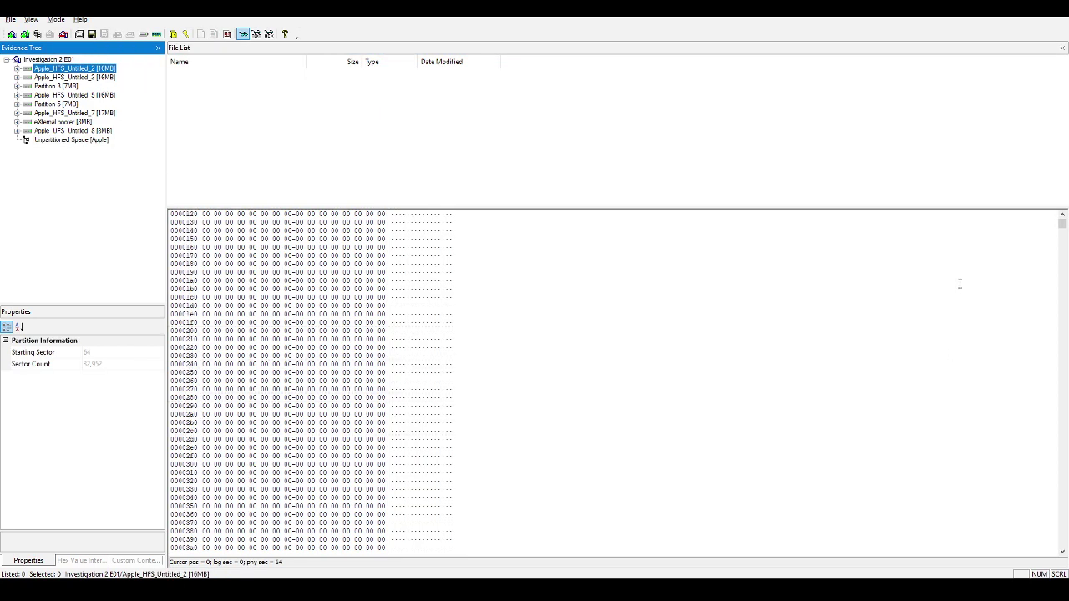
pyautogui.moveTo(1062, 224); pyautogui.dragTo(993, 414)
pyautogui.scroll(-5, 993, 413)
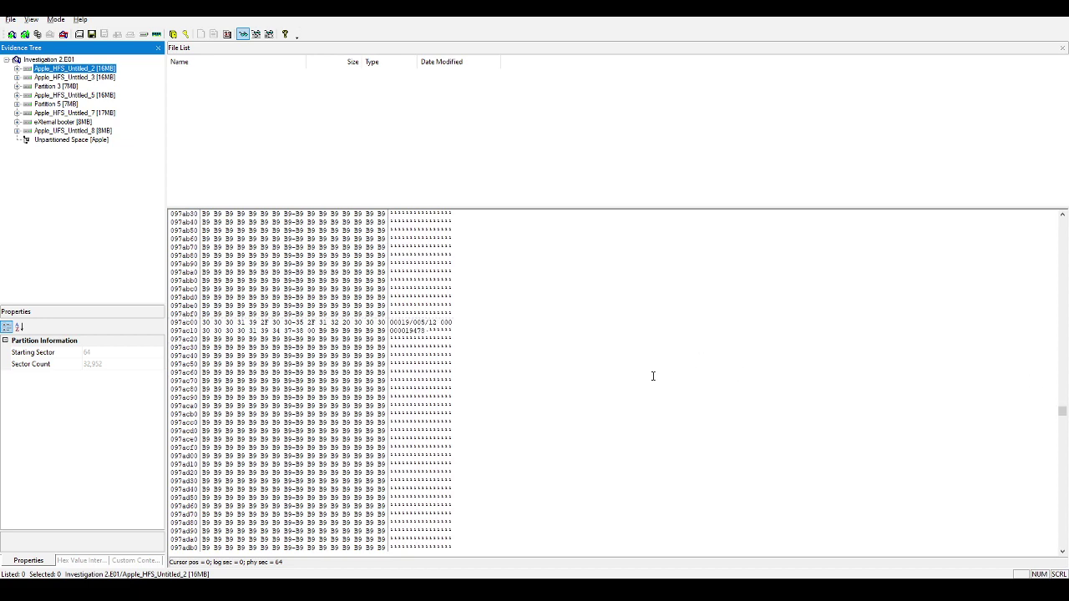
pyautogui.moveTo(1065, 466); pyautogui.dragTo(1066, 467)
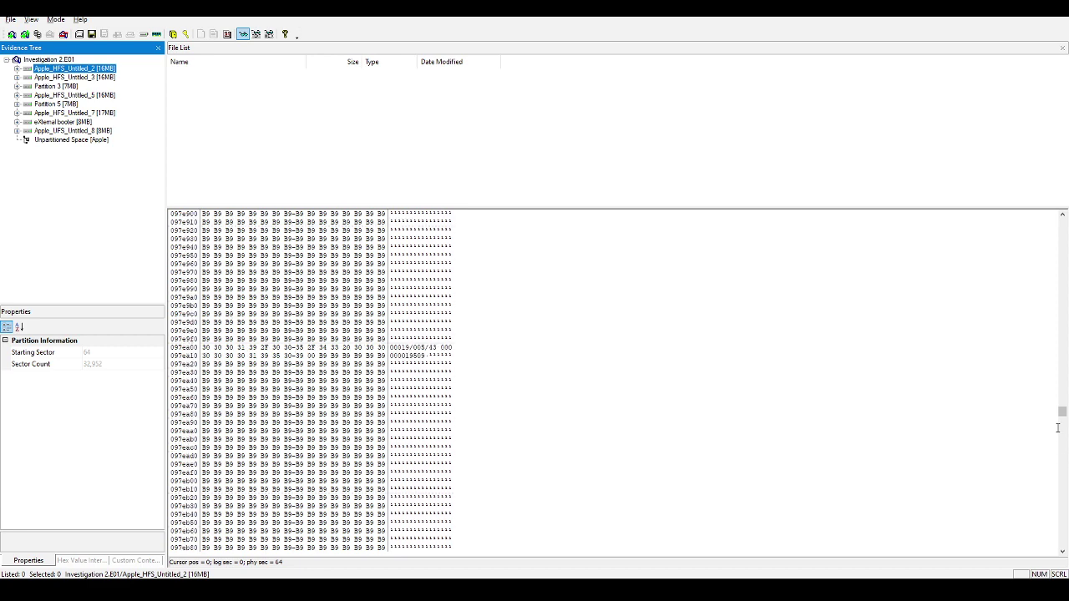
pyautogui.moveTo(1062, 415); pyautogui.dragTo(1063, 417)
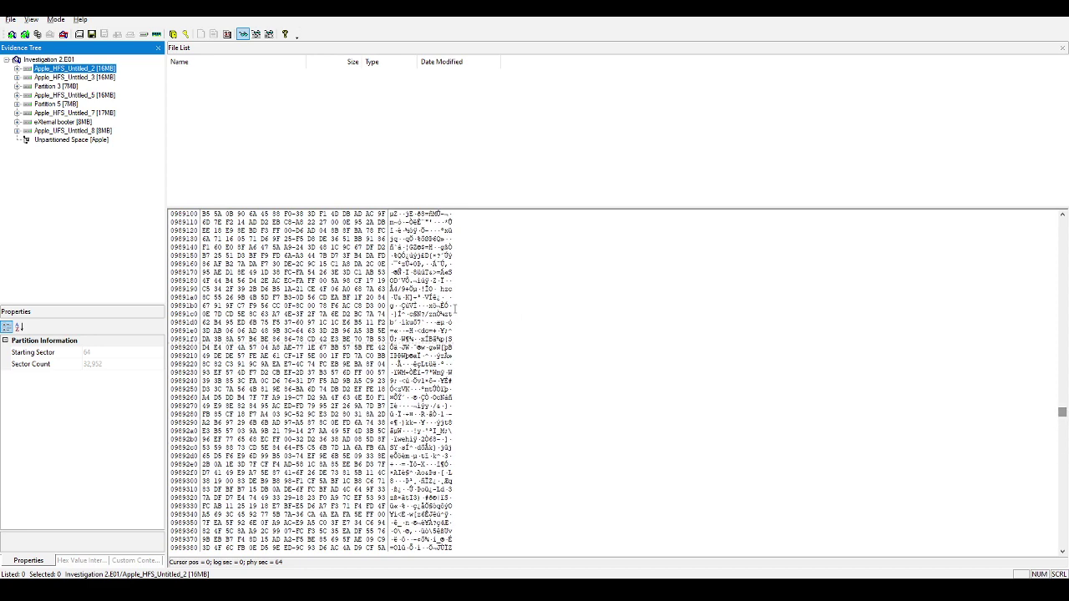
pyautogui.scroll(2, 454, 306)
pyautogui.moveTo(1063, 300); pyautogui.dragTo(1064, 300)
pyautogui.click(380, 272)
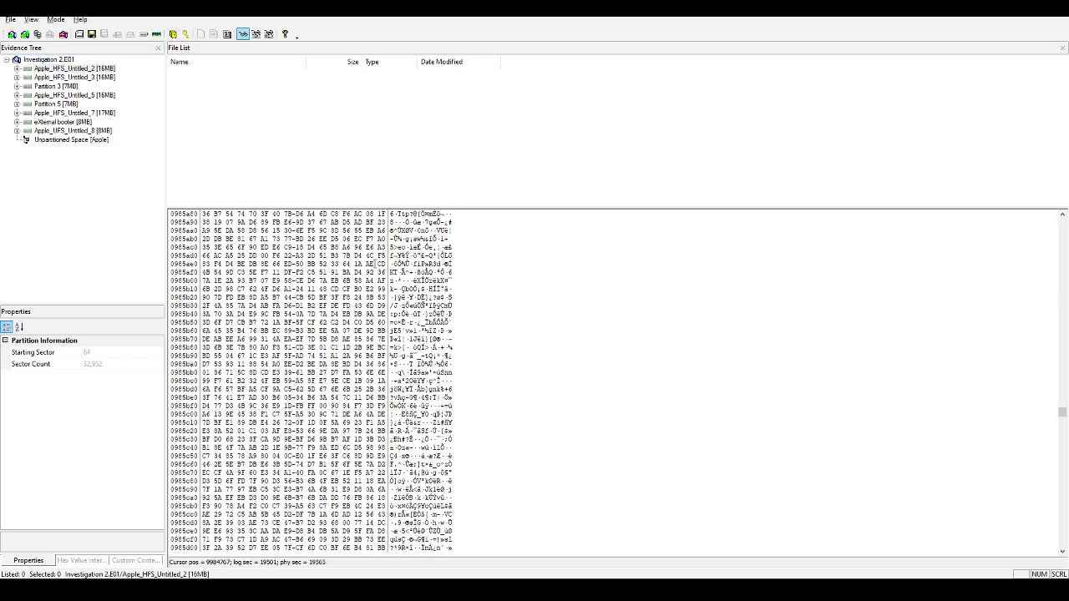
# - Read backwards through the Apple_HFS_Untitled_2 hex data to about offset 09824b0, looking for the file header and embedded text
pyautogui.press('pageup')
pyautogui.press('pageup')
pyautogui.press('pageup')
pyautogui.press('pageup')
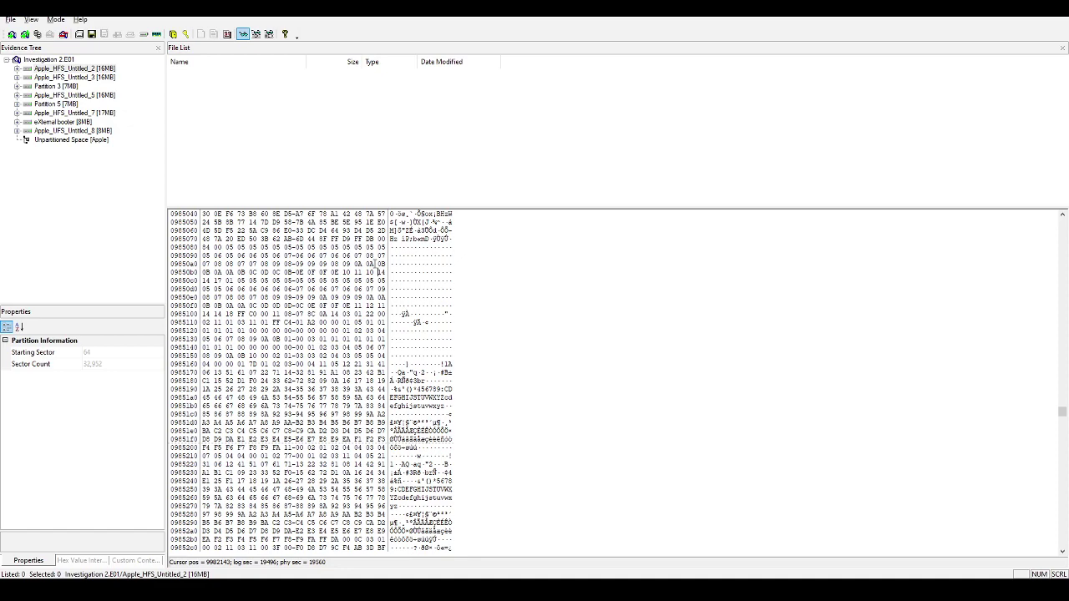
pyautogui.press('pageup')
pyautogui.press('pageup')
pyautogui.press('pageup')
pyautogui.press('pageup')
pyautogui.press('pageup')
pyautogui.press('pageup')
pyautogui.press('pageup')
pyautogui.press('pageup')
pyautogui.press('pageup')
pyautogui.press('pageup')
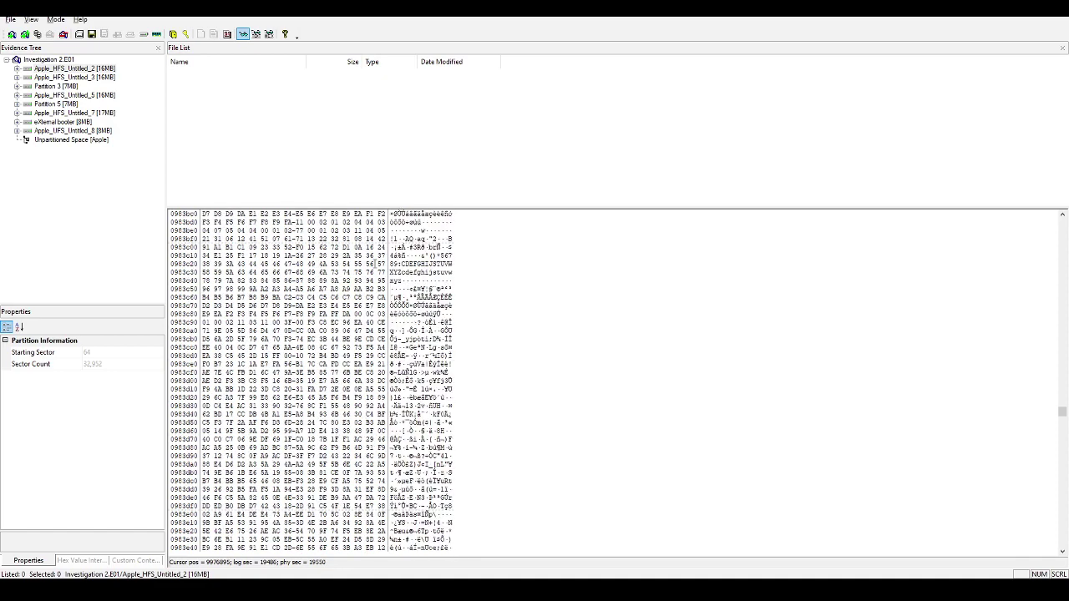
pyautogui.press('pagedown')
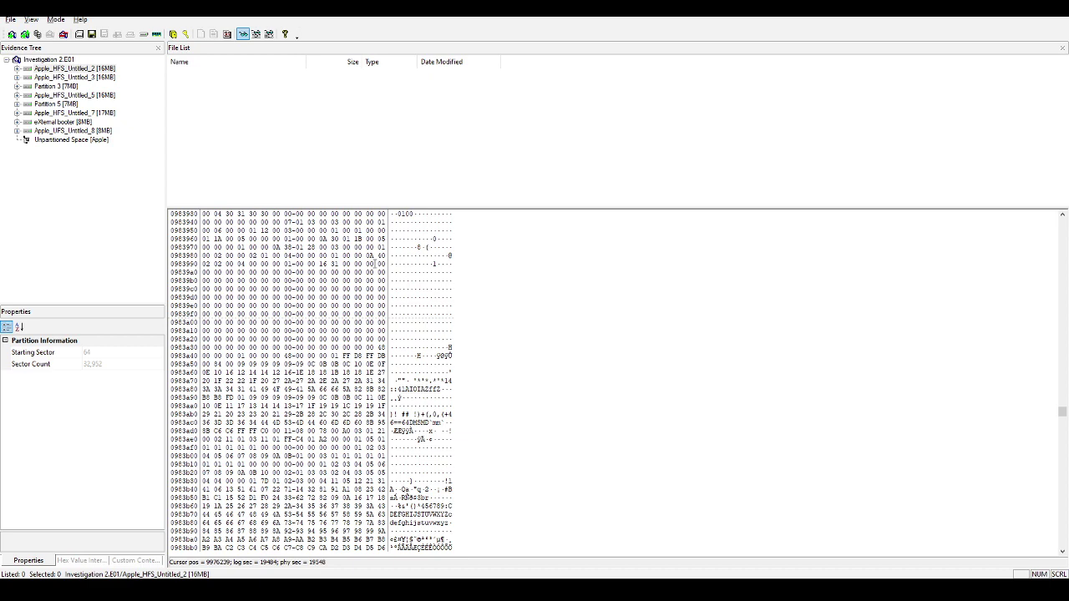
pyautogui.press('pageup')
pyautogui.press('pageup')
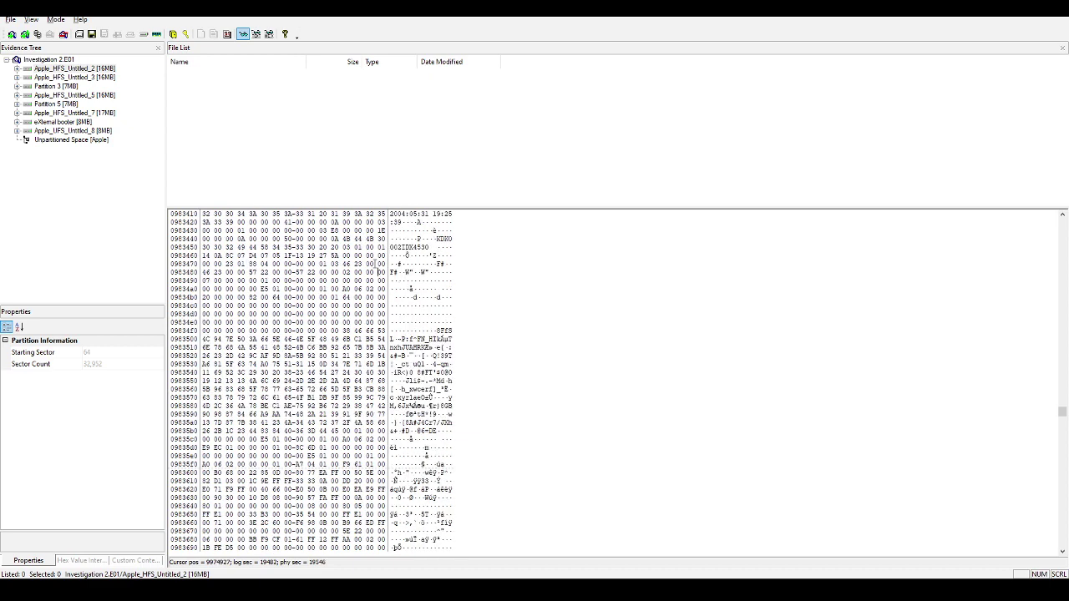
pyautogui.press('pageup')
pyautogui.press('pageup')
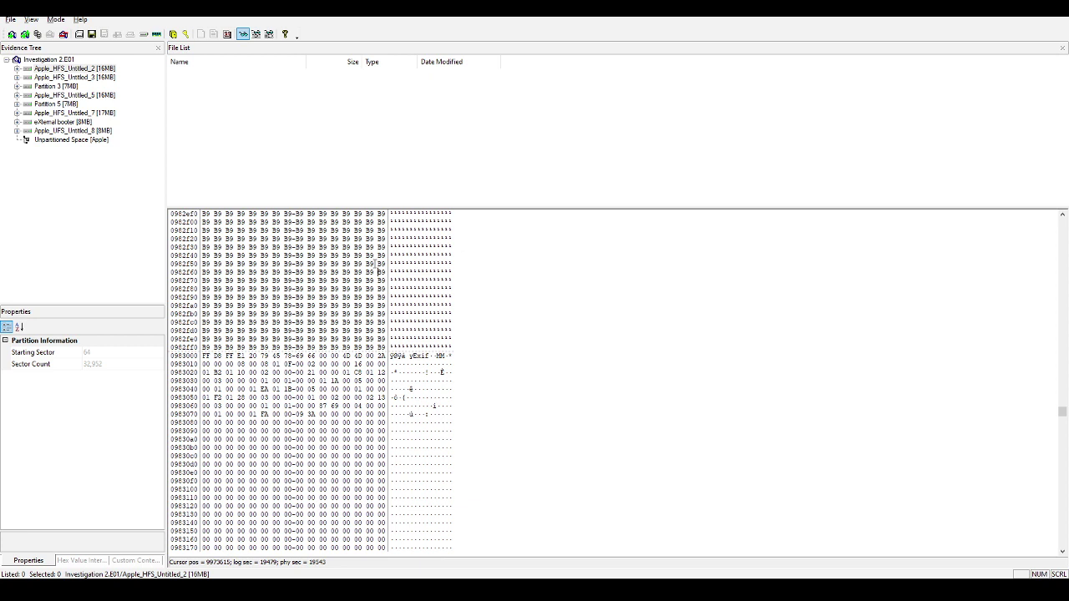
pyautogui.press('pageup')
pyautogui.press('pageup')
pyautogui.press('pageup')
pyautogui.press('pageup')
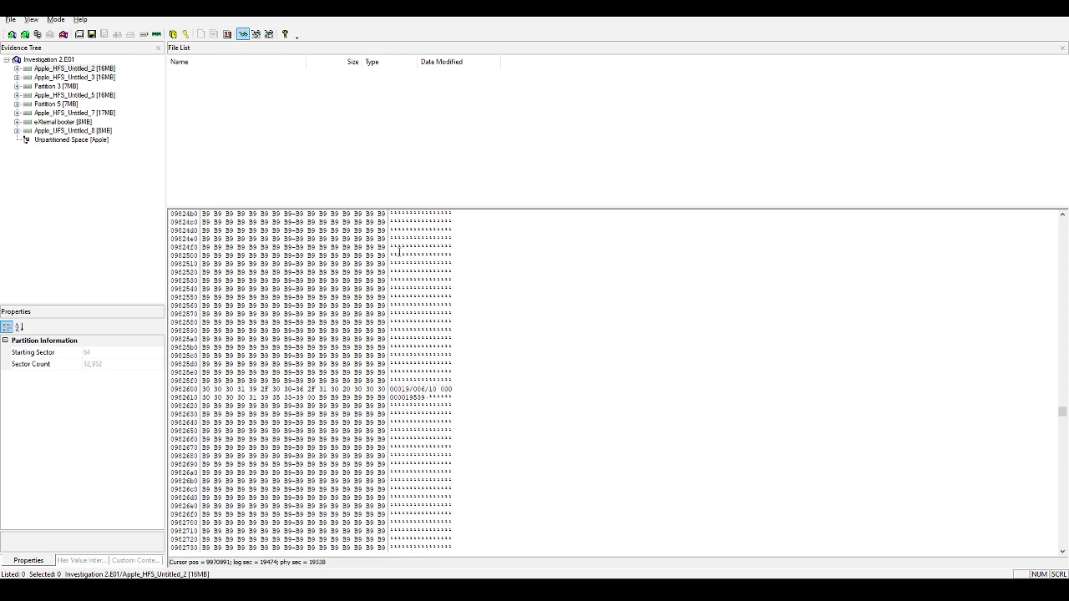
# - Check Apple_HFS_Untitled_3 and Partition 3, and expand the first three partitions in the evidence tree
pyautogui.click(66, 78)
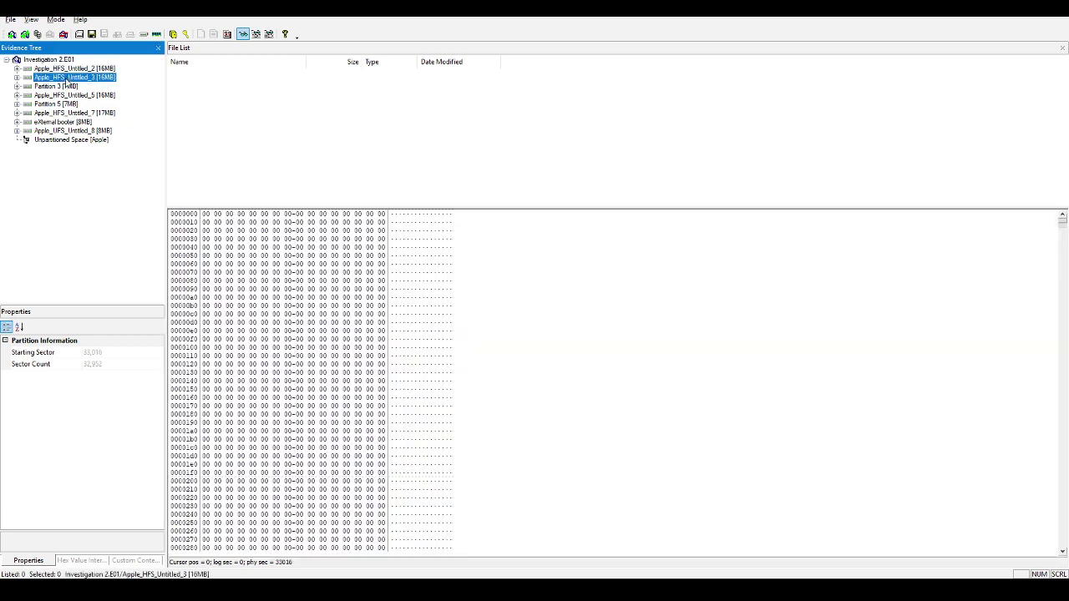
pyautogui.click(50, 87)
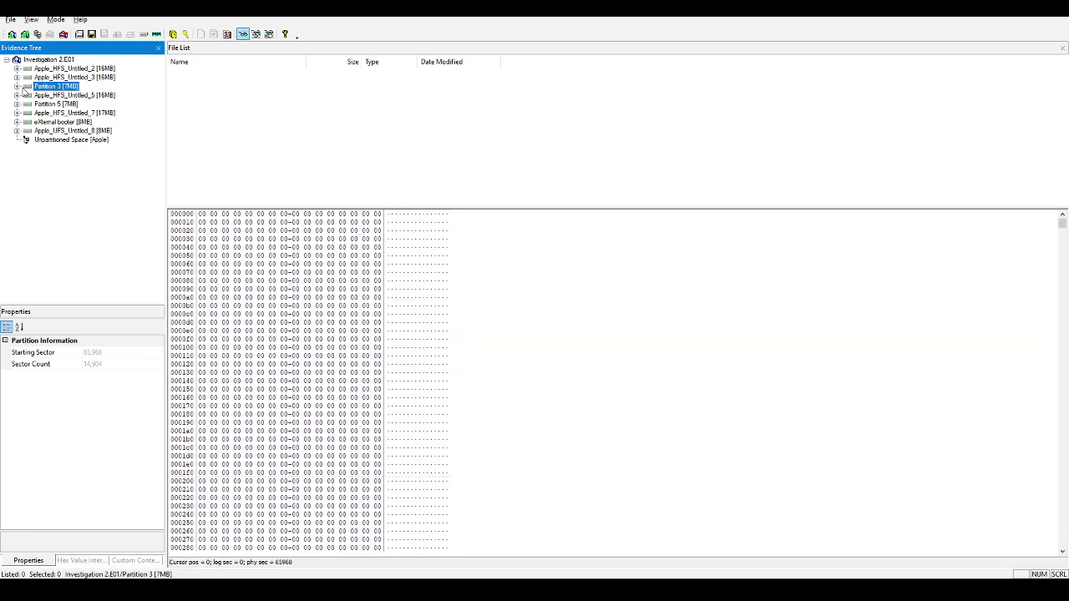
pyautogui.click(17, 86)
pyautogui.click(17, 77)
pyautogui.click(17, 68)
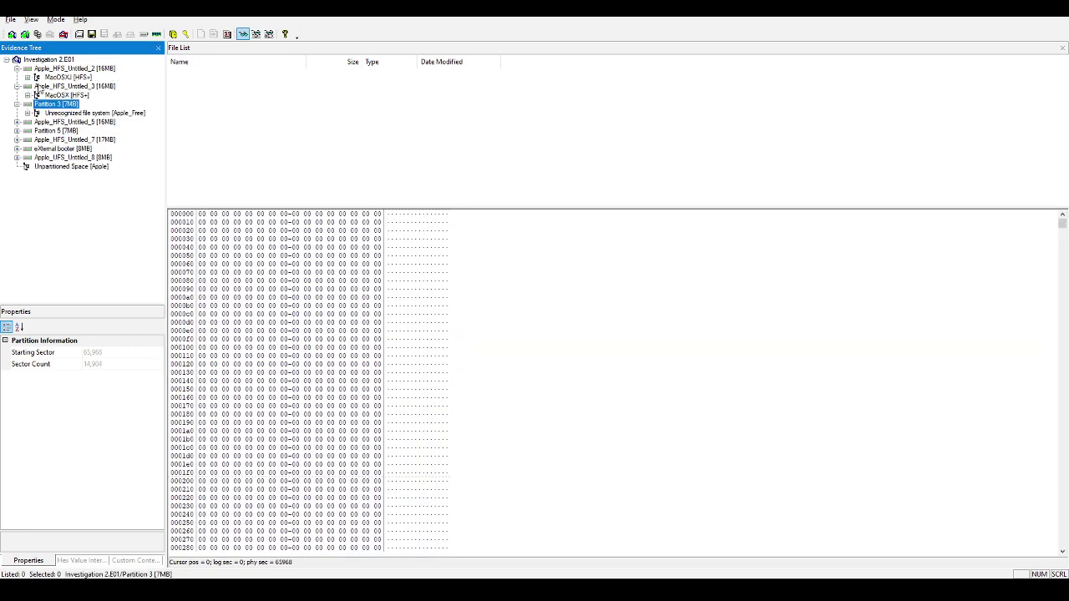
# - Open the MacOSXJ [HFS+] volume and inspect the hex data of its volume header down to the end
pyautogui.click(66, 77)
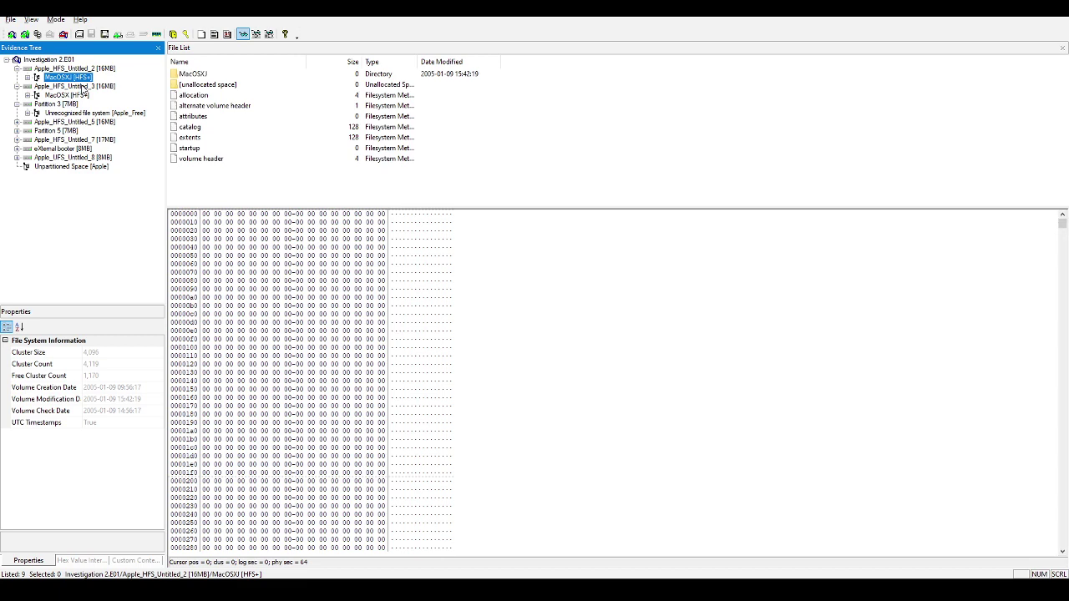
pyautogui.click(210, 161)
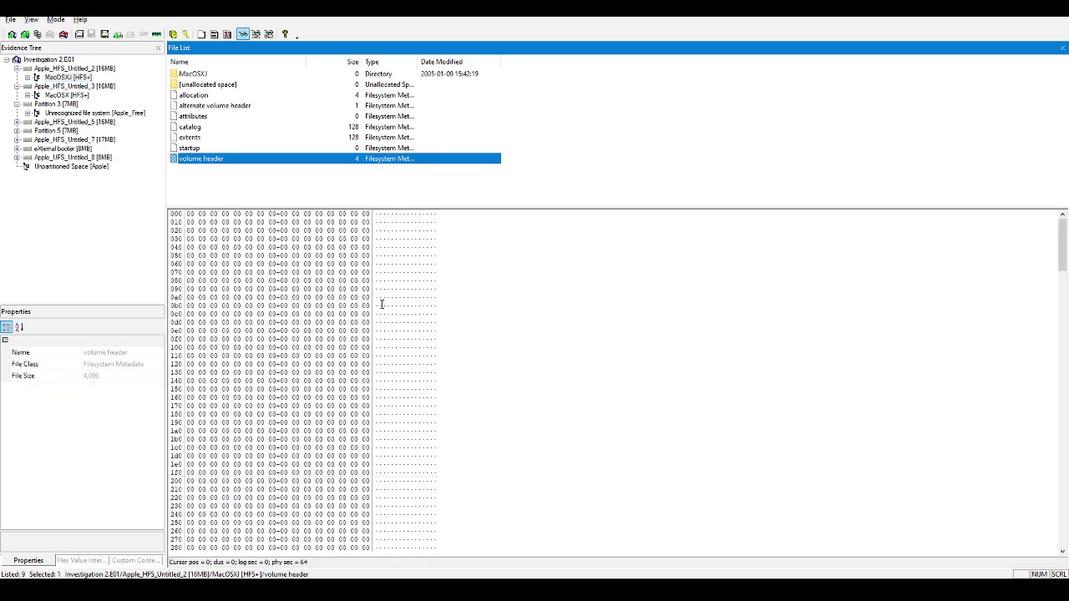
pyautogui.scroll(-3, 381, 304)
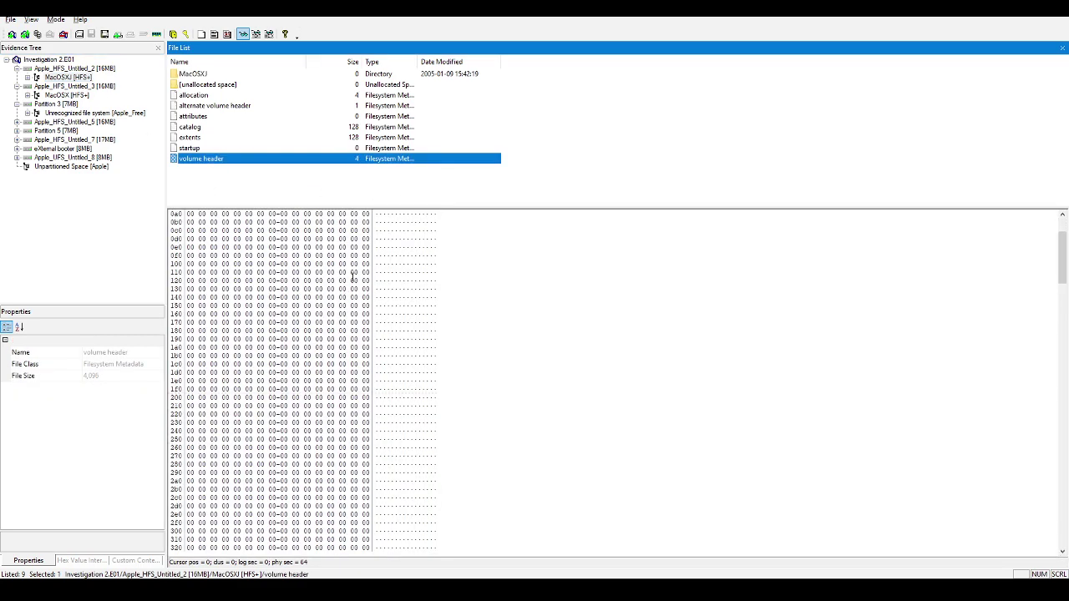
pyautogui.moveTo(1063, 260); pyautogui.dragTo(1063, 522)
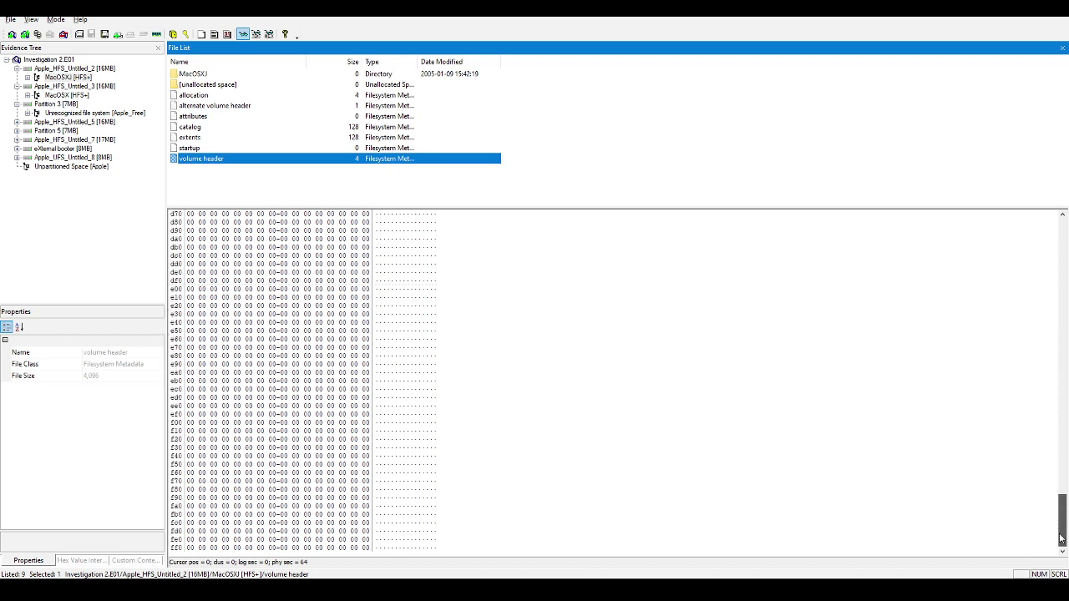
# - Check the MacOSXJ volume's startup, extents, catalog, attributes, alternate volume header and allocation entries
pyautogui.click(192, 147)
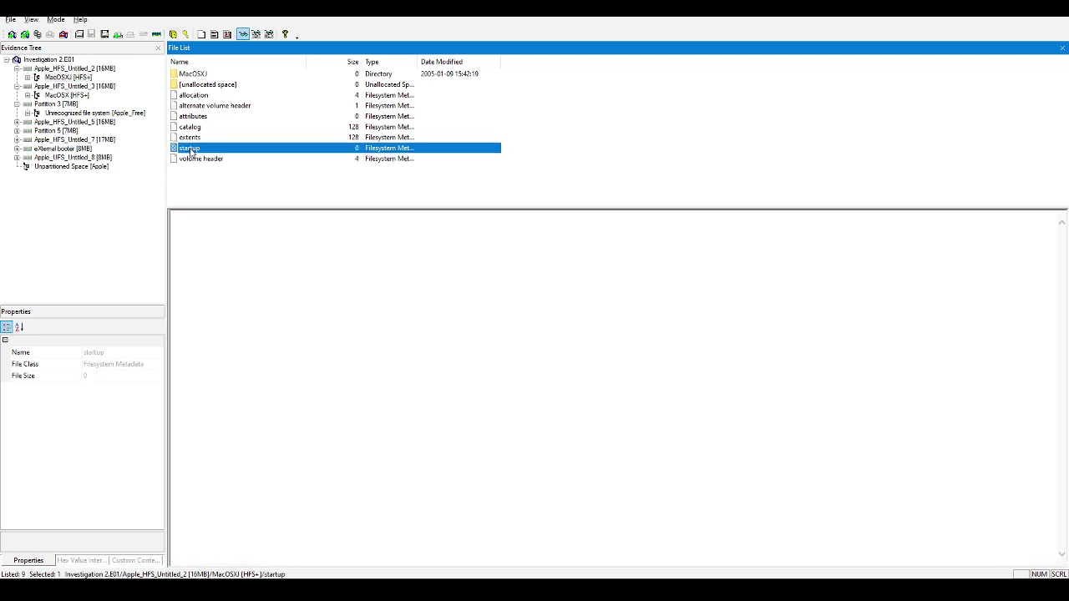
pyautogui.click(191, 137)
pyautogui.click(191, 127)
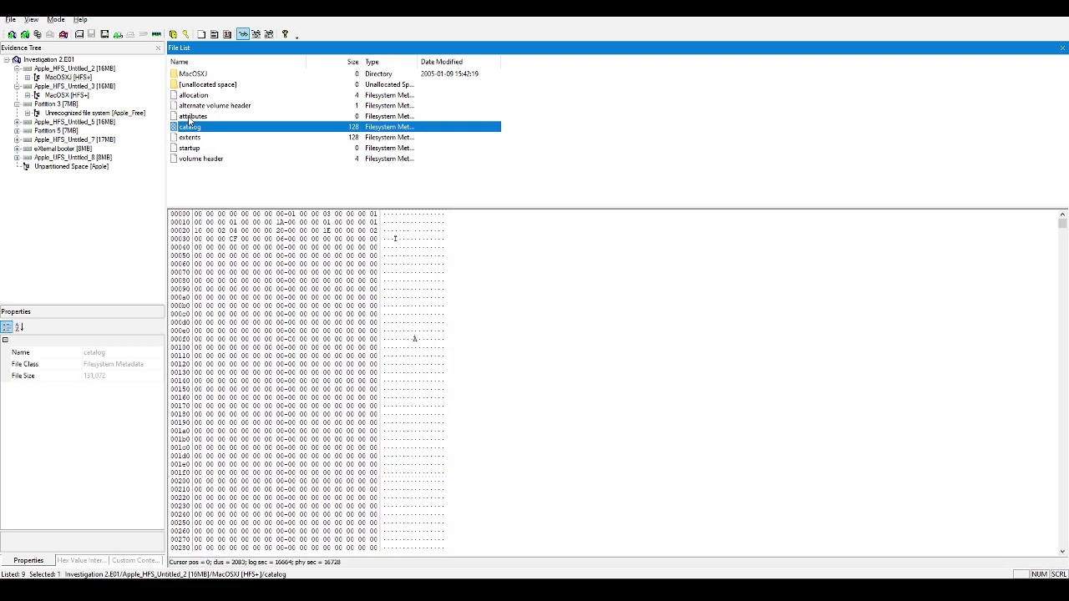
pyautogui.click(192, 117)
pyautogui.click(198, 106)
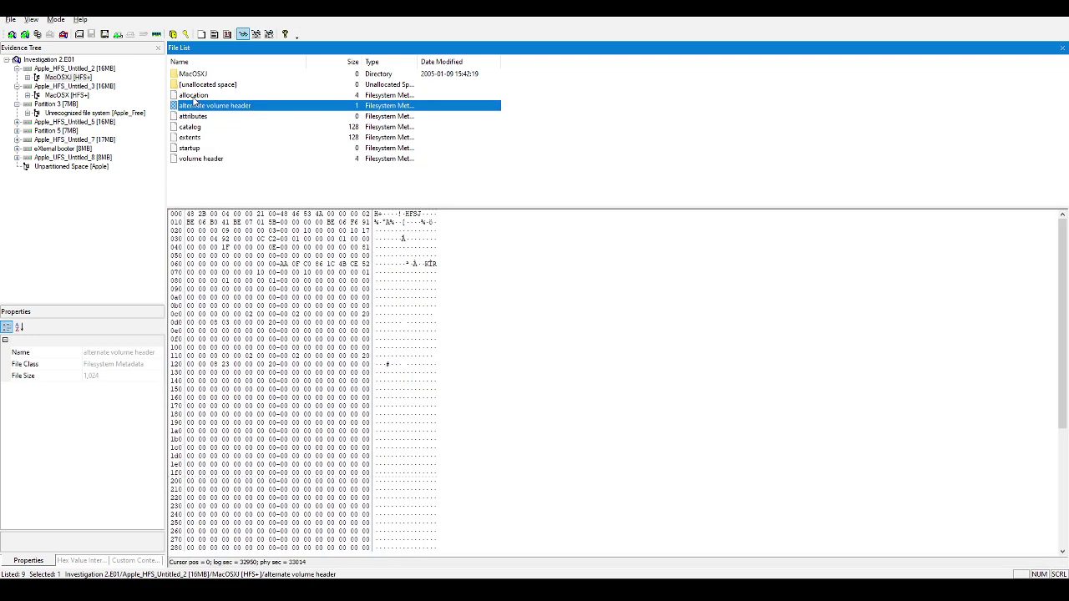
pyautogui.click(193, 95)
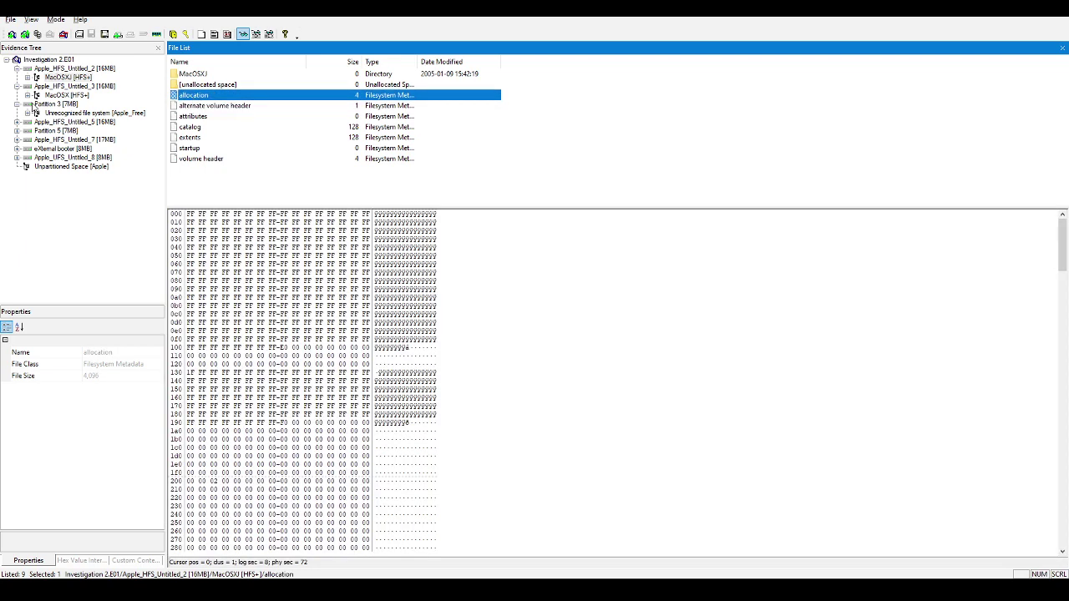
# - Expand the eXternal booter partition, open Boot OSX [HFS+] and inspect its volume header down to the end
pyautogui.click(17, 149)
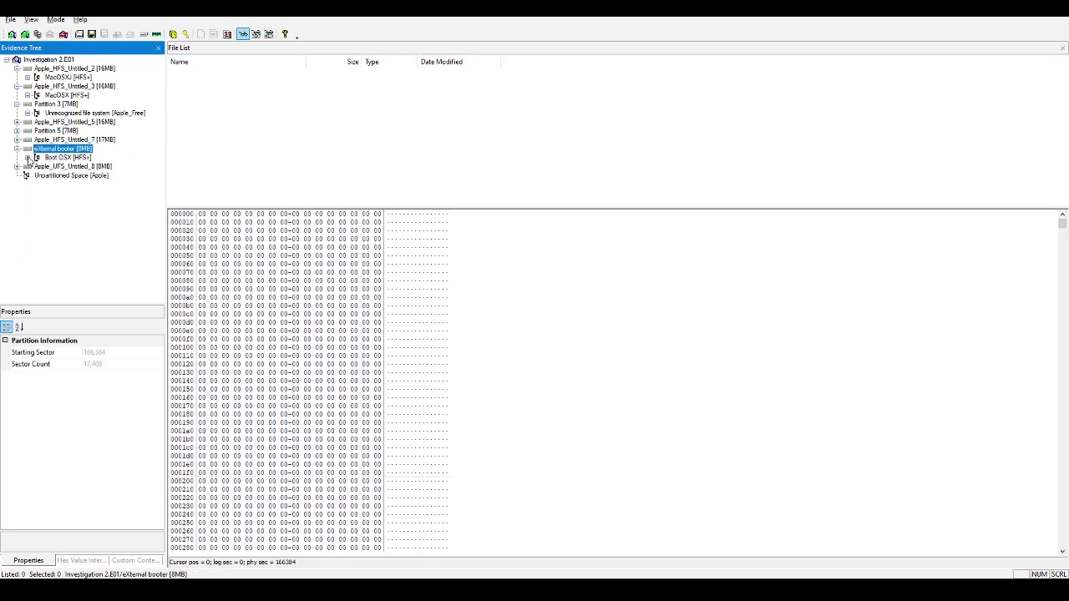
pyautogui.click(28, 158)
pyautogui.click(67, 158)
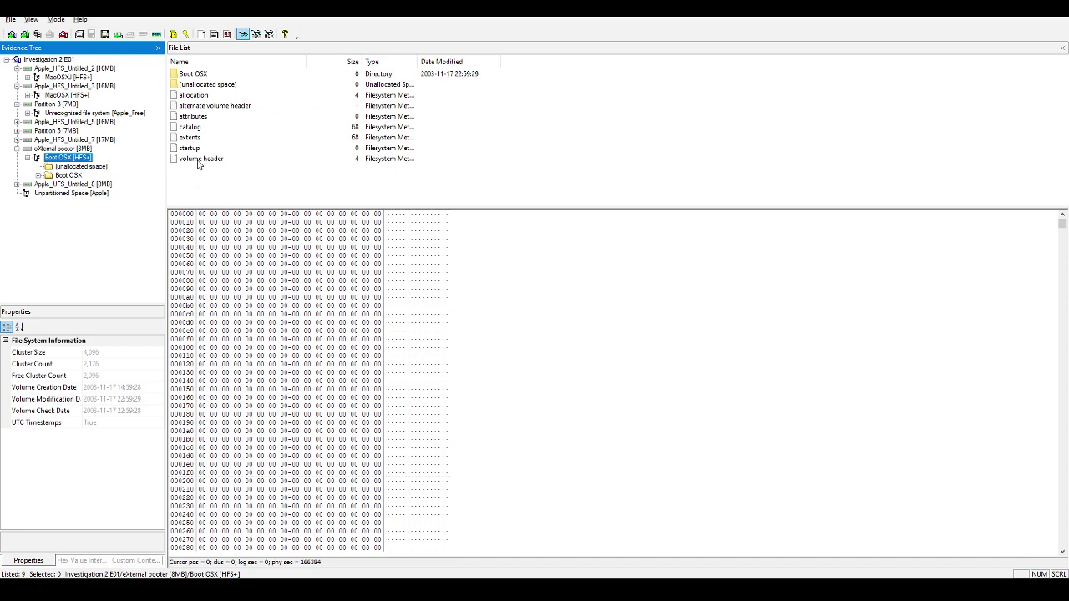
pyautogui.click(199, 160)
pyautogui.moveTo(1063, 242); pyautogui.dragTo(1062, 511)
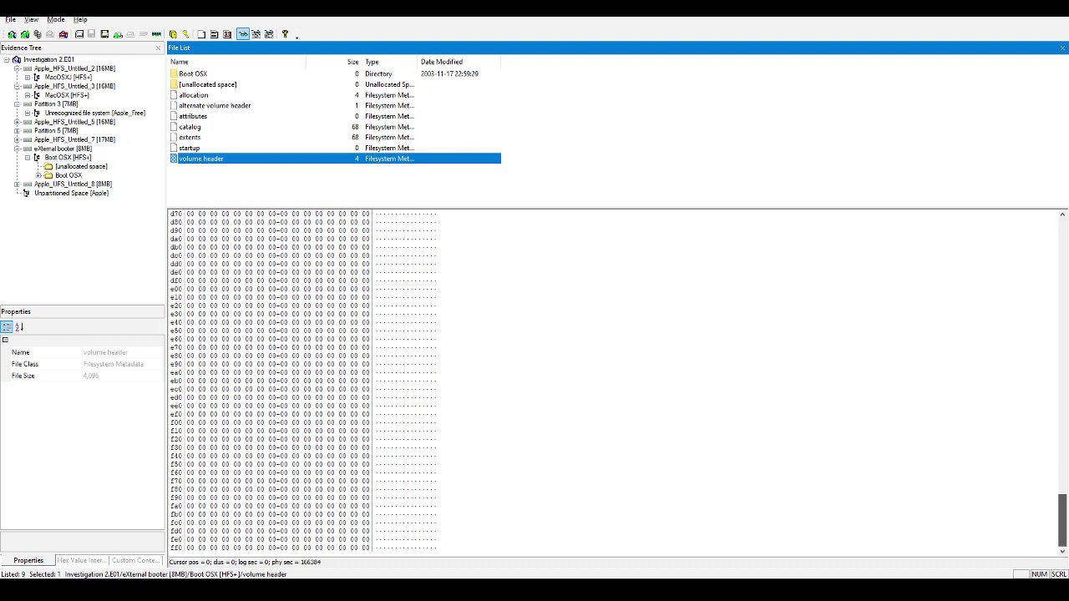
# - Check the Boot OSX volume's startup, extents, catalog, attributes, alternate volume header and allocation entries
pyautogui.click(192, 149)
pyautogui.click(192, 138)
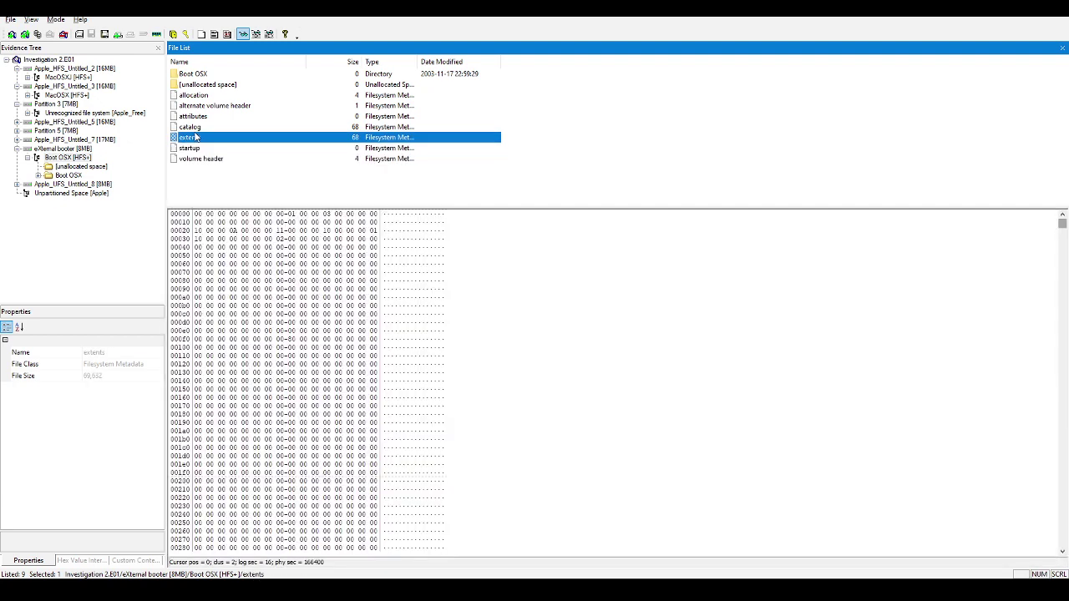
pyautogui.click(194, 127)
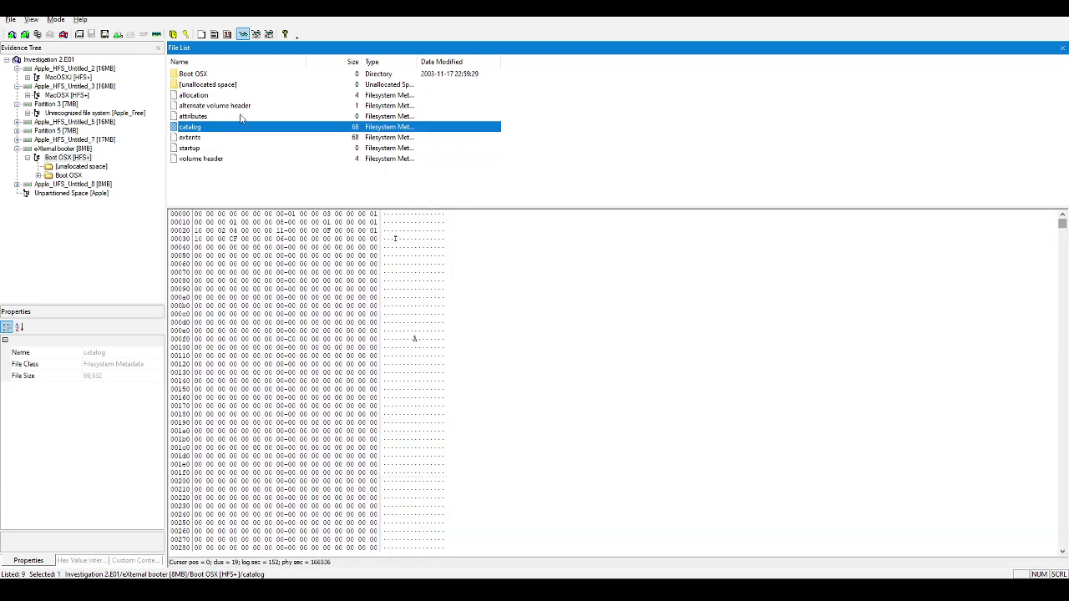
pyautogui.click(198, 117)
pyautogui.click(194, 105)
pyautogui.click(194, 95)
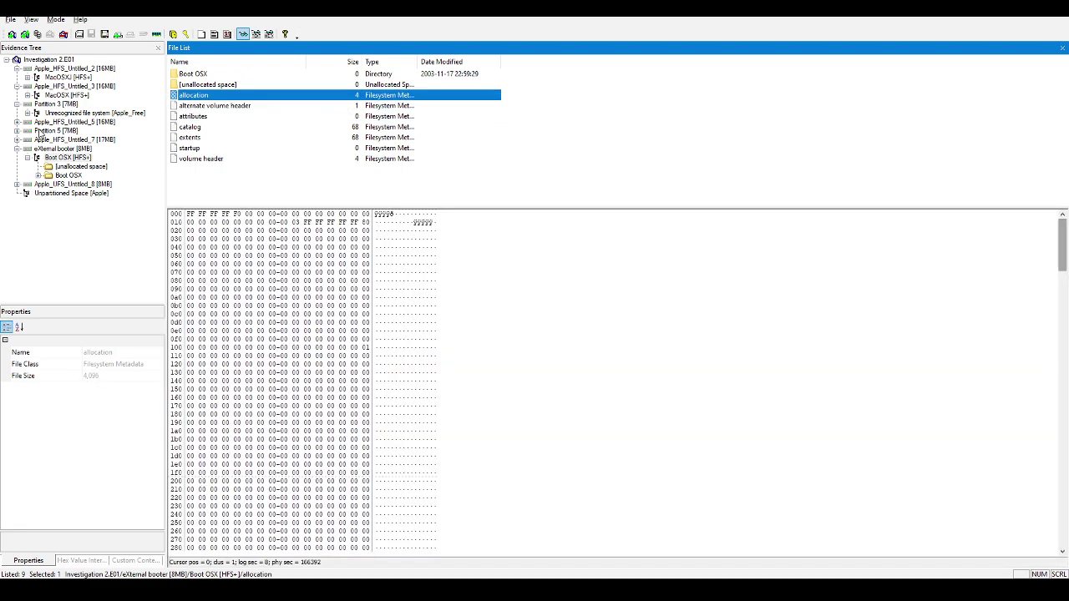
# - Open the Boot OSX volume's unallocated space and check the 0036 and 0249 entries
pyautogui.click(61, 166)
pyautogui.click(187, 75)
pyautogui.click(186, 85)
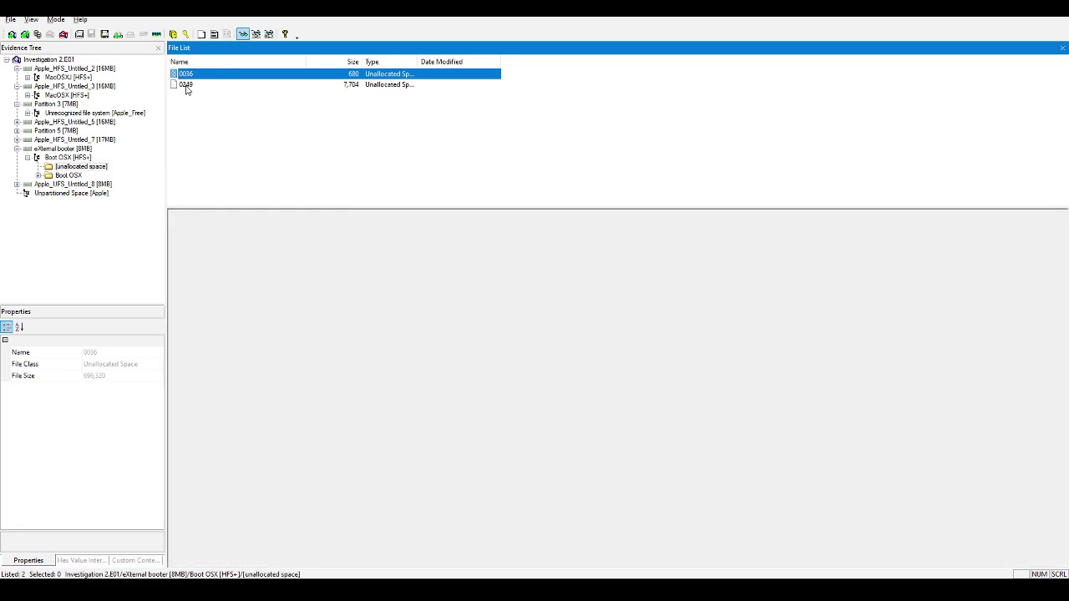
# - Open and expand the Boot OSX folder and view the contents of the BootX file
pyautogui.click(70, 175)
pyautogui.click(39, 176)
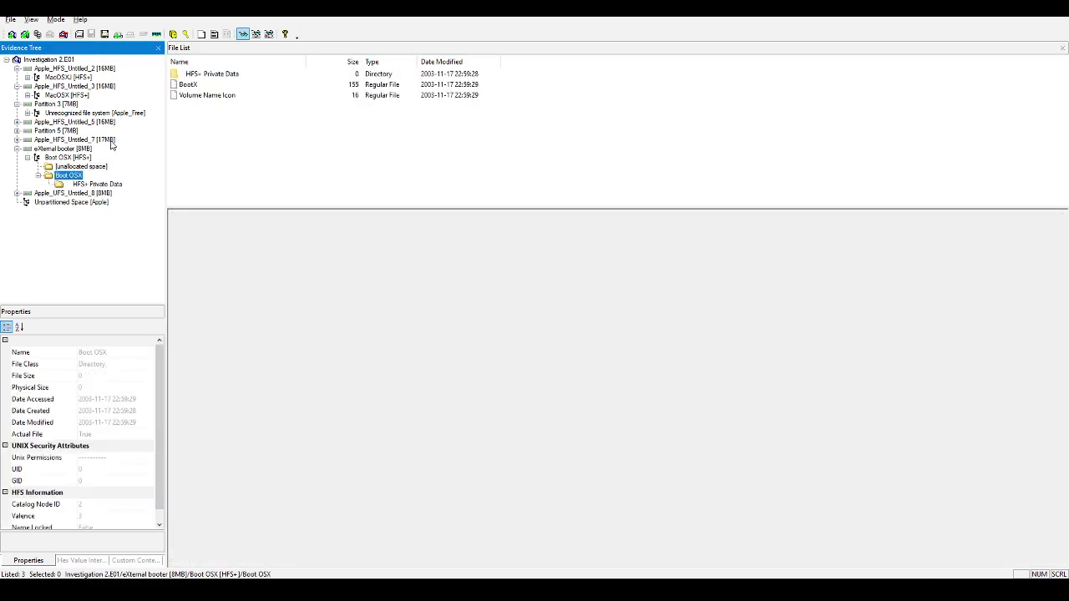
pyautogui.click(195, 87)
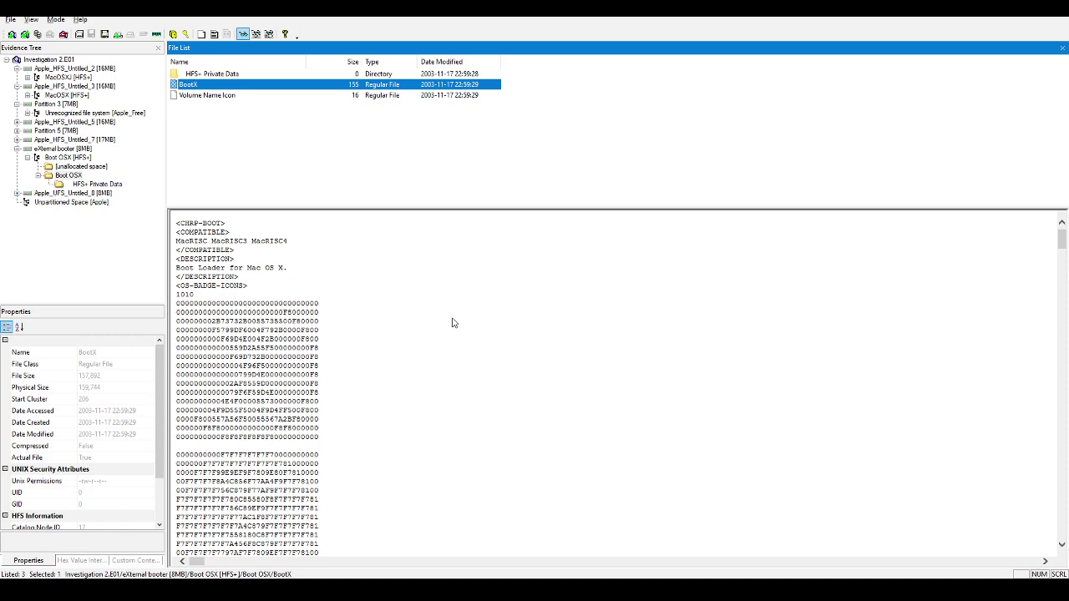
# - Read through the contents of the BootX file, from its boot script through the loader strings to the character tables
pyautogui.scroll(-2, 515, 360)
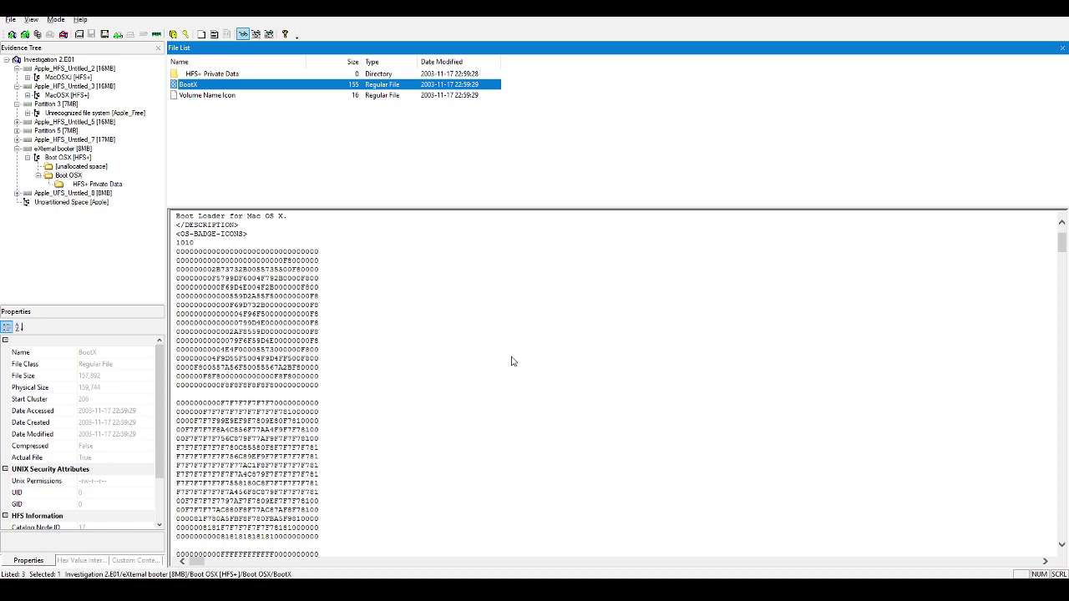
pyautogui.scroll(-10, 513, 361)
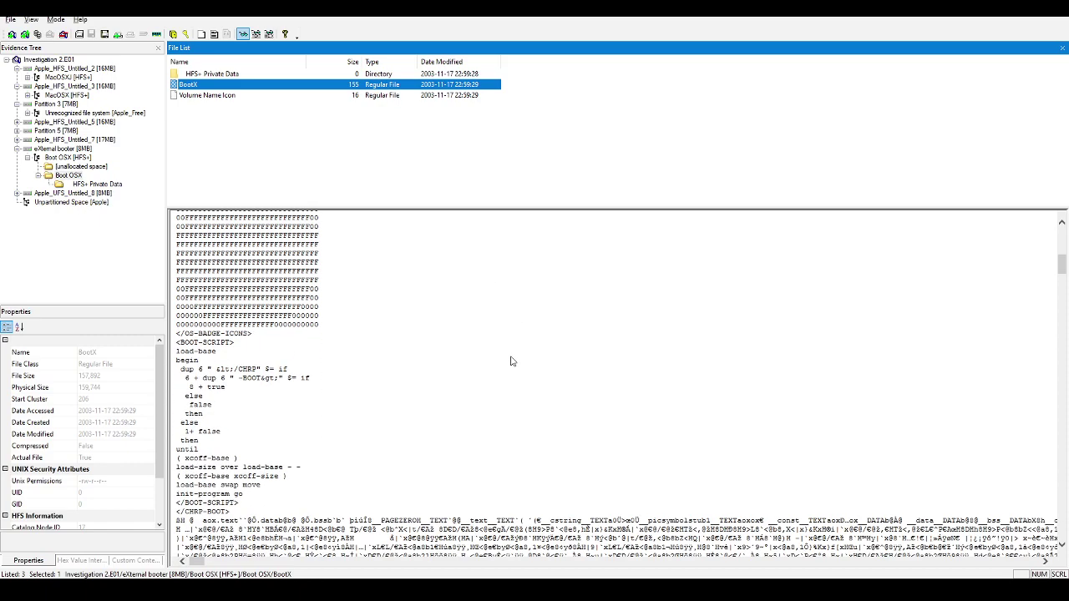
pyautogui.scroll(-4, 512, 361)
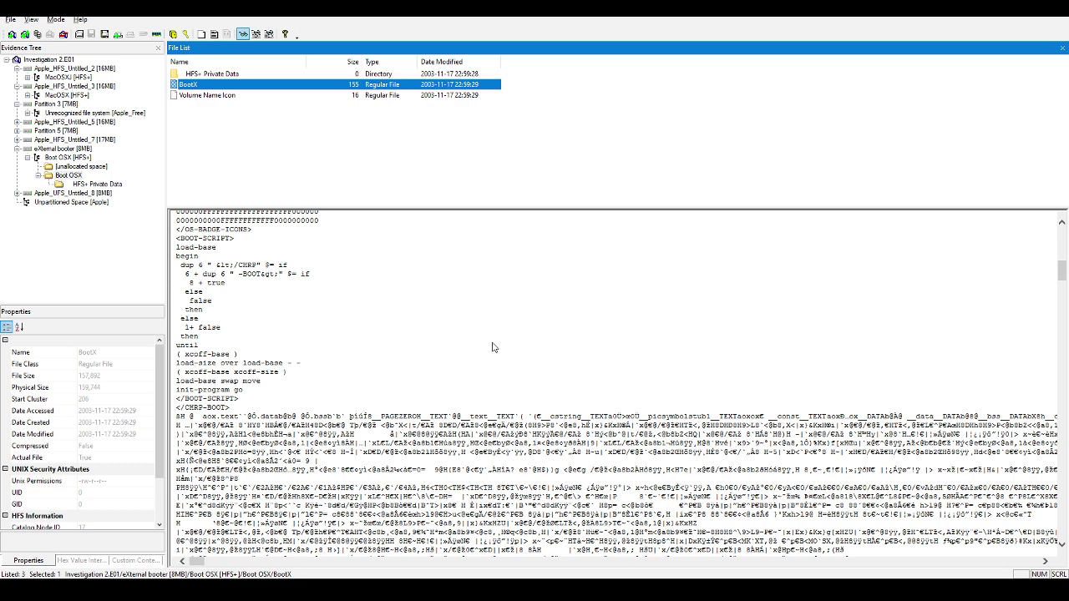
pyautogui.scroll(-2, 493, 347)
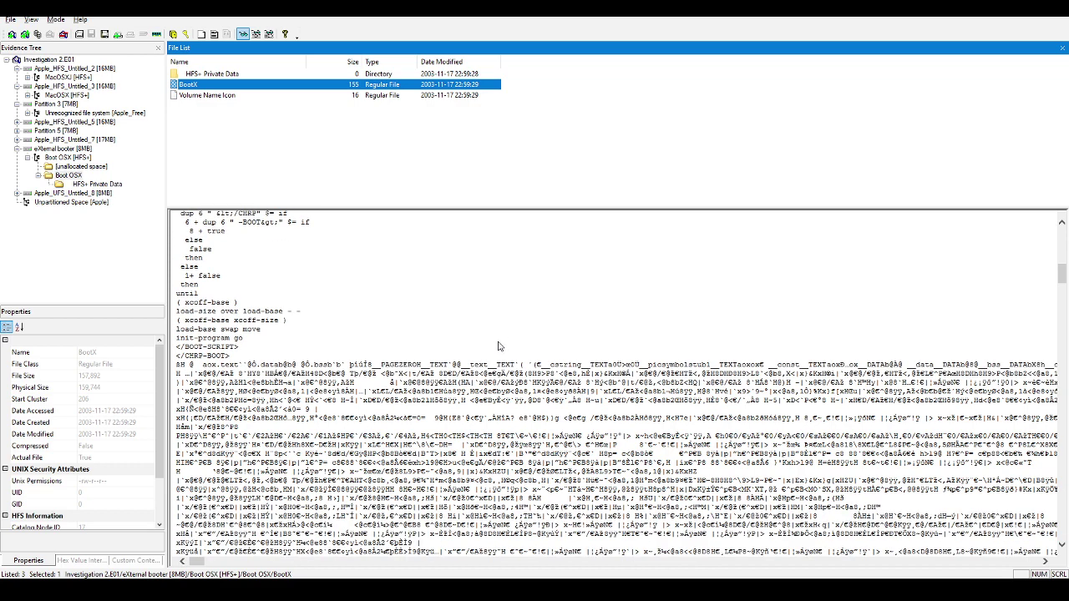
pyautogui.scroll(-2, 497, 345)
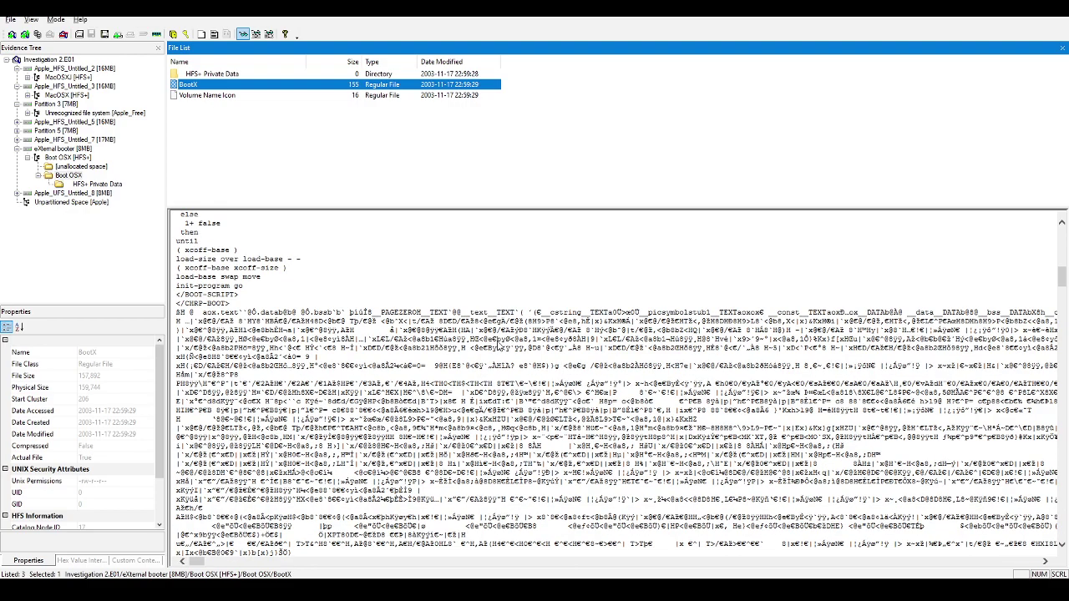
pyautogui.scroll(-8, 498, 345)
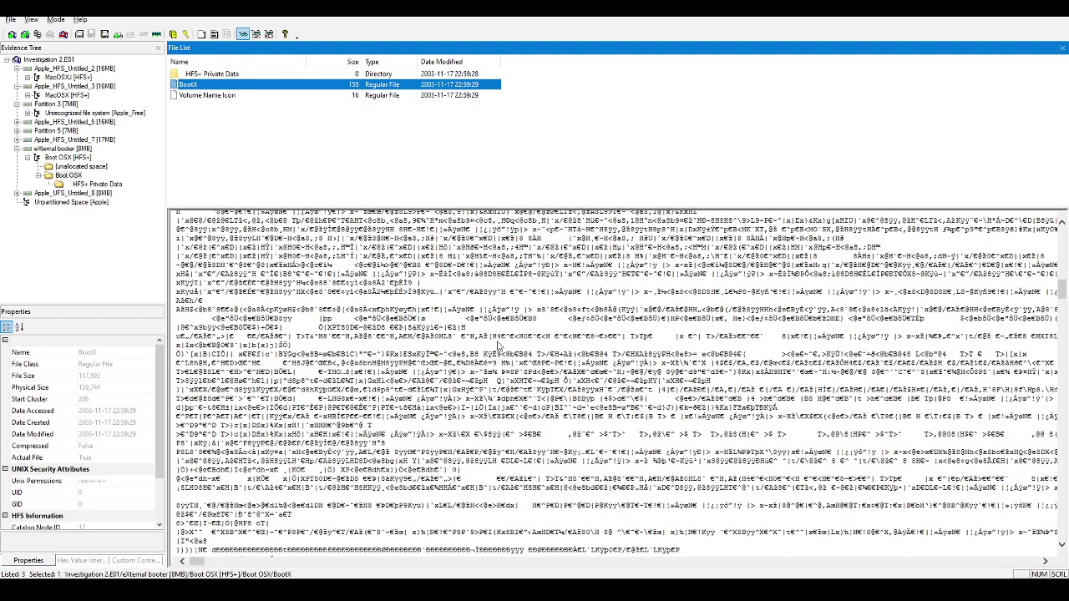
pyautogui.scroll(-8, 500, 345)
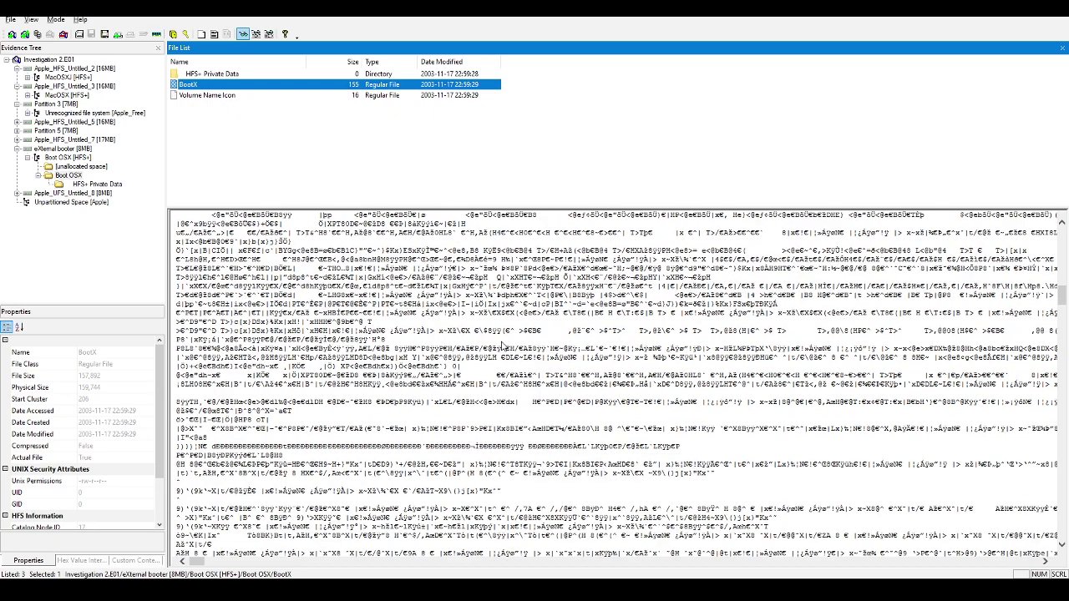
pyautogui.scroll(-2, 501, 344)
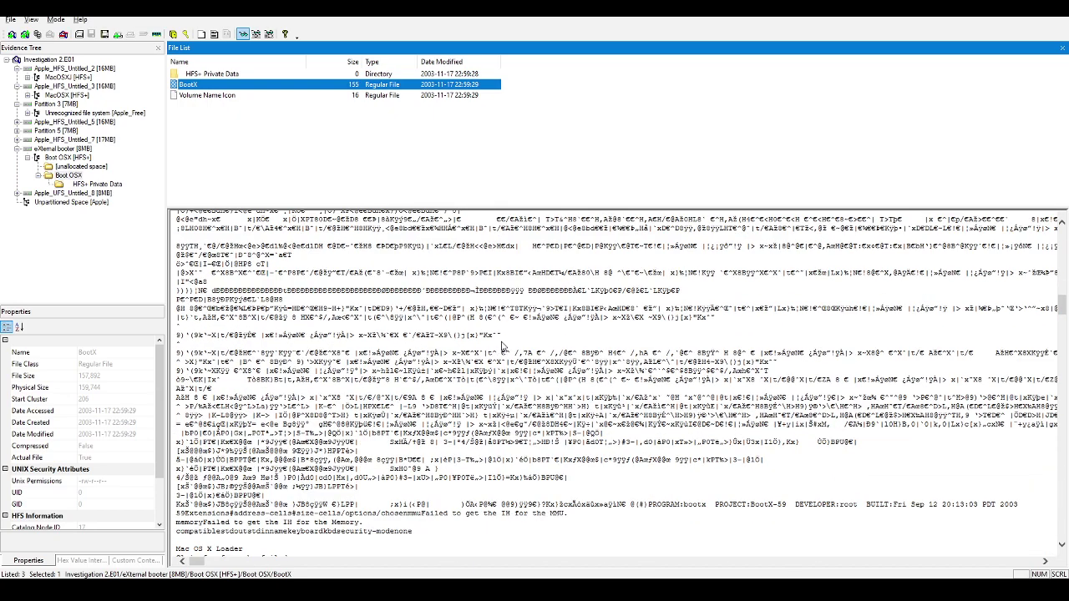
pyautogui.scroll(-2, 500, 345)
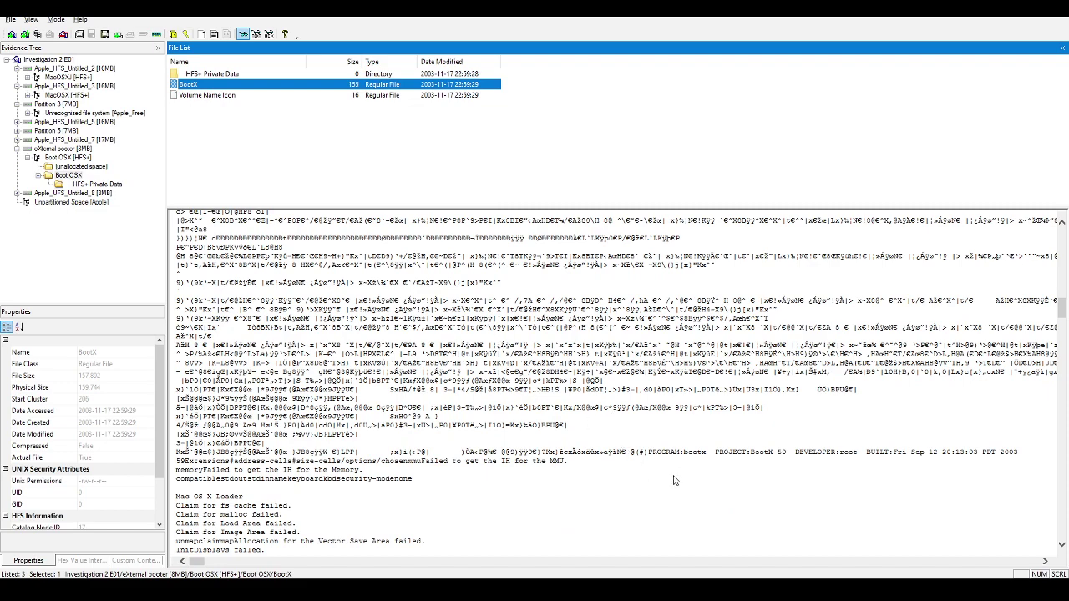
pyautogui.scroll(-6, 672, 478)
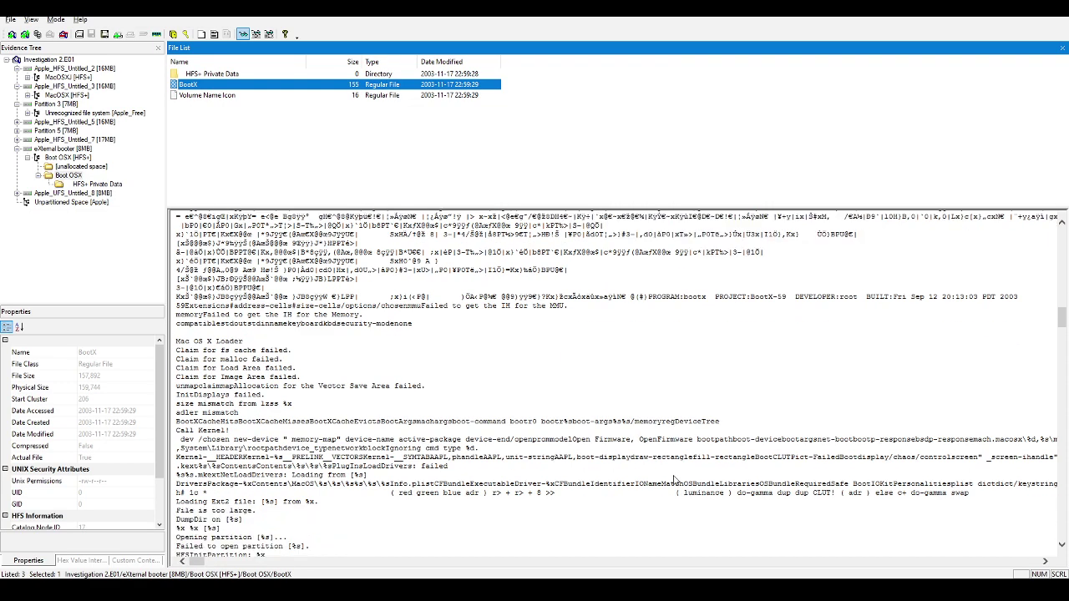
pyautogui.scroll(-2, 587, 511)
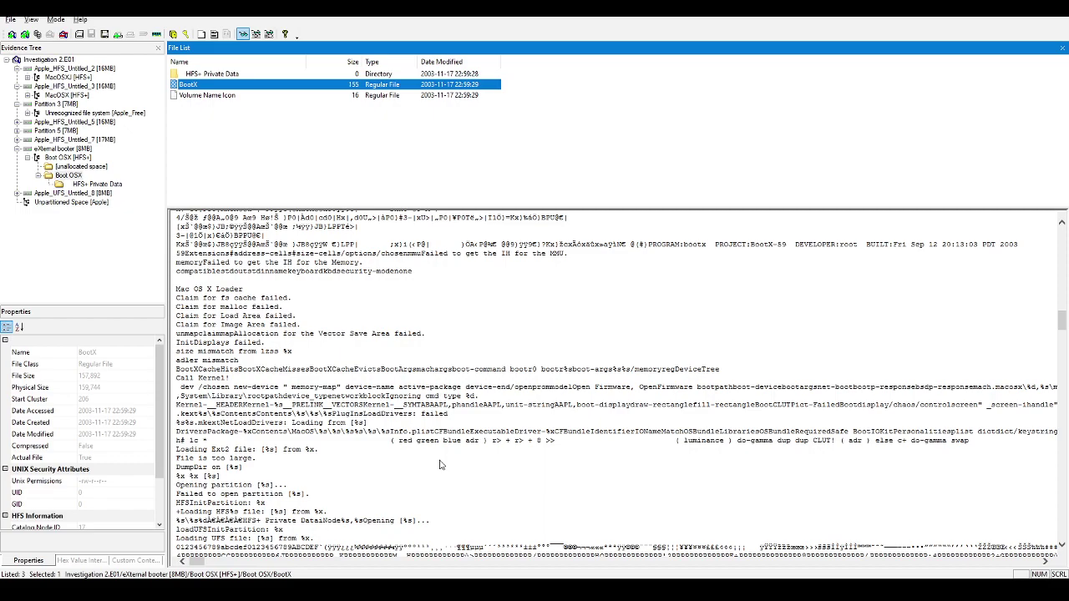
pyautogui.scroll(-10, 440, 464)
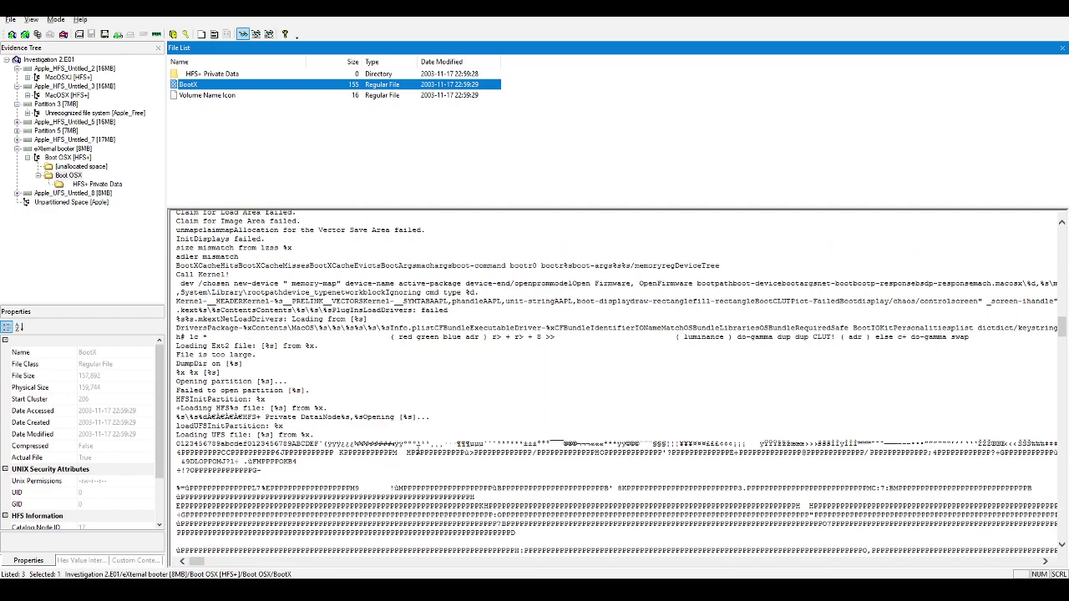
pyautogui.scroll(-10, 433, 449)
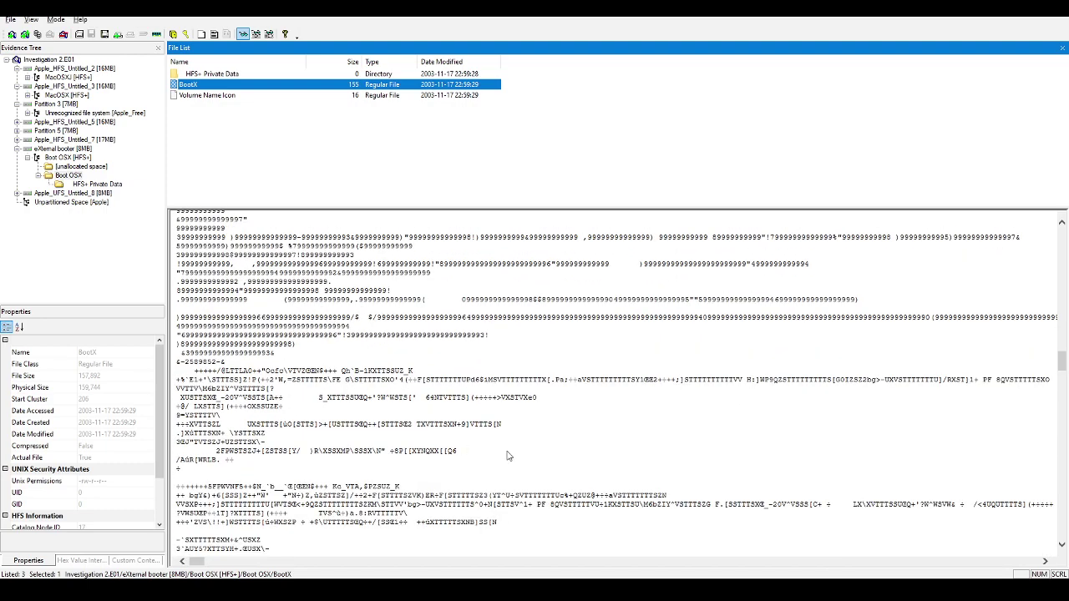
pyautogui.scroll(-10, 540, 465)
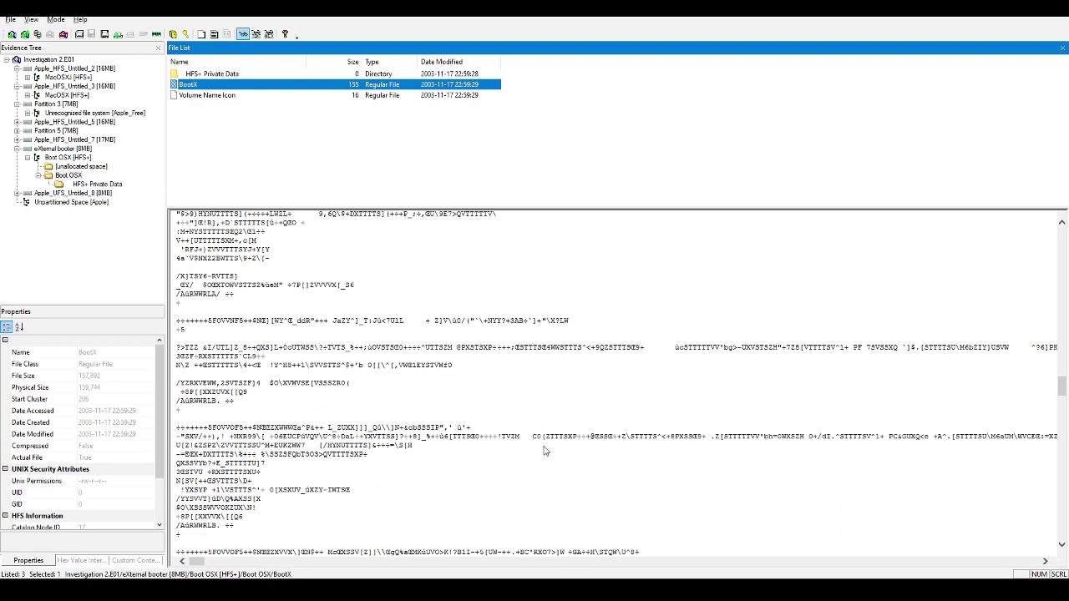
pyautogui.scroll(-10, 543, 451)
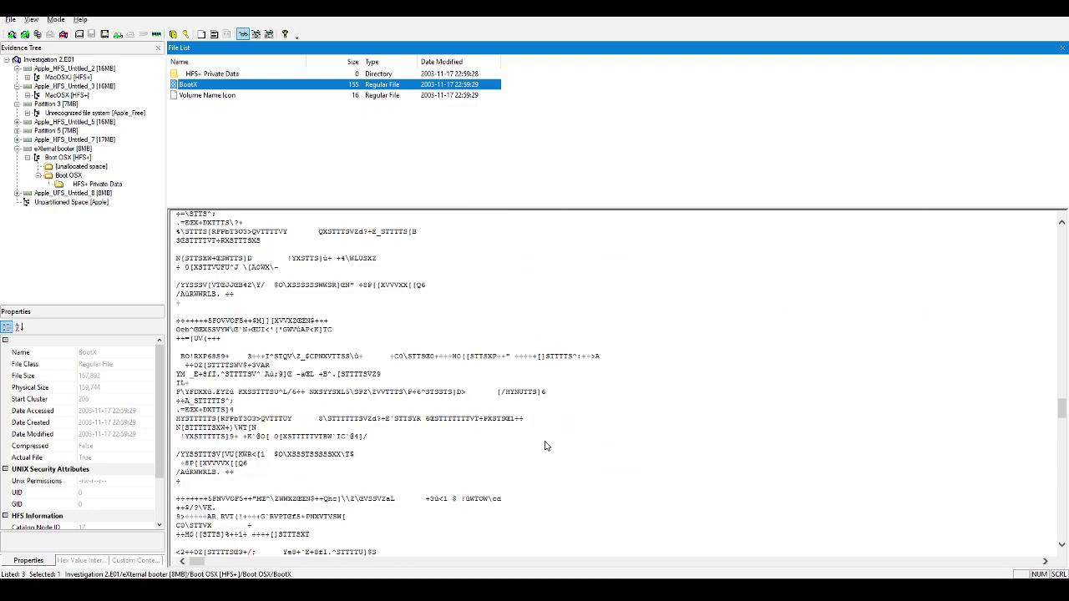
pyautogui.scroll(-10, 544, 446)
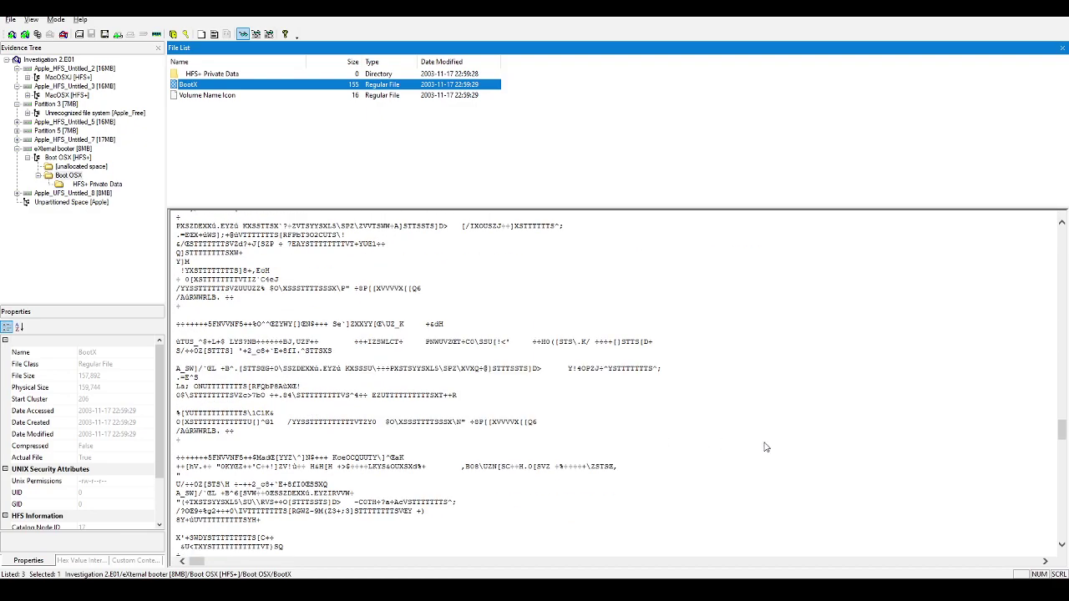
pyautogui.scroll(-10, 763, 447)
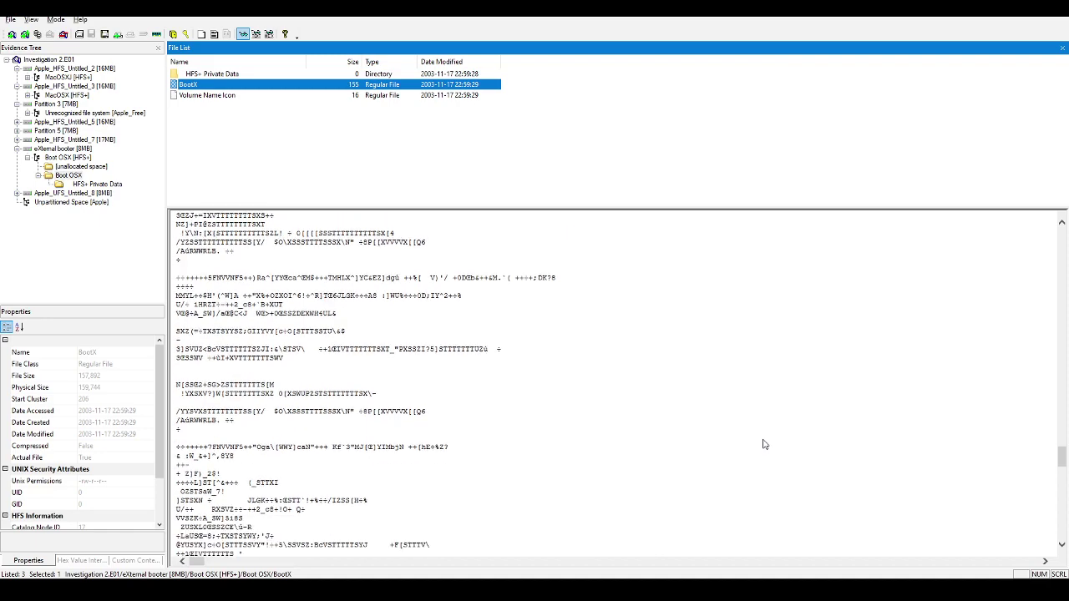
pyautogui.scroll(-10, 765, 443)
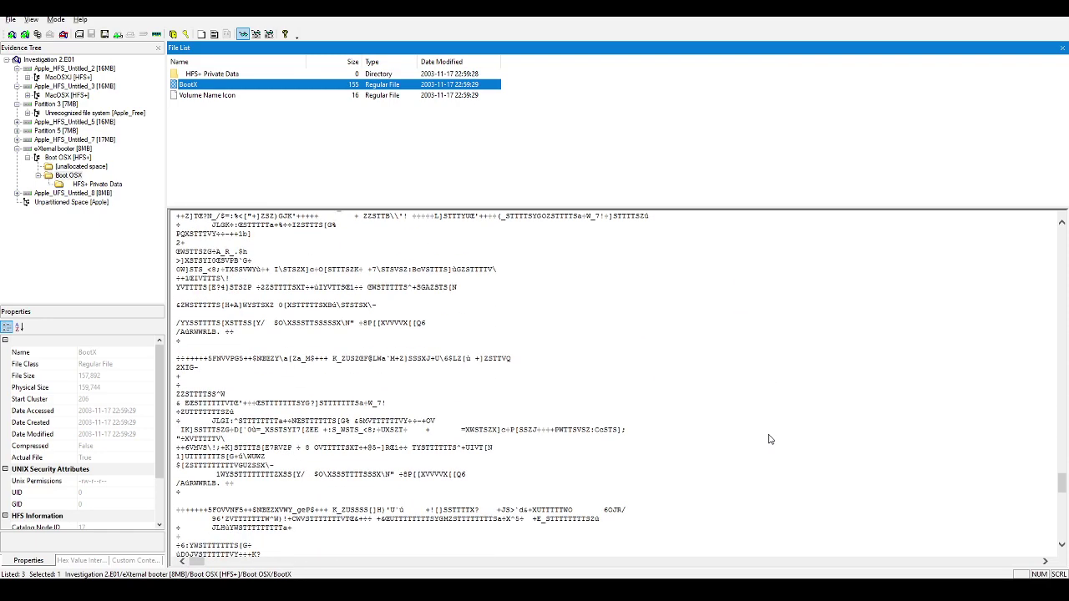
pyautogui.scroll(-10, 769, 439)
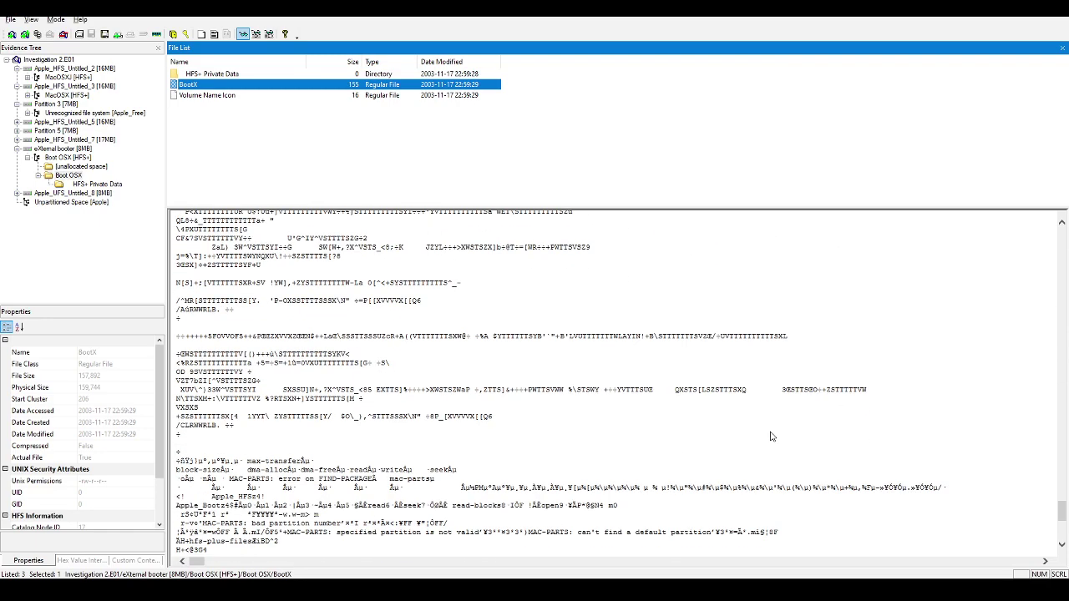
pyautogui.scroll(-4, 772, 436)
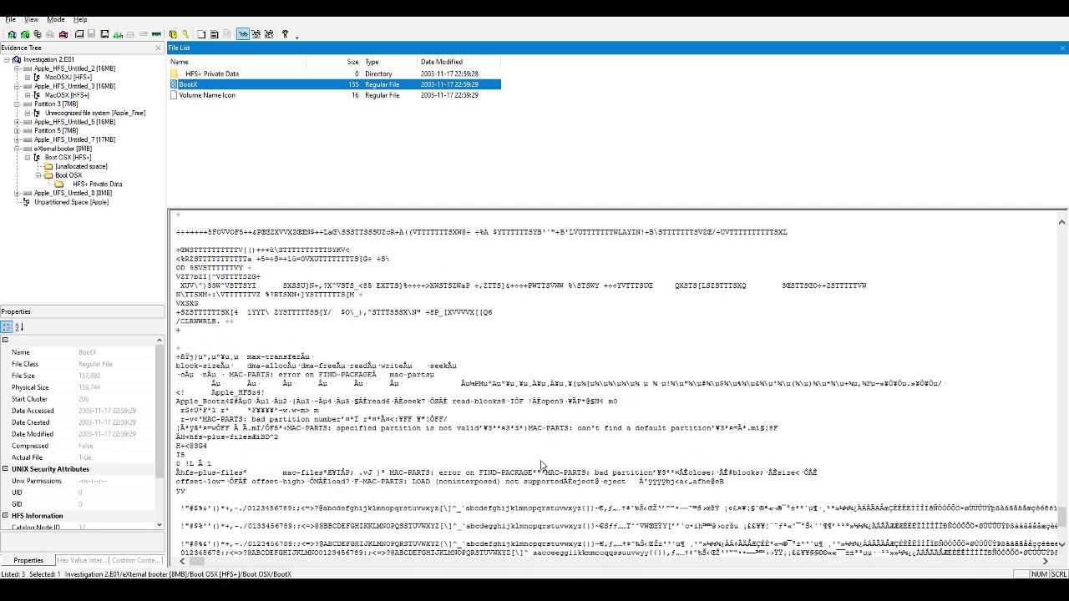
pyautogui.scroll(-7, 543, 465)
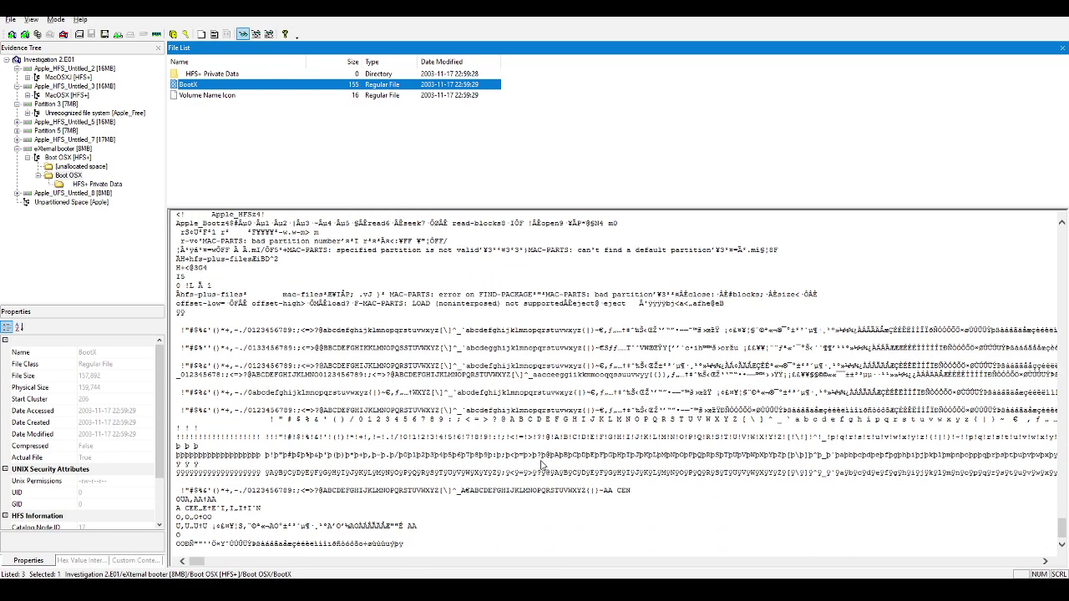
# - Inspect the Volume Name Icon file to its end and check the HFS+ Private Data folder in Boot OSX
pyautogui.click(206, 96)
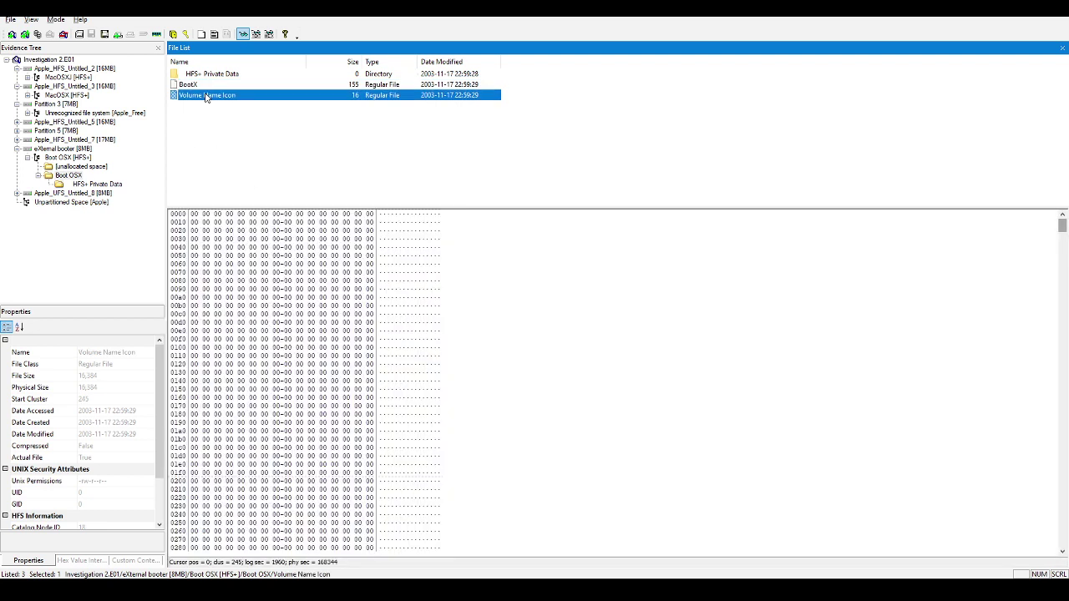
pyautogui.moveTo(1062, 222); pyautogui.dragTo(1062, 541)
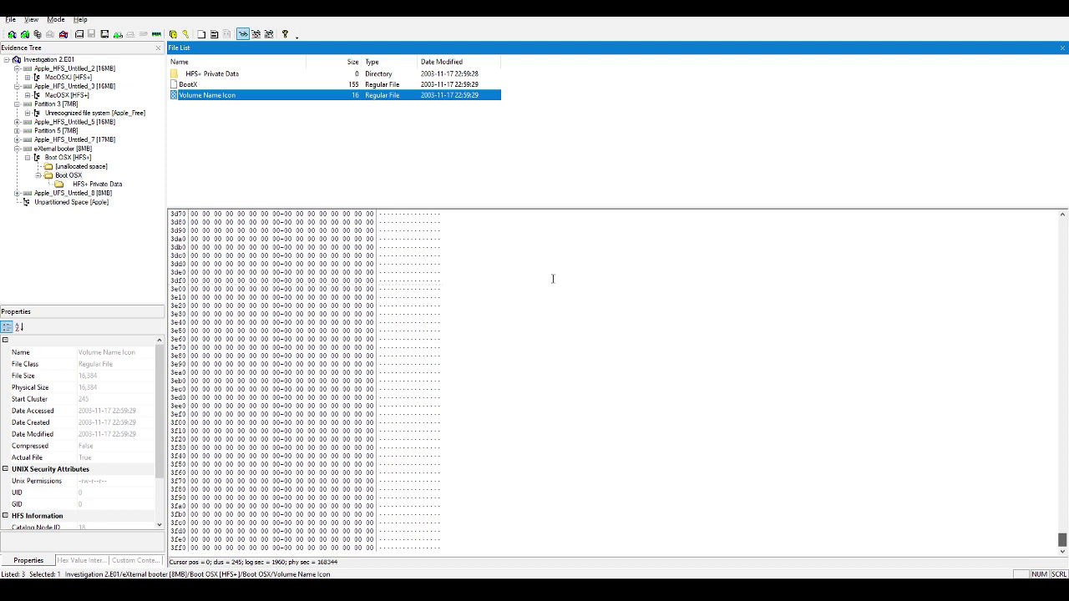
pyautogui.click(220, 76)
pyautogui.click(83, 186)
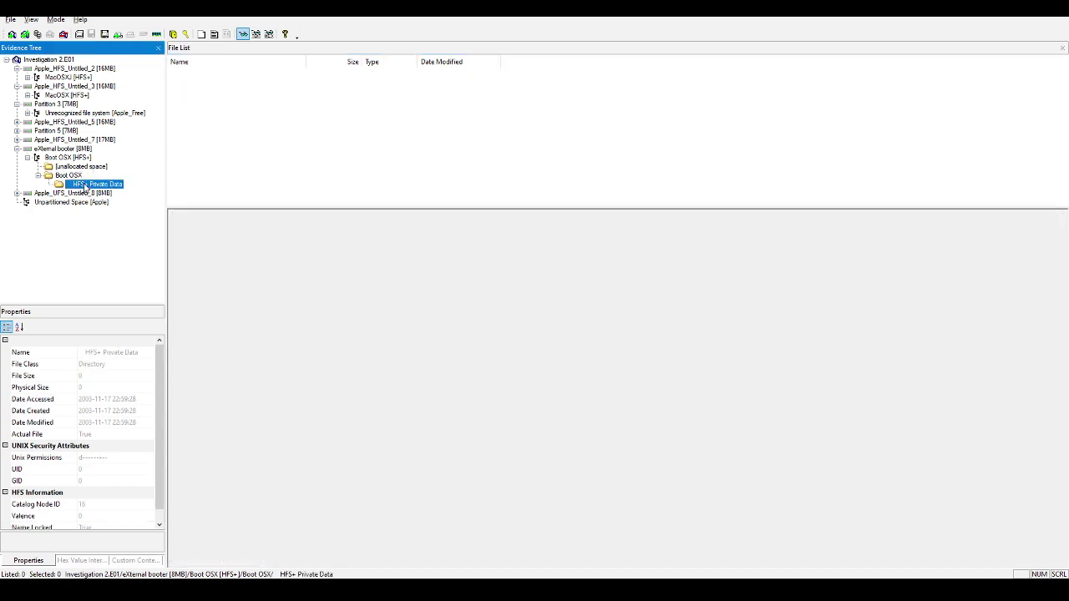
# - Expand Partition 5, open its unrecognized file system and inspect the unallocated space down to the end
pyautogui.click(50, 132)
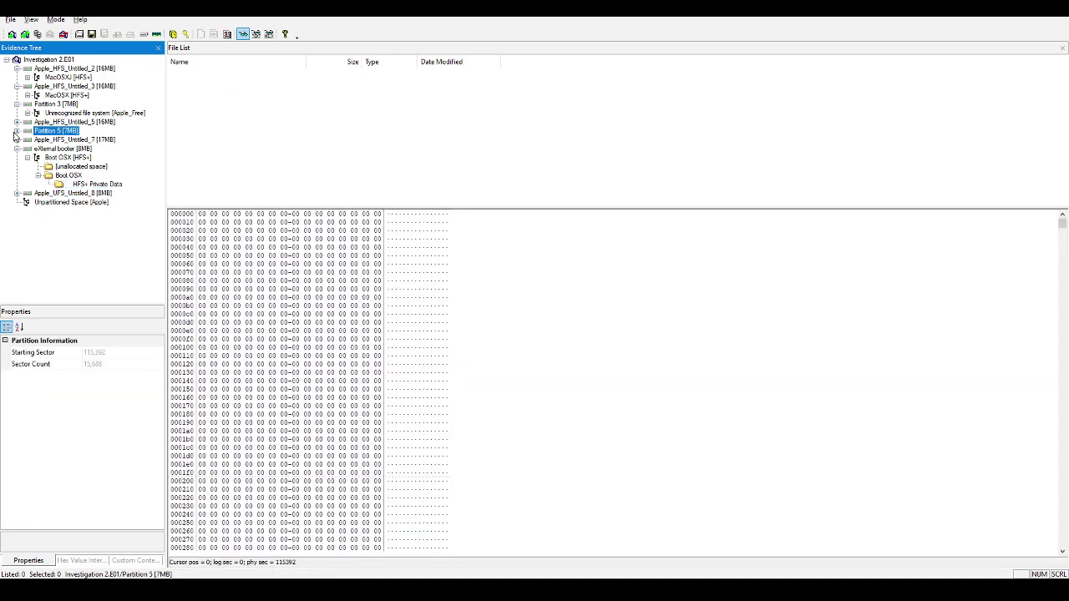
pyautogui.click(17, 132)
pyautogui.click(55, 139)
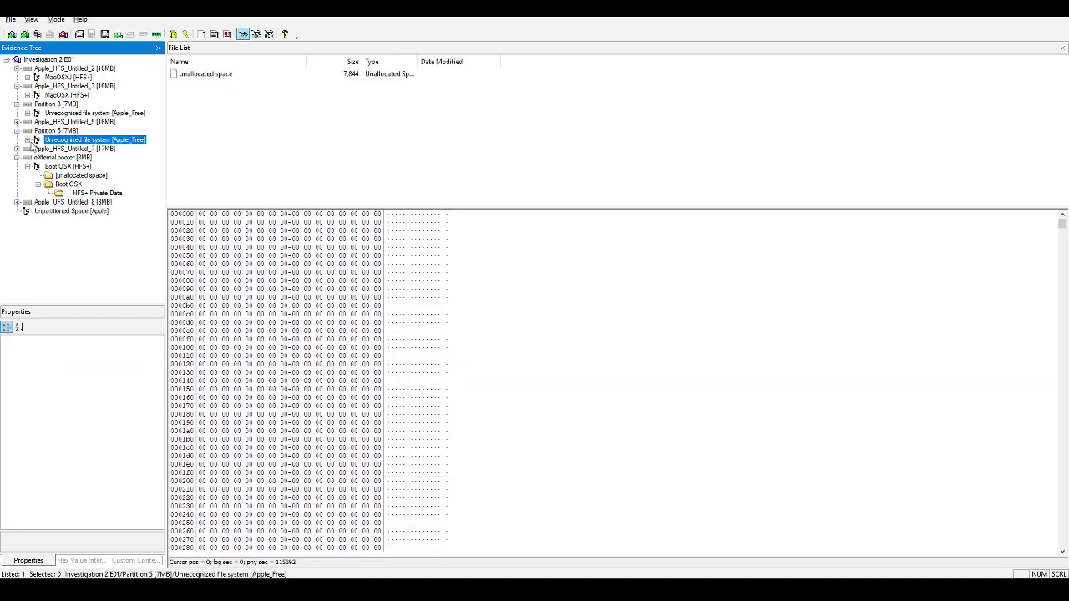
pyautogui.click(203, 74)
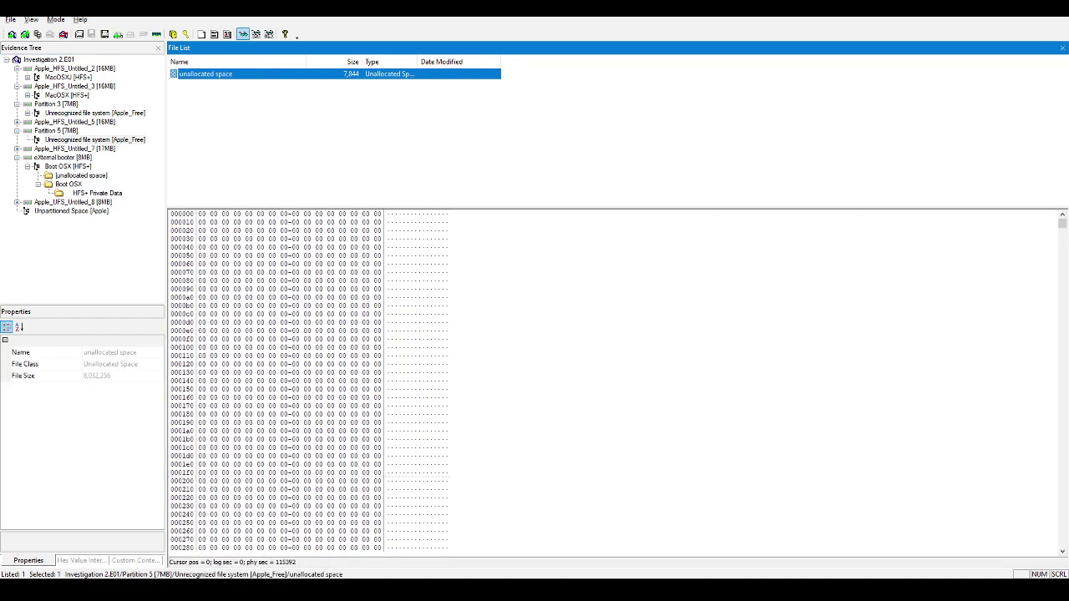
pyautogui.moveTo(1061, 224); pyautogui.dragTo(1048, 567)
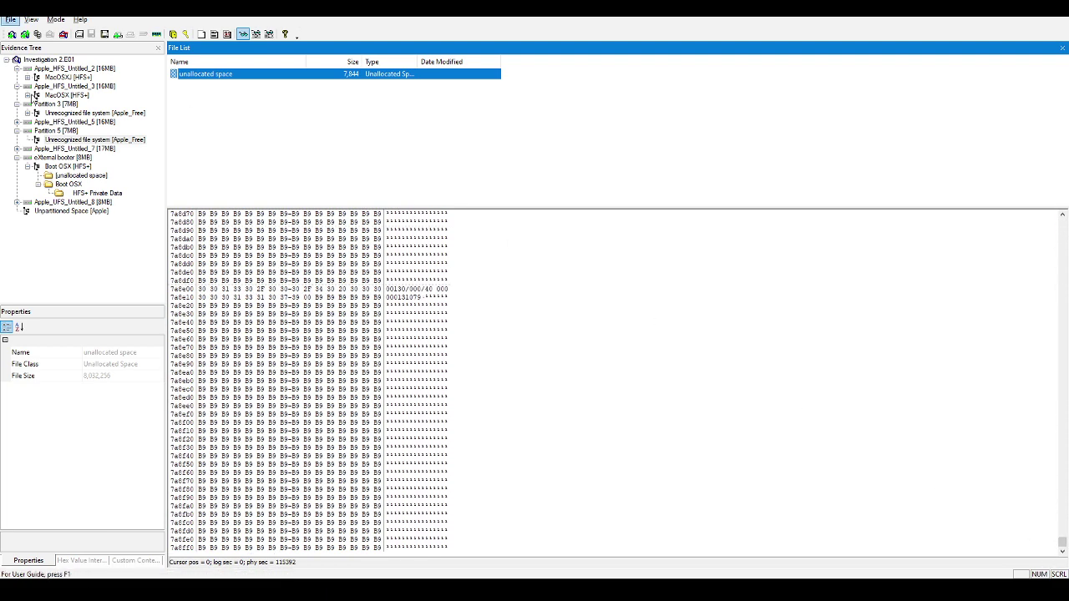
# - Expand the Apple_HFS_Untitled_5 partition and its MacOSXD [HFS+] volume, and inspect the volume header down to the end
pyautogui.click(17, 122)
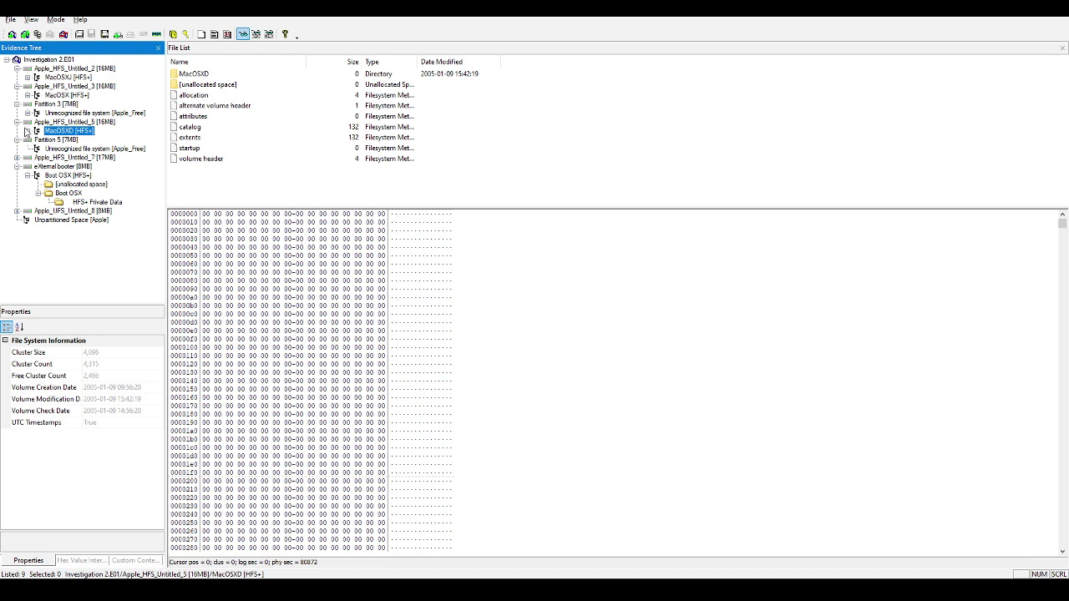
pyautogui.click(27, 131)
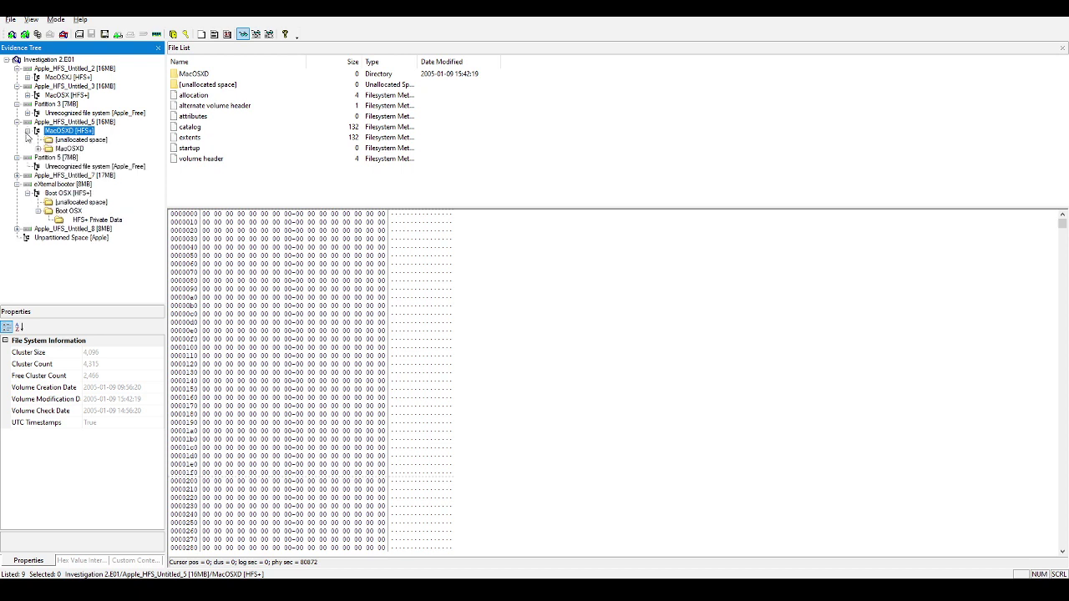
pyautogui.click(201, 159)
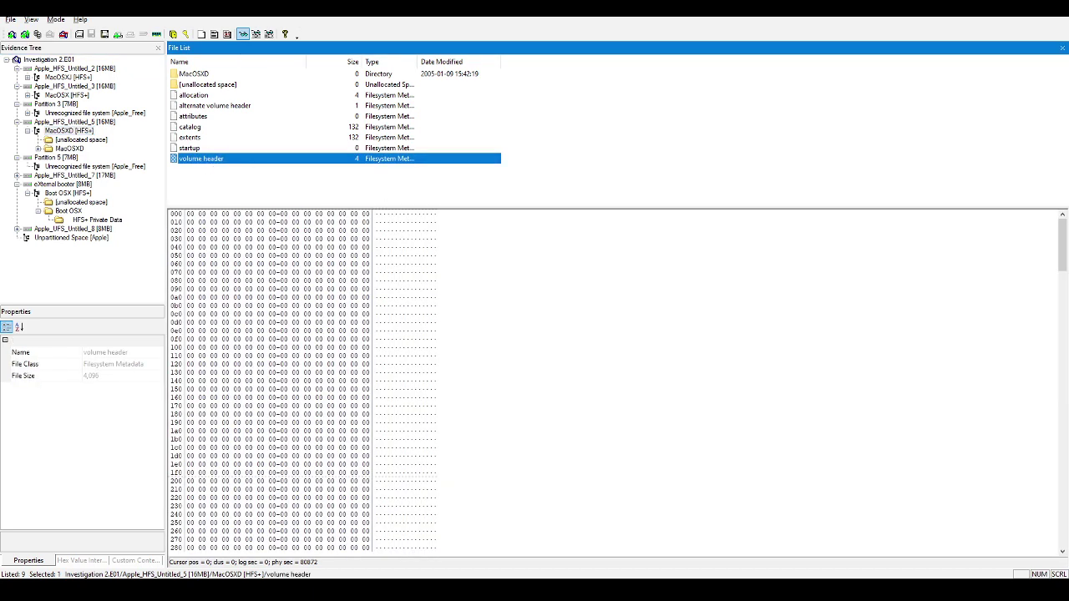
pyautogui.moveTo(1063, 251); pyautogui.dragTo(1063, 534)
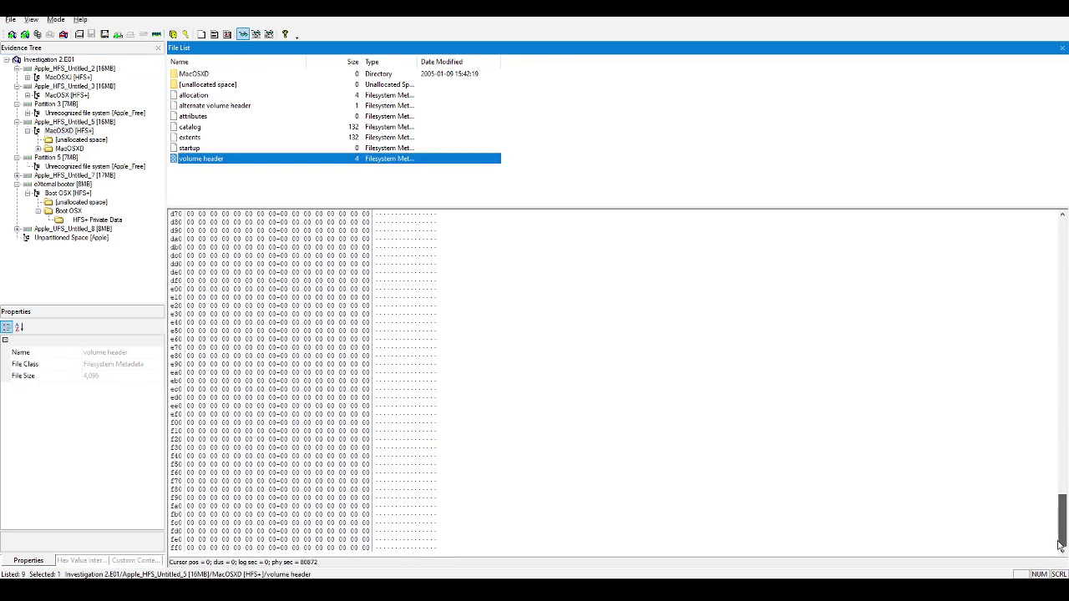
# - Check the 0068 and 2178 entries in the MacOSXD volume's unallocated space and expand the MacOSXD folder
pyautogui.click(80, 141)
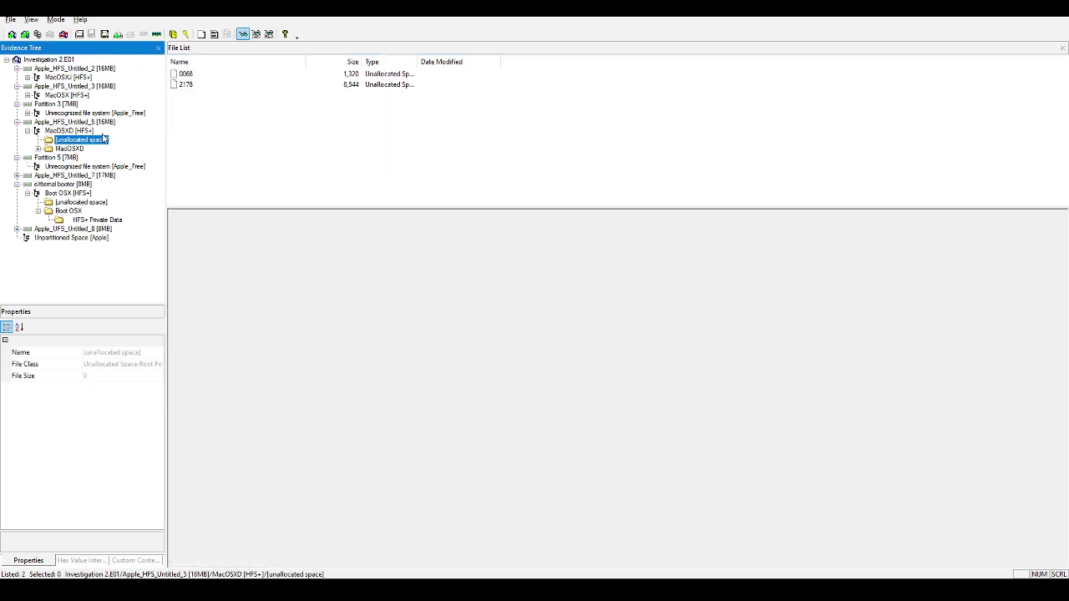
pyautogui.click(186, 73)
pyautogui.click(185, 84)
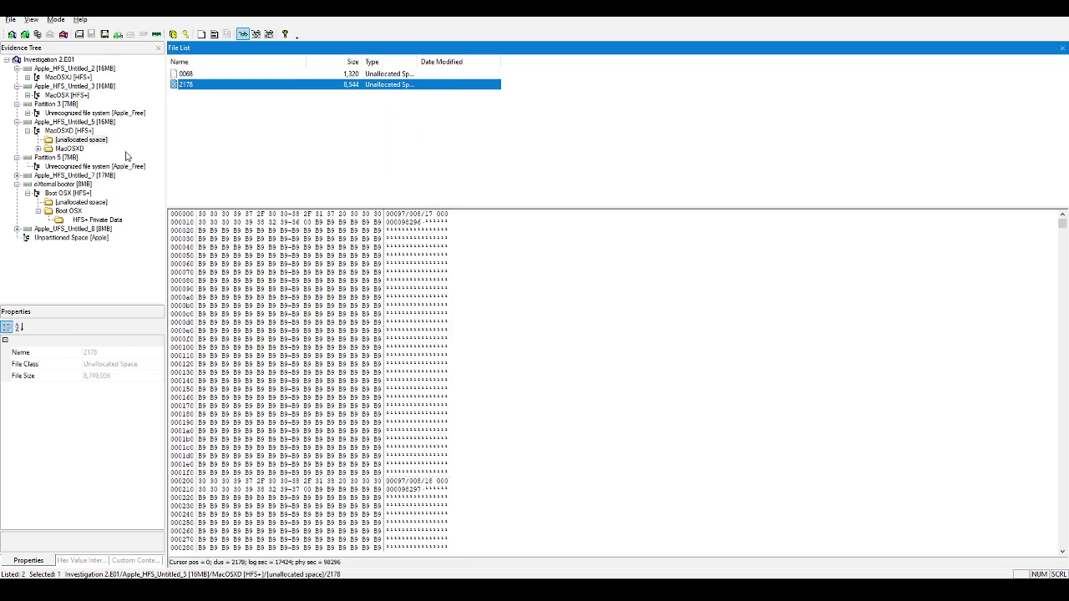
pyautogui.doubleClick(69, 148)
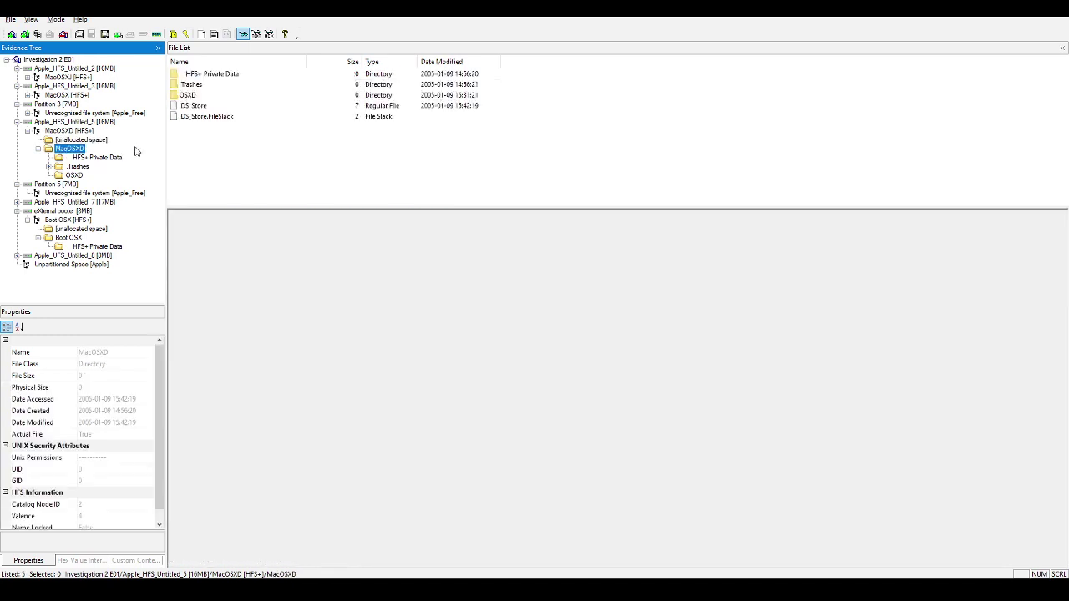
# - Inspect the .DS_Store file and slack in the MacOSXD folder and the file slack entries in its OSXD subfolder
pyautogui.click(210, 116)
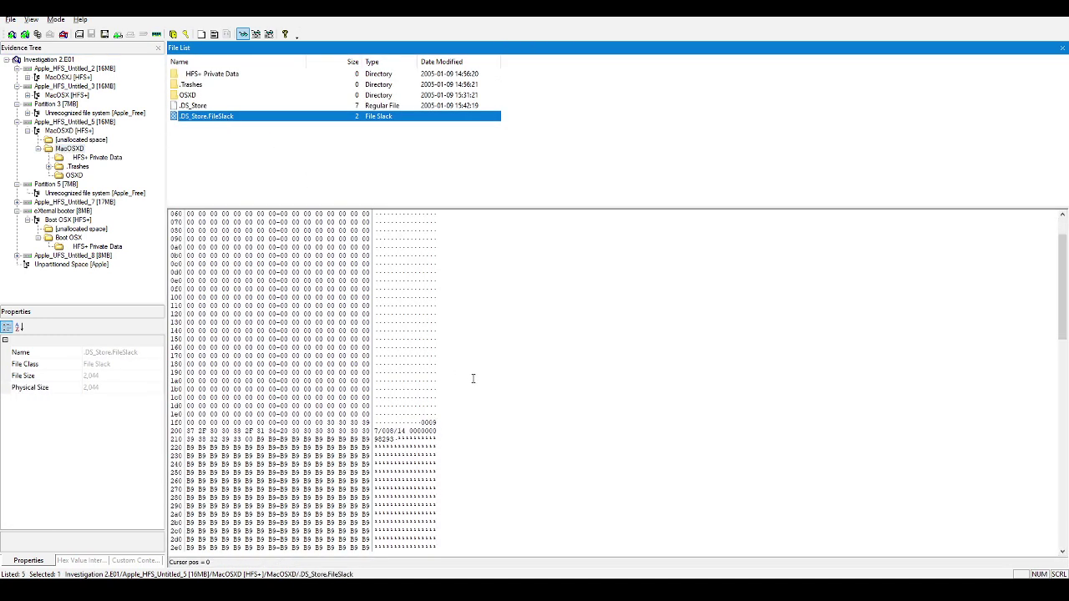
pyautogui.click(196, 106)
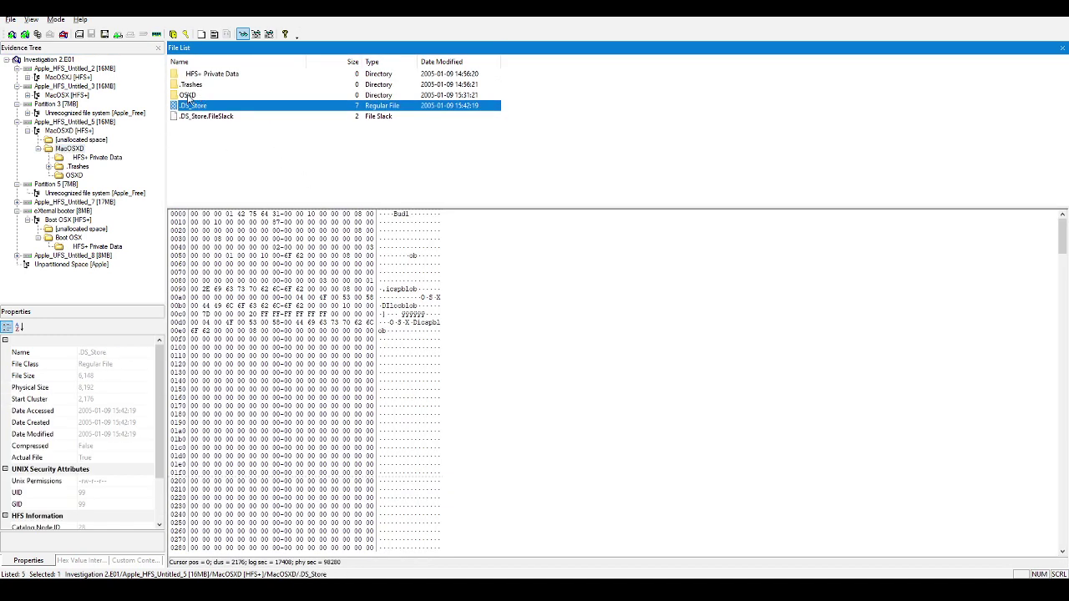
pyautogui.doubleClick(184, 96)
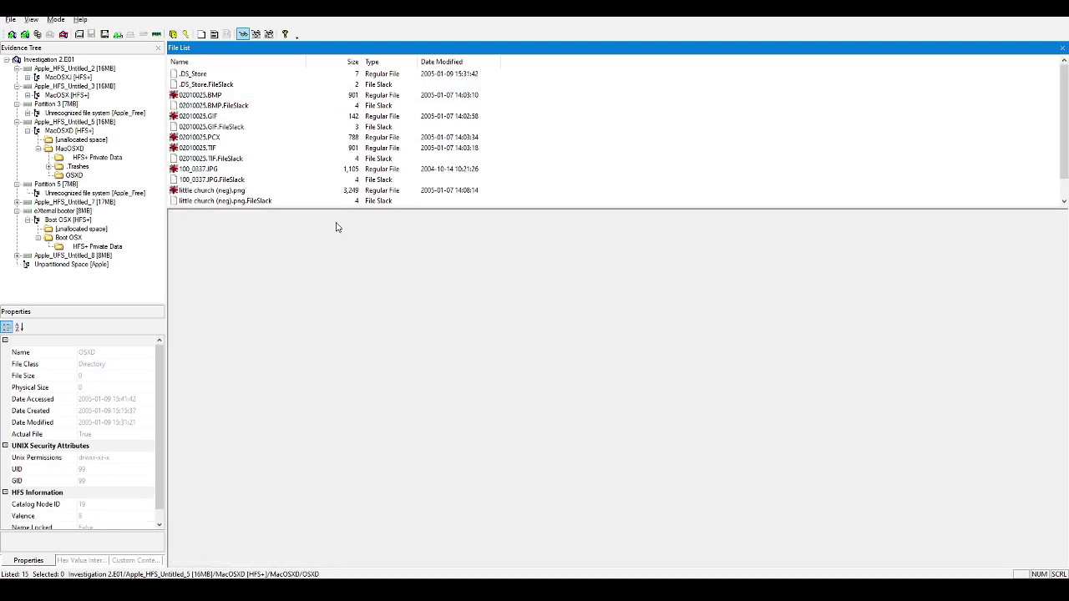
pyautogui.click(207, 85)
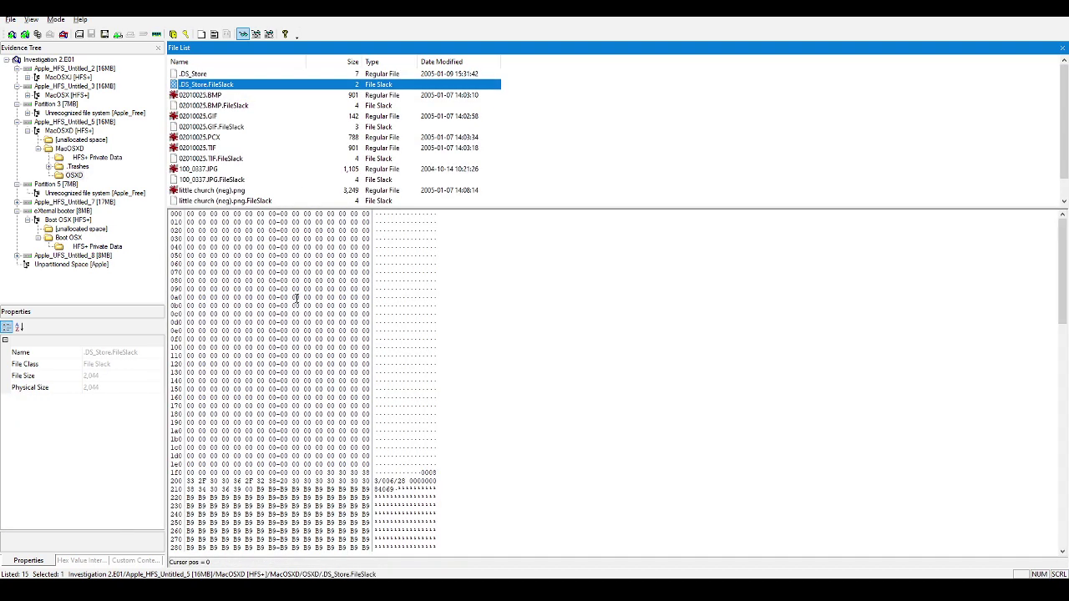
pyautogui.click(197, 159)
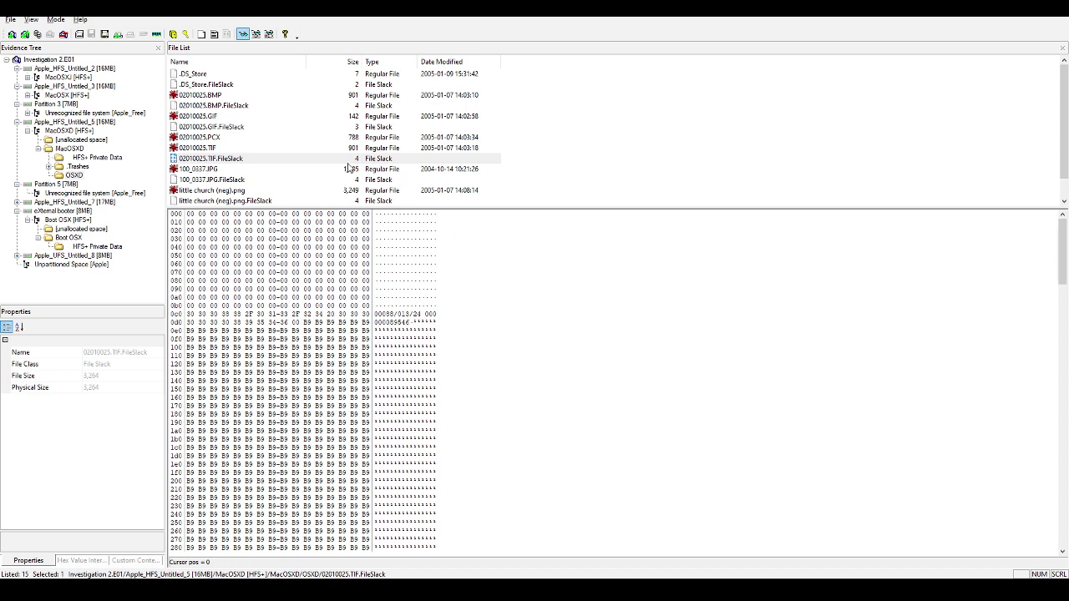
pyautogui.click(212, 202)
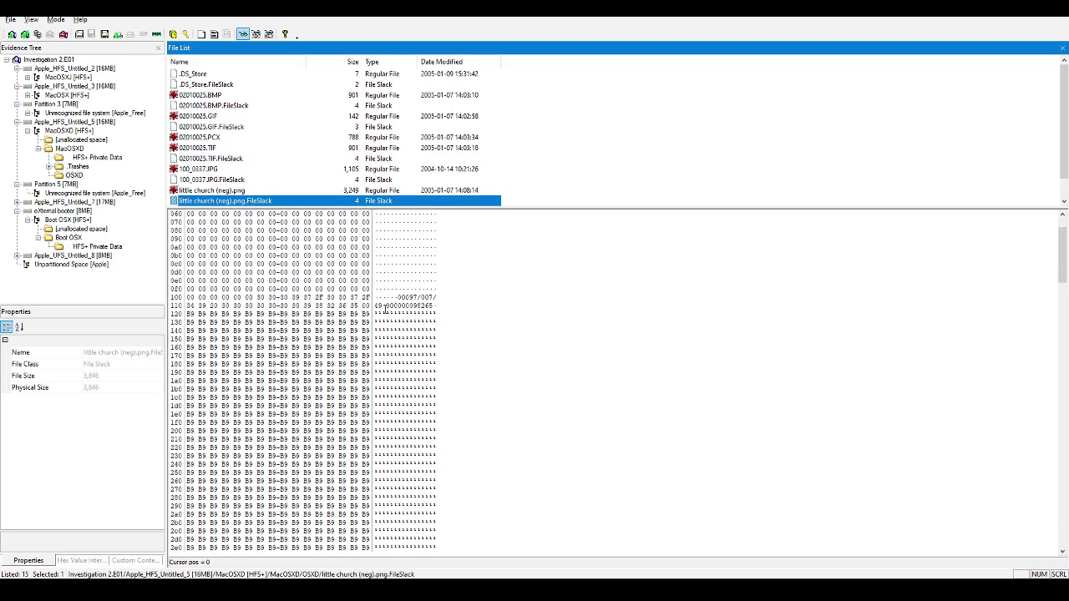
# - Inspect the raw data of the whole Investigation 2.E01 image, from the partition map entries to about its middle
pyautogui.click(48, 59)
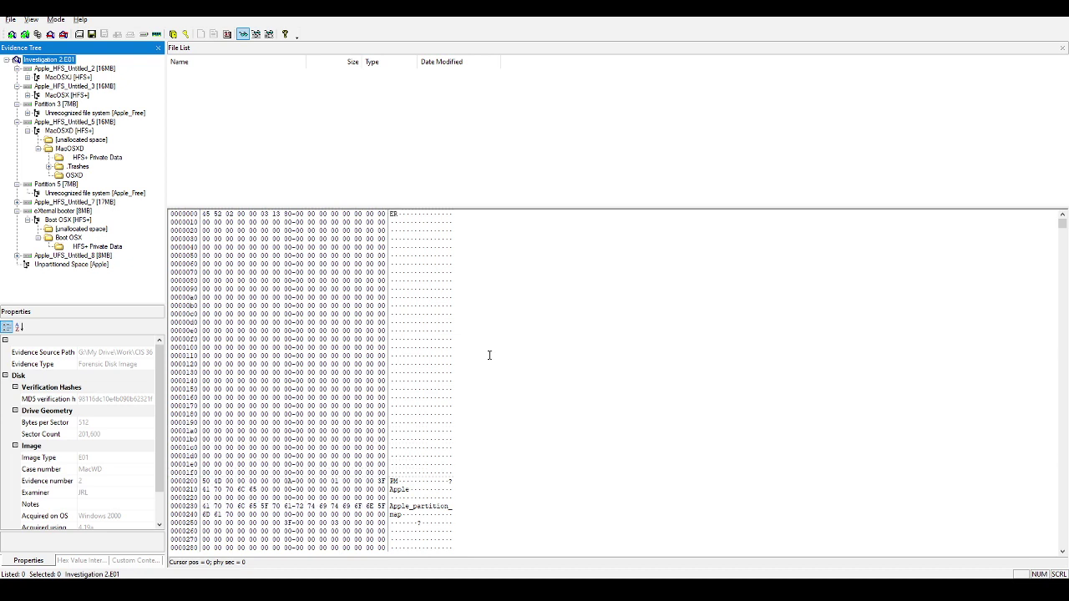
pyautogui.scroll(-10, 513, 311)
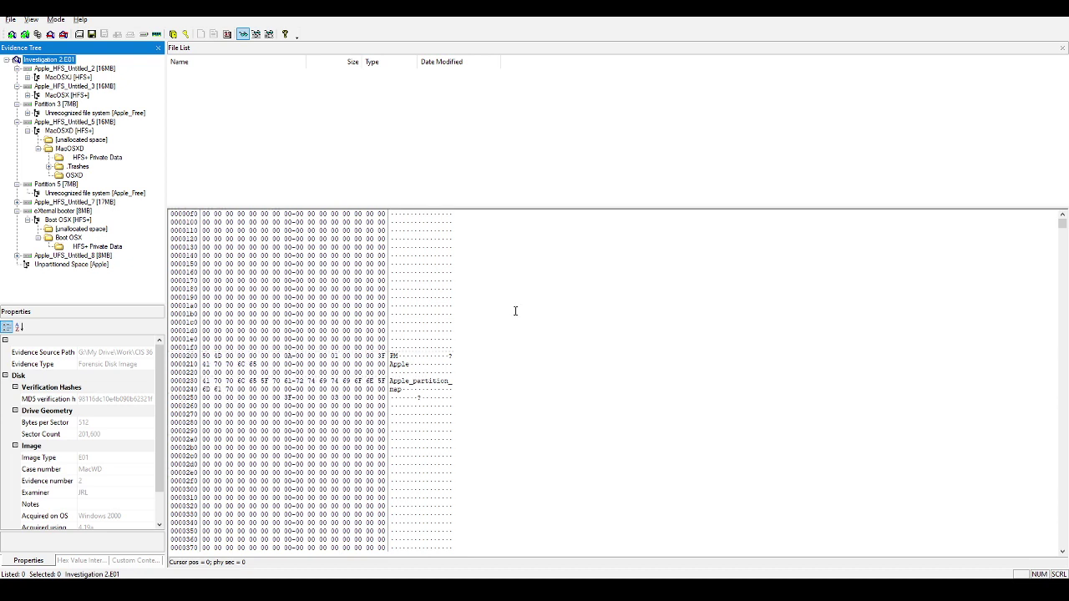
pyautogui.scroll(-6, 513, 311)
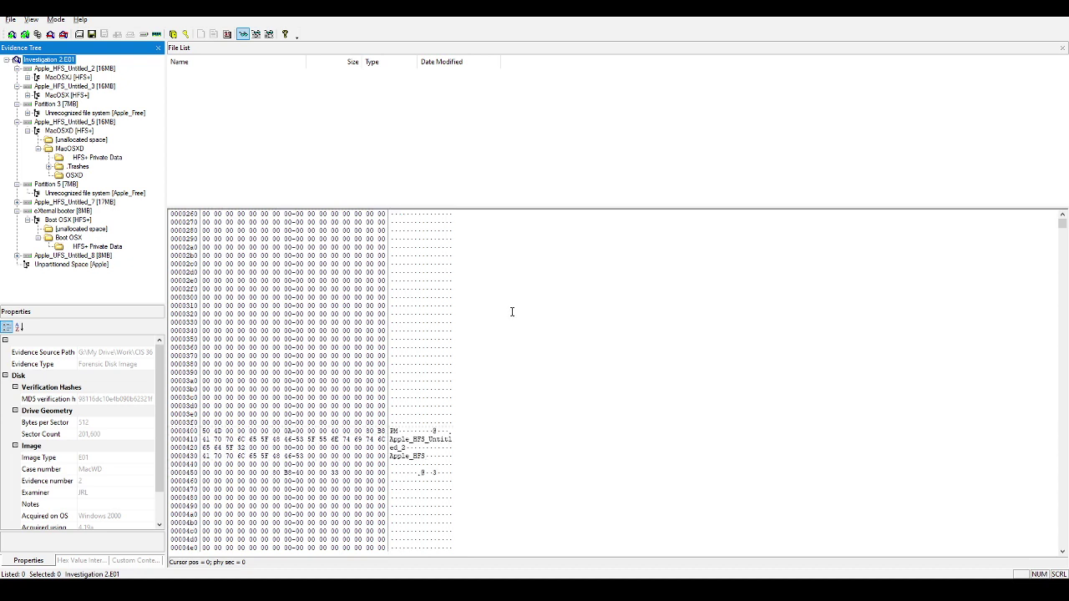
pyautogui.scroll(-2, 507, 311)
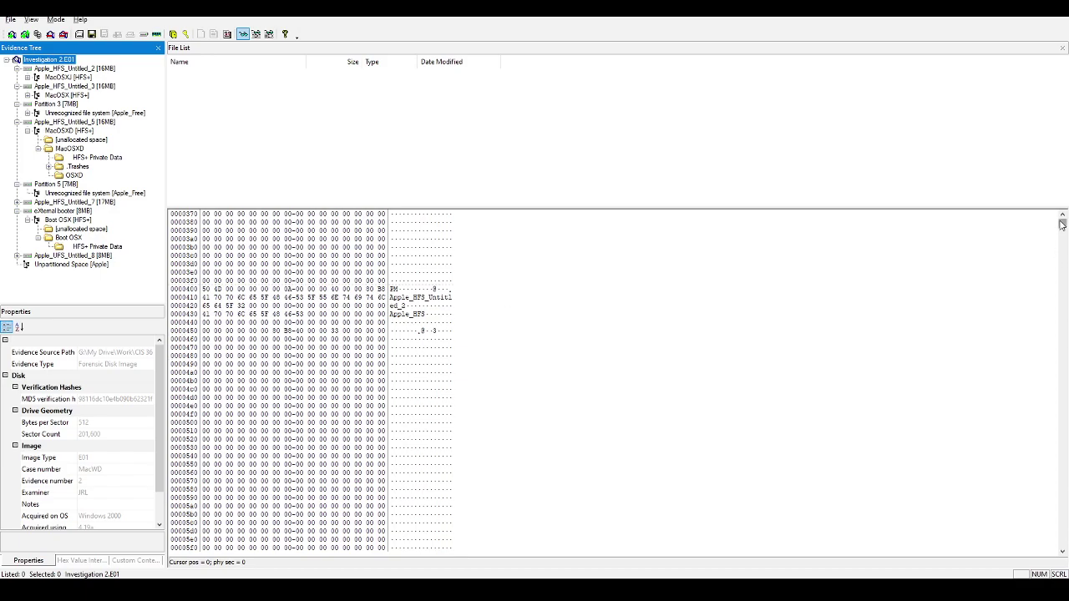
pyautogui.moveTo(1061, 224); pyautogui.dragTo(1061, 340)
pyautogui.moveTo(1061, 344); pyautogui.dragTo(1061, 331)
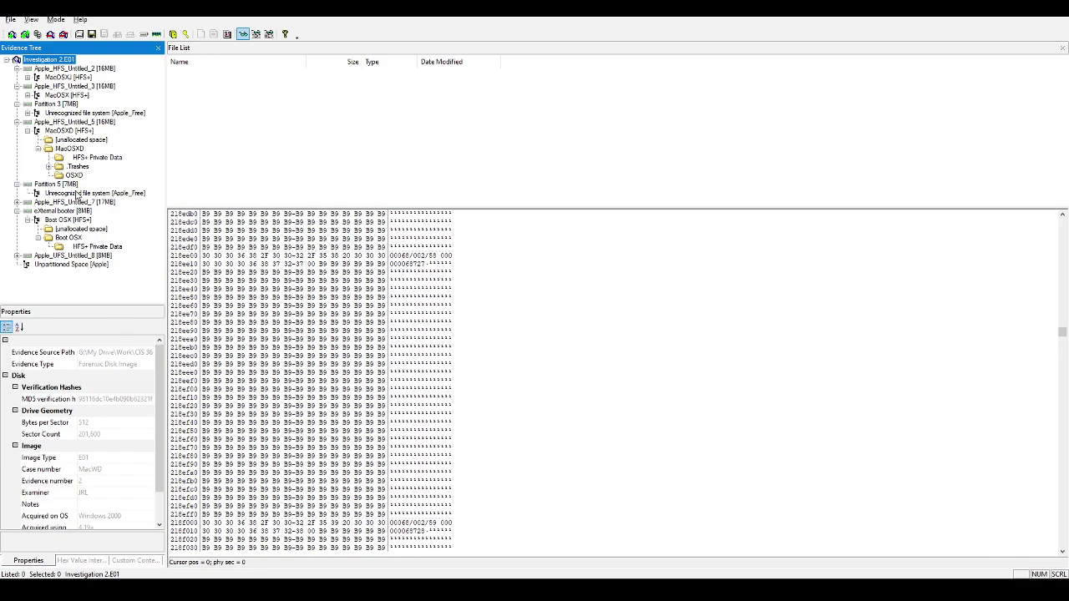
# - Export the directory listing of Investigation 2.E01 as the CSV file "ftk dir exp" into Lab02's text report folder under Reports
pyautogui.rightClick(53, 62)
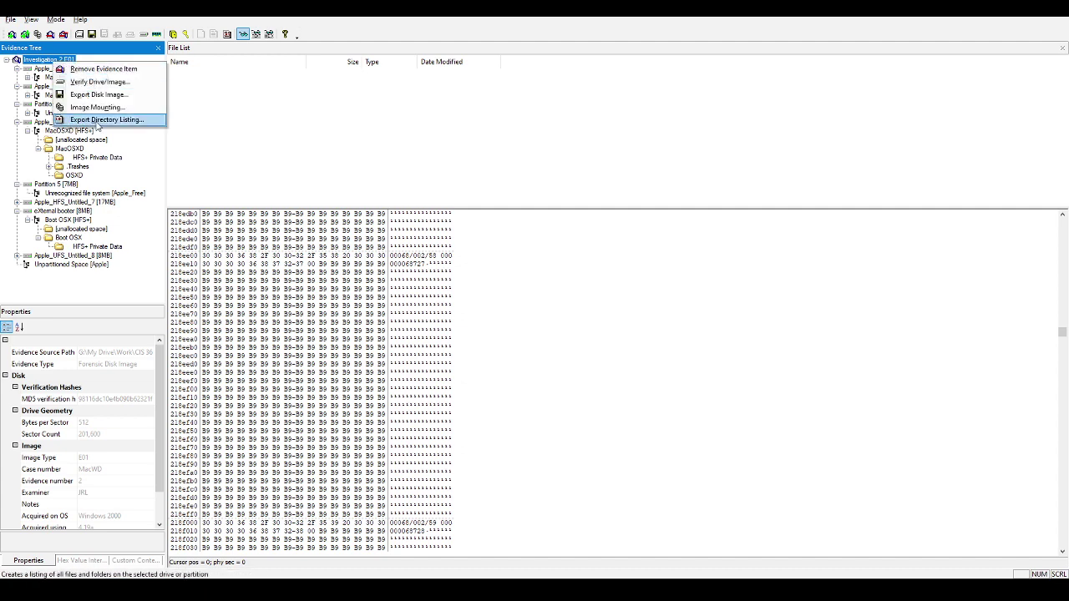
pyautogui.click(92, 121)
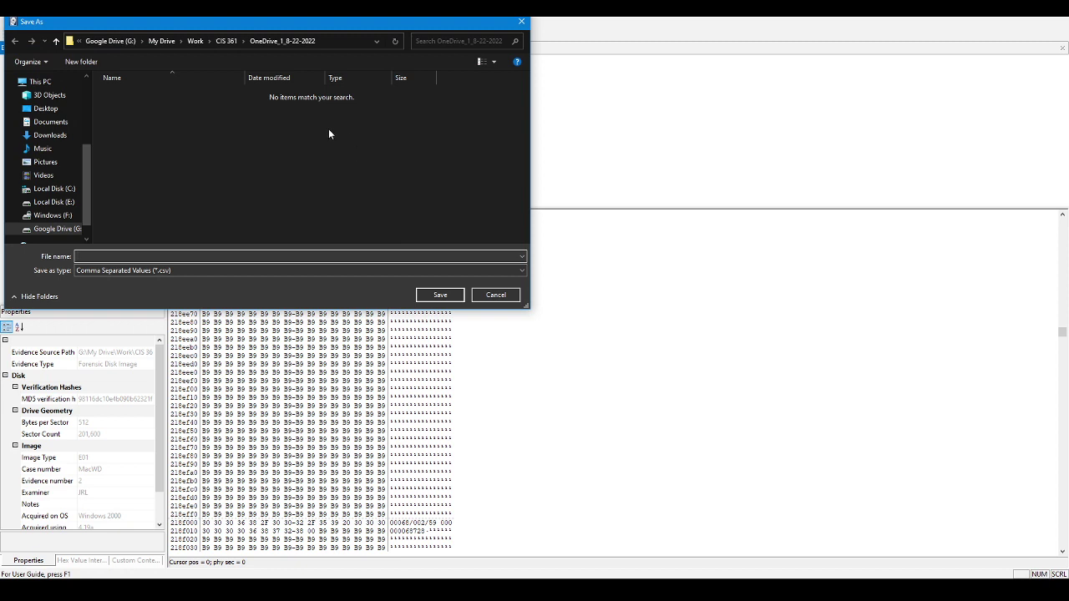
pyautogui.click(52, 215)
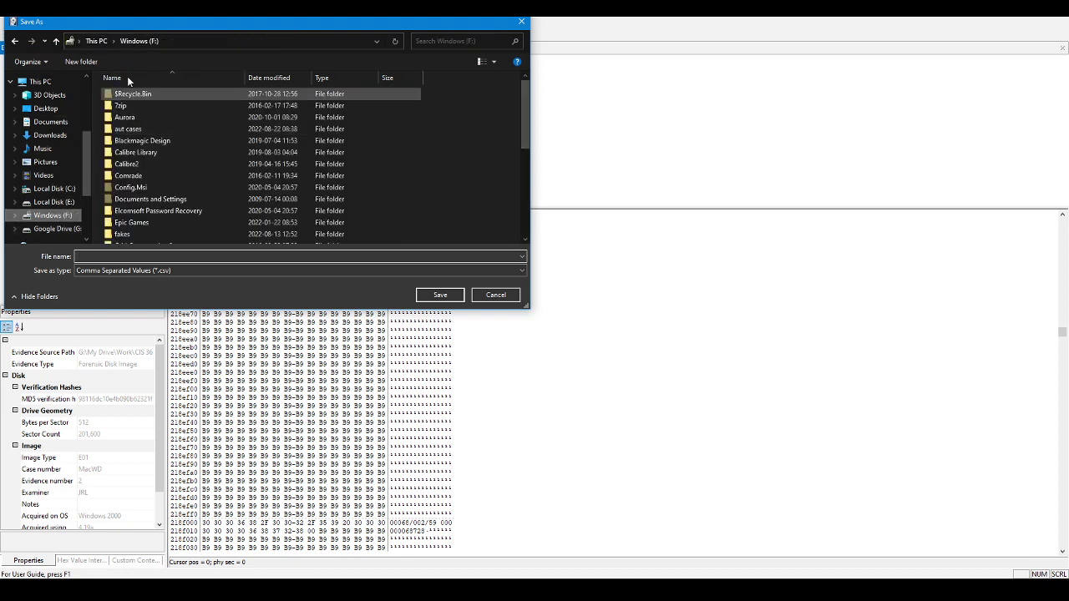
pyautogui.doubleClick(125, 129)
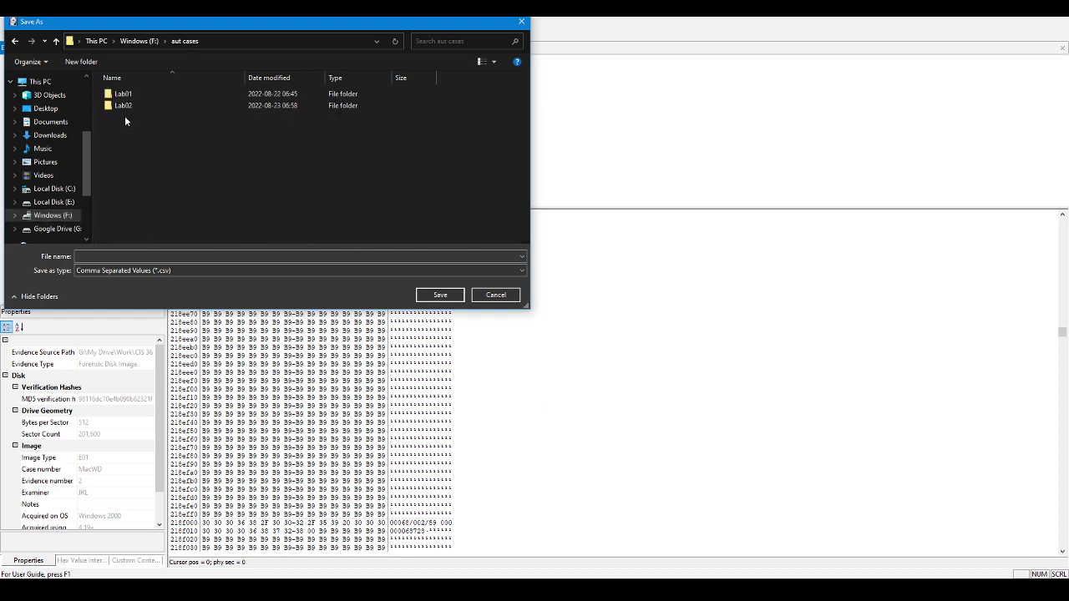
pyautogui.click(123, 106)
pyautogui.doubleClick(123, 105)
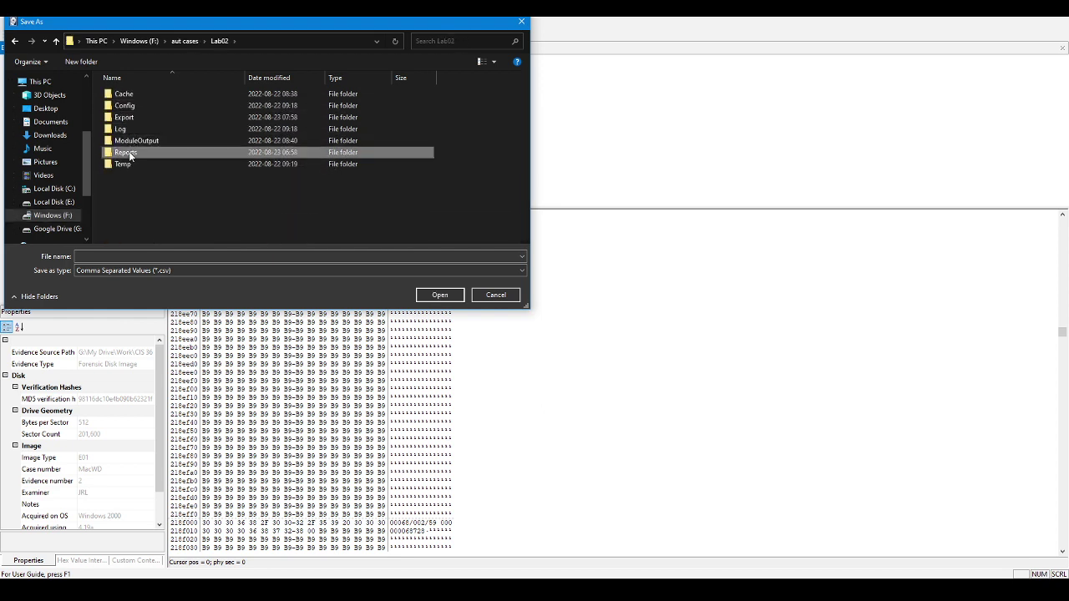
pyautogui.doubleClick(129, 152)
pyautogui.doubleClick(155, 94)
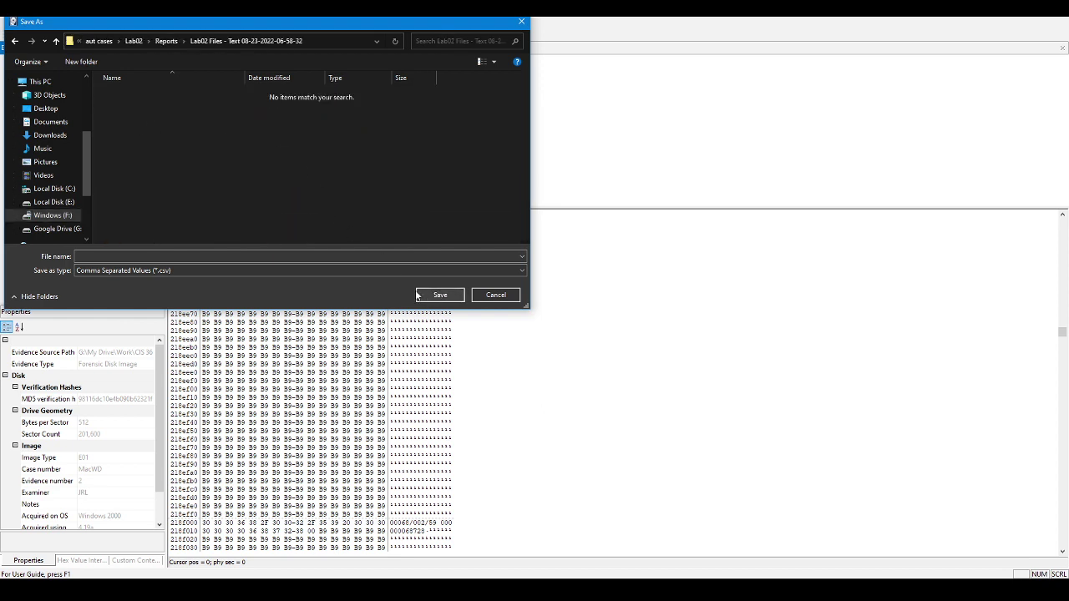
pyautogui.click(304, 256)
pyautogui.write('ftk')
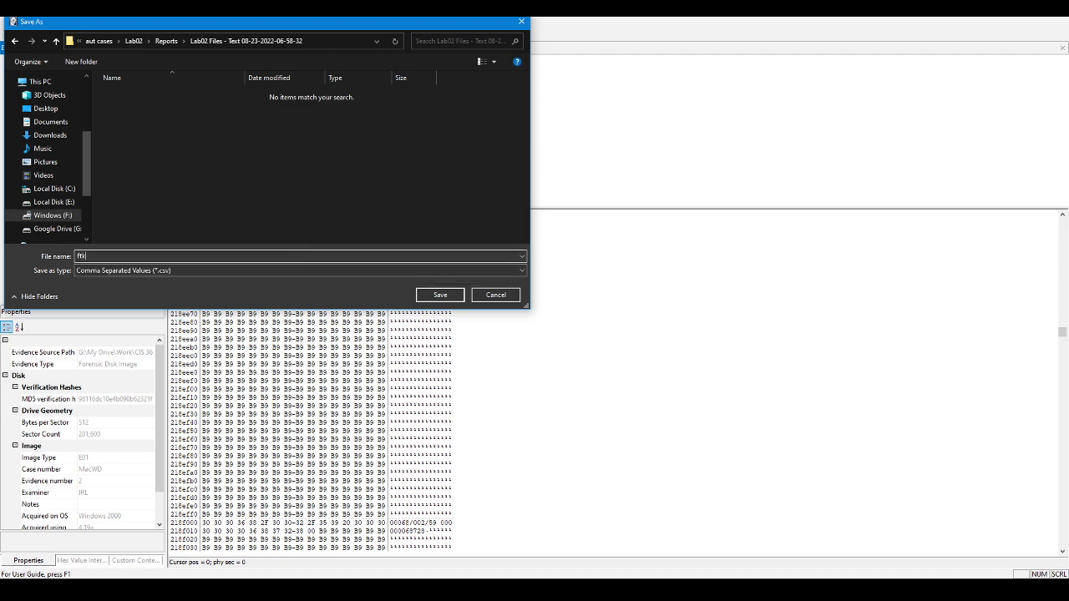
pyautogui.write(' dir exp')
pyautogui.press('Return')
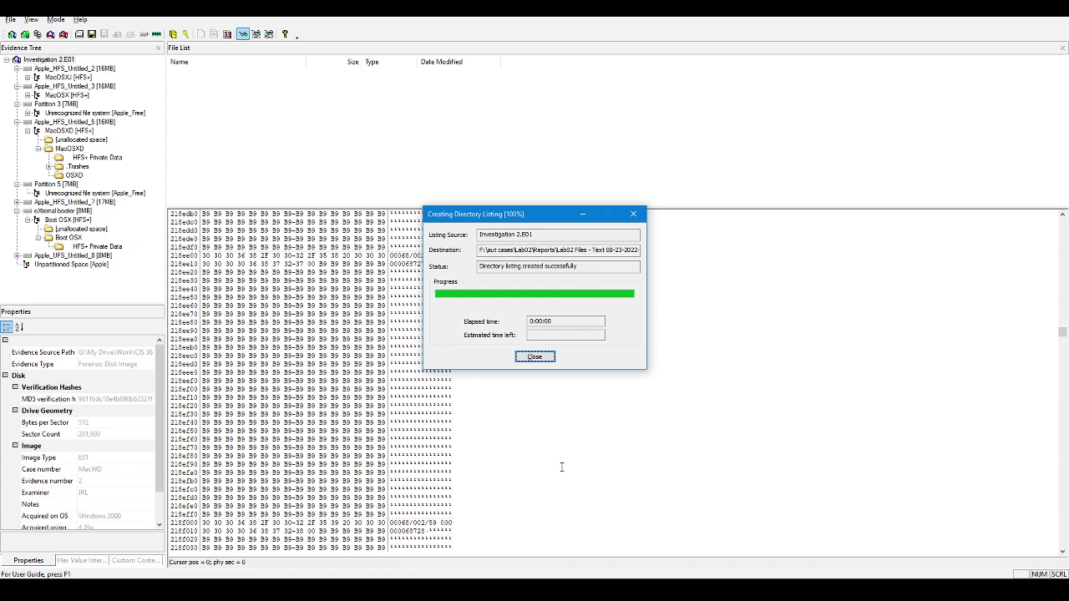
pyautogui.click(528, 357)
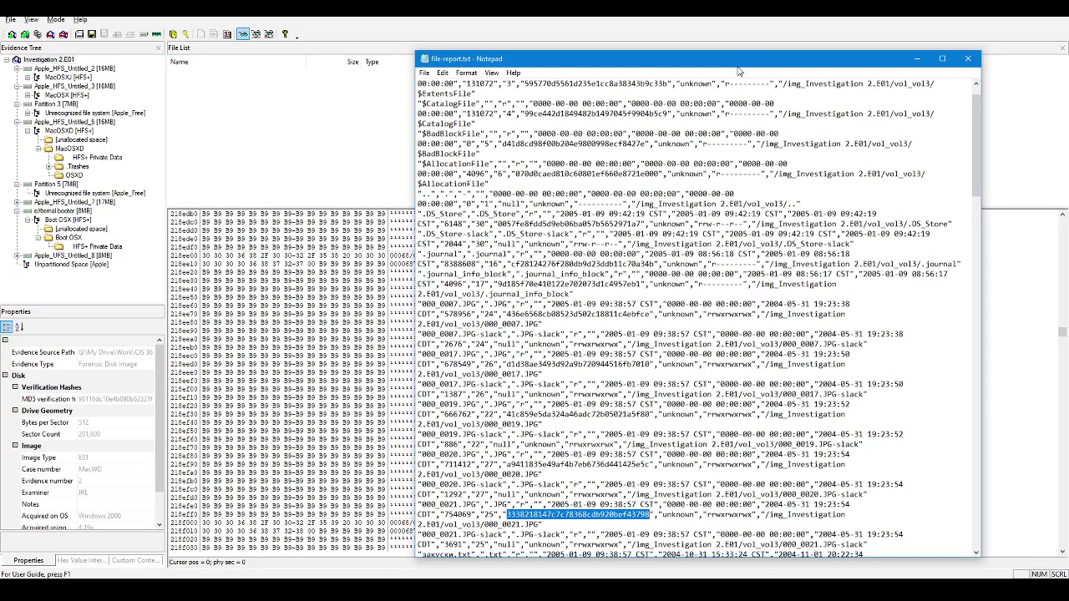
# - Switch to Notepad and arrange file-report.txt and the exported directory listing side by side
pyautogui.moveTo(861, 42); pyautogui.dragTo(1, 65)
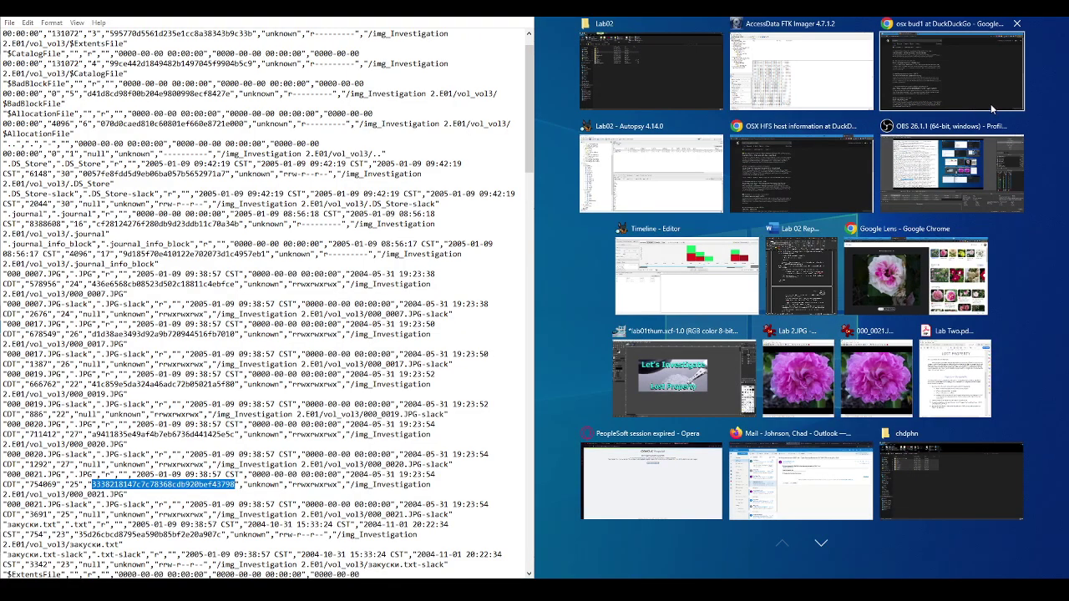
pyautogui.press('Escape')
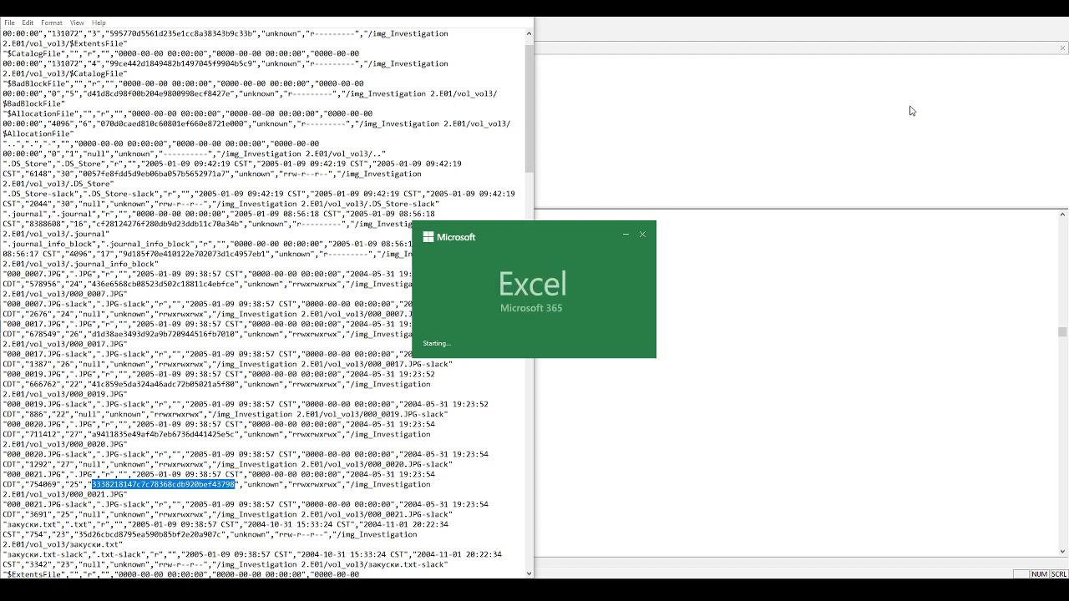
pyautogui.click(643, 234)
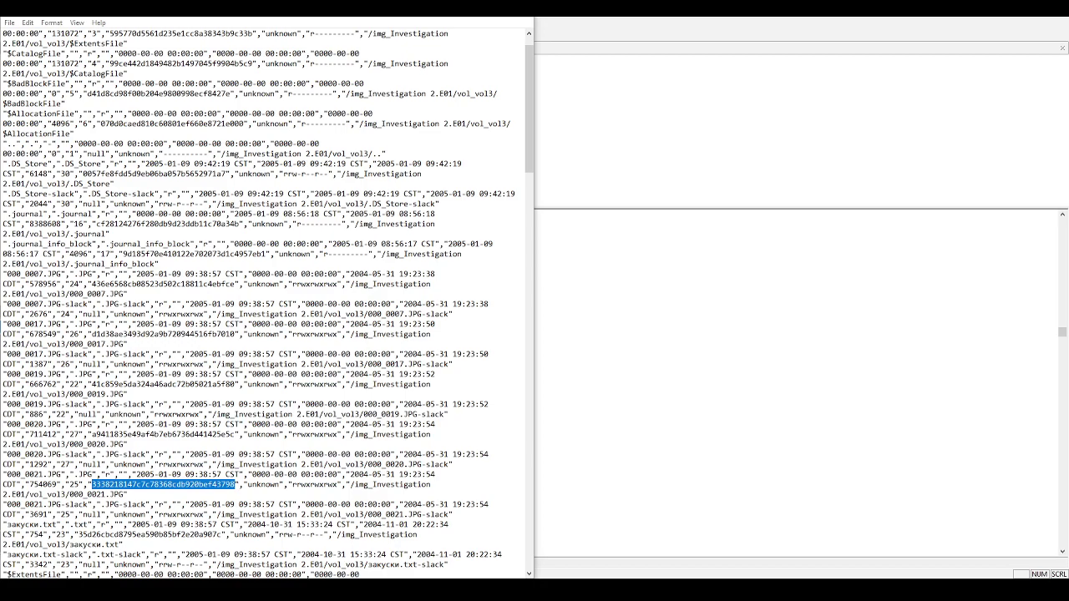
pyautogui.moveTo(1044, 54); pyautogui.dragTo(1068, 67)
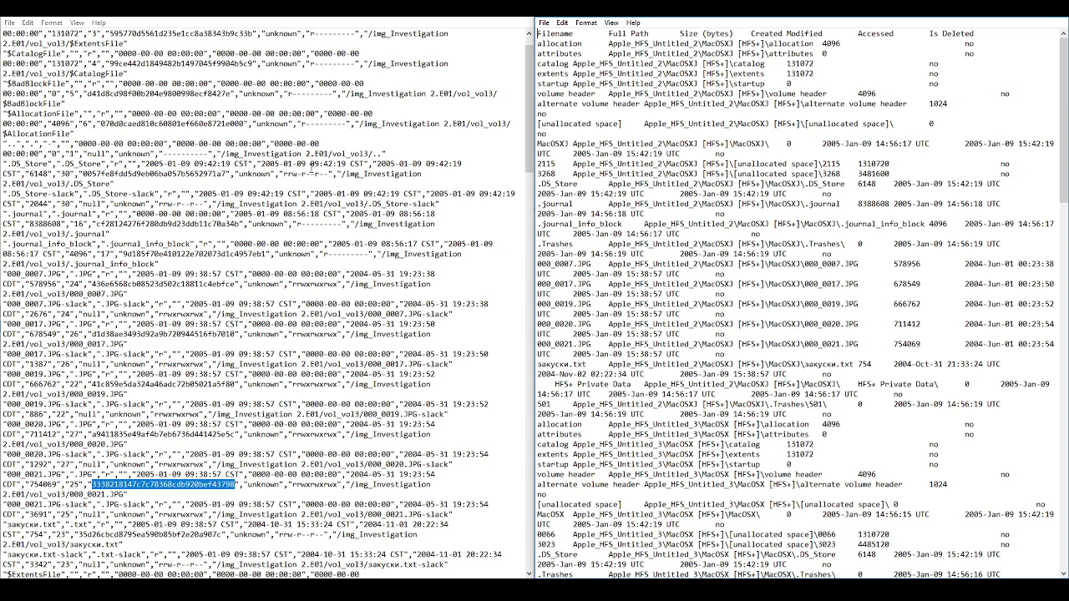
# - Review the exported directory listing down to the eXternal booter entries, and return to FTK Imager
pyautogui.scroll(-10, 690, 224)
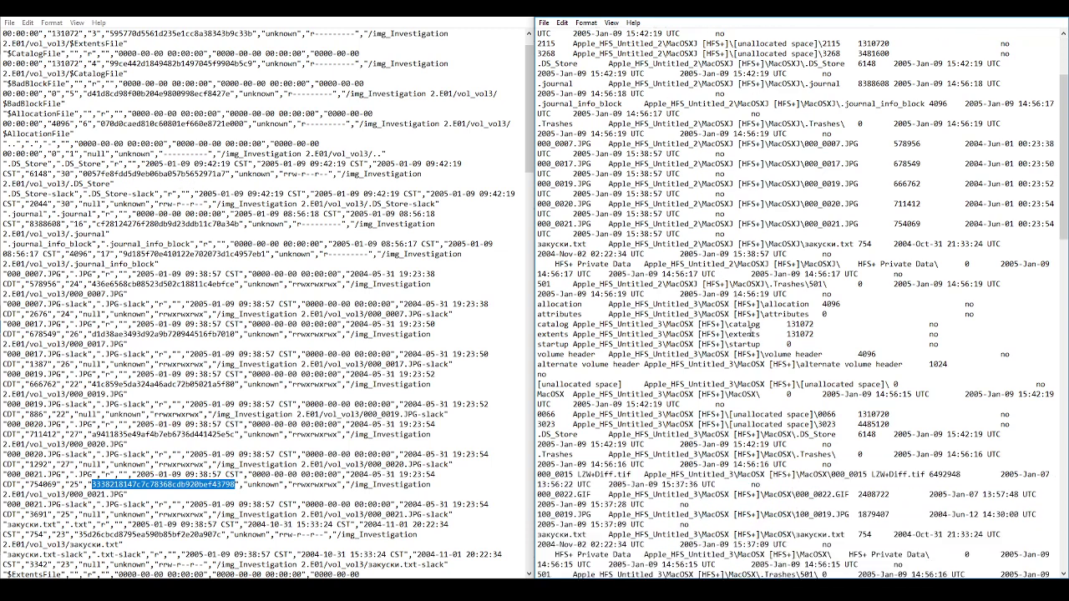
pyautogui.scroll(-14, 714, 324)
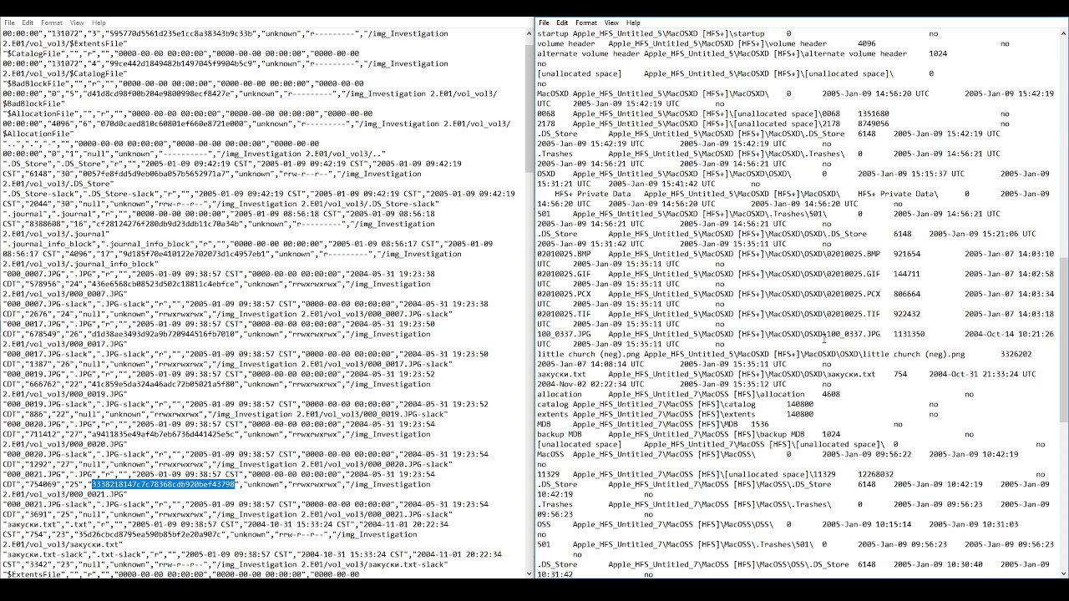
pyautogui.scroll(-9, 824, 339)
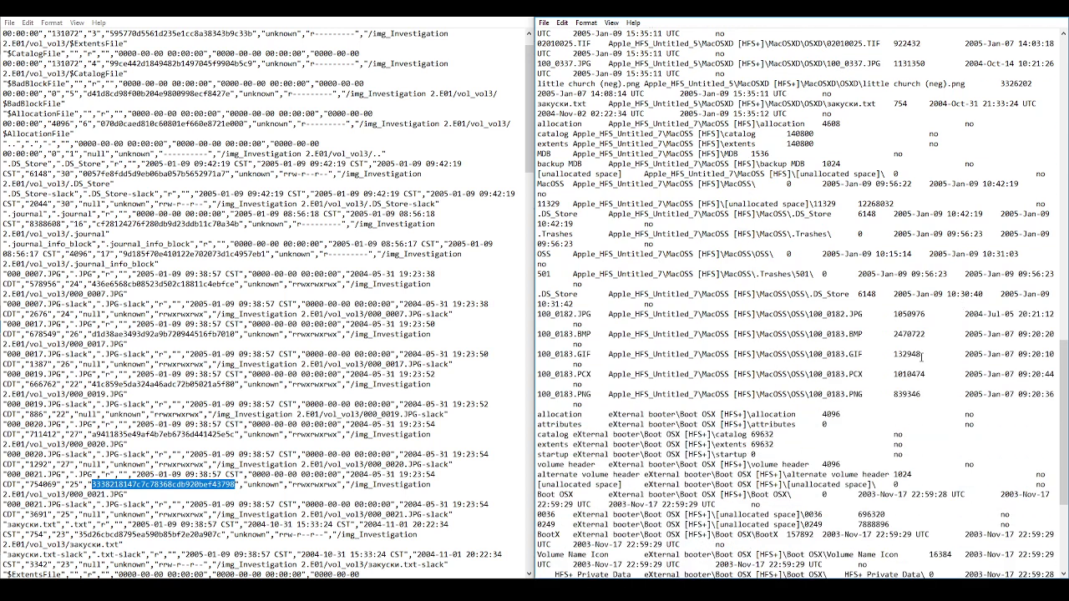
pyautogui.scroll(-4, 956, 373)
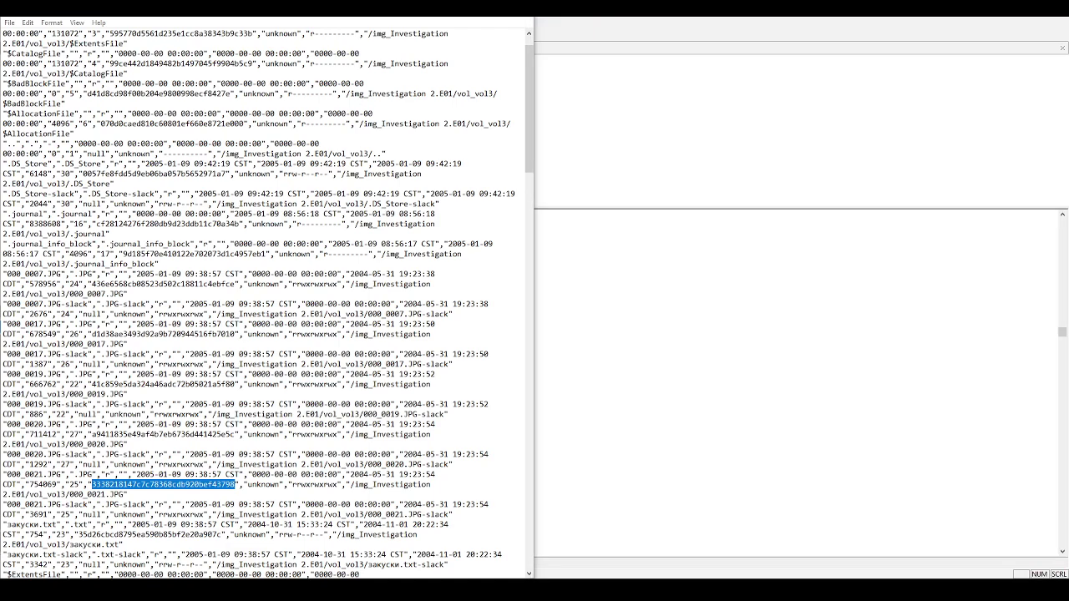
pyautogui.hotkey('alt', 'Tab')
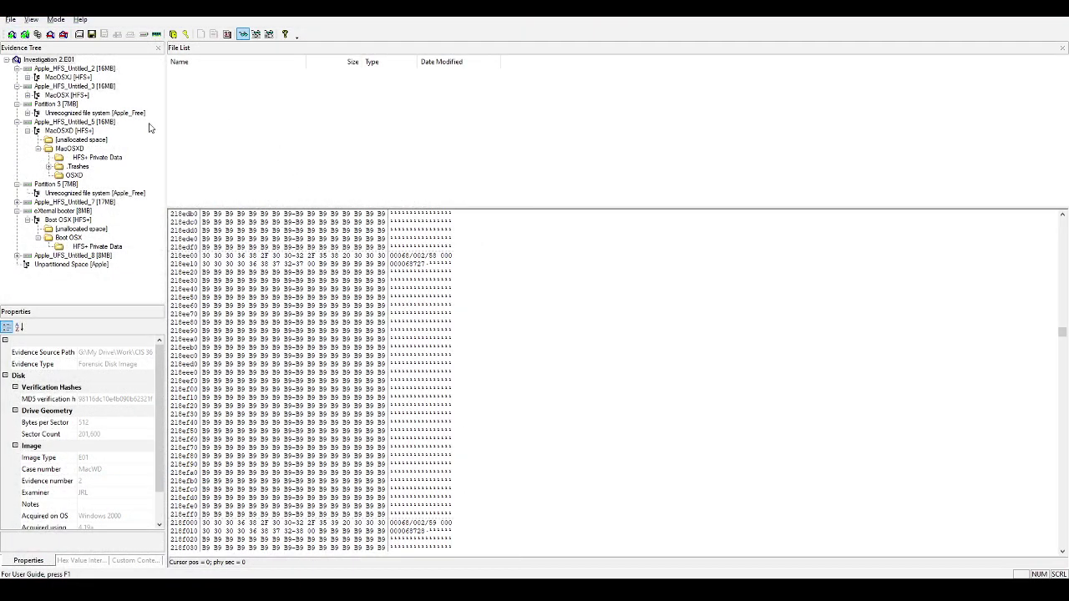
pyautogui.click(11, 19)
pyautogui.moveTo(31, 19)
pyautogui.click(385, 153)
pyautogui.click(50, 60)
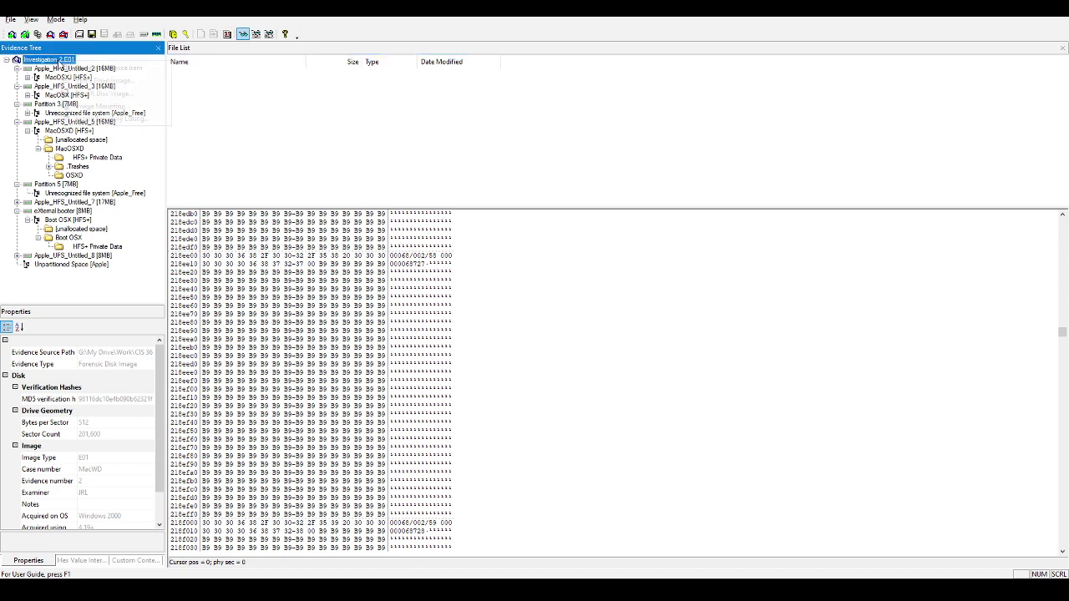
pyautogui.rightClick(55, 60)
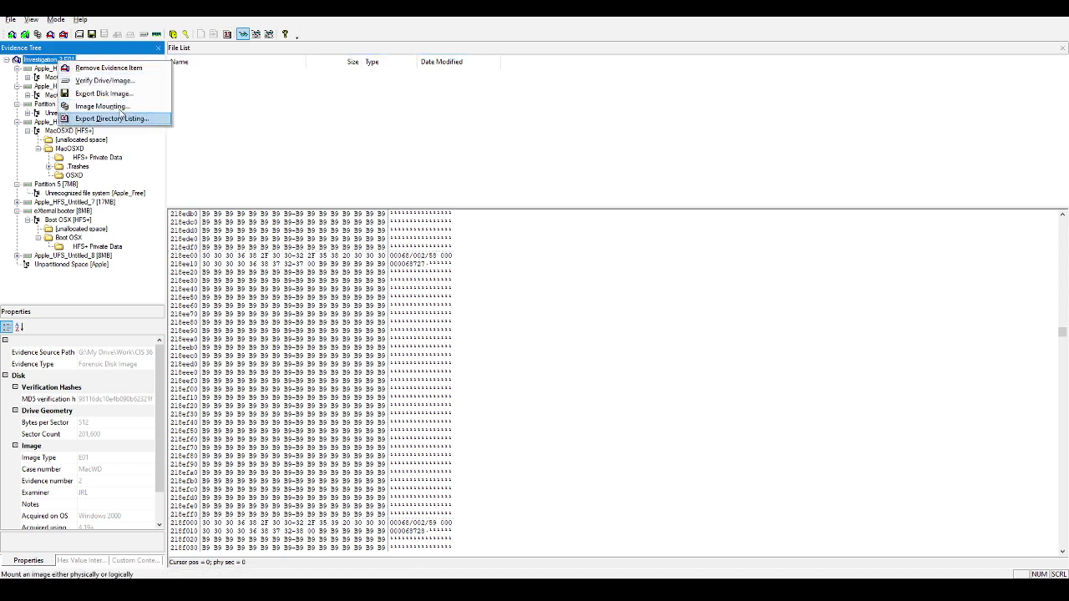
pyautogui.click(31, 20)
pyautogui.moveTo(50, 19)
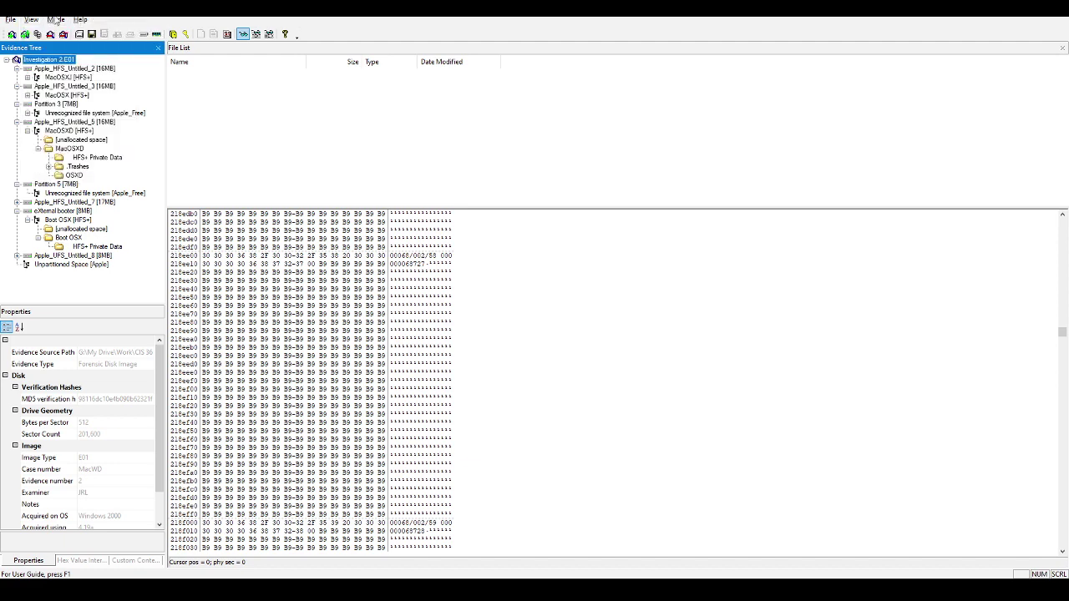
pyautogui.click(390, 439)
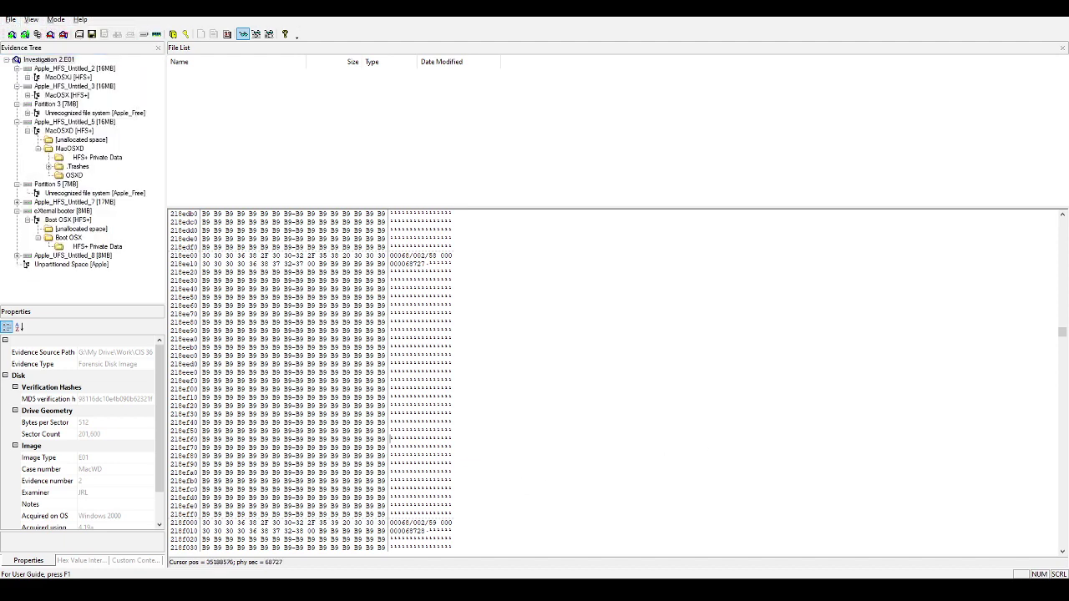